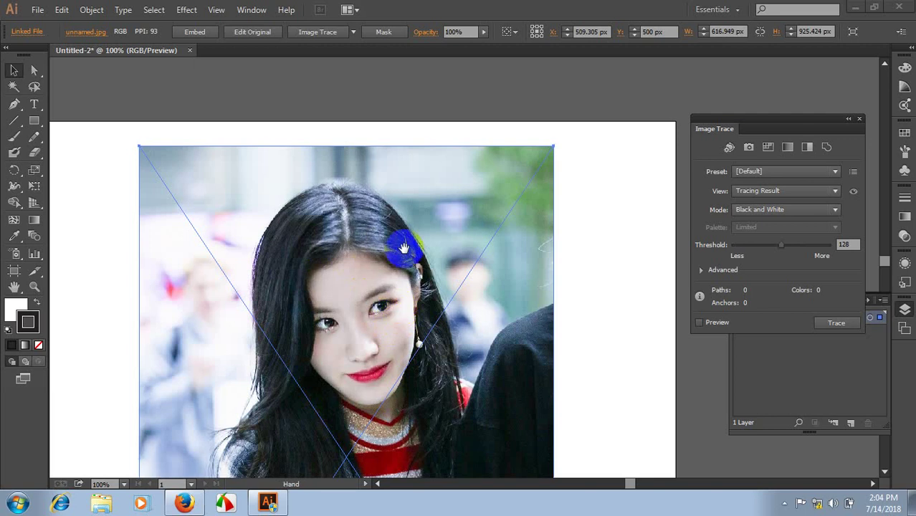
- Look around the canvas and deselect the photo
scroll(428, 246, "down", 4)
scroll(359, 286, "up", 1)
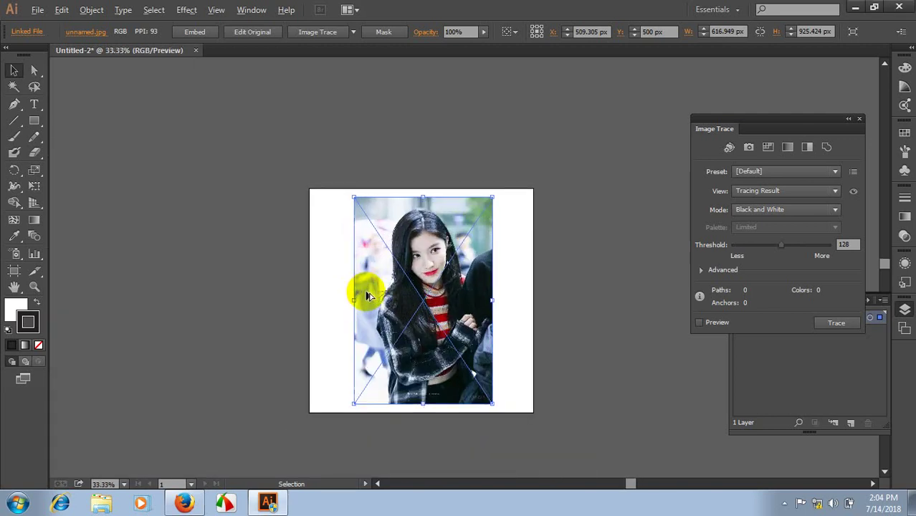
scroll(362, 288, "up", 2)
scroll(429, 248, "up", 1)
scroll(430, 254, "right", 2)
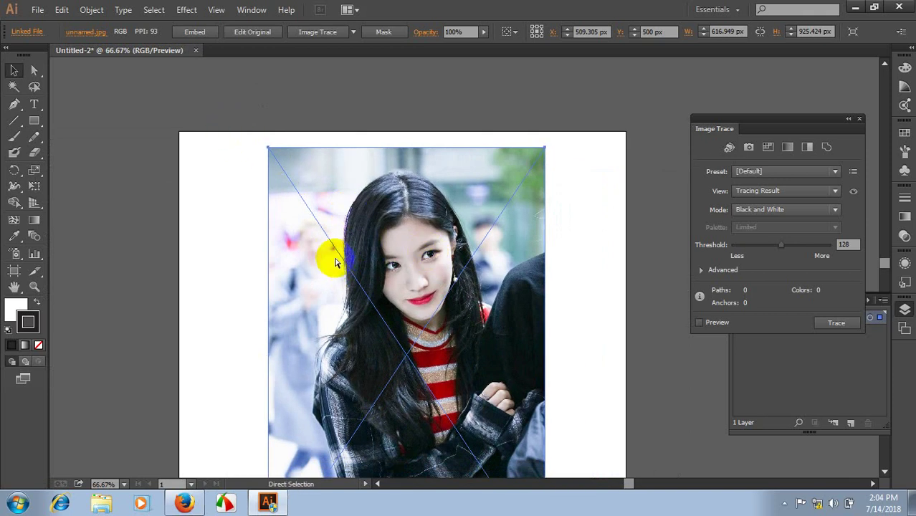
key("ctrl+shift+a")
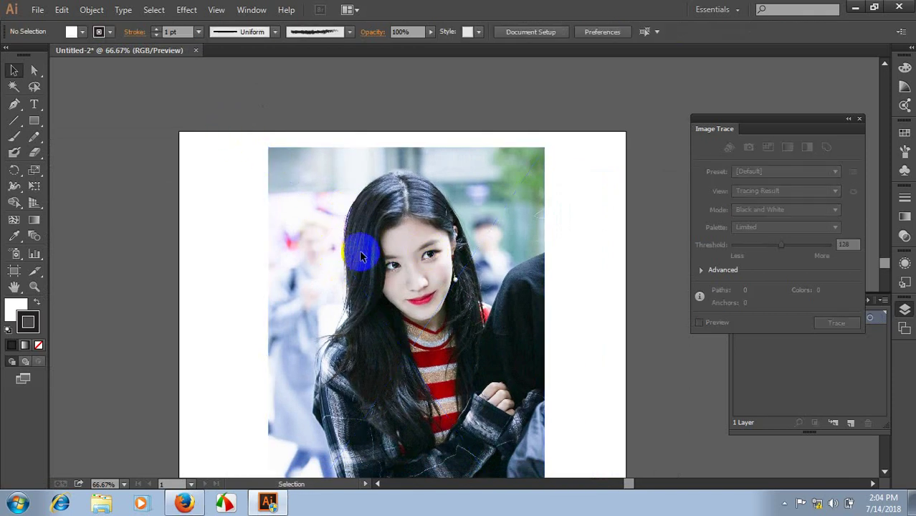
scroll(370, 252, "up", 3)
scroll(369, 253, "up", 2)
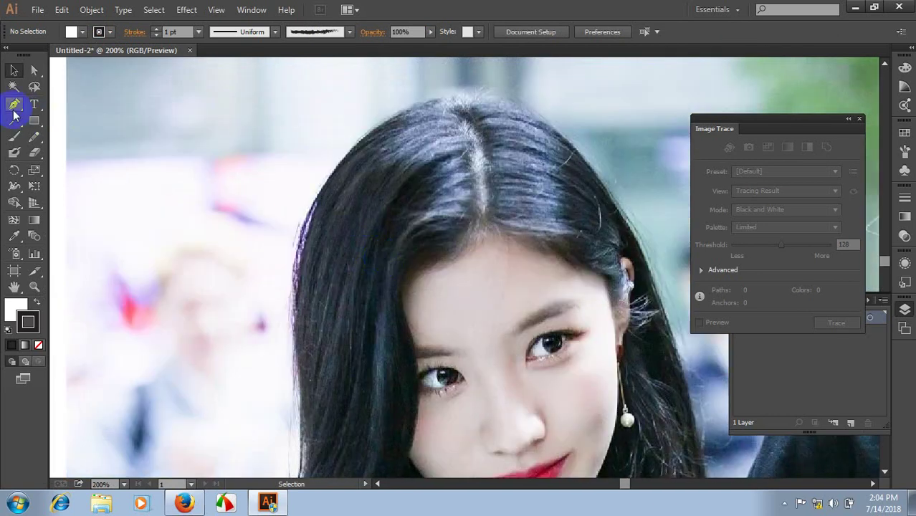
- Close the Image Trace panel and float an enlarged Layers panel beside the photo
left_click(859, 119)
left_click(802, 314)
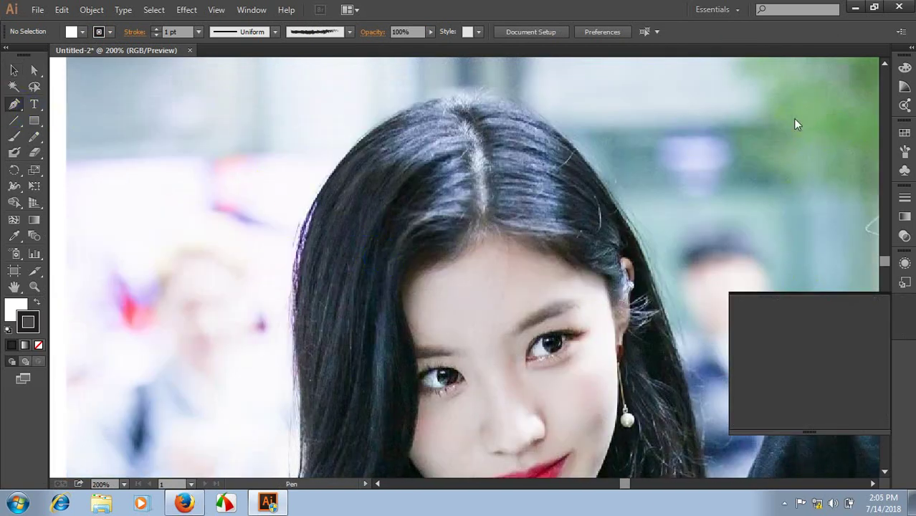
left_click_drag(795, 124, 797, 157)
left_click_drag(793, 241, 792, 324)
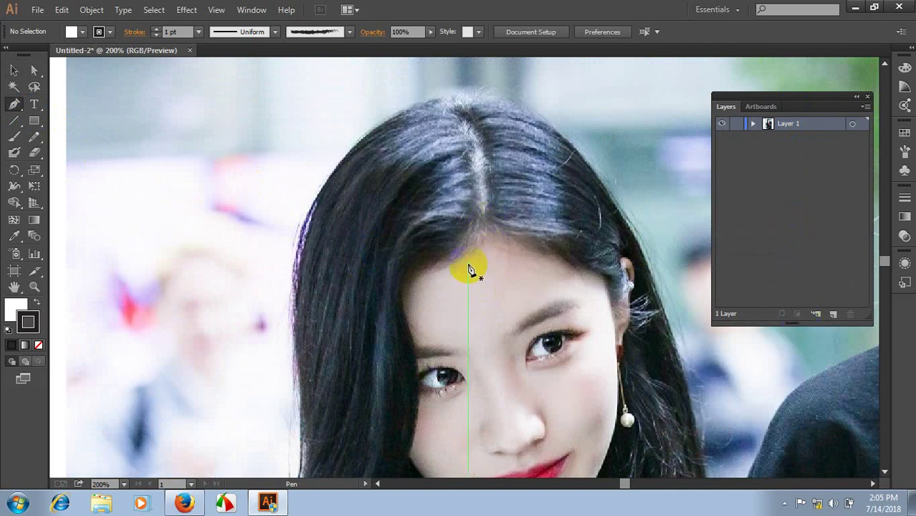
- Pan to show the whole photo, select it, and switch to the Selection tool
scroll(501, 240, "down", 3)
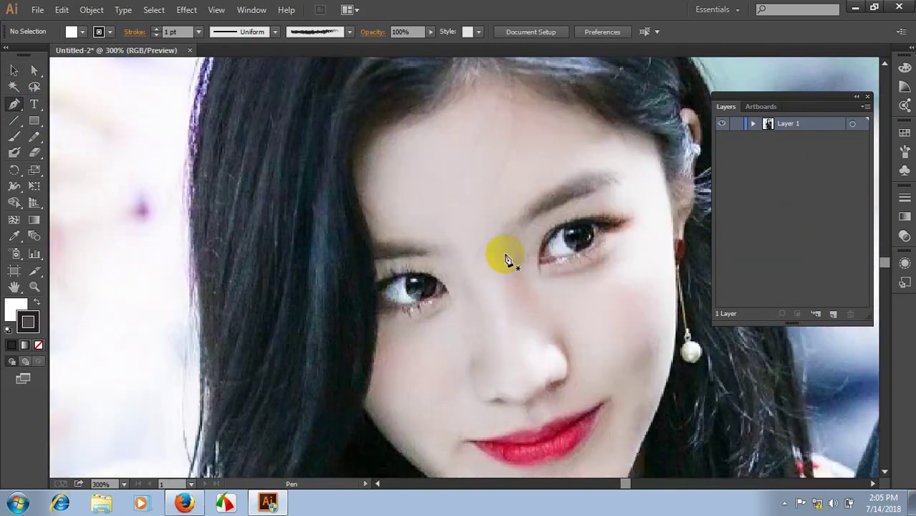
scroll(499, 227, "down", 3)
scroll(493, 210, "down", 4)
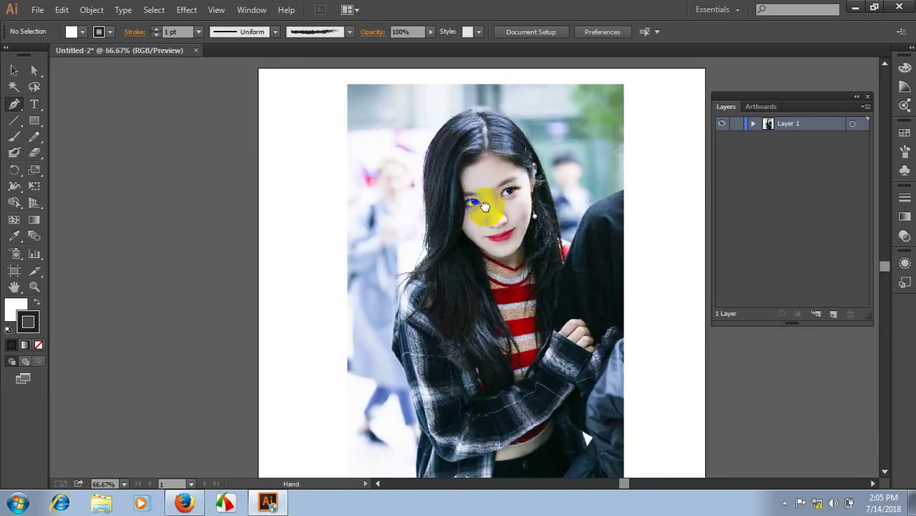
left_click_drag(490, 205, 412, 228)
scroll(412, 228, "down", 2)
scroll(412, 228, "up", 3)
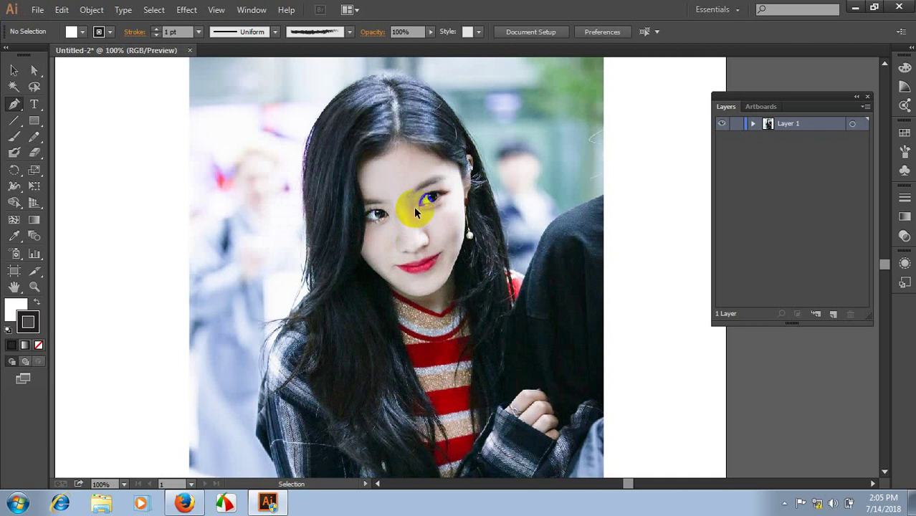
left_click(413, 206, "ctrl")
scroll(684, 241, "up", 2)
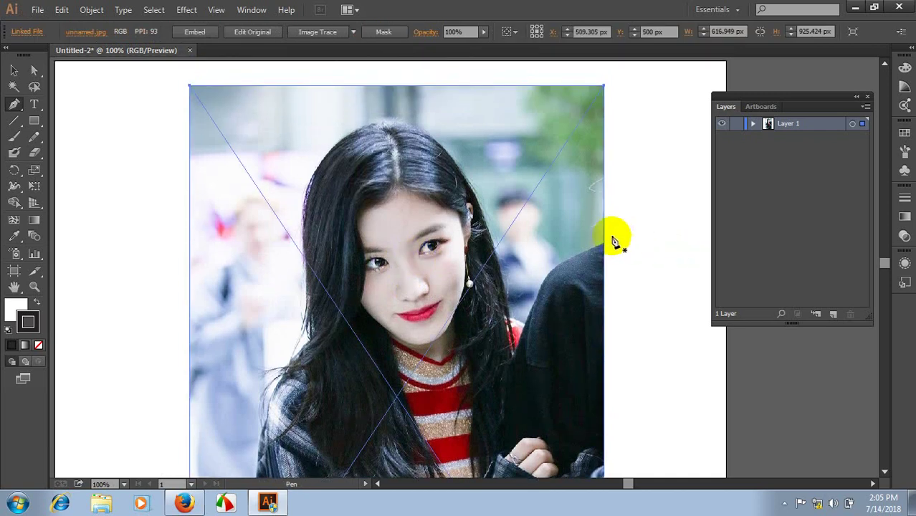
scroll(462, 247, "down", 1)
scroll(444, 259, "down", 1)
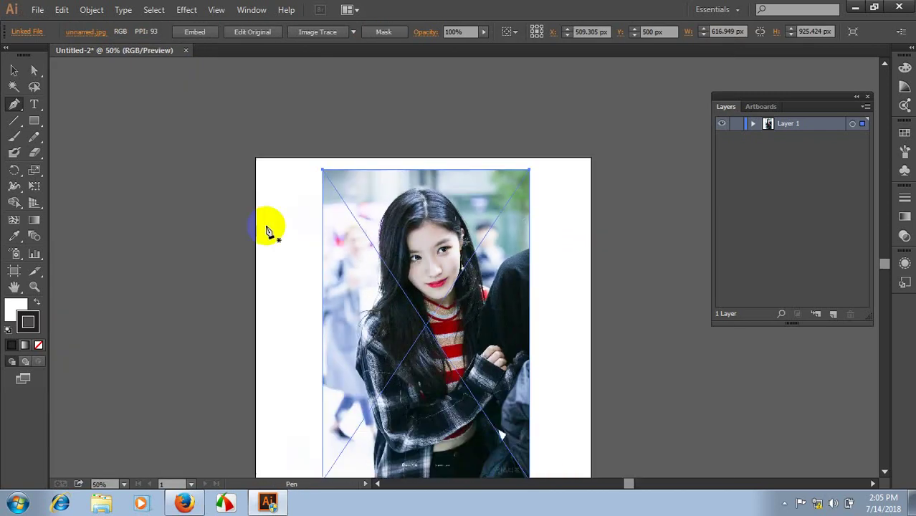
left_click(14, 71)
scroll(347, 287, "down", 2)
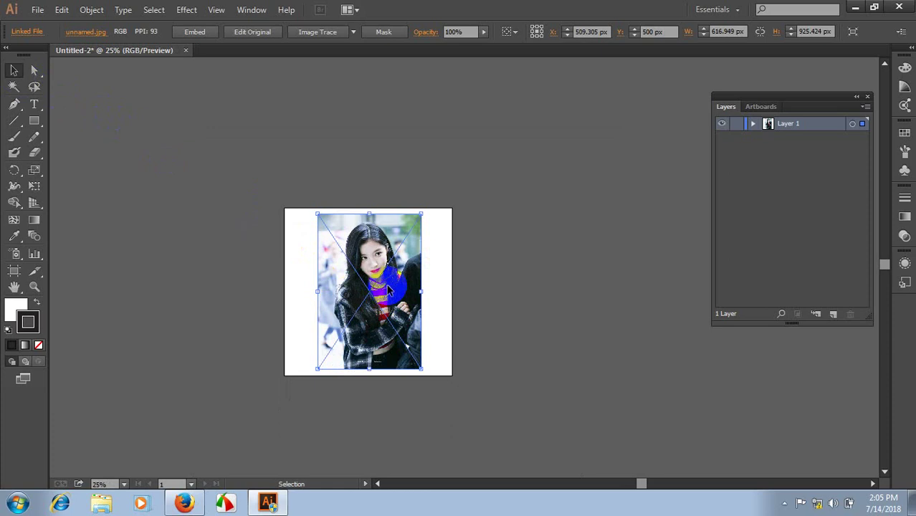
- Place a copy of the photo to the right of the original
left_click_drag(380, 286, 525, 287)
scroll(528, 293, "up", 3)
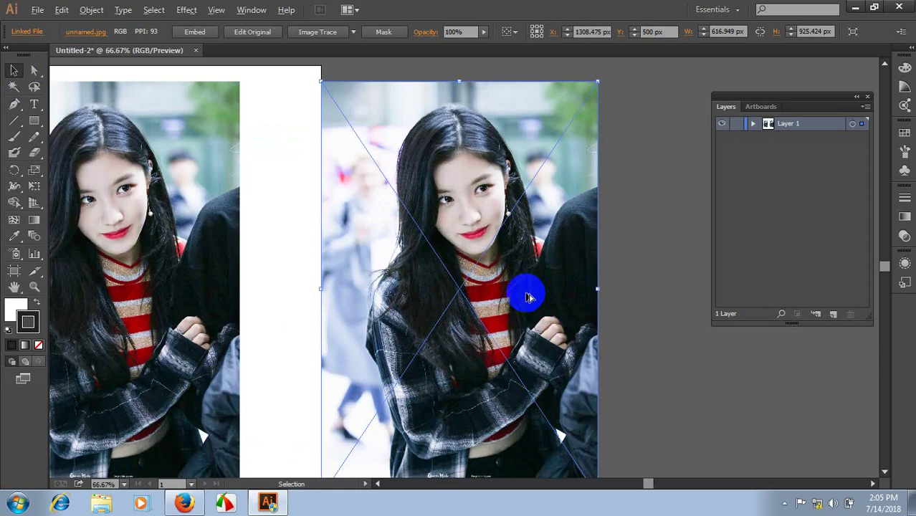
scroll(528, 293, "up", 1)
- In the Effect Gallery, preview Artistic Cutout and Dry Brush with brush detail 1
left_click(186, 10)
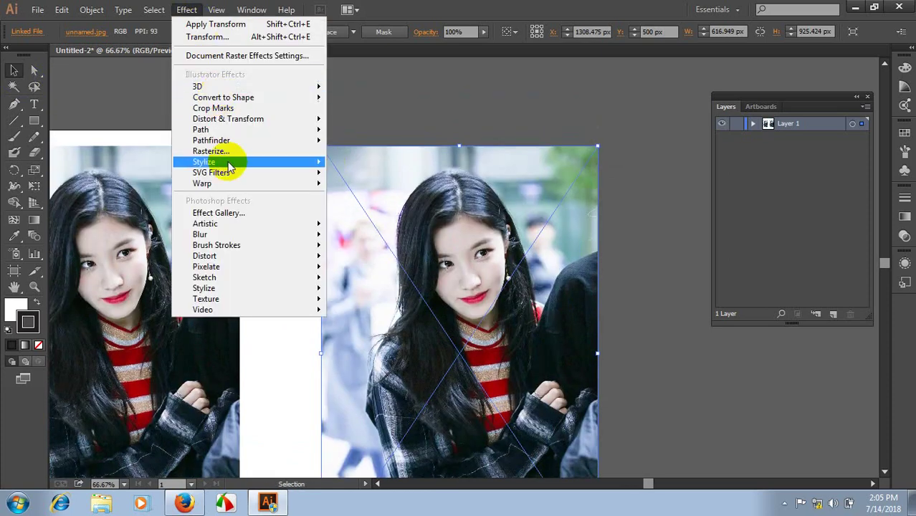
left_click(242, 210)
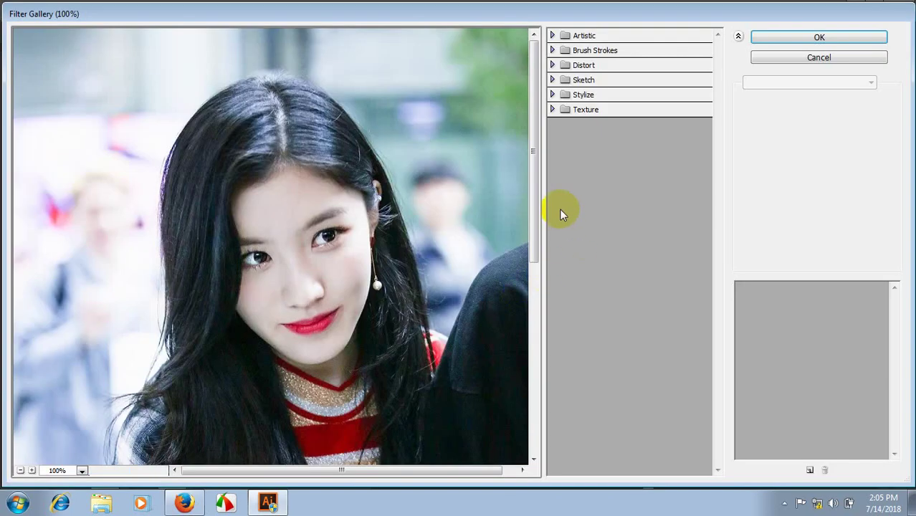
left_click(607, 35)
left_click(632, 68)
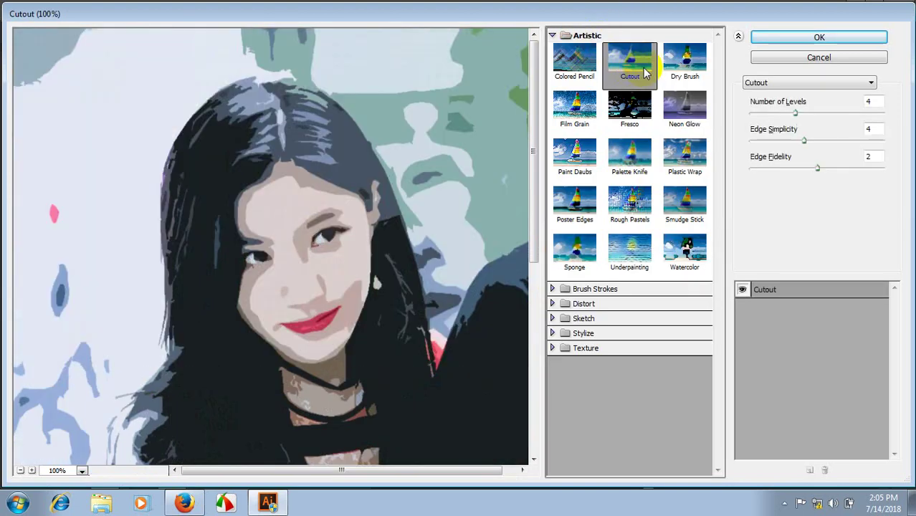
left_click(674, 77)
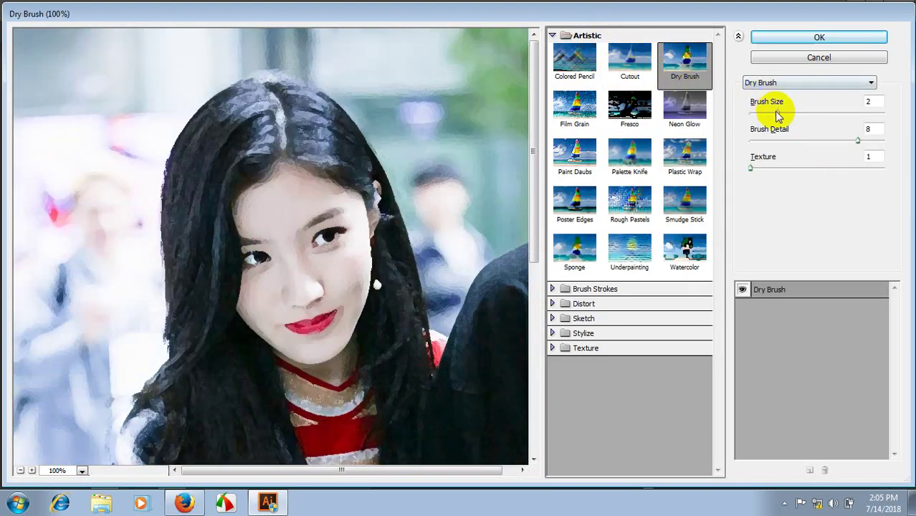
mouse_move(778, 113)
left_mouse_down()
mouse_move(844, 115)
mouse_move(730, 122)
mouse_move(871, 113)
left_mouse_up()
left_click(763, 141)
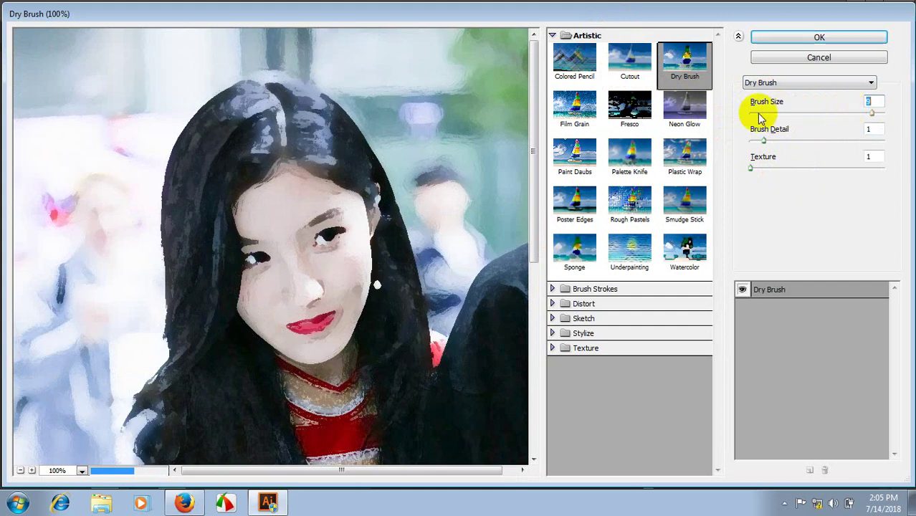
- Apply Cutout with 8 levels, edge simplicity 0 and edge fidelity 1
left_click(630, 61)
mouse_move(784, 113)
left_mouse_down()
mouse_move(762, 115)
mouse_move(884, 114)
left_mouse_up()
left_click_drag(804, 141, 745, 158)
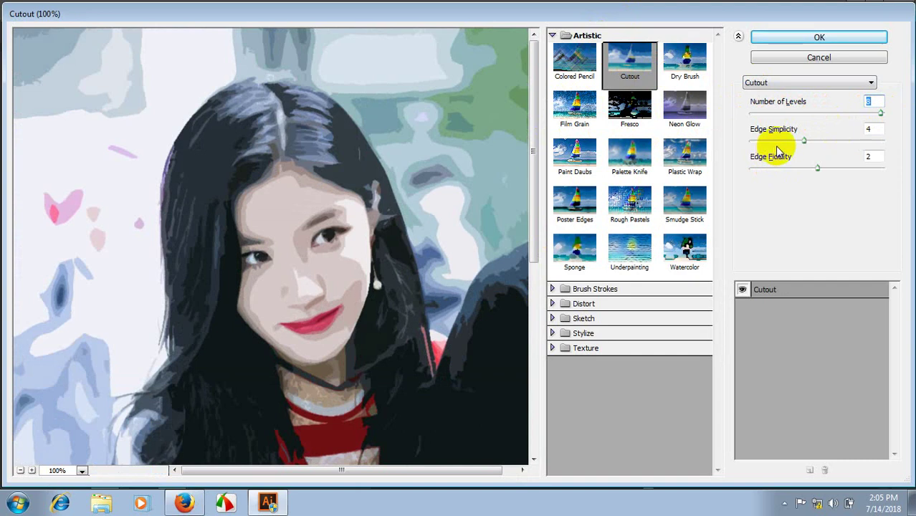
left_click_drag(817, 168, 738, 171)
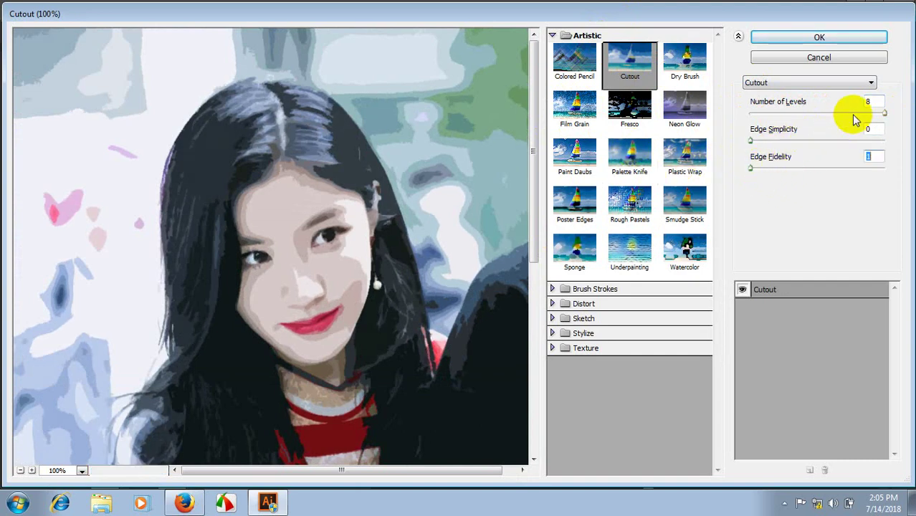
left_click_drag(853, 114, 885, 113)
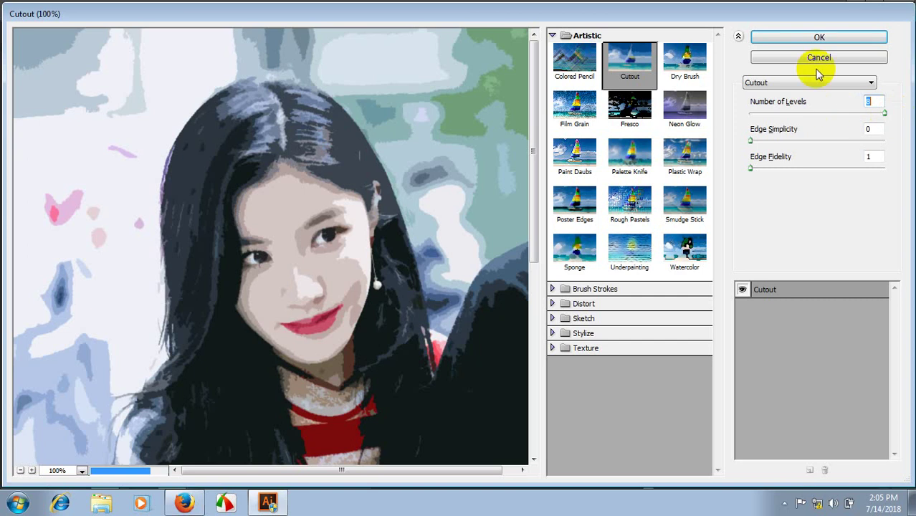
left_click(818, 37)
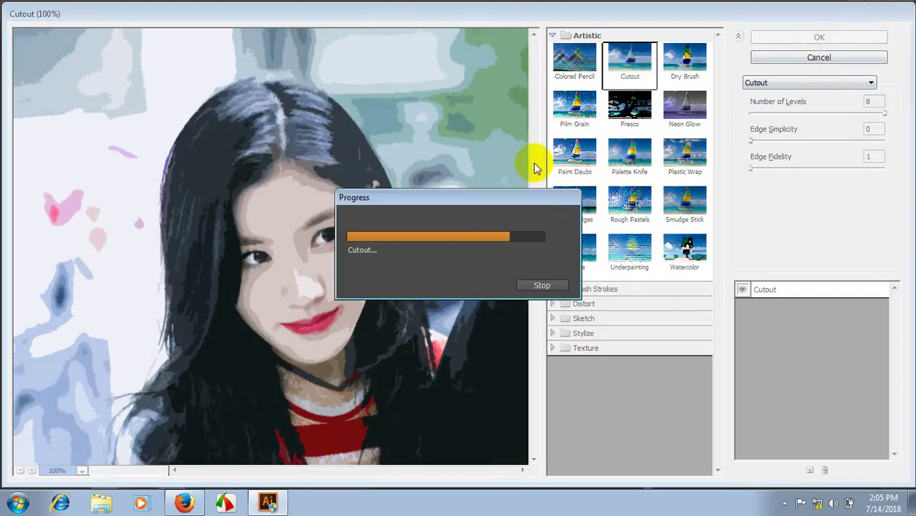
scroll(491, 303, "up", 3)
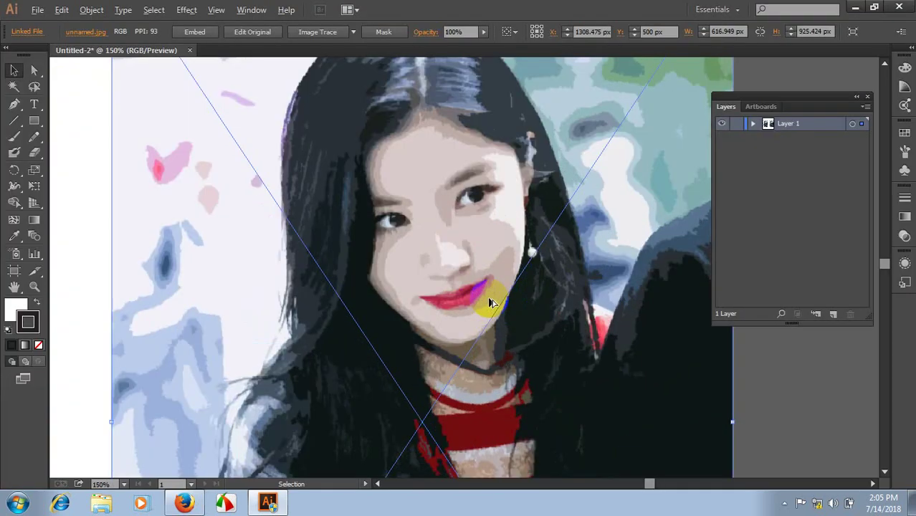
scroll(484, 302, "up", 2)
scroll(337, 250, "down", 2)
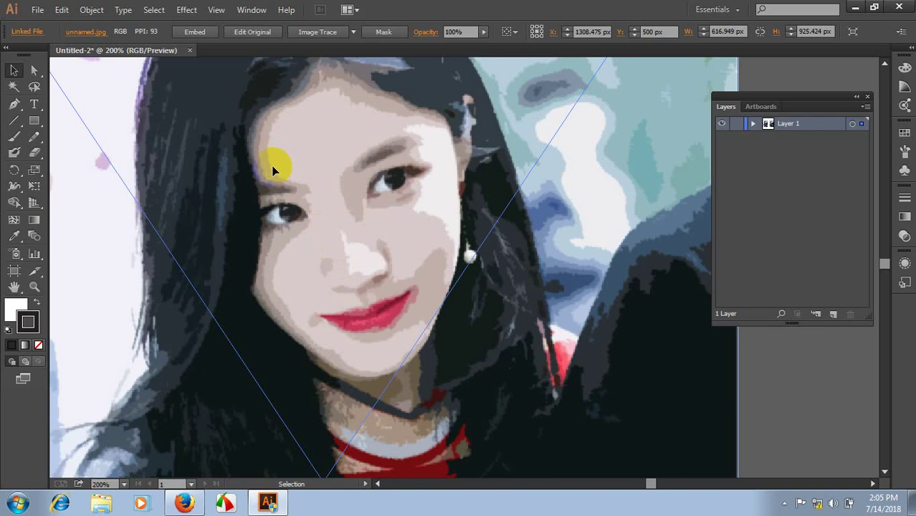
left_click(262, 279)
scroll(406, 223, "up", 3)
scroll(407, 224, "down", 3)
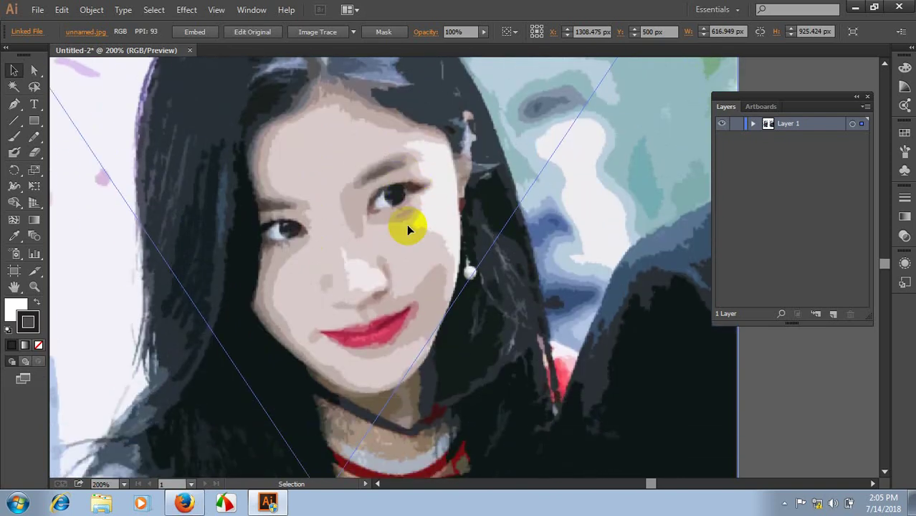
key("alt")
scroll(410, 277, "down", 4)
scroll(446, 199, "up", 2)
scroll(394, 205, "up", 2)
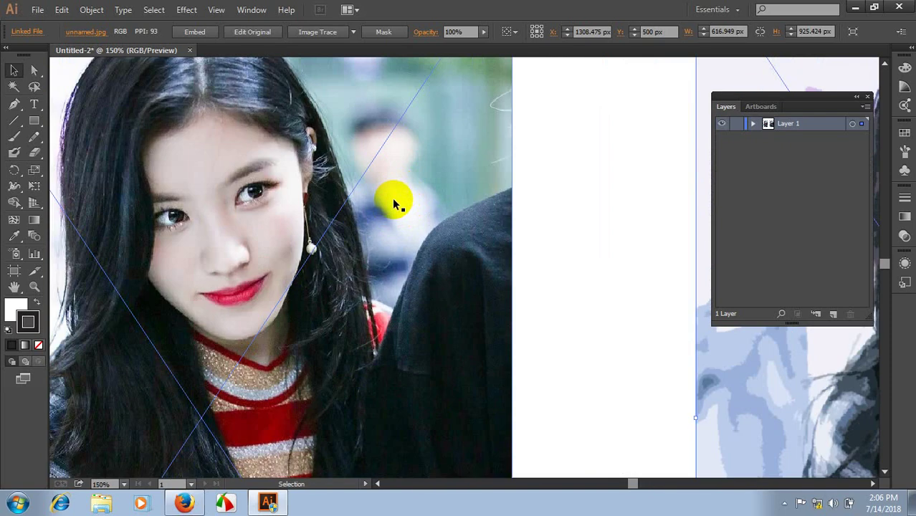
scroll(405, 222, "left", 3)
left_click_drag(366, 210, 428, 303)
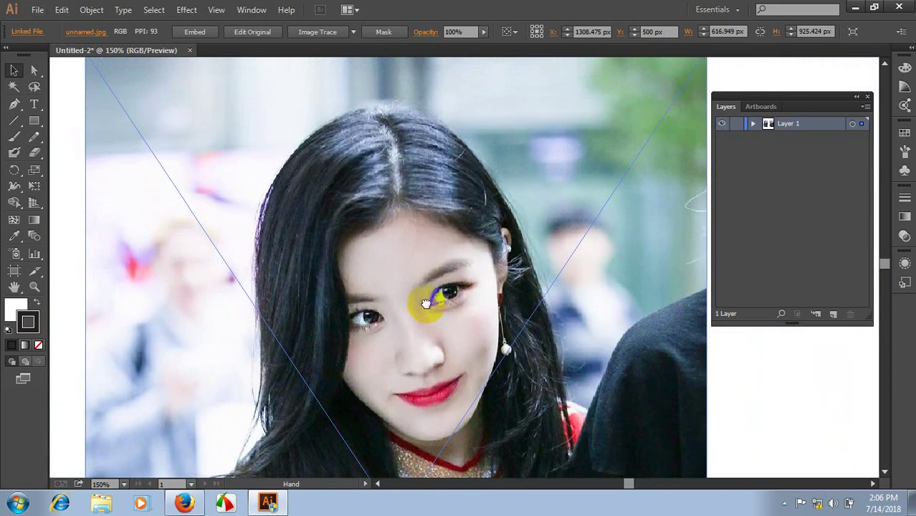
scroll(266, 245, "down", 1)
left_click_drag(113, 139, 240, 273)
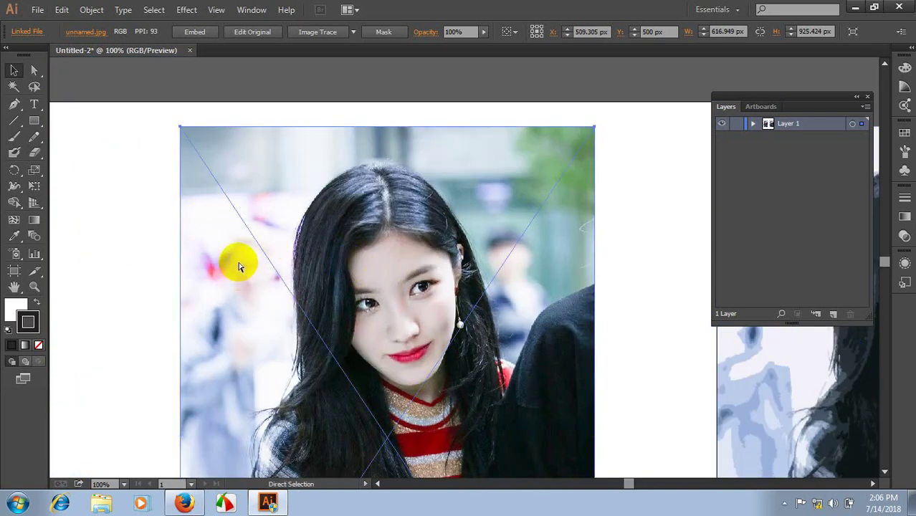
key("ctrl+shift+a")
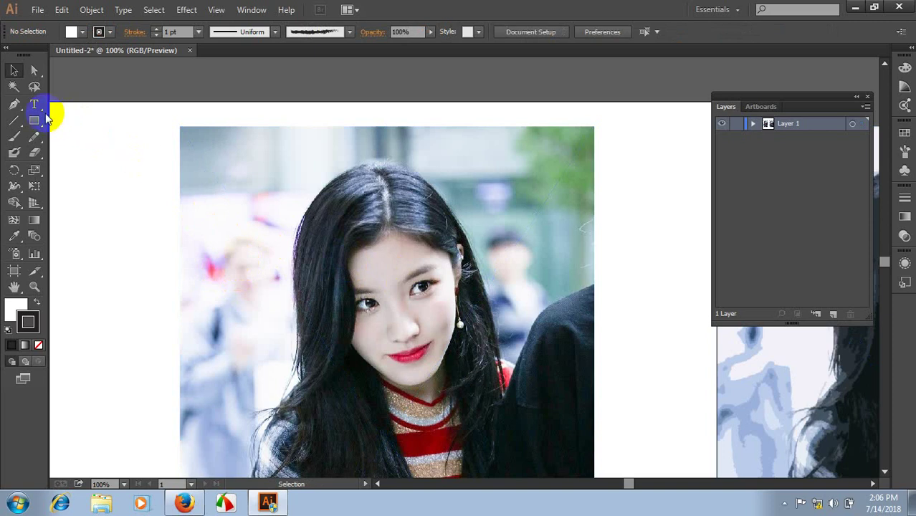
- Set the fill to none and start a pen path along the hairline from the parting
left_click(38, 345)
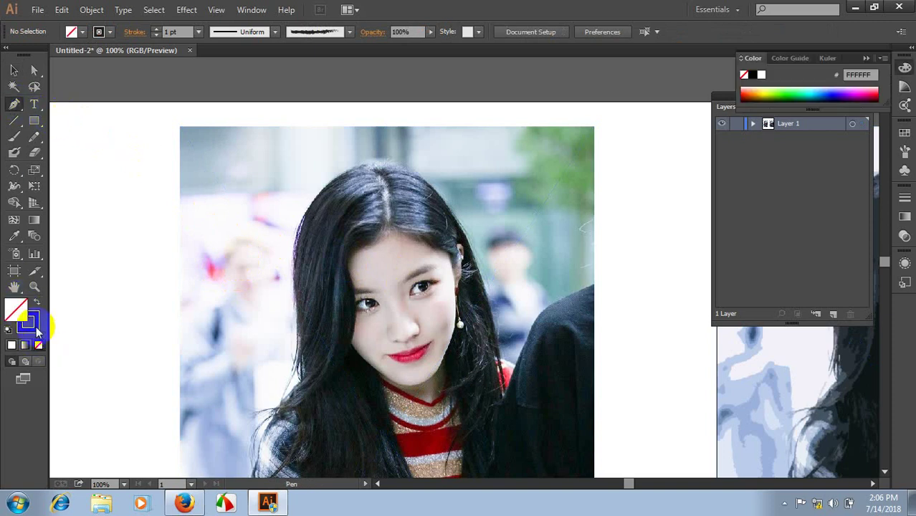
scroll(358, 230, "up", 1)
scroll(416, 244, "up", 1)
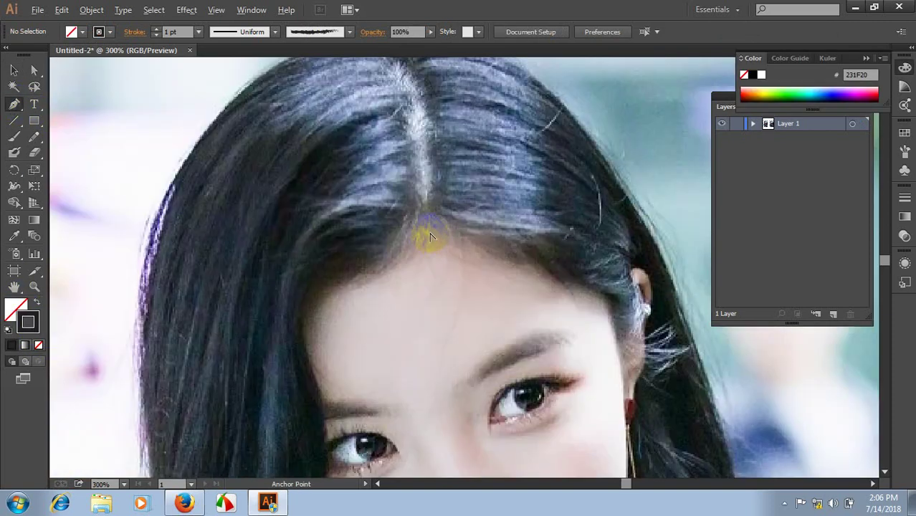
scroll(433, 233, "up", 1)
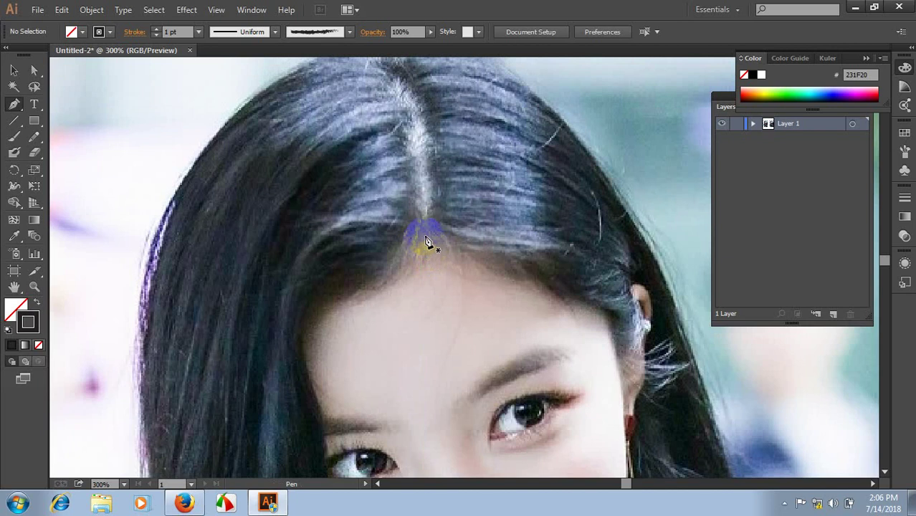
scroll(426, 241, "down", 2)
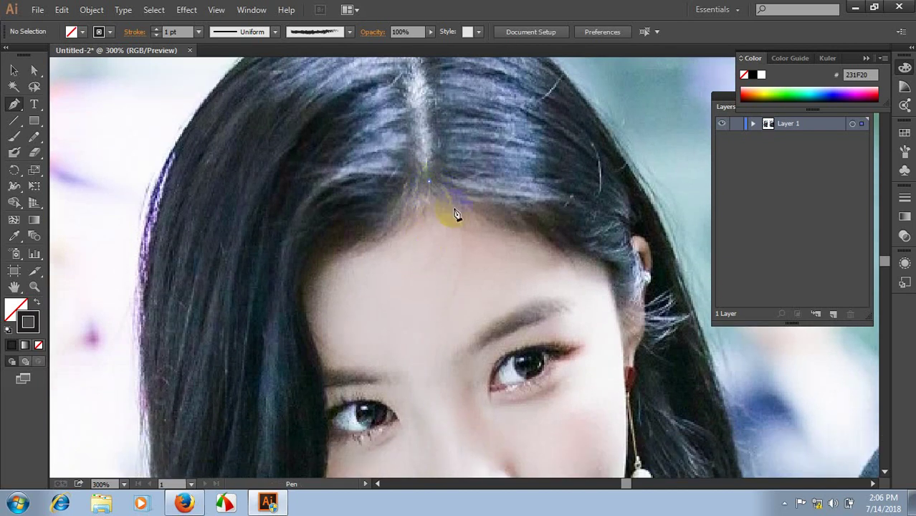
left_click_drag(583, 233, 691, 229)
mouse_move(583, 233)
left_mouse_down()
mouse_move(601, 239)
mouse_move(549, 241)
left_mouse_up()
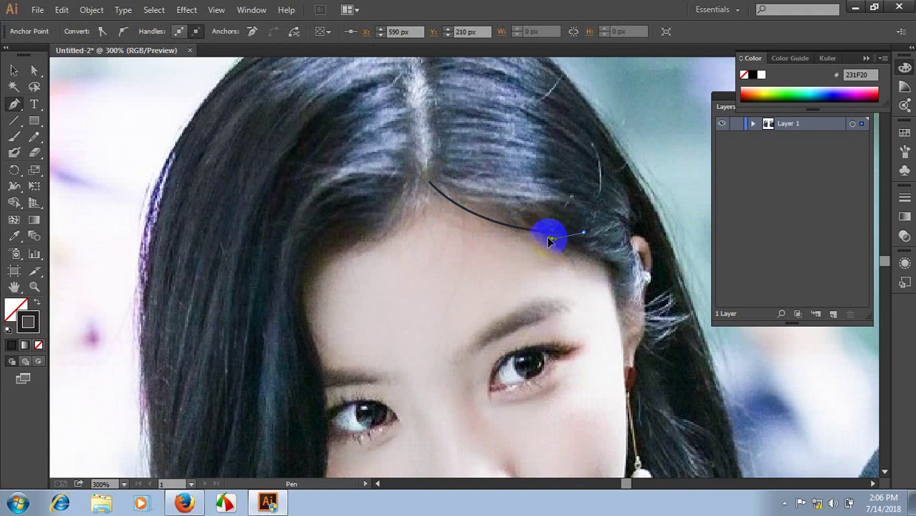
- Continue the hairline path to the top of the ear
left_click_drag(623, 265, 665, 265)
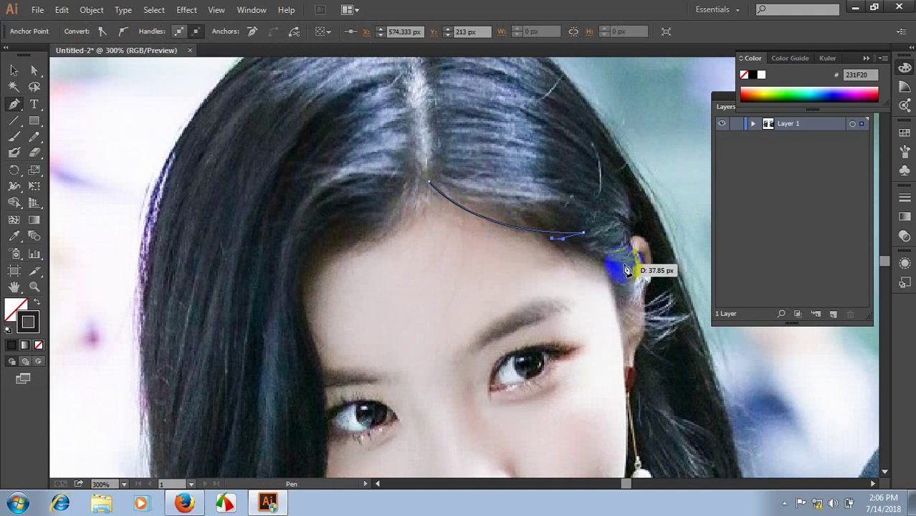
left_click(625, 266)
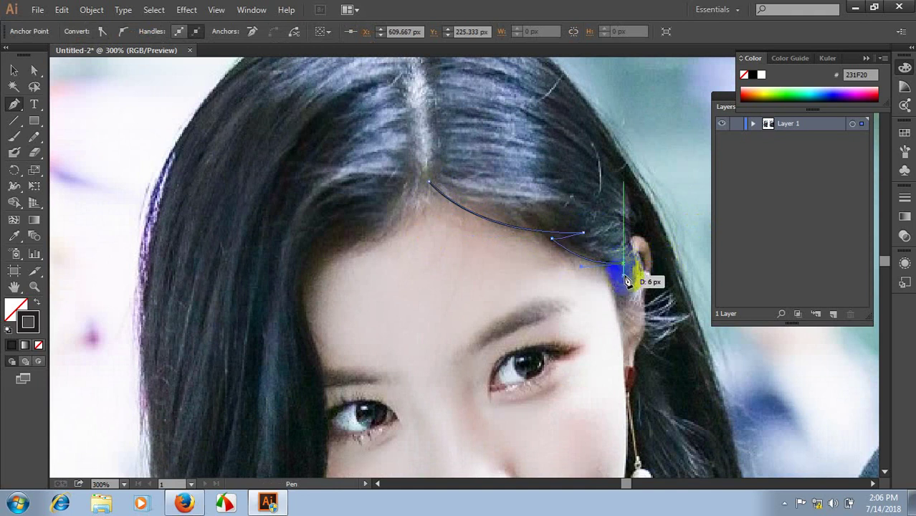
scroll(625, 280, "down", 3)
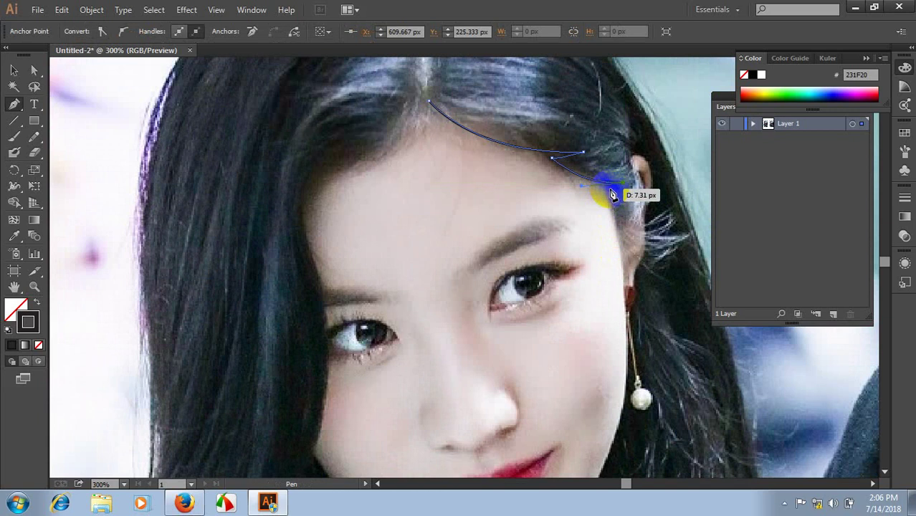
scroll(615, 244, "down", 1)
scroll(628, 208, "up", 1)
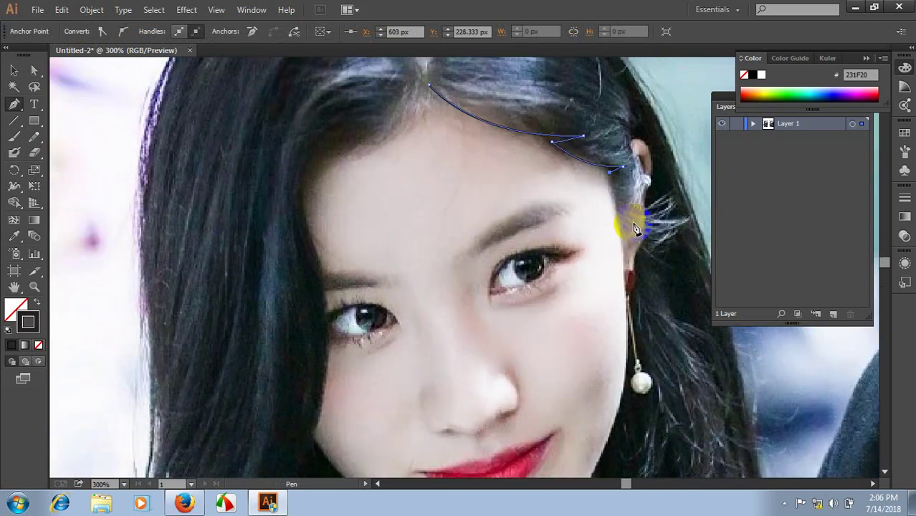
left_click_drag(634, 228, 618, 217)
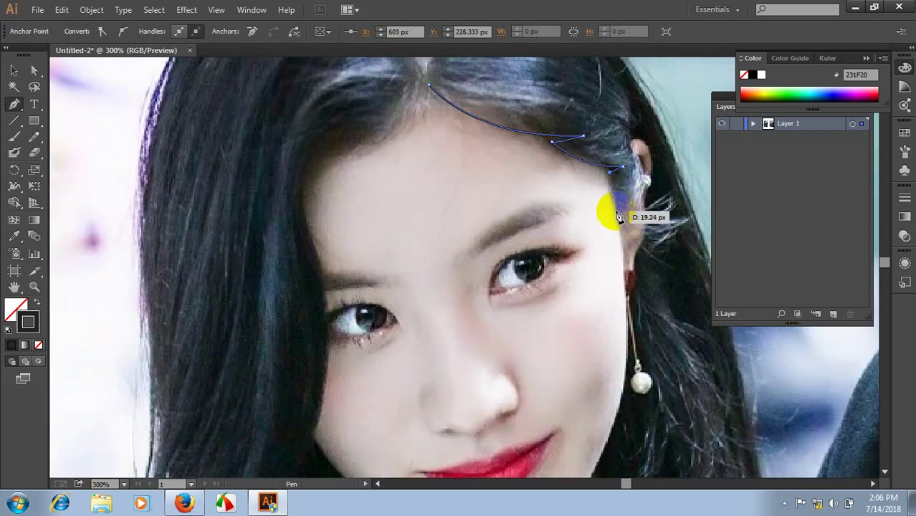
mouse_move(615, 208)
left_mouse_down()
mouse_move(643, 174)
mouse_move(638, 149)
mouse_move(630, 158)
left_mouse_up()
left_click(658, 164, "ctrl")
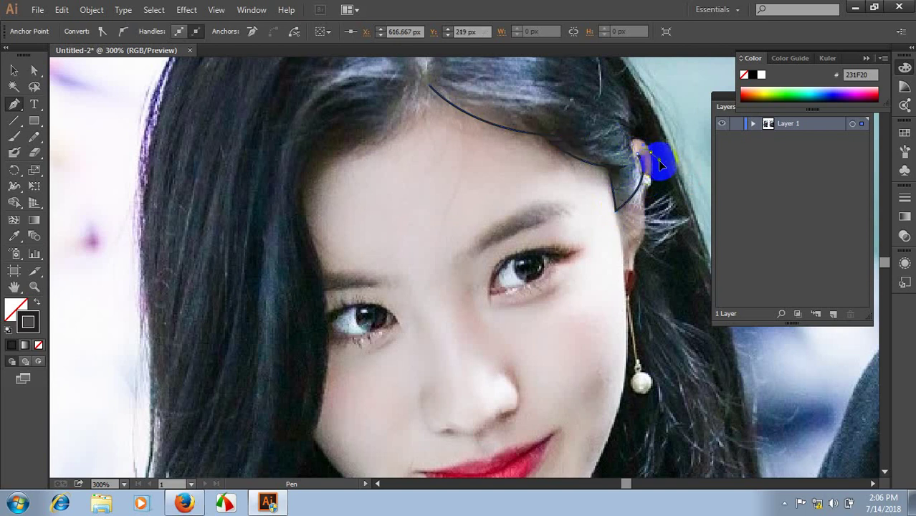
- Curve the outline around the back of the ear and just below it
left_click_drag(652, 152, 648, 228)
left_click(647, 200, "ctrl")
left_click(648, 228, "ctrl")
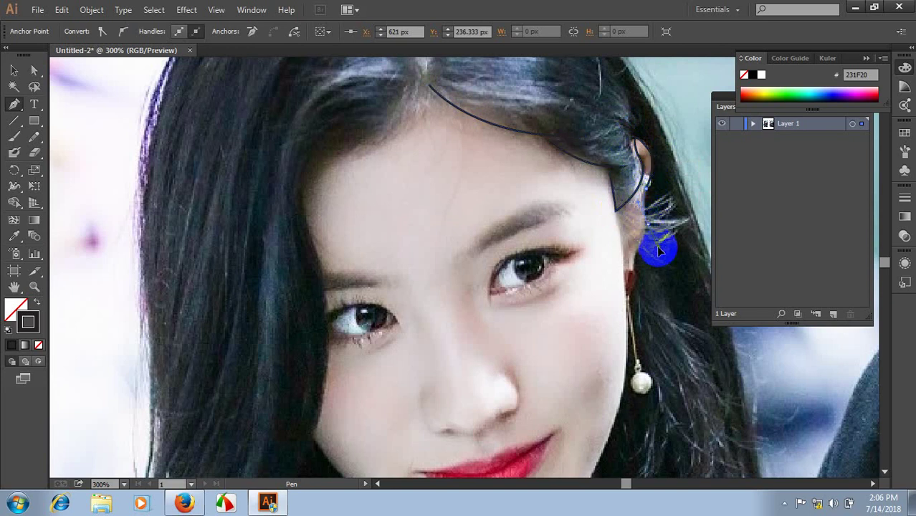
left_click(652, 234, "ctrl")
left_click_drag(649, 250, 637, 254)
left_click(637, 254, "ctrl")
left_click(640, 256, "ctrl")
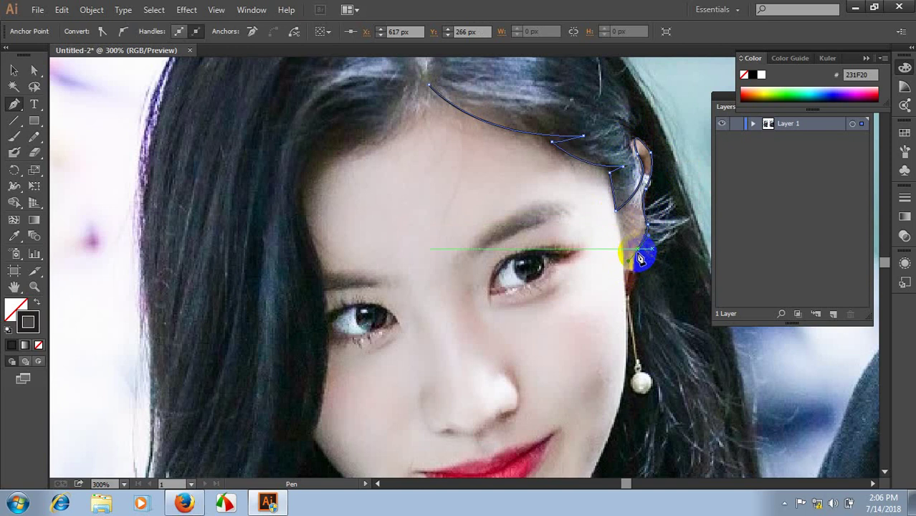
- Extend the outline from below the ear toward the jaw
scroll(638, 250, "down", 3)
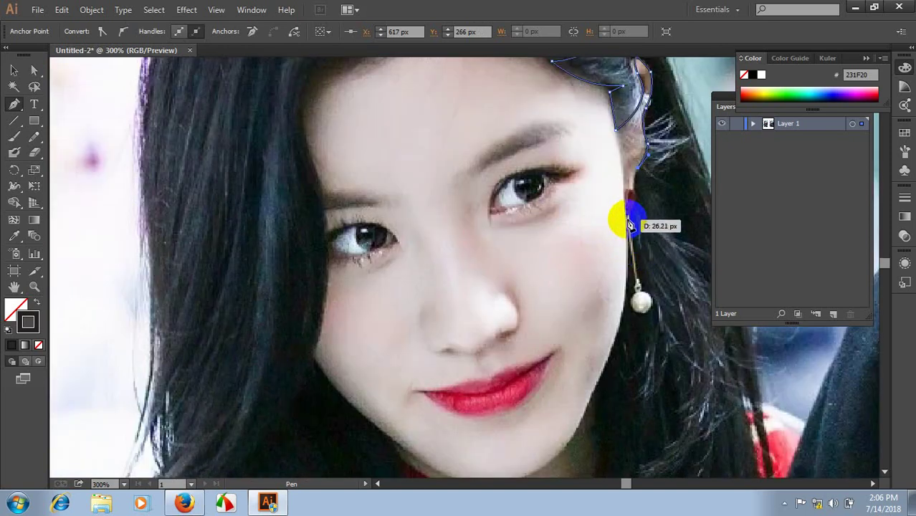
mouse_move(631, 226)
left_mouse_down()
mouse_move(628, 107)
mouse_move(626, 195)
mouse_move(626, 185)
mouse_move(595, 227)
left_mouse_up()
scroll(630, 262, "up", 1)
scroll(631, 215, "up", 1)
scroll(626, 185, "down", 1)
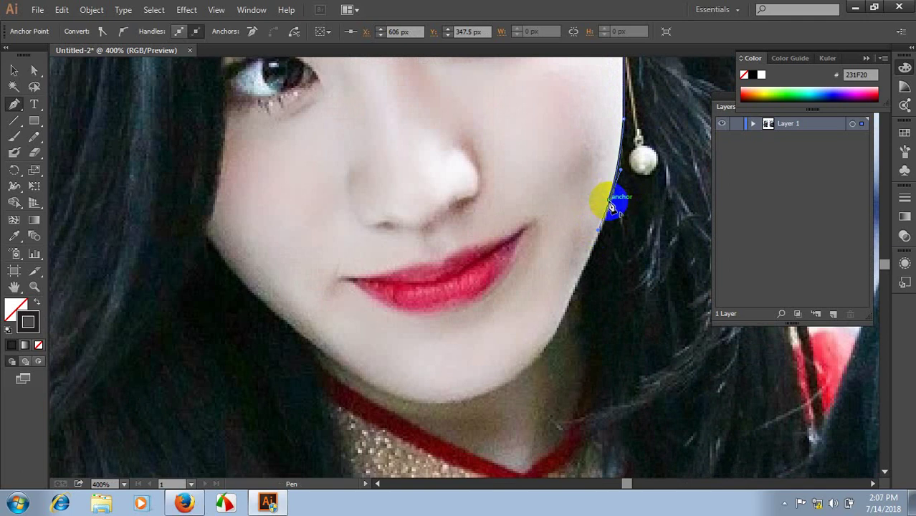
scroll(599, 215, "down", 1)
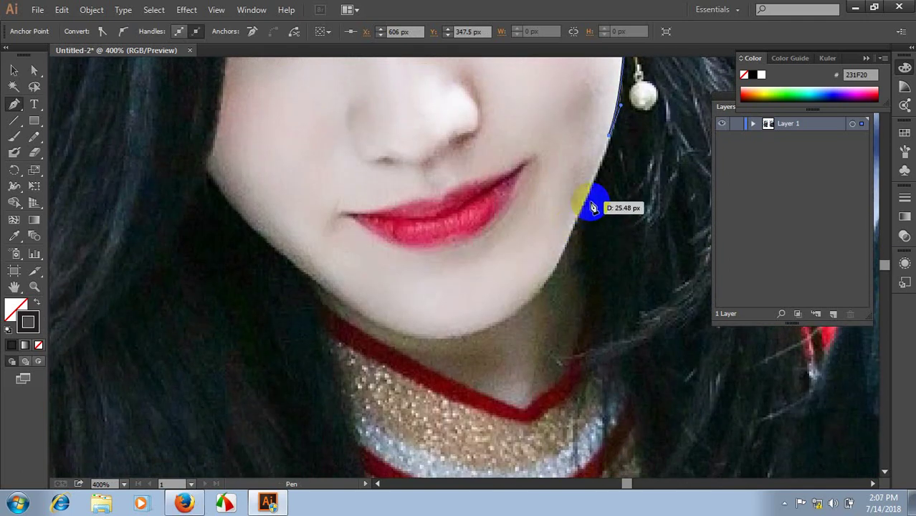
- Curve the outline down the jawline to the sweater neckline, looping back for a strand
mouse_move(595, 228)
left_mouse_down()
mouse_move(590, 195)
mouse_move(595, 292)
left_mouse_up()
mouse_move(617, 366)
left_mouse_down()
mouse_move(603, 303)
mouse_move(558, 282)
left_mouse_up()
scroll(597, 297, "down", 2)
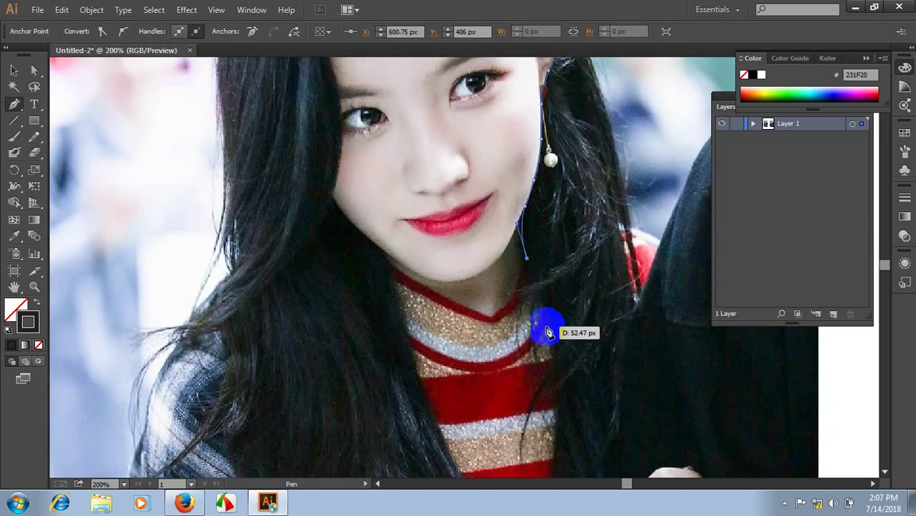
mouse_move(526, 354)
left_mouse_down()
mouse_move(561, 406)
mouse_move(552, 401)
left_mouse_up()
left_click_drag(527, 354, 529, 359)
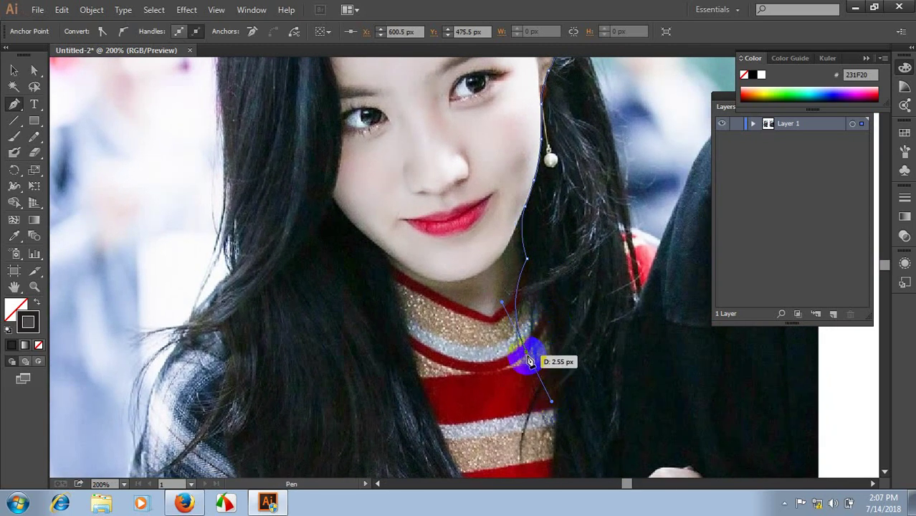
mouse_move(527, 266)
left_mouse_down()
mouse_move(536, 273)
mouse_move(538, 351)
mouse_move(534, 290)
mouse_move(542, 306)
mouse_move(555, 304)
mouse_move(558, 288)
mouse_move(526, 325)
mouse_move(523, 303)
left_mouse_up()
- Extend hair strands down over the sweater, undoing a stray looping segment
scroll(542, 306, "down", 2)
scroll(558, 284, "down", 2)
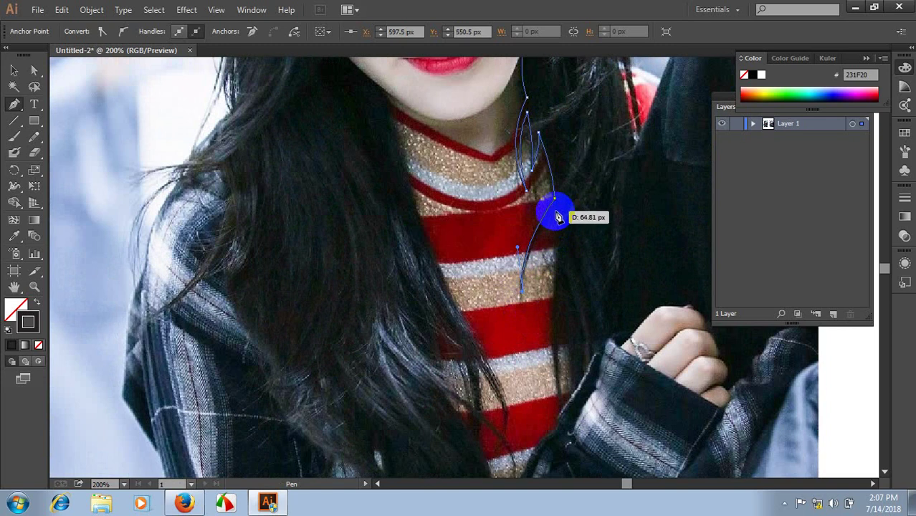
mouse_move(559, 209)
left_mouse_down()
mouse_move(583, 194)
mouse_move(556, 211)
mouse_move(555, 236)
left_mouse_up()
scroll(560, 207, "down", 2)
left_click_drag(558, 340, 589, 408)
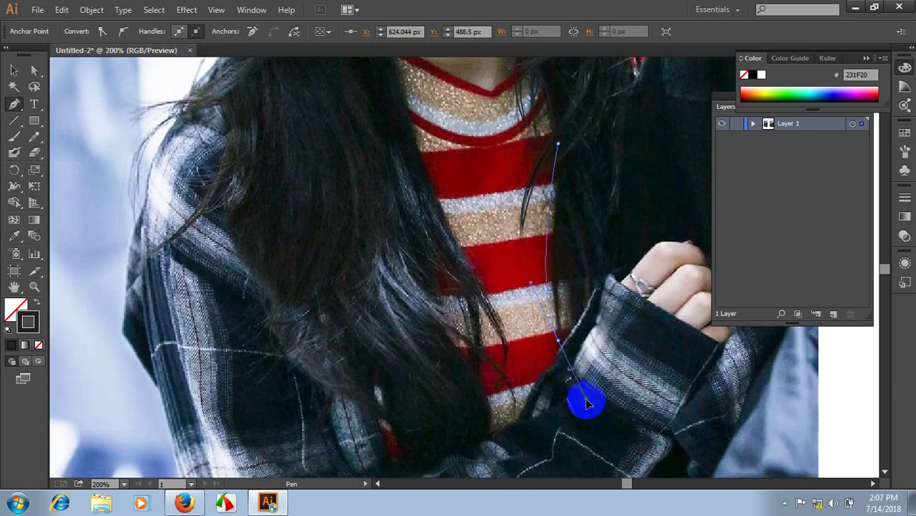
mouse_move(570, 364)
left_mouse_down()
mouse_move(556, 196)
mouse_move(572, 317)
mouse_move(566, 198)
mouse_move(595, 287)
mouse_move(388, 341)
left_mouse_up()
key("ctrl+z")
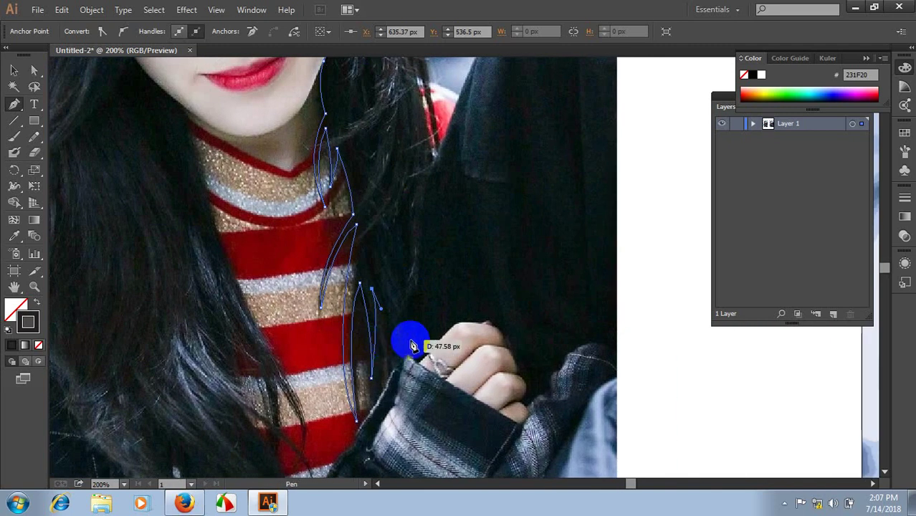
- Anchor the strands' bottom near the hand and climb the outline up the outer hair
scroll(408, 341, "up", 1)
mouse_move(396, 376)
left_mouse_down()
mouse_move(399, 410)
mouse_move(416, 378)
mouse_move(418, 387)
left_mouse_up()
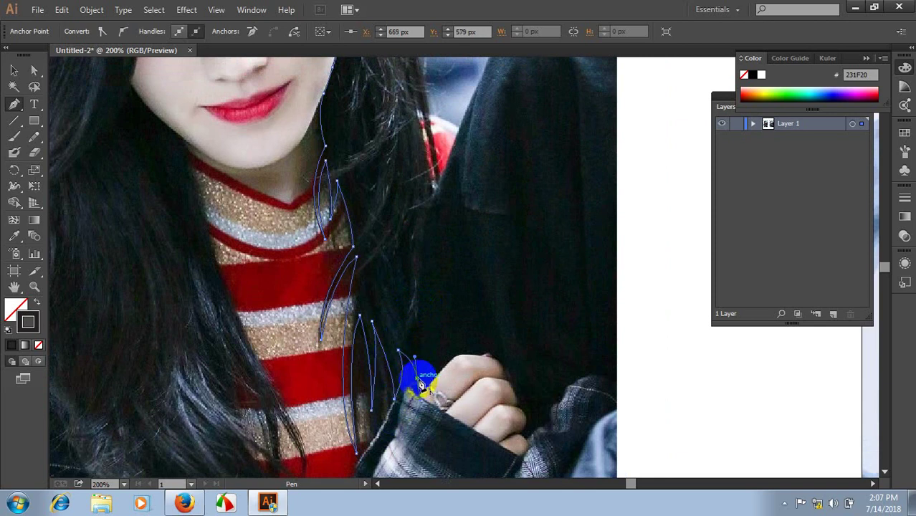
left_click_drag(427, 201, 409, 149)
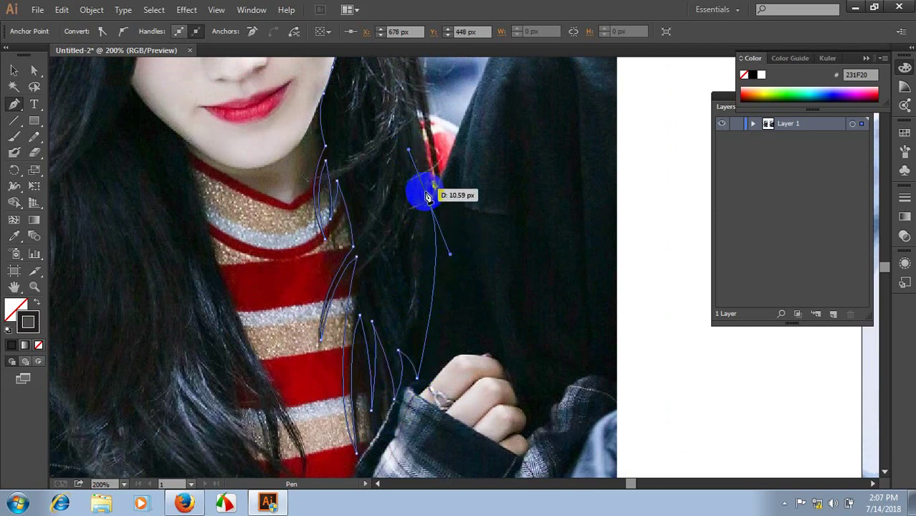
scroll(429, 204, "up", 3)
left_click_drag(419, 209, 389, 120)
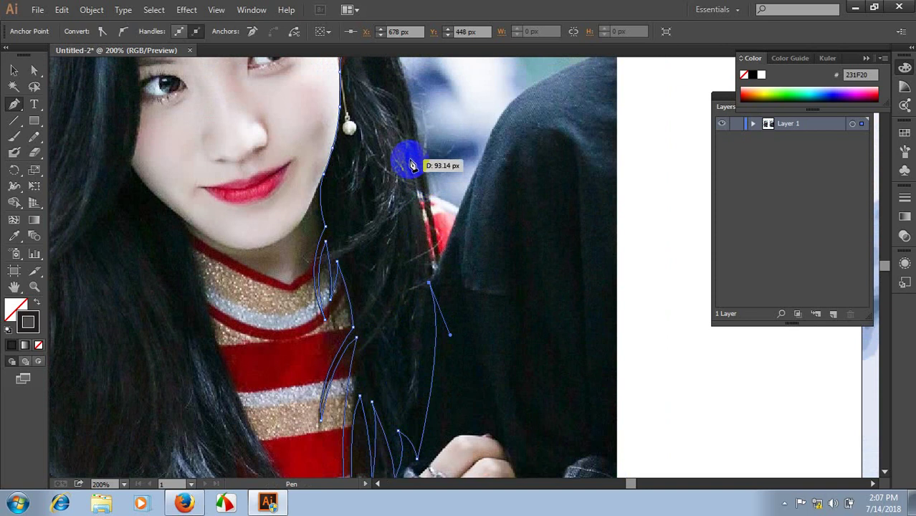
mouse_move(413, 162)
left_mouse_down()
mouse_move(437, 271)
mouse_move(403, 109)
left_mouse_up()
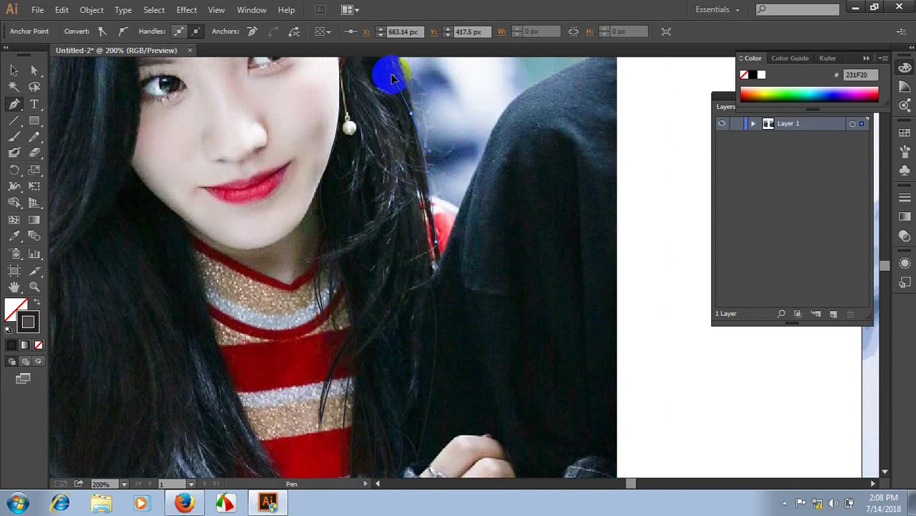
- Add curved points along the outer hair edge above the earring, cornering one
left_click_drag(390, 72, 412, 113)
left_click_drag(407, 151, 487, 361)
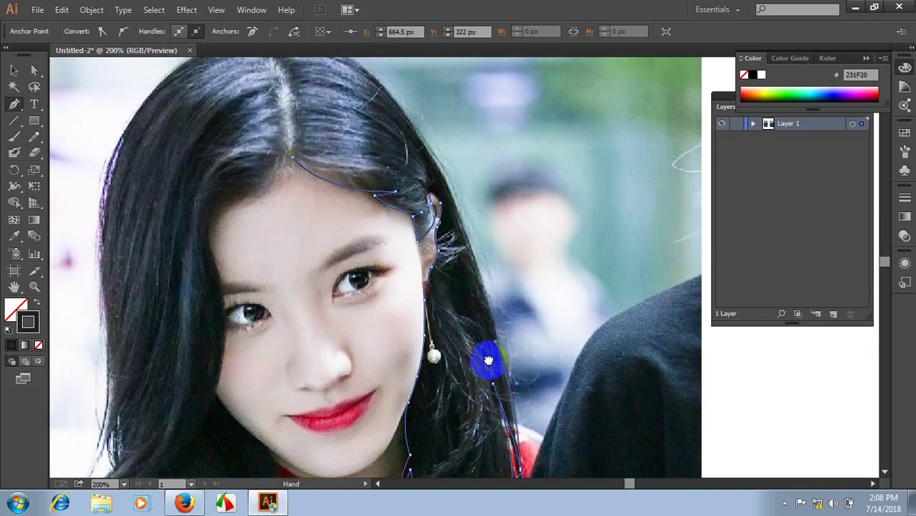
left_click_drag(436, 168, 412, 156)
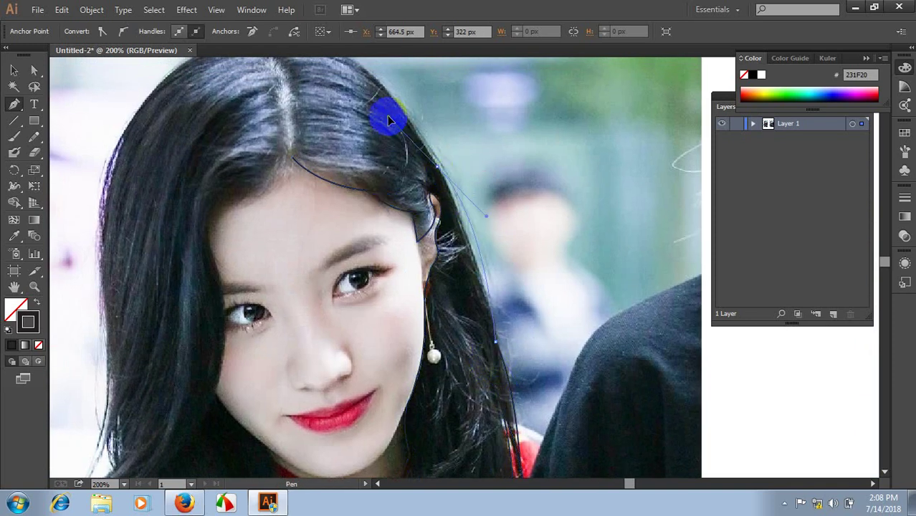
left_click(436, 168)
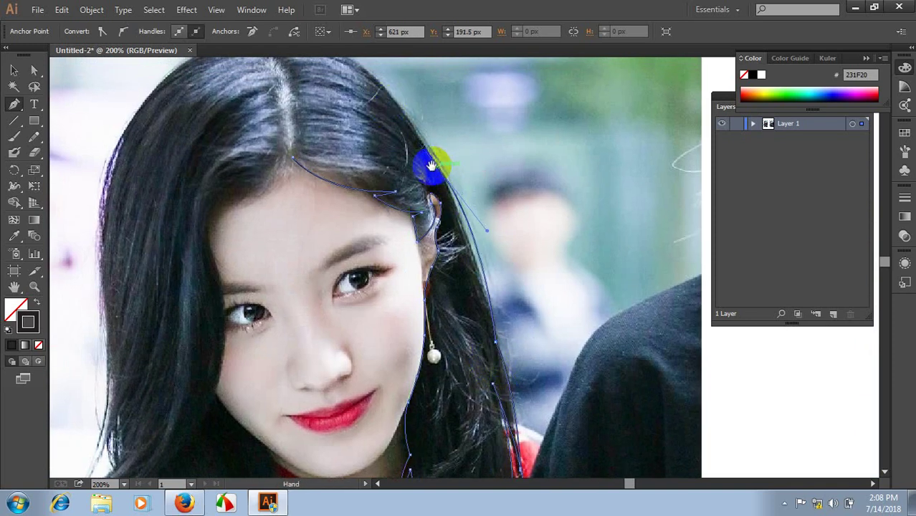
left_click_drag(444, 196, 508, 265)
left_click_drag(407, 117, 339, 82)
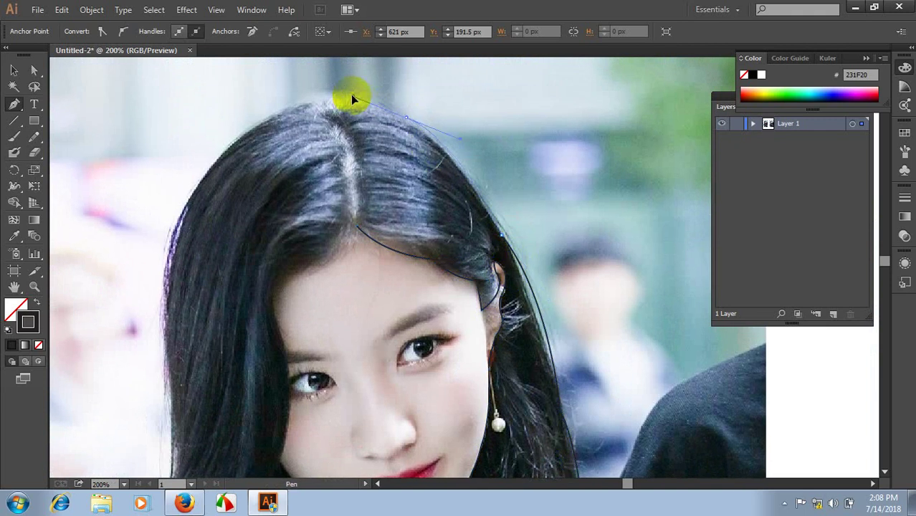
left_click(406, 117)
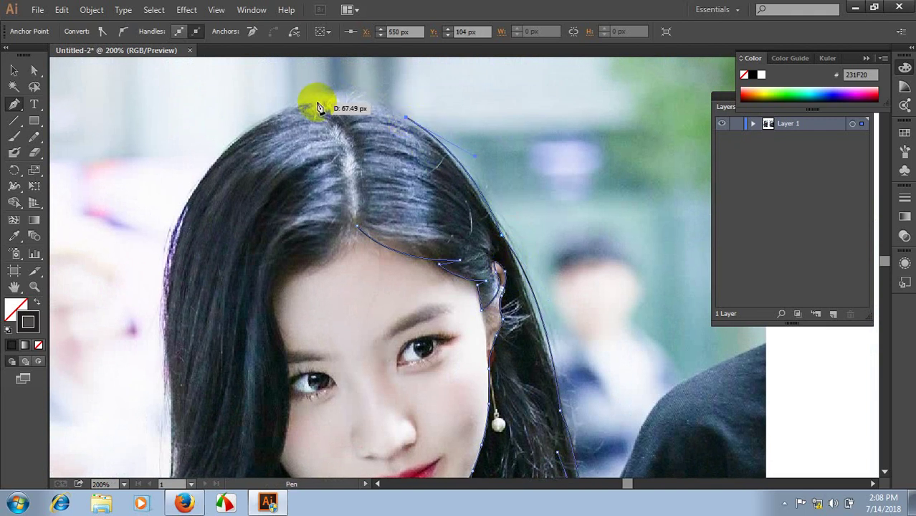
- Arc the path over the crown of the head toward the left side
left_click_drag(319, 102, 282, 112)
left_click(318, 102)
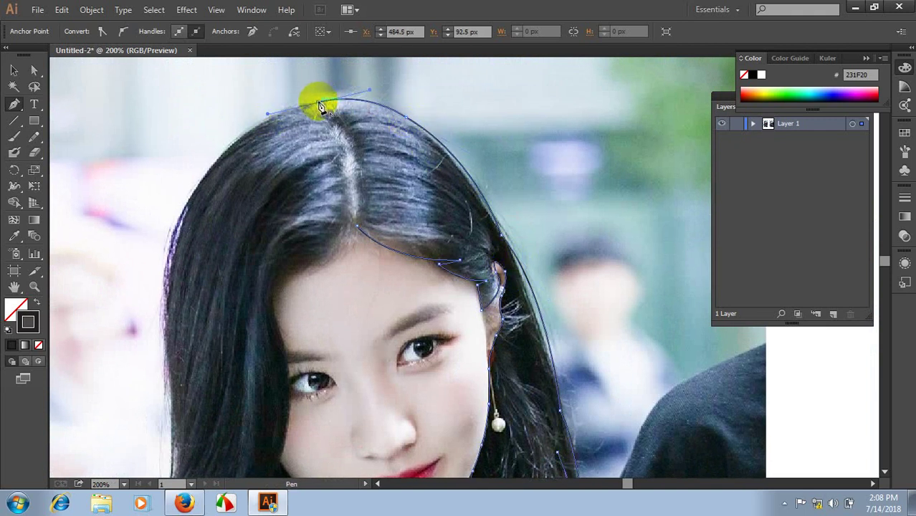
mouse_move(197, 170)
left_mouse_down()
mouse_move(290, 129)
mouse_move(231, 228)
left_mouse_up()
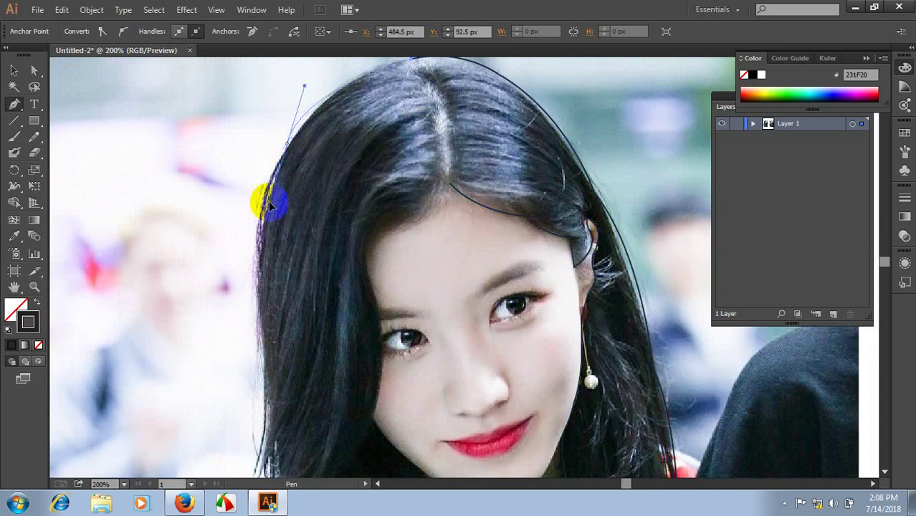
left_click(288, 144)
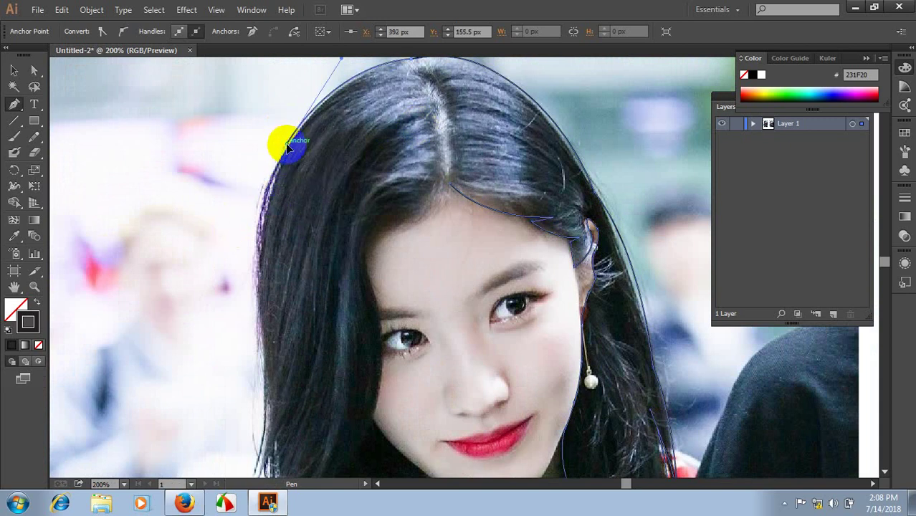
- Place smooth anchors down the left outer hair edge
scroll(276, 172, "down", 3)
left_click_drag(257, 229, 272, 313)
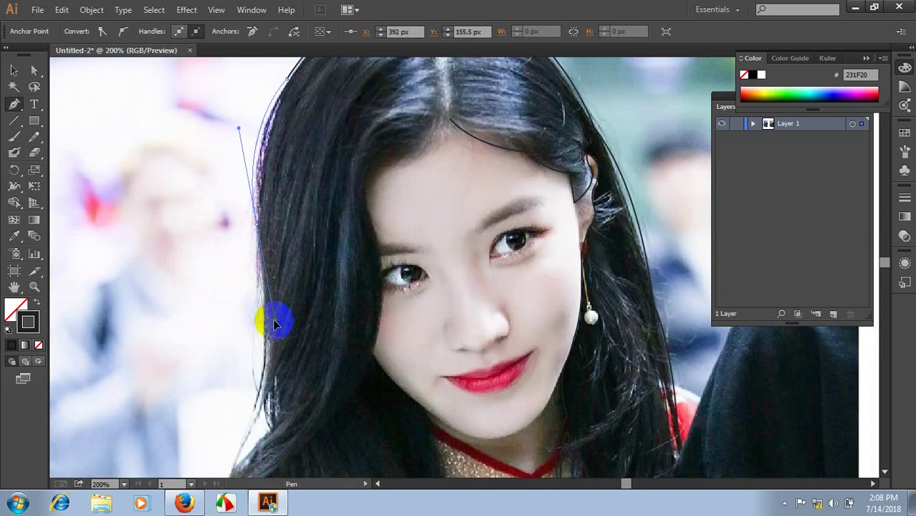
left_click_drag(258, 233, 256, 231)
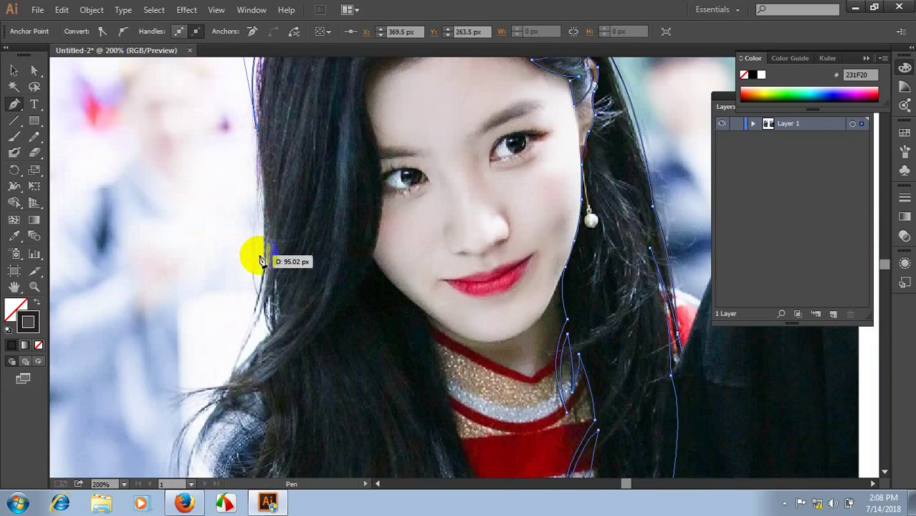
scroll(252, 237, "down", 5)
left_click(248, 327)
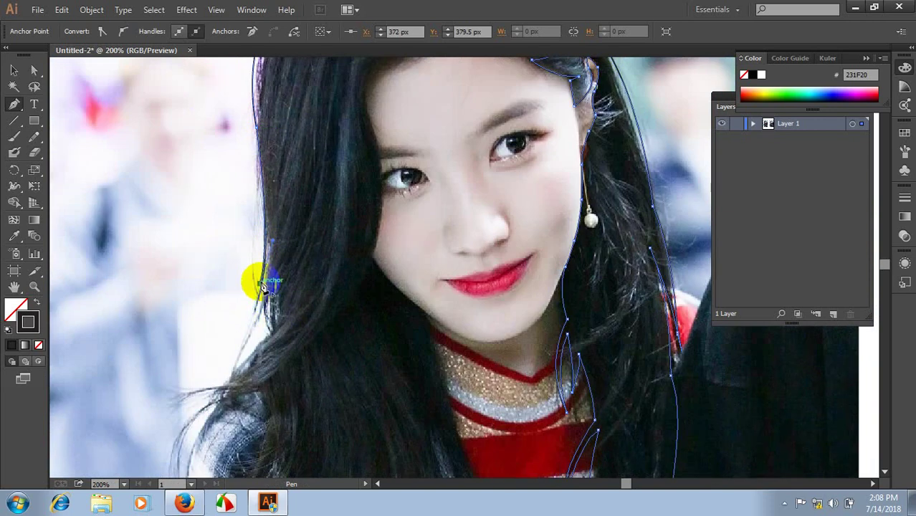
scroll(263, 285, "down", 3)
left_click_drag(235, 292, 234, 310)
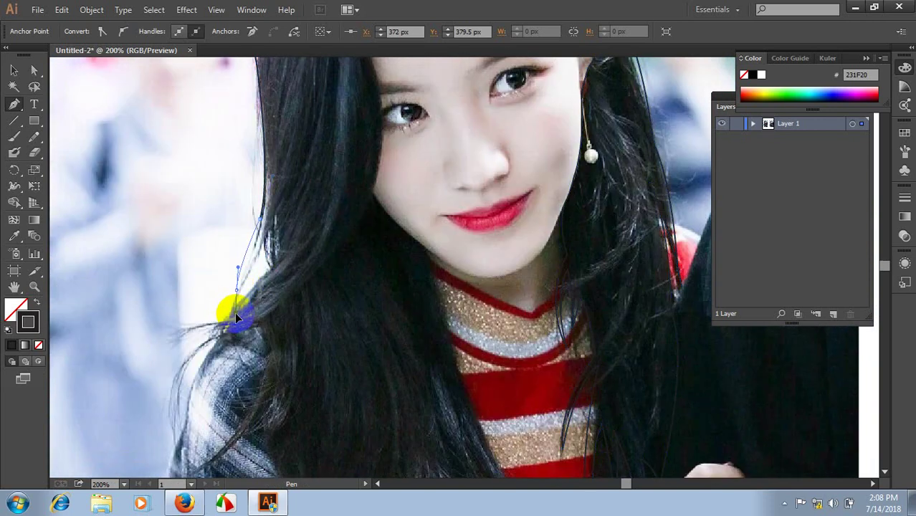
- Trace a stray strand tip on the left hair edge with corner and curved anchors
left_click(236, 292)
mouse_move(255, 225)
left_mouse_down()
mouse_move(266, 224)
mouse_move(273, 281)
mouse_move(360, 240)
left_mouse_up()
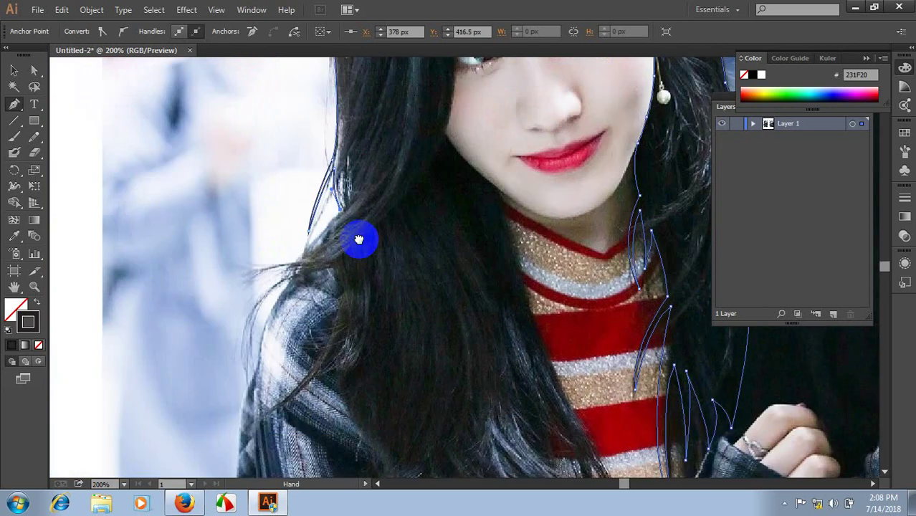
mouse_move(275, 296)
left_mouse_down()
mouse_move(302, 276)
mouse_move(296, 241)
left_mouse_up()
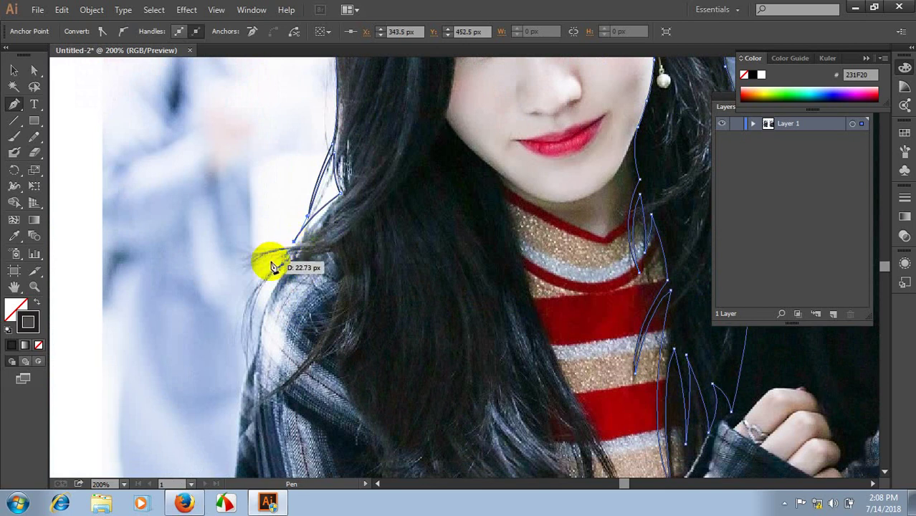
left_click_drag(251, 263, 238, 284)
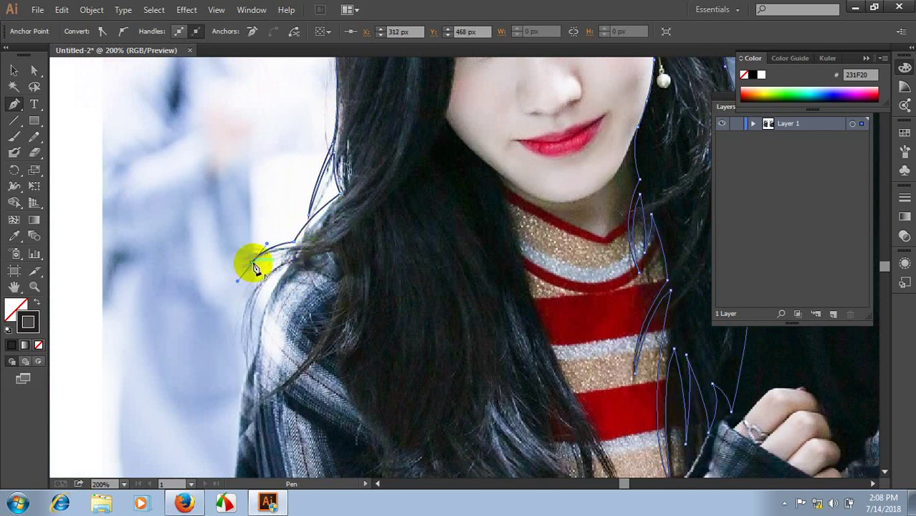
left_click(304, 251)
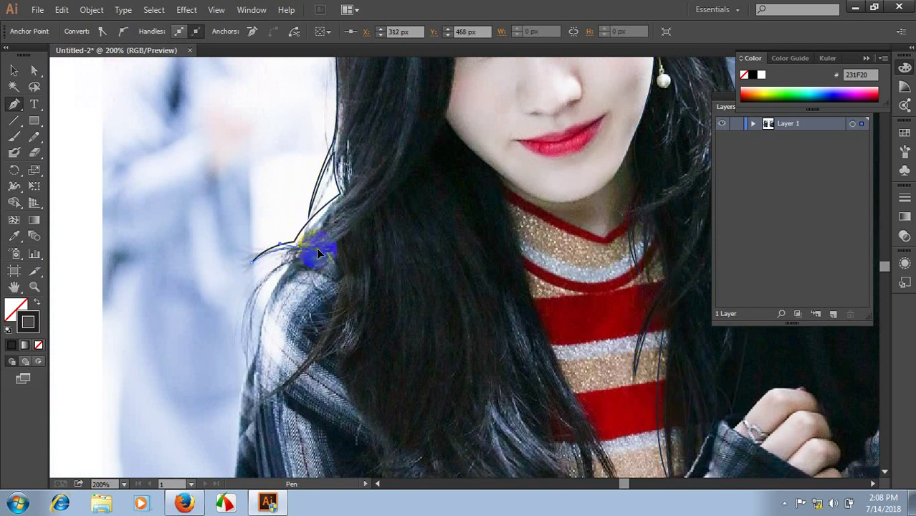
left_click_drag(319, 253, 304, 255)
- Add a lower curved anchor, end the path, and adjust strand handles with Direct Selection
scroll(300, 253, "down", 3)
left_click_drag(245, 297, 269, 334)
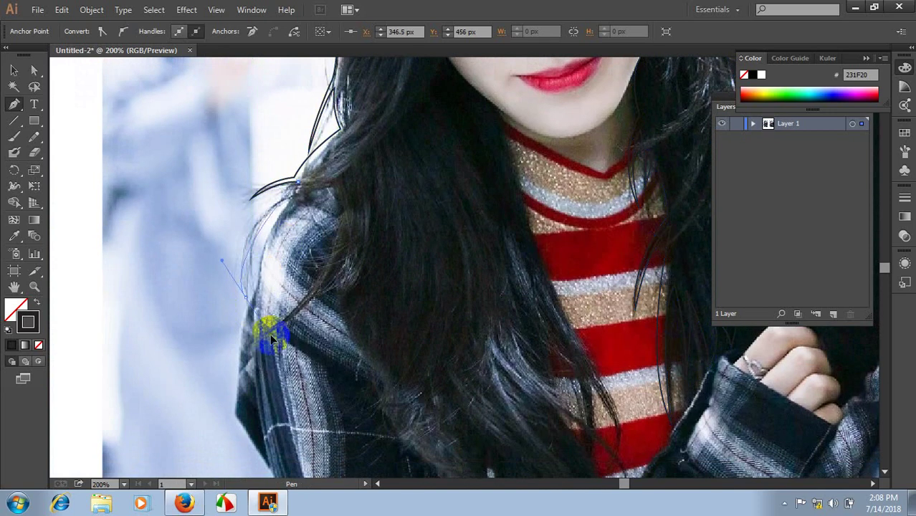
mouse_move(245, 297)
left_mouse_down()
mouse_move(298, 200)
mouse_move(326, 199)
mouse_move(348, 172)
left_mouse_up()
left_click(340, 187, "ctrl")
left_click_drag(372, 144, 372, 147)
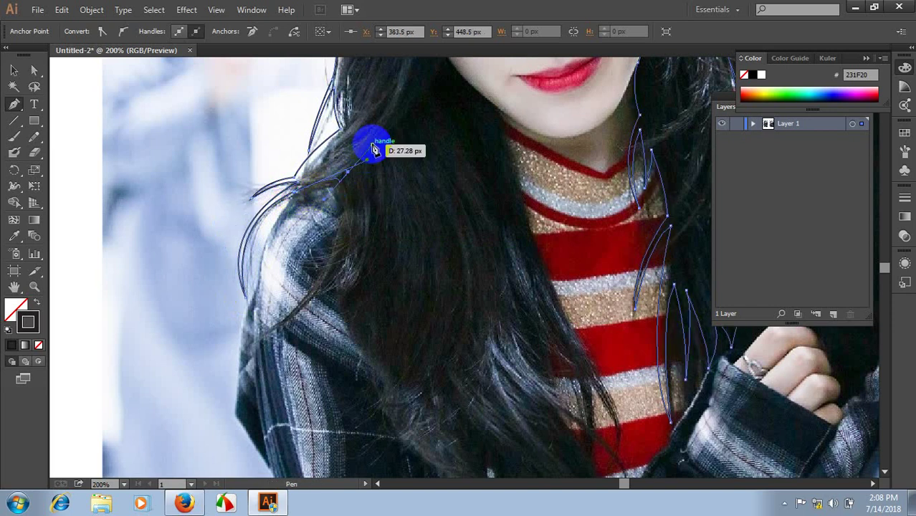
left_click(295, 195, "ctrl")
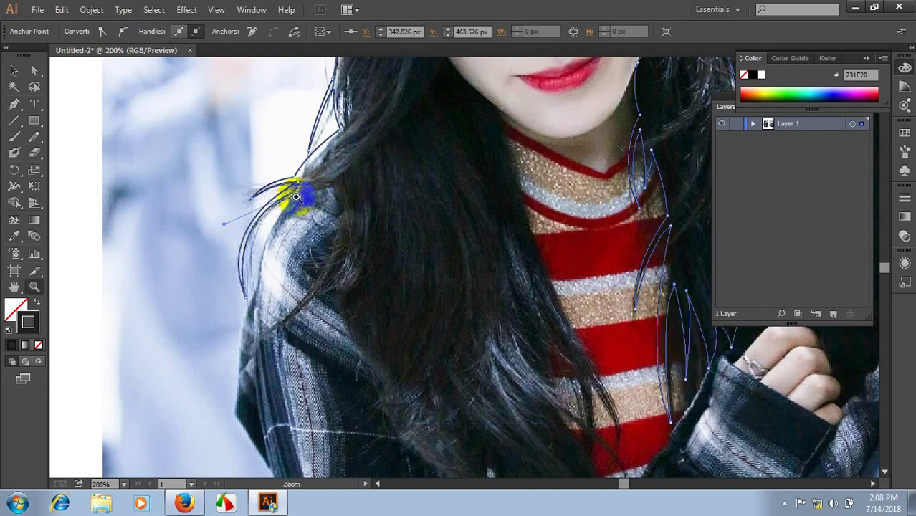
- Resume the path from its end and curve it over the plaid shoulder back into the hair
left_click(15, 105)
left_click(280, 195)
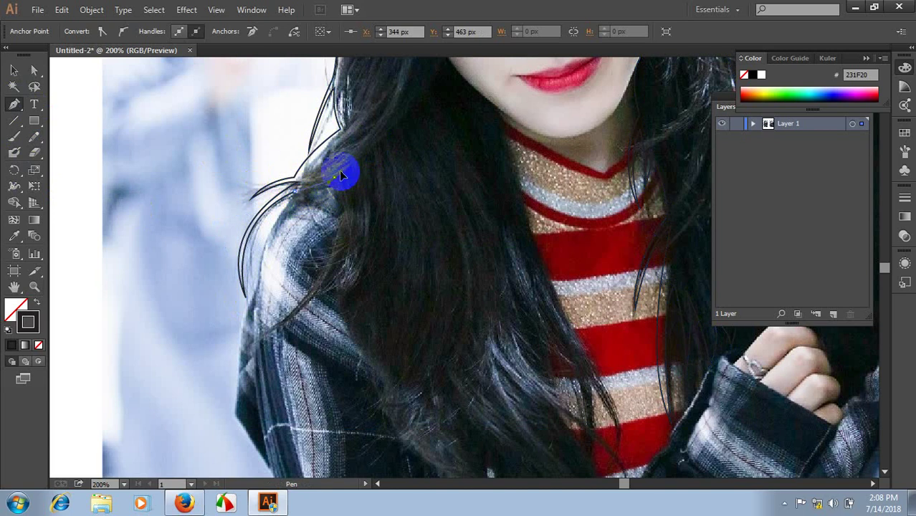
left_click(332, 182)
left_click_drag(251, 338, 206, 373)
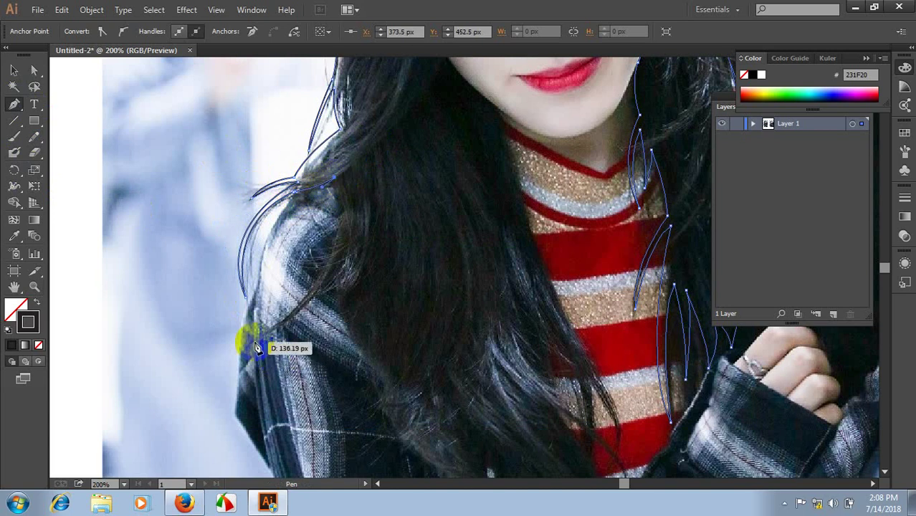
left_click(256, 341)
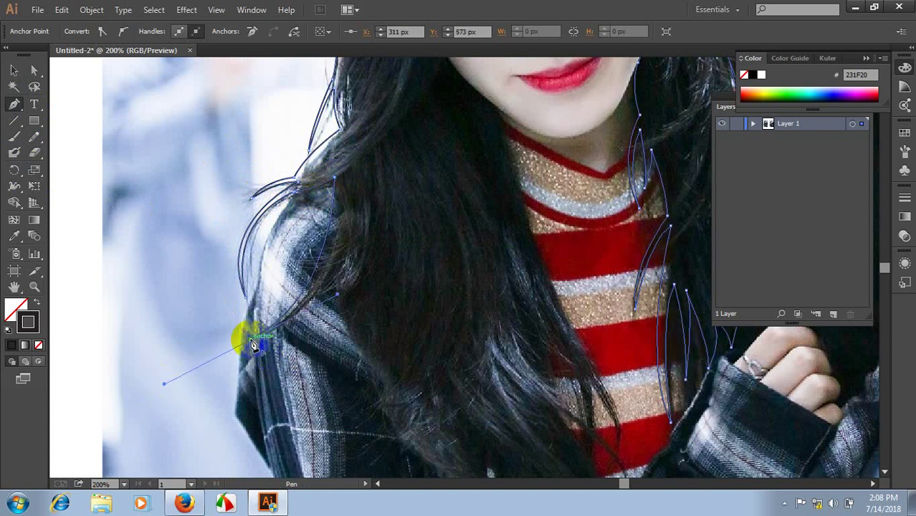
mouse_move(331, 286)
left_mouse_down()
mouse_move(353, 251)
mouse_move(342, 287)
left_mouse_up()
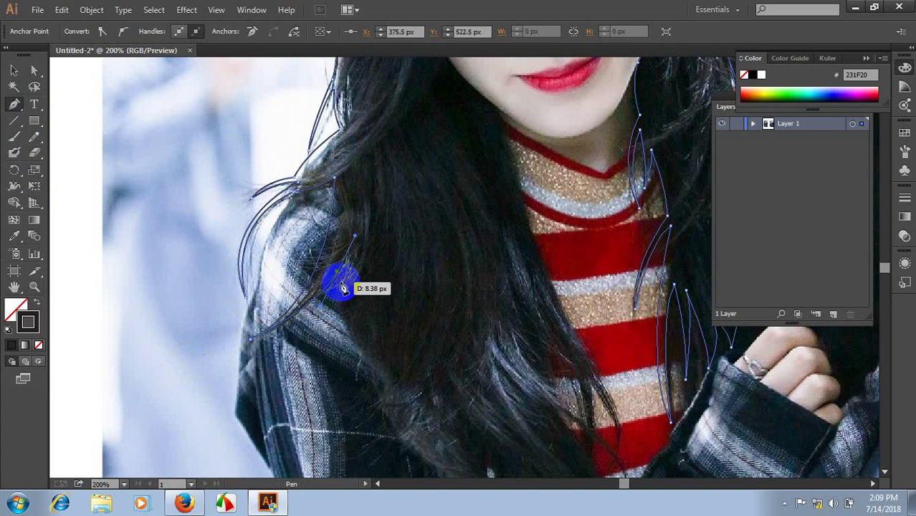
scroll(337, 272, "down", 2)
scroll(296, 250, "right", 3)
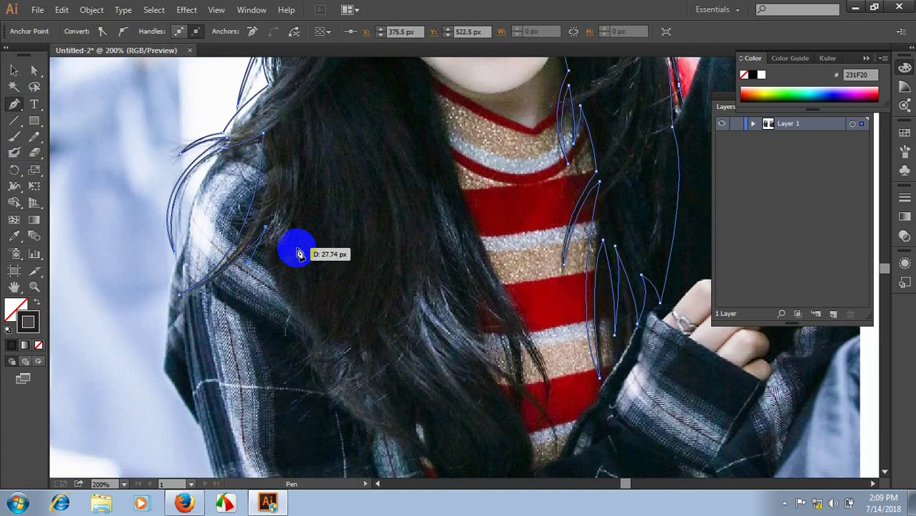
left_click_drag(276, 279, 286, 286)
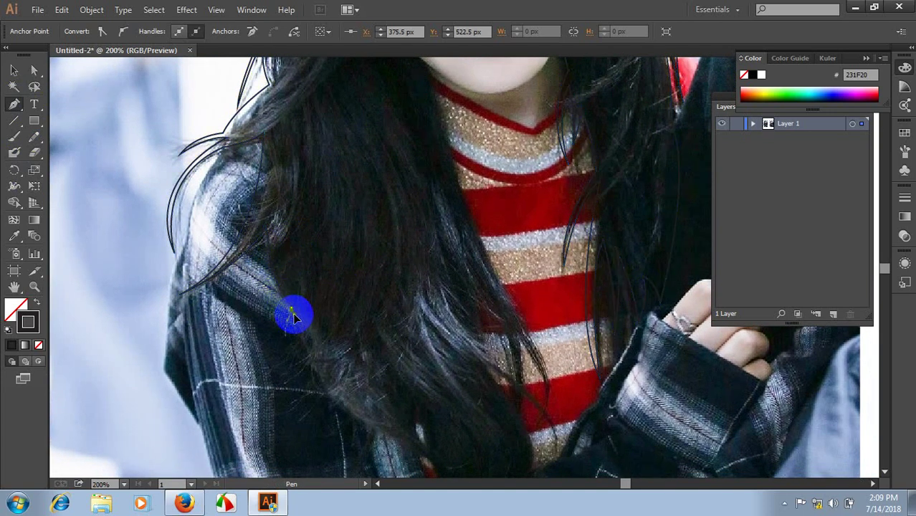
- Trace the hair outline down over the shoulder and around the hair tips on the jacket
scroll(325, 377, "right", 2)
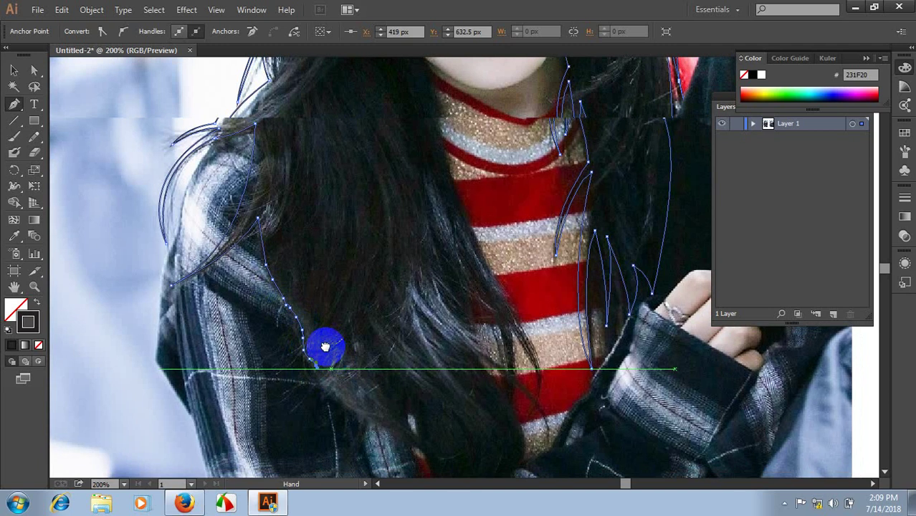
scroll(325, 347, "down", 2)
mouse_move(251, 284)
left_mouse_down()
mouse_move(330, 366)
mouse_move(348, 352)
mouse_move(389, 411)
mouse_move(332, 462)
left_mouse_up()
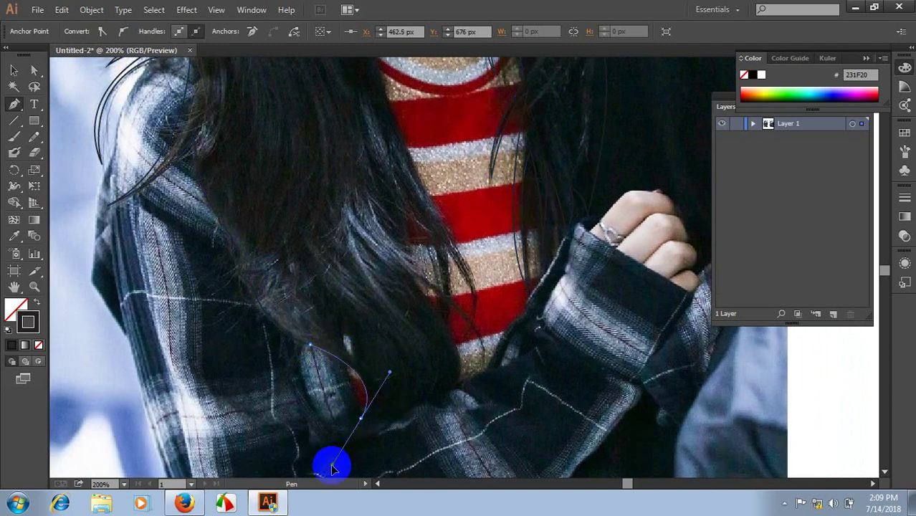
mouse_move(362, 423)
left_mouse_down()
mouse_move(388, 389)
mouse_move(333, 342)
left_mouse_up()
left_click_drag(370, 367, 396, 407)
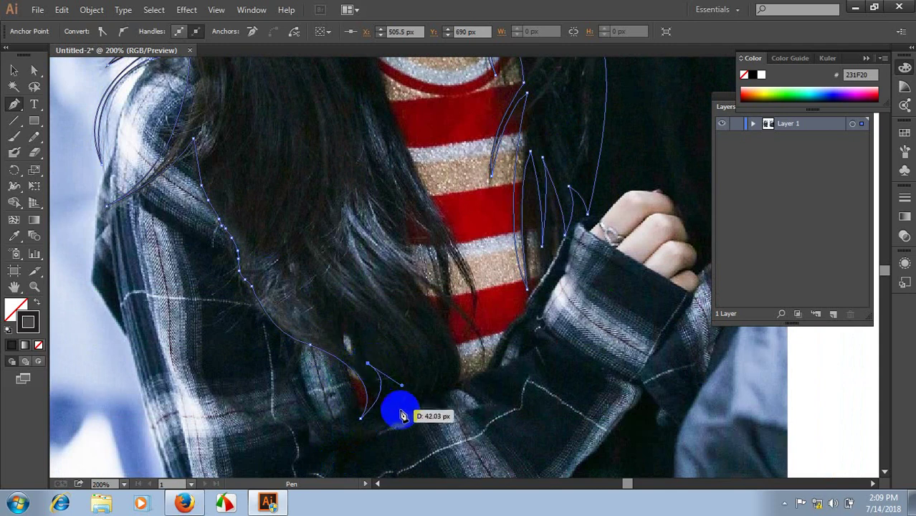
left_click_drag(374, 437, 386, 428)
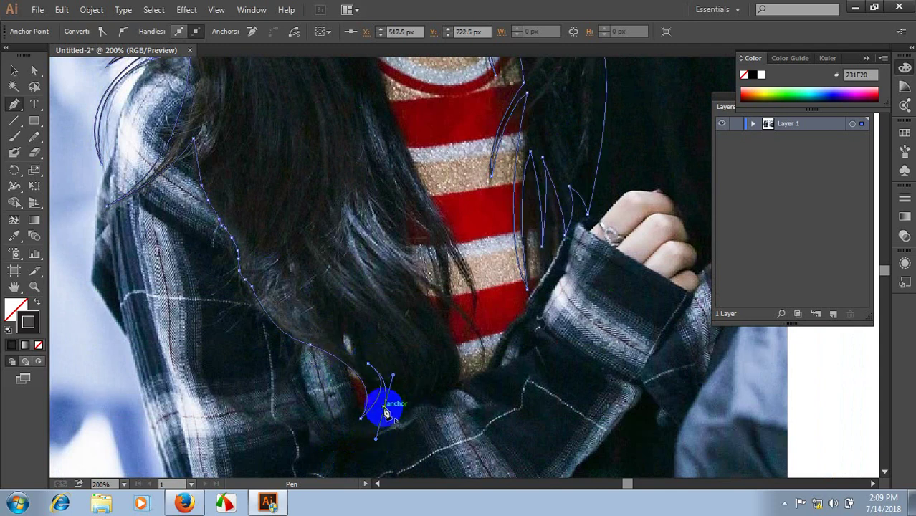
left_click_drag(429, 393, 440, 372)
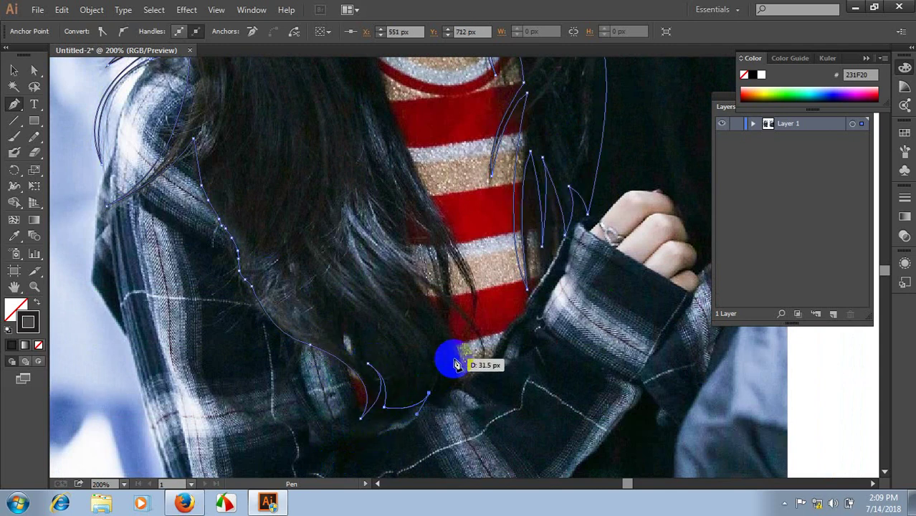
- Add pointed strand curves climbing up over the striped top toward the neckline
left_click_drag(452, 333, 413, 281)
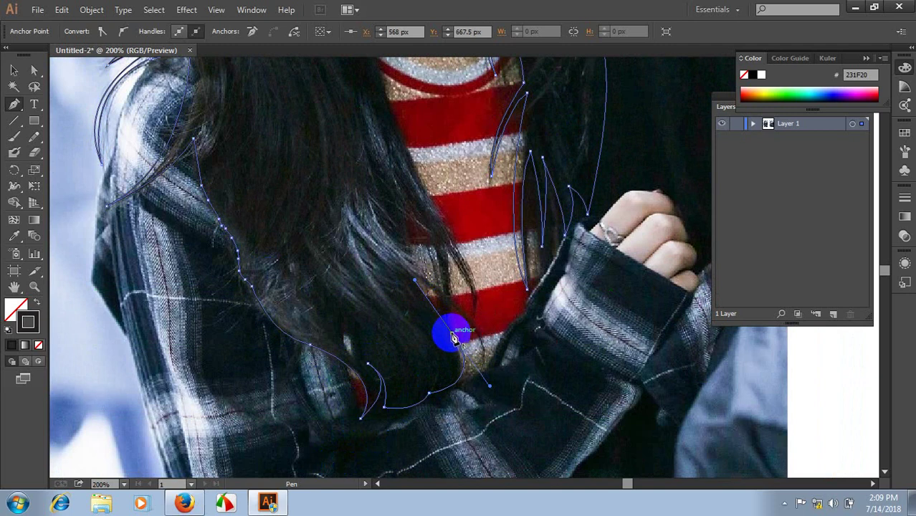
mouse_move(452, 335)
left_mouse_down()
mouse_move(410, 265)
mouse_move(420, 293)
left_mouse_up()
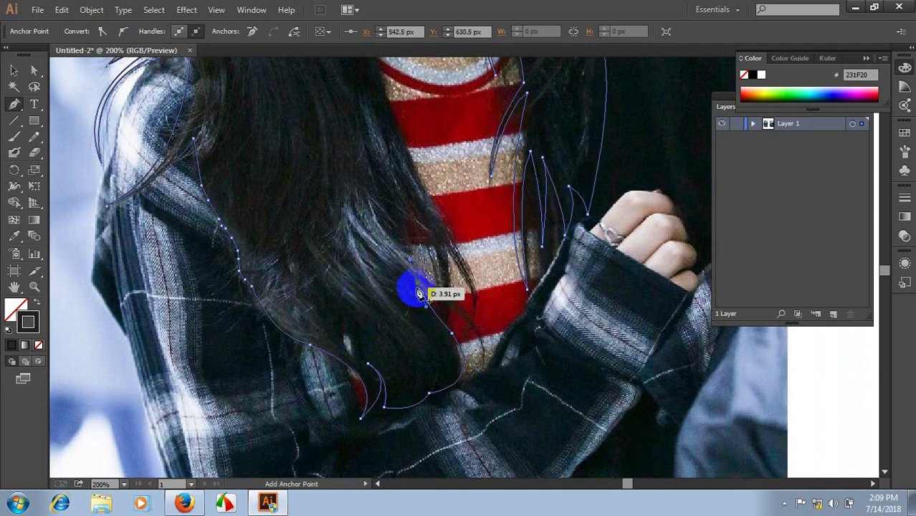
left_click_drag(480, 351, 497, 408)
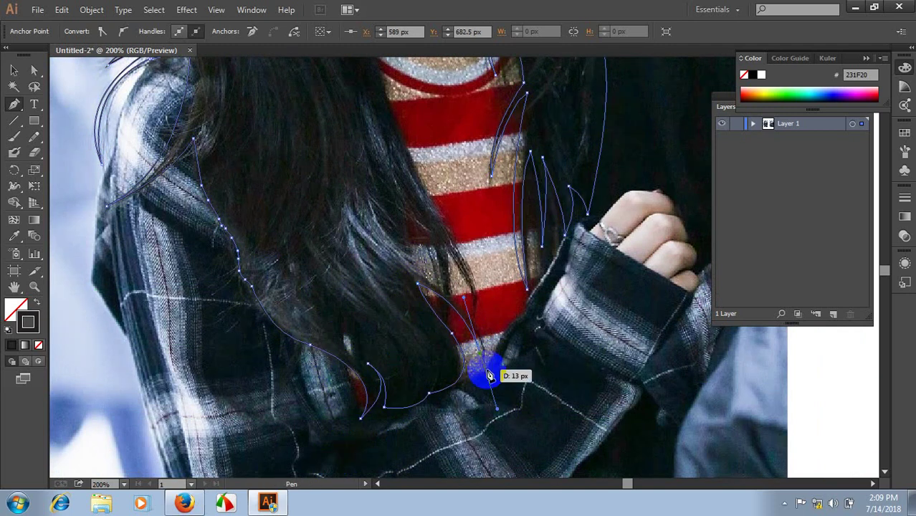
mouse_move(417, 274)
left_mouse_down()
mouse_move(370, 258)
mouse_move(420, 265)
mouse_move(372, 221)
mouse_move(410, 308)
mouse_move(377, 213)
left_mouse_up()
scroll(418, 273, "up", 2)
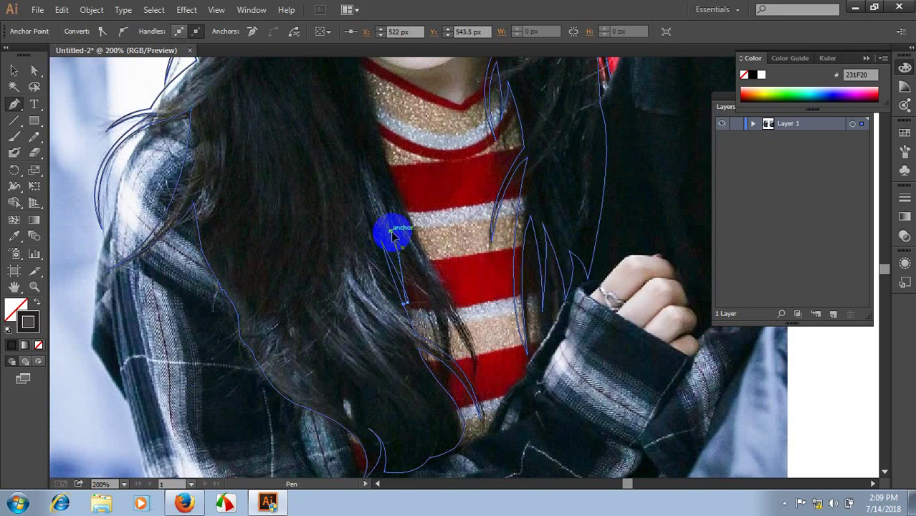
mouse_move(433, 348)
left_mouse_down()
mouse_move(443, 382)
mouse_move(430, 286)
left_mouse_up()
left_click_drag(477, 374, 478, 384)
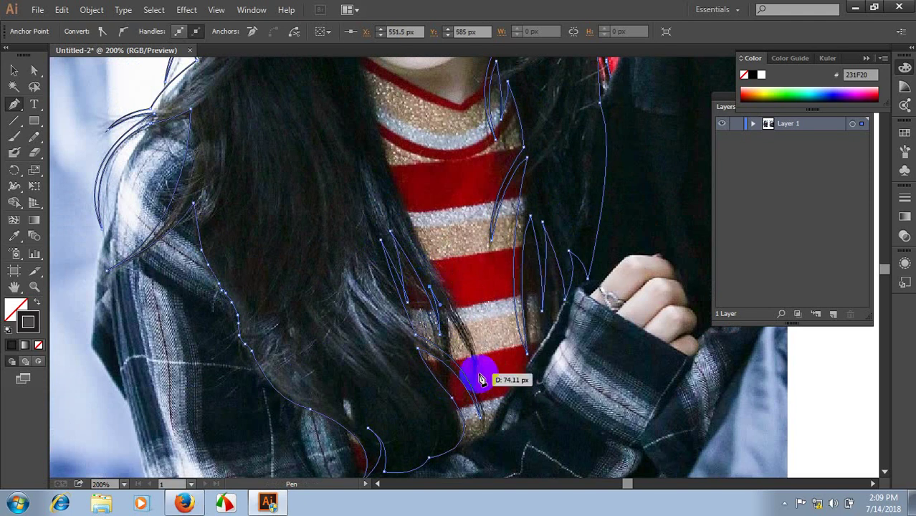
left_click_drag(482, 419, 480, 414)
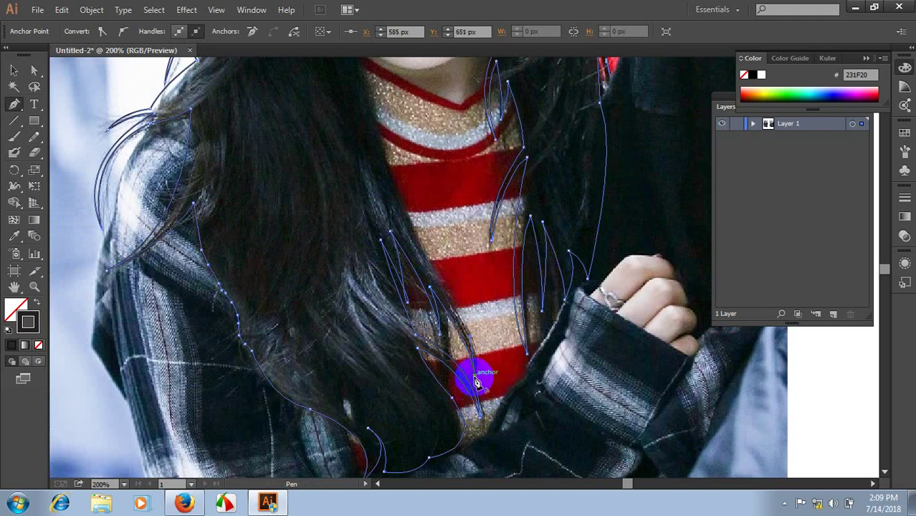
left_click(479, 387)
mouse_move(428, 260)
left_mouse_down()
mouse_move(378, 211)
mouse_move(433, 264)
left_mouse_up()
scroll(418, 260, "up", 3)
left_click_drag(382, 235, 381, 185)
- Continue the inner hair path up along the jaw and the face's left edge
scroll(381, 231, "up", 3)
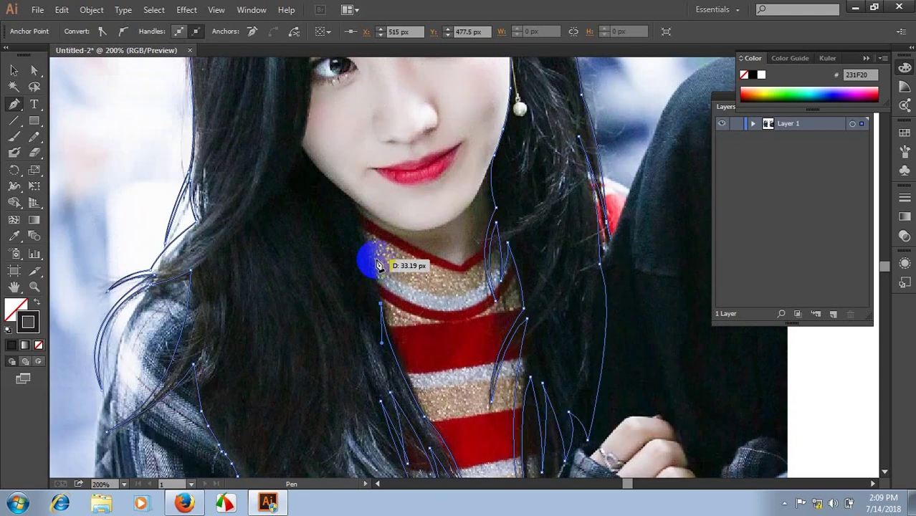
mouse_move(381, 230)
left_mouse_down()
mouse_move(338, 184)
mouse_move(364, 229)
left_mouse_up()
scroll(364, 223, "up", 4)
scroll(387, 251, "up", 5)
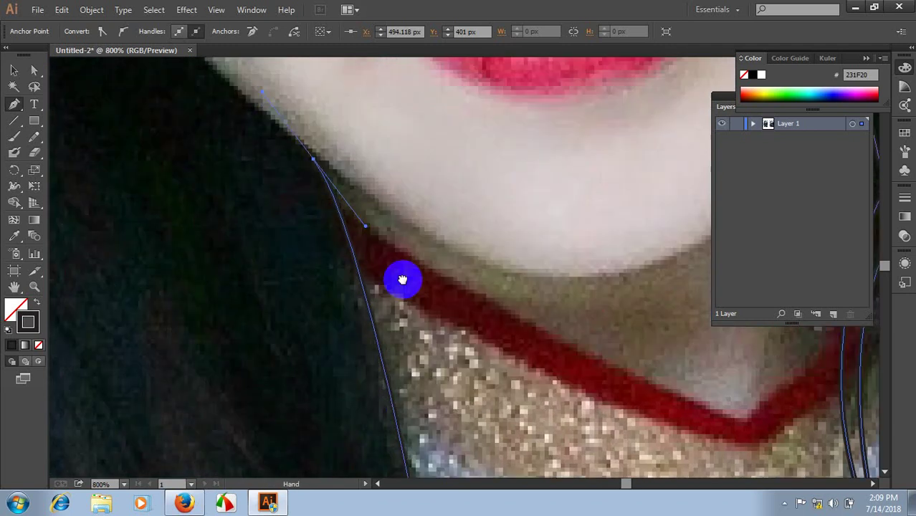
left_click_drag(382, 272, 370, 254)
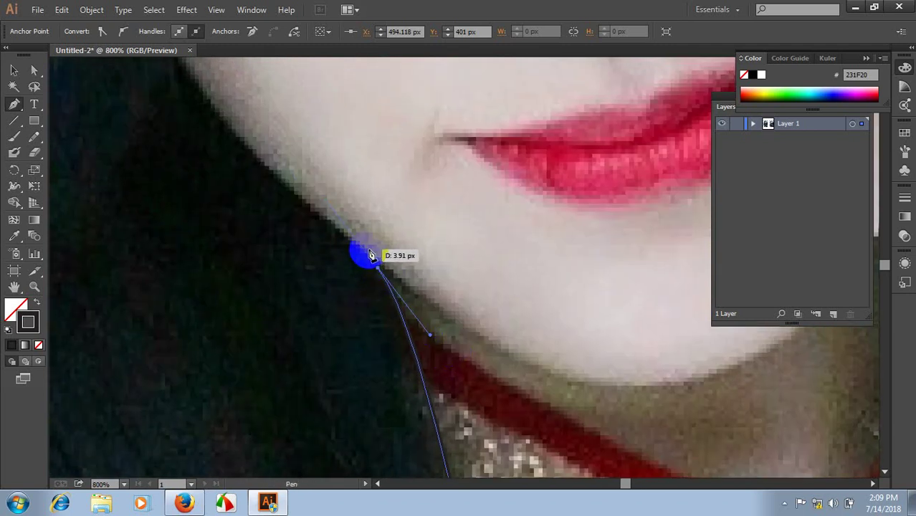
scroll(368, 256, "down", 1)
mouse_move(466, 362)
left_mouse_down()
mouse_move(357, 270)
mouse_move(328, 228)
left_mouse_up()
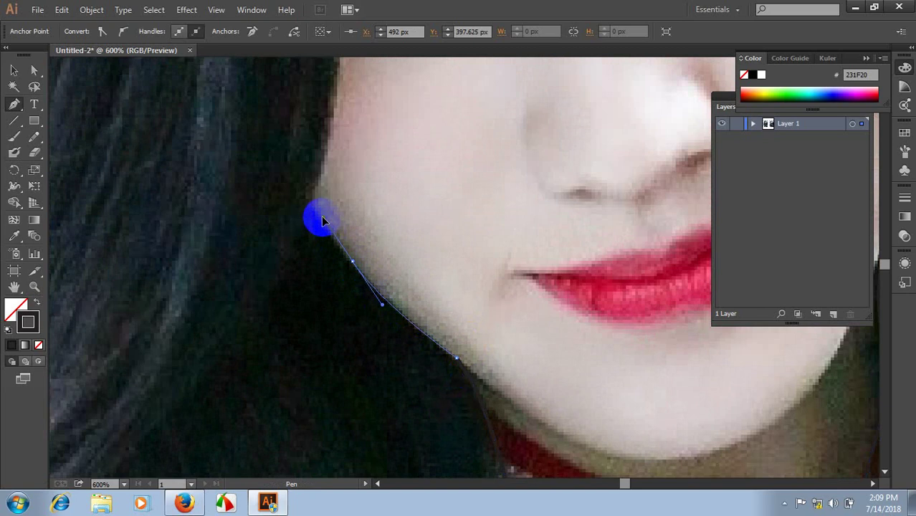
left_click(355, 272)
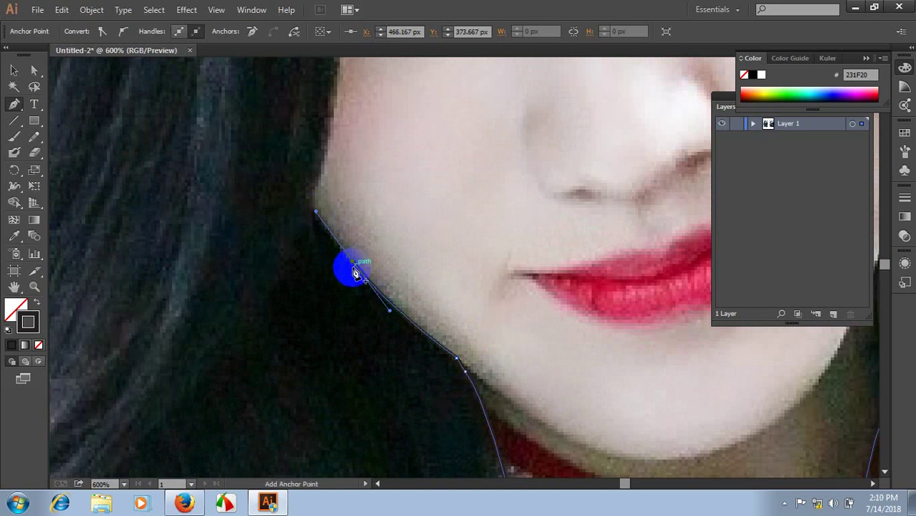
mouse_move(353, 266)
left_mouse_down()
mouse_move(307, 213)
mouse_move(305, 197)
mouse_move(317, 218)
mouse_move(288, 144)
left_mouse_up()
scroll(308, 204, "down", 2)
scroll(317, 262, "up", 1)
- Follow the forehead hairline to the parting and close the path at its starting anchor
left_click_drag(298, 198, 317, 217)
scroll(316, 216, "up", 2)
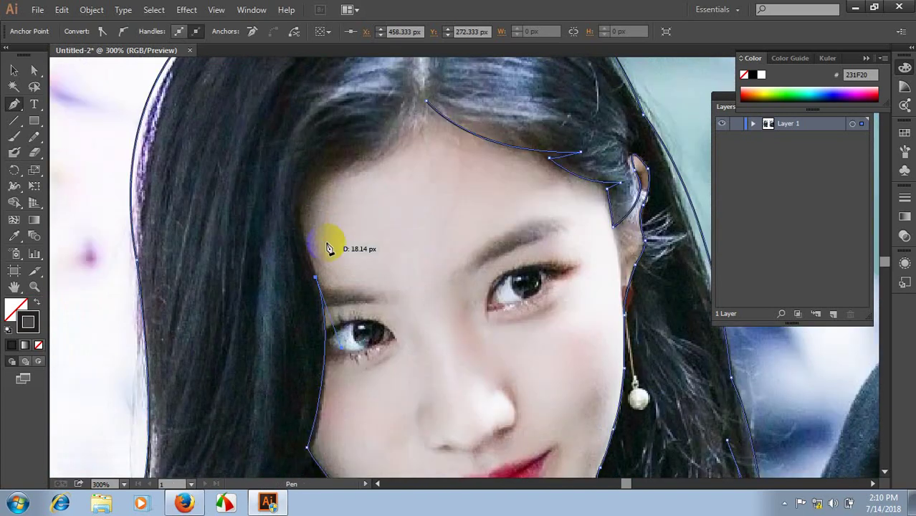
left_click_drag(320, 157, 368, 140)
left_click(395, 128)
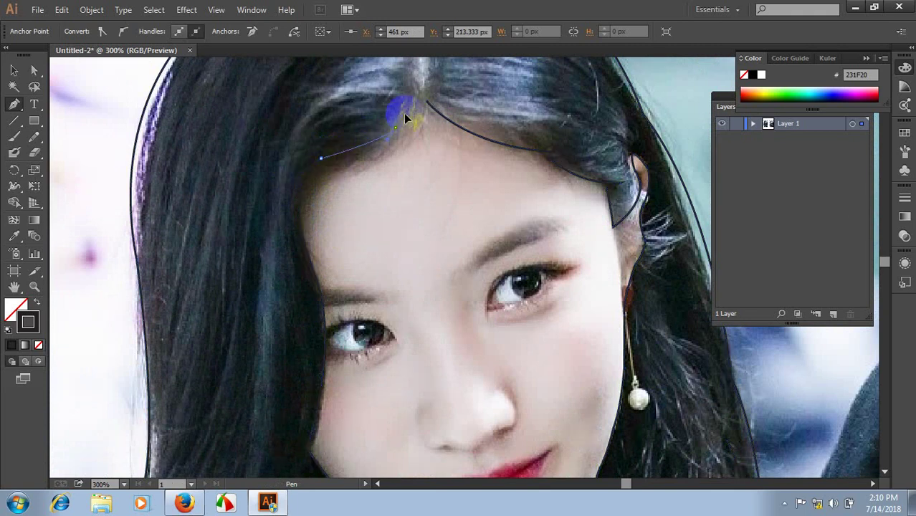
mouse_move(421, 104)
left_mouse_down()
mouse_move(394, 141)
mouse_move(426, 107)
left_mouse_up()
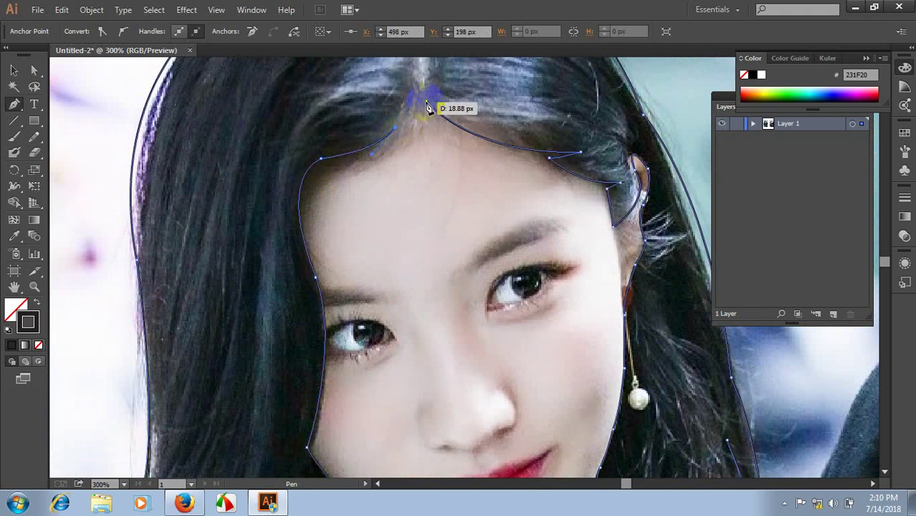
scroll(405, 166, "down", 2)
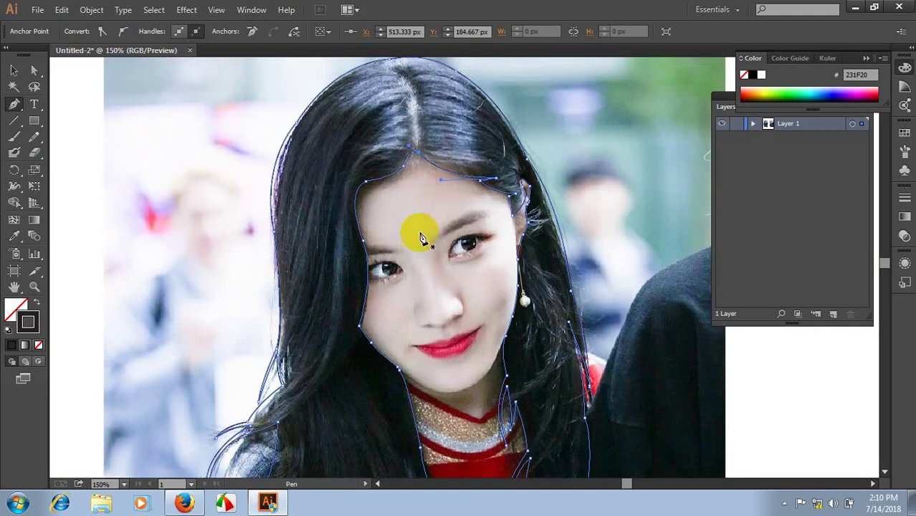
scroll(419, 231, "up", 3)
- Expand Layer 1, toggle the photo's visibility to check the outline, then hide the hair path
left_click(15, 72)
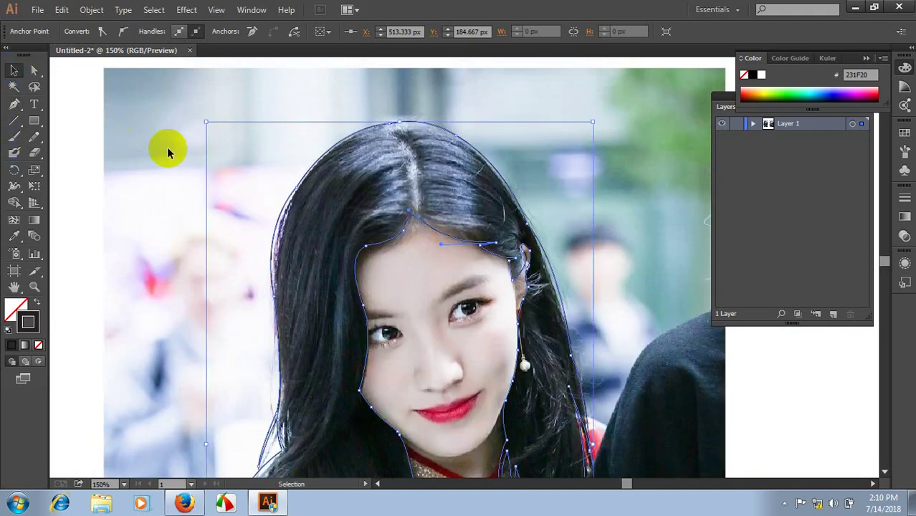
left_click(538, 161)
left_click(753, 124)
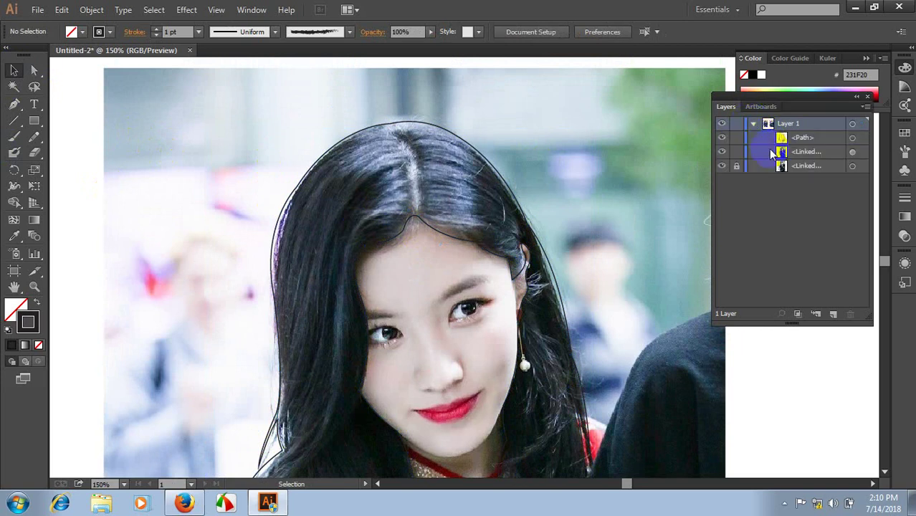
left_click(722, 166)
scroll(501, 272, "down", 2)
scroll(501, 276, "down", 5)
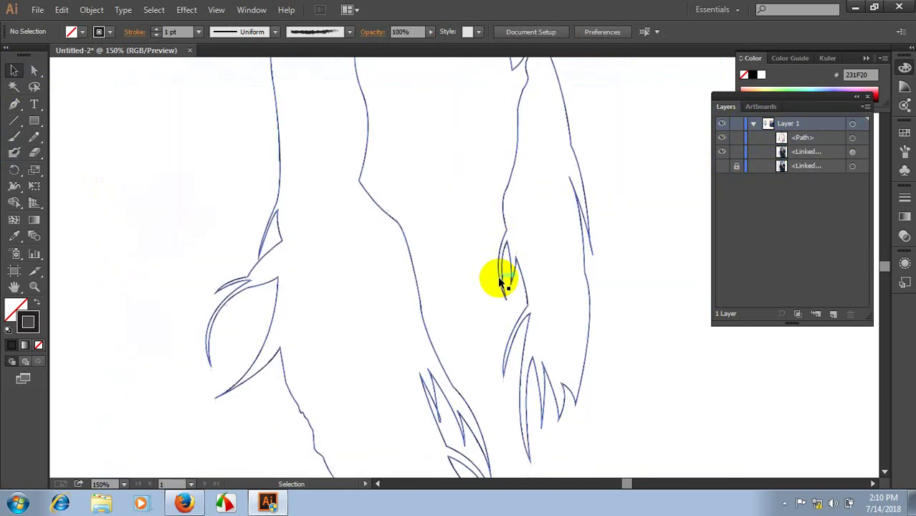
key("ctrl+minus")
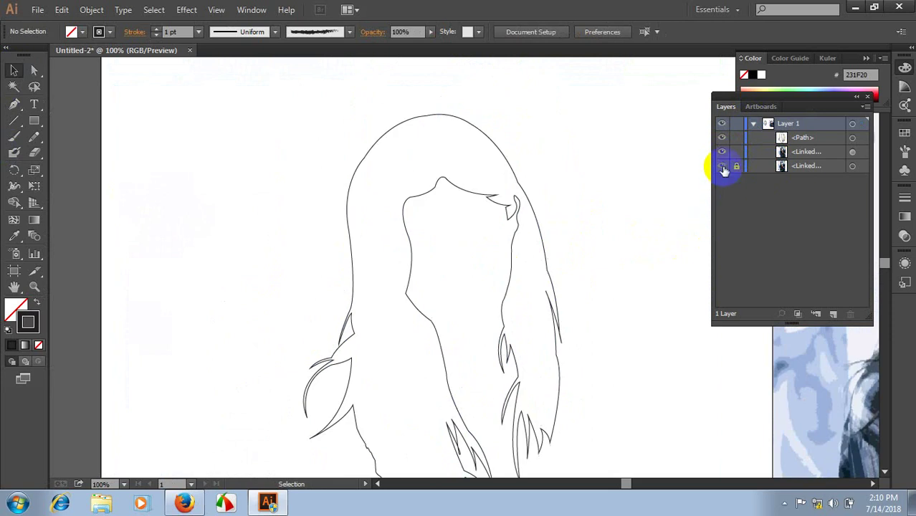
left_click(722, 166)
key("ctrl+plus")
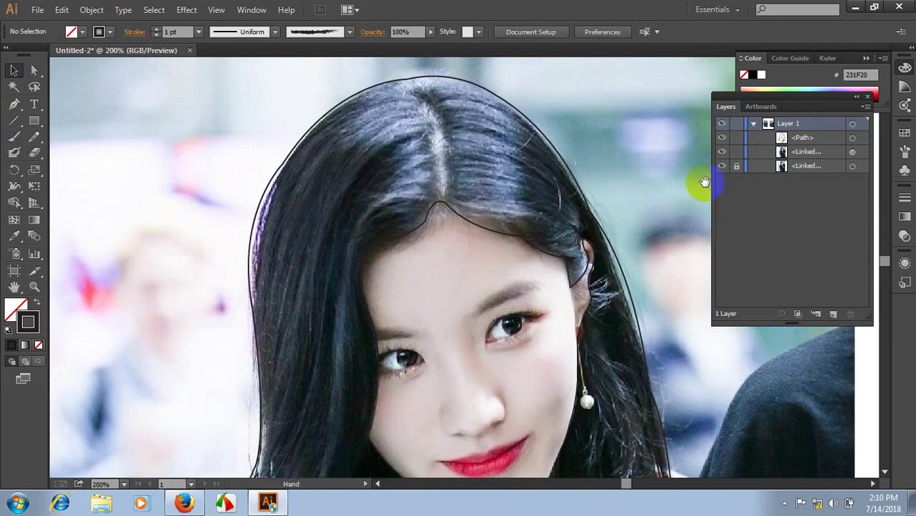
left_click(722, 139)
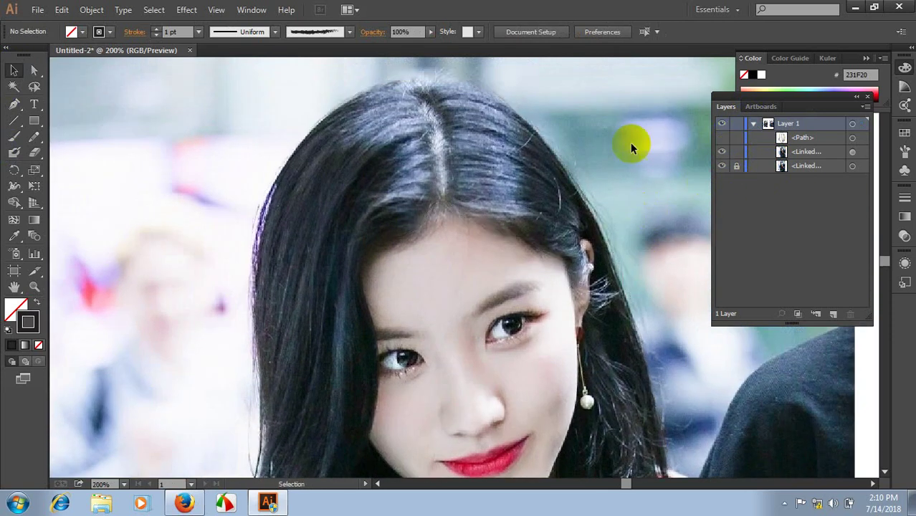
- Trace a closed outline around the right-hand eyebrow with the Pencil tool
scroll(459, 202, "up", 3)
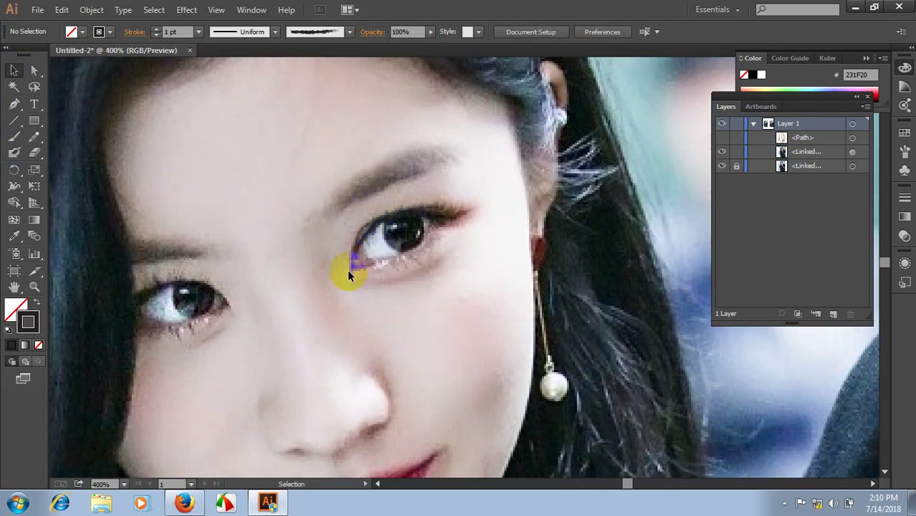
left_click_drag(385, 263, 386, 281)
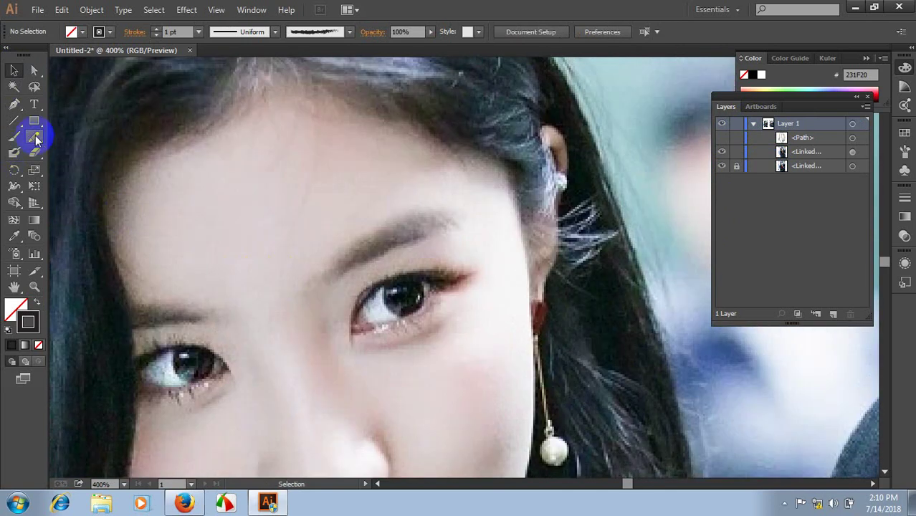
left_click(36, 139)
scroll(326, 257, "up", 1)
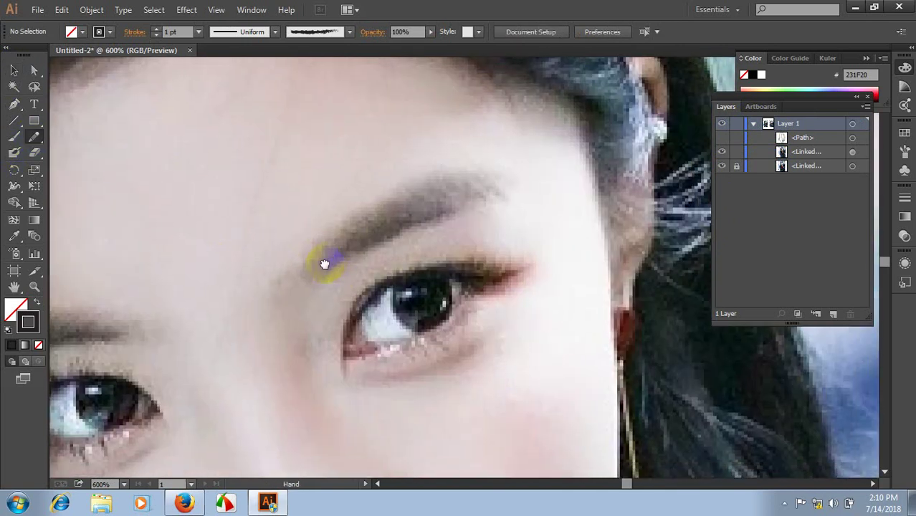
left_click_drag(325, 265, 316, 261)
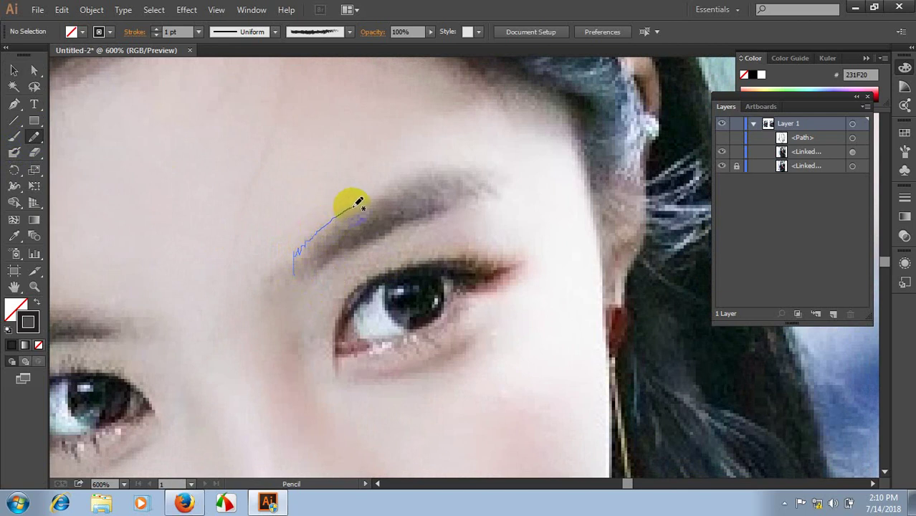
mouse_move(384, 188)
left_mouse_down()
mouse_move(421, 171)
mouse_move(513, 181)
mouse_move(491, 189)
left_mouse_up()
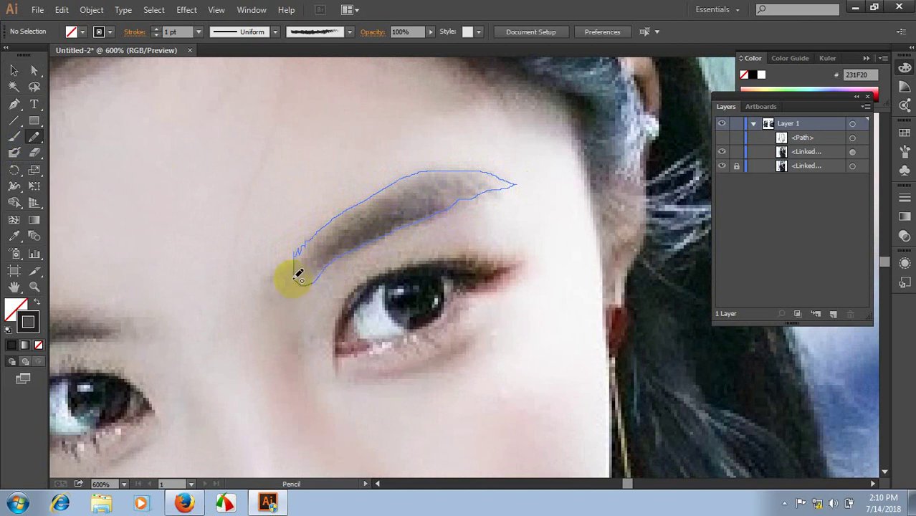
left_click_drag(362, 235, 413, 217)
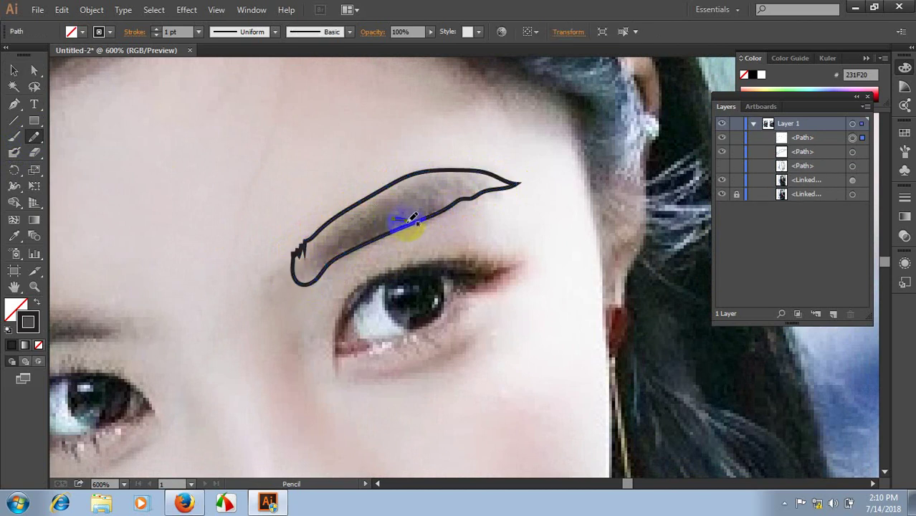
- Sample a grey from the photo for the eyebrow and set its stroke to a dark colour
left_click(418, 209)
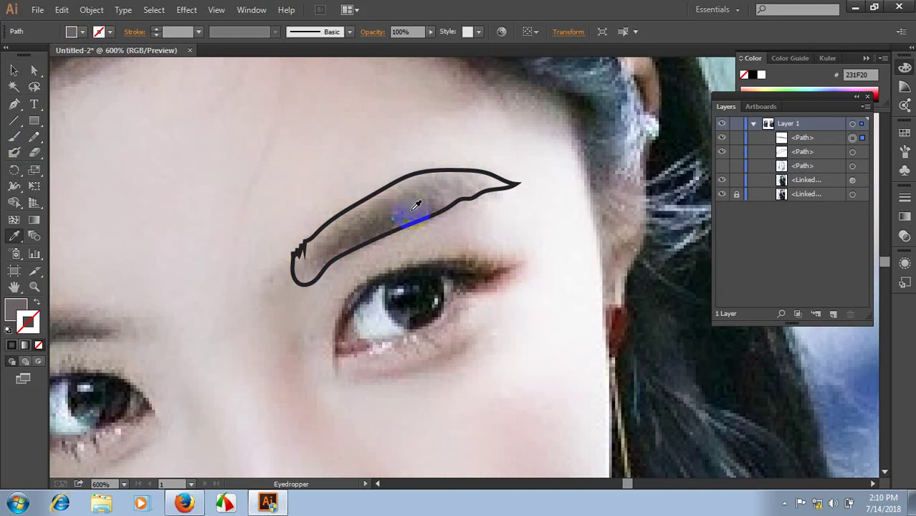
key("ctrl+z")
left_click(415, 205)
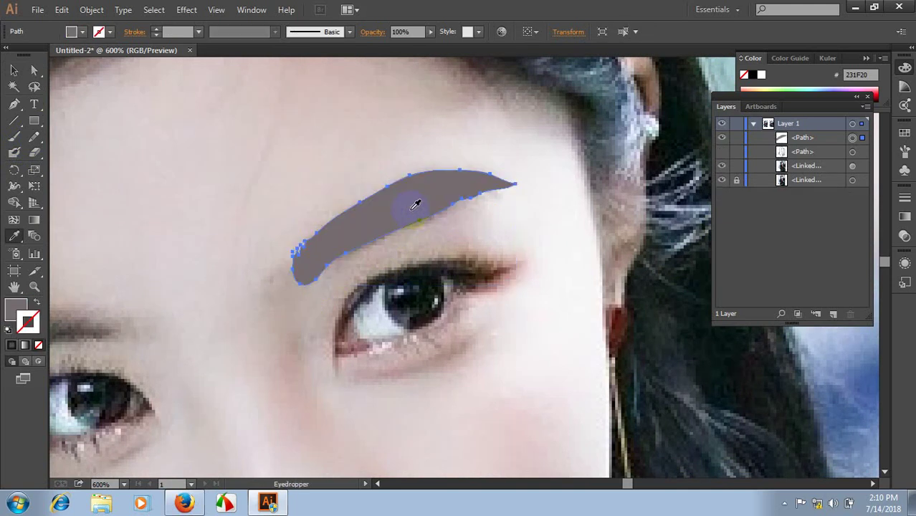
double_click(18, 310)
left_click_drag(302, 311, 331, 337)
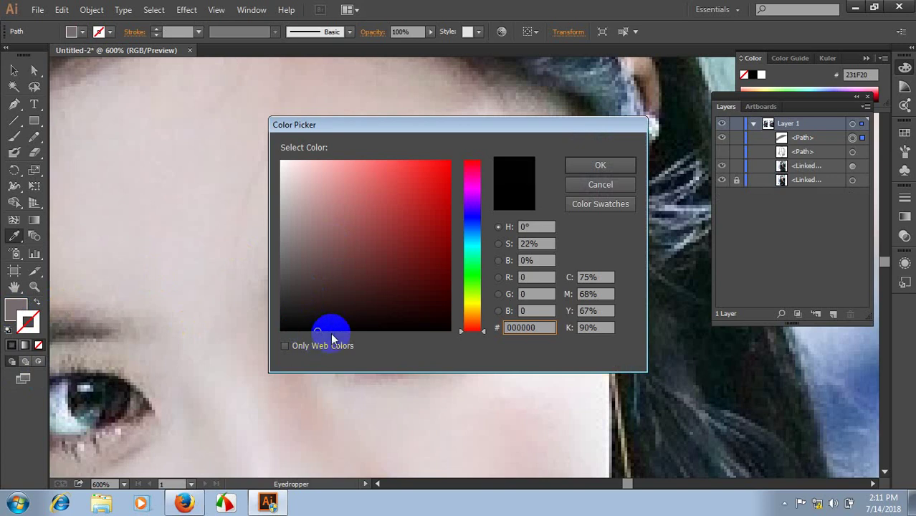
left_click(296, 330)
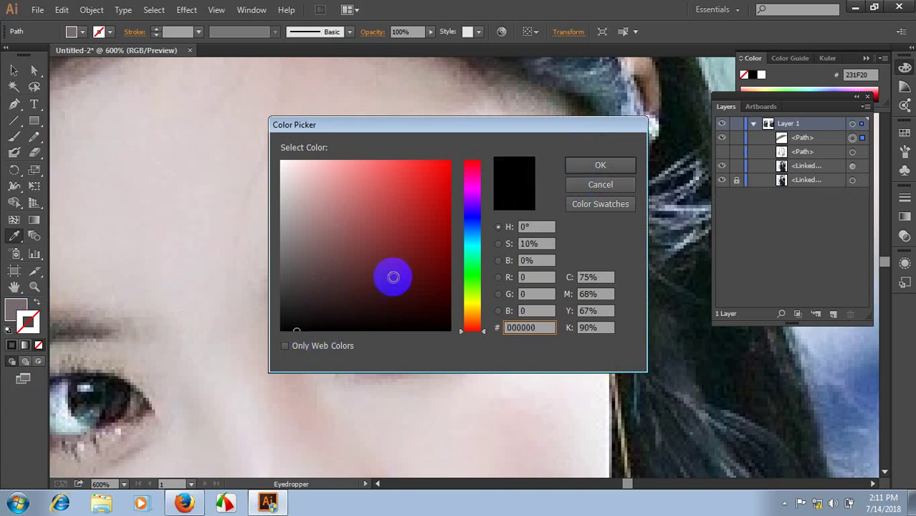
left_click(594, 168)
- Swap fill and stroke, remove the outline, and set the eyebrow fill to near-black 191919
left_click(30, 320)
left_click(35, 303)
left_click(16, 312)
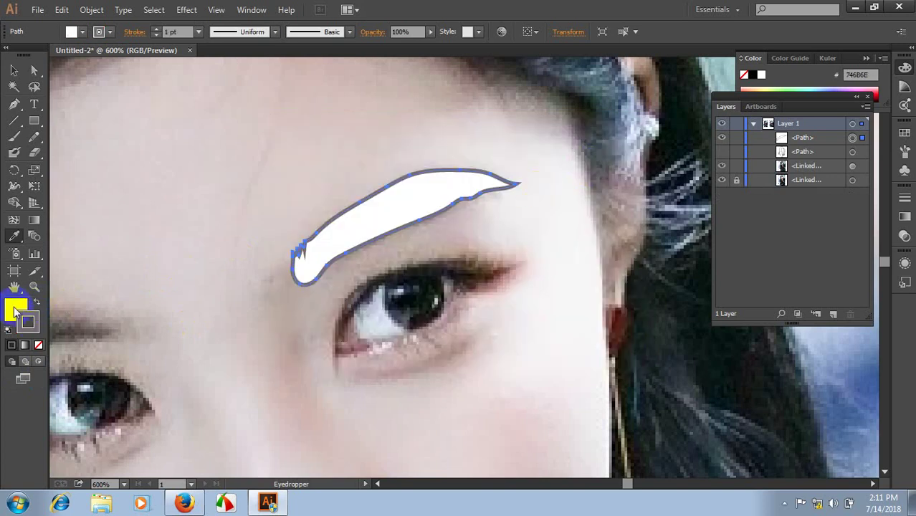
left_click(38, 345)
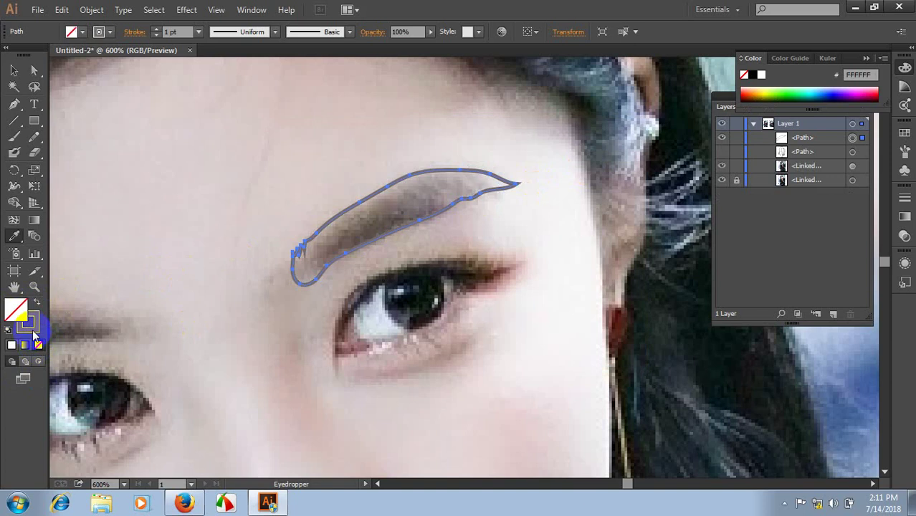
left_click(35, 304)
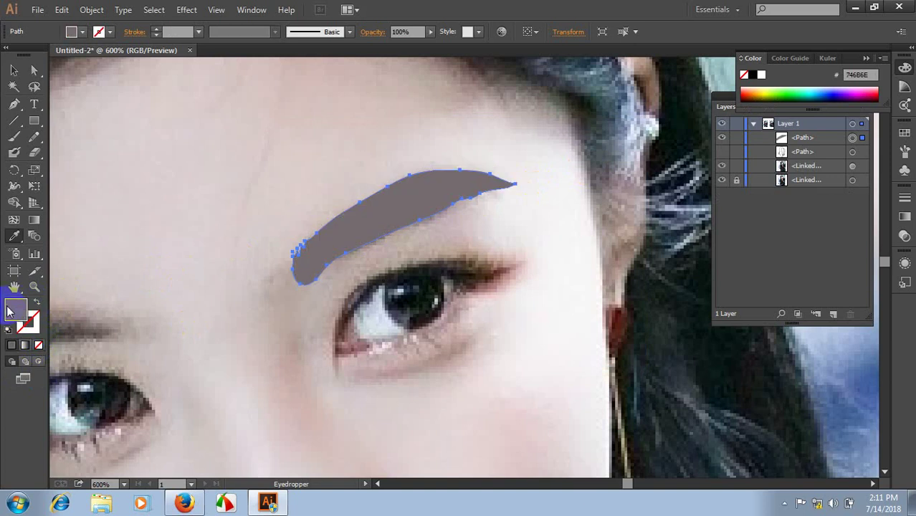
double_click(16, 310)
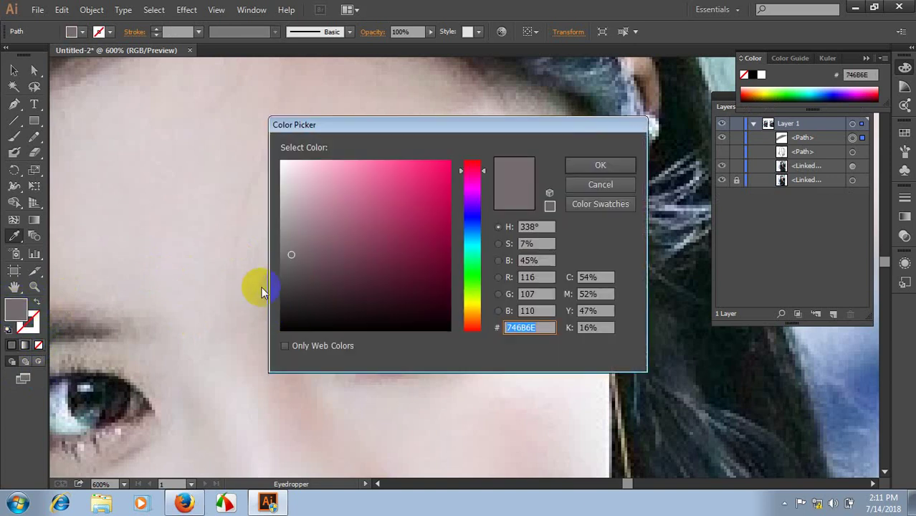
mouse_move(286, 287)
left_mouse_down()
mouse_move(412, 266)
mouse_move(282, 307)
left_mouse_up()
left_click(600, 165)
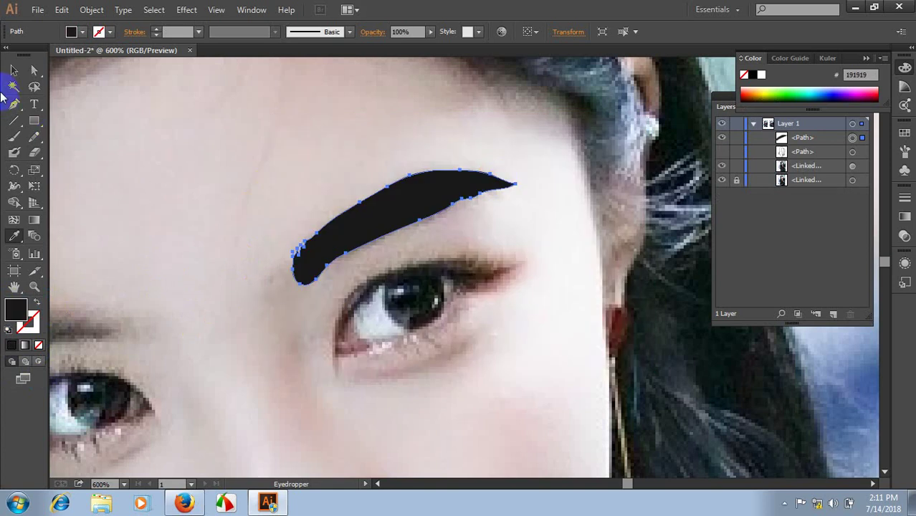
left_click(13, 70)
left_click(188, 168)
scroll(408, 167, "left", 3)
- Pencil-trace the left eyebrow and copy the first eyebrow's near-black fill with the Eyedropper
scroll(275, 204, "left", 3)
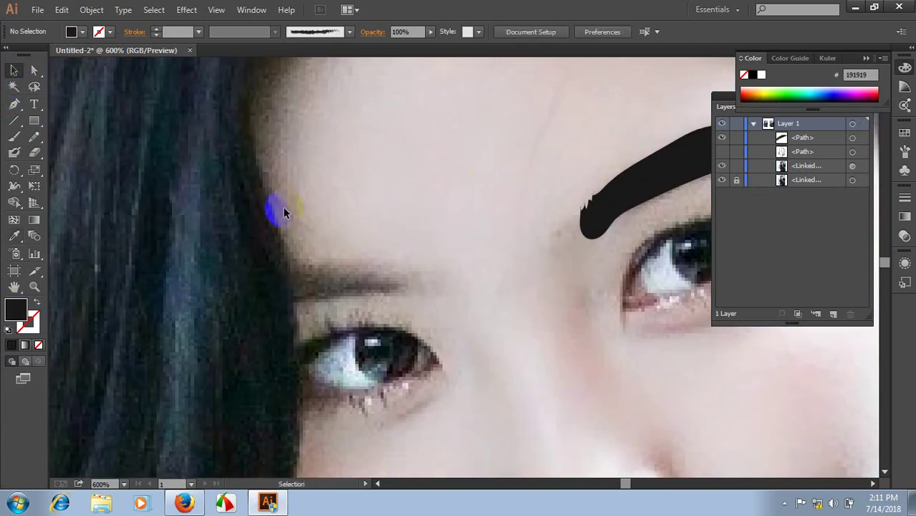
left_click(34, 152)
scroll(256, 280, "down", 2)
scroll(278, 247, "down", 2)
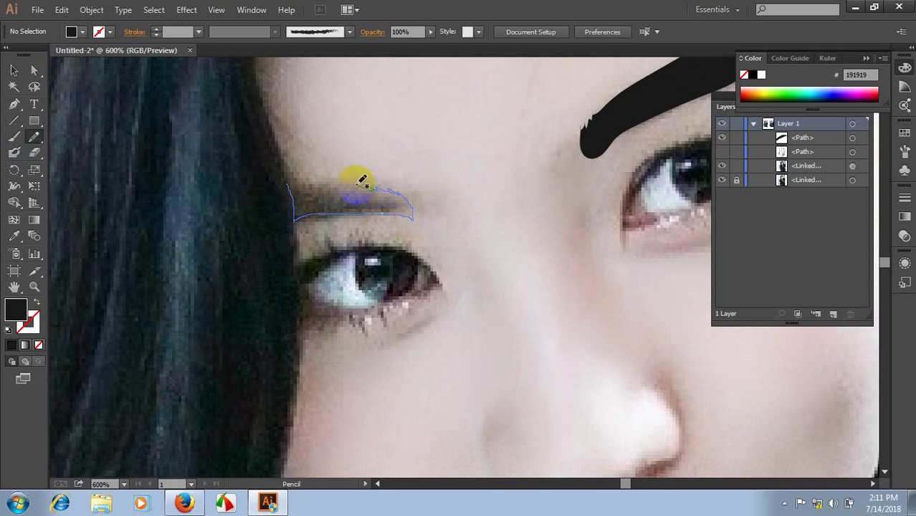
left_click_drag(329, 180, 288, 185)
scroll(488, 183, "up", 1)
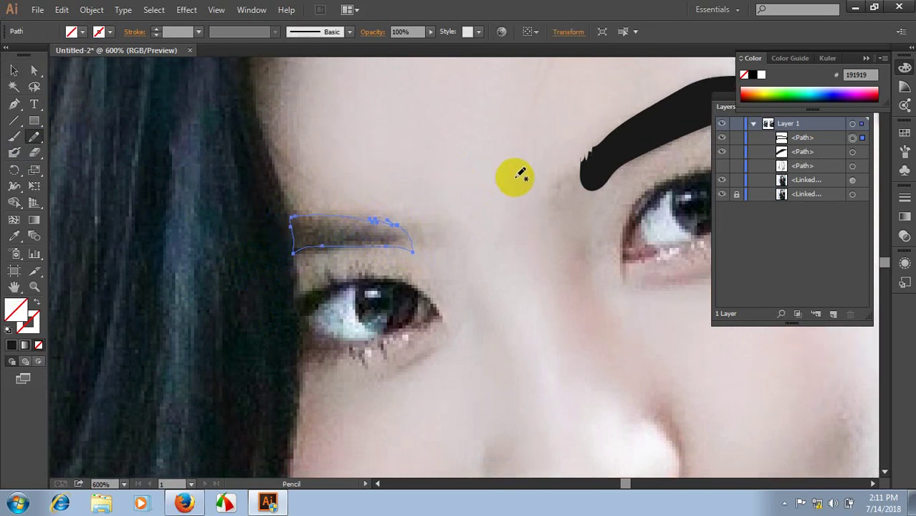
key("i")
left_click(610, 147)
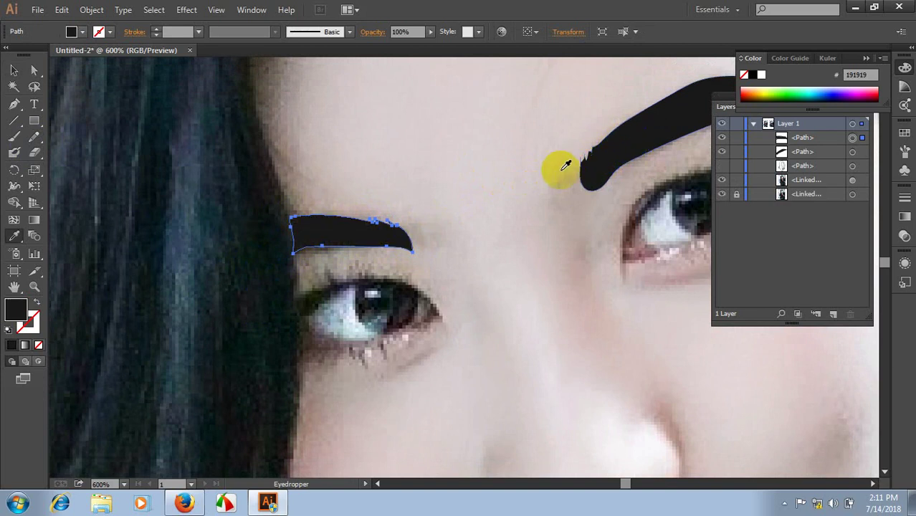
left_click(14, 71)
left_click(558, 254)
left_click_drag(559, 254, 348, 176)
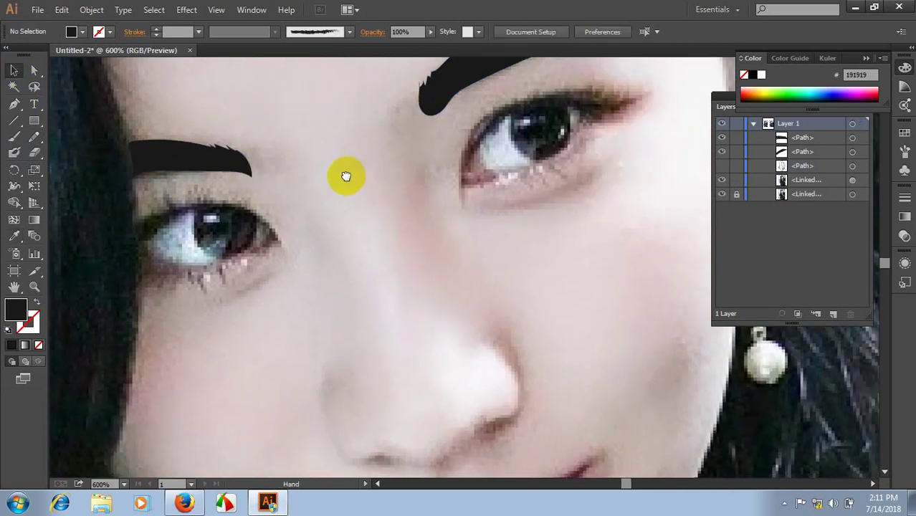
left_click_drag(511, 221, 466, 252)
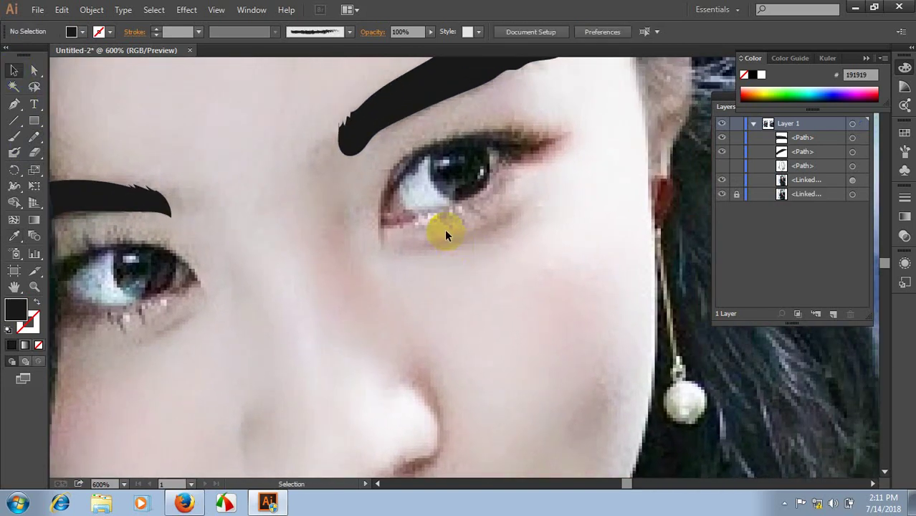
- Pen-draw the lower-lid curve from the inner eye corner to the outer corner
left_click(15, 104)
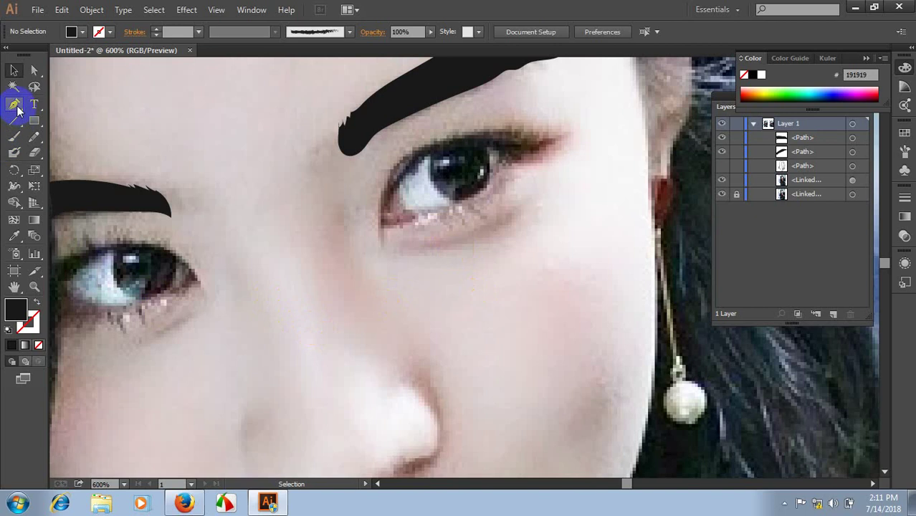
scroll(466, 215, "up", 1)
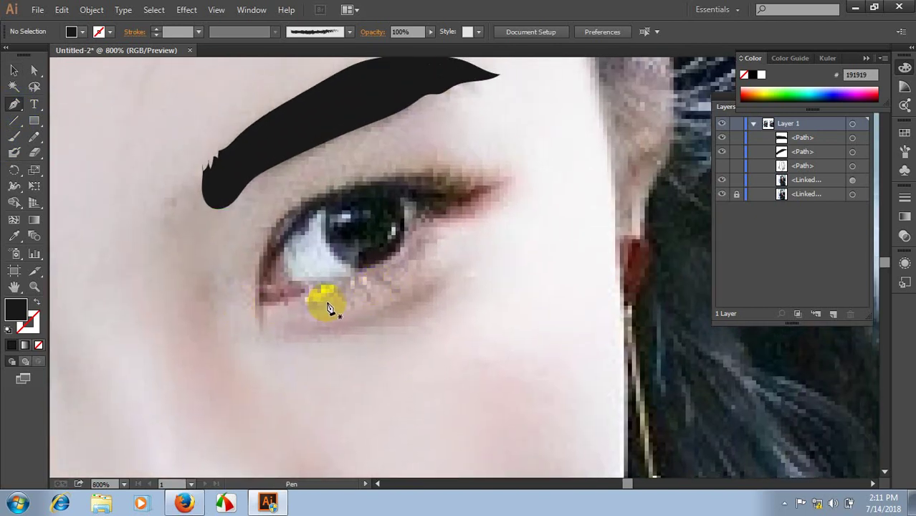
scroll(290, 288, "up", 1)
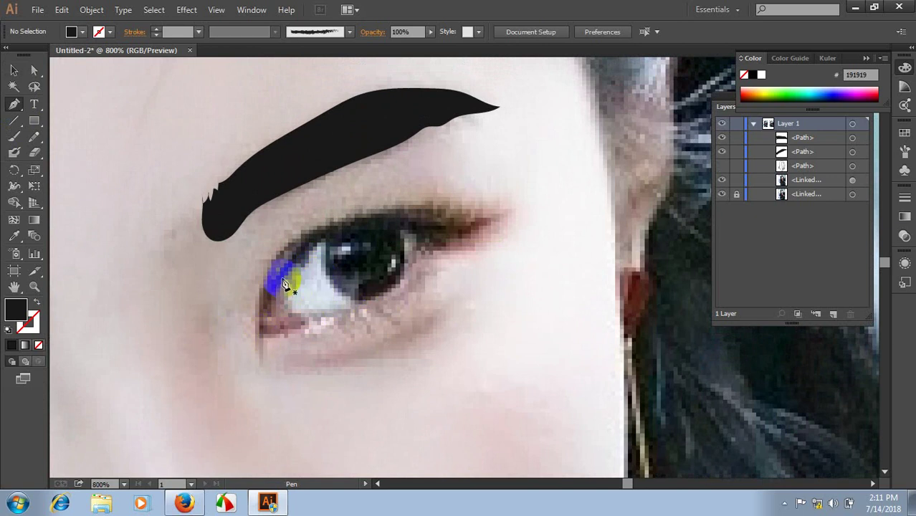
left_click(284, 280)
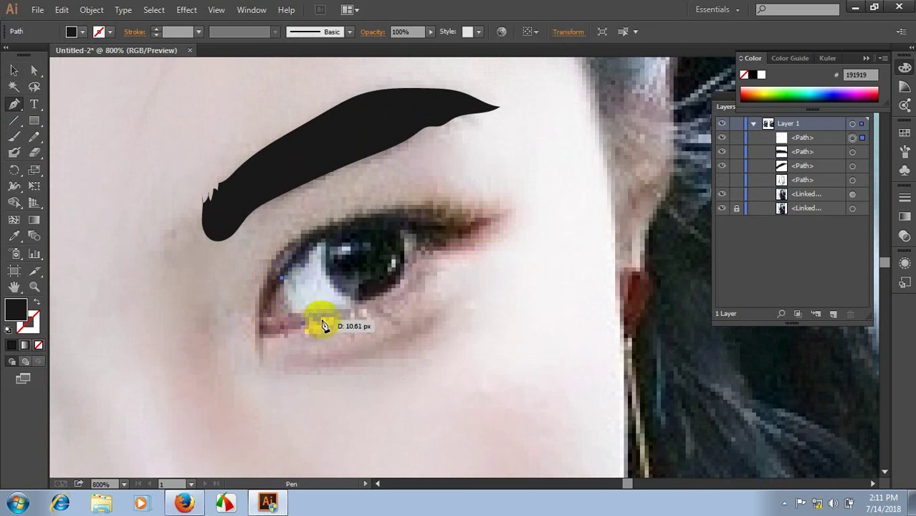
left_click_drag(322, 320, 370, 315)
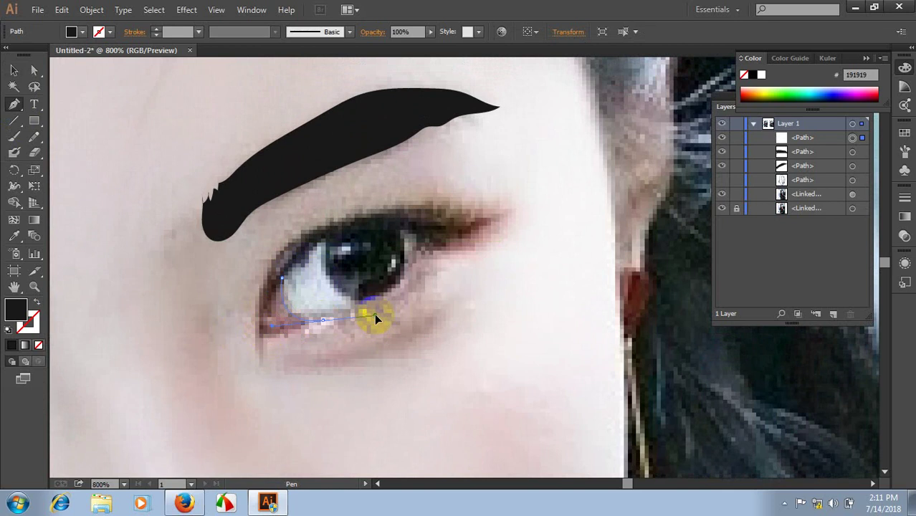
left_click(371, 317)
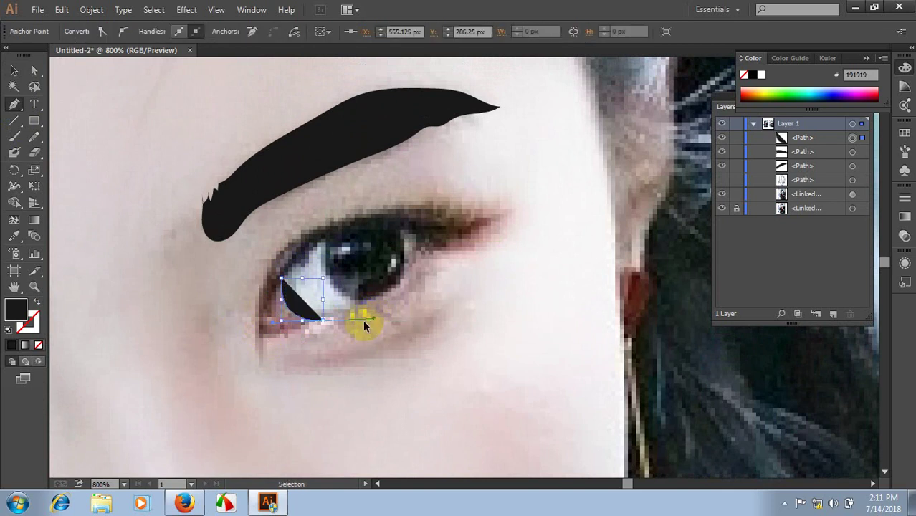
mouse_move(259, 323)
left_mouse_down()
mouse_move(297, 322)
mouse_move(292, 316)
mouse_move(430, 279)
left_mouse_up()
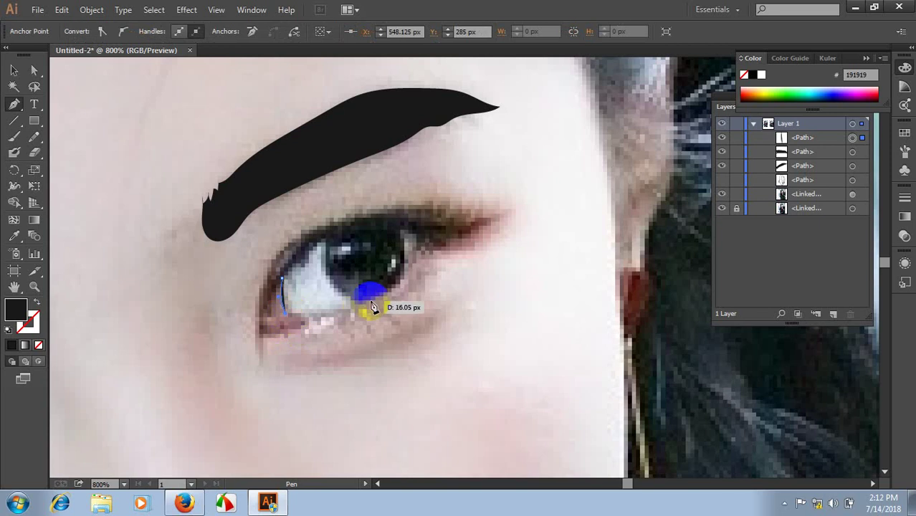
left_click_drag(442, 241, 463, 207)
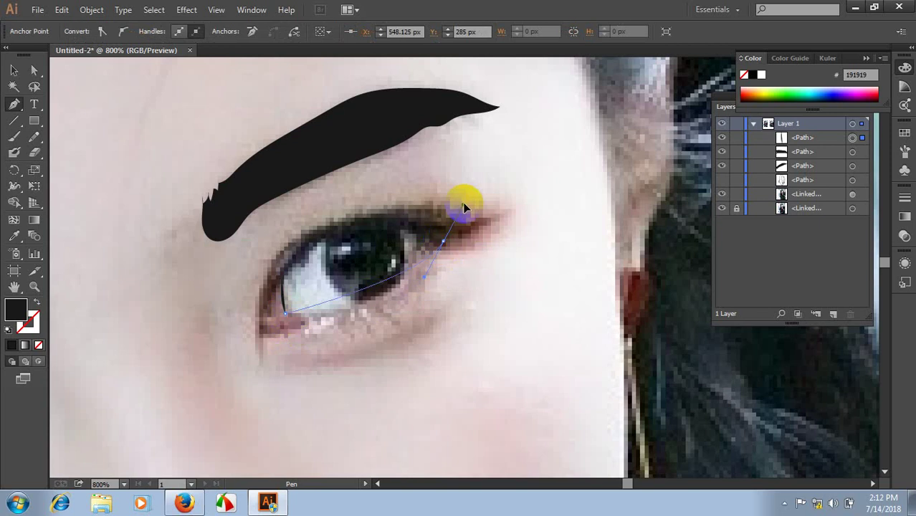
left_click_drag(490, 166, 490, 163)
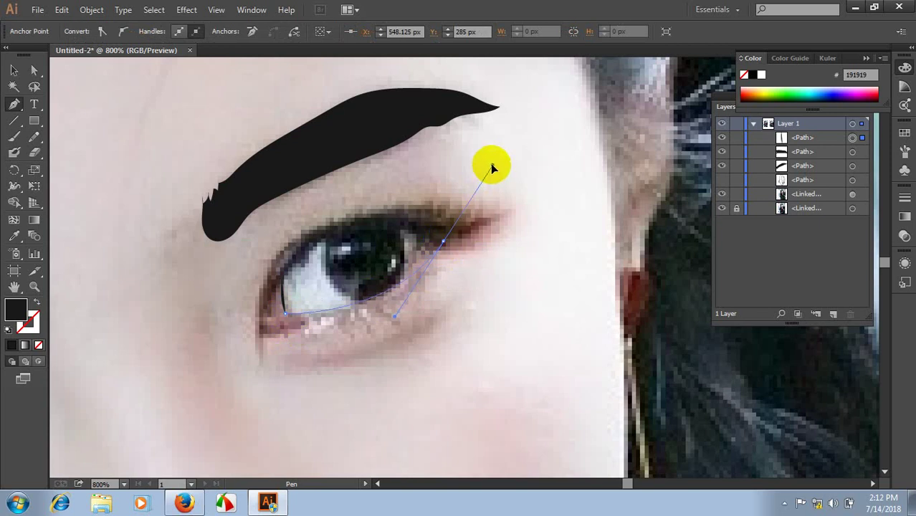
- Close the crescent back to the inner corner and fill it with sampled mauve 976B6D
left_click(38, 301)
left_click(441, 241)
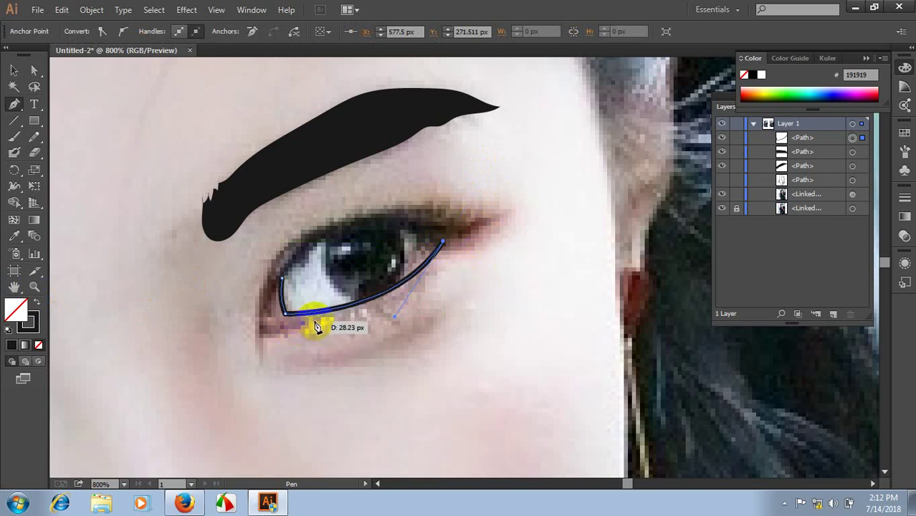
left_click_drag(315, 323, 242, 332)
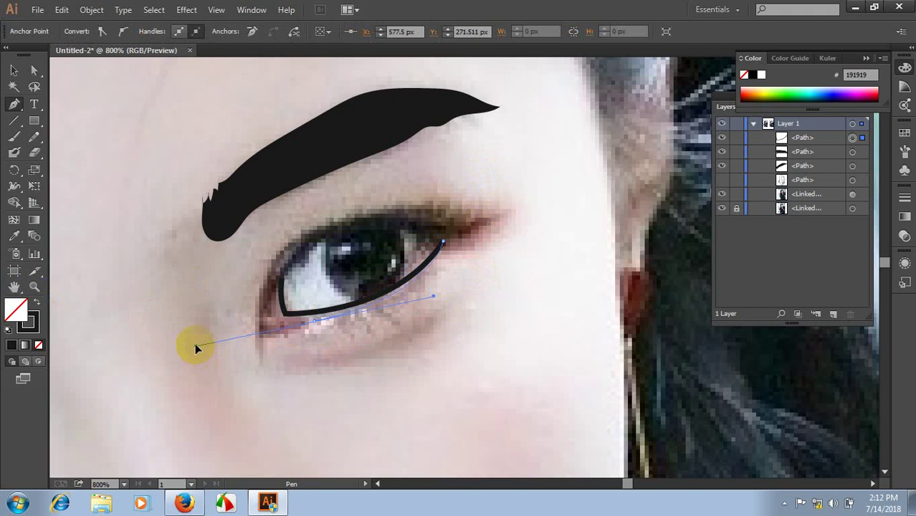
left_click(314, 322)
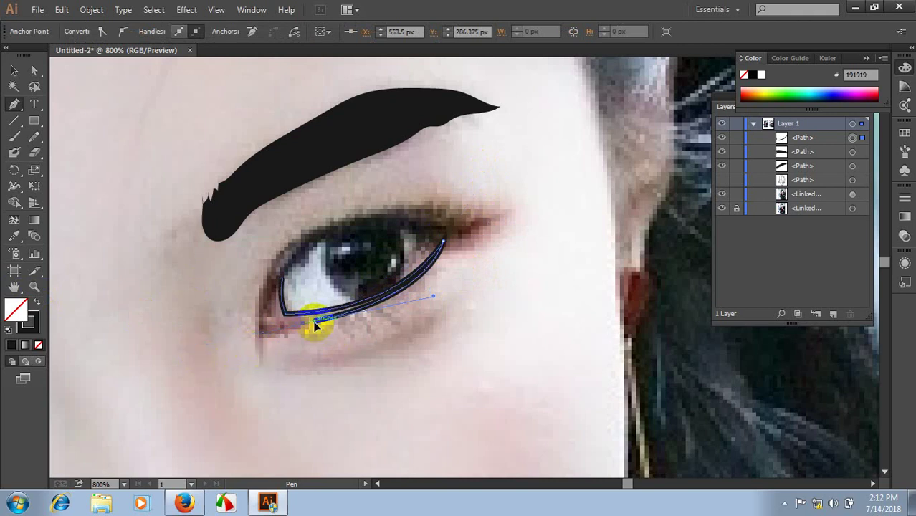
mouse_move(262, 335)
left_mouse_down()
mouse_move(261, 358)
mouse_move(255, 347)
left_mouse_up()
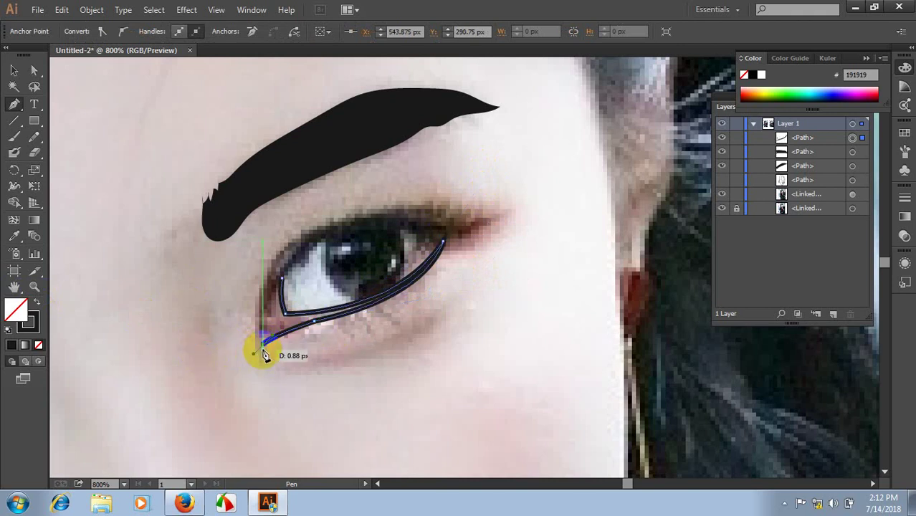
mouse_move(281, 276)
left_mouse_down()
mouse_move(286, 283)
mouse_move(304, 268)
left_mouse_up()
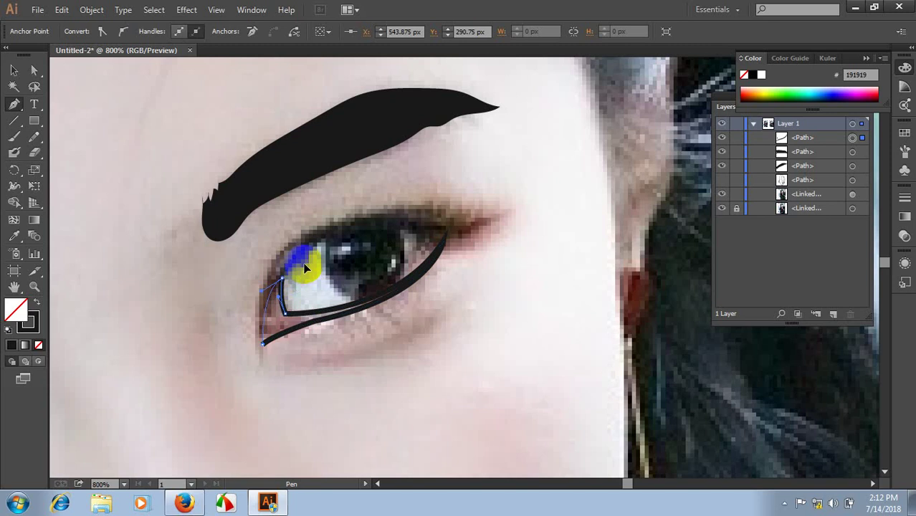
left_click_drag(364, 266, 352, 290)
key("i")
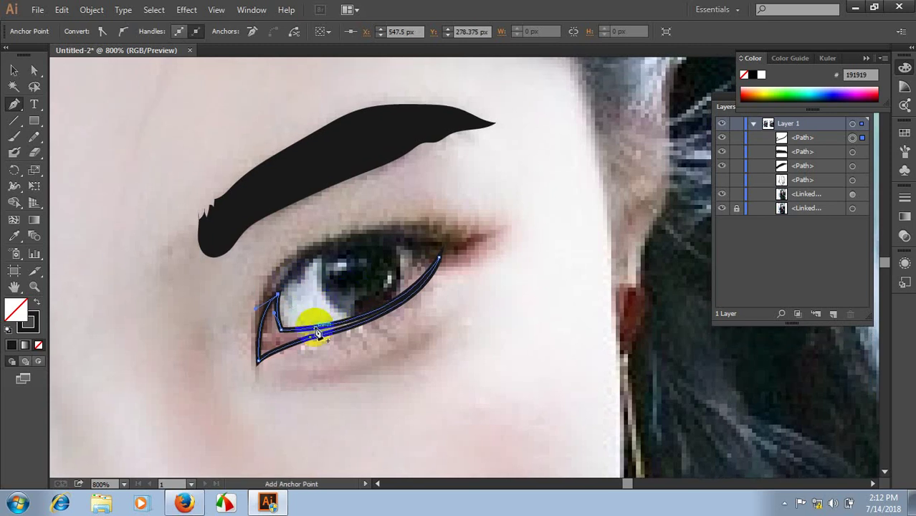
left_click(284, 342)
left_click(301, 337)
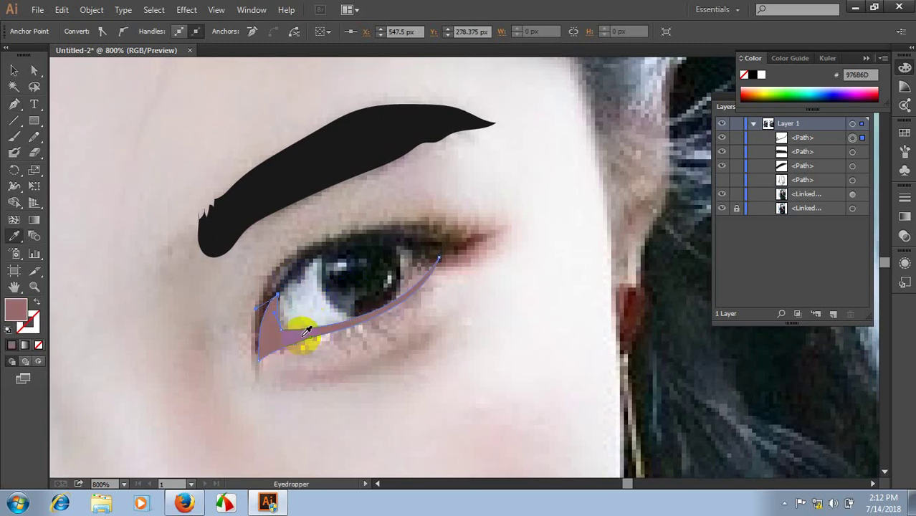
left_click(14, 70)
- Draw the upper-lid eyeliner from the inner corner out to a winged outer tip
left_click(60, 94)
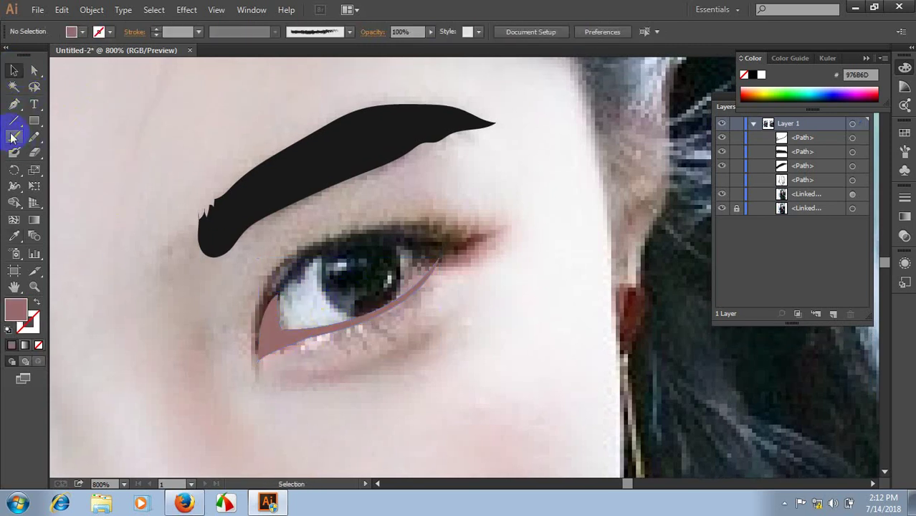
left_click(13, 104)
scroll(299, 293, "up", 1)
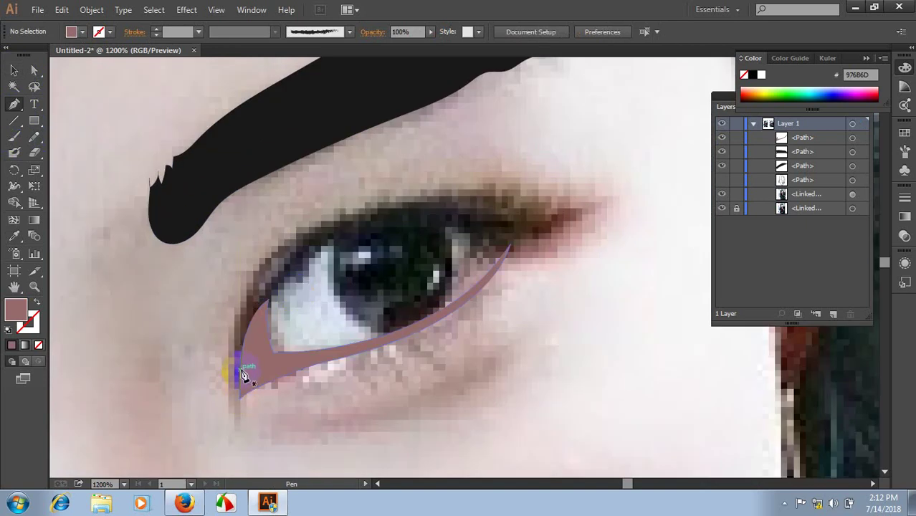
left_click(240, 370)
mouse_move(374, 227)
left_mouse_down()
mouse_move(499, 228)
mouse_move(492, 219)
left_mouse_up()
left_click(375, 226)
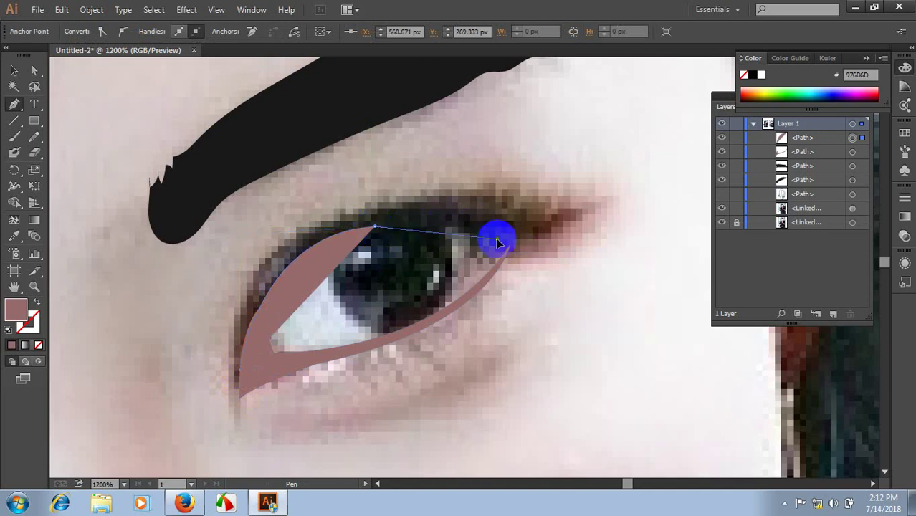
mouse_move(499, 246)
left_mouse_down()
mouse_move(552, 278)
mouse_move(551, 268)
left_mouse_up()
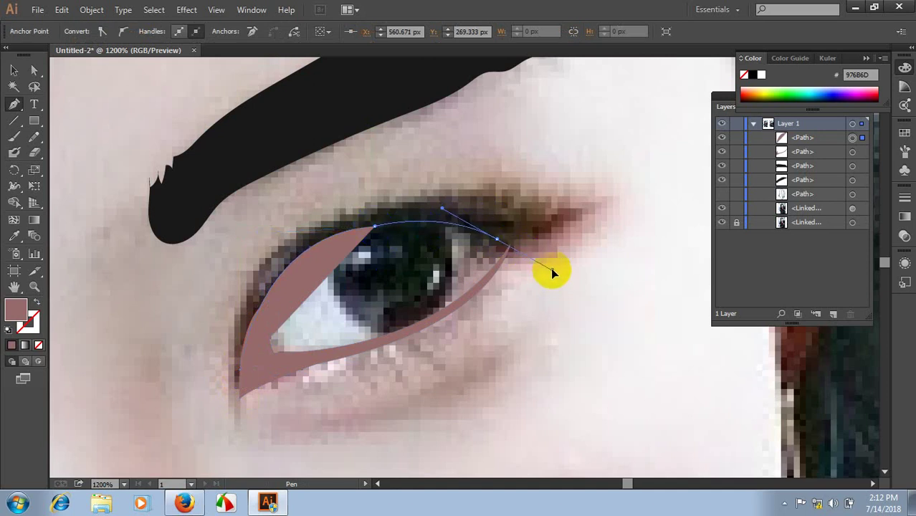
left_click(500, 241)
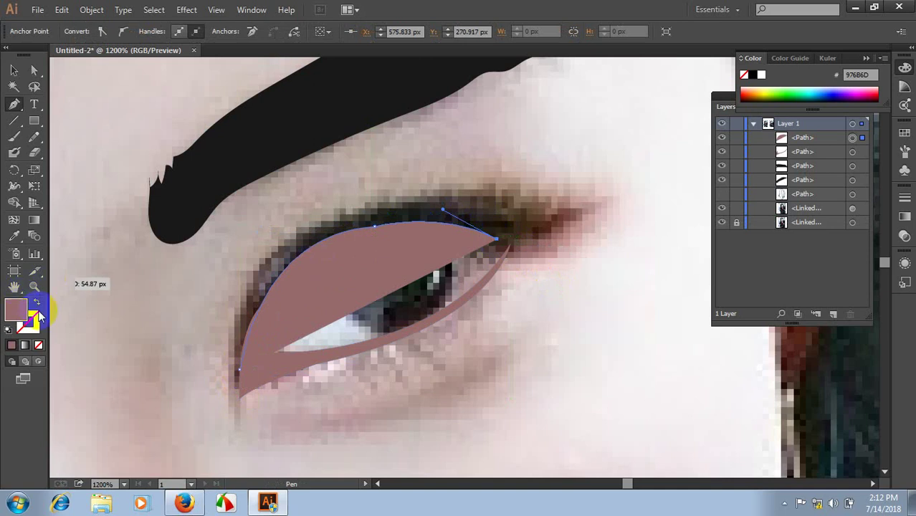
left_click(36, 304)
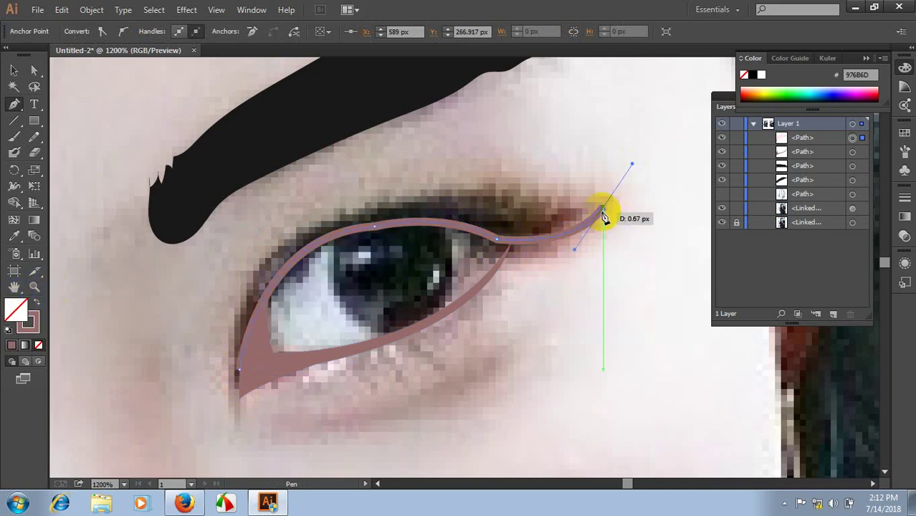
left_click(603, 207)
left_click(161, 242)
left_click_drag(162, 243, 552, 228)
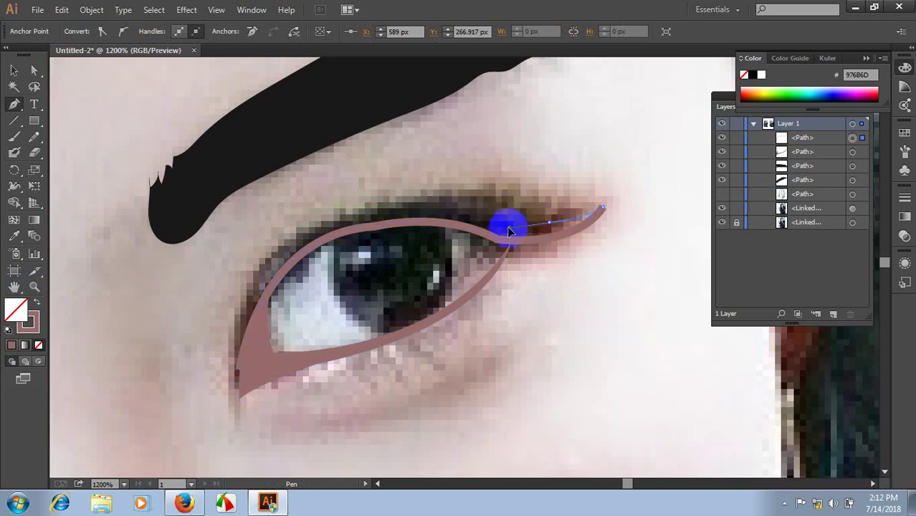
left_click_drag(519, 223, 550, 228)
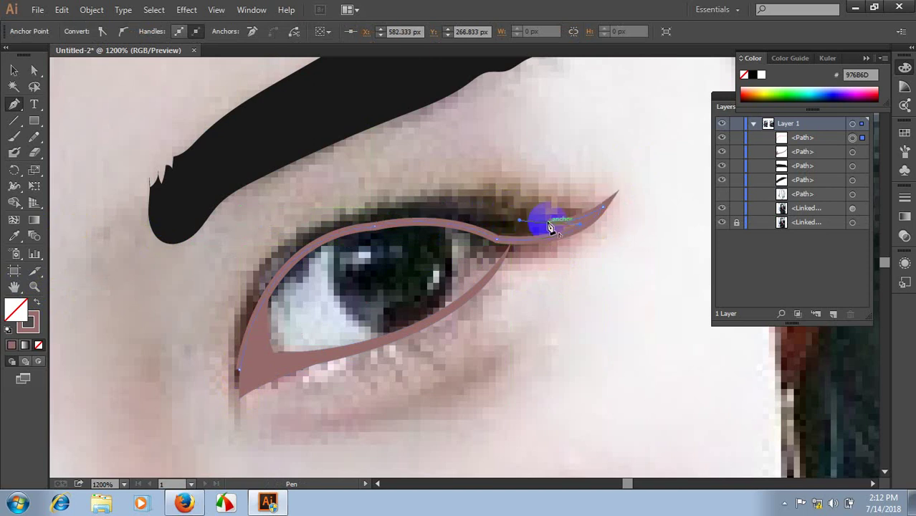
- Add a zigzag of spiky lashes along the upper lid and close the path at the inner corner
left_click(532, 215)
left_click(535, 211)
left_click(525, 208)
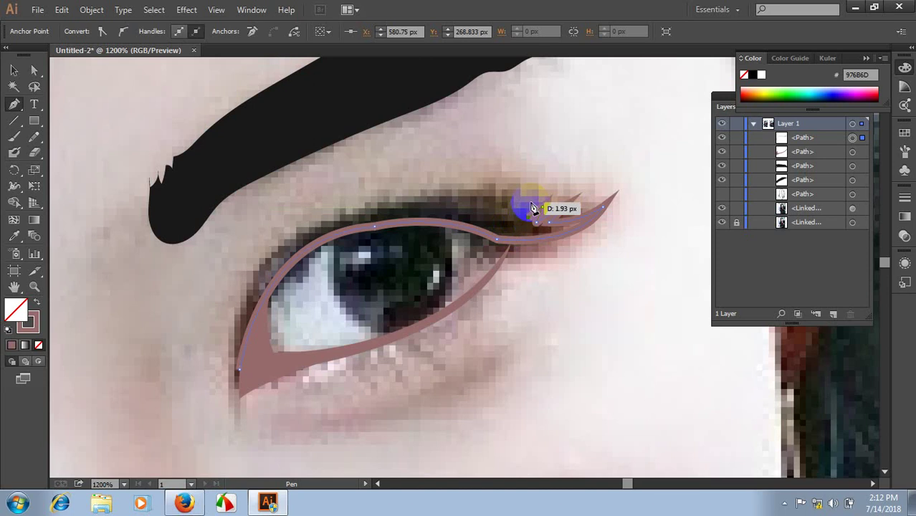
left_click(513, 209)
left_click(492, 198)
left_click(475, 204)
left_click(472, 201)
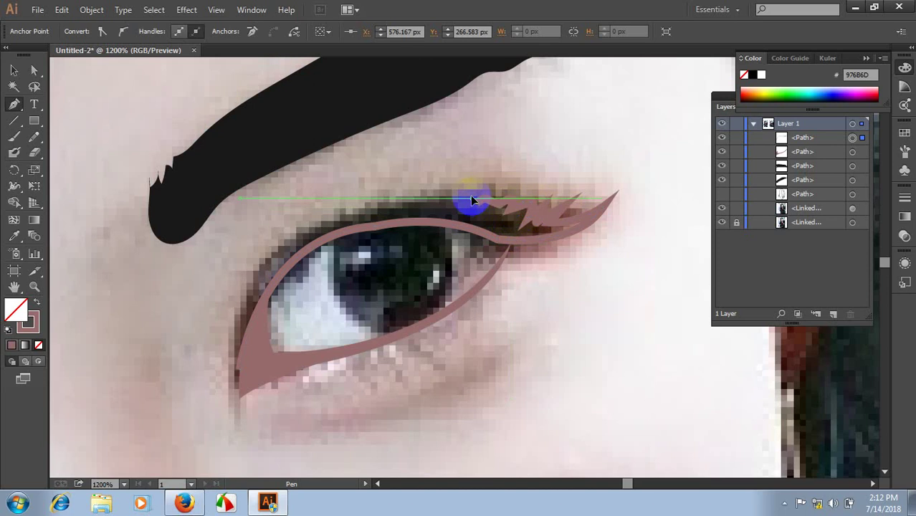
left_click(439, 204)
left_click(419, 206)
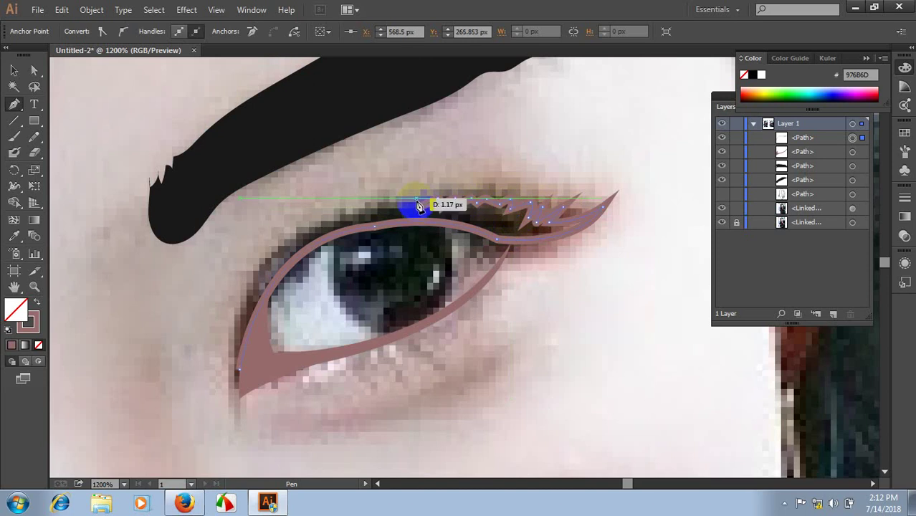
left_click(255, 339)
scroll(255, 338, "down", 1)
left_click(242, 367)
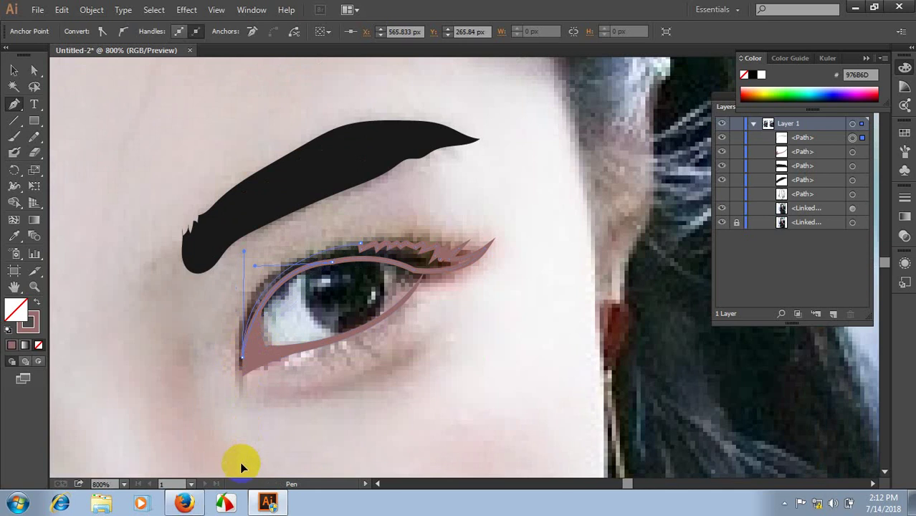
- Fill the eyeliner with the eyebrow's near-black 191919 using the Eyedropper
left_click(347, 261)
key("i")
left_click(311, 180)
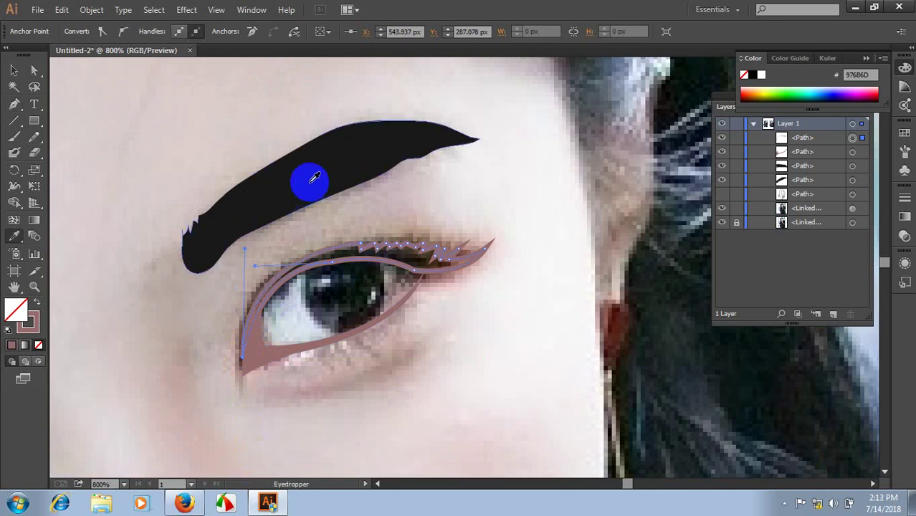
left_click(15, 71)
- Start a Pen path at the inner eye corner, curving it along the eye opening
left_click(328, 286)
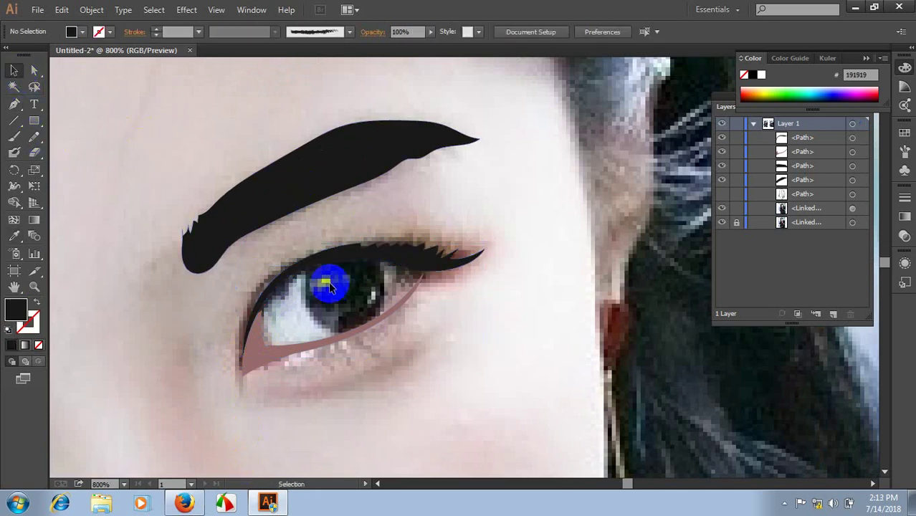
scroll(371, 334, "up", 1)
scroll(370, 342, "up", 1)
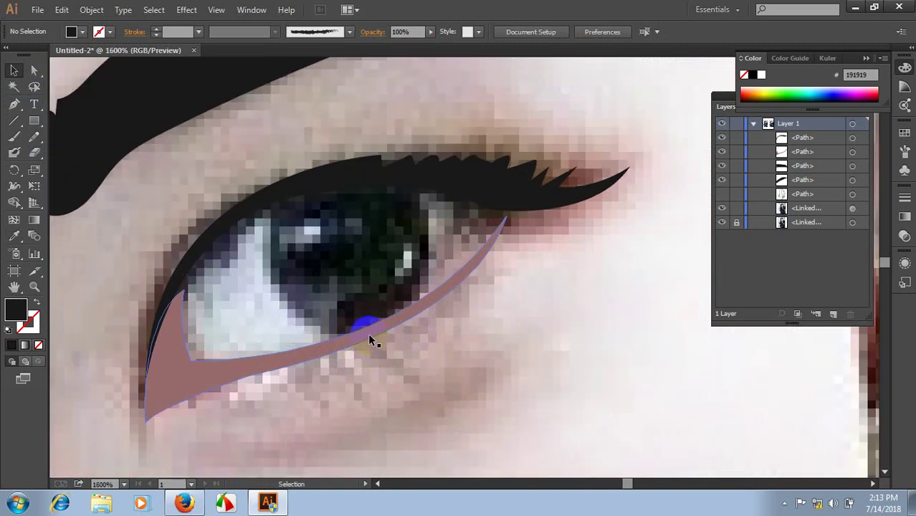
left_click(14, 103)
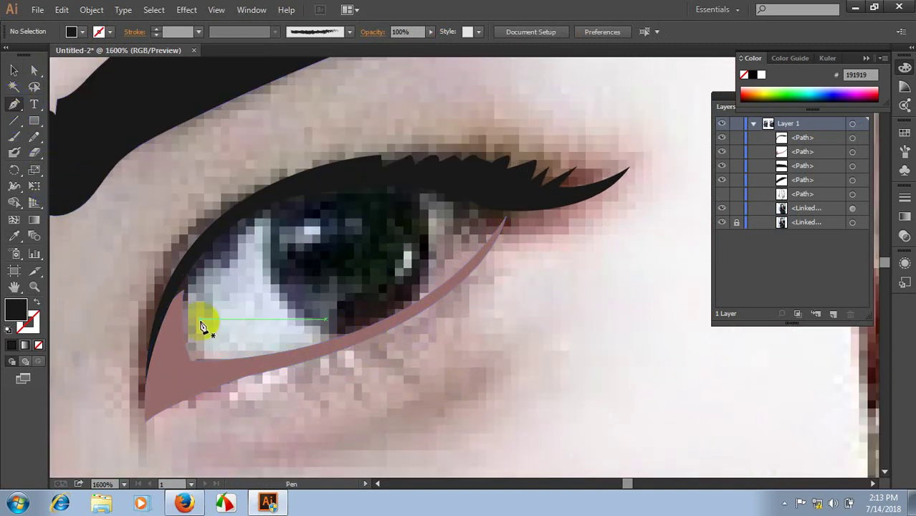
left_click(192, 361)
mouse_move(484, 225)
left_mouse_down()
mouse_move(499, 226)
mouse_move(532, 90)
mouse_move(526, 188)
mouse_move(566, 172)
left_mouse_up()
scroll(539, 72, "up", 1)
scroll(539, 80, "up", 1)
scroll(566, 172, "down", 2)
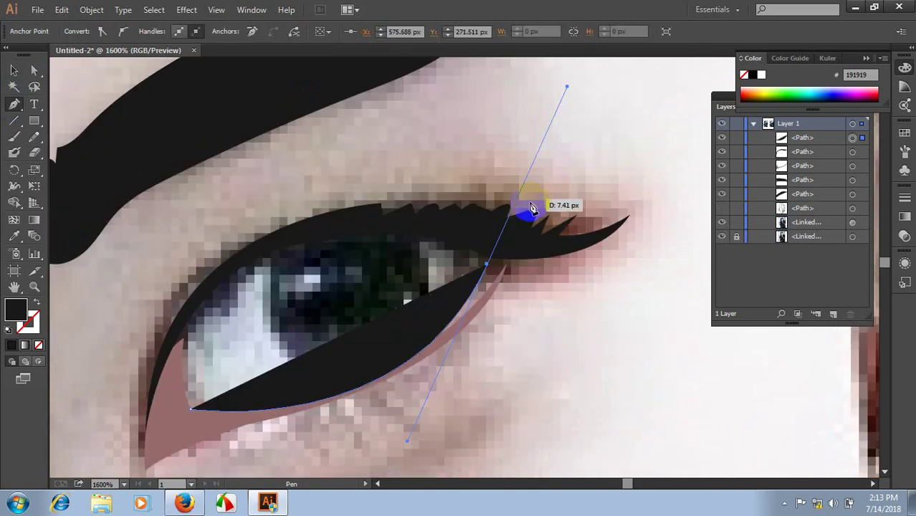
- Continue the path along the upper lid and lower lid corner, closing the eye-white outline
left_click(37, 303)
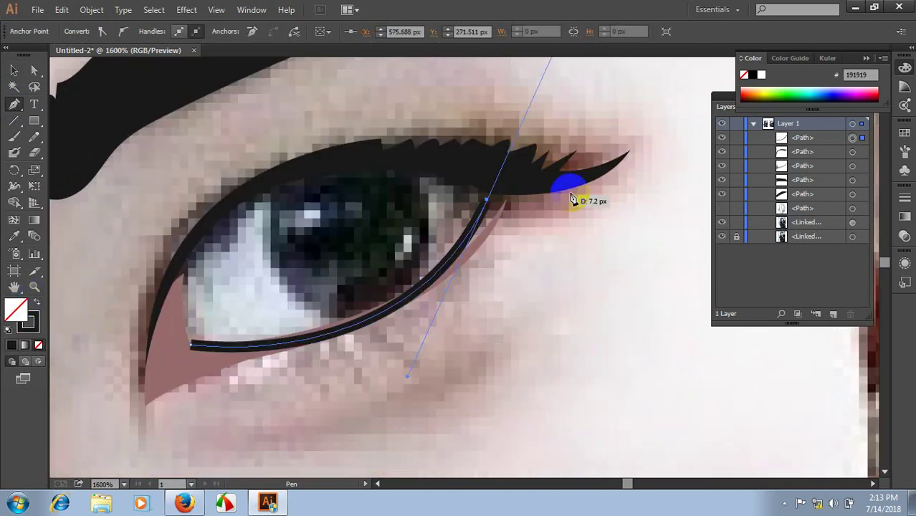
left_click(489, 198)
left_click_drag(175, 315, 186, 292)
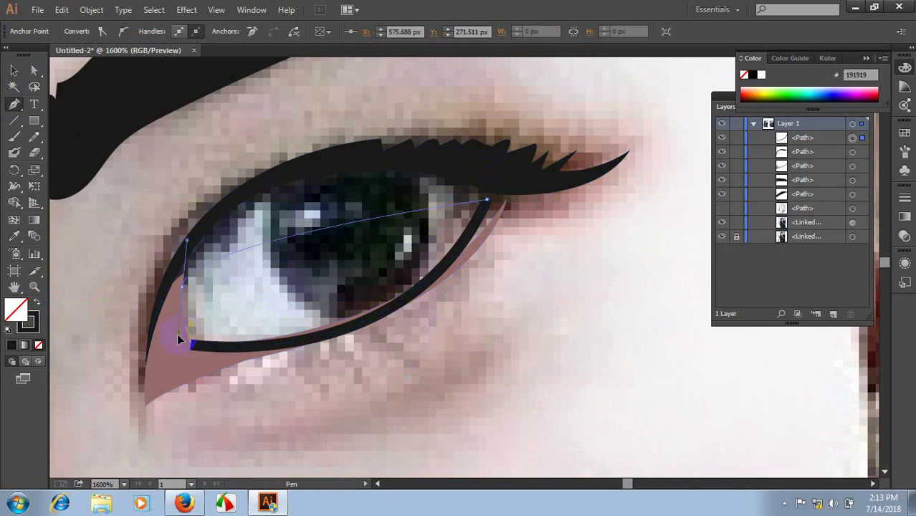
mouse_move(187, 292)
left_mouse_down()
mouse_move(108, 479)
mouse_move(122, 279)
left_mouse_up()
scroll(183, 278, "up", 5)
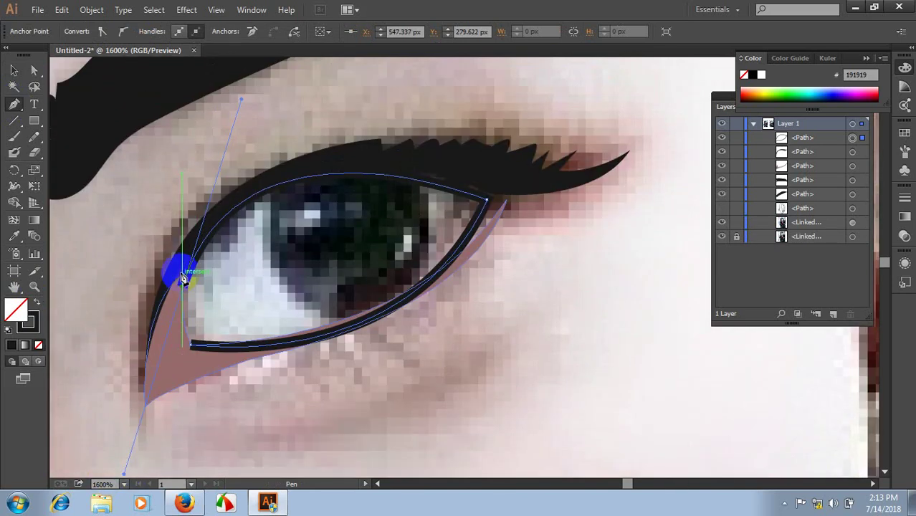
left_click_drag(183, 278, 186, 294)
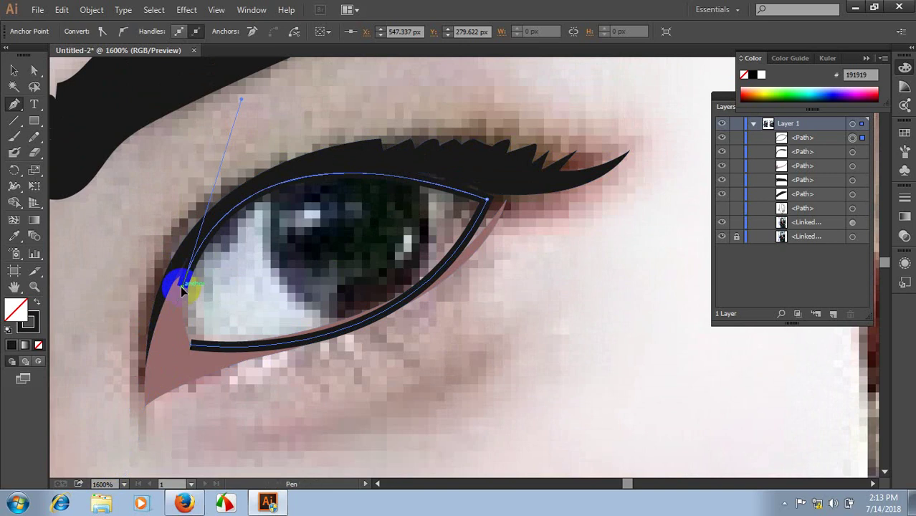
left_click_drag(190, 347, 199, 364)
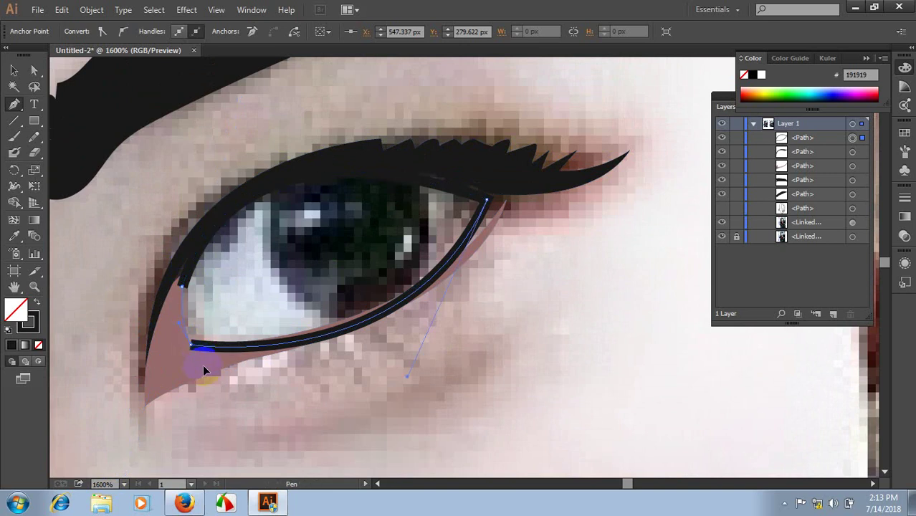
key("ctrl+j")
scroll(272, 327, "up", 2)
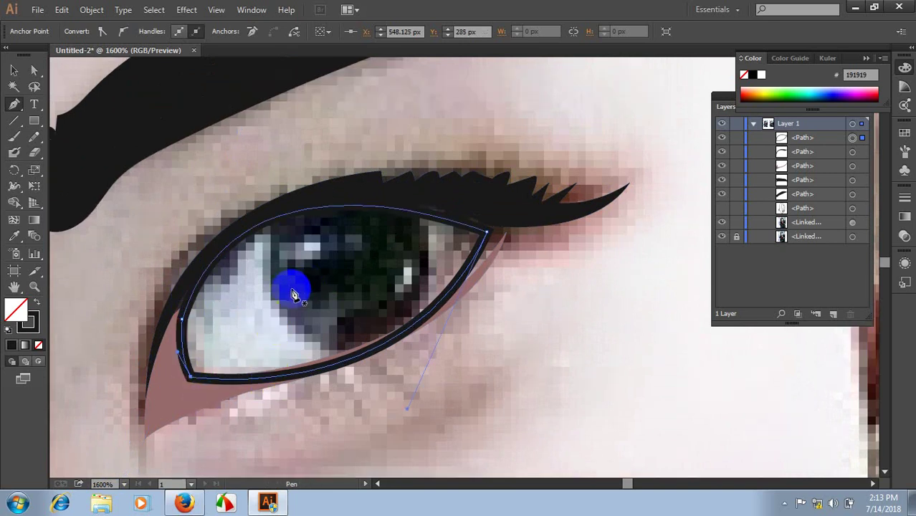
- Fill the eye-white shape pale blue DEE4F1 and stack it beneath the lash shapes
key("i")
left_click(251, 328)
left_click(15, 68)
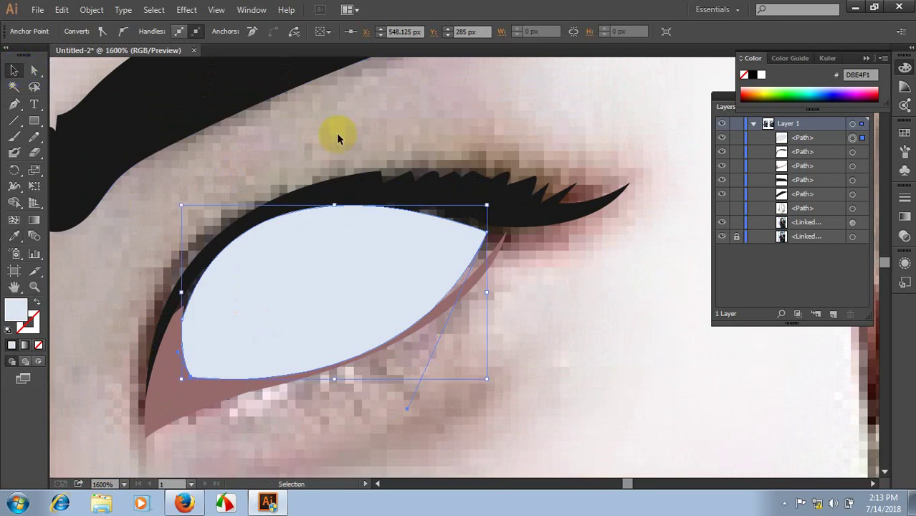
mouse_move(808, 143)
left_mouse_down()
mouse_move(812, 183)
mouse_move(804, 175)
left_mouse_up()
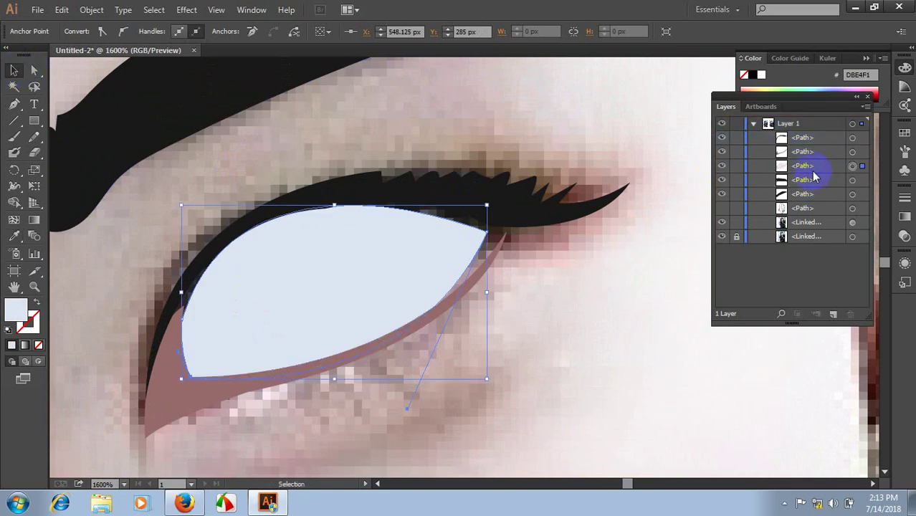
left_click(545, 328)
left_click(356, 280)
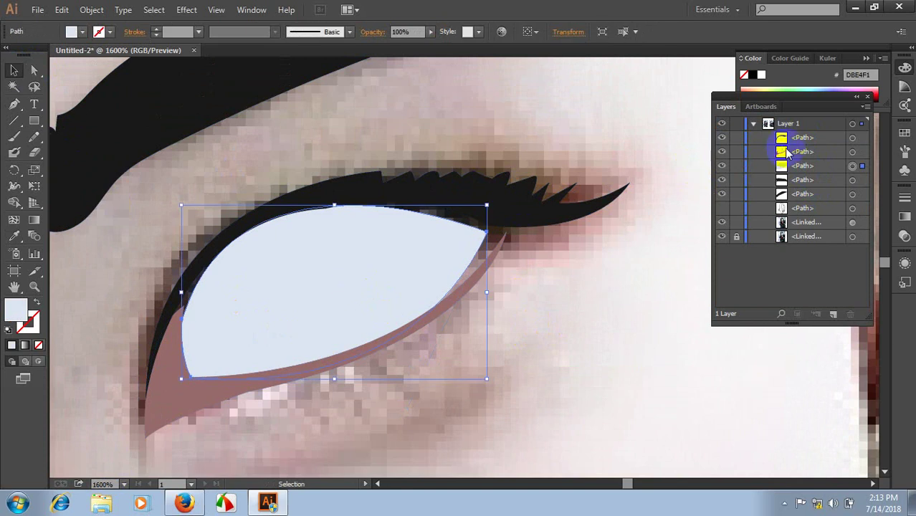
- Hide the eye-white shape in the Layers panel
left_click(722, 151)
left_click(722, 152)
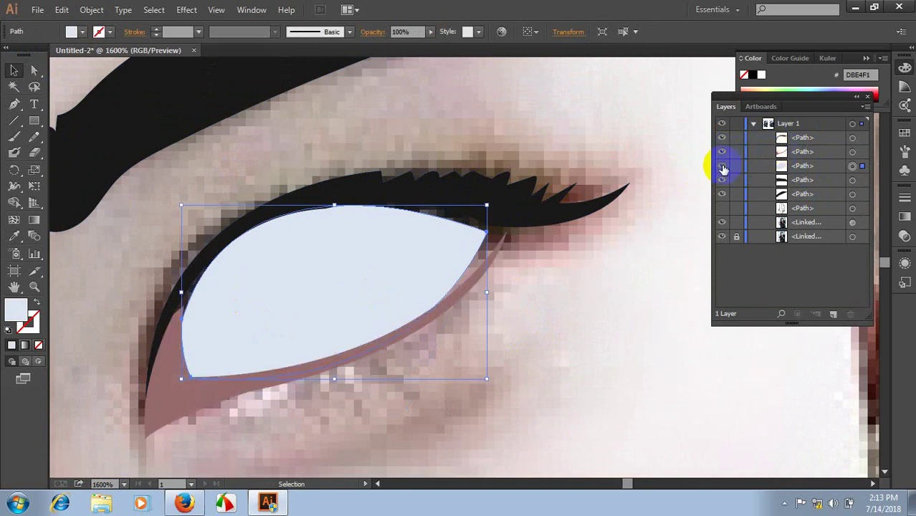
left_click(722, 165)
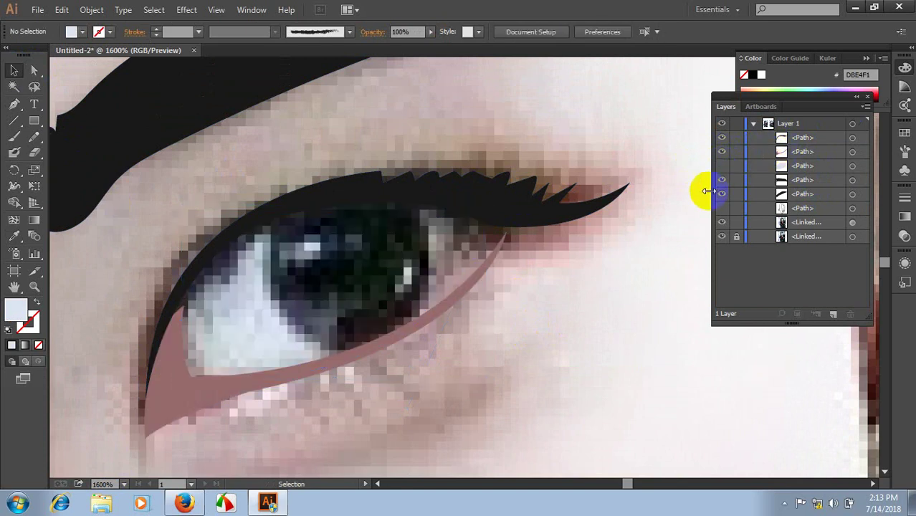
left_click(33, 137)
scroll(331, 254, "up", 1)
- Pencil-trace a closed outline around the photo's iris
scroll(328, 254, "down", 1)
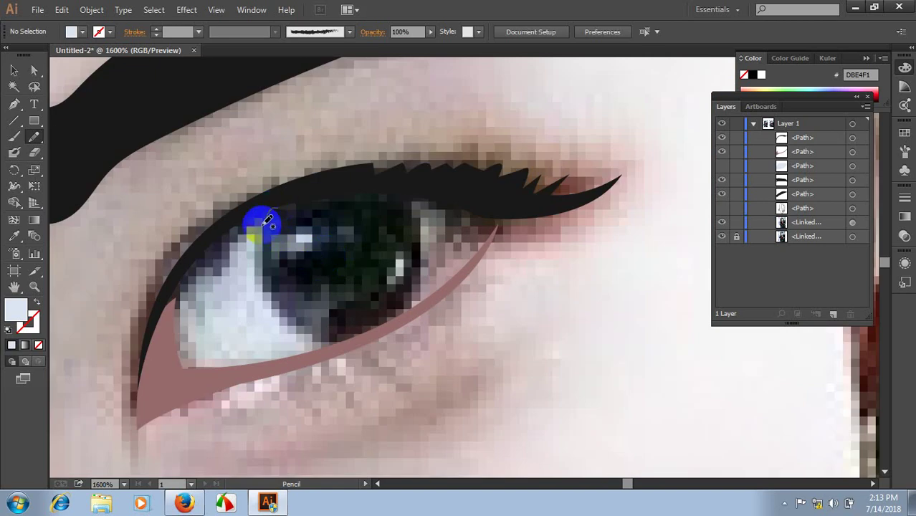
left_click_drag(263, 224, 275, 289)
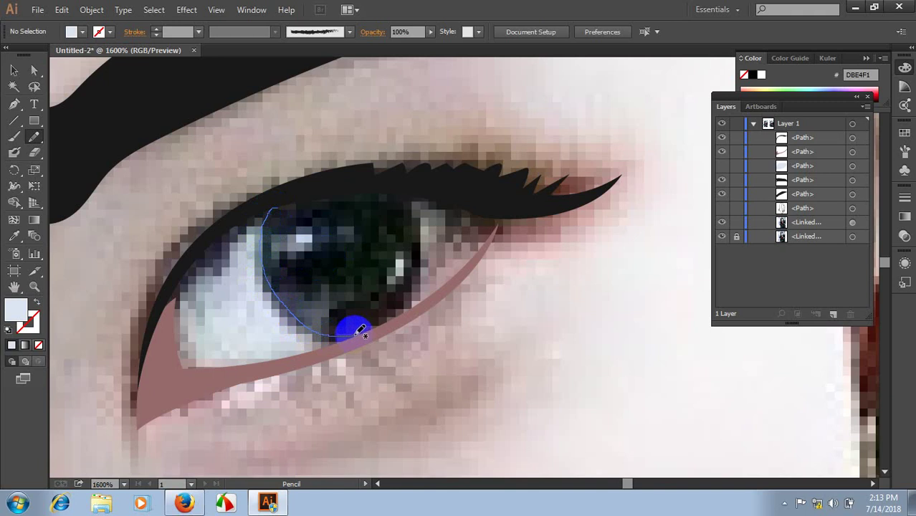
left_click_drag(372, 327, 392, 317)
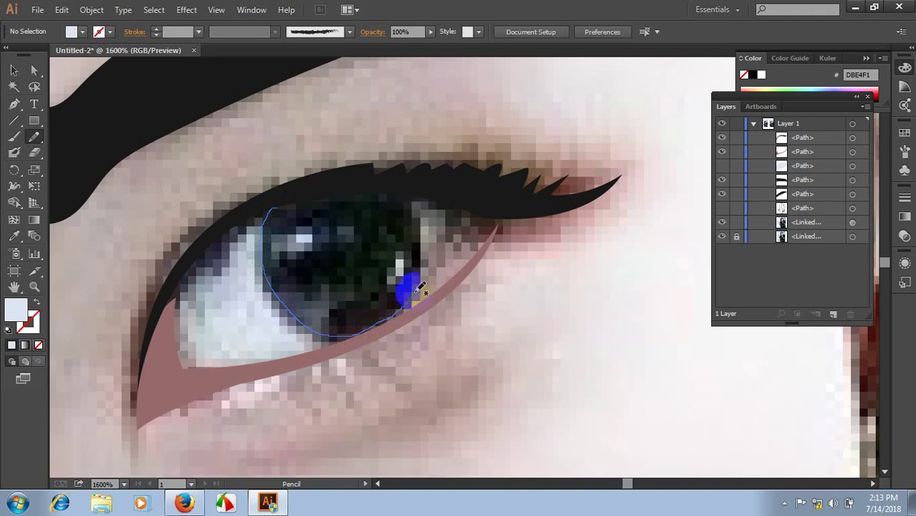
mouse_move(424, 229)
left_mouse_down()
mouse_move(411, 208)
mouse_move(329, 190)
mouse_move(271, 208)
left_mouse_up()
scroll(347, 247, "down", 2)
scroll(373, 262, "down", 2)
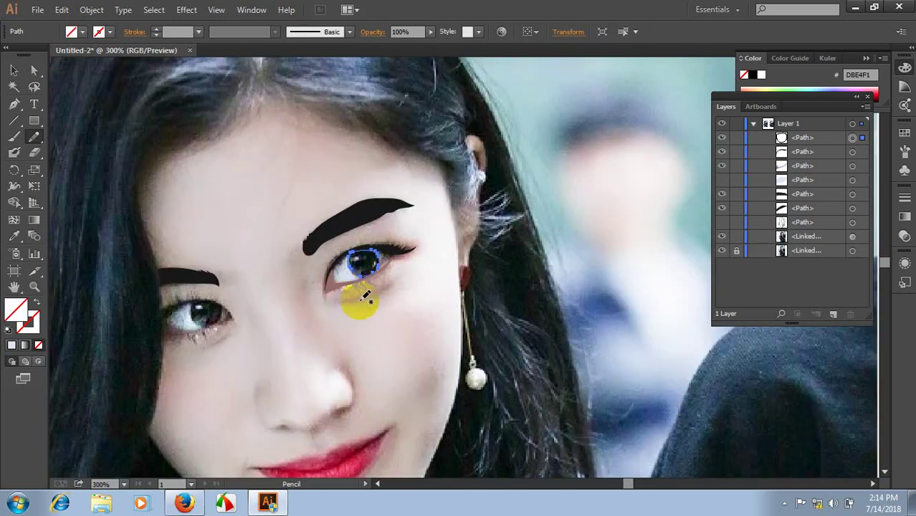
scroll(153, 316, "up", 1)
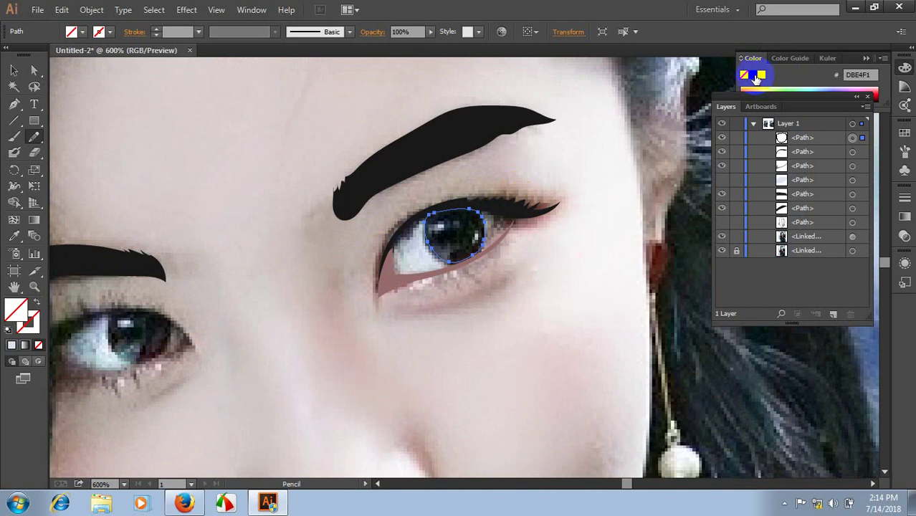
- Fill the iris shape solid black 000000 and hide it in Layers
left_click(757, 78)
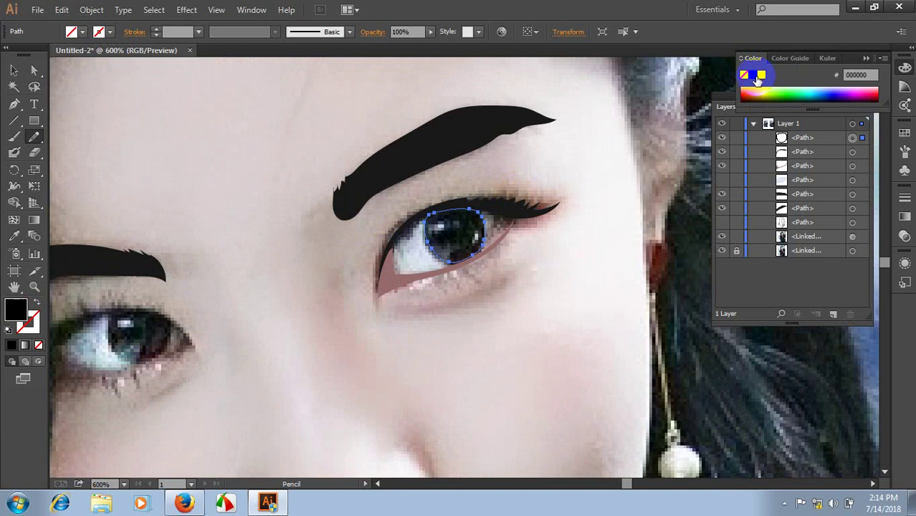
left_click(14, 69)
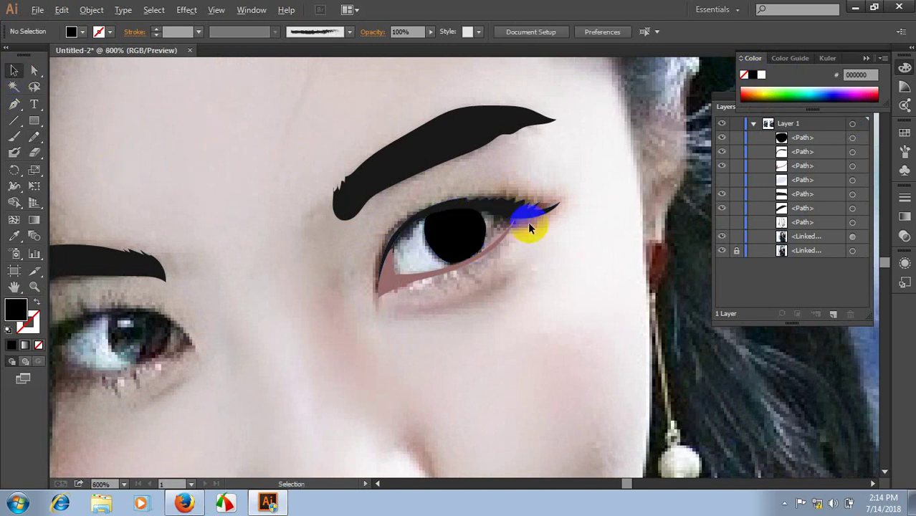
scroll(527, 222, "up", 1)
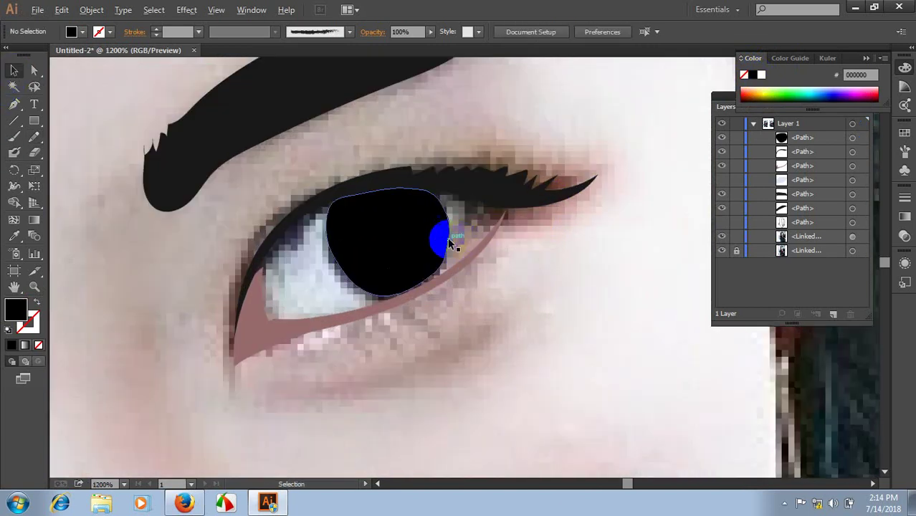
left_click(722, 137)
scroll(421, 268, "down", 1)
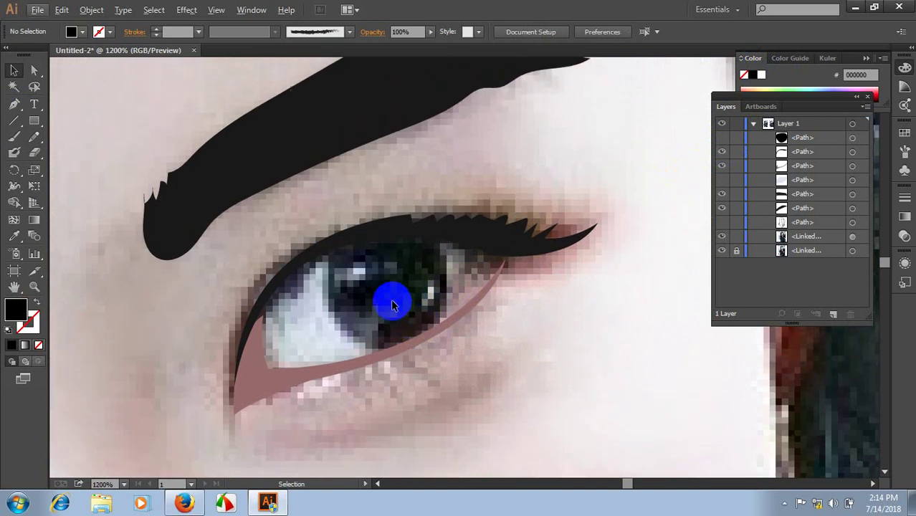
scroll(388, 301, "down", 1)
scroll(388, 287, "down", 1)
- Pencil-draw a crescent inside the iris and fill it with dark green 112114 sampled from the photo
scroll(367, 302, "up", 1)
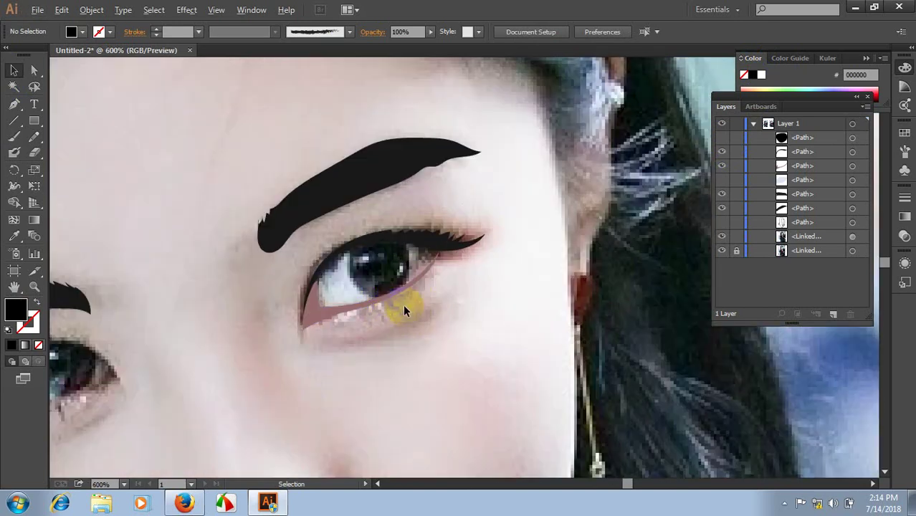
scroll(379, 306, "up", 1)
scroll(332, 302, "up", 1)
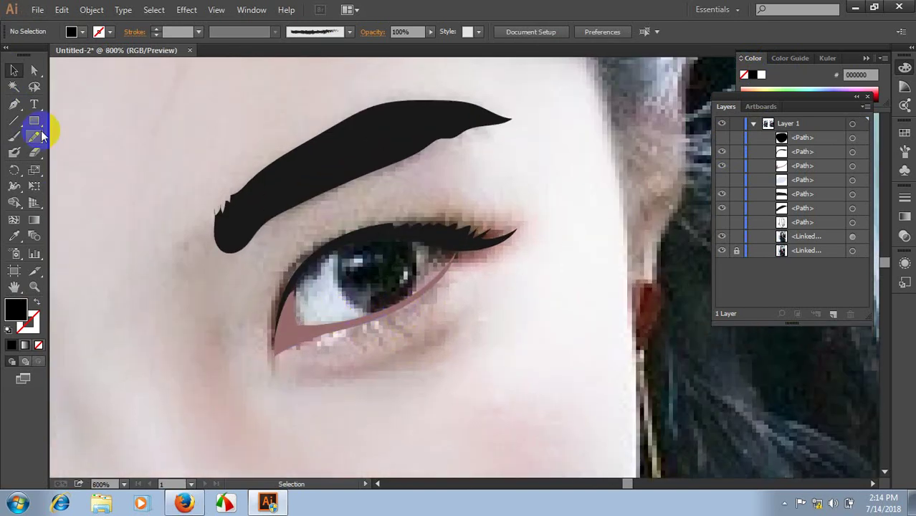
left_click(34, 137)
mouse_move(372, 273)
left_mouse_down()
mouse_move(381, 245)
mouse_move(408, 271)
left_mouse_up()
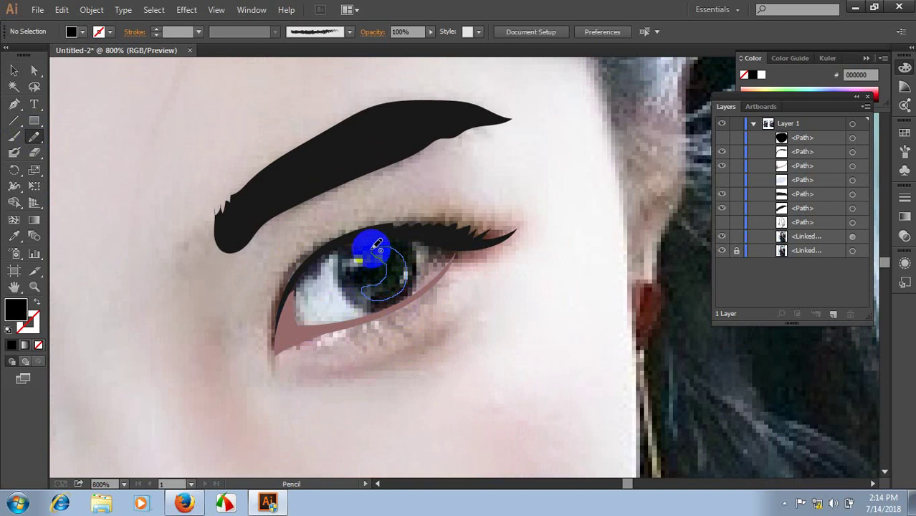
mouse_move(384, 252)
left_mouse_down()
mouse_move(402, 272)
mouse_move(394, 269)
left_mouse_up()
key("i")
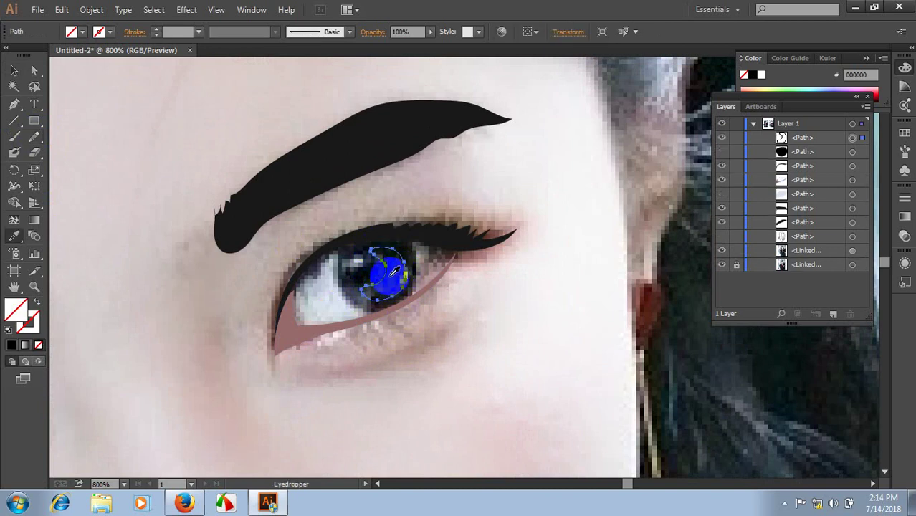
left_click(396, 275)
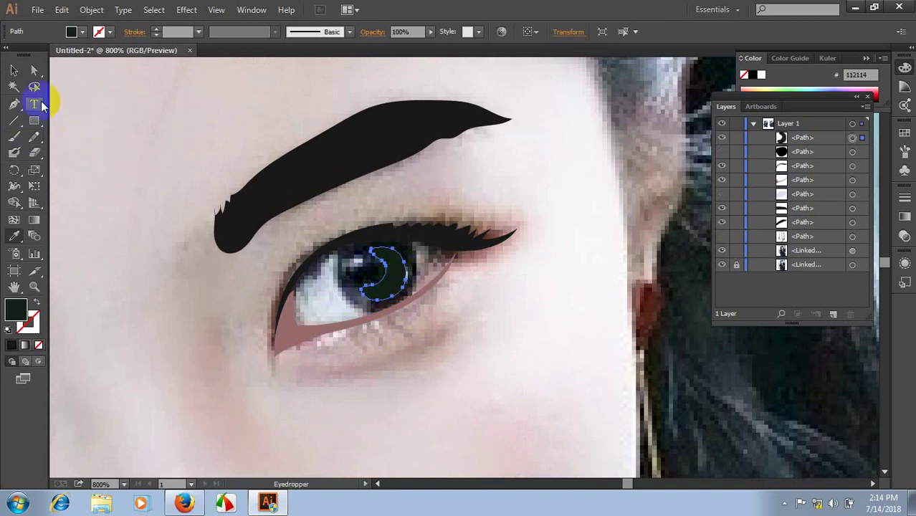
left_click(13, 69)
left_click(90, 104)
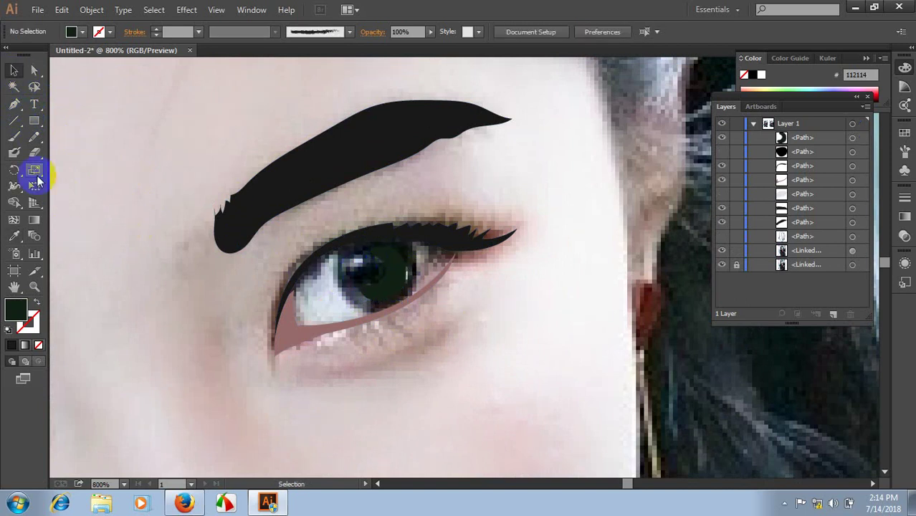
- Pencil-trace the pupil and fill it with dark navy 000915 sampled from the photo
left_click(33, 138)
left_click_drag(398, 286, 352, 264)
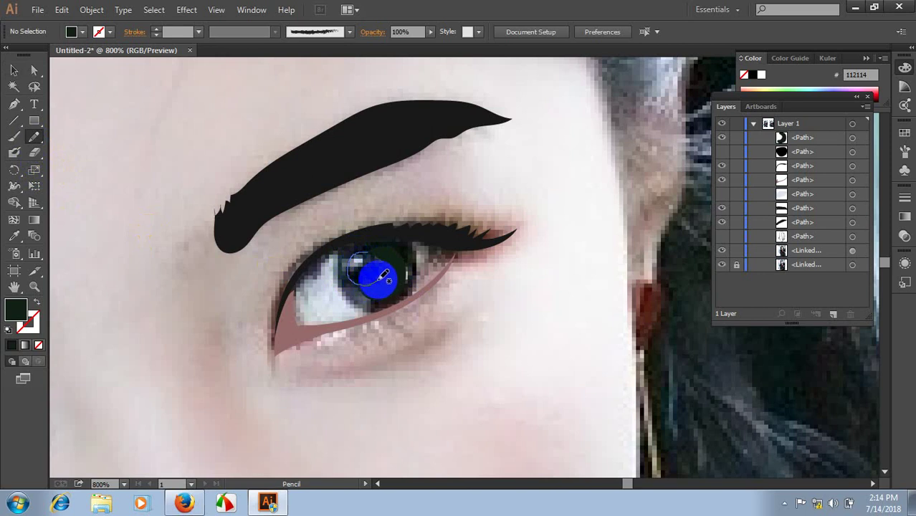
mouse_move(390, 270)
left_mouse_down()
mouse_move(386, 259)
mouse_move(378, 267)
left_mouse_up()
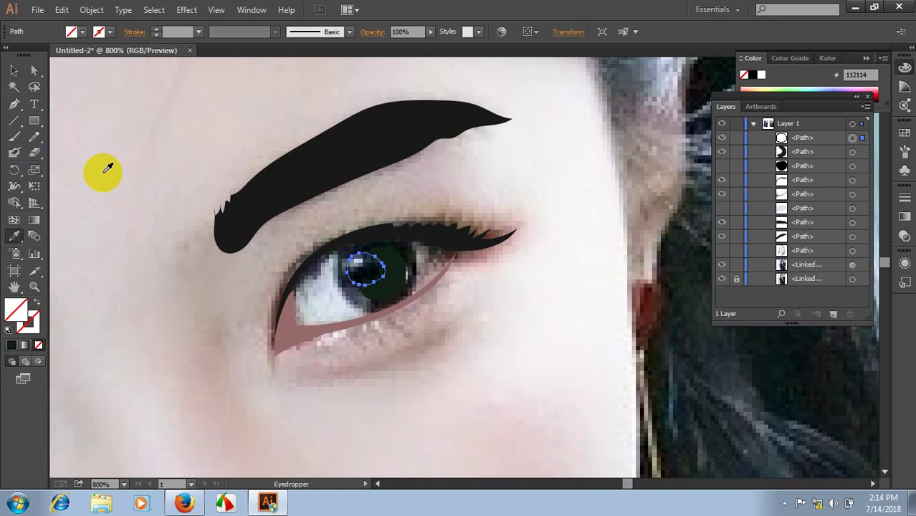
left_click(369, 262)
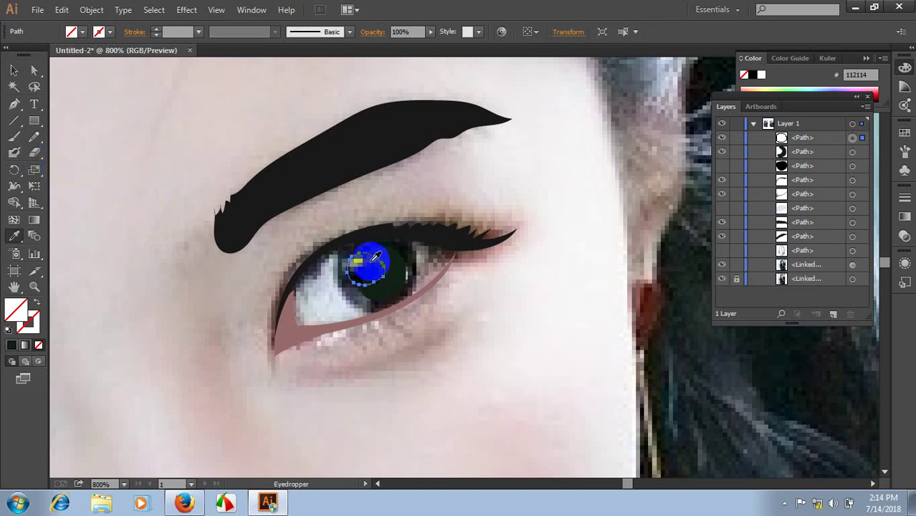
left_click(365, 266)
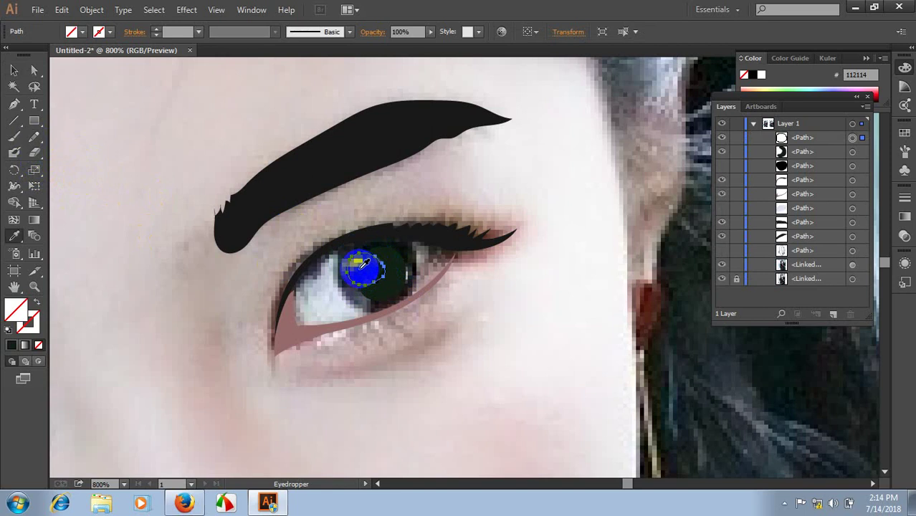
left_click(364, 265)
left_click(13, 70)
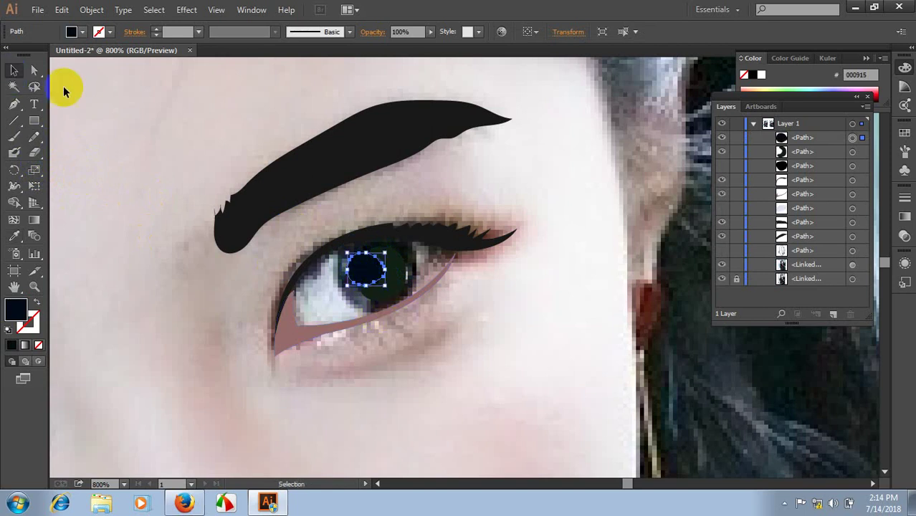
left_click(88, 137)
- Draw a small white FFFFFF catchlight shape on the pupil
left_click(34, 137)
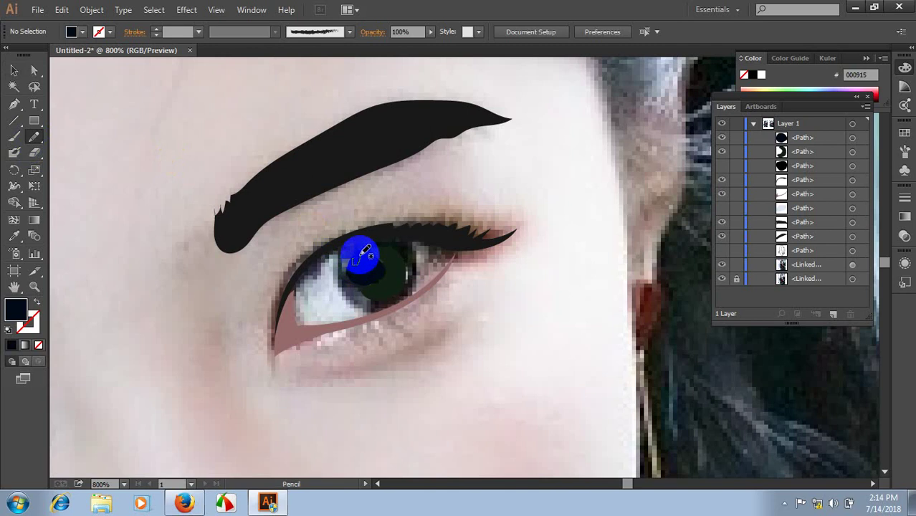
left_click_drag(361, 261, 354, 256)
left_click(760, 76)
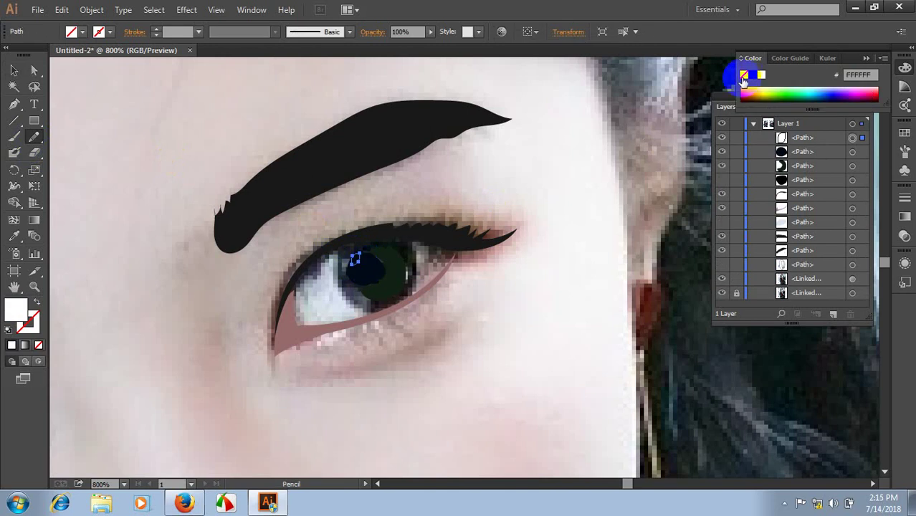
left_click(15, 70)
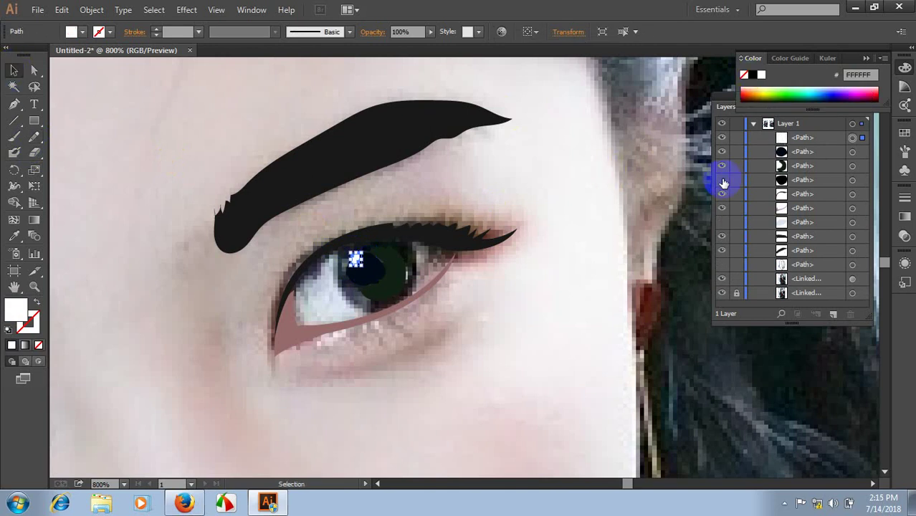
left_click(552, 188)
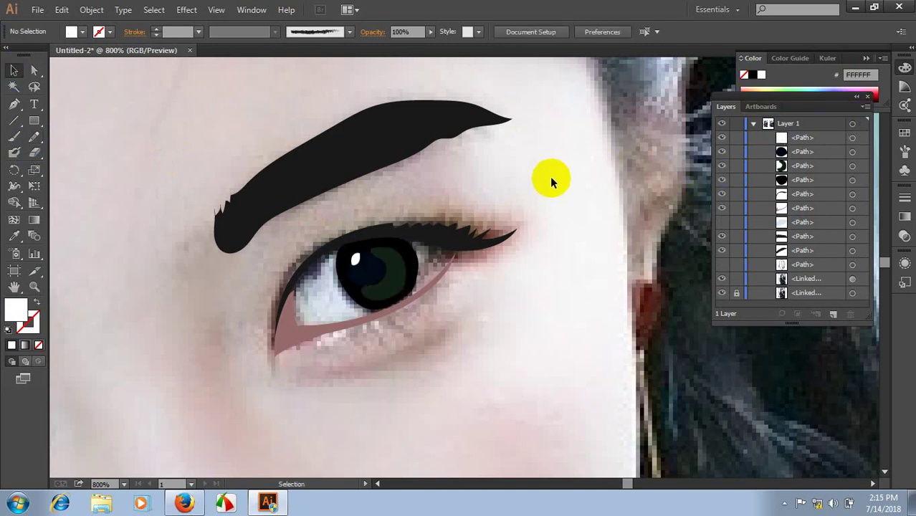
- Make the hidden eye-white shape visible again in Layers
scroll(549, 175, "down", 2)
scroll(548, 179, "down", 1)
scroll(538, 214, "down", 1)
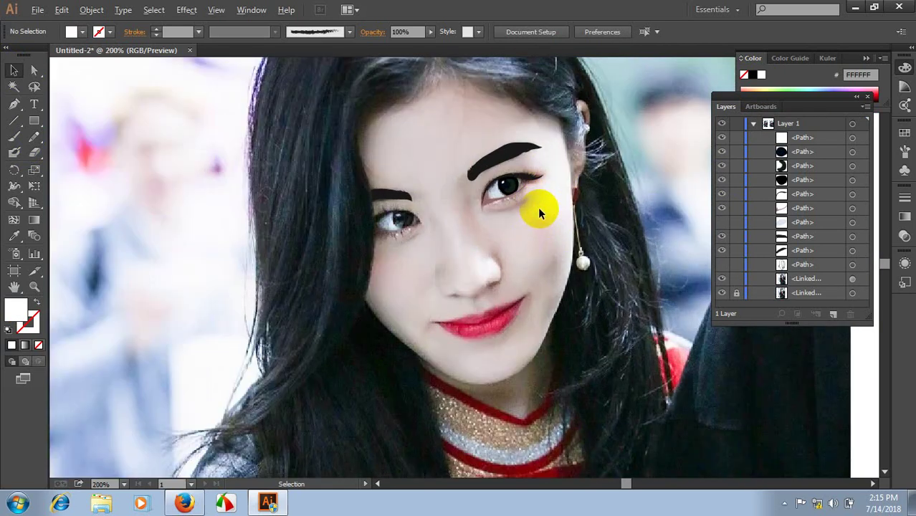
scroll(523, 181, "up", 3)
scroll(531, 255, "up", 1)
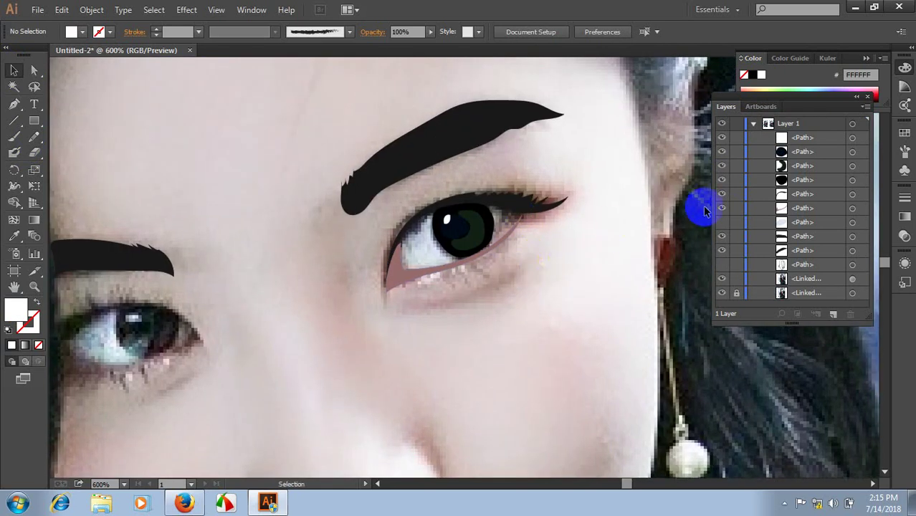
left_click(722, 222)
scroll(541, 301, "down", 2)
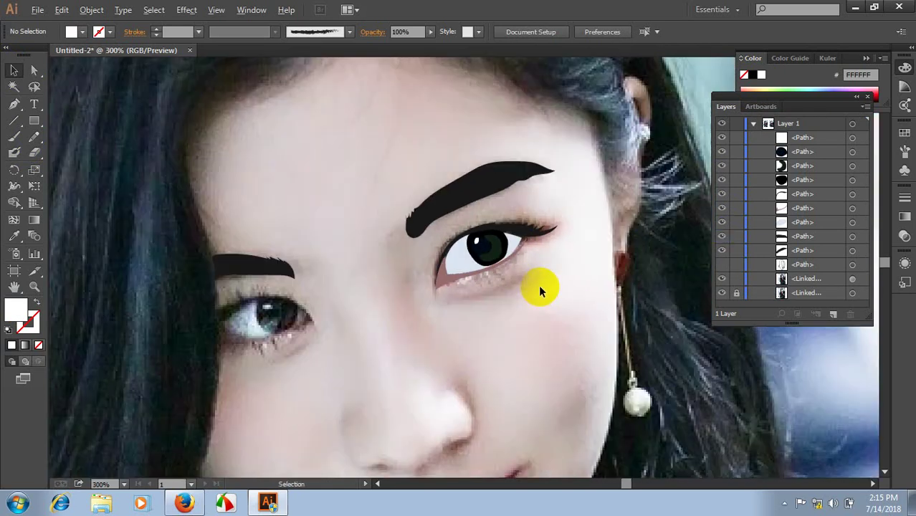
scroll(538, 285, "down", 2)
scroll(443, 294, "up", 3)
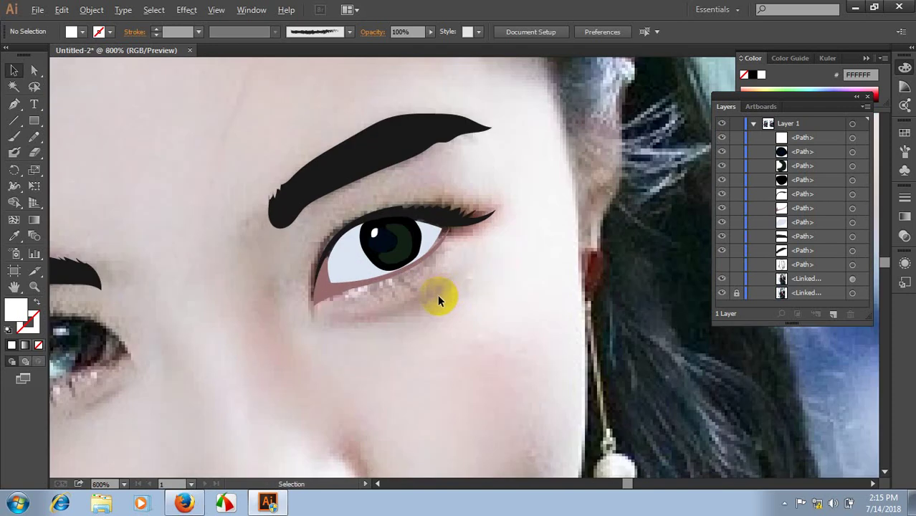
scroll(440, 300, "up", 2)
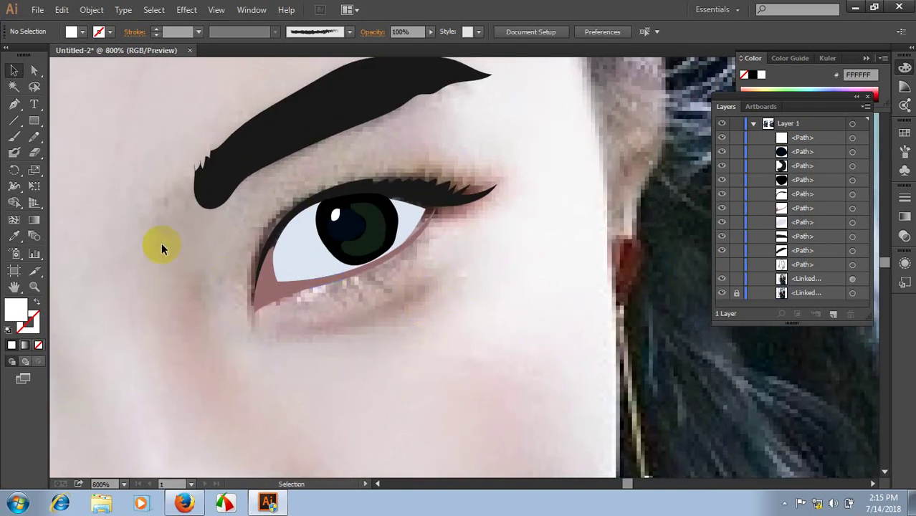
- Pencil-draw the lower lash line, fill it near-black 191919 and move it lower in the stack
left_click(42, 142)
scroll(387, 280, "up", 1)
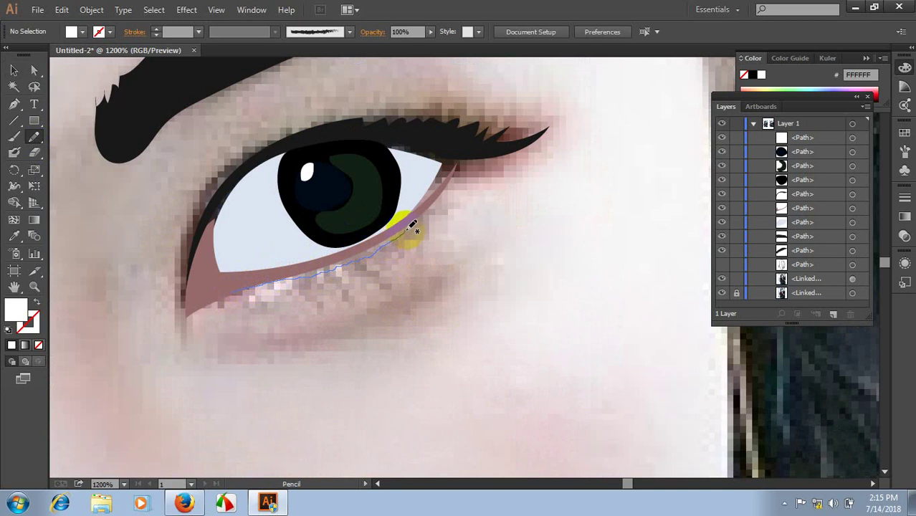
mouse_move(447, 193)
left_mouse_down()
mouse_move(457, 175)
mouse_move(438, 188)
left_mouse_up()
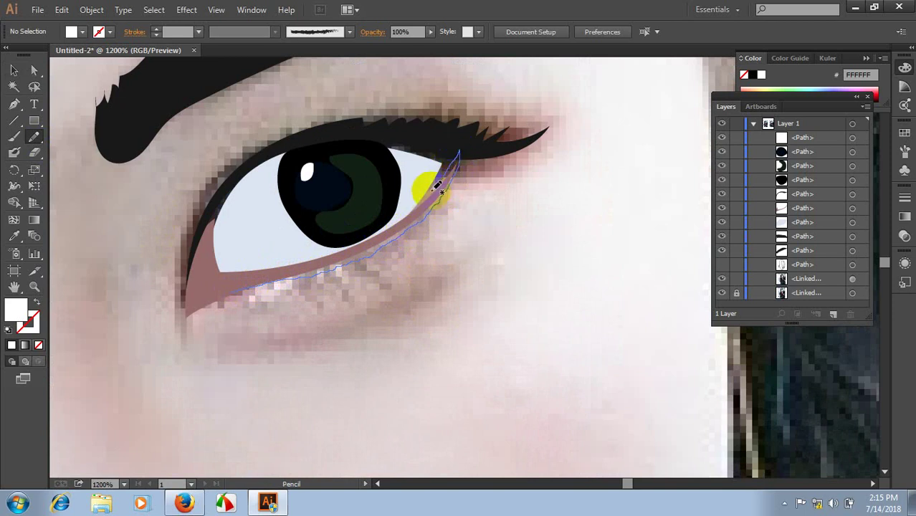
left_click_drag(393, 227, 333, 252)
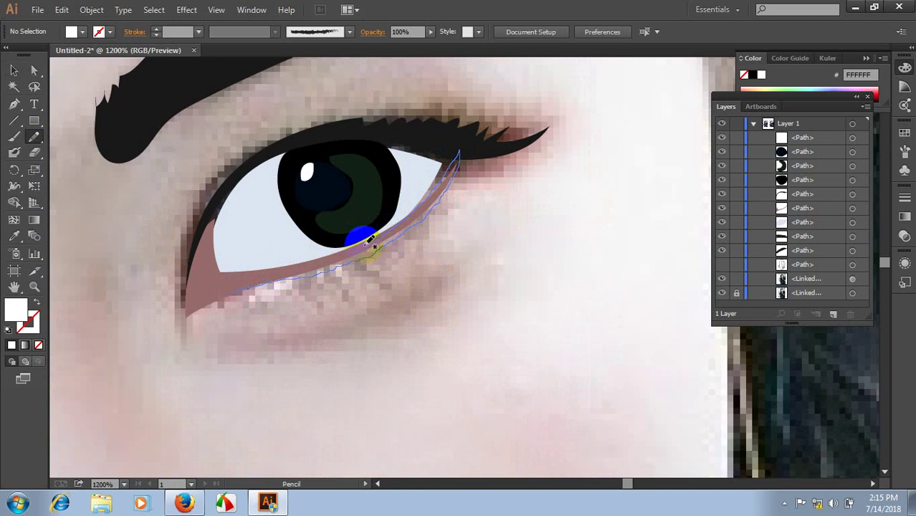
mouse_move(273, 270)
left_mouse_down()
mouse_move(238, 279)
mouse_move(405, 143)
left_mouse_up()
key("i")
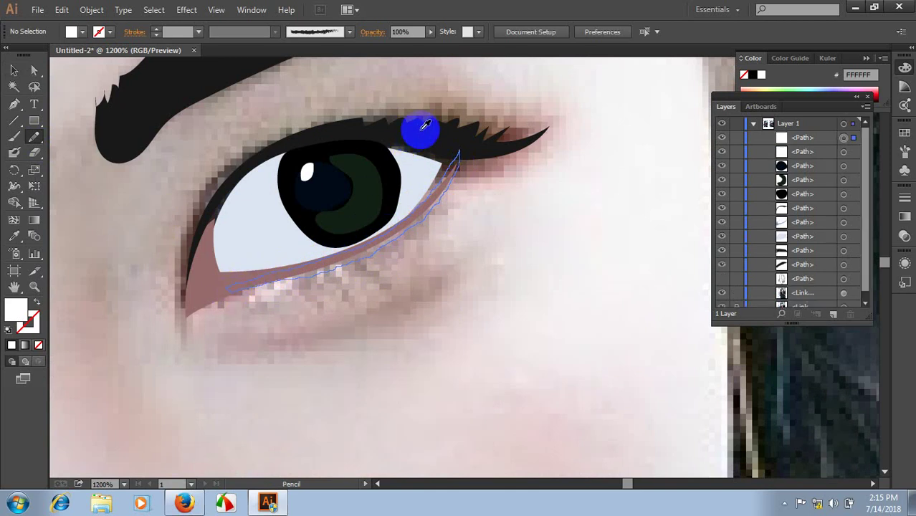
left_click(433, 128)
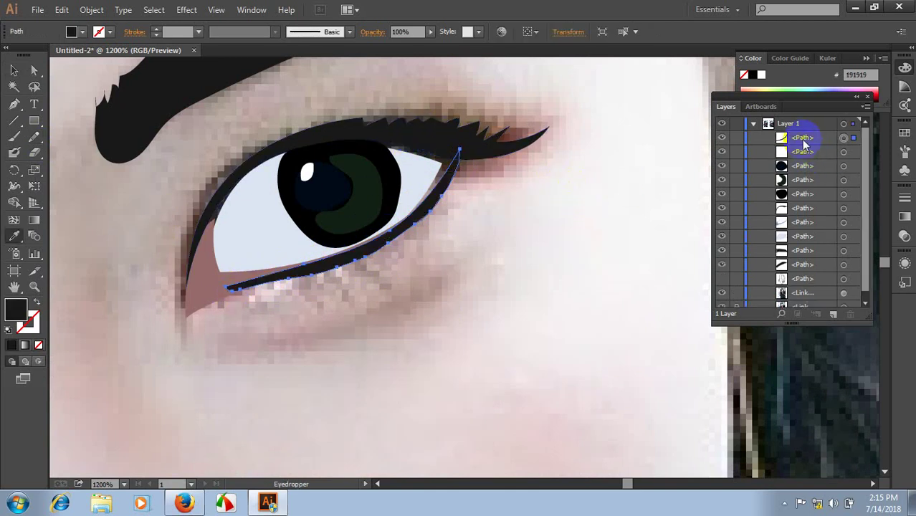
left_click_drag(804, 143, 803, 228)
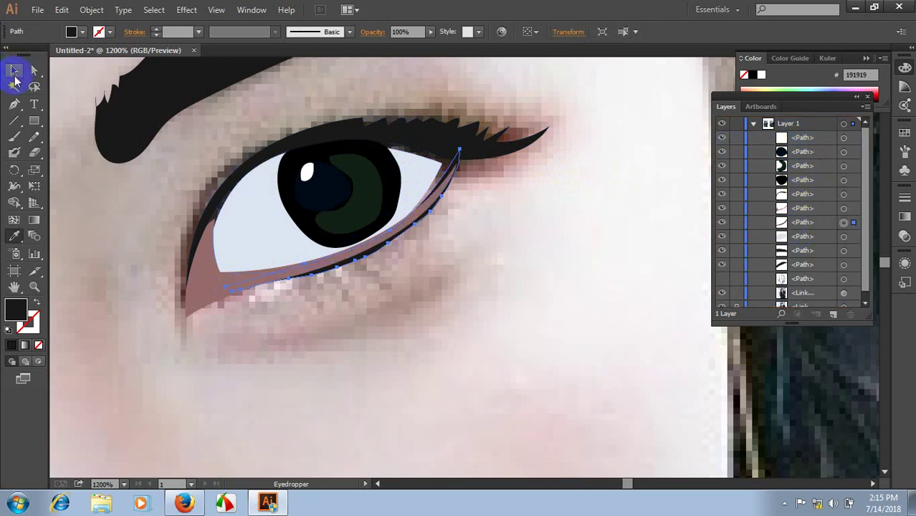
left_click(14, 72)
left_click(523, 279)
scroll(526, 286, "down", 1)
scroll(545, 293, "down", 1)
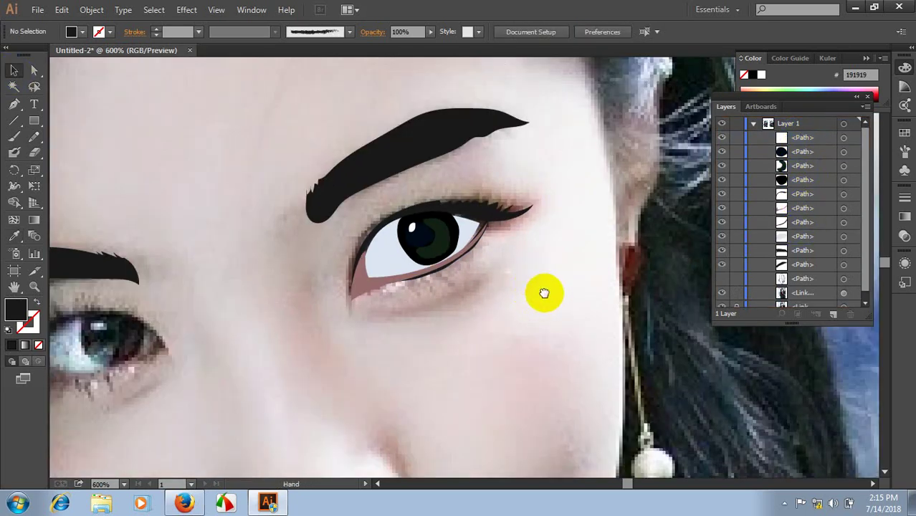
scroll(484, 258, "down", 1)
scroll(489, 276, "down", 1)
scroll(477, 280, "up", 1)
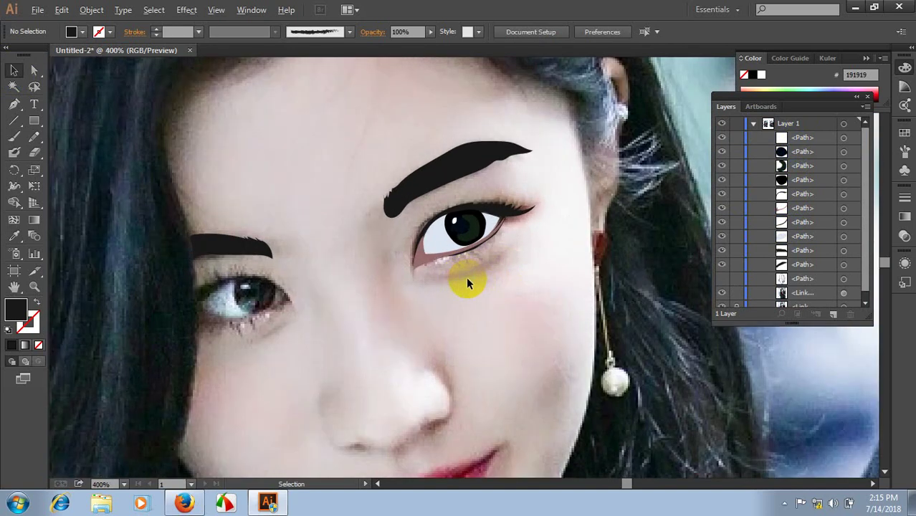
scroll(466, 276, "down", 1)
scroll(422, 292, "down", 1)
scroll(391, 286, "up", 3)
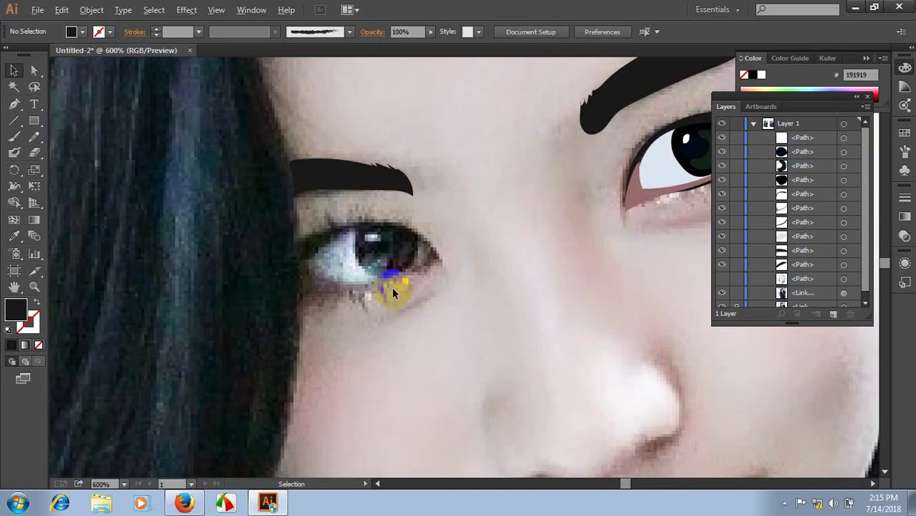
scroll(427, 297, "right", 2)
scroll(434, 301, "down", 1)
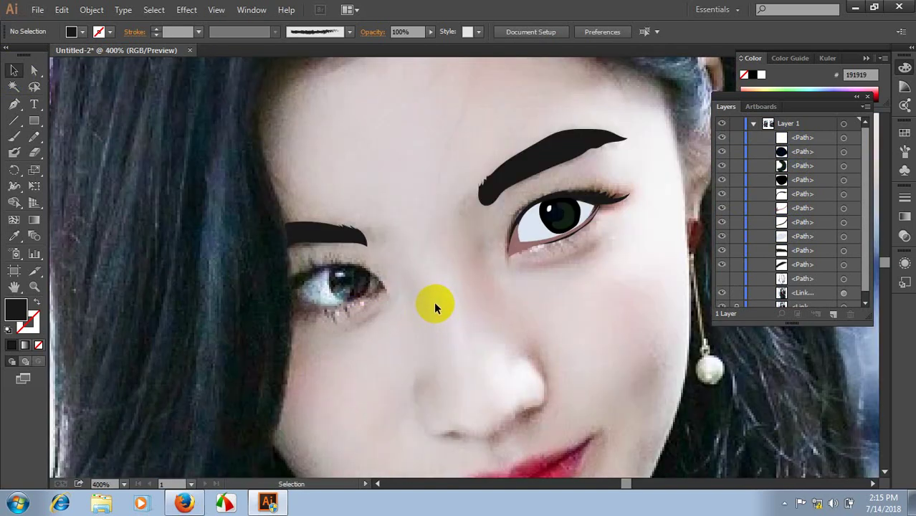
scroll(441, 299, "right", 2)
scroll(505, 271, "up", 1)
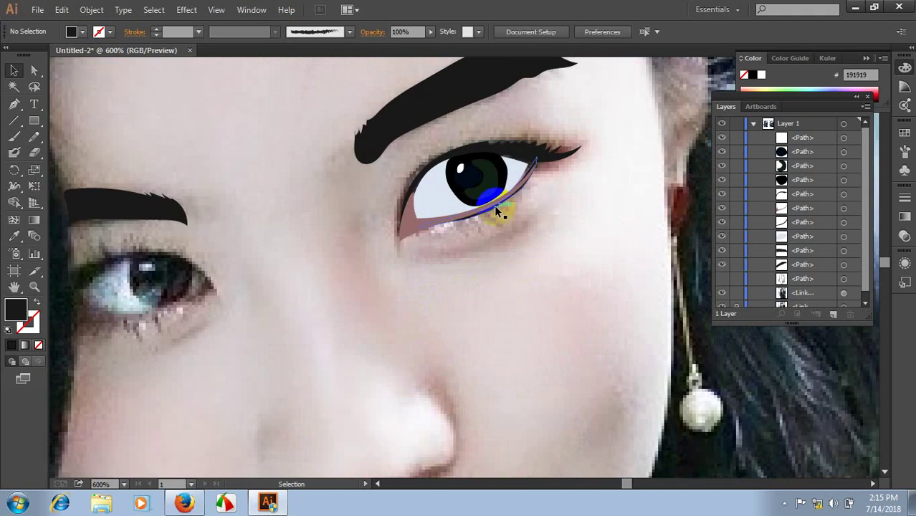
left_click(495, 205)
left_click(525, 253)
left_click(801, 139)
left_click_drag(362, 350, 459, 346)
left_click_drag(285, 370, 300, 371)
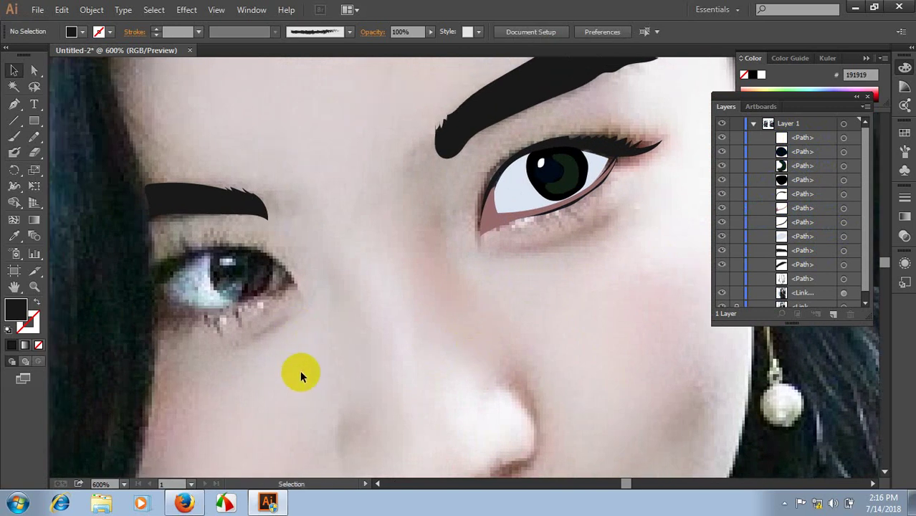
left_click(13, 106)
left_click(215, 293, "ctrl")
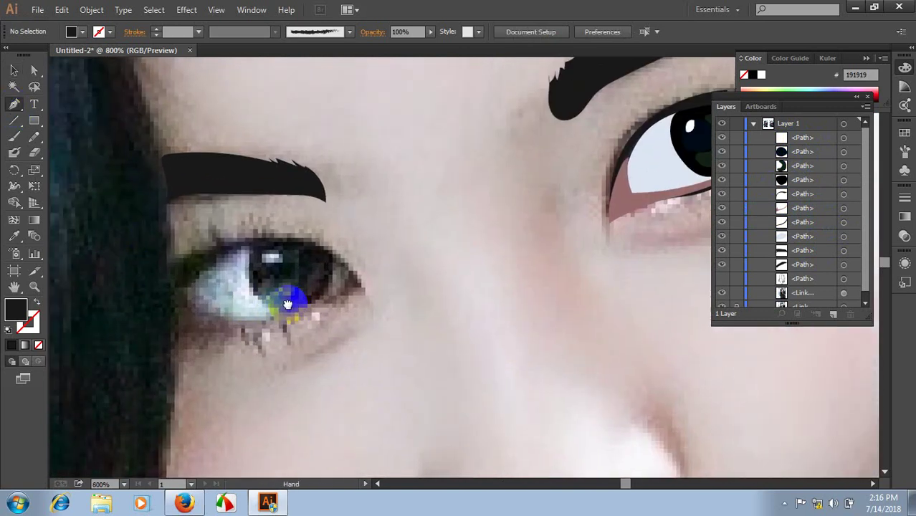
- Place Pen anchors along the left eye's upper lid to form the eyeliner shape
left_click_drag(252, 293, 291, 299)
left_click(185, 300)
left_click_drag(185, 297, 344, 306)
mouse_move(185, 283)
left_mouse_down()
mouse_move(83, 380)
mouse_move(96, 374)
left_mouse_up()
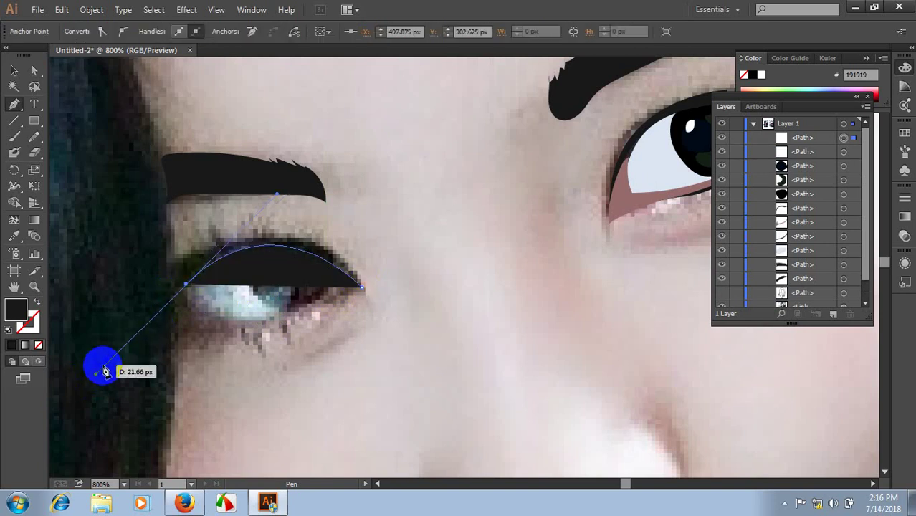
left_click(184, 286)
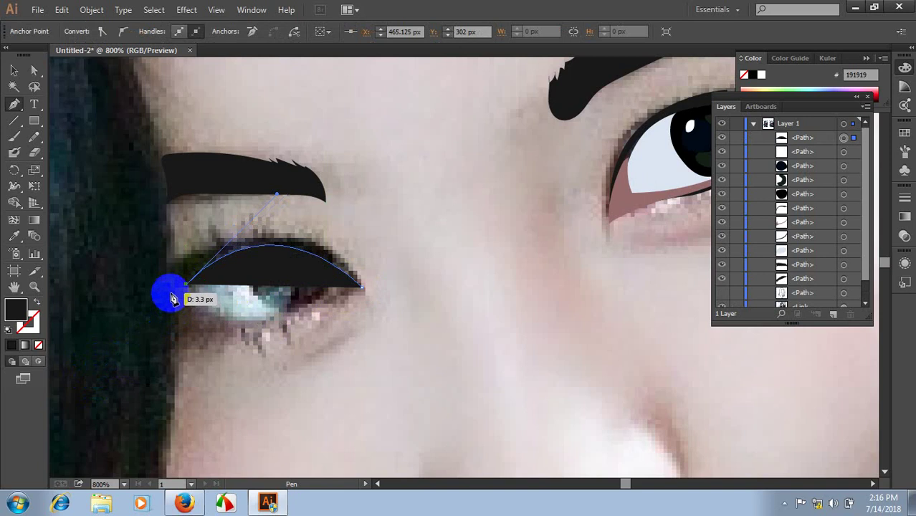
mouse_move(171, 291)
left_mouse_down()
mouse_move(224, 249)
mouse_move(187, 260)
left_mouse_up()
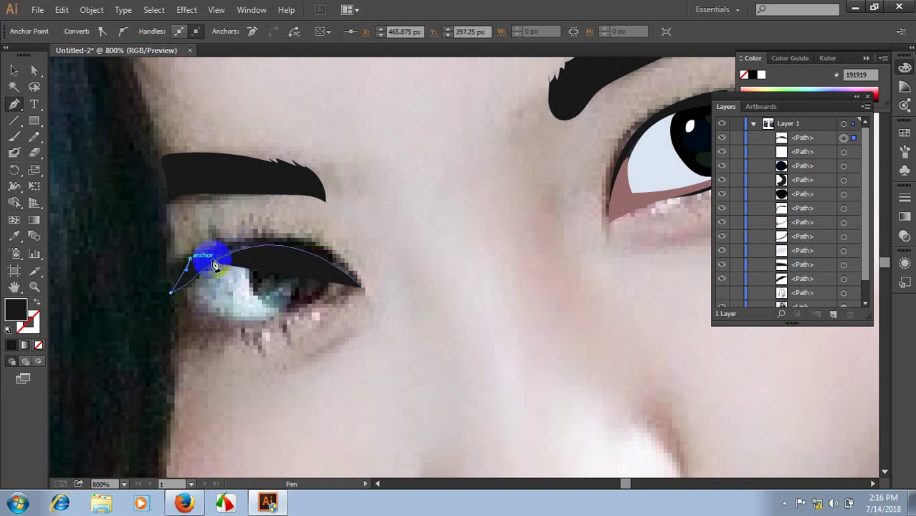
left_click_drag(354, 284, 378, 327)
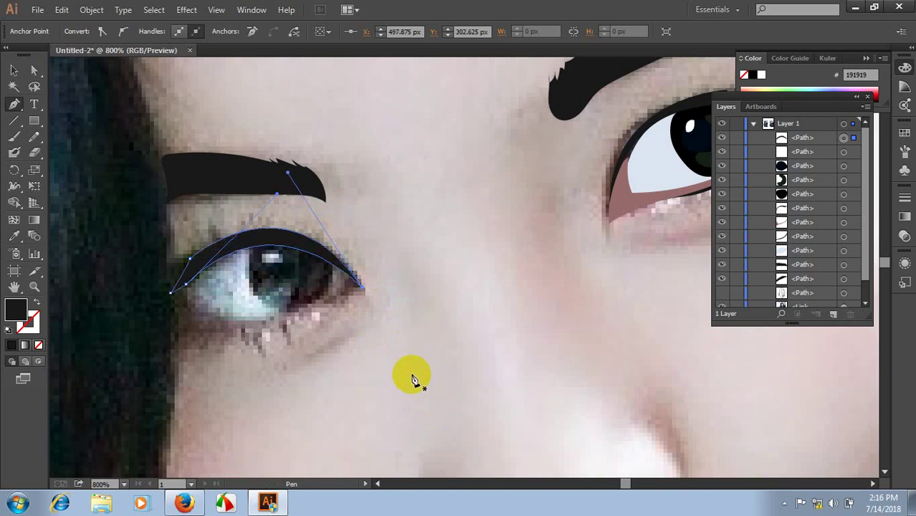
- Reshape the eyeliner to hug the upper lid with spiky lash points
scroll(377, 358, "down", 1)
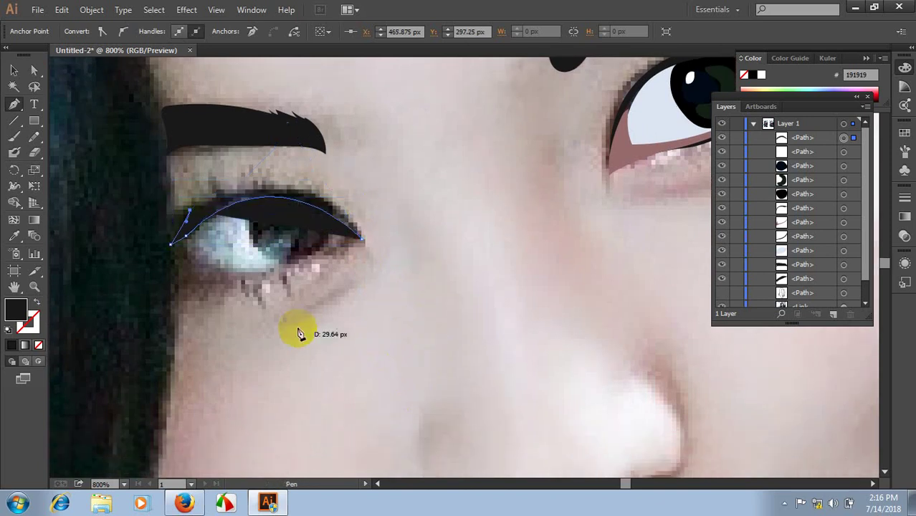
left_click_drag(205, 206, 214, 189)
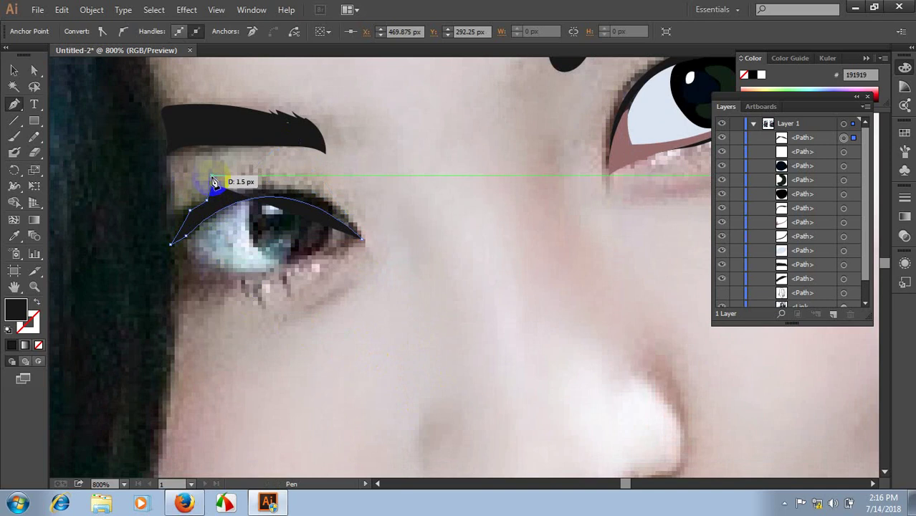
mouse_move(213, 188)
left_mouse_down()
mouse_move(298, 199)
mouse_move(363, 242)
mouse_move(370, 263)
left_mouse_up()
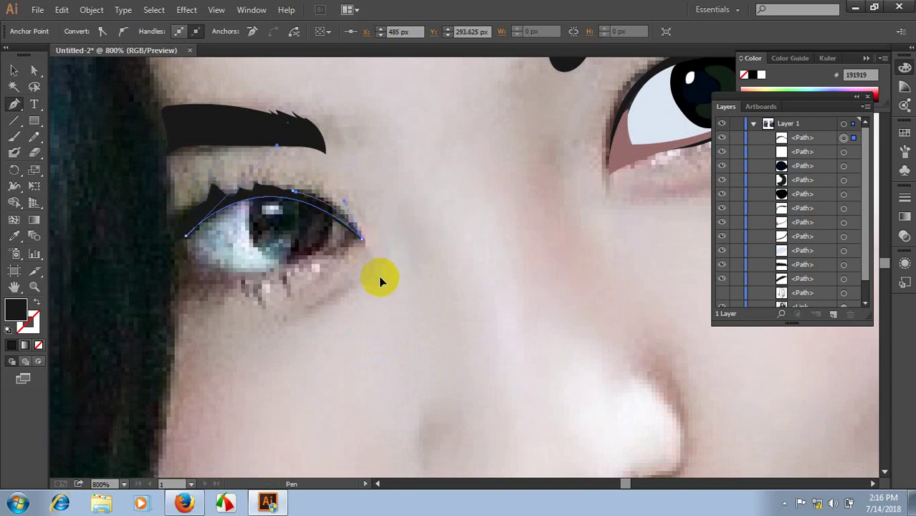
scroll(368, 262, "down", 2)
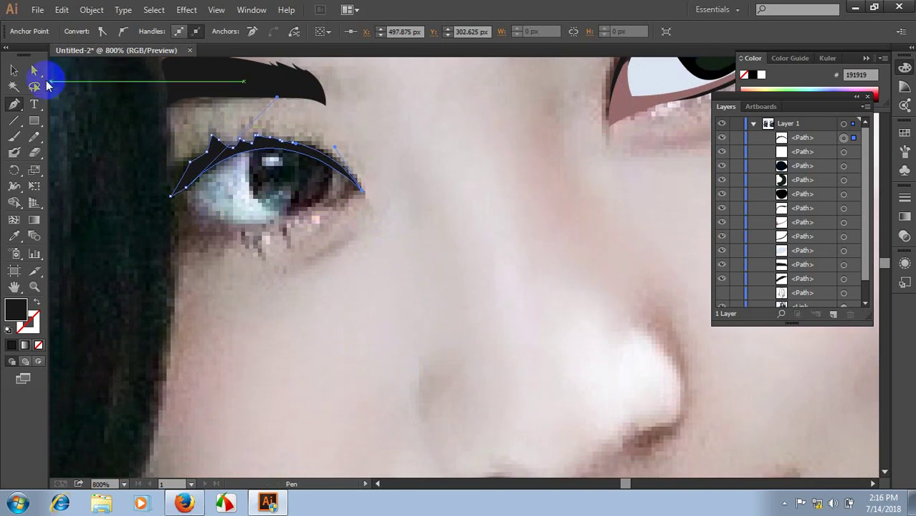
left_click(13, 69)
left_click(395, 328)
- Start a new Pen path at the left eye's corner
left_click_drag(395, 328, 450, 349)
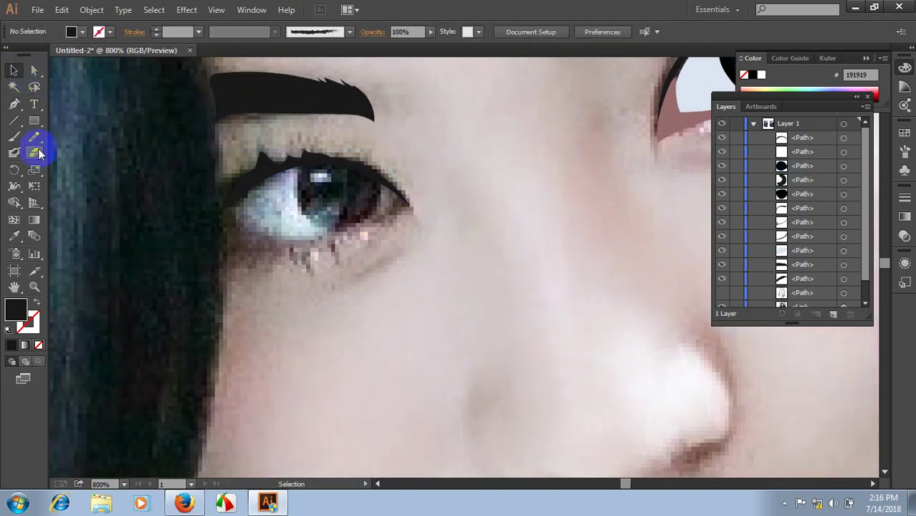
left_click(15, 104)
left_click(233, 229)
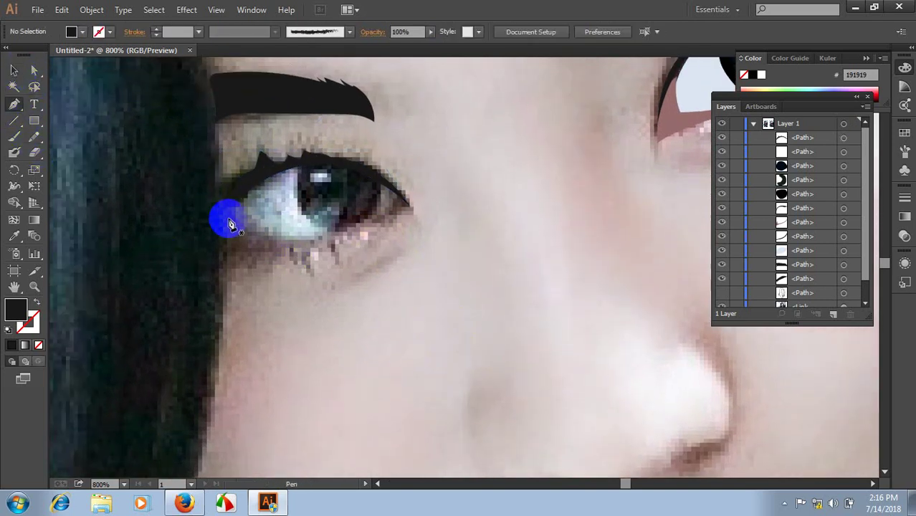
left_click(231, 213)
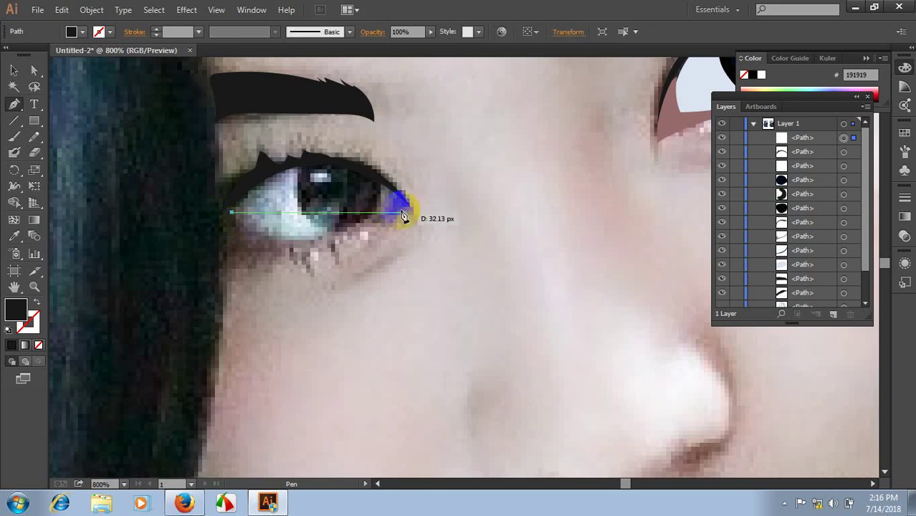
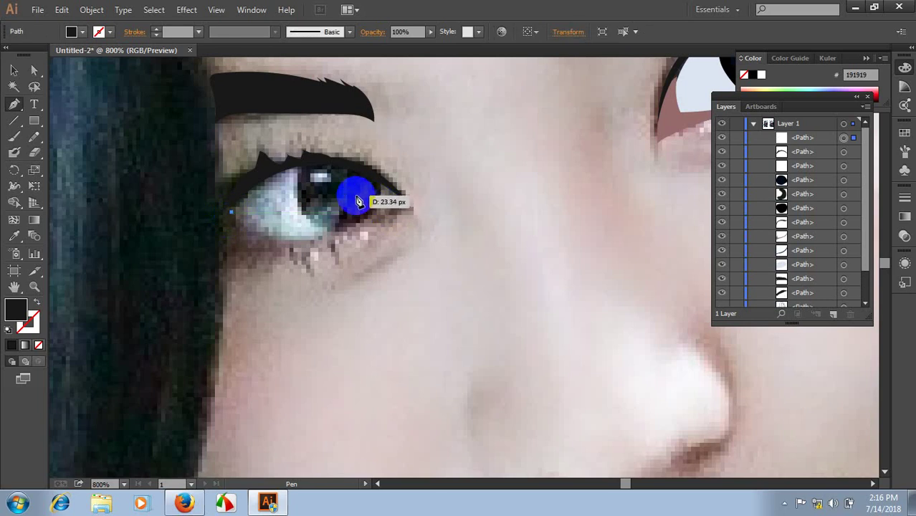
- Trace a closed Pen outline around the left eye, following both eyelids
left_click_drag(374, 207, 446, 141)
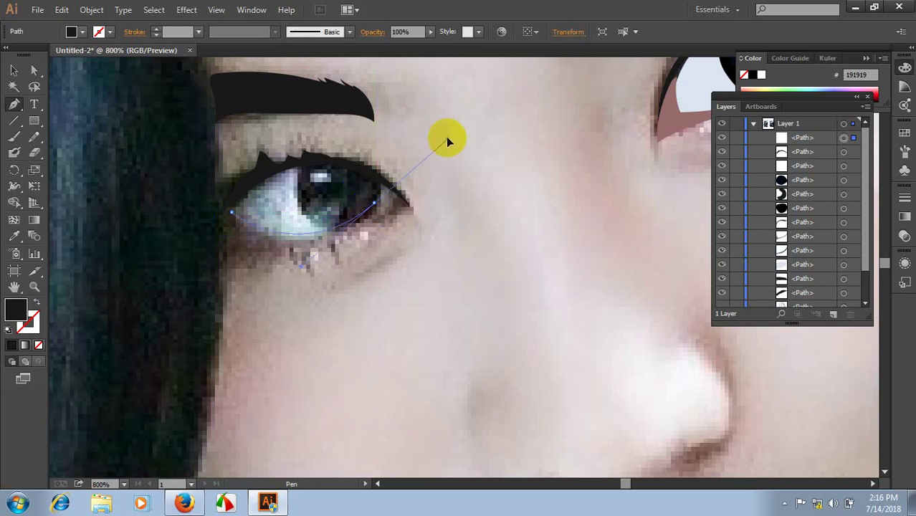
left_click(376, 208)
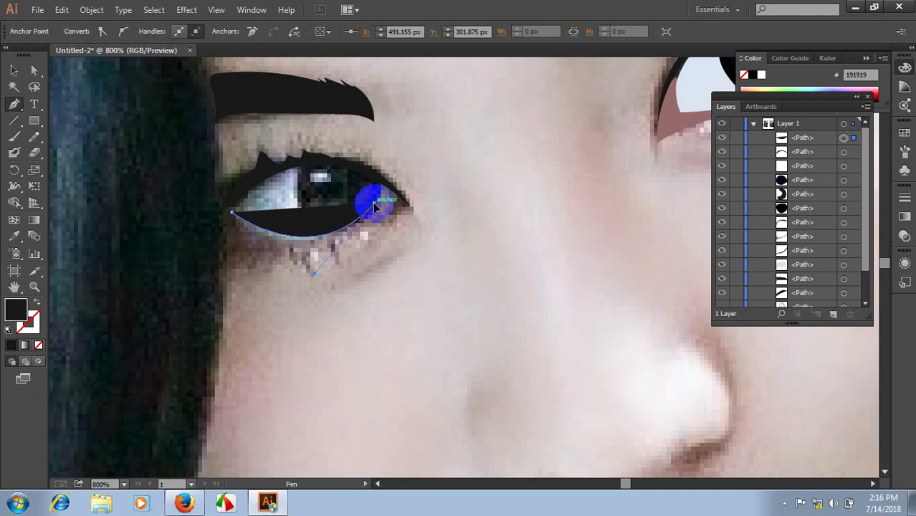
left_click(236, 211)
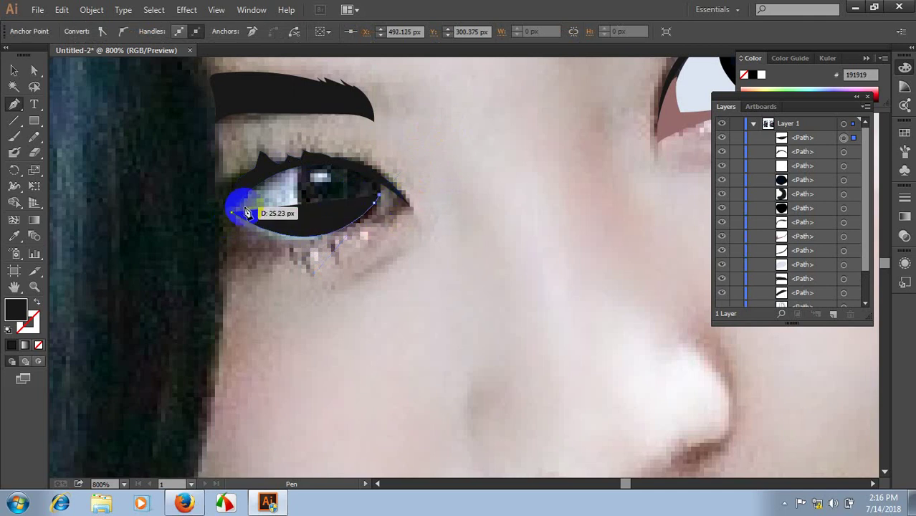
left_click_drag(245, 213, 225, 231)
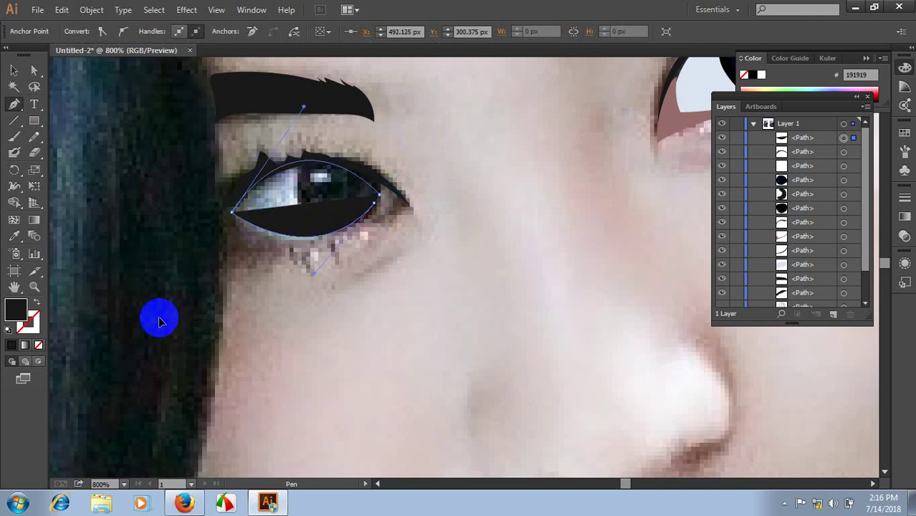
left_click_drag(159, 321, 156, 308)
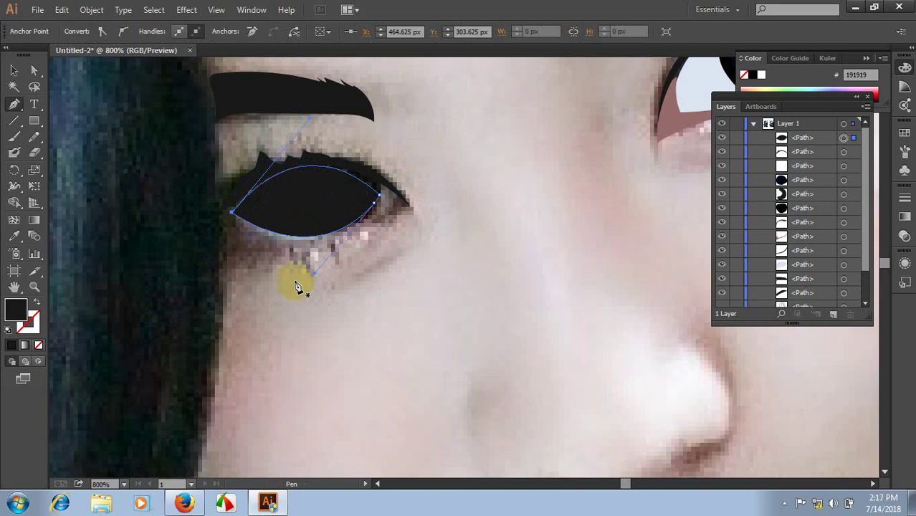
- Fill the left eye shape with the right eye's pale blue-white, then deselect
scroll(299, 283, "down", 1)
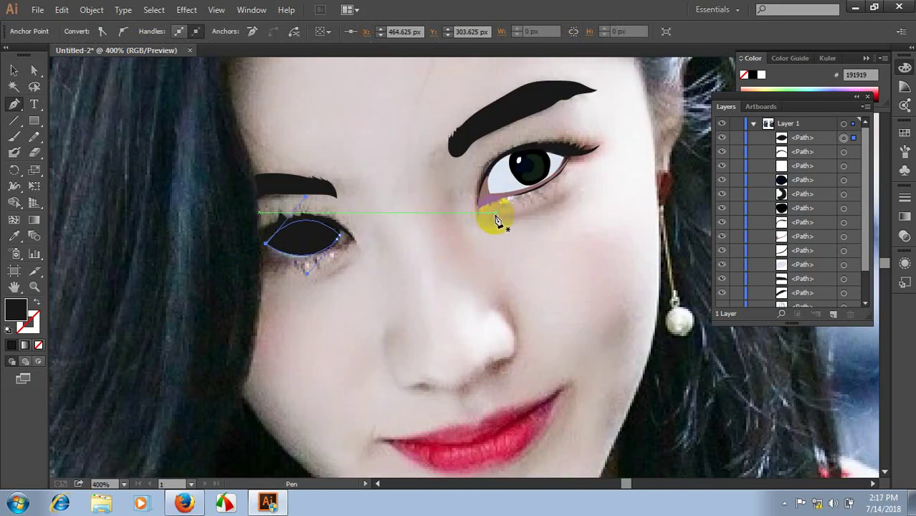
key("i")
left_click(502, 175)
left_click(13, 69)
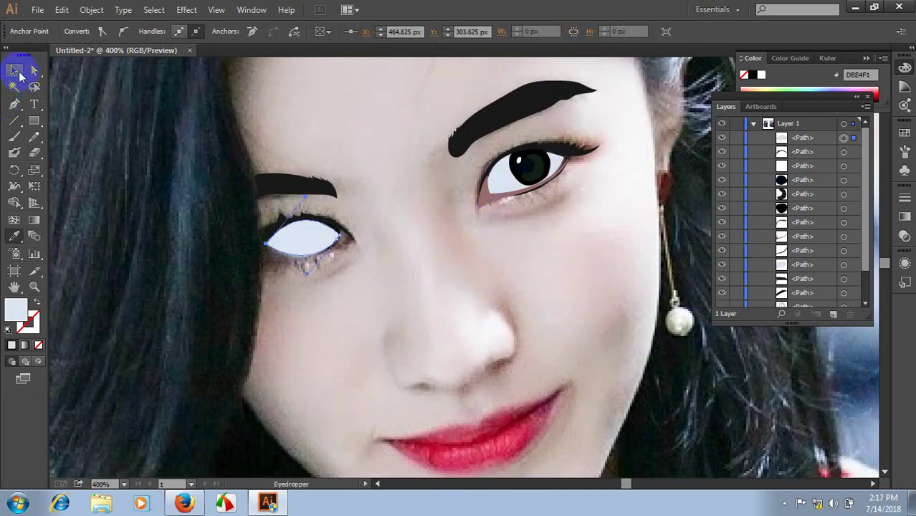
left_click(456, 273)
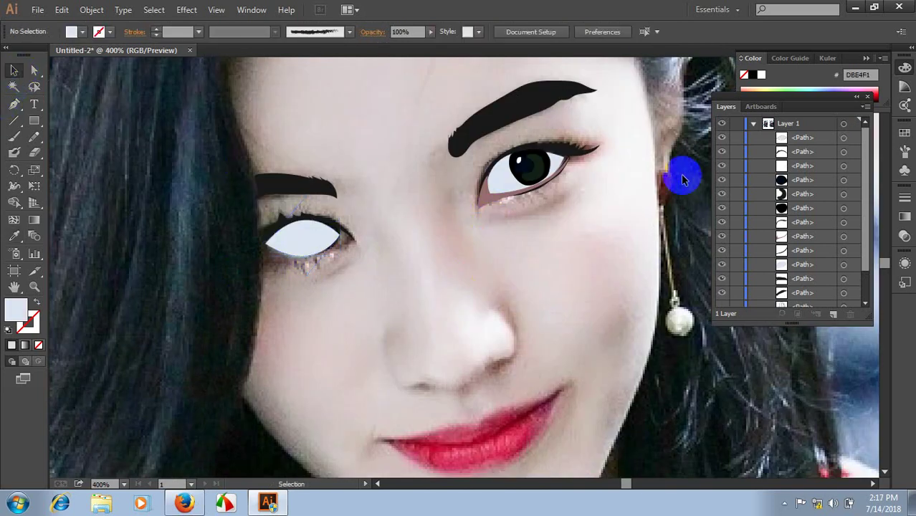
- Hide the eye white and draw the left eyelid outline with the Pencil
left_click(722, 138)
scroll(336, 304, "up", 1)
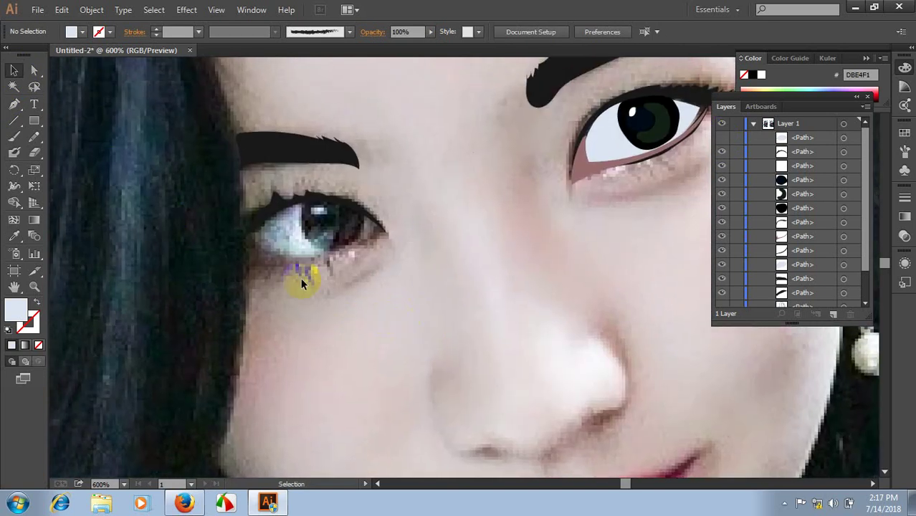
left_click(34, 136)
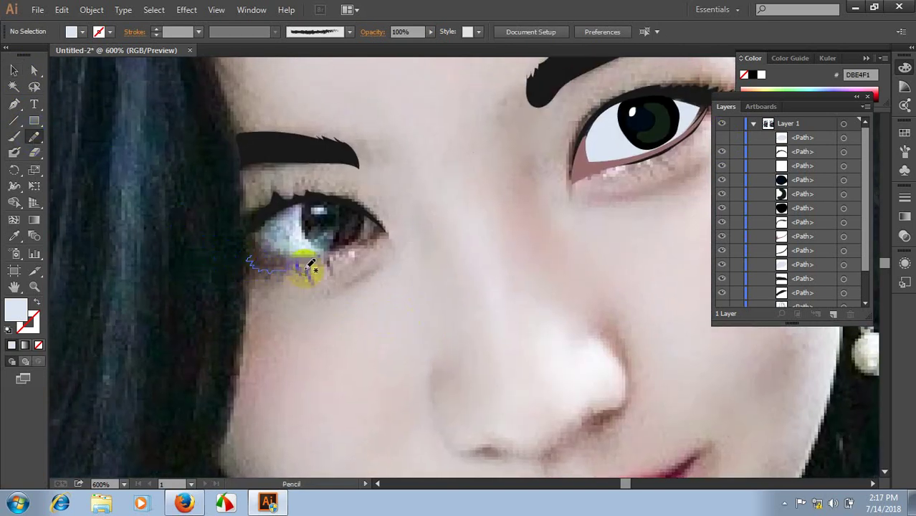
left_click_drag(342, 260, 369, 245)
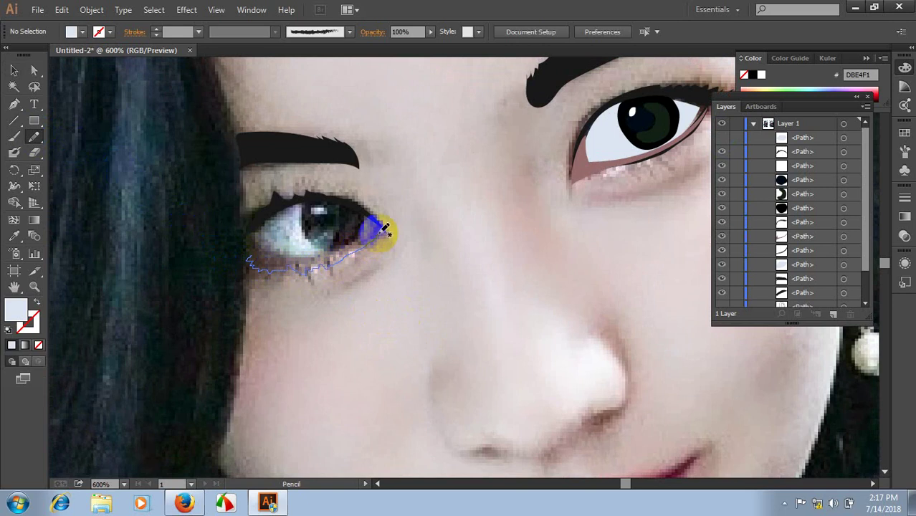
mouse_move(366, 208)
left_mouse_down()
mouse_move(327, 239)
mouse_move(256, 249)
mouse_move(334, 256)
mouse_move(362, 223)
left_mouse_up()
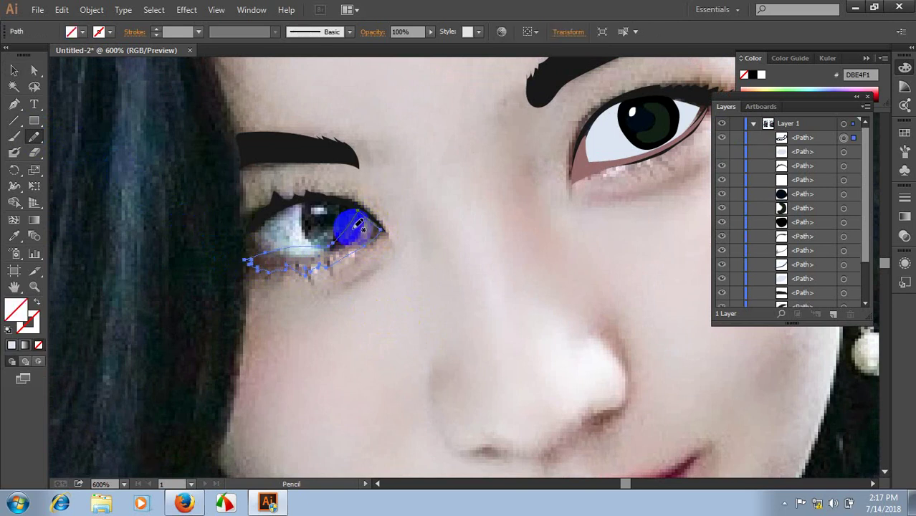
- Fill the eyelid with grey 383838 and move it beneath the eye white in Layers
key("i")
left_click(276, 205)
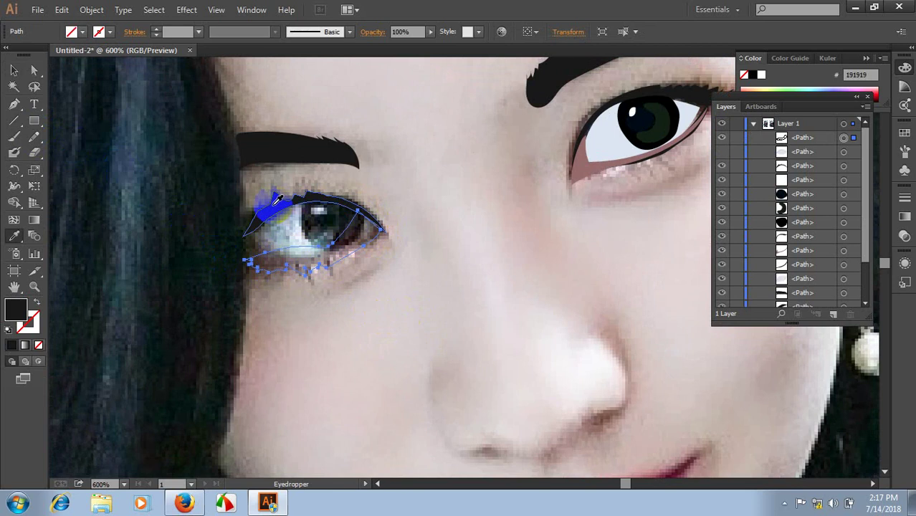
double_click(22, 311)
left_click(281, 293)
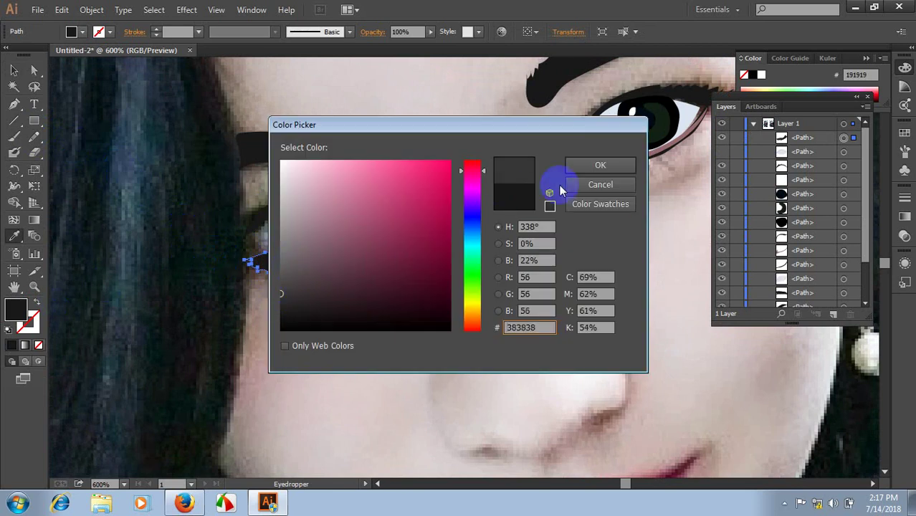
left_click(600, 165)
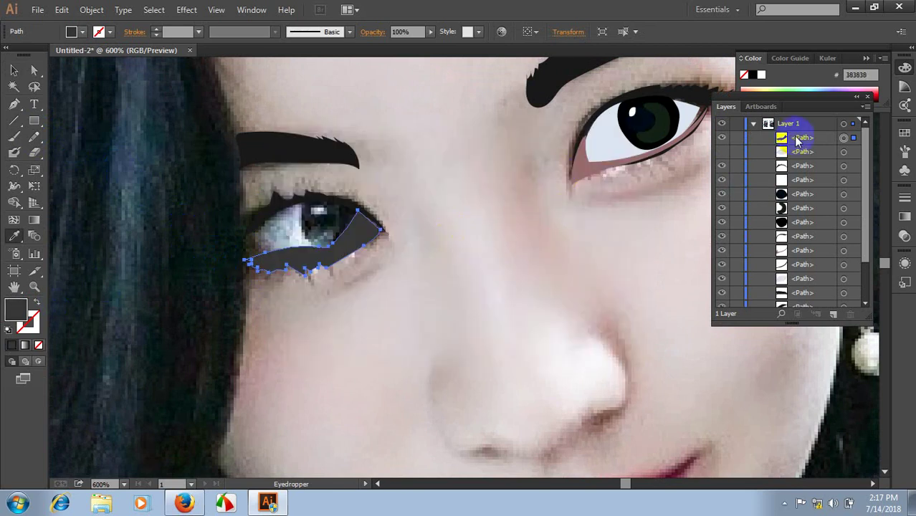
left_click_drag(800, 136, 799, 168)
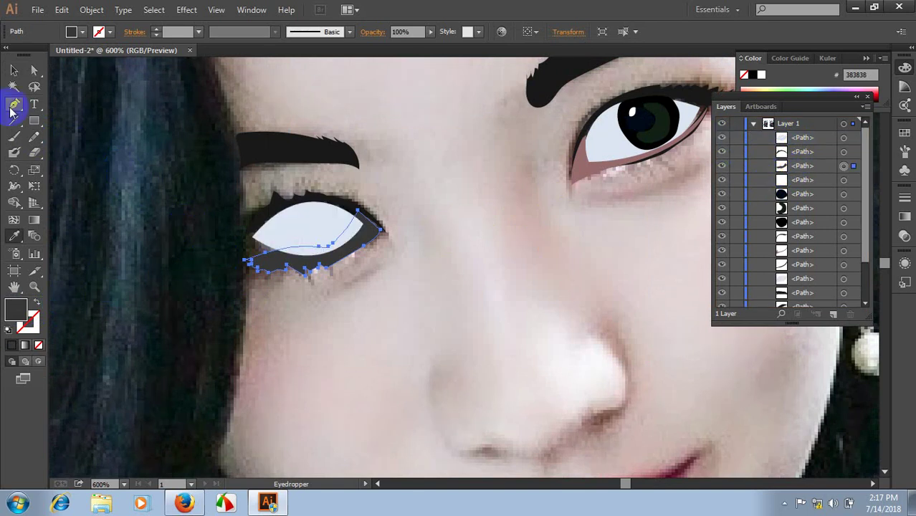
left_click(451, 170)
- Hide the left eye's white and grey eyelid shapes in the Layers panel
scroll(402, 239, "up", 1)
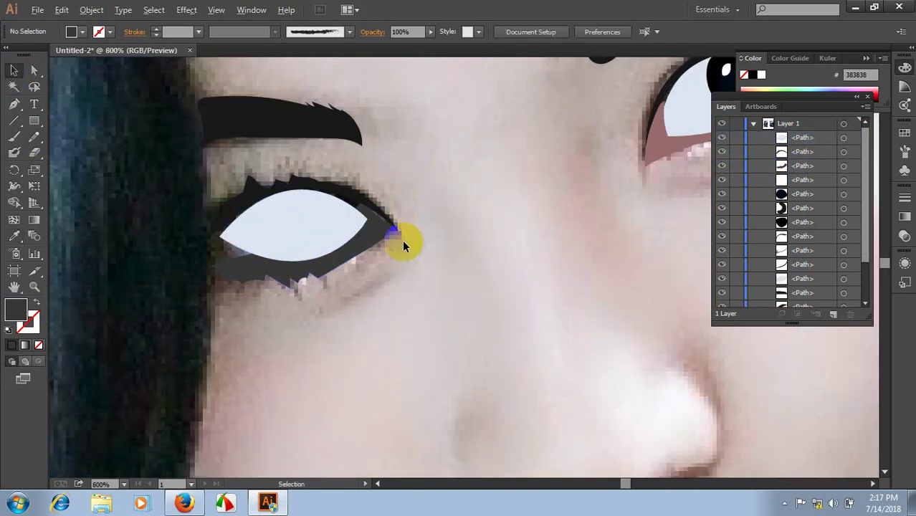
left_click(358, 280)
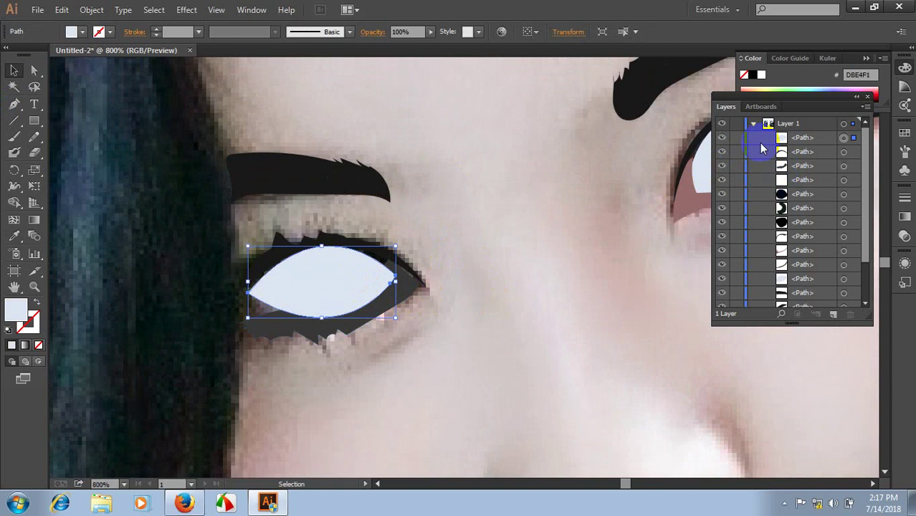
left_click(722, 139)
scroll(388, 269, "up", 1)
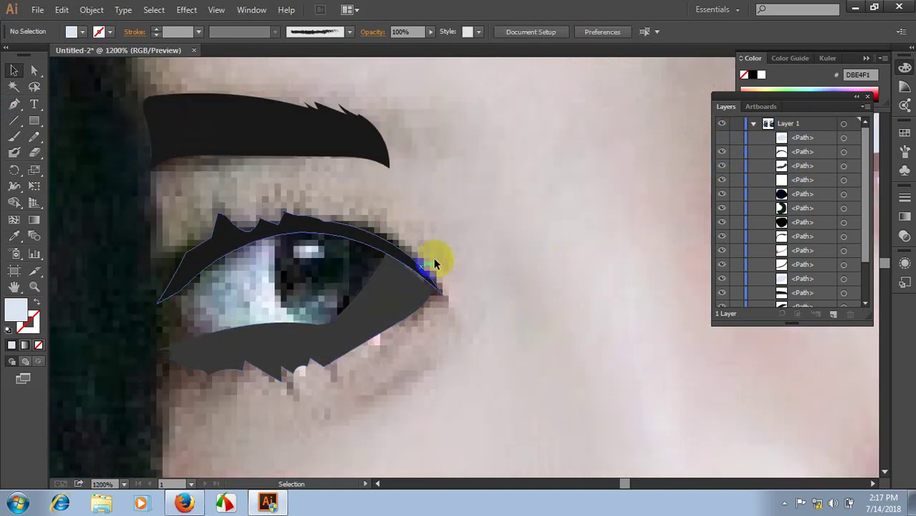
left_click(33, 137)
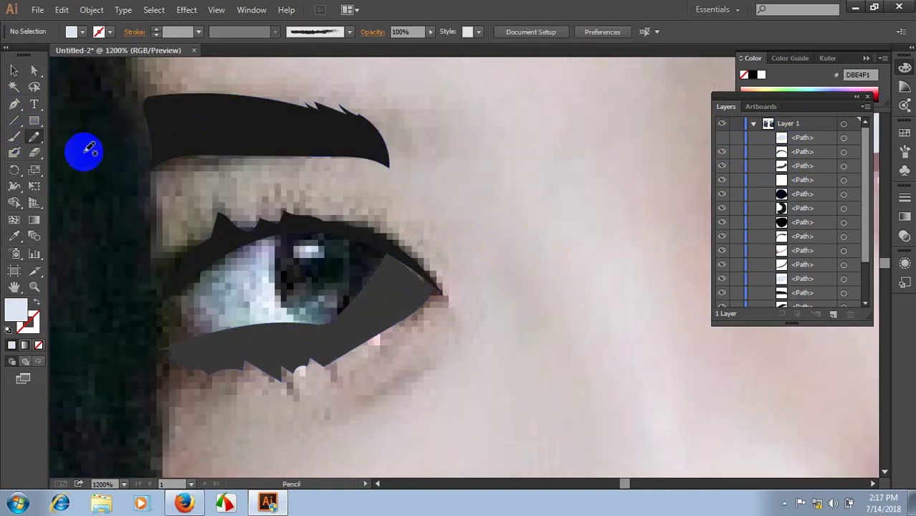
scroll(294, 229, "down", 1)
scroll(309, 211, "down", 1)
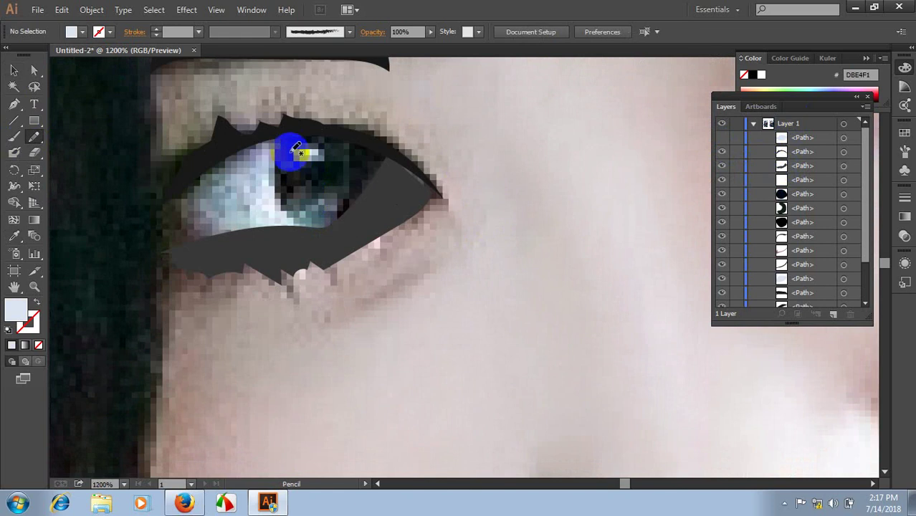
left_click(15, 71)
left_click(364, 206)
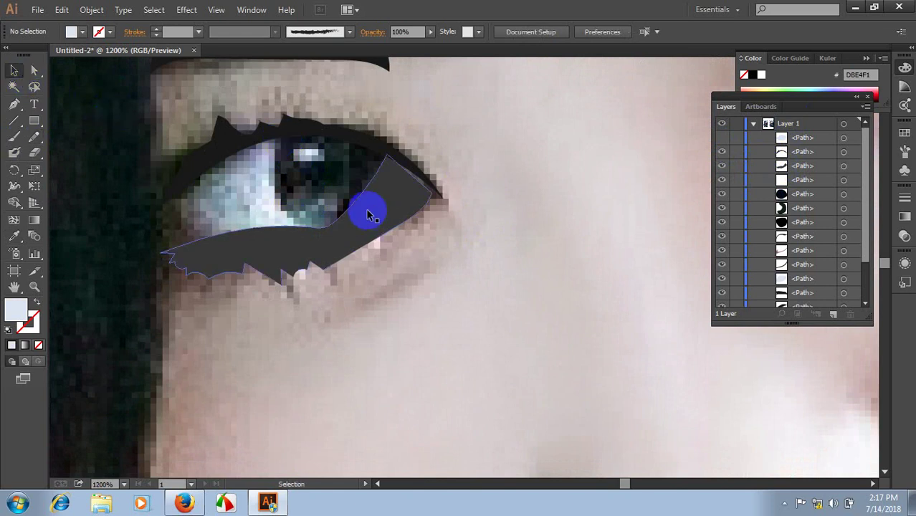
left_click(723, 181)
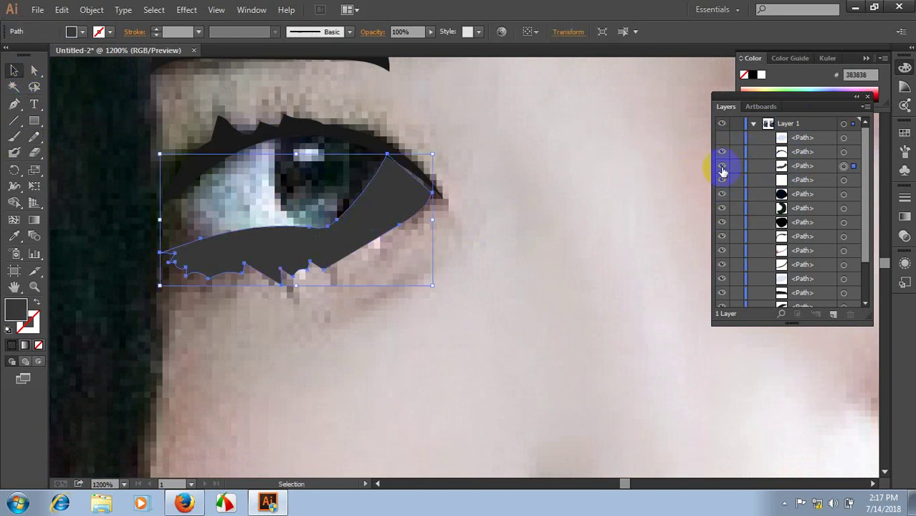
left_click(722, 170)
- Trace the left iris outline with the Pencil tool
left_click(34, 138)
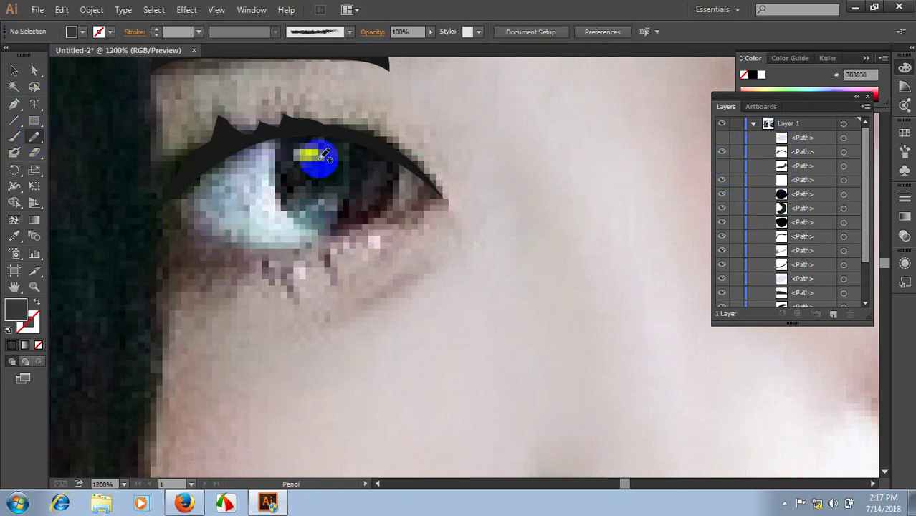
mouse_move(282, 137)
left_mouse_down()
mouse_move(276, 183)
mouse_move(285, 207)
left_mouse_up()
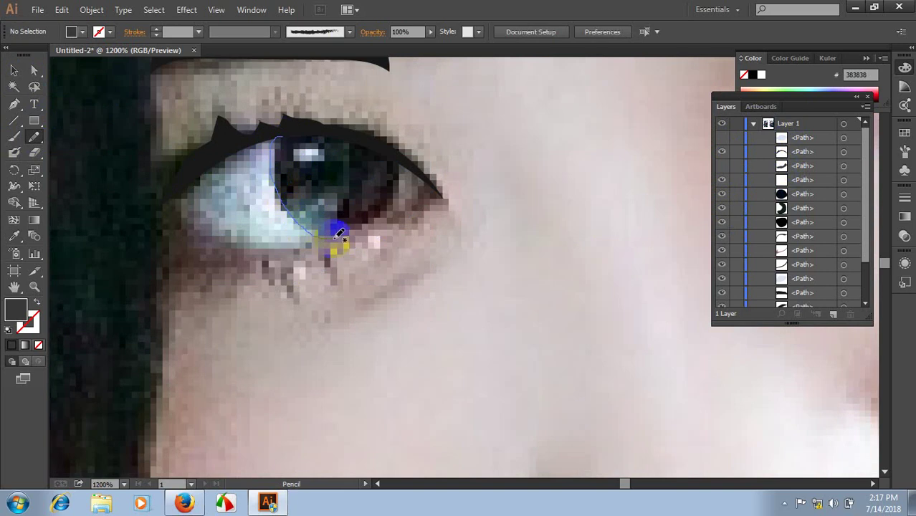
mouse_move(360, 226)
left_mouse_down()
mouse_move(393, 194)
mouse_move(389, 147)
mouse_move(286, 127)
left_mouse_up()
key("ctrl+minus")
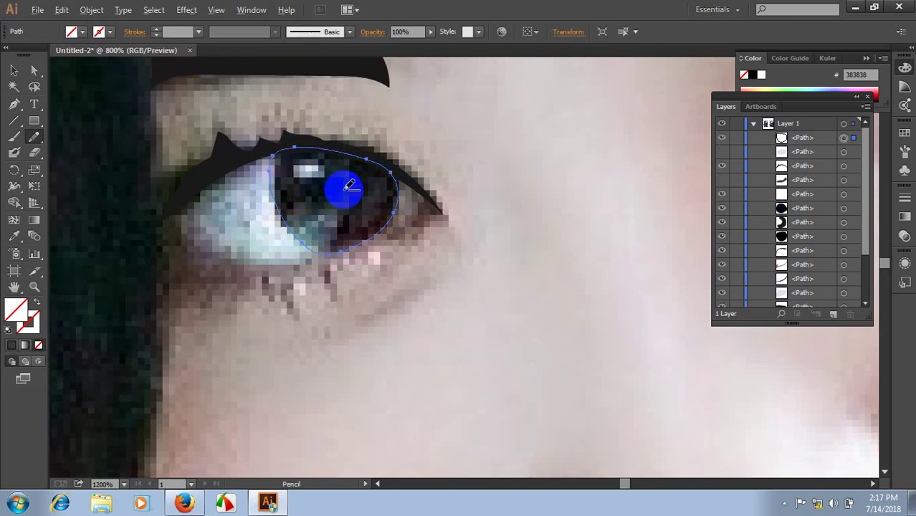
mouse_move(343, 188)
left_mouse_down()
mouse_move(431, 189)
mouse_move(345, 228)
left_mouse_up()
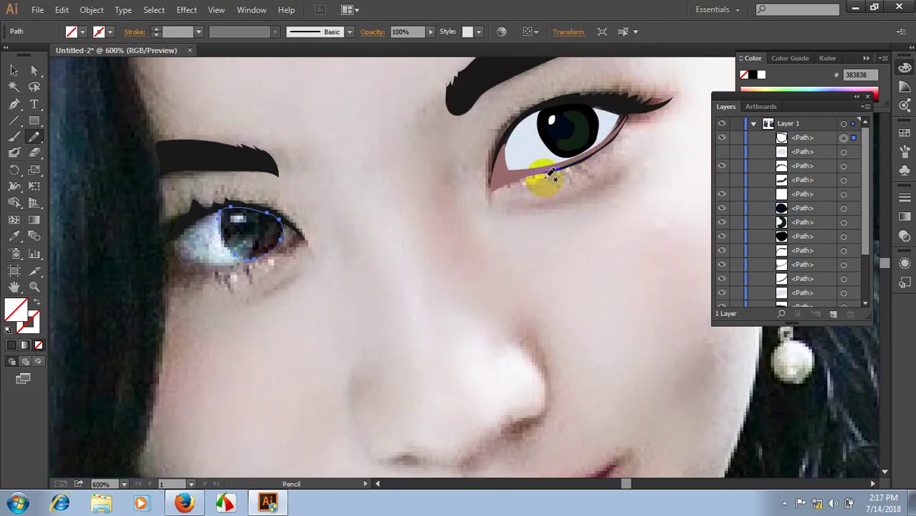
left_click_drag(573, 128, 606, 119)
- Fill the iris with the right pupil's black, then hide it
key("i")
left_click(600, 115)
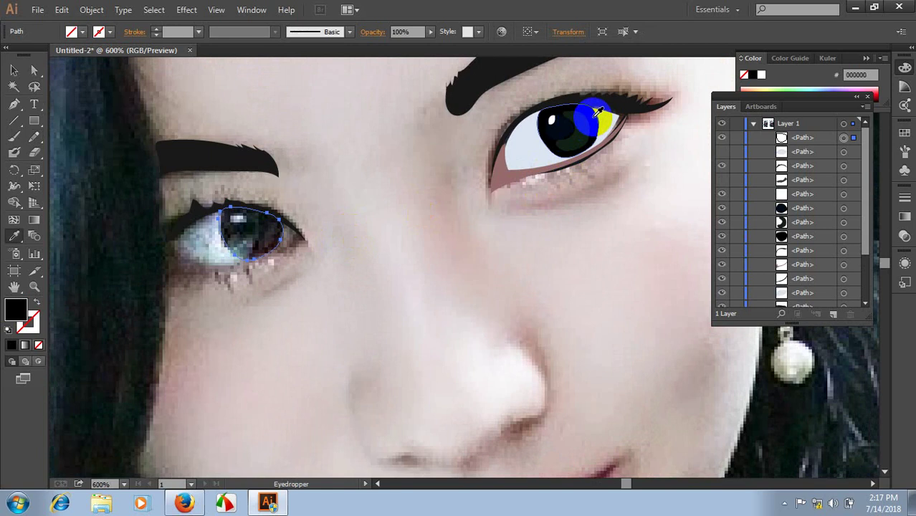
left_click(13, 70)
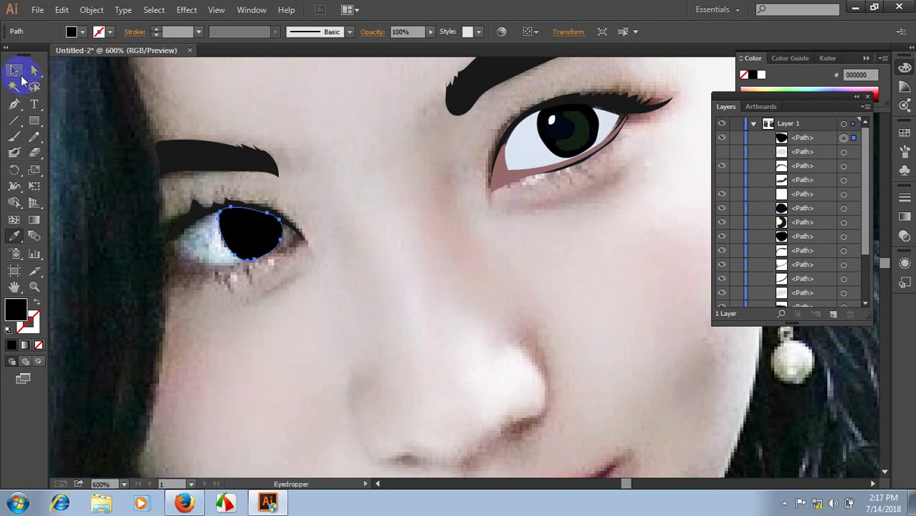
left_click(723, 138)
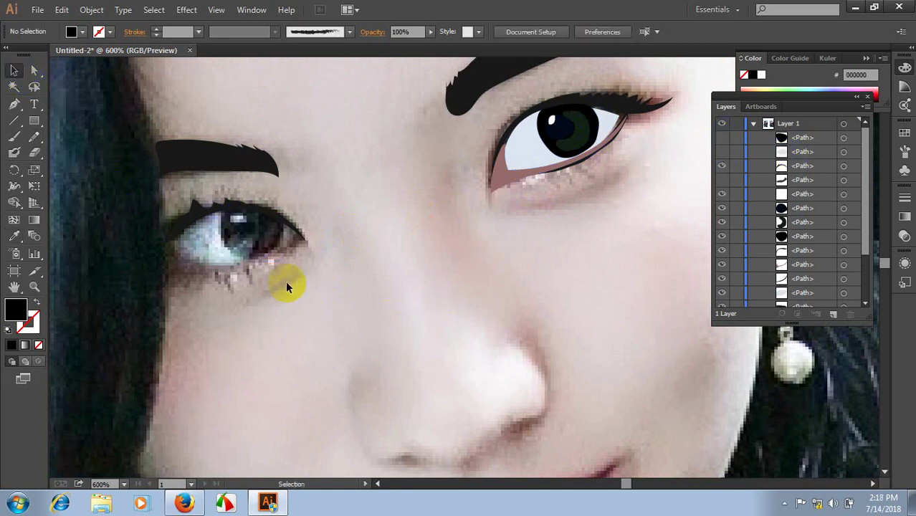
- Trace the left iris with the Pencil and fill it with a sampled dark colour
scroll(272, 260, "up", 1)
scroll(445, 265, "up", 2)
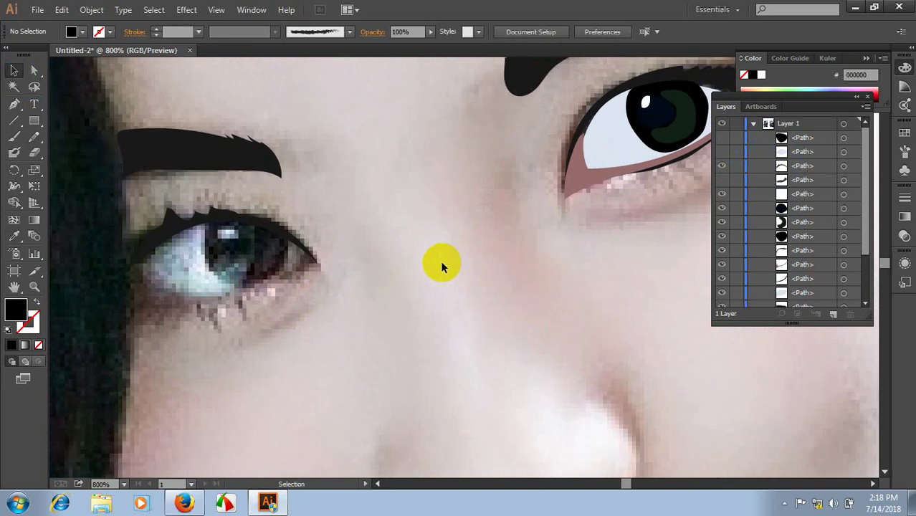
scroll(293, 255, "up", 1)
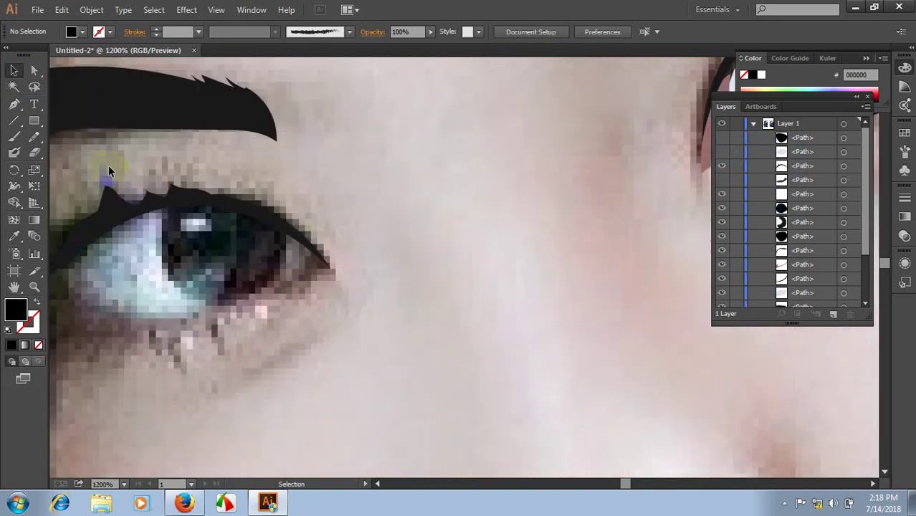
left_click(34, 136)
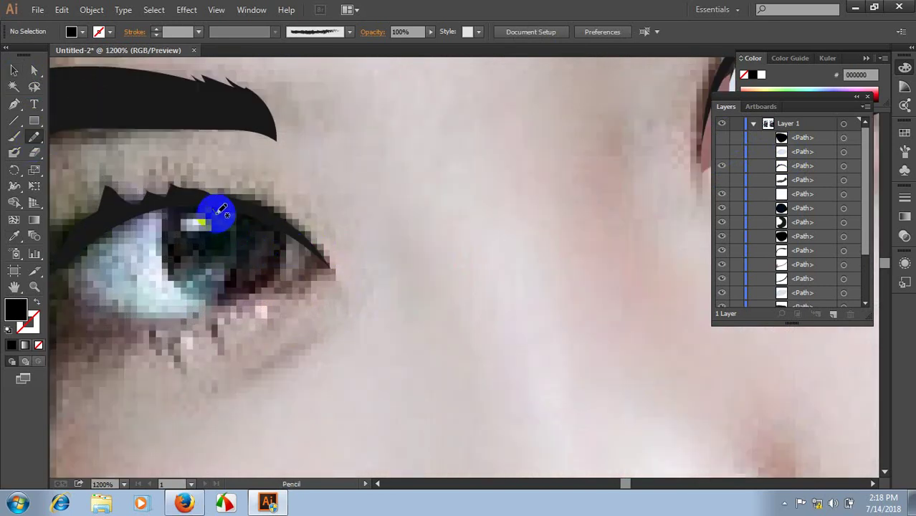
left_click_drag(218, 213, 224, 244)
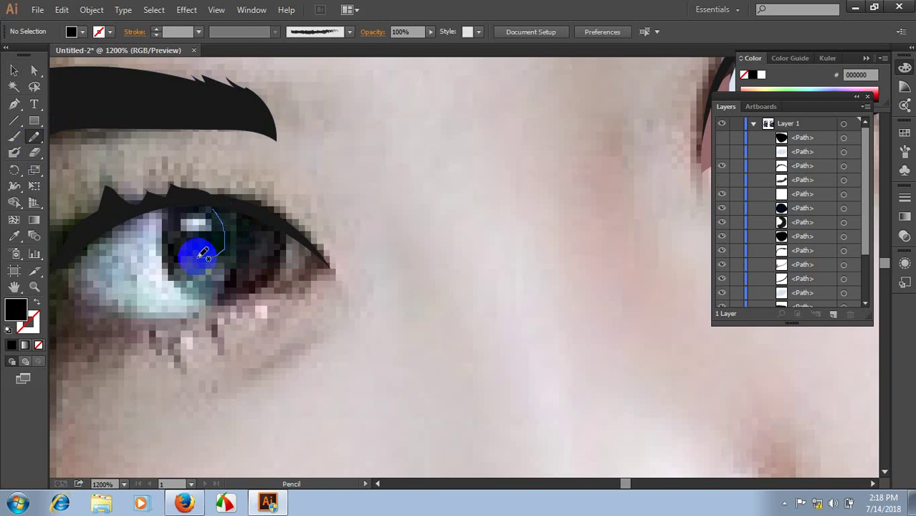
mouse_move(217, 281)
left_mouse_down()
mouse_move(257, 264)
mouse_move(259, 224)
mouse_move(223, 207)
mouse_move(233, 215)
left_mouse_up()
scroll(302, 233, "down", 1)
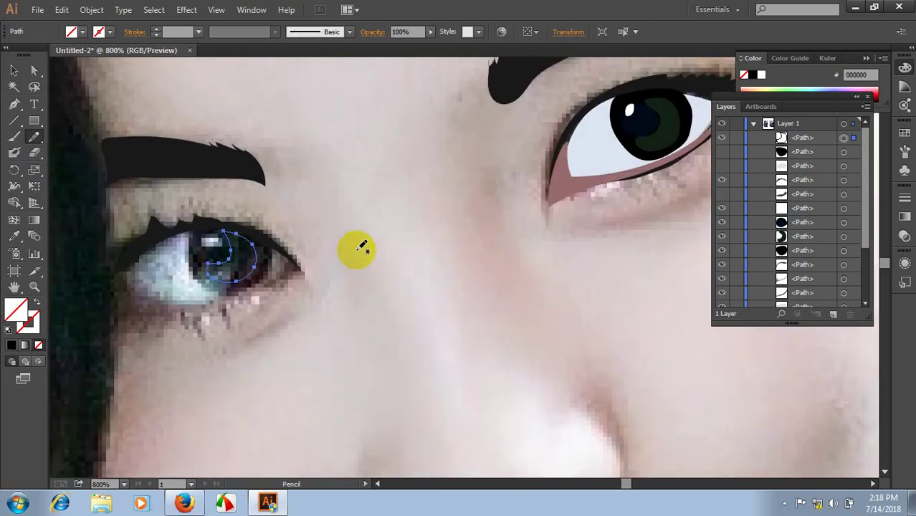
key("i")
left_click(643, 157)
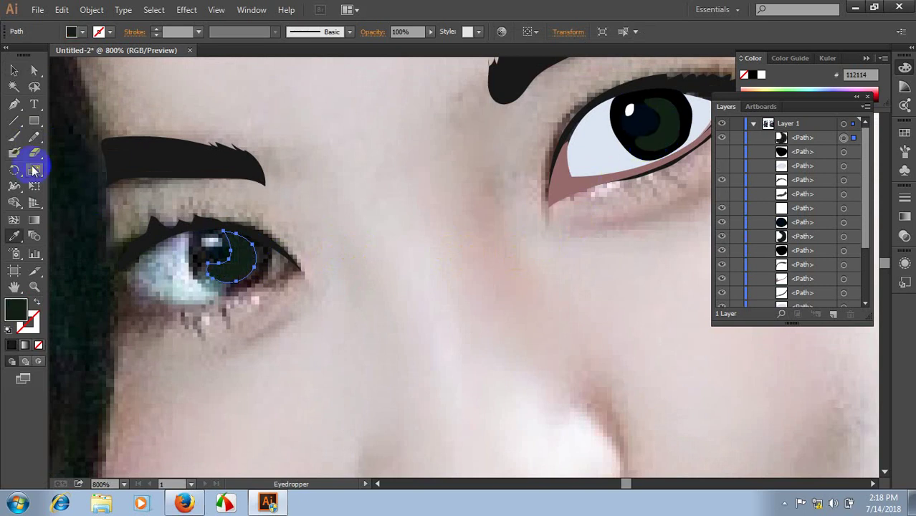
left_click(14, 70)
left_click(219, 158)
- Draw the pupil inside the iris and fill it with the other pupil's dark green
left_click(38, 139)
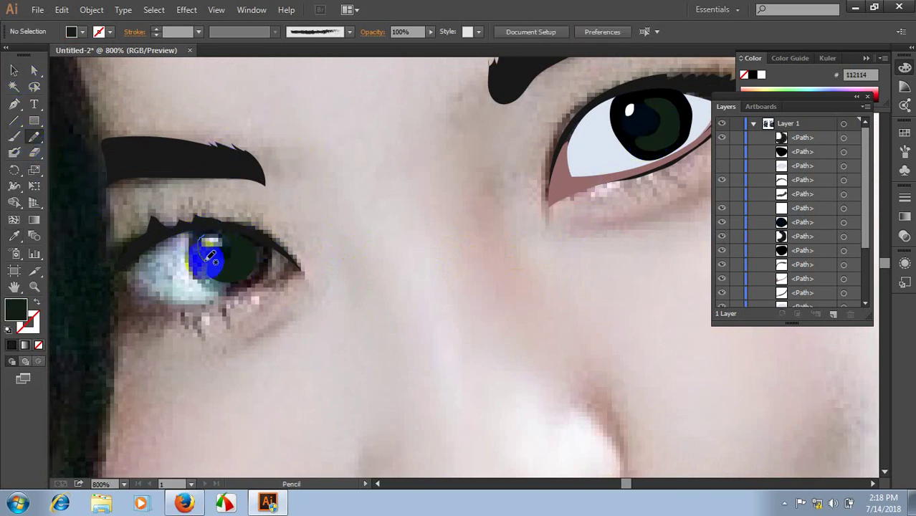
mouse_move(210, 255)
left_mouse_down()
mouse_move(229, 251)
mouse_move(226, 235)
mouse_move(212, 235)
left_mouse_up()
left_click_drag(628, 106, 625, 133)
key("i")
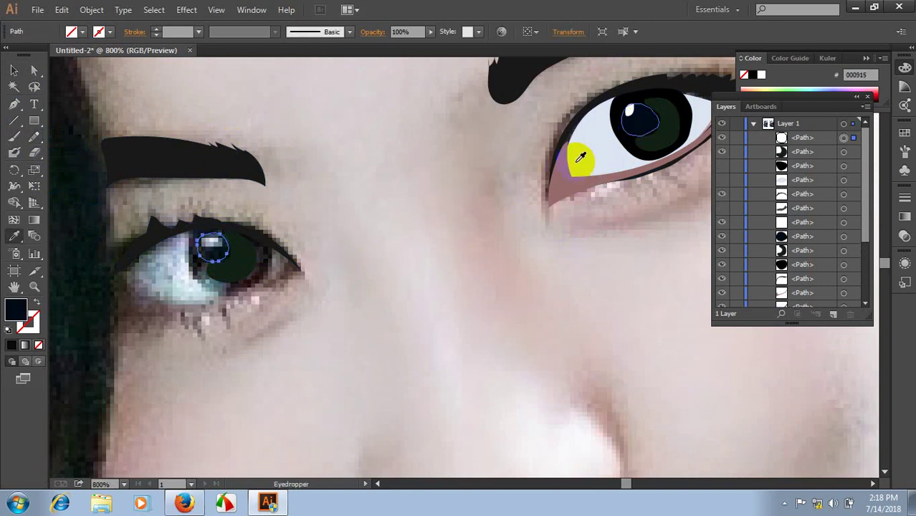
left_click(577, 161)
left_click(14, 70)
left_click(300, 177)
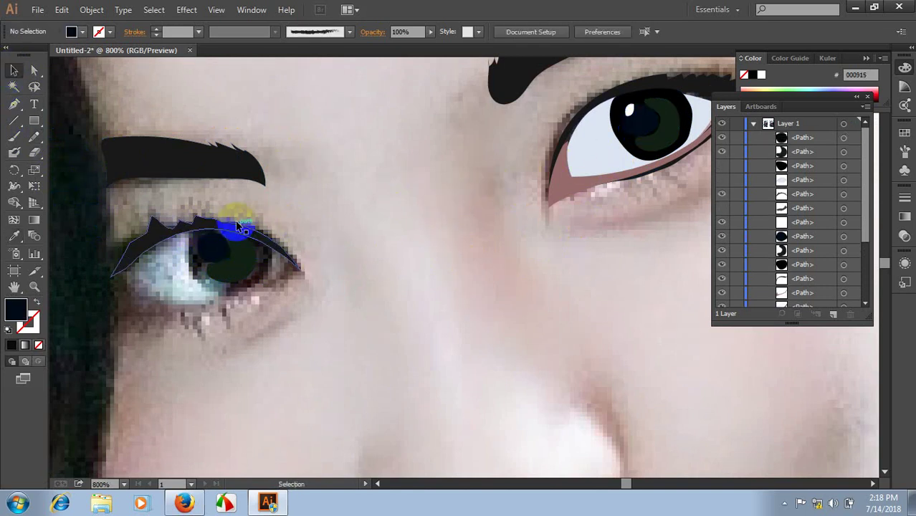
- Draw a small white catchlight shape on the pupil
left_click(233, 215, "ctrl")
left_click(32, 140)
left_click_drag(169, 237, 174, 256)
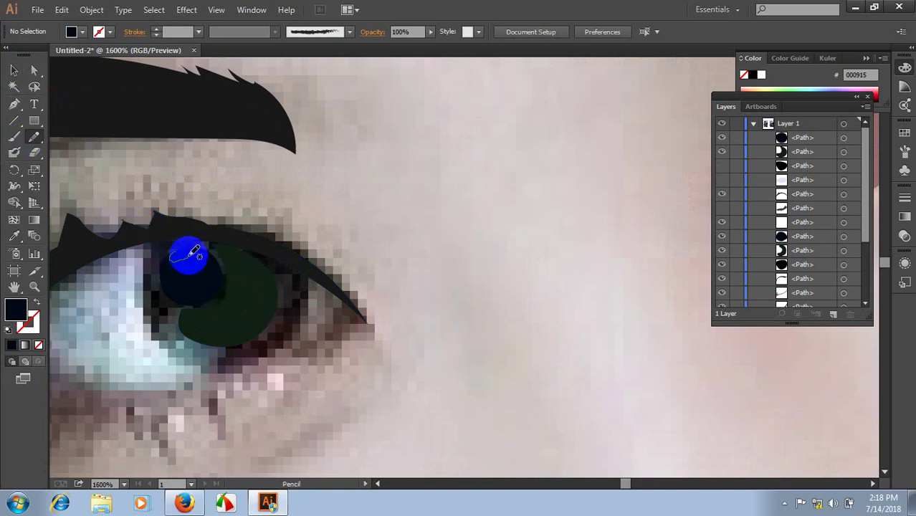
left_click_drag(194, 252, 177, 251)
left_click(761, 74)
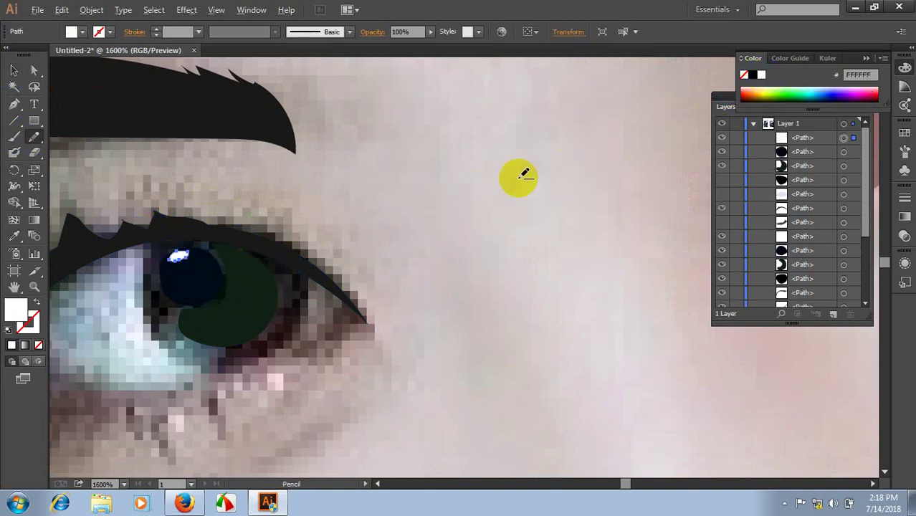
- Show the hidden eye-white shape again and deselect to review the eye
scroll(519, 176, "down", 2)
left_click(722, 193)
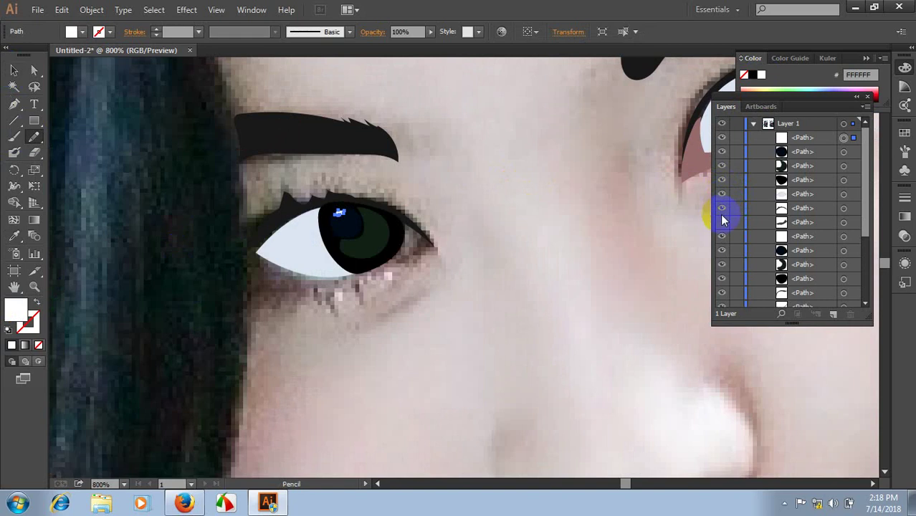
scroll(617, 247, "down", 1)
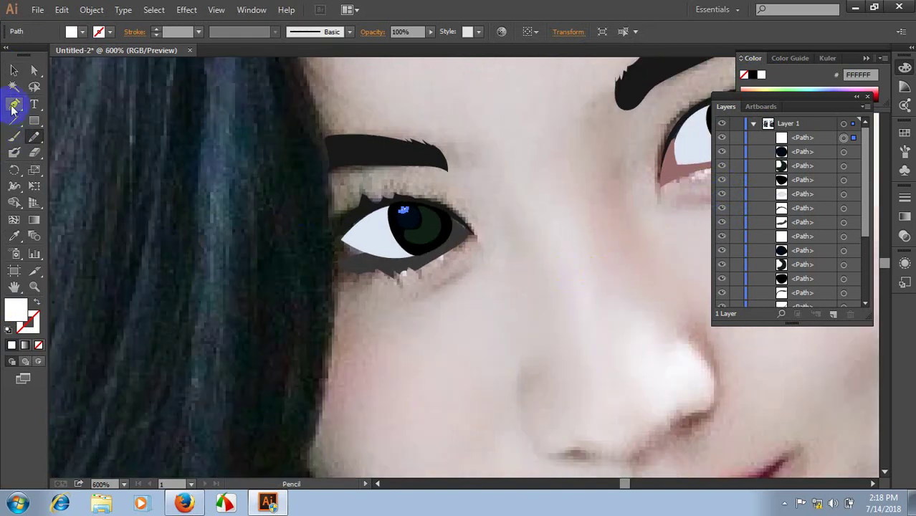
left_click(14, 71)
left_click(535, 193)
scroll(376, 248, "up", 1)
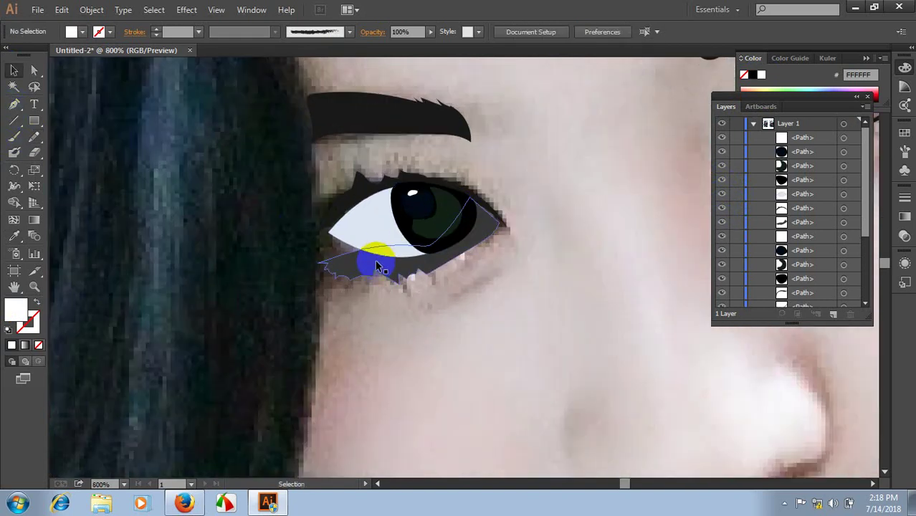
scroll(516, 309, "down", 1)
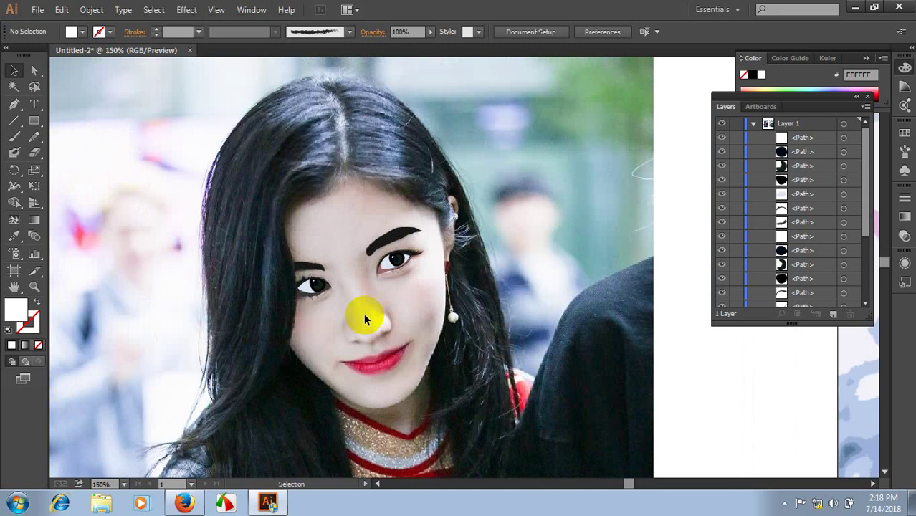
scroll(365, 314, "down", 1)
scroll(367, 310, "up", 1)
scroll(357, 273, "up", 1)
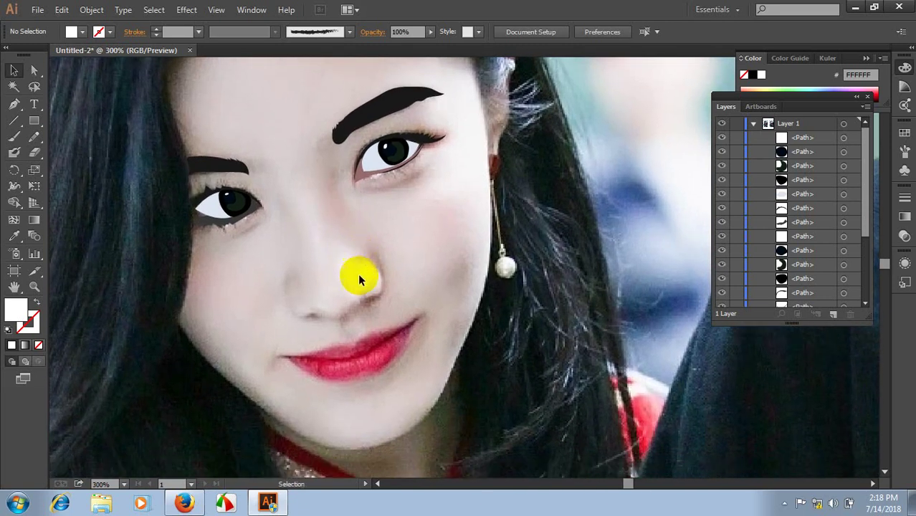
scroll(356, 272, "down", 1)
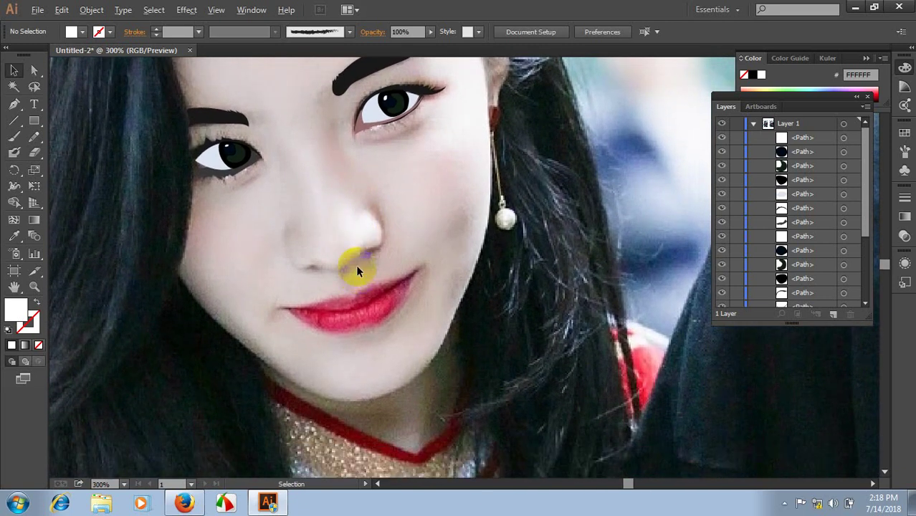
scroll(356, 265, "up", 1)
scroll(376, 300, "up", 1)
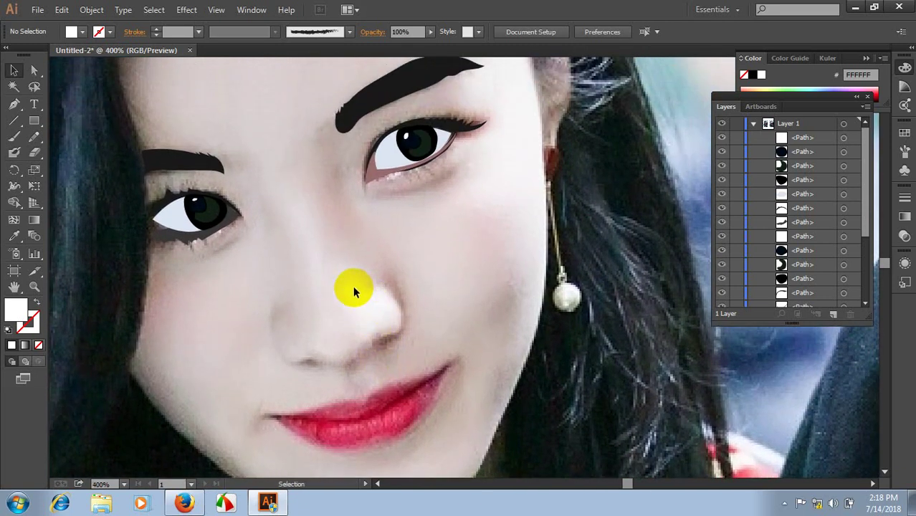
scroll(351, 287, "down", 1)
scroll(349, 289, "up", 1)
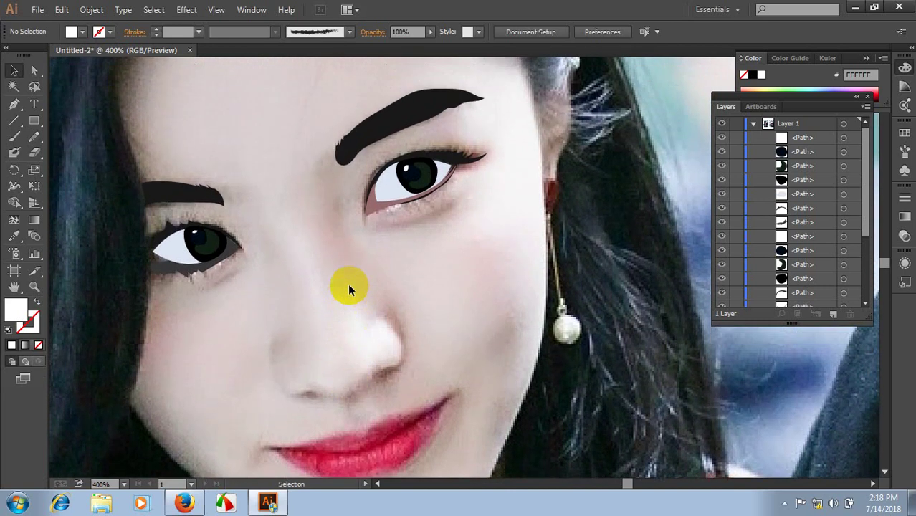
scroll(348, 286, "down", 1)
scroll(348, 287, "up", 1)
- Start a Pen path around the left nostril, swapped to stroke instead of fill
scroll(312, 310, "down", 1)
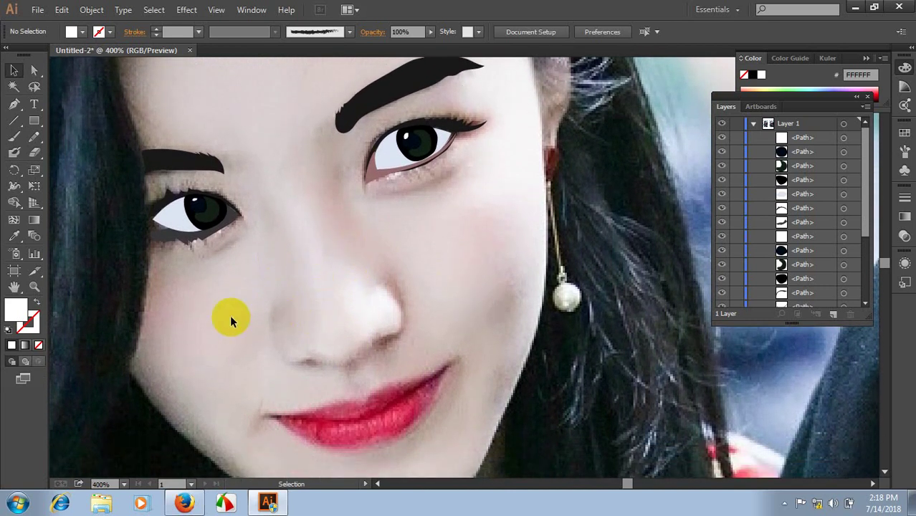
left_click(15, 104)
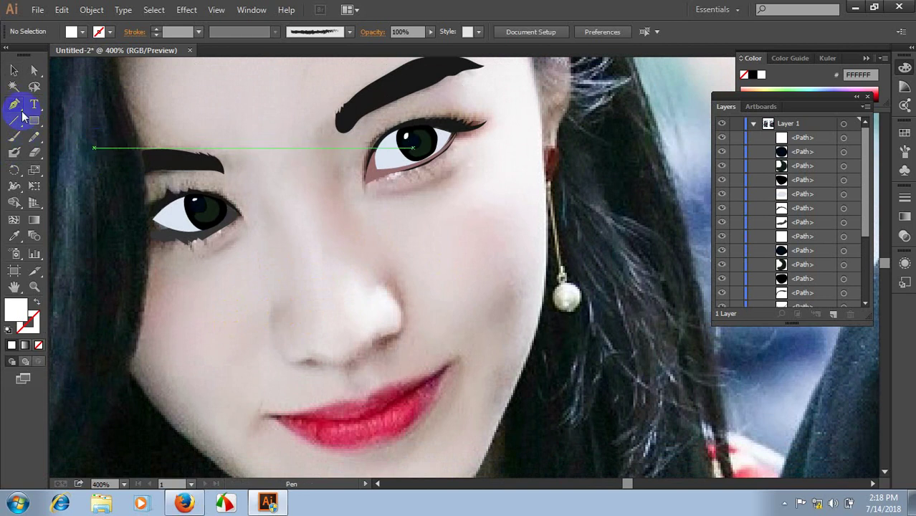
left_click(280, 301)
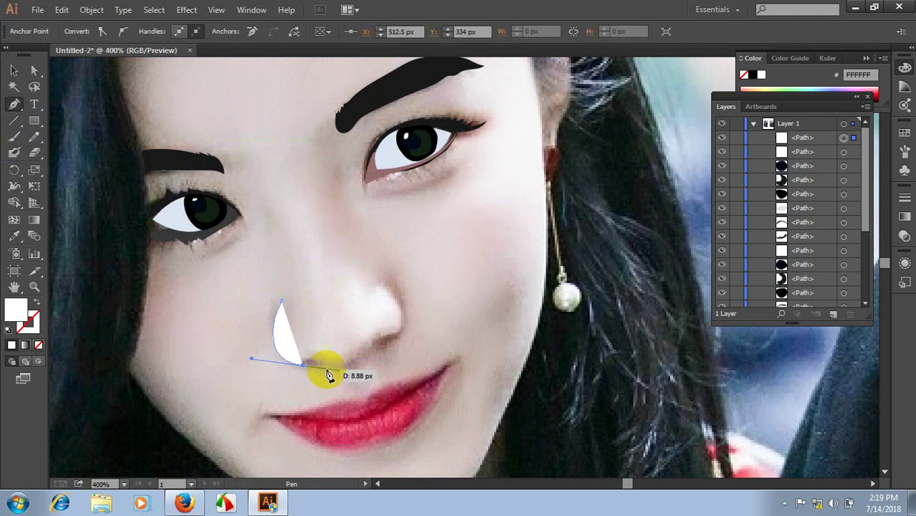
left_click(302, 364)
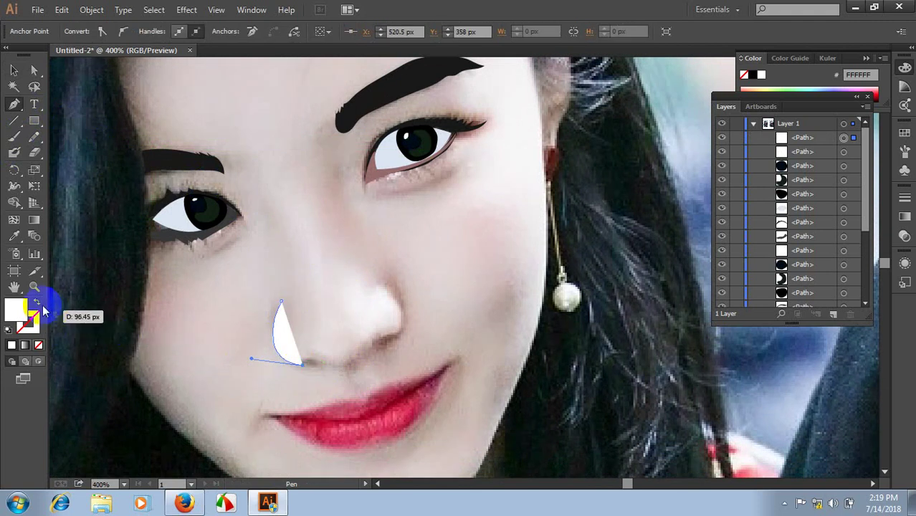
left_click(38, 301)
scroll(317, 385, "up", 1)
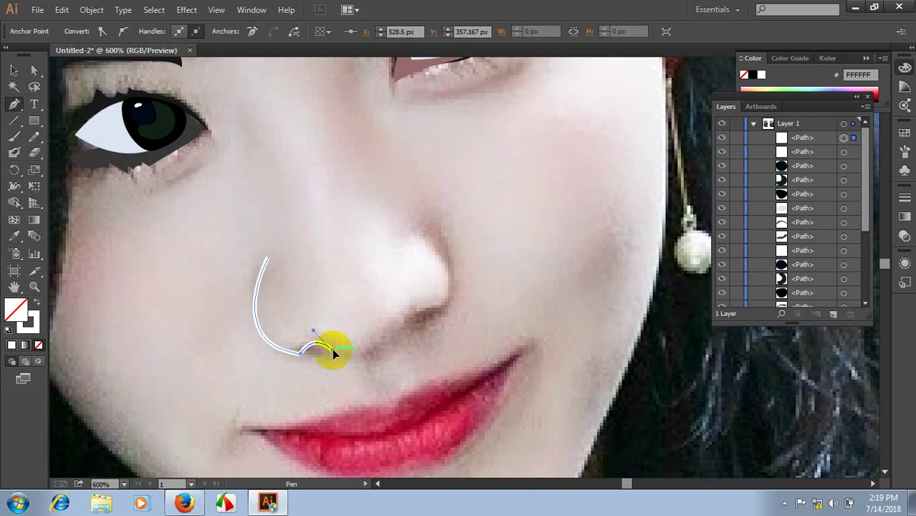
left_click_drag(332, 351, 383, 338)
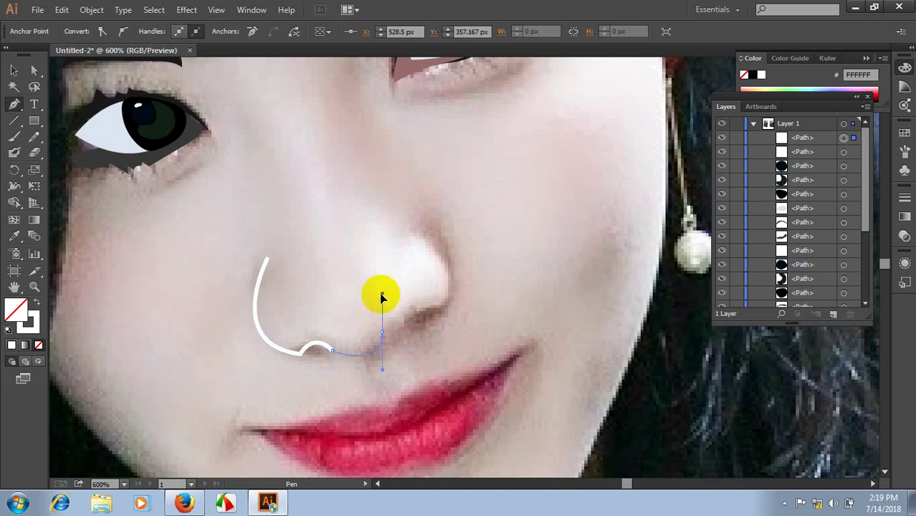
left_click_drag(382, 335, 384, 337)
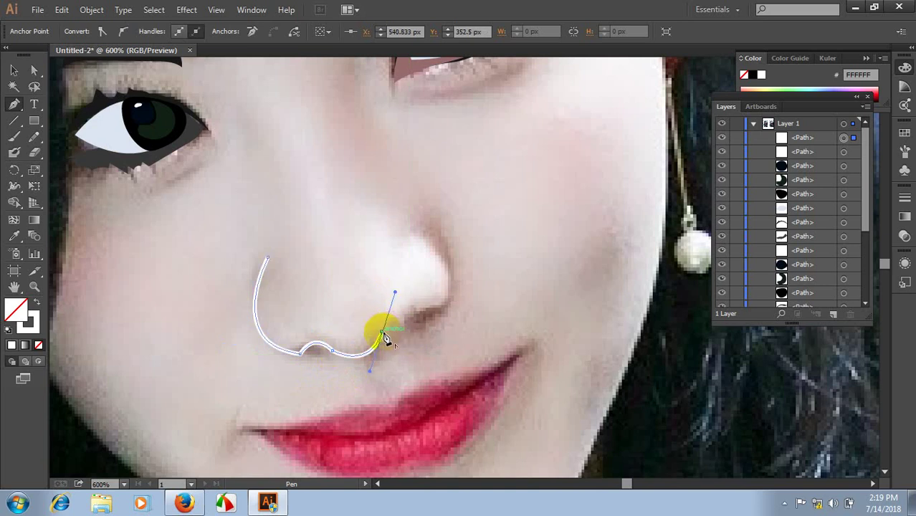
left_click(381, 334)
- Continue the nose path past the right nostril and up the side of the nose
left_click(439, 309)
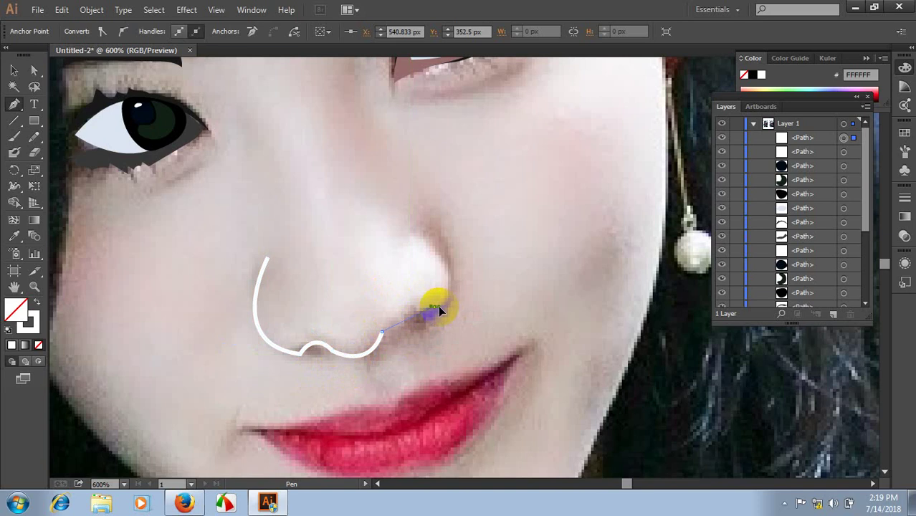
left_click(436, 309)
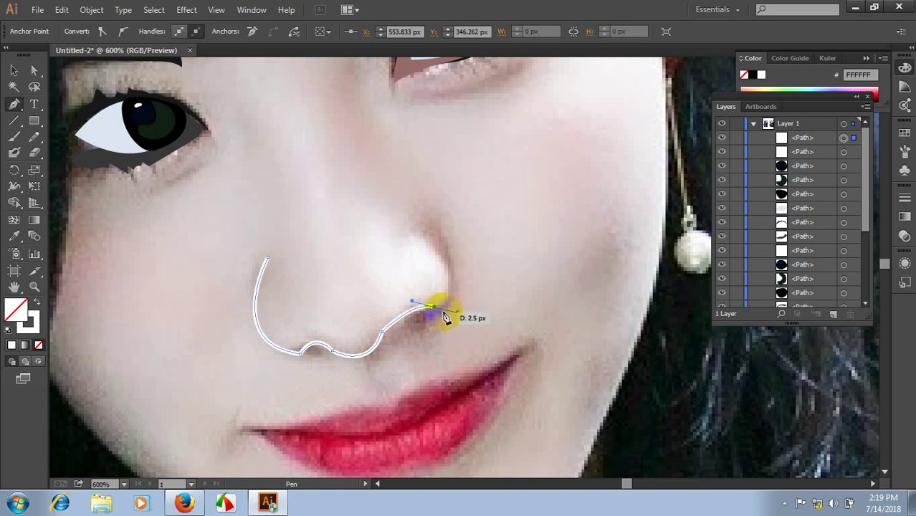
left_click_drag(439, 310, 450, 276)
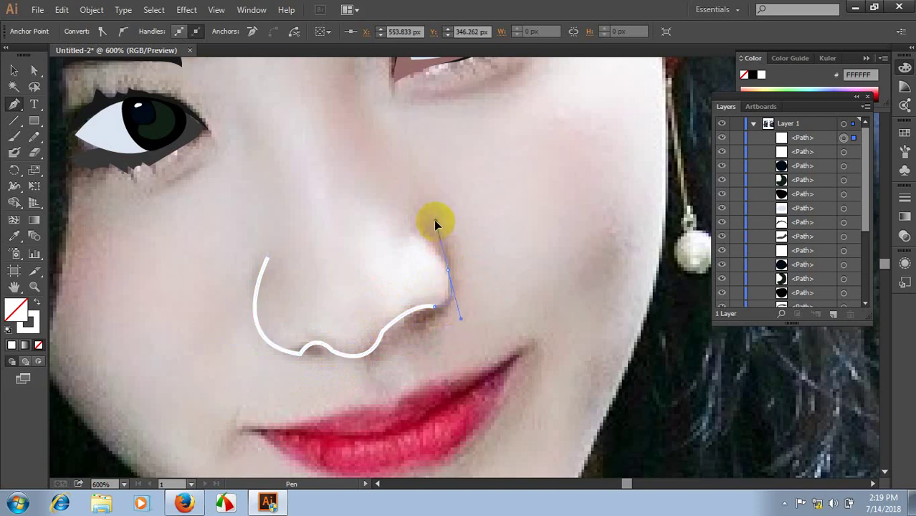
left_click_drag(437, 226, 433, 220)
left_click_drag(447, 271, 368, 212)
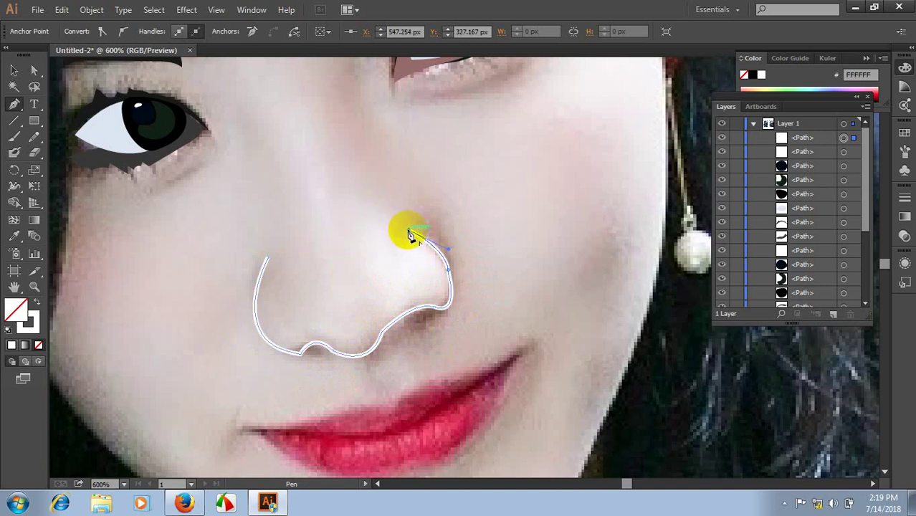
scroll(473, 294, "down", 1)
scroll(441, 290, "up", 2)
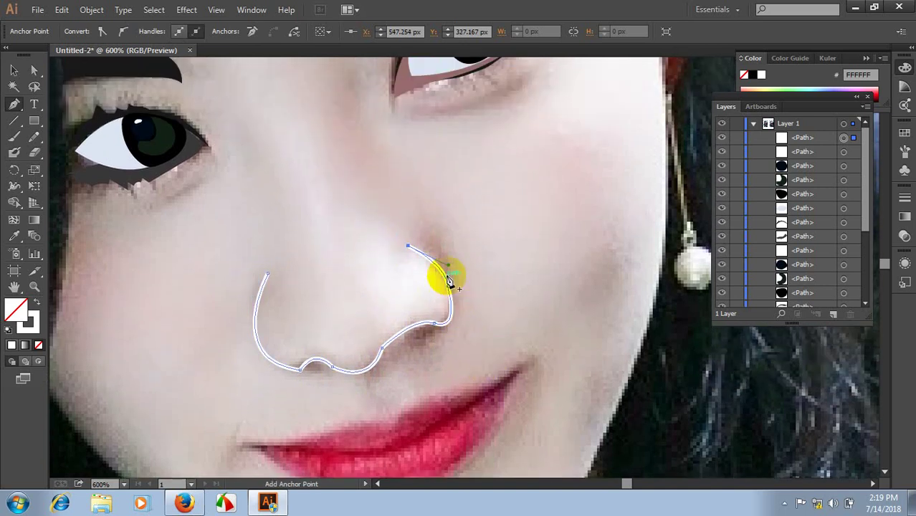
- Sample skin tone C8AAA4 from the photo onto the nose stroke
key("i")
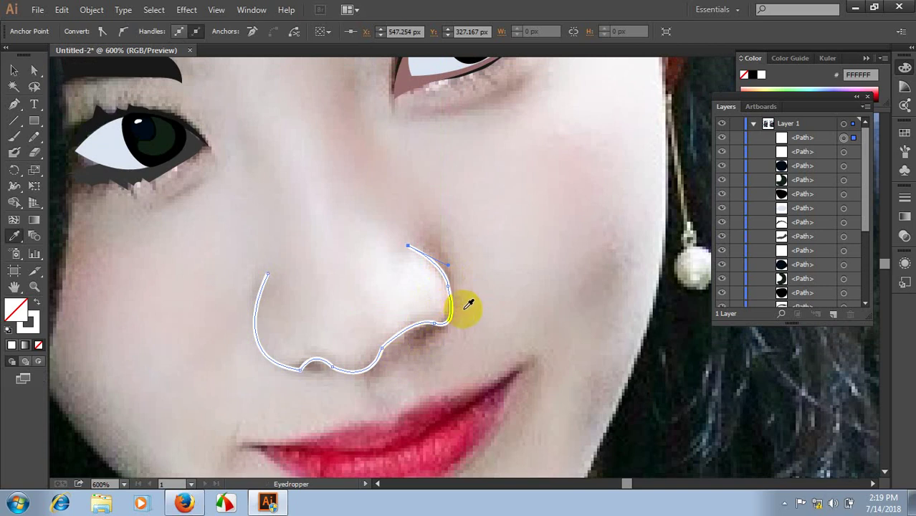
left_click(465, 304)
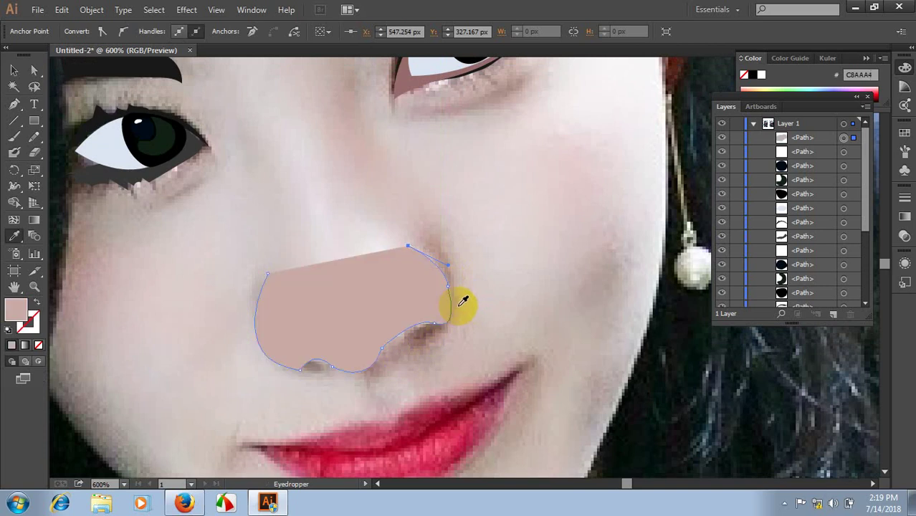
left_click(38, 302)
key("v")
left_click_drag(297, 180, 429, 323)
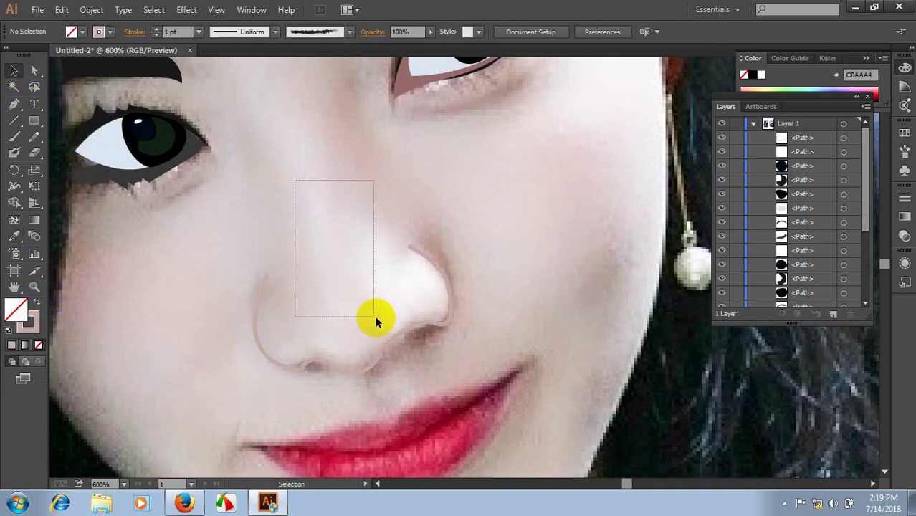
- Set the nose stroke to 2 pt with the elliptical width profile tapering both ends
left_click(197, 35)
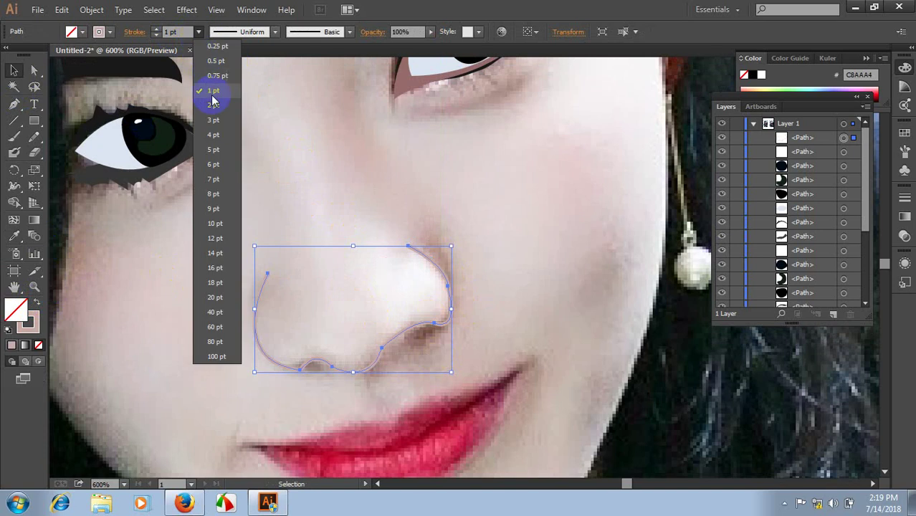
left_click(212, 104)
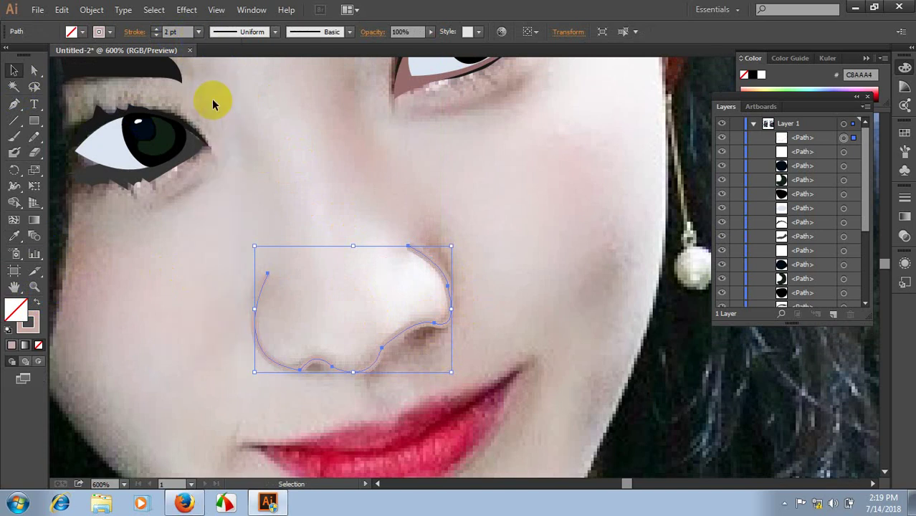
left_click(253, 33)
left_click(247, 77)
left_click(301, 124)
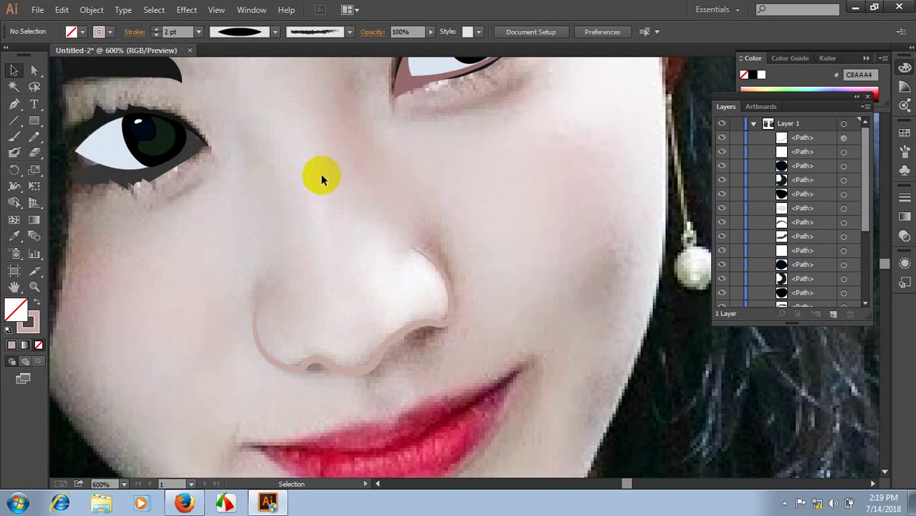
scroll(323, 187, "up", 2)
scroll(305, 214, "up", 1)
- Draw a closed crescent shape down the left side of the nose bridge
scroll(295, 214, "down", 1)
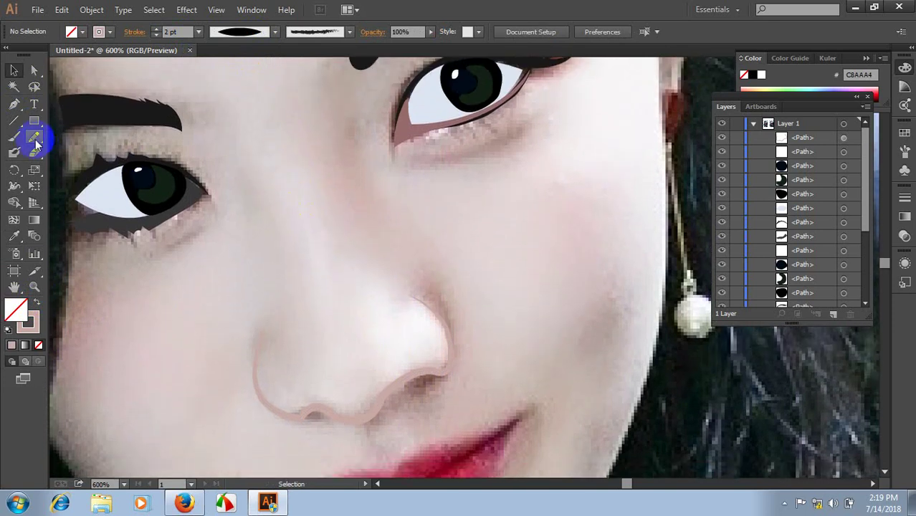
left_click(38, 141)
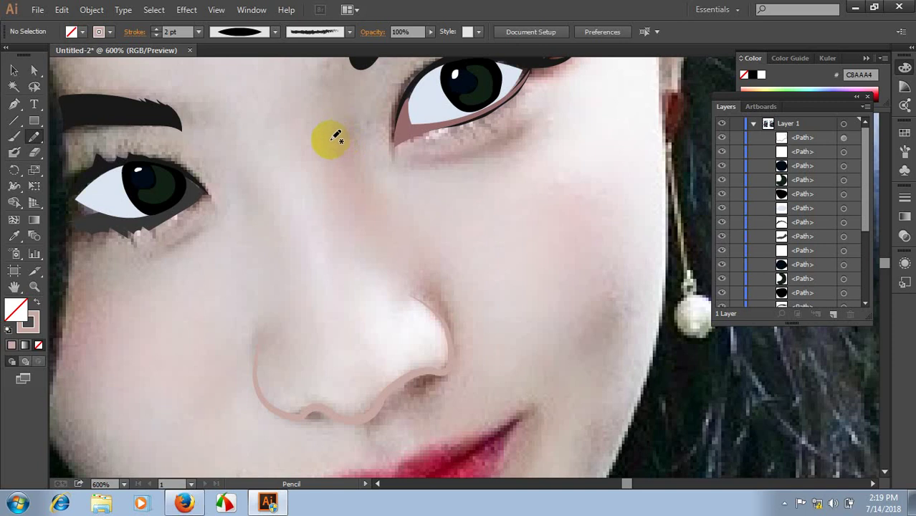
mouse_move(332, 135)
left_mouse_down()
mouse_move(364, 272)
mouse_move(405, 298)
mouse_move(370, 254)
mouse_move(358, 170)
left_mouse_up()
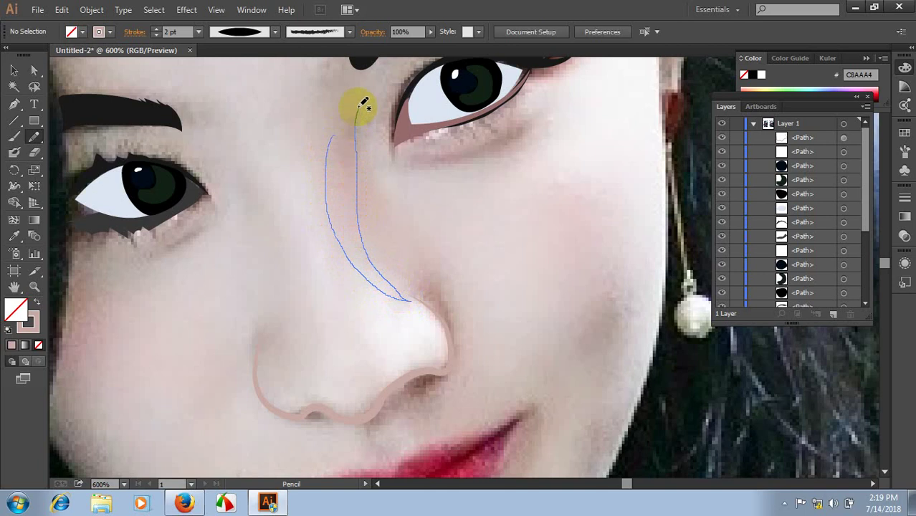
left_click_drag(348, 126, 333, 160)
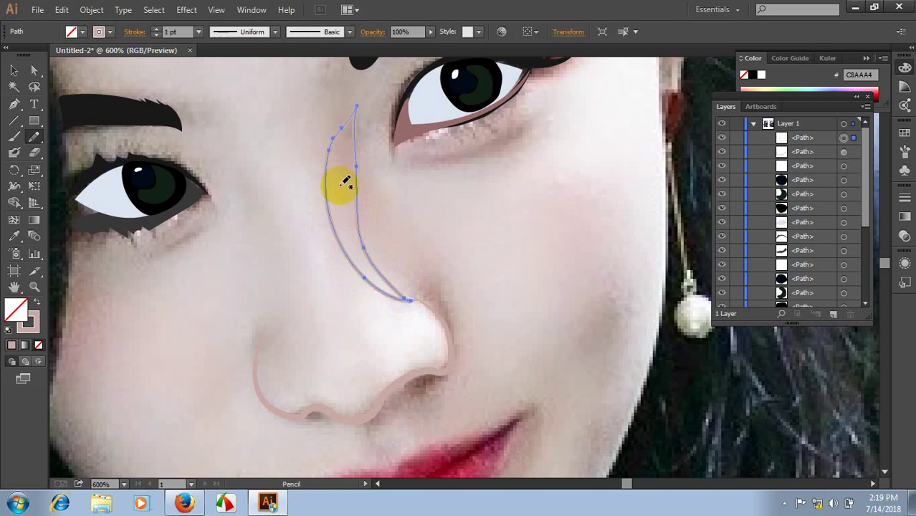
- Fill the nose bridge shadow with sampled beige CDB3AF, then deselect
key("i")
left_click(347, 172)
scroll(322, 179, "down", 3)
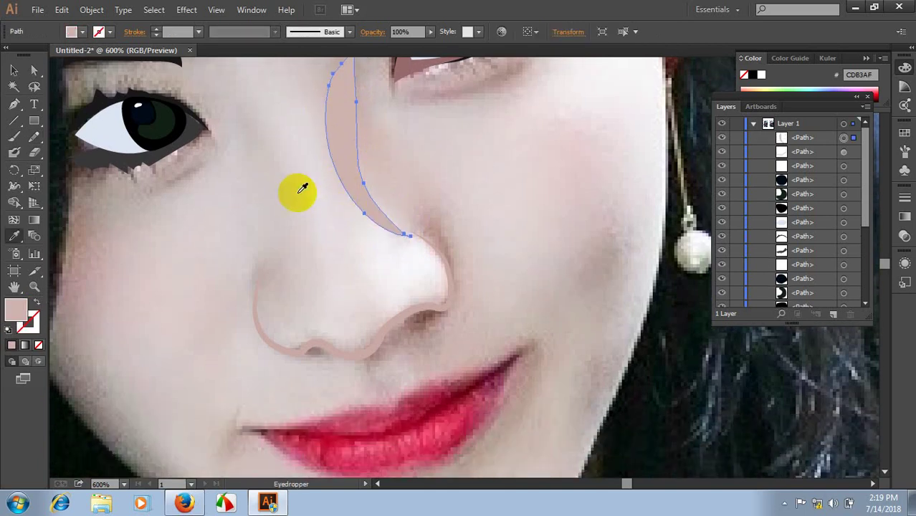
left_click(14, 70)
left_click(153, 230)
scroll(127, 226, "up", 3)
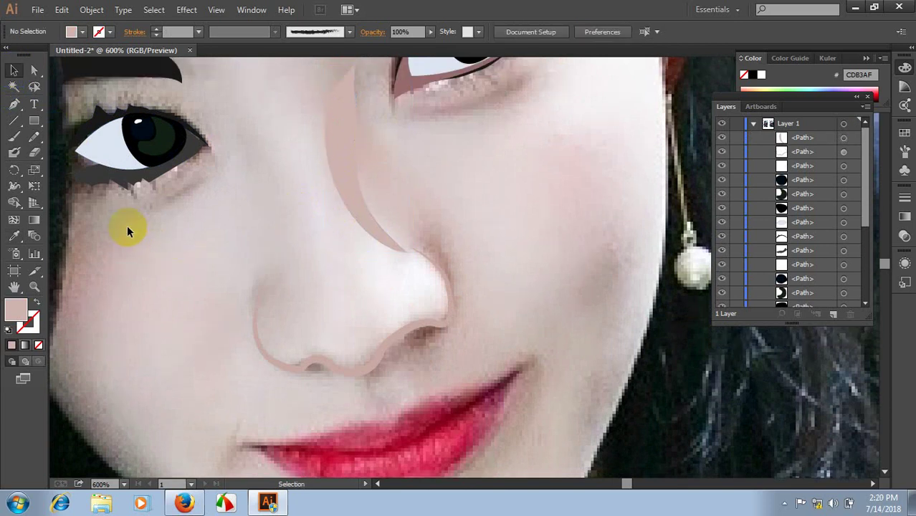
- Draw a closed Pencil shape over the nose bridge and tip
left_click(33, 136)
scroll(317, 211, "up", 1)
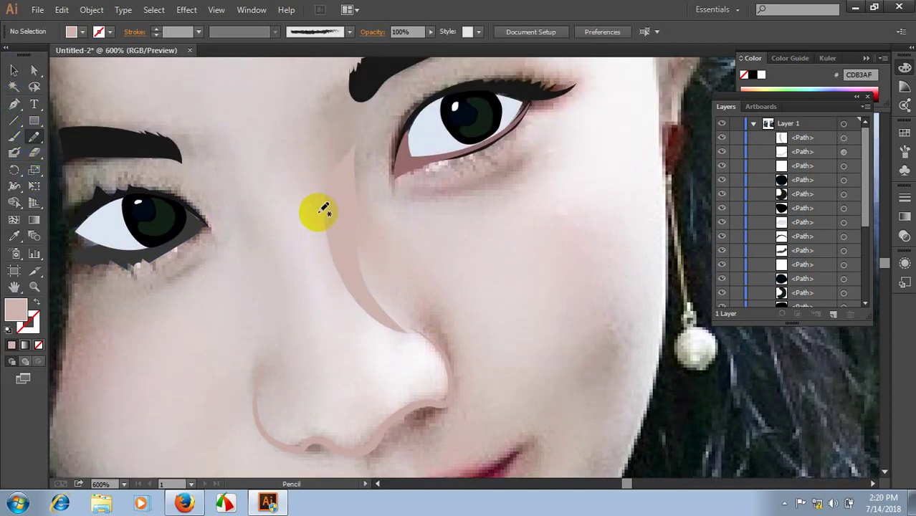
scroll(326, 219, "down", 4)
scroll(308, 208, "up", 1)
scroll(286, 199, "down", 2)
scroll(301, 208, "up", 1)
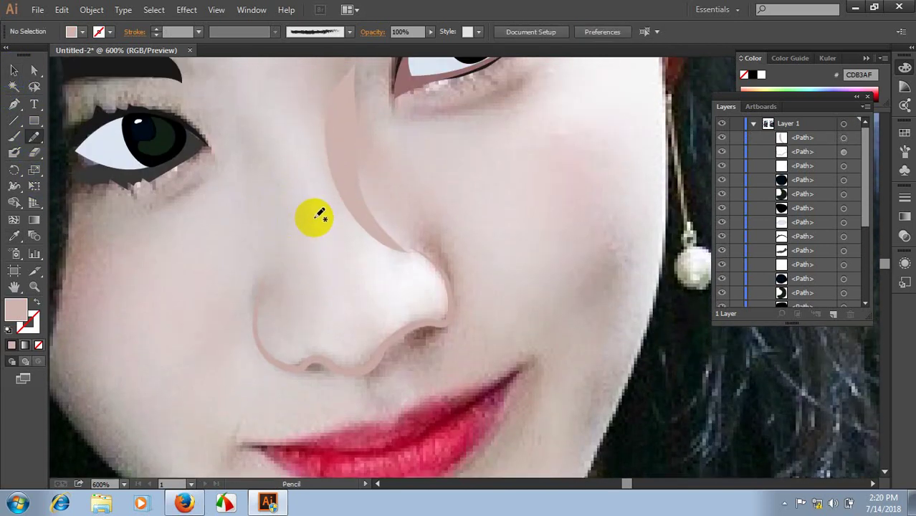
scroll(319, 215, "down", 1)
scroll(327, 172, "up", 1)
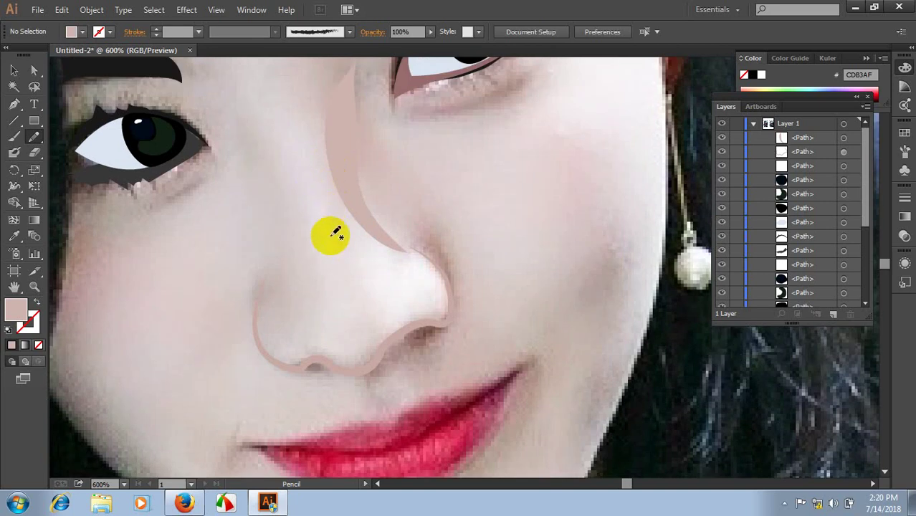
mouse_move(270, 130)
left_mouse_down()
mouse_move(313, 249)
mouse_move(307, 271)
mouse_move(276, 302)
mouse_move(284, 345)
mouse_move(342, 351)
mouse_move(389, 317)
mouse_move(420, 316)
mouse_move(427, 268)
mouse_move(362, 249)
mouse_move(341, 231)
mouse_move(299, 98)
mouse_move(265, 125)
left_mouse_up()
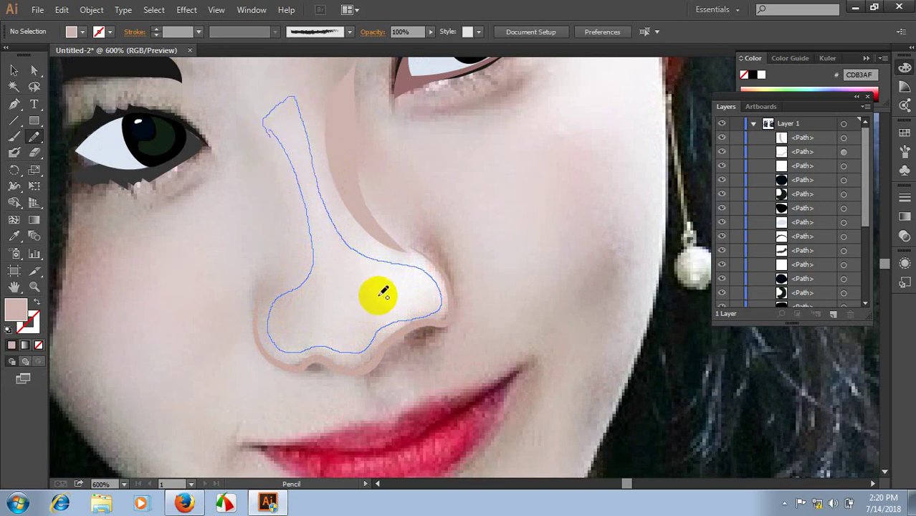
- Fill the nose highlight with sampled pale pink E7DADD, then deselect
key("i")
left_click(334, 281)
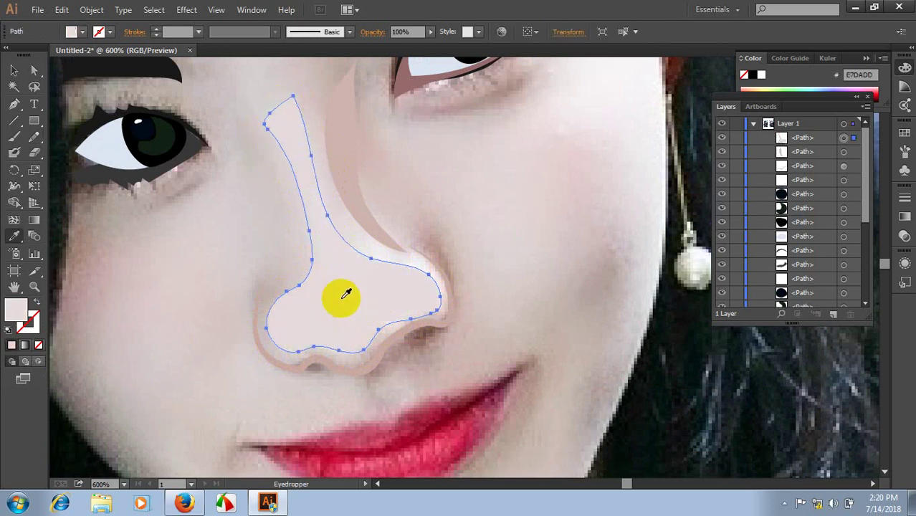
left_click(13, 71)
left_click(209, 258)
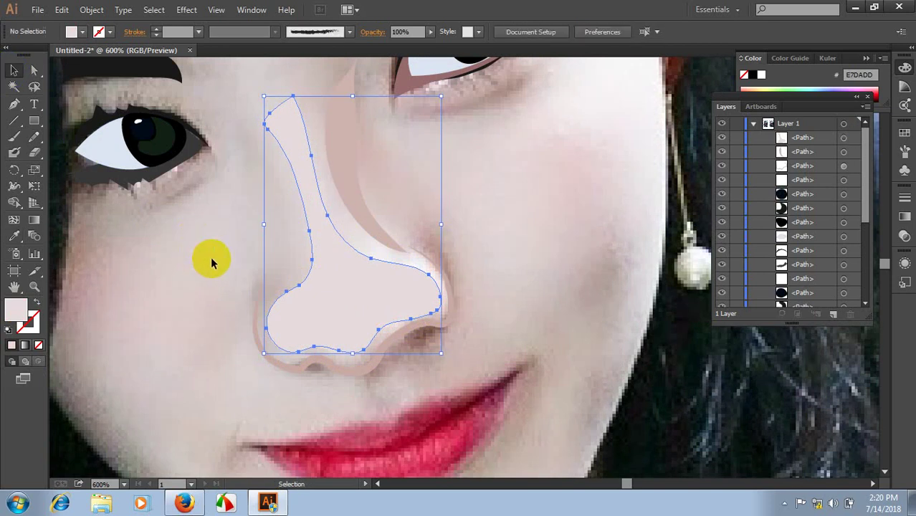
scroll(279, 269, "down", 2)
- Draw a thin Pencil shape along the left nose bridge and fill it with sampled grey-pink D1C7C7
scroll(287, 308, "up", 1)
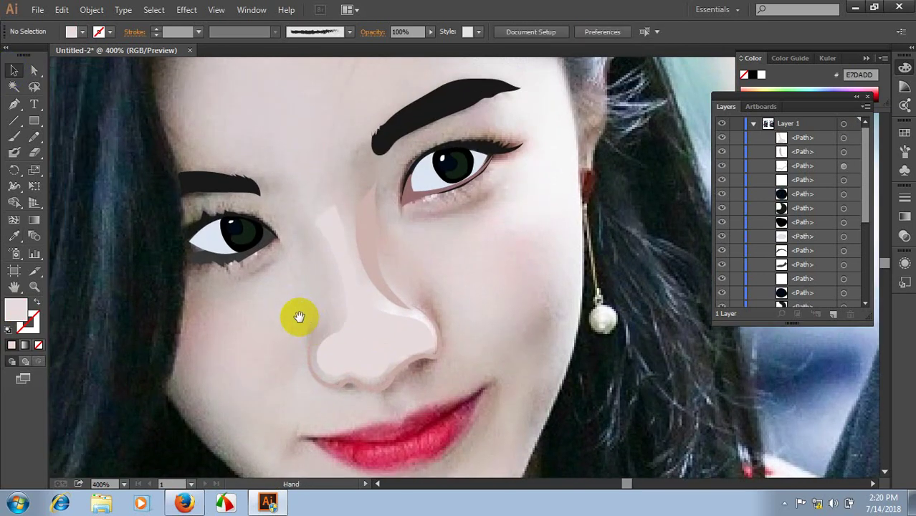
left_click(38, 138)
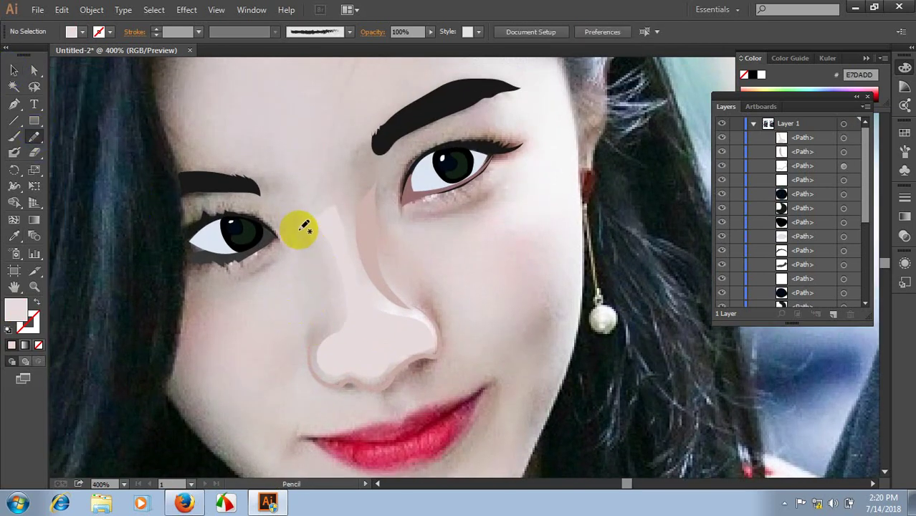
left_click_drag(307, 234, 322, 314)
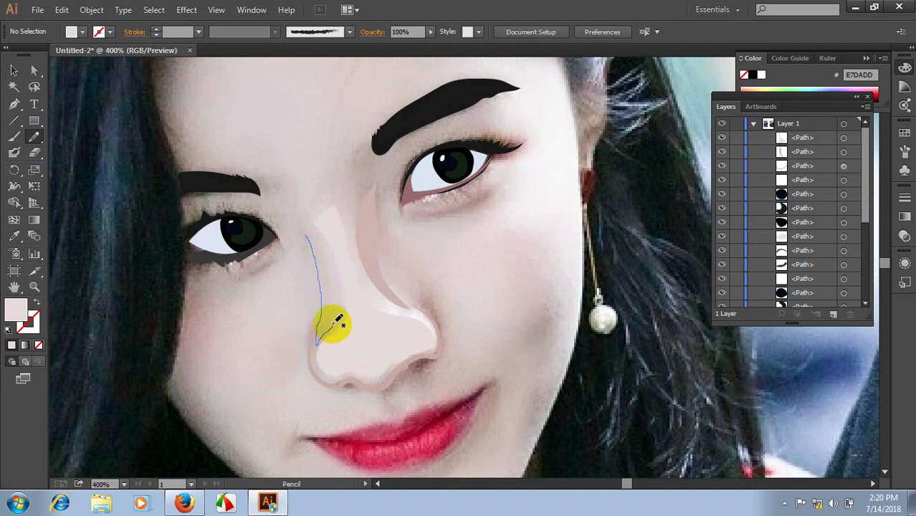
mouse_move(334, 321)
left_mouse_down()
mouse_move(320, 239)
mouse_move(306, 231)
left_mouse_up()
key("i")
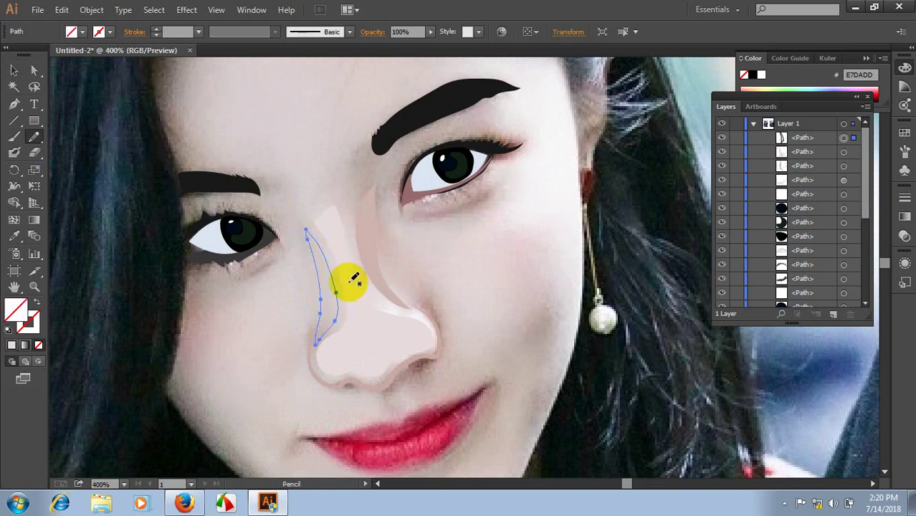
left_click(330, 277)
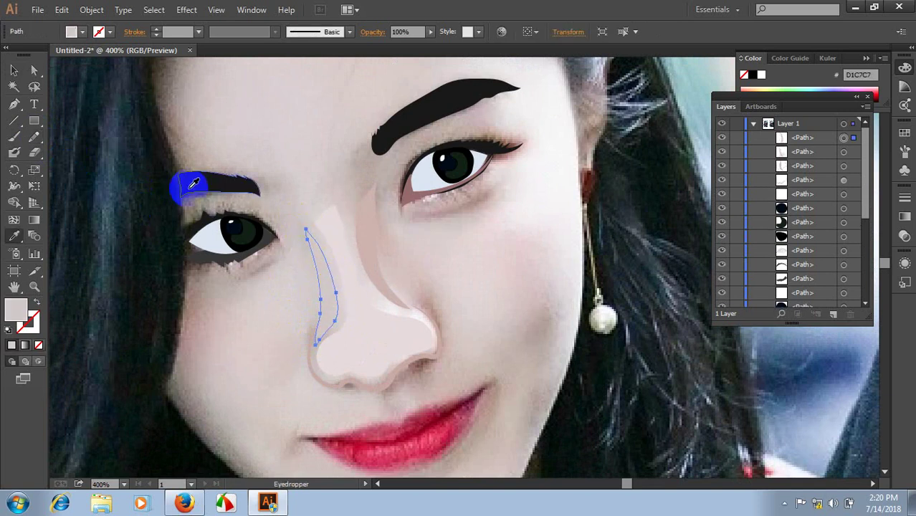
left_click(14, 70)
left_click(164, 107)
scroll(474, 264, "down", 3)
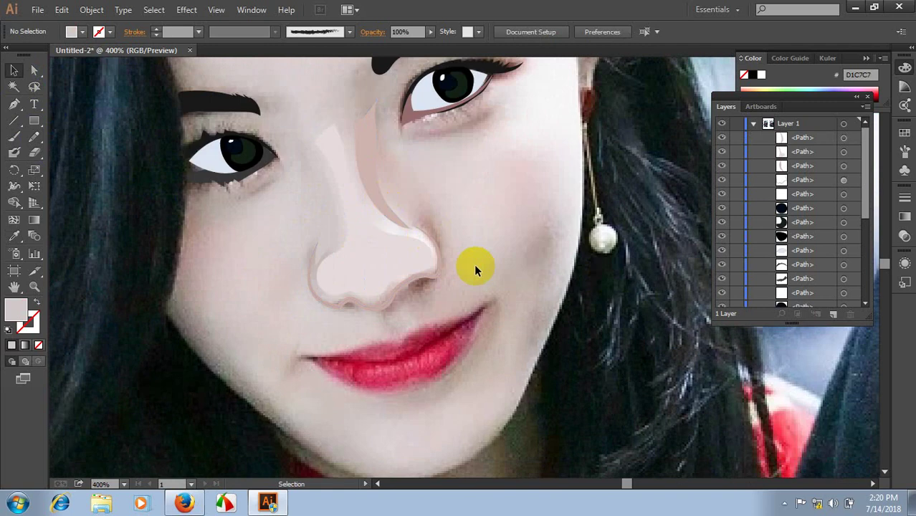
scroll(430, 220, "down", 1)
scroll(404, 294, "up", 1)
- Start an unfilled Pen outline at the left lip corner and curve it along the lower lip
scroll(397, 286, "down", 1)
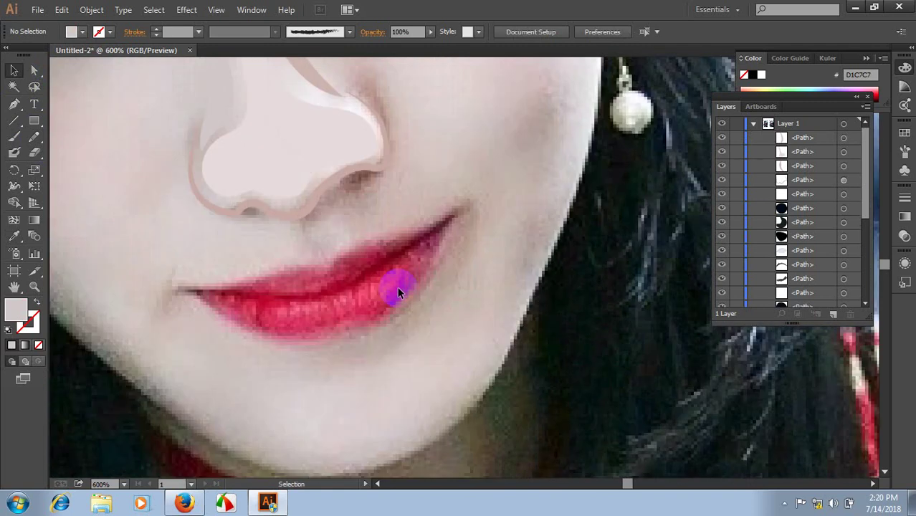
left_click(13, 104)
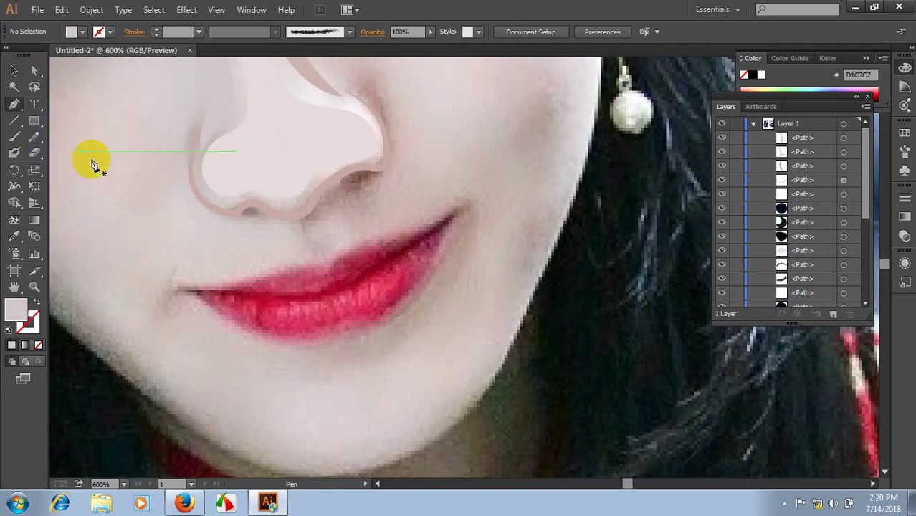
scroll(250, 327, "up", 1)
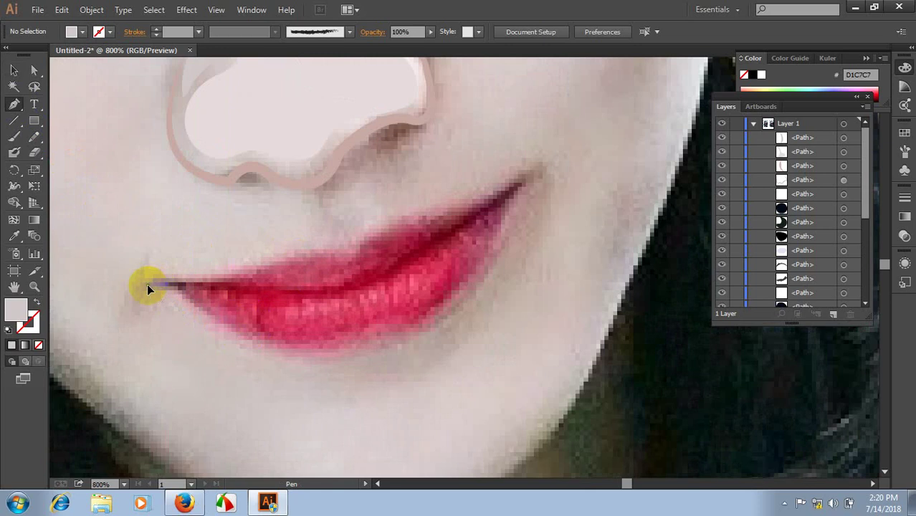
left_click_drag(147, 285, 204, 324)
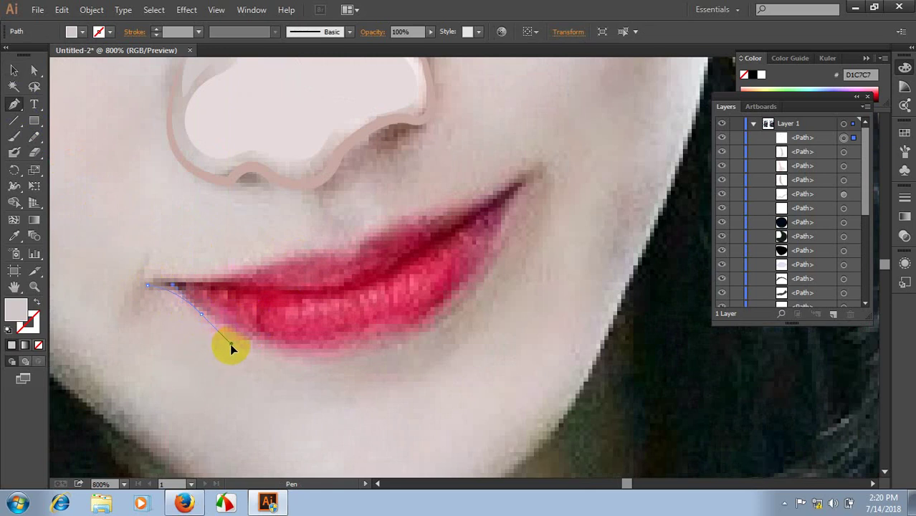
left_click_drag(230, 348, 228, 345)
left_click(202, 313)
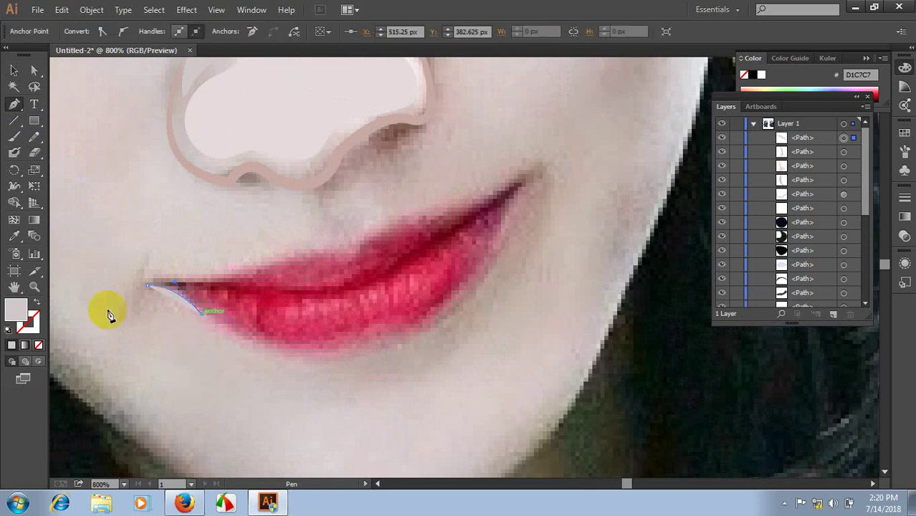
left_click(37, 301)
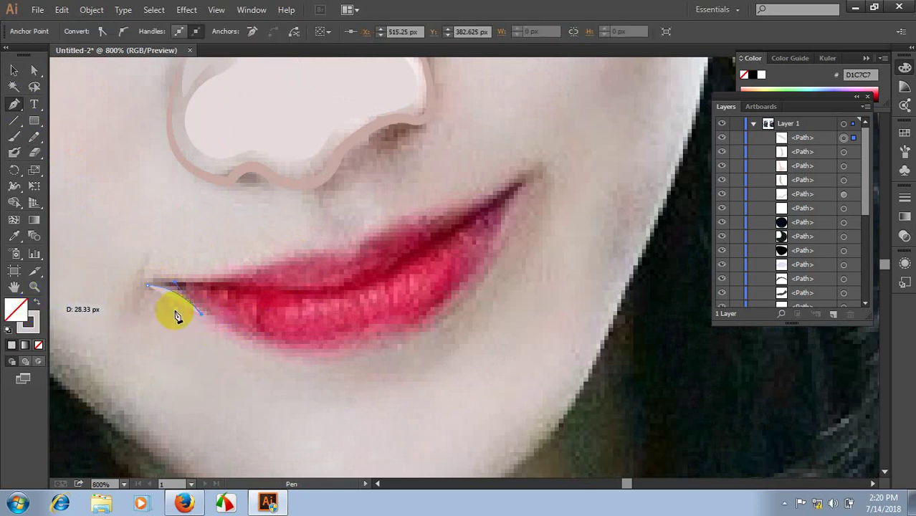
left_click_drag(375, 335, 470, 277)
left_click(378, 334)
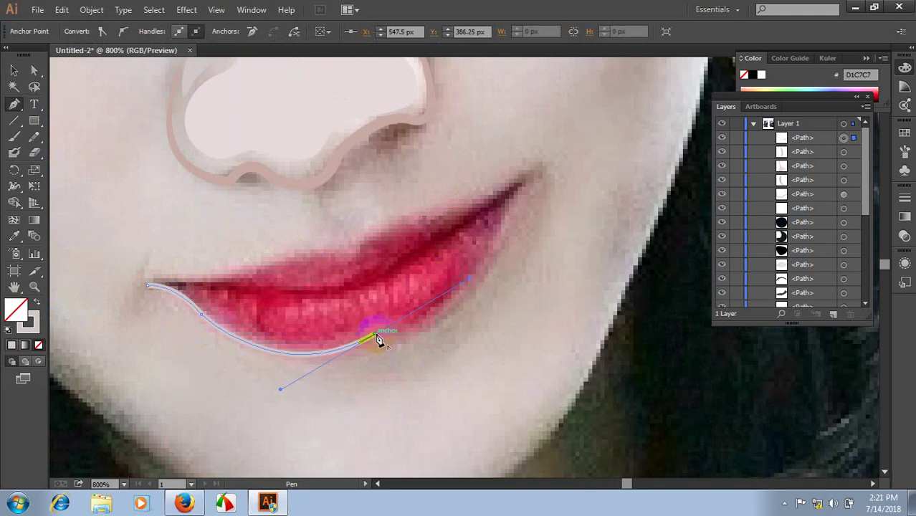
- Continue the outline round the sharp right corner and upper lip, closing it at the start
mouse_move(497, 207)
left_mouse_down()
mouse_move(510, 226)
mouse_move(532, 120)
mouse_move(556, 116)
left_mouse_up()
left_click(510, 227)
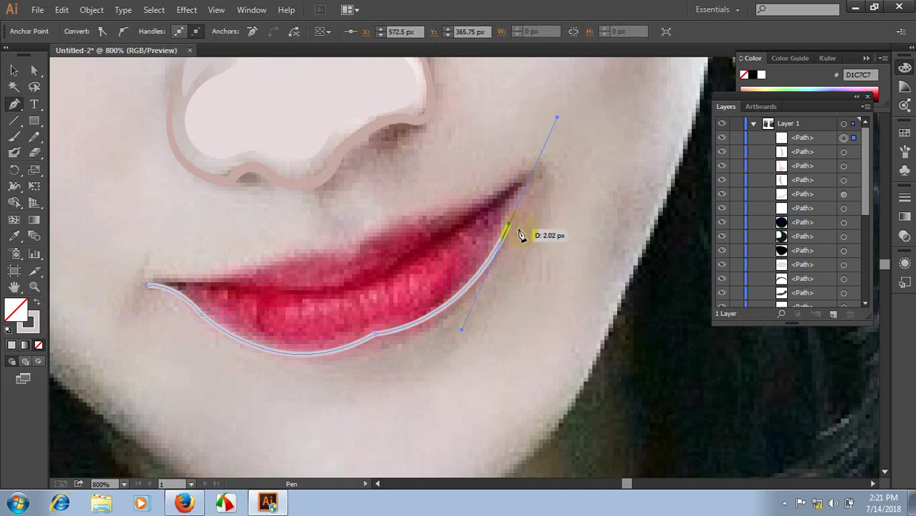
mouse_move(540, 195)
left_mouse_down()
mouse_move(543, 177)
mouse_move(560, 170)
mouse_move(418, 215)
mouse_move(432, 215)
left_mouse_up()
left_click(543, 172)
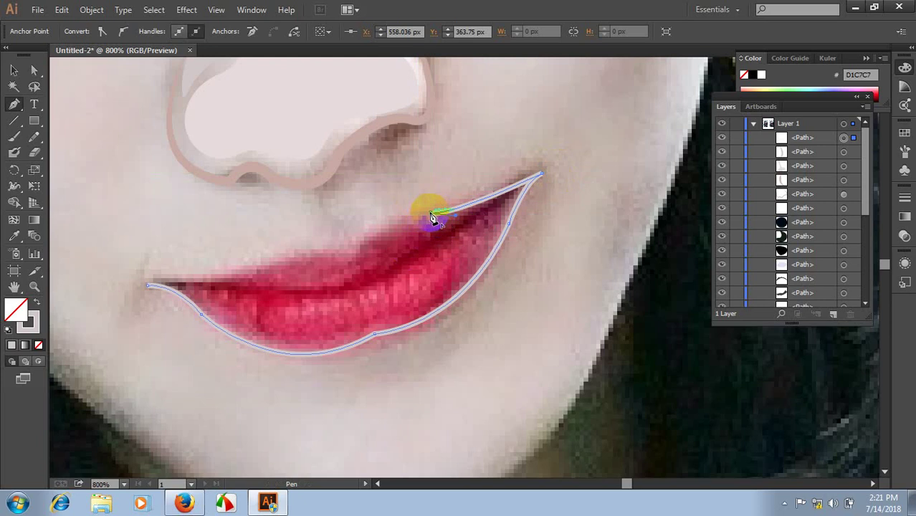
mouse_move(350, 252)
left_mouse_down()
mouse_move(335, 288)
mouse_move(348, 257)
mouse_move(326, 297)
mouse_move(305, 301)
mouse_move(312, 321)
left_mouse_up()
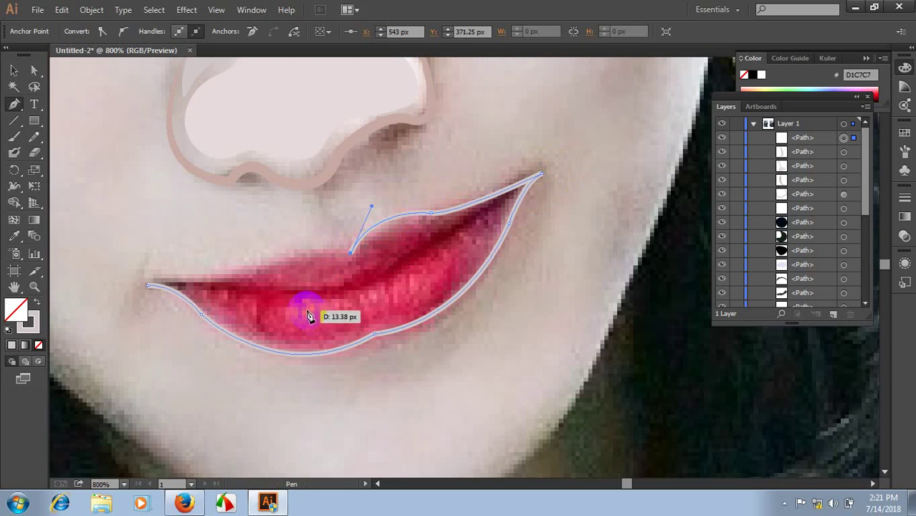
mouse_move(254, 271)
left_mouse_down()
mouse_move(226, 297)
mouse_move(258, 278)
left_mouse_up()
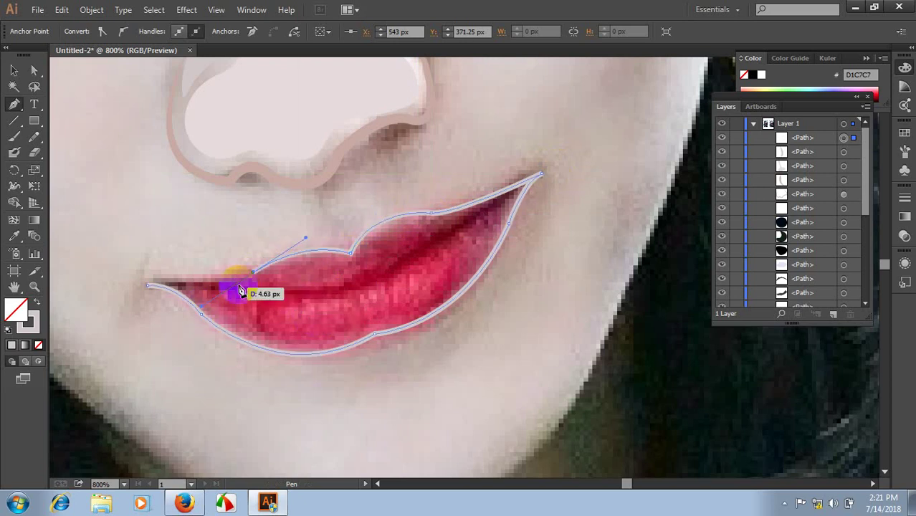
left_click(149, 289)
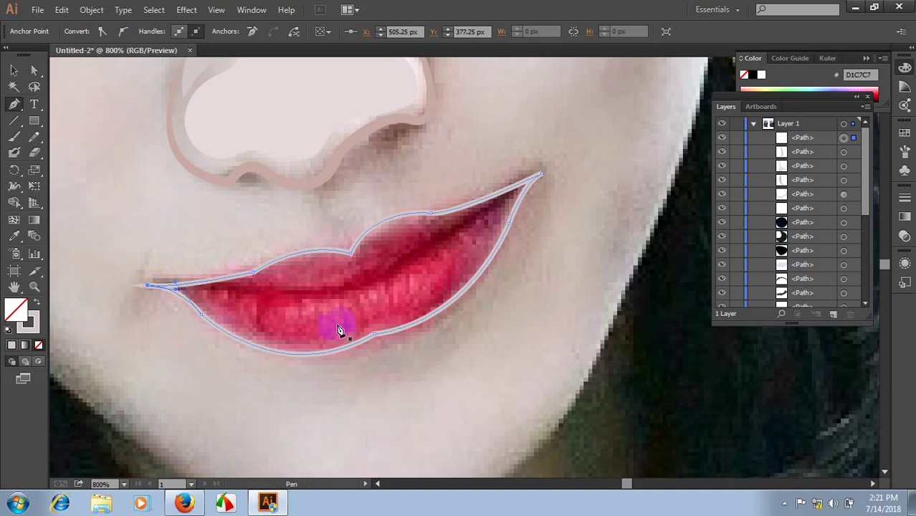
- Fill the closed lips shape with crimson BD0A30 sampled from the photo's lips
scroll(323, 311, "down", 2)
scroll(318, 307, "up", 1)
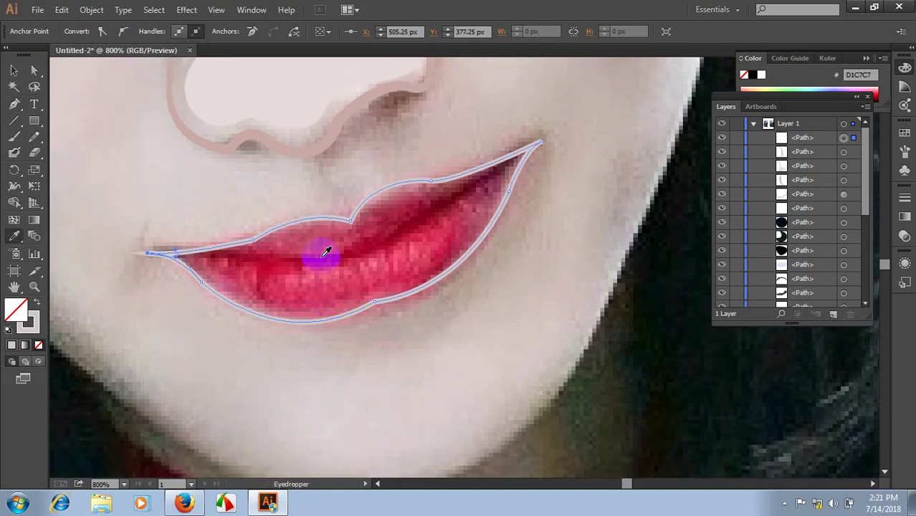
key("i")
left_click(276, 260)
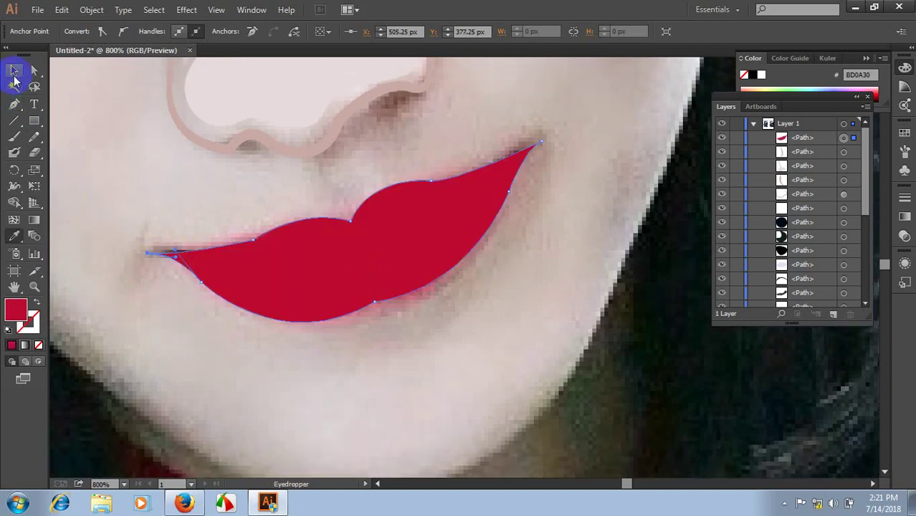
left_click(14, 70)
- Hide the red lips shape to reveal the photo's mouth underneath
left_click(401, 361)
scroll(408, 380, "up", 1)
scroll(420, 332, "up", 2)
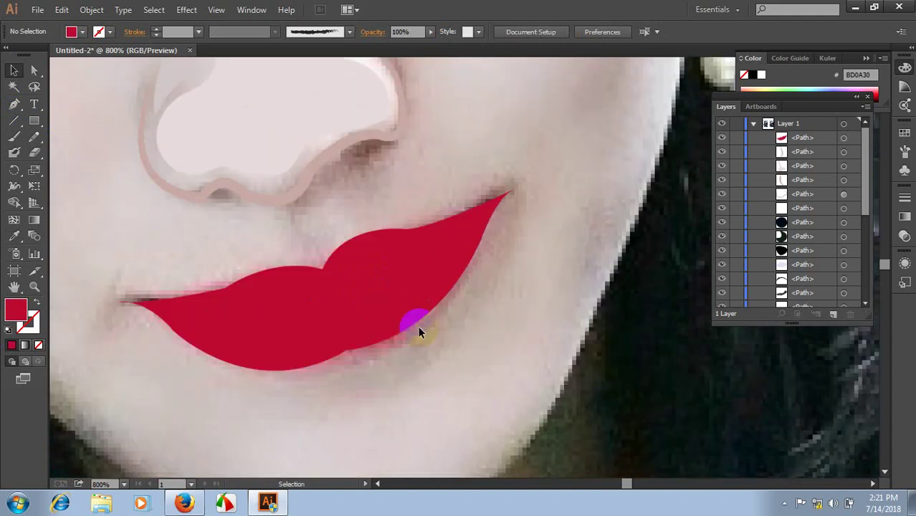
scroll(388, 320, "up", 2)
scroll(365, 304, "down", 2)
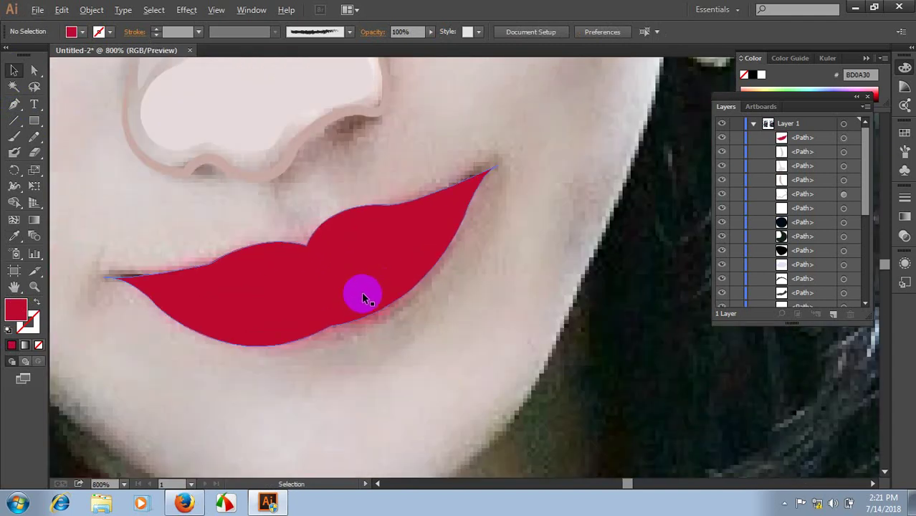
left_click(361, 291)
left_click(722, 138)
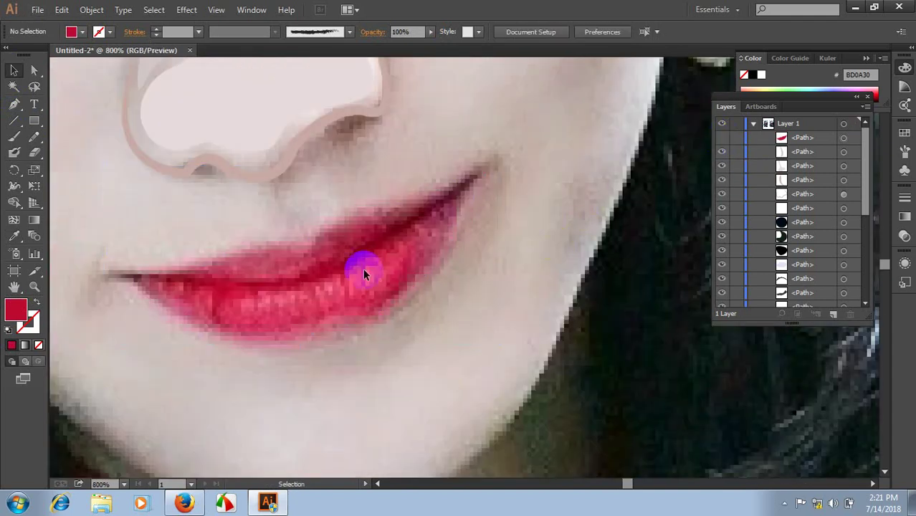
- Draw a freehand mouth-line shape between the lips, fill it dark red 880015, and show the lips again
left_click(14, 106)
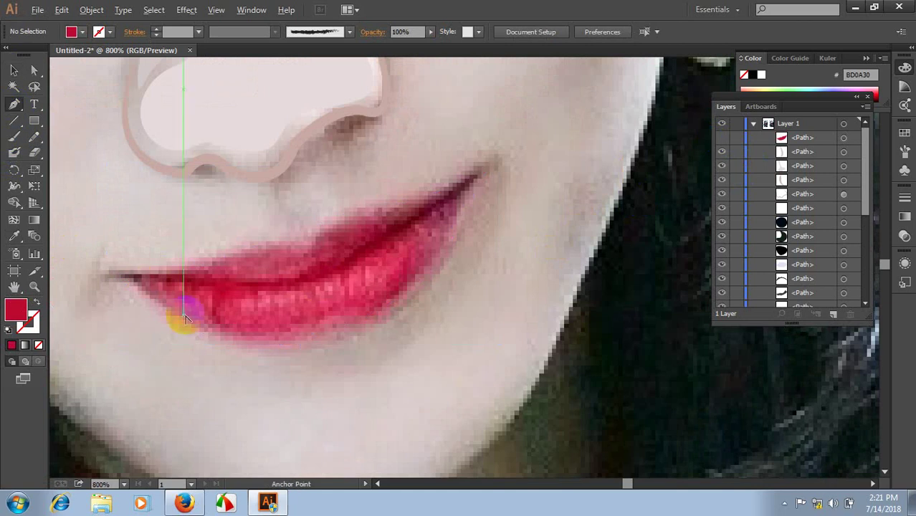
scroll(157, 281, "up", 1)
left_click_drag(305, 298, 259, 285)
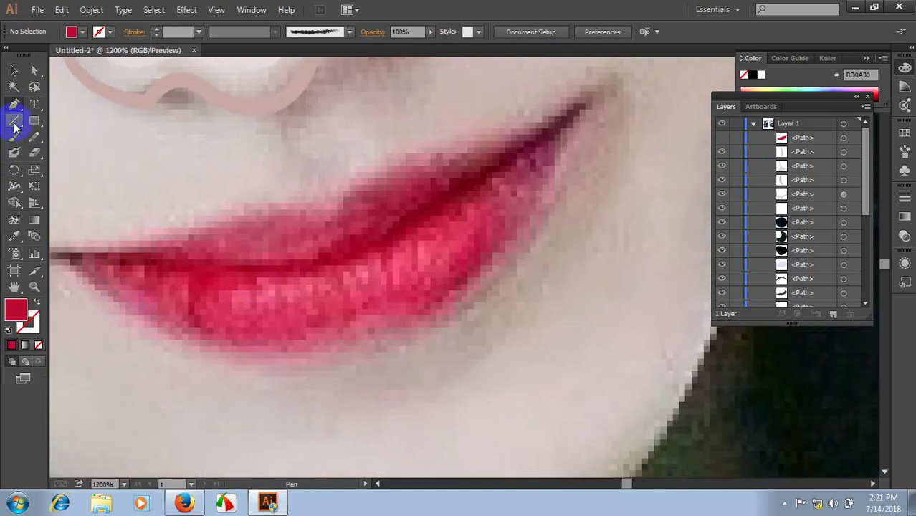
left_click(34, 136)
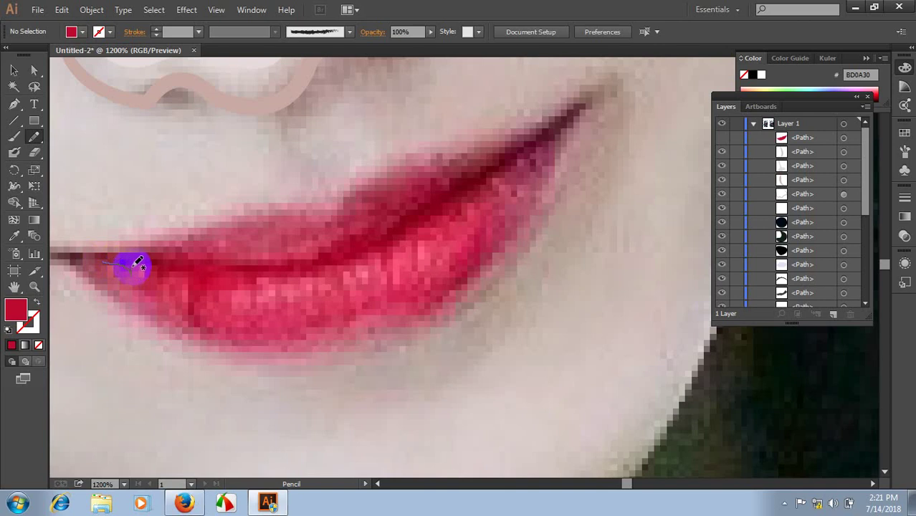
mouse_move(159, 272)
left_mouse_down()
mouse_move(179, 265)
mouse_move(195, 286)
mouse_move(237, 268)
mouse_move(324, 263)
mouse_move(382, 247)
mouse_move(505, 166)
mouse_move(374, 235)
mouse_move(287, 261)
mouse_move(107, 256)
left_mouse_up()
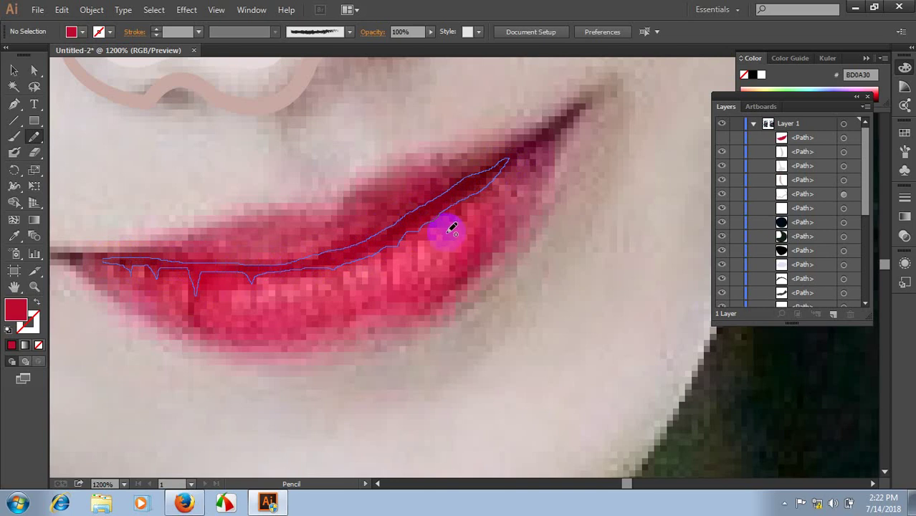
key("o")
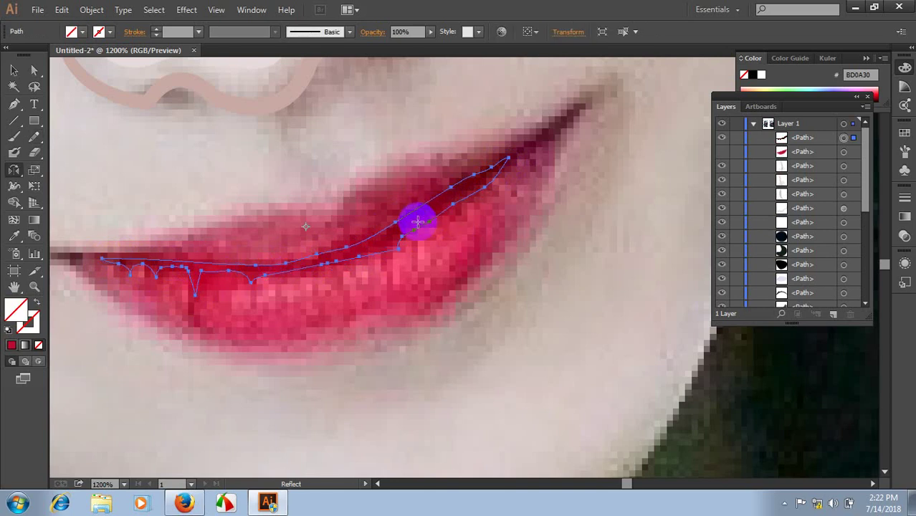
left_click(421, 215)
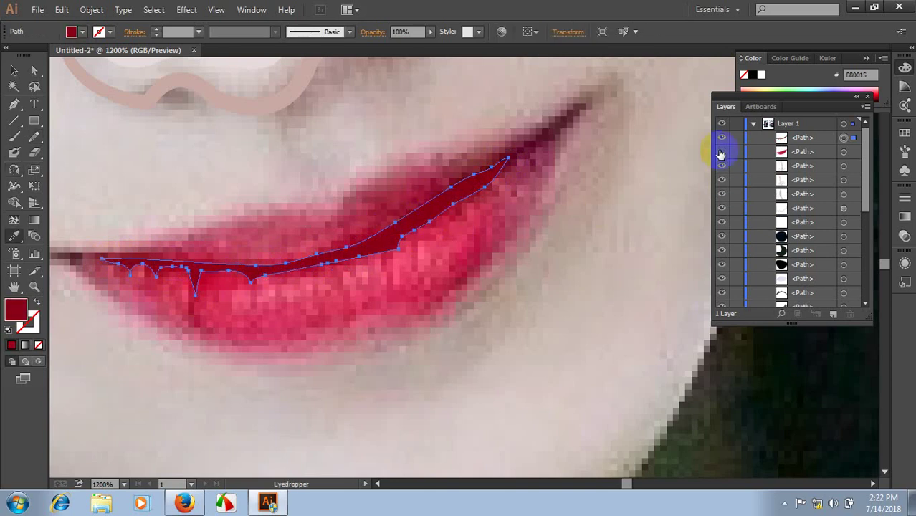
left_click(721, 151)
- Toggle the lips' visibility to compare the mouth line against the photo
left_click(13, 70)
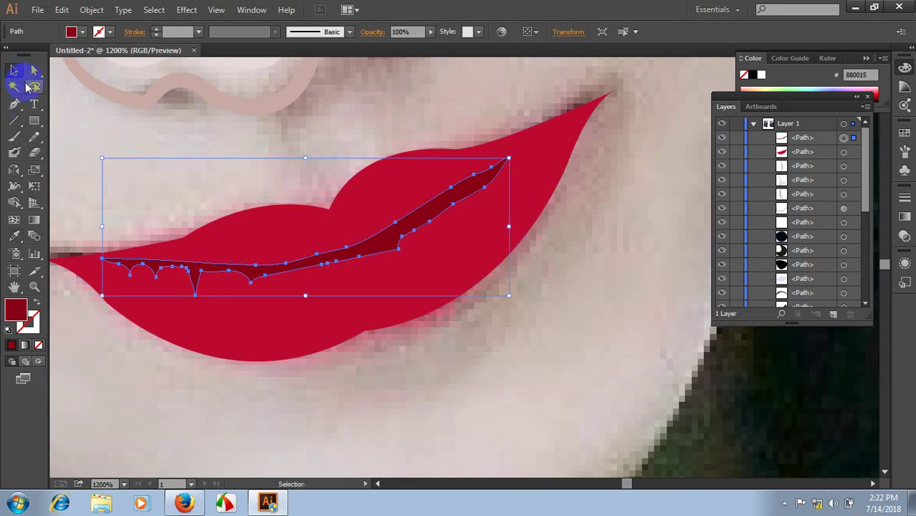
left_click(234, 189)
scroll(326, 304, "down", 2)
scroll(327, 304, "down", 1)
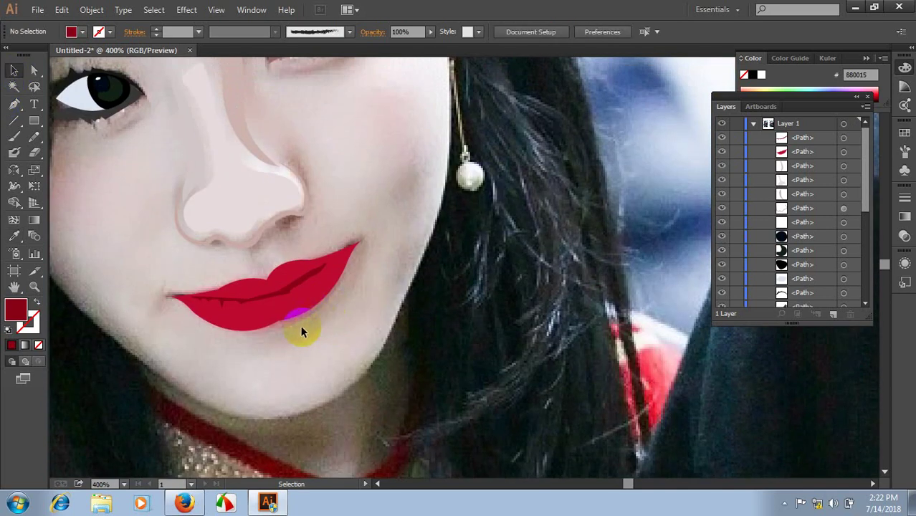
scroll(302, 332, "up", 1)
scroll(306, 327, "up", 1)
scroll(308, 337, "up", 1)
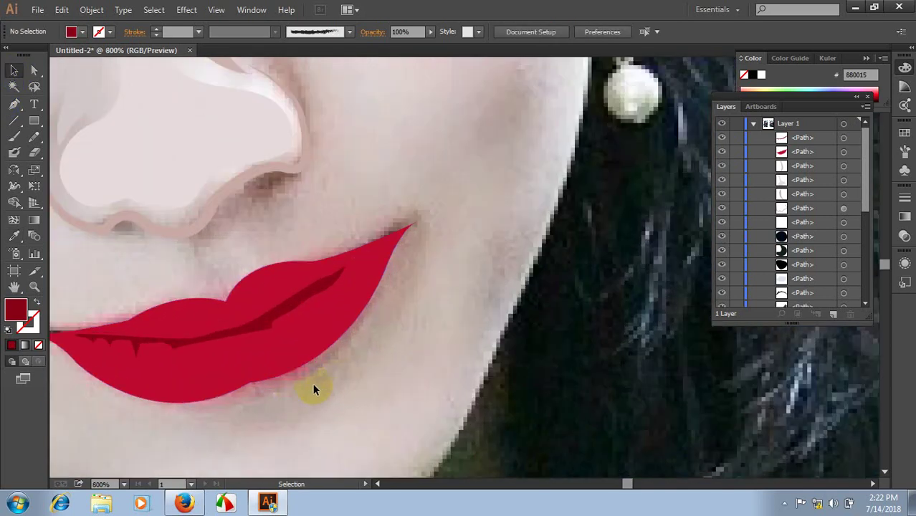
left_click_drag(312, 389, 435, 343)
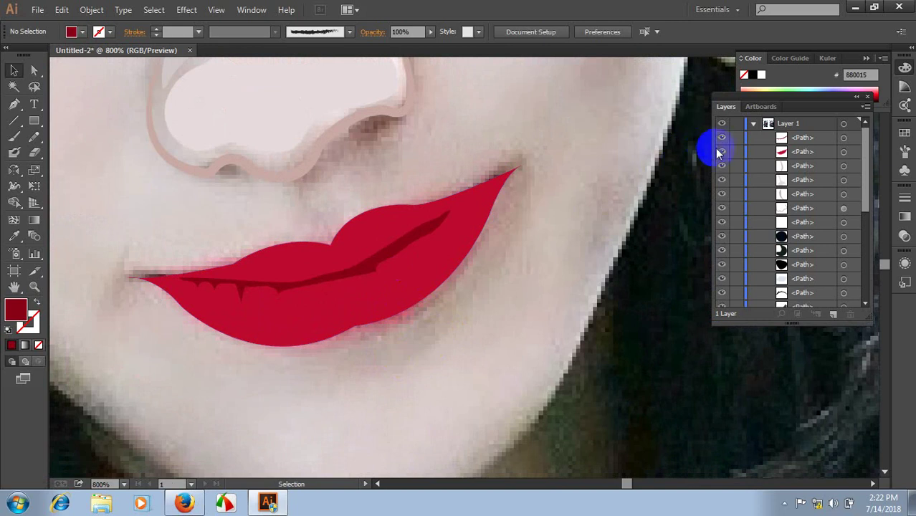
left_click(724, 152)
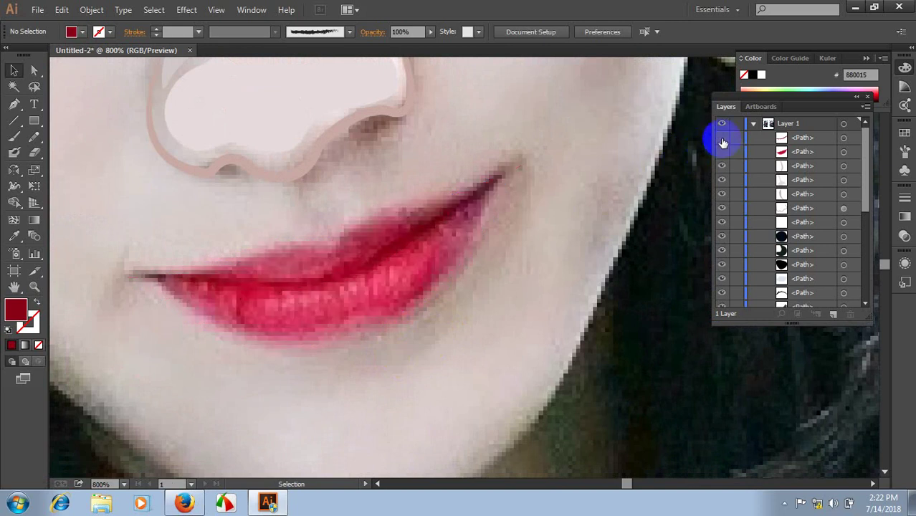
left_click(722, 151)
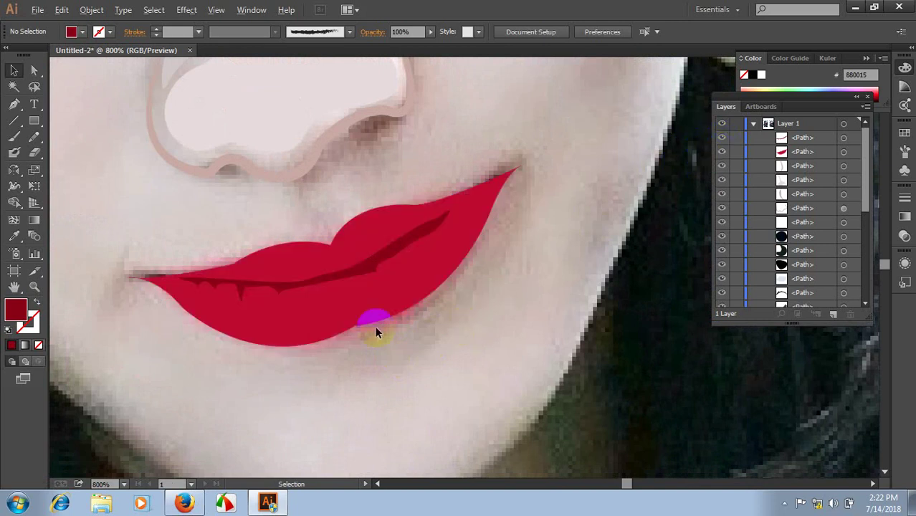
left_click_drag(376, 331, 366, 347)
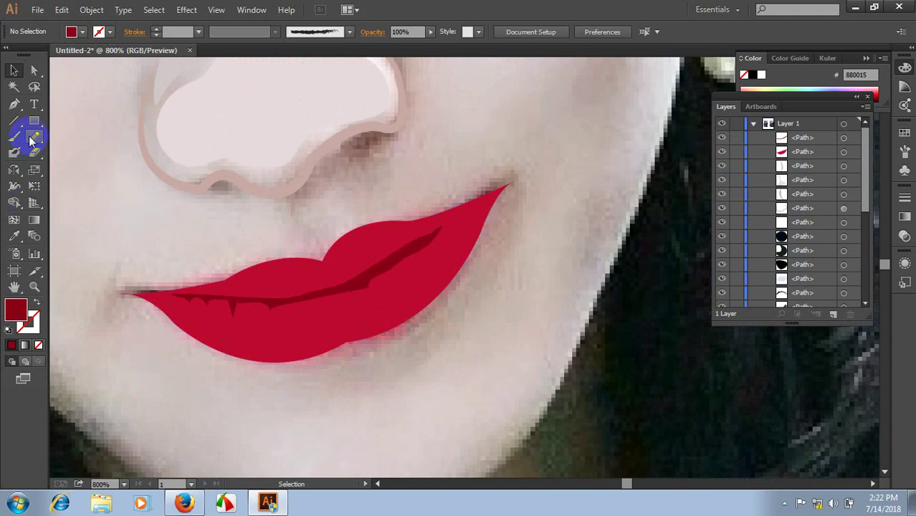
- Draw a jagged highlight shape on the lower lip and set its fill to lighter red C41442
left_click(32, 138)
scroll(268, 305, "up", 1)
left_click_drag(327, 369, 302, 338)
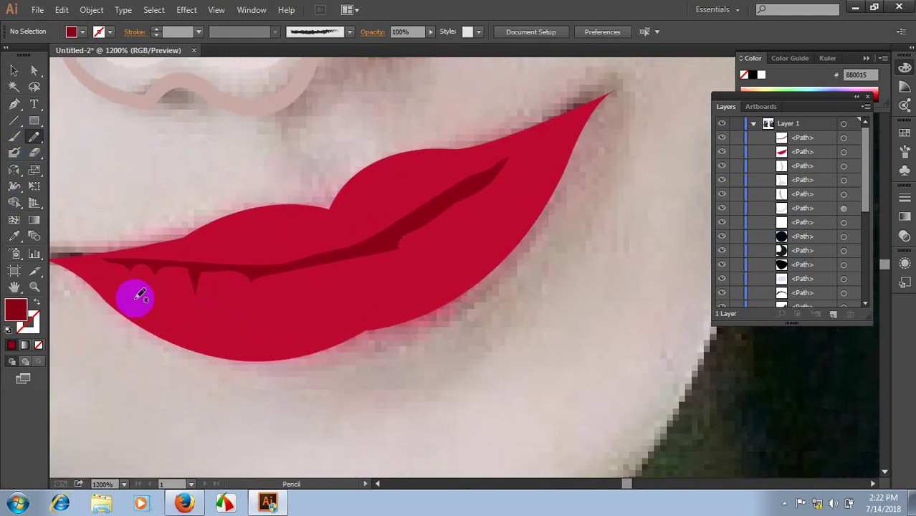
mouse_move(133, 296)
left_mouse_down()
mouse_move(304, 334)
mouse_move(439, 288)
mouse_move(479, 260)
mouse_move(502, 214)
mouse_move(485, 217)
mouse_move(436, 274)
mouse_move(382, 288)
mouse_move(352, 282)
mouse_move(337, 297)
mouse_move(274, 311)
mouse_move(129, 297)
left_mouse_up()
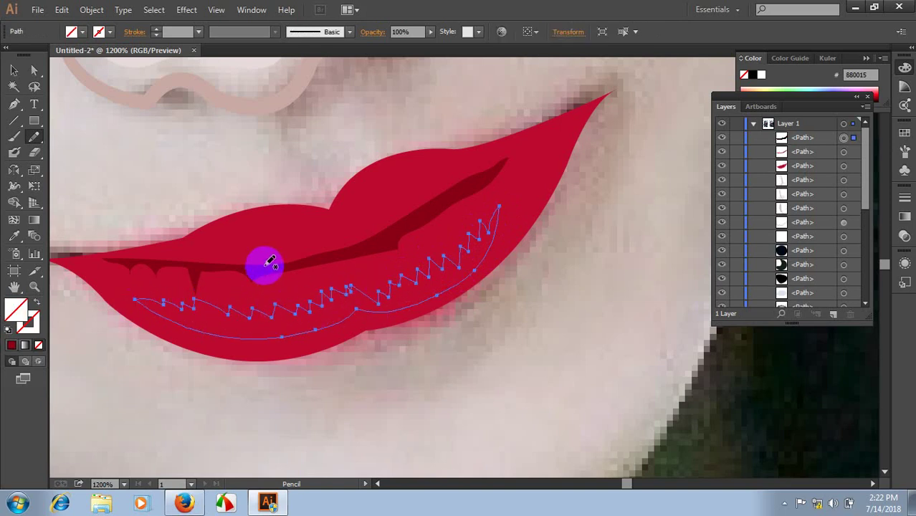
key("i")
left_click(296, 278)
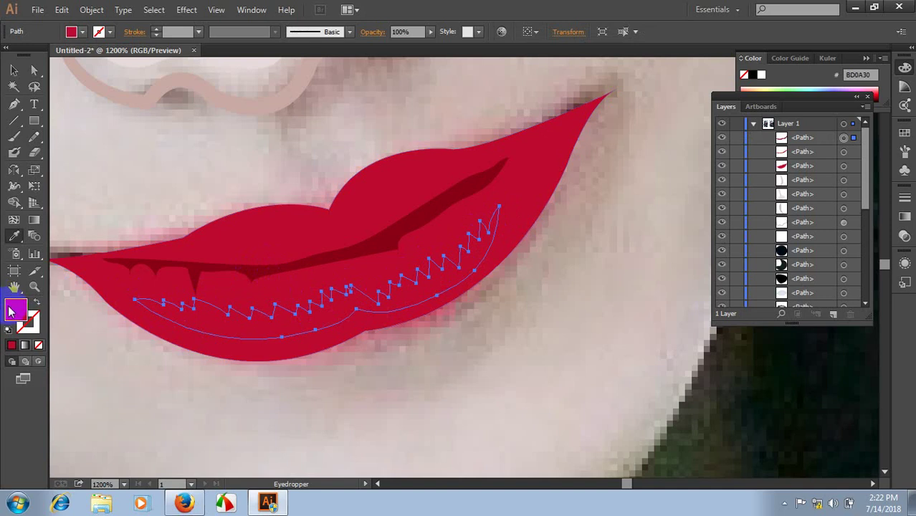
double_click(14, 310)
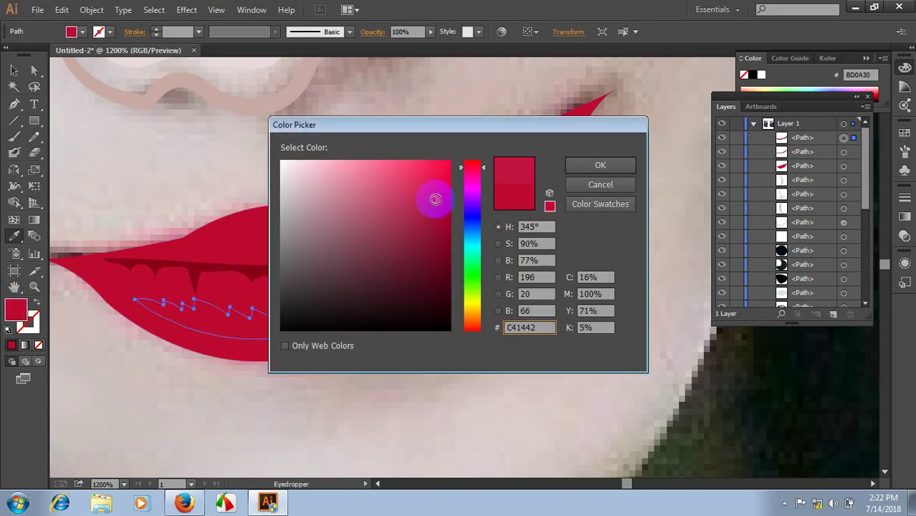
left_click(580, 167)
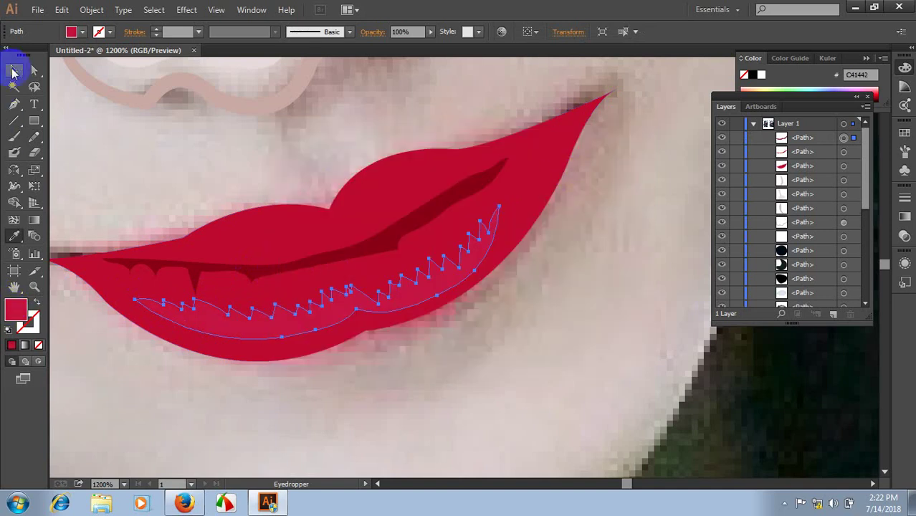
- Begin a Pencil outline on the upper lip
left_click(105, 171)
left_click(34, 137)
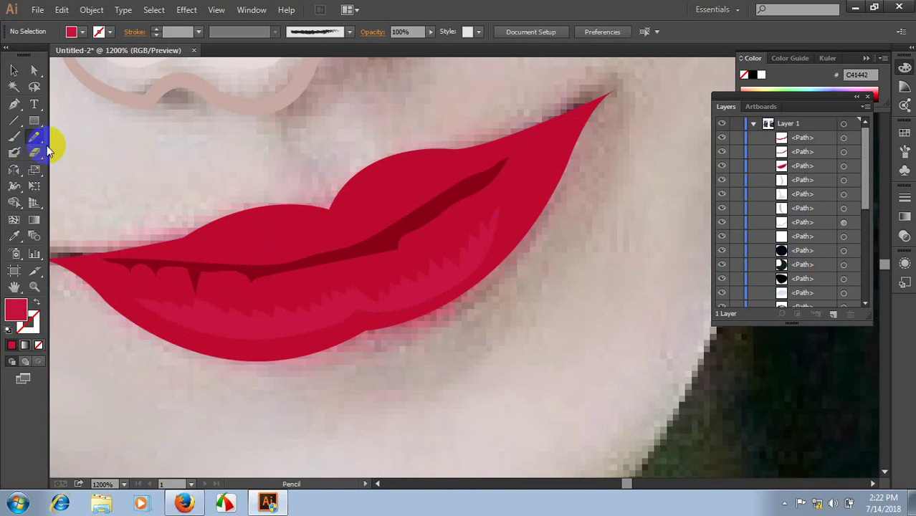
left_click(208, 249)
- Draw a jagged highlight over the upper lip and swap its stroke to a lighter red fill
mouse_move(194, 250)
left_mouse_down()
mouse_move(447, 162)
mouse_move(437, 178)
mouse_move(410, 183)
mouse_move(327, 239)
mouse_move(268, 235)
mouse_move(195, 251)
left_mouse_up()
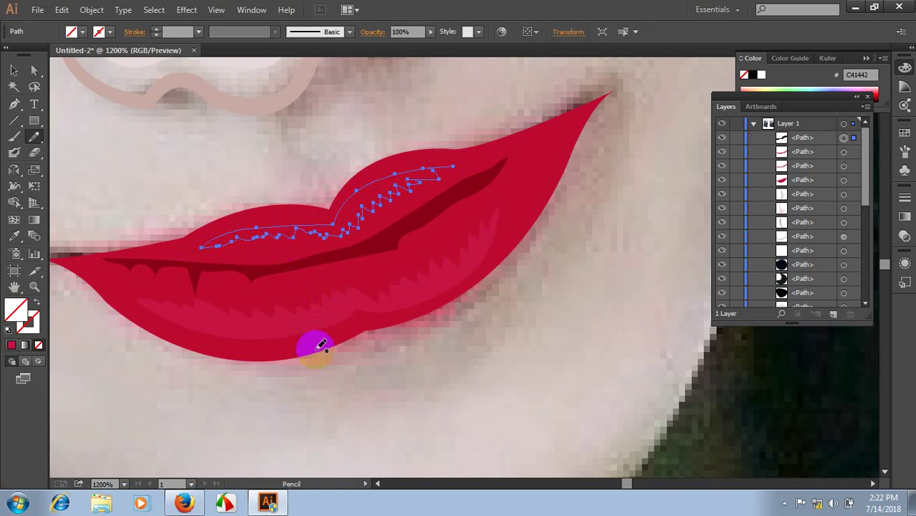
key("shift+x")
left_click(17, 72)
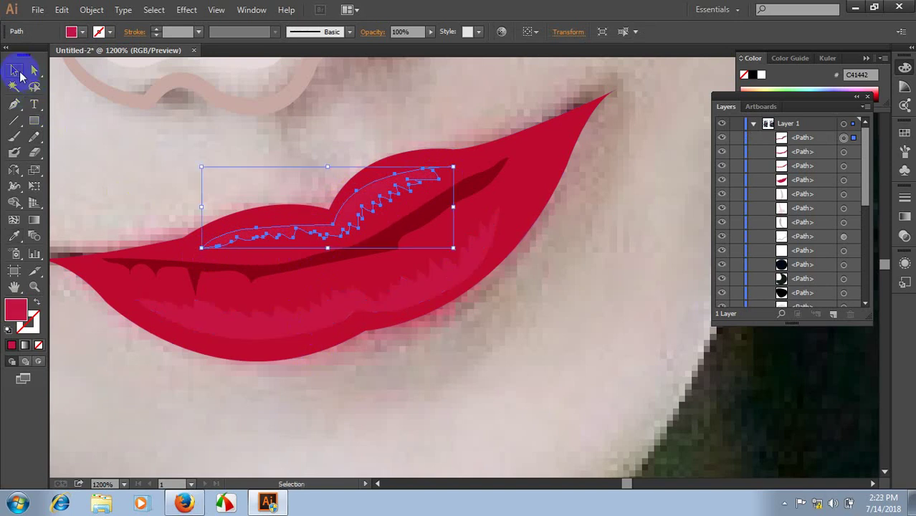
left_click(193, 176)
- Zoom out and toggle the lips' visibility to compare them with the photo
left_click_drag(223, 189, 351, 310)
key("ctrl+minus")
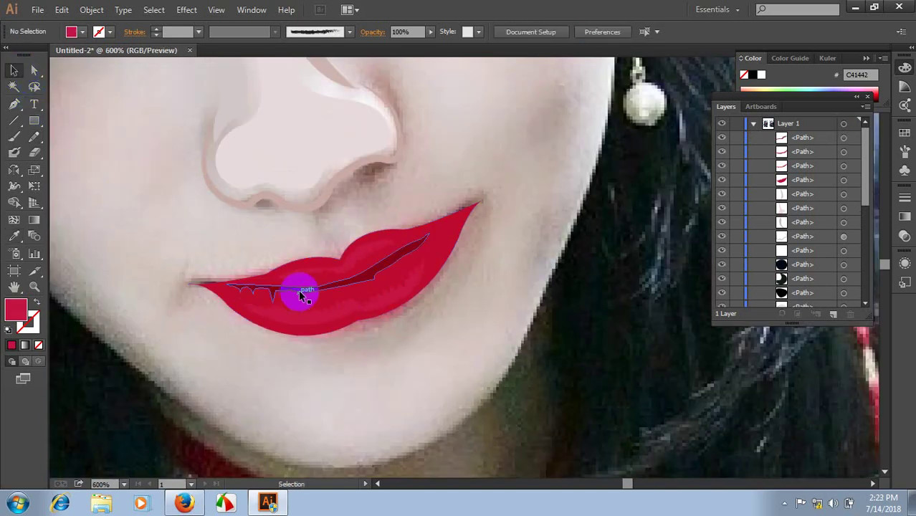
left_click_drag(302, 293, 313, 302)
scroll(315, 308, "down", 2, "alt")
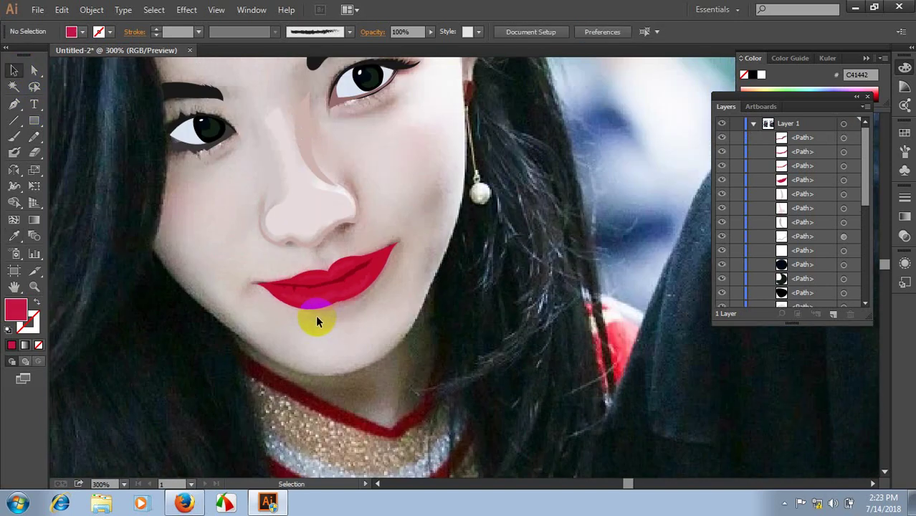
scroll(316, 316, "down", 1, "alt")
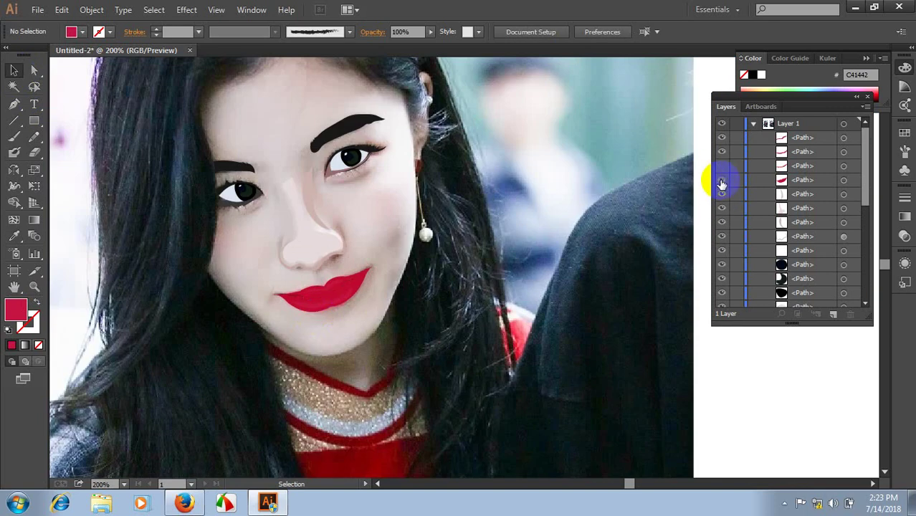
left_click(722, 182)
left_click(722, 180)
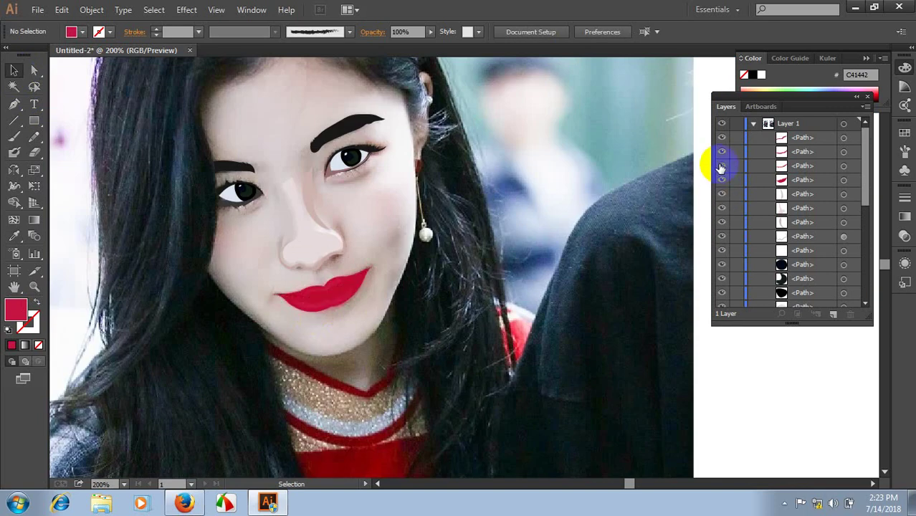
scroll(329, 309, "up", 1, "alt")
scroll(330, 309, "up", 3, "alt")
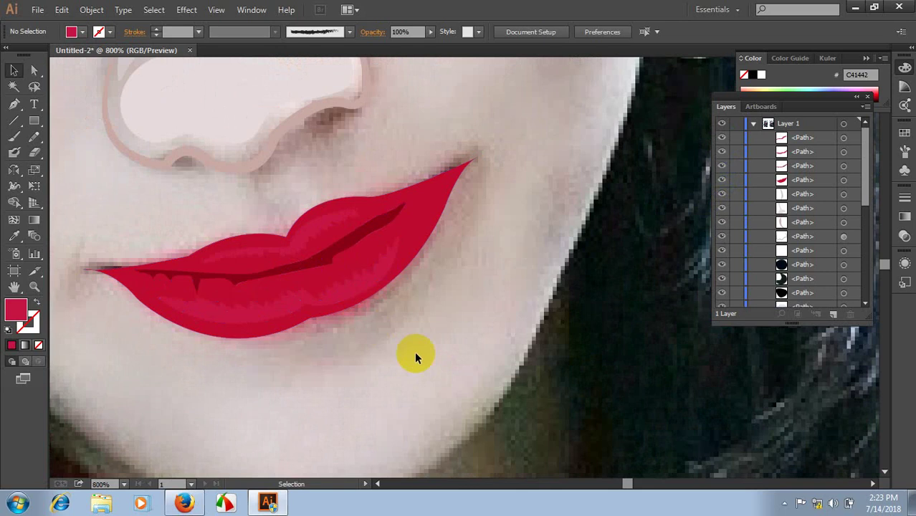
scroll(415, 319, "up", 1)
- Recolour the mouth-line shape to deep red A5002B using the eyedropper and Color Picker
left_click(365, 267)
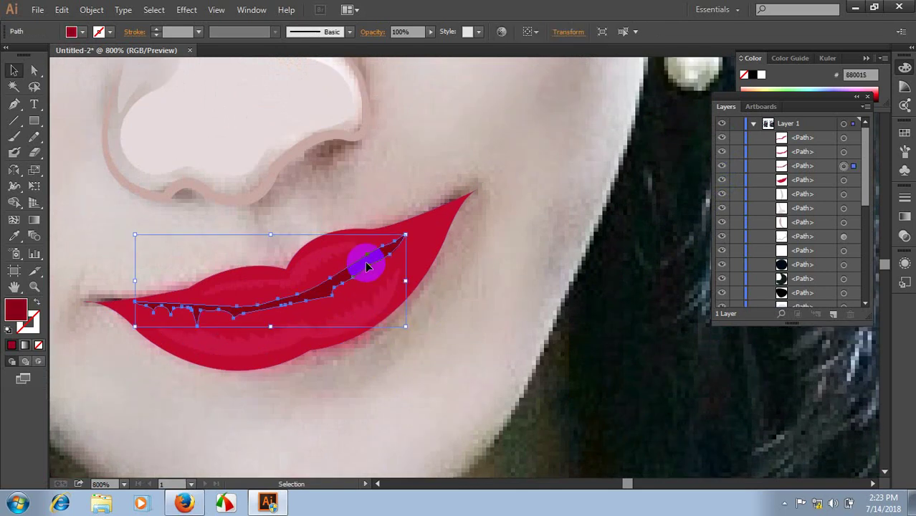
key("i")
left_click(423, 244)
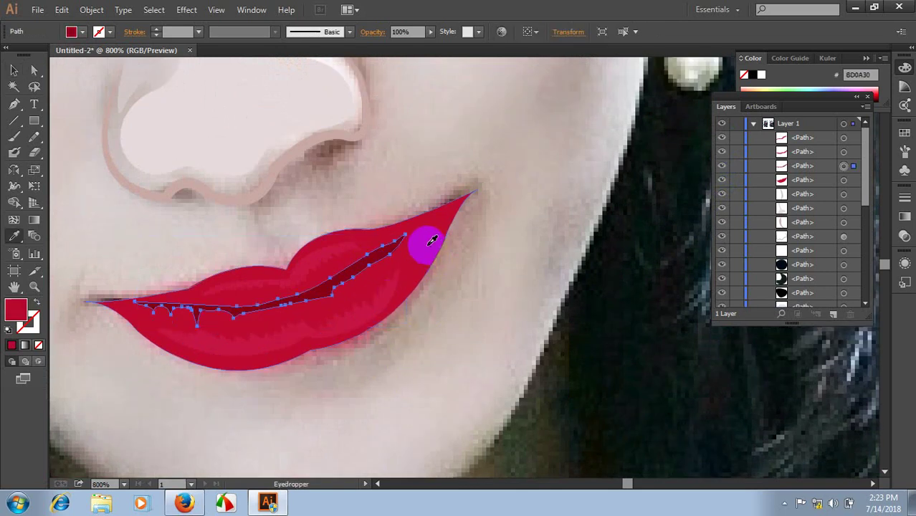
double_click(15, 309)
left_click_drag(433, 211, 442, 212)
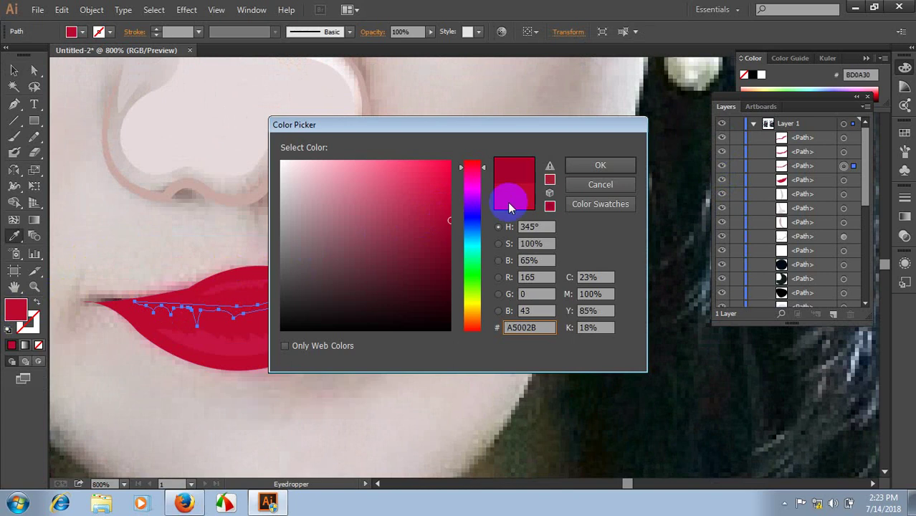
left_click(600, 165)
left_click(15, 71)
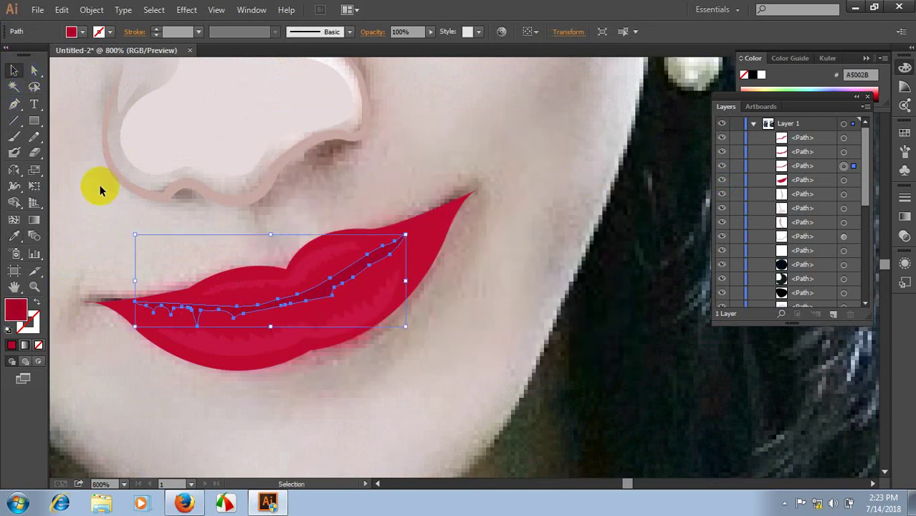
left_click(309, 345)
scroll(319, 348, "up", 1)
left_click(274, 234, "shift")
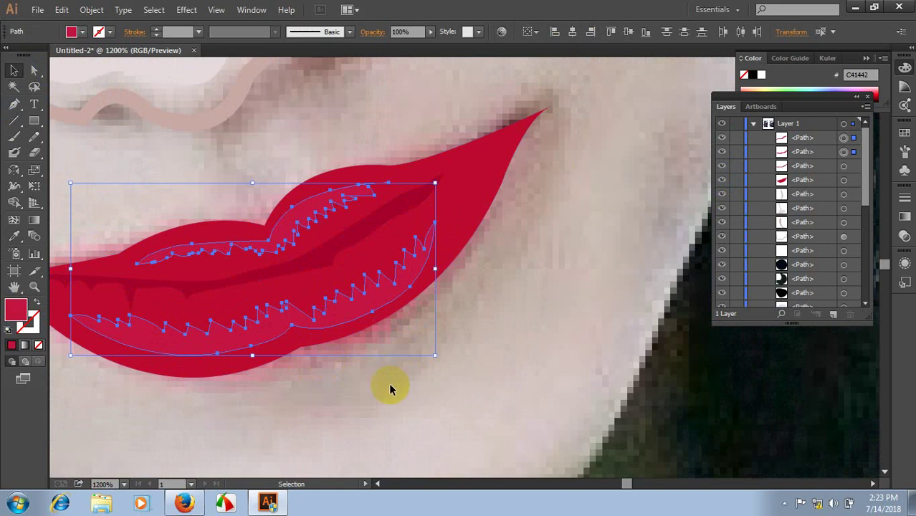
- Find the hidden hair outline in the Layers panel and make it visible
left_click(329, 405)
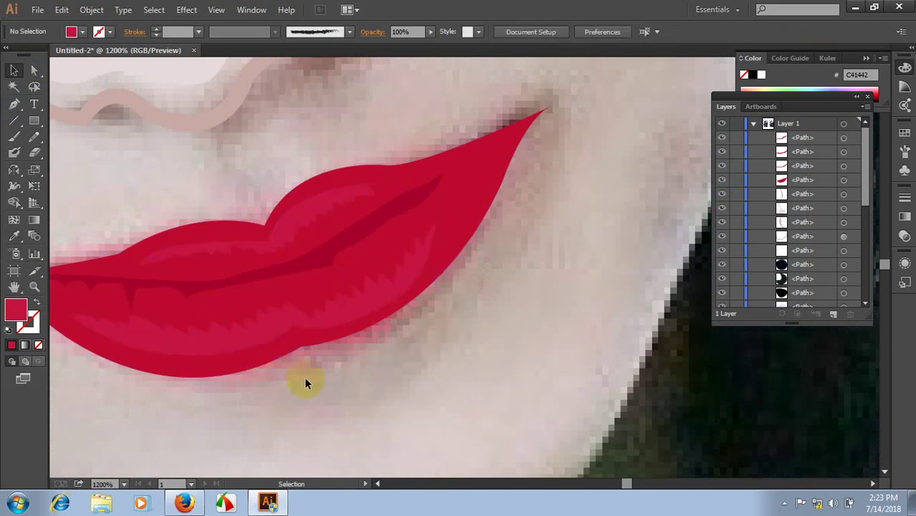
left_click_drag(306, 381, 431, 387)
scroll(430, 386, "down", 3)
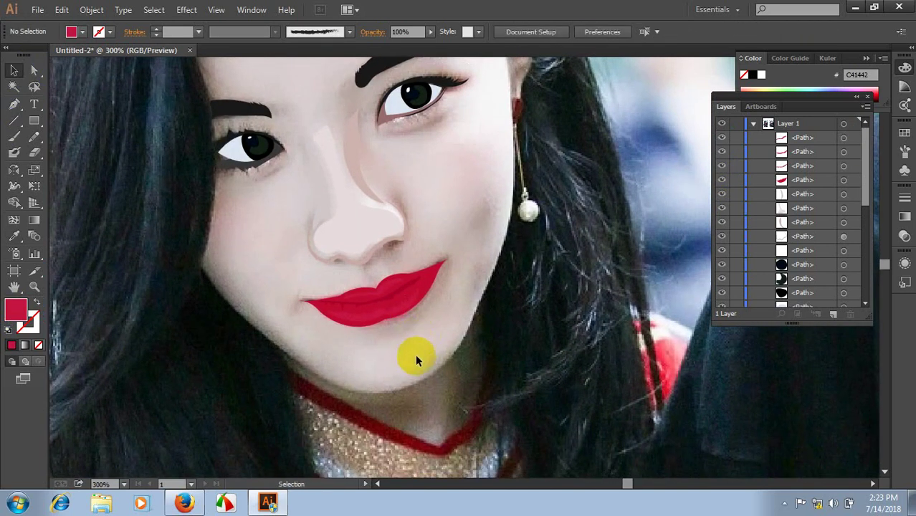
scroll(408, 354, "down", 3)
scroll(344, 343, "down", 2)
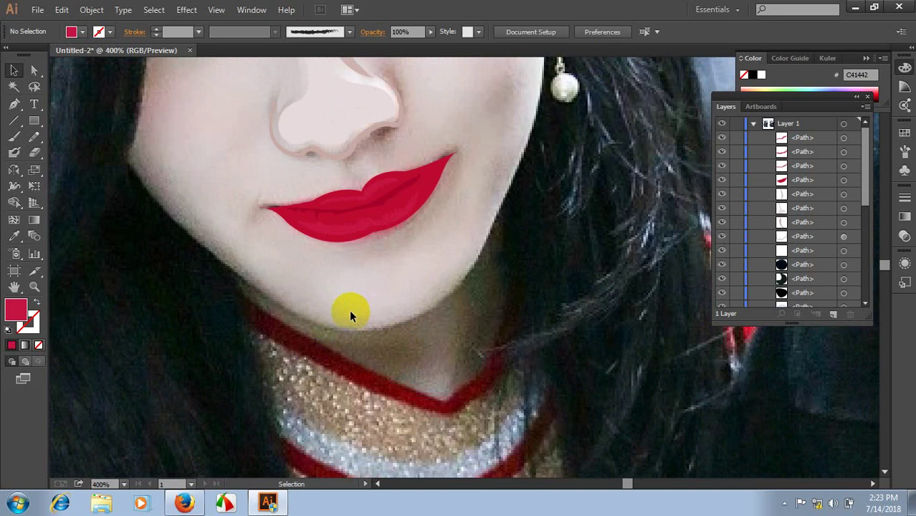
scroll(349, 315, "down", 3)
scroll(420, 313, "up", 2)
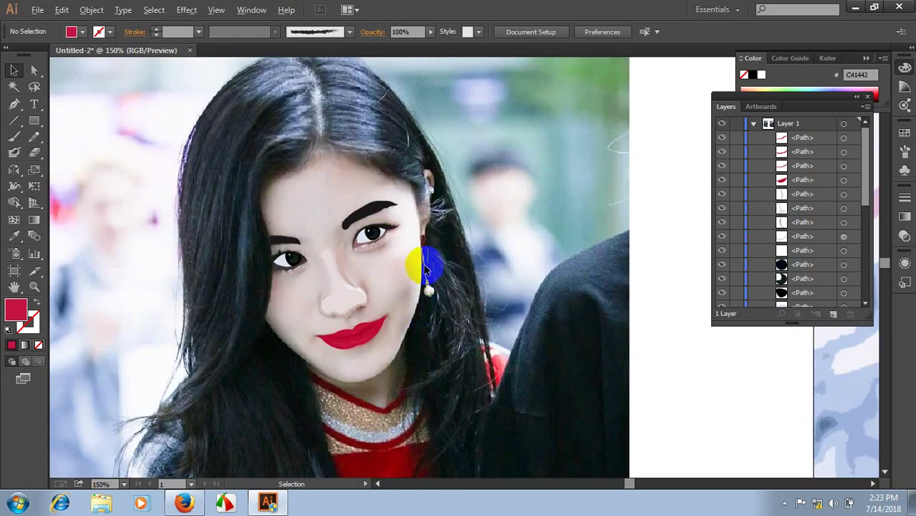
scroll(424, 269, "up", 1)
scroll(422, 266, "up", 1)
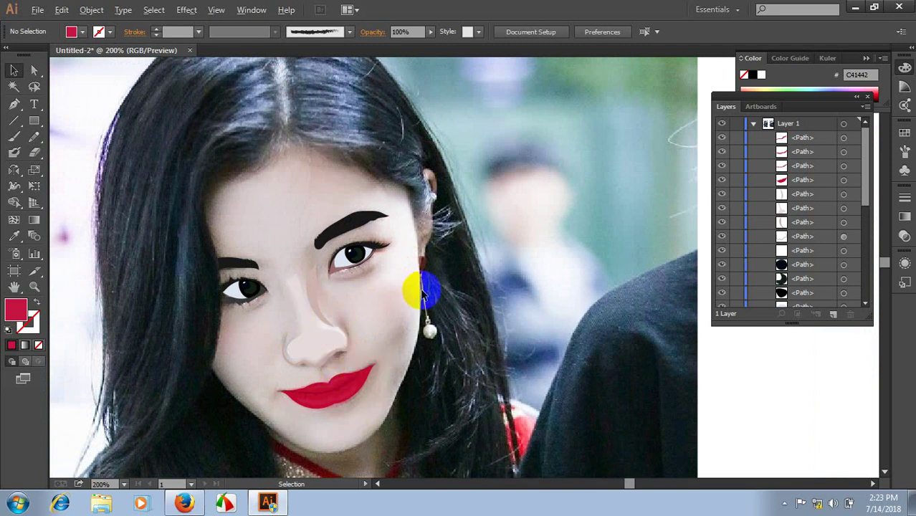
scroll(423, 287, "up", 1)
scroll(724, 258, "down", 3)
scroll(423, 287, "down", 1)
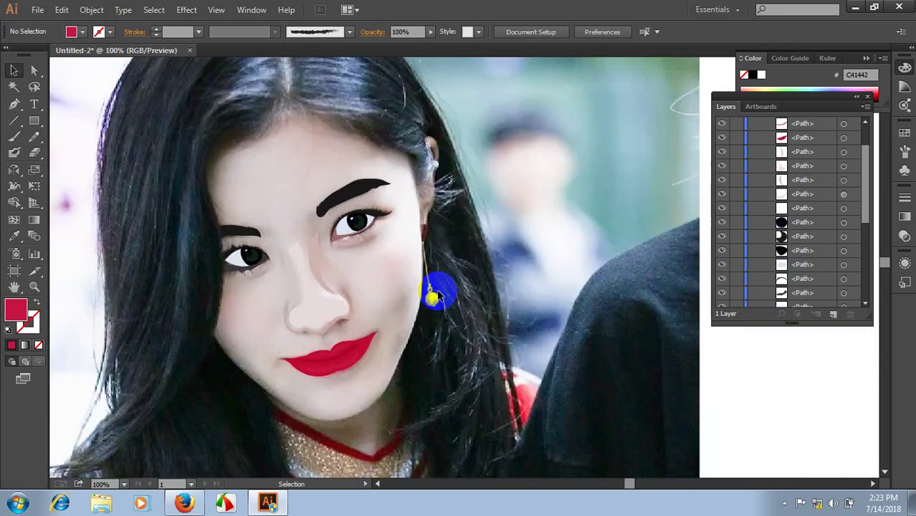
scroll(439, 286, "down", 2)
scroll(736, 280, "down", 5)
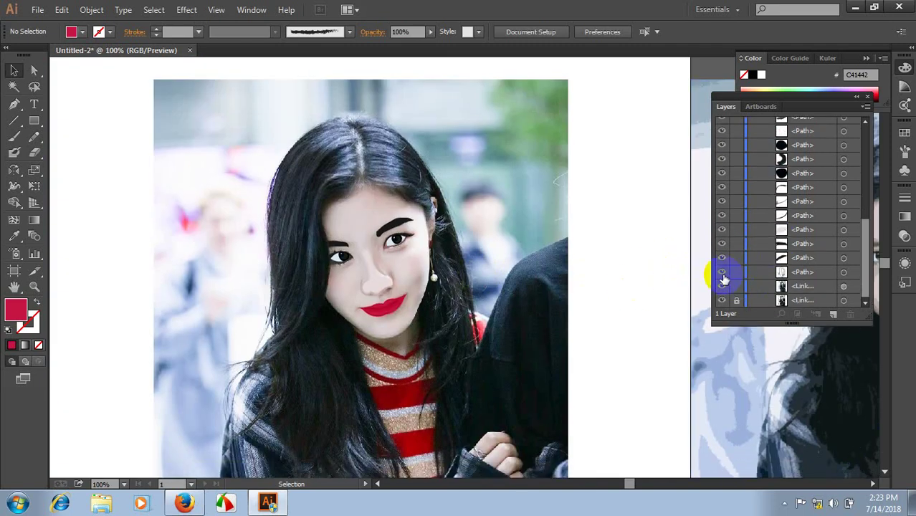
left_click(723, 273)
- Fill the hair outline with dark navy 142028 sampled from the photo's hair
scroll(188, 208, "up", 3)
scroll(379, 220, "down", 1)
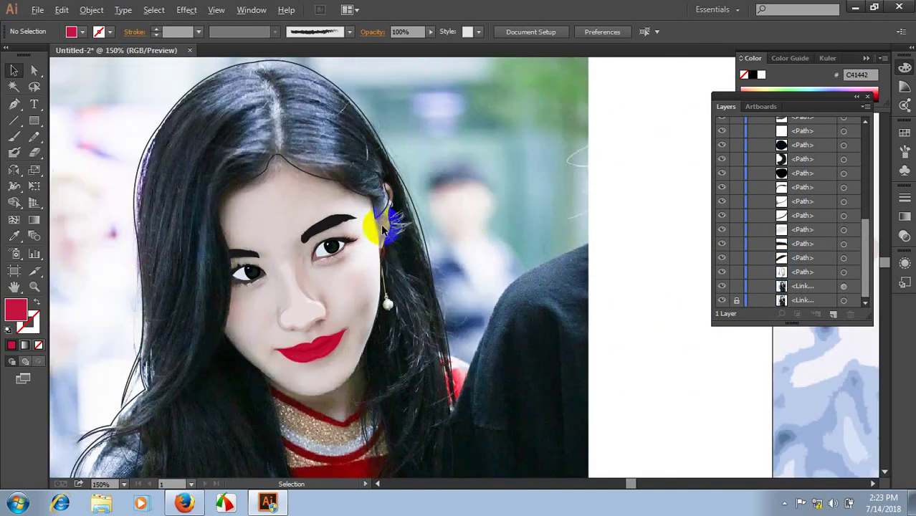
left_click_drag(135, 183, 171, 208)
left_click(223, 272)
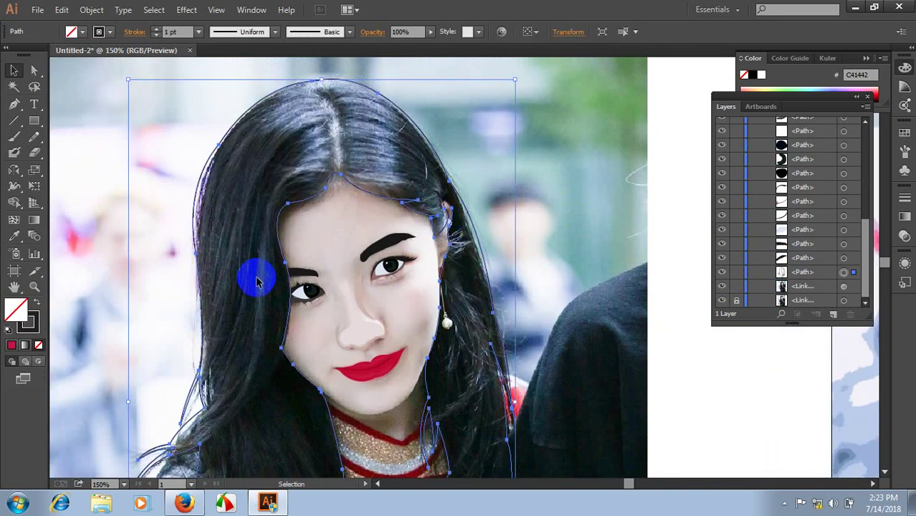
key("i")
left_click(263, 208)
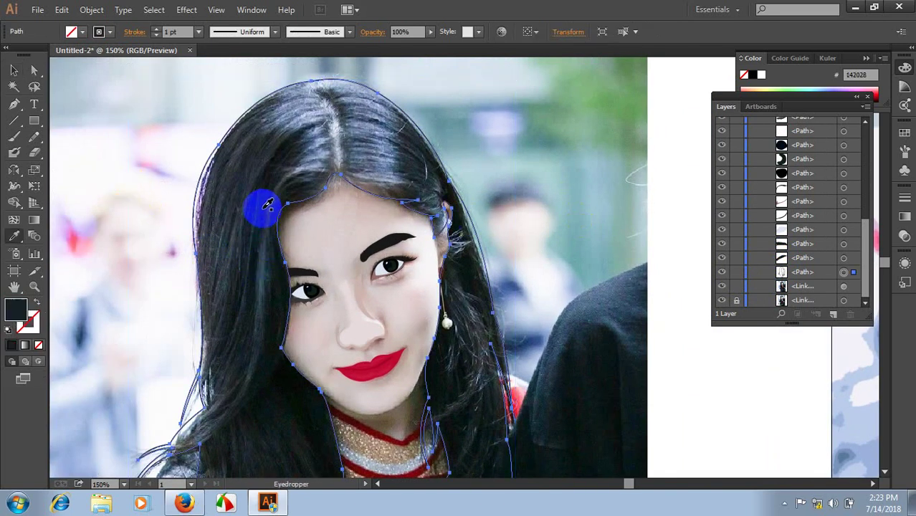
left_click(14, 72)
left_click(419, 211)
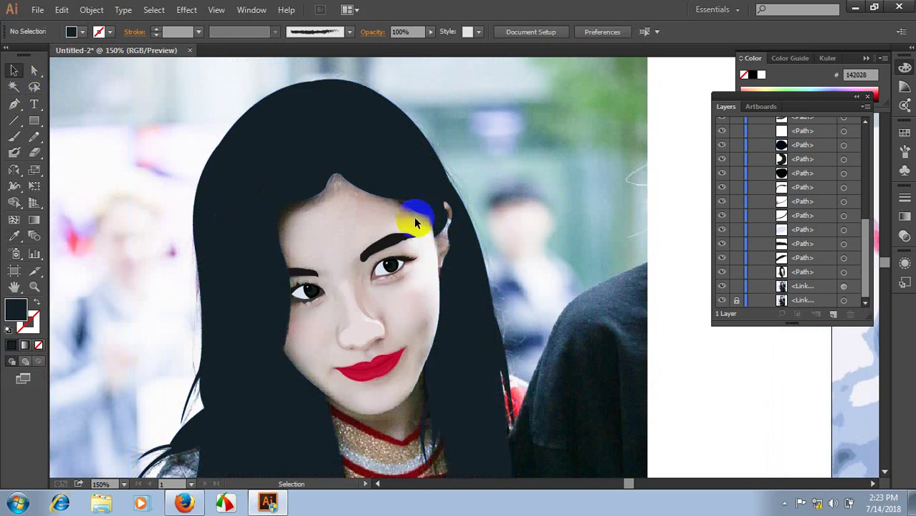
scroll(529, 268, "down", 2)
scroll(350, 342, "up", 2)
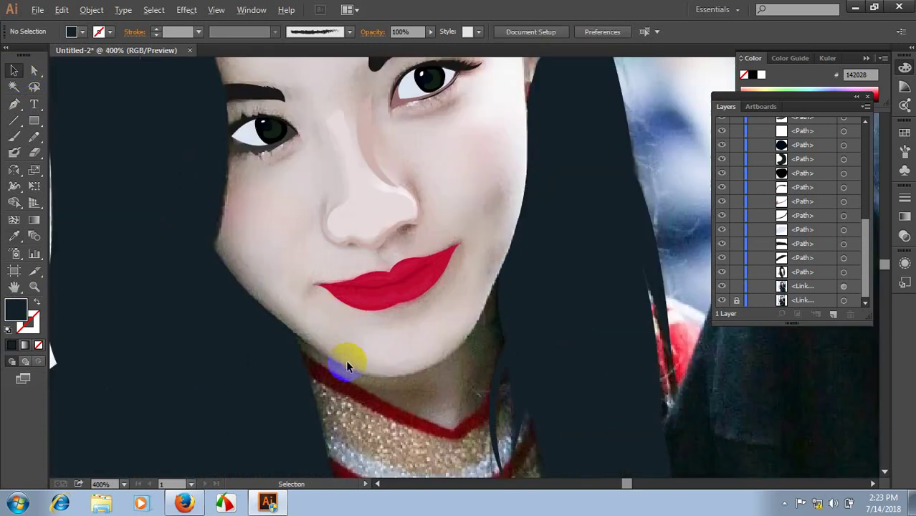
scroll(345, 360, "up", 1)
- Start an unfilled, dark-stroked Pen path down the left jawline
left_click(14, 104)
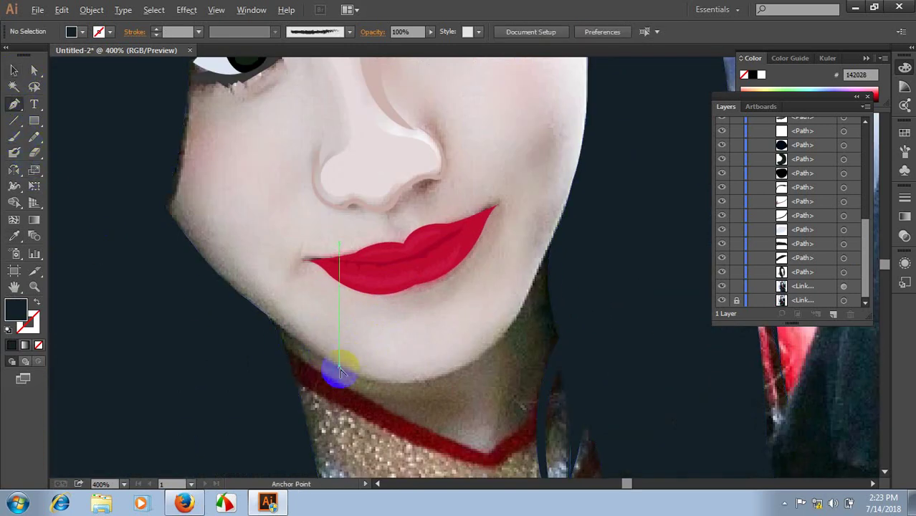
scroll(338, 369, "up", 1)
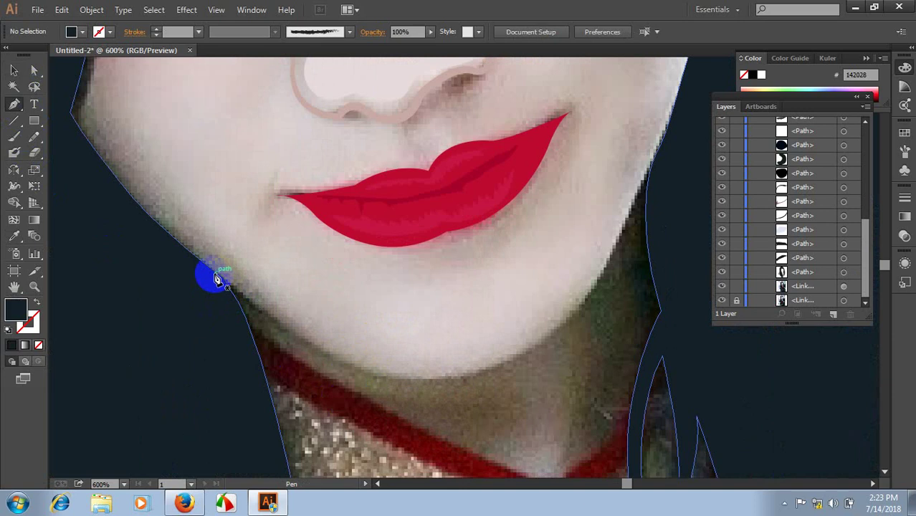
left_click(209, 273)
mouse_move(275, 317)
left_mouse_down()
mouse_move(285, 332)
mouse_move(37, 309)
left_mouse_up()
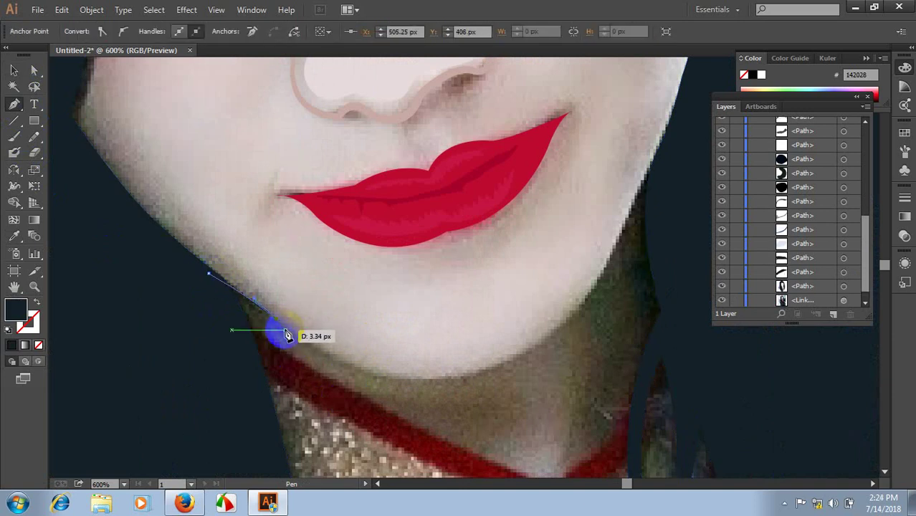
left_click(36, 304)
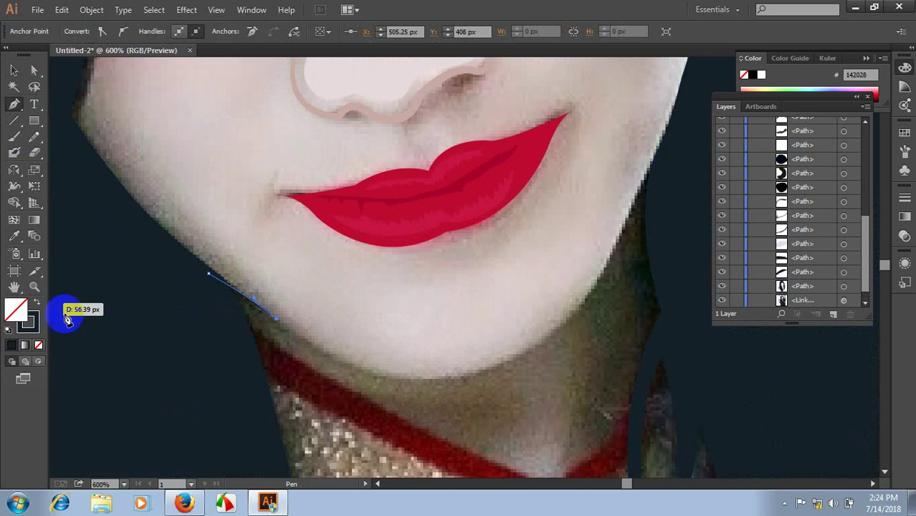
left_click_drag(473, 371, 567, 337)
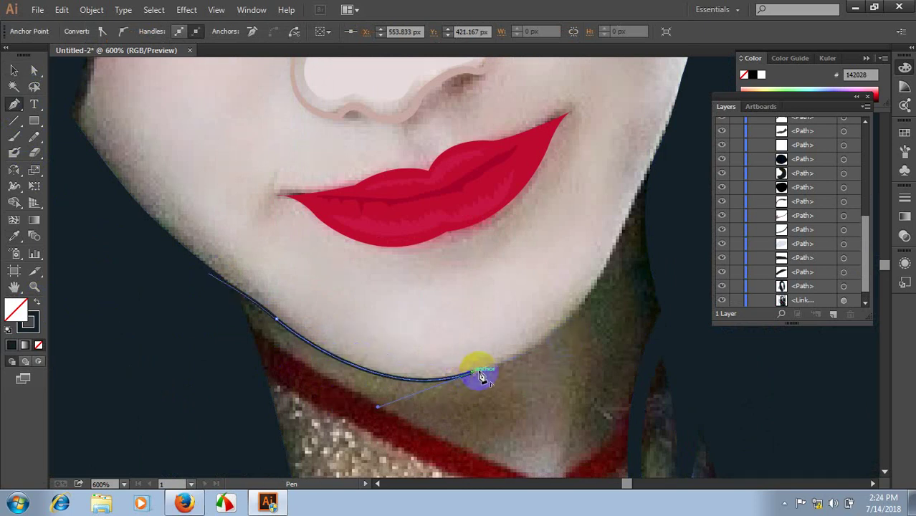
- Continue the outline around the chin and up the cheek, closing the face shape
left_click_drag(482, 377, 454, 395)
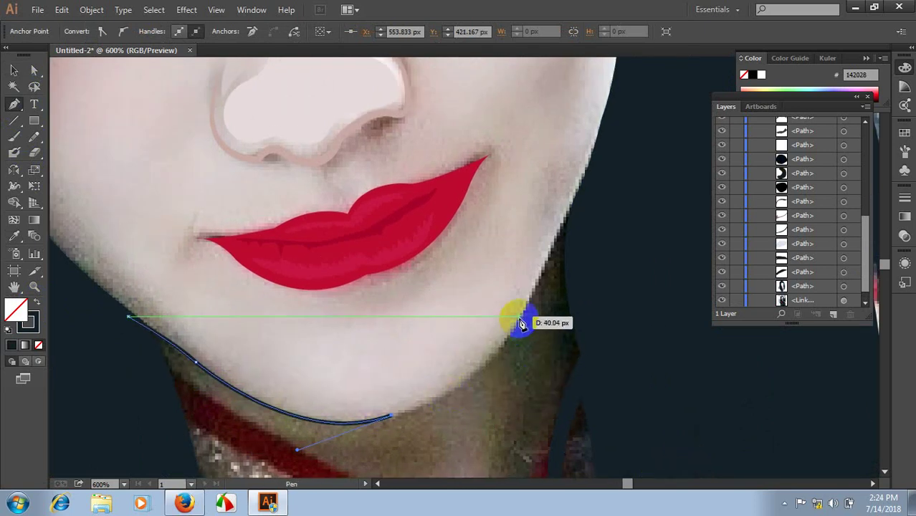
mouse_move(520, 320)
left_mouse_down()
mouse_move(546, 251)
mouse_move(523, 316)
mouse_move(430, 413)
left_mouse_up()
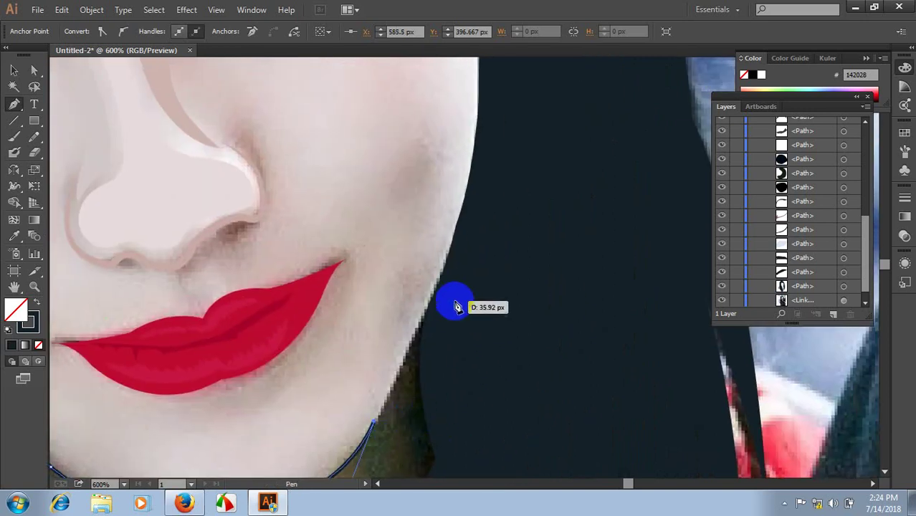
left_click(461, 250)
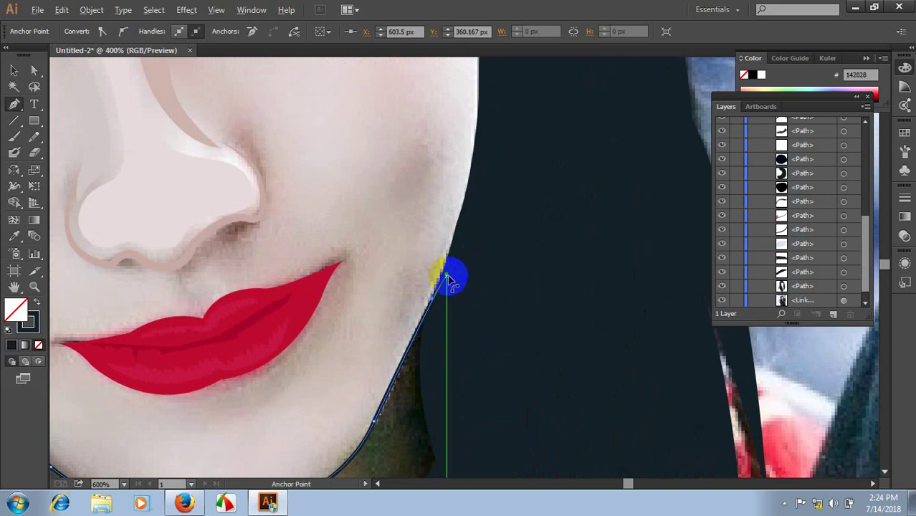
scroll(447, 278, "down", 3, "alt")
scroll(450, 258, "down", 3, "alt")
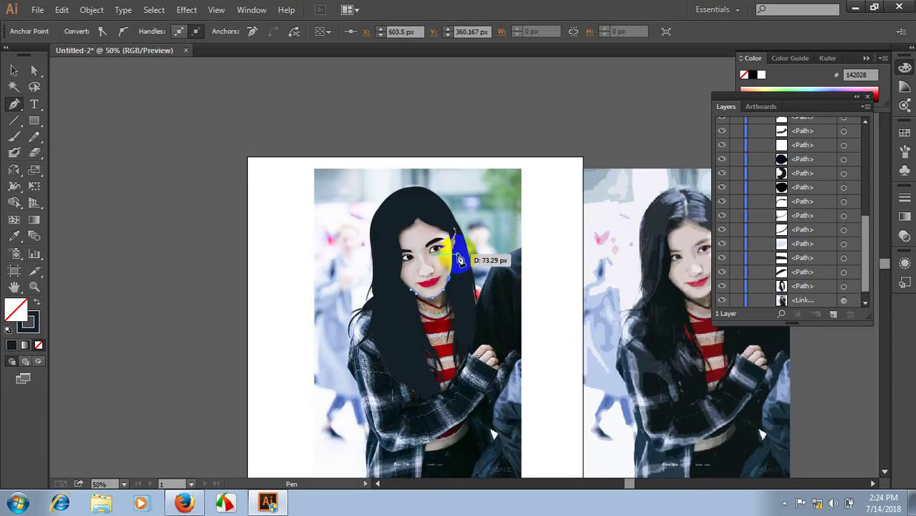
left_click(450, 208, "ctrl")
mouse_move(394, 272)
left_mouse_down()
mouse_move(402, 296)
mouse_move(415, 297)
left_mouse_up()
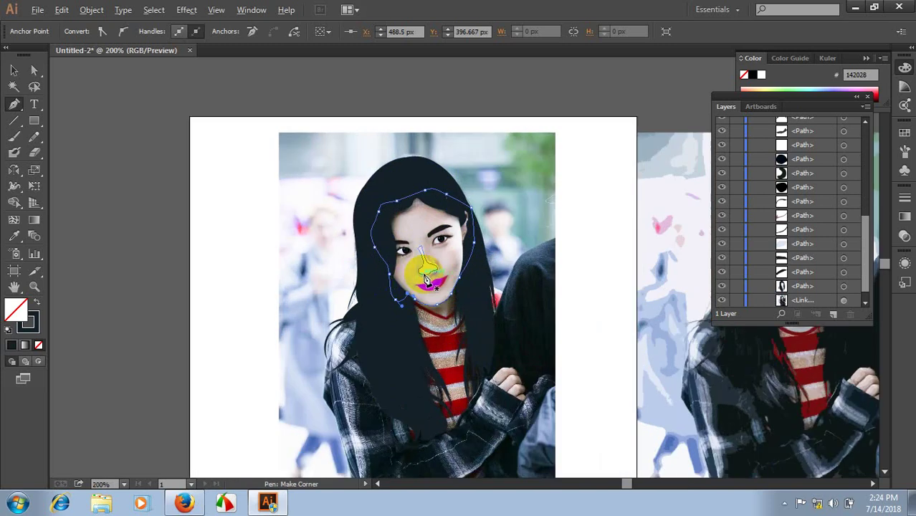
scroll(411, 271, "up", 4, "alt")
key("i")
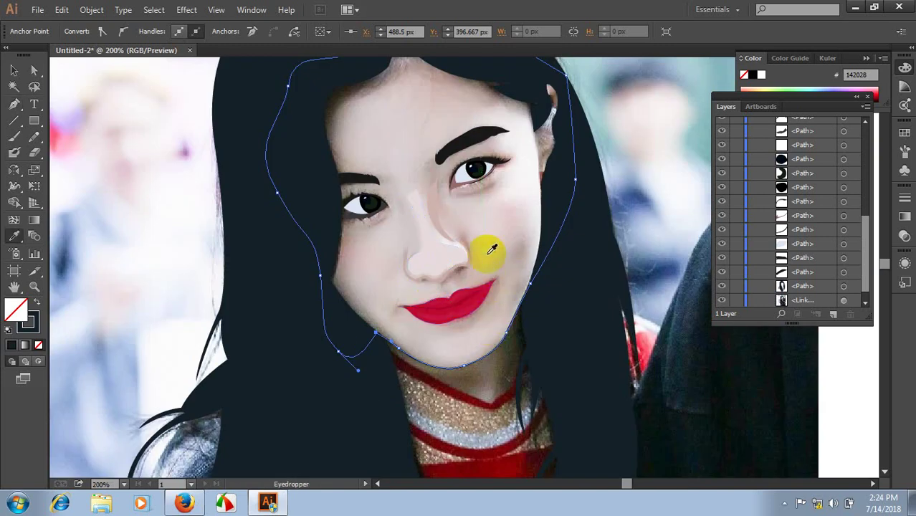
- Fill the face shape with the sampled skin tone DCCBCB
left_click(395, 265)
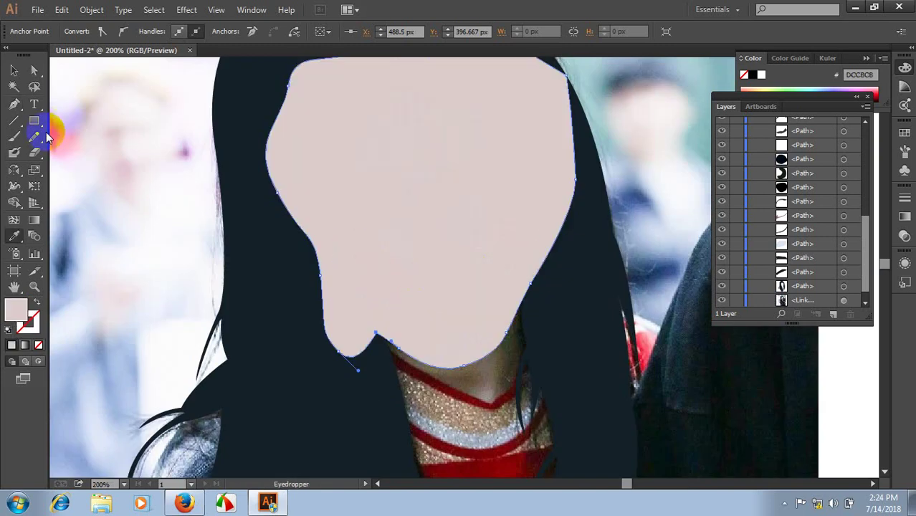
left_click(14, 69)
scroll(244, 124, "down", 2, "alt")
scroll(430, 287, "right", 1, "ctrl")
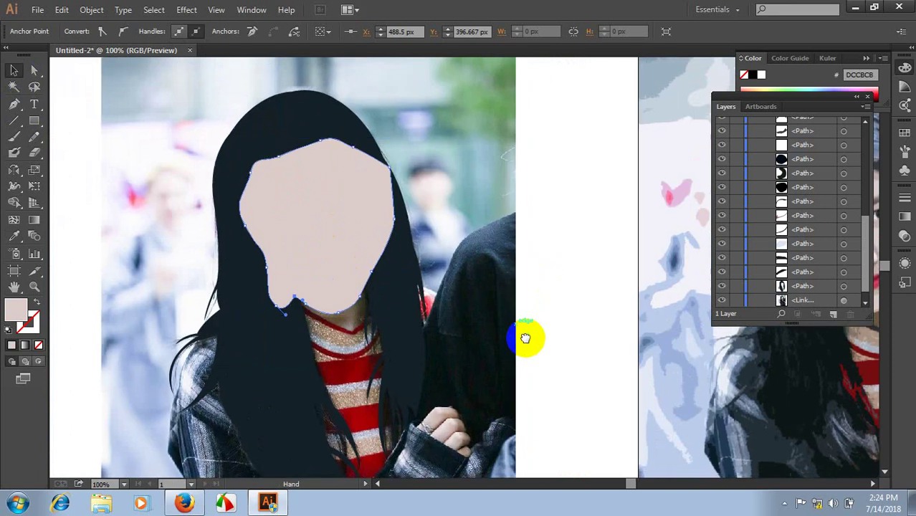
scroll(525, 337, "up", 2)
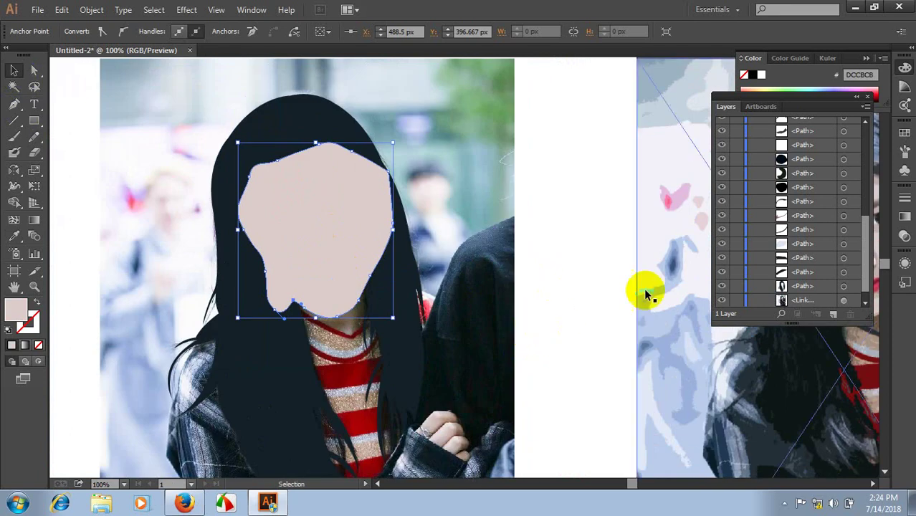
scroll(777, 147, "up", 3)
scroll(792, 143, "up", 5)
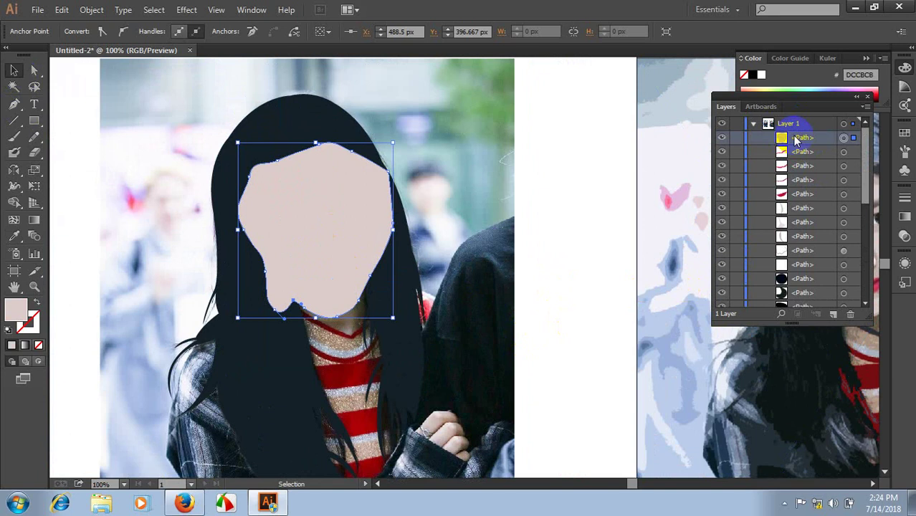
- Move the face path in the Layers panel below the eyes, nose and lips
left_click_drag(794, 139, 809, 301)
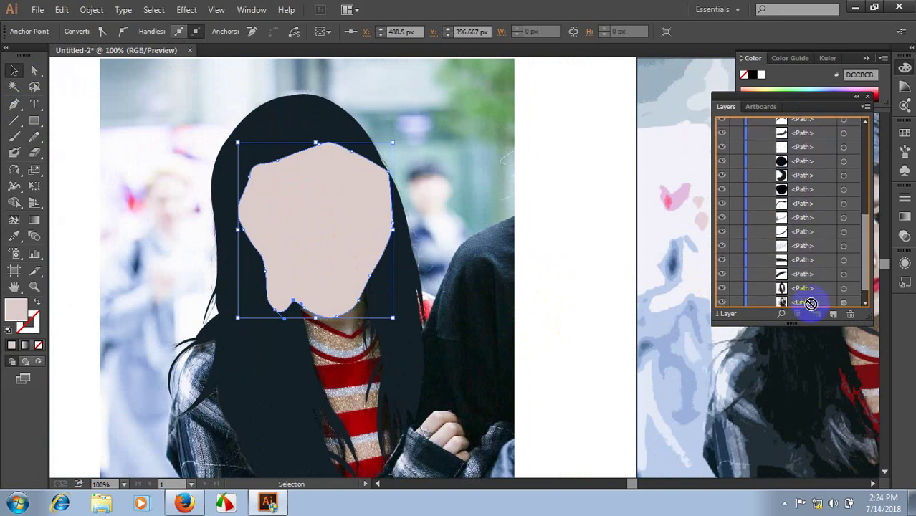
left_click_drag(808, 301, 805, 285)
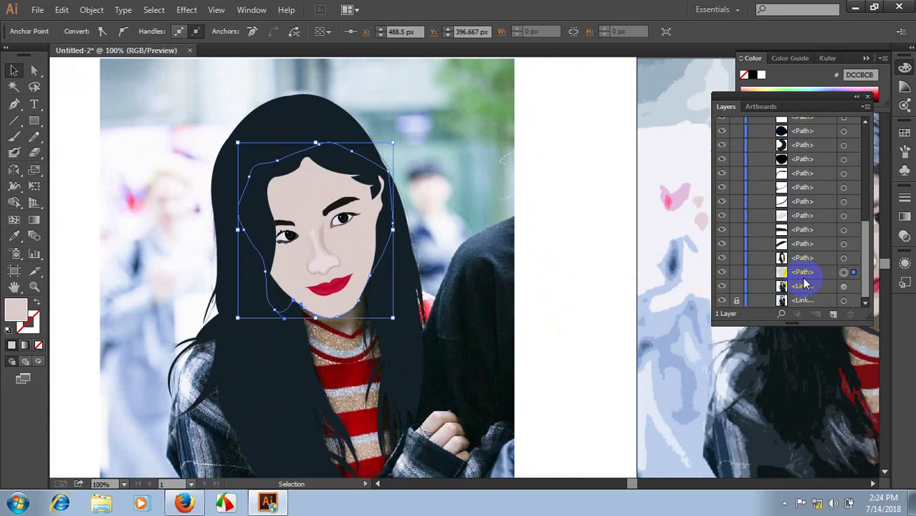
left_click(494, 200)
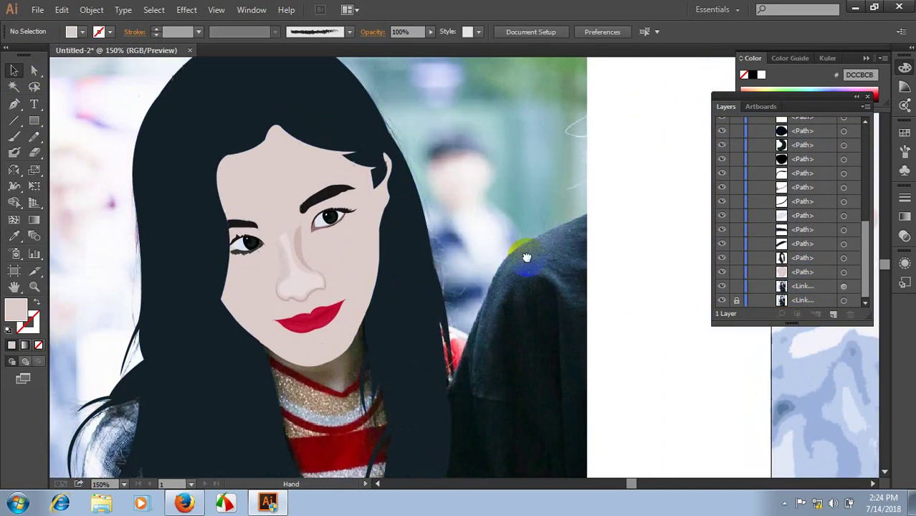
- Make the nose an unfilled outline stroked in muted pink C6AFAF
left_click_drag(379, 297, 577, 231)
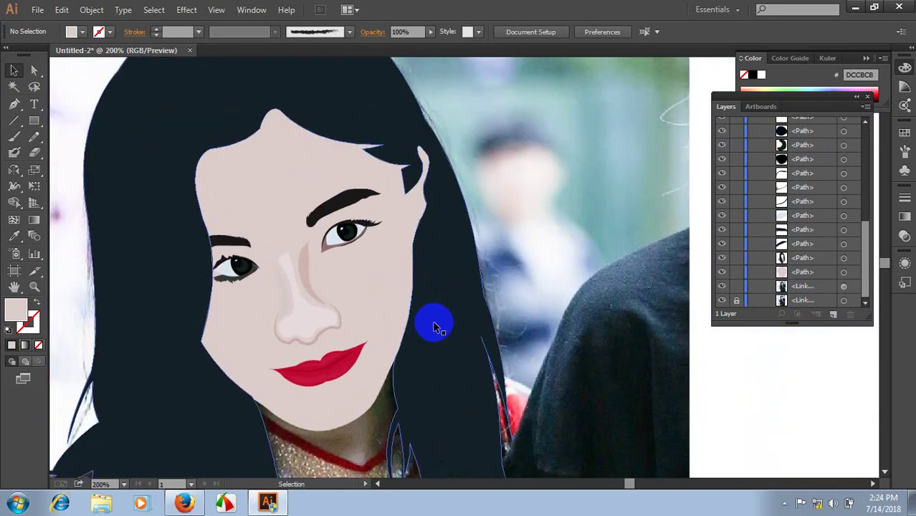
scroll(324, 380, "up", 1)
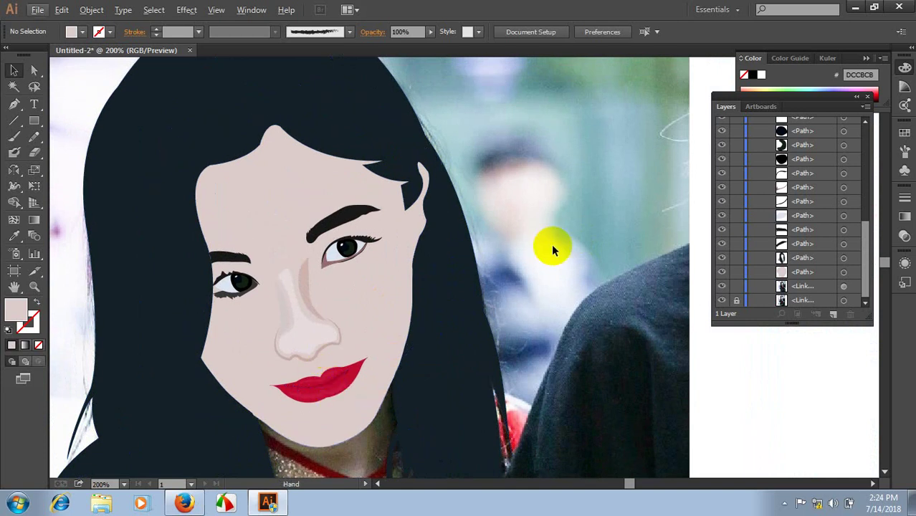
scroll(368, 302, "up", 1)
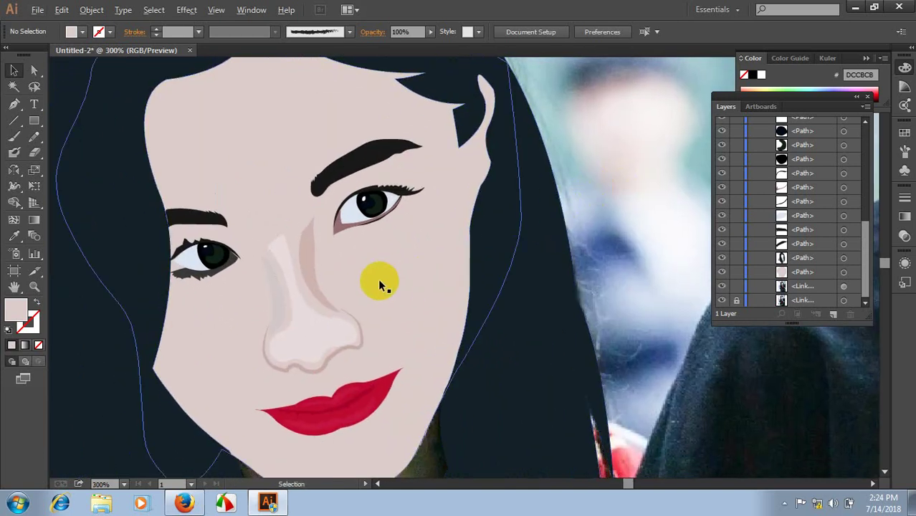
scroll(358, 303, "up", 1)
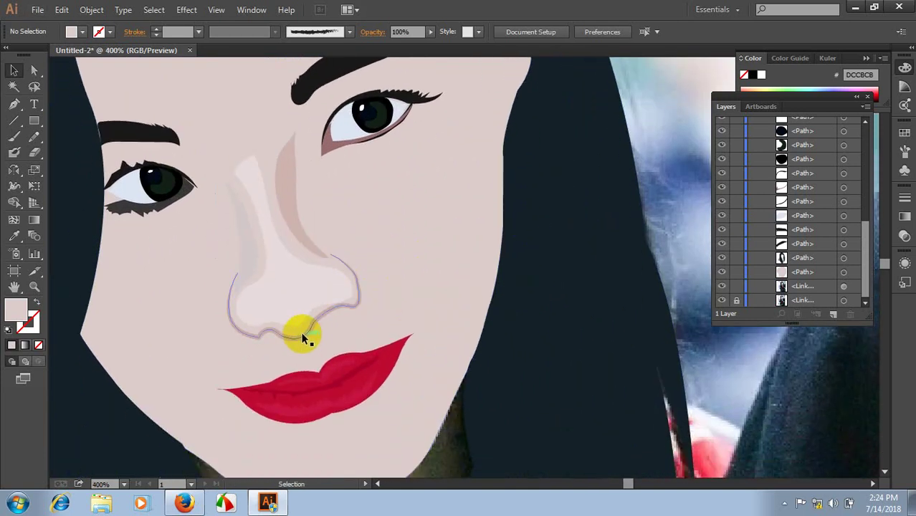
left_click(301, 333)
key("i")
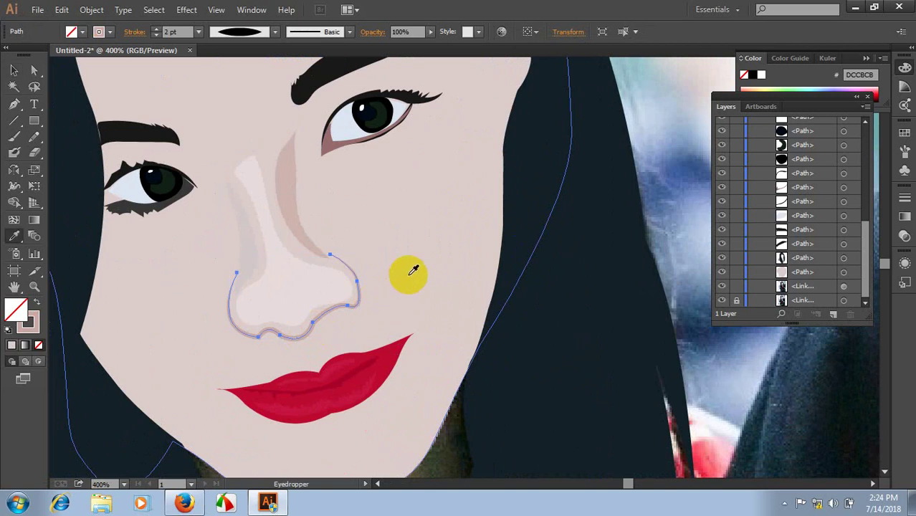
left_click(413, 260)
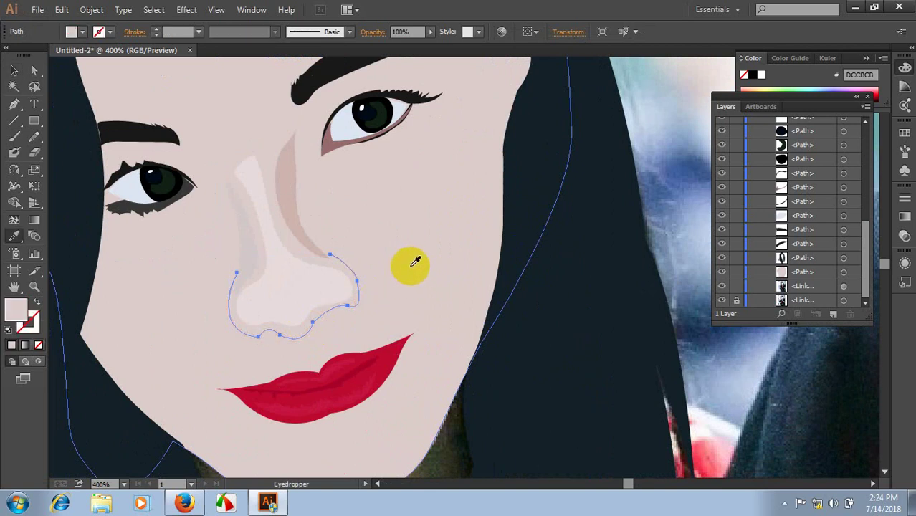
left_click(37, 304)
double_click(27, 321)
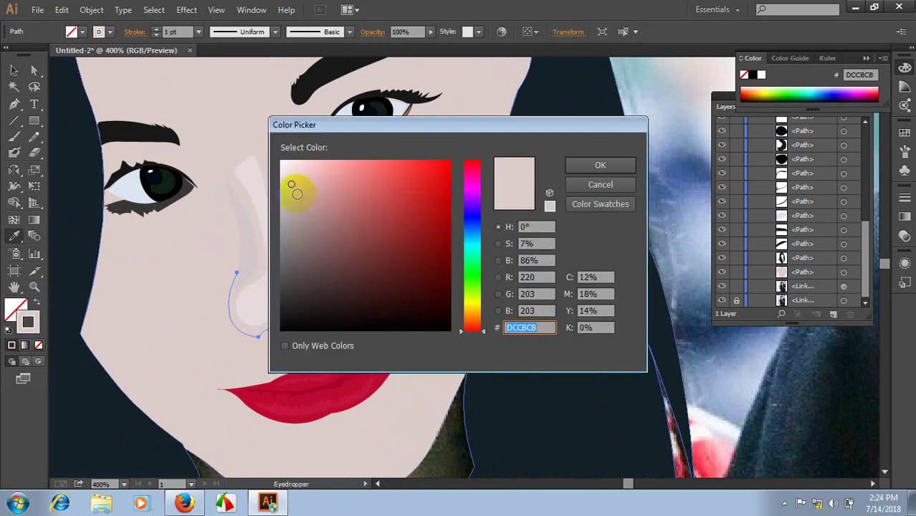
left_click_drag(292, 188, 303, 198)
left_click(600, 166)
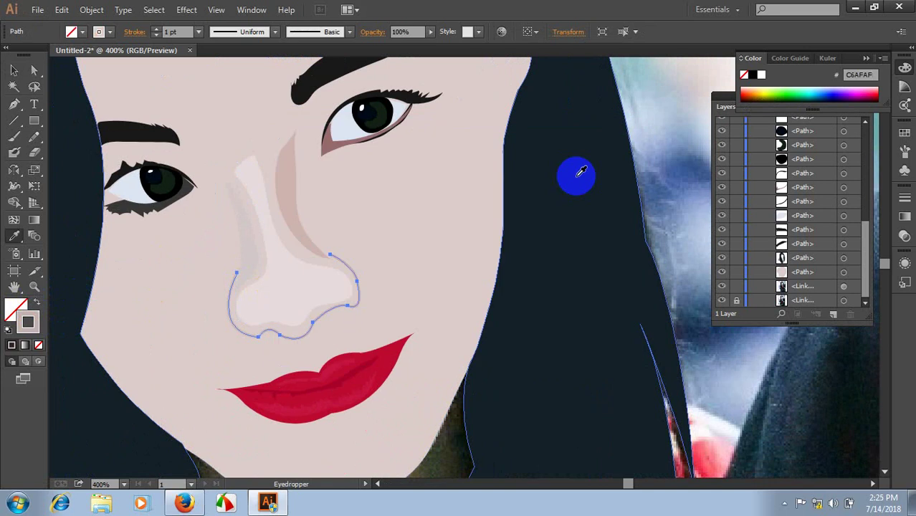
- Give the nose outline a tapered elliptical width profile at 2 pt
left_click(229, 32)
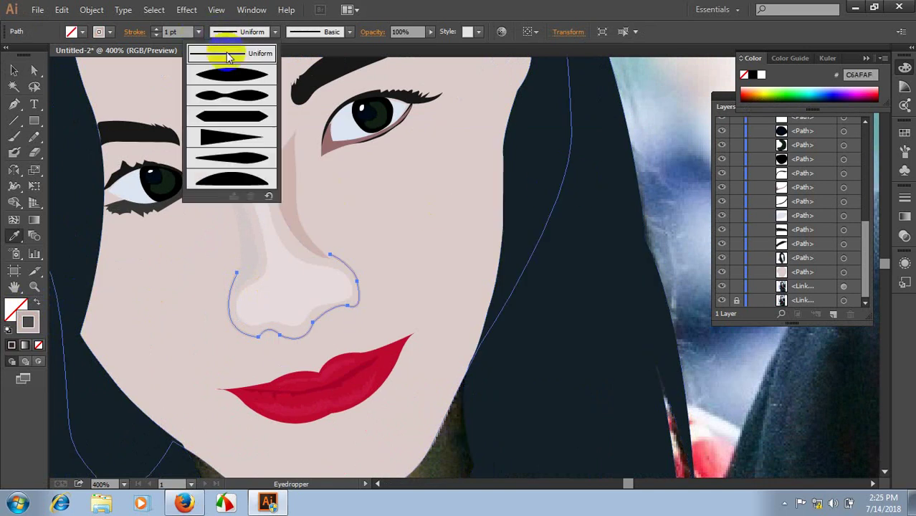
left_click(231, 76)
left_click(198, 32)
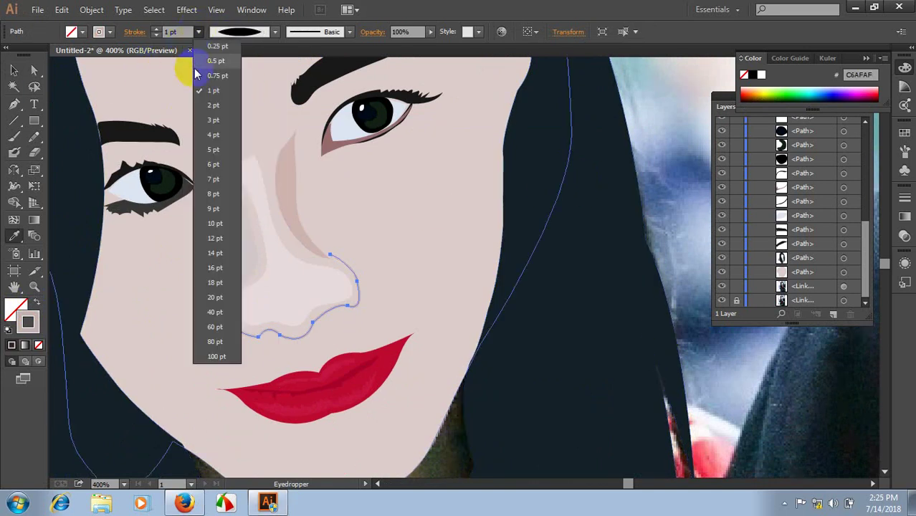
left_click(192, 111)
left_click(15, 71)
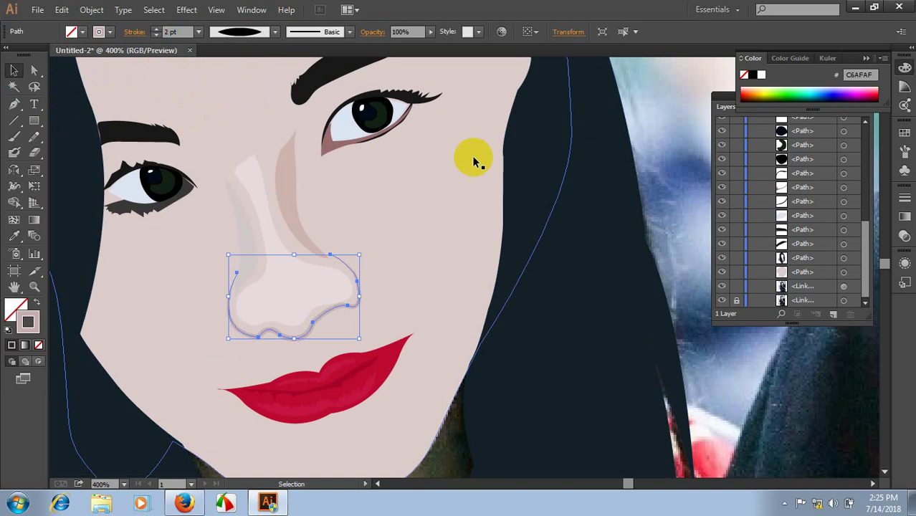
left_click(671, 143)
- Thin the nose outline to 1 pt and inspect the result
scroll(387, 244, "up", 1)
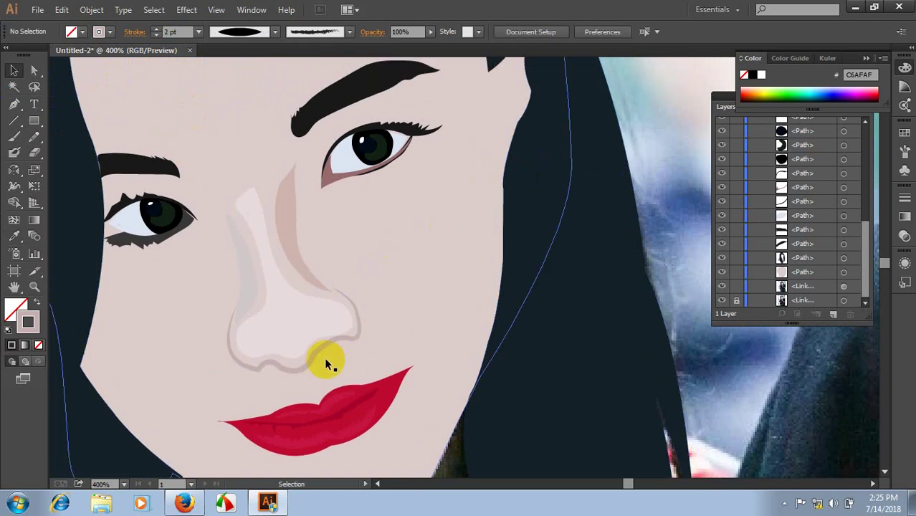
scroll(324, 367, "up", 1)
scroll(329, 366, "down", 2)
left_click(305, 349)
left_click(198, 32)
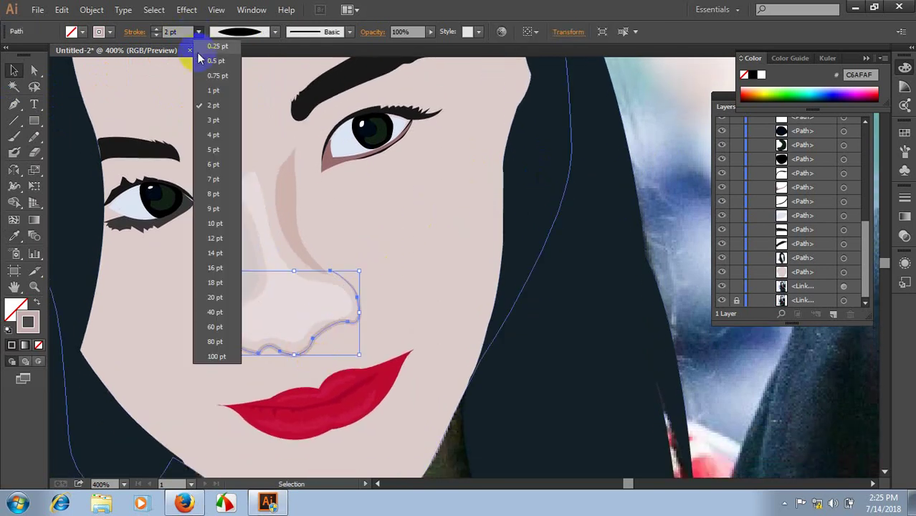
left_click(211, 91)
left_click(634, 190)
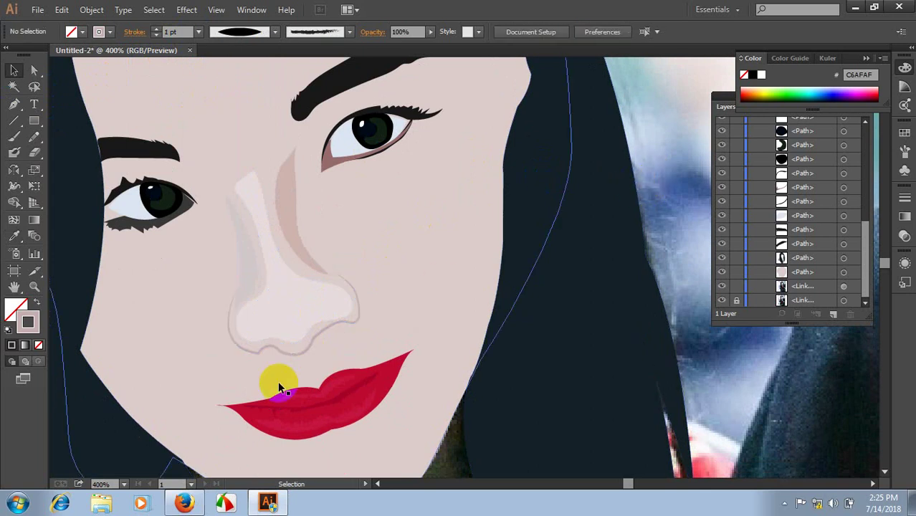
left_click(278, 358)
scroll(286, 352, "up", 1)
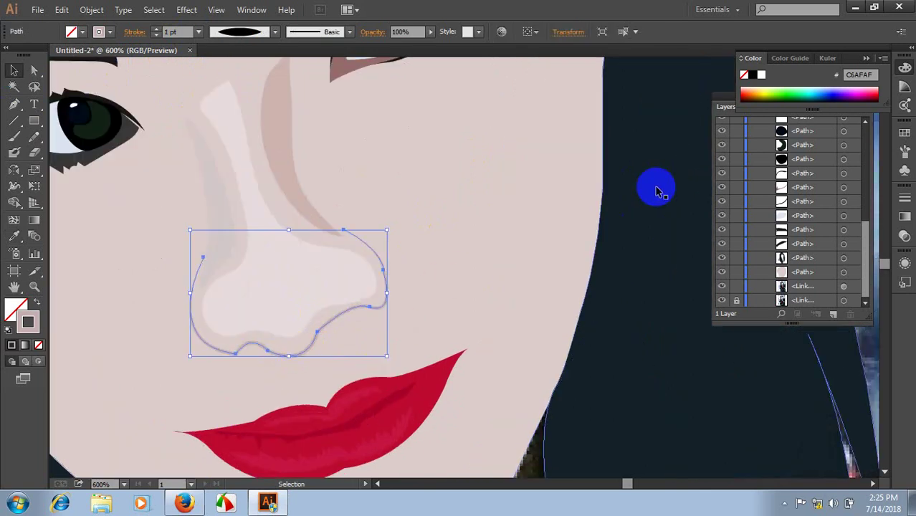
scroll(653, 190, "up", 1)
scroll(537, 332, "up", 1)
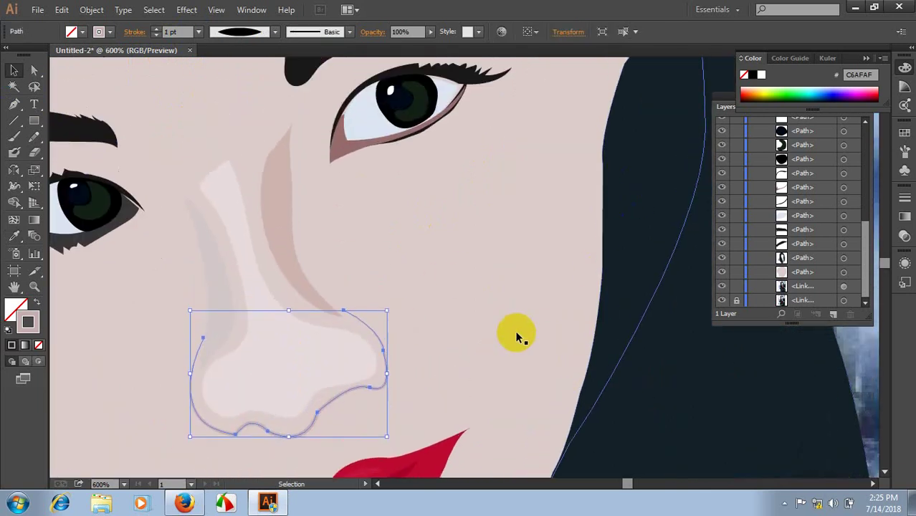
left_click(873, 356)
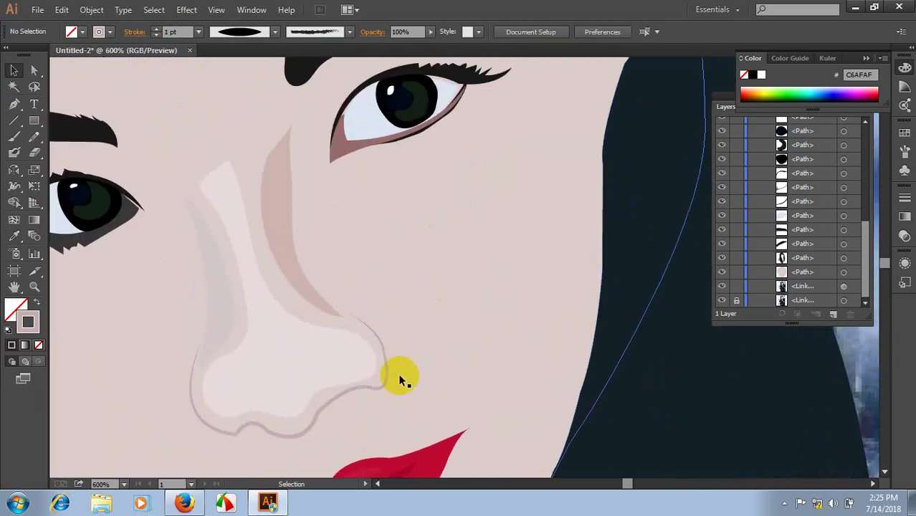
- Fill the crease path beside the nose with the sampled colour CEBCBC
left_click(287, 242)
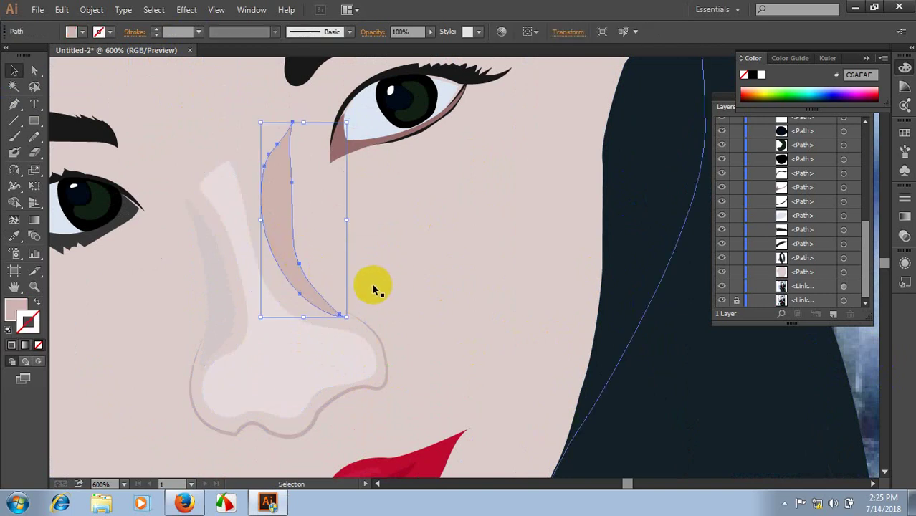
key("i")
left_click(427, 258)
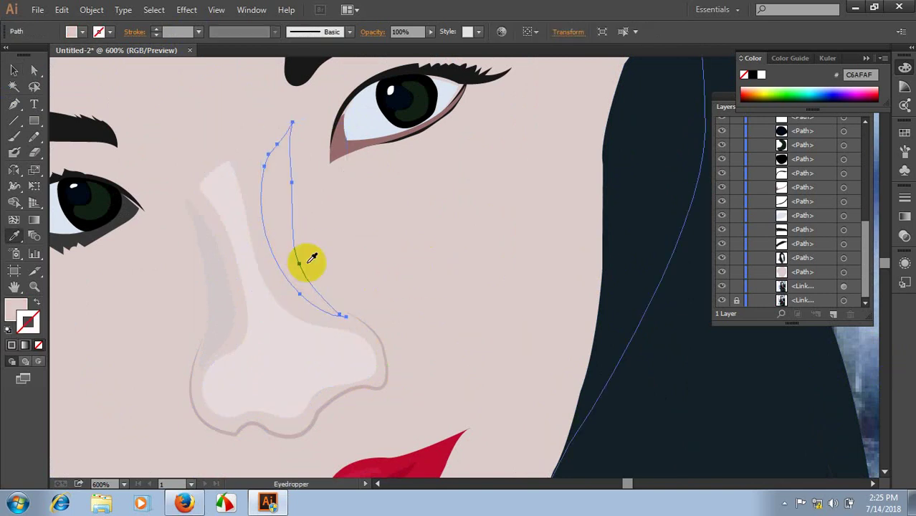
double_click(10, 309)
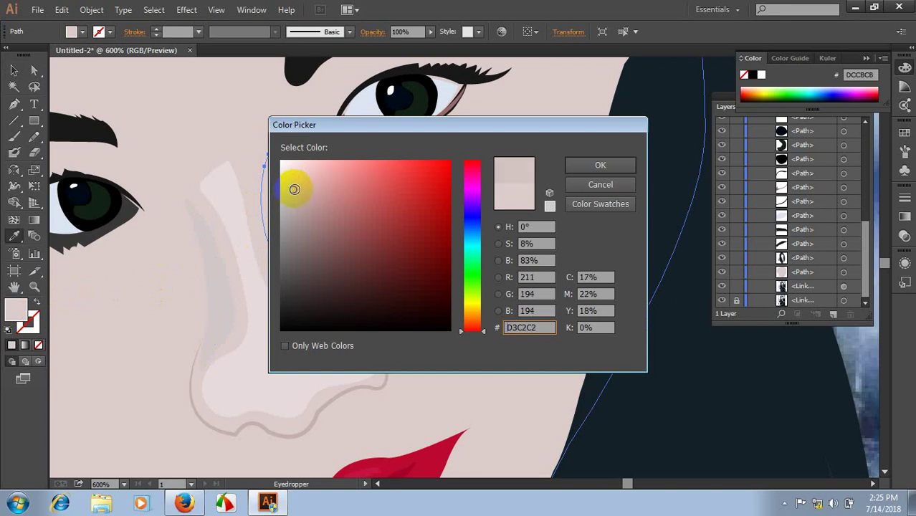
left_click(589, 167)
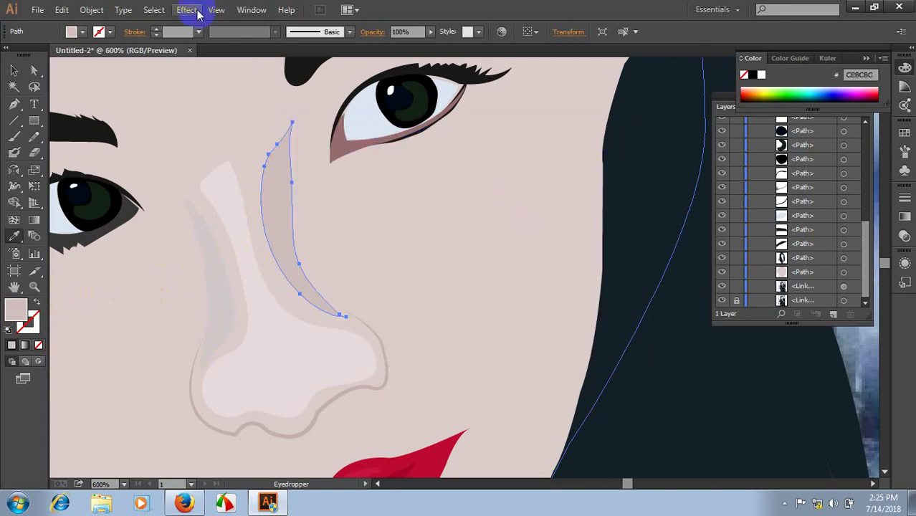
- Apply a 10-pixel Gaussian Blur to the crease
left_click(199, 15)
mouse_move(201, 235)
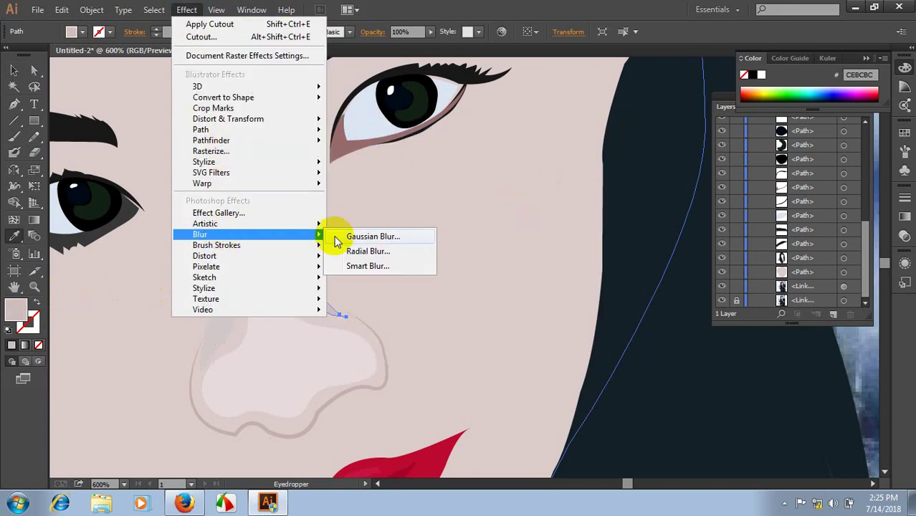
left_click(369, 236)
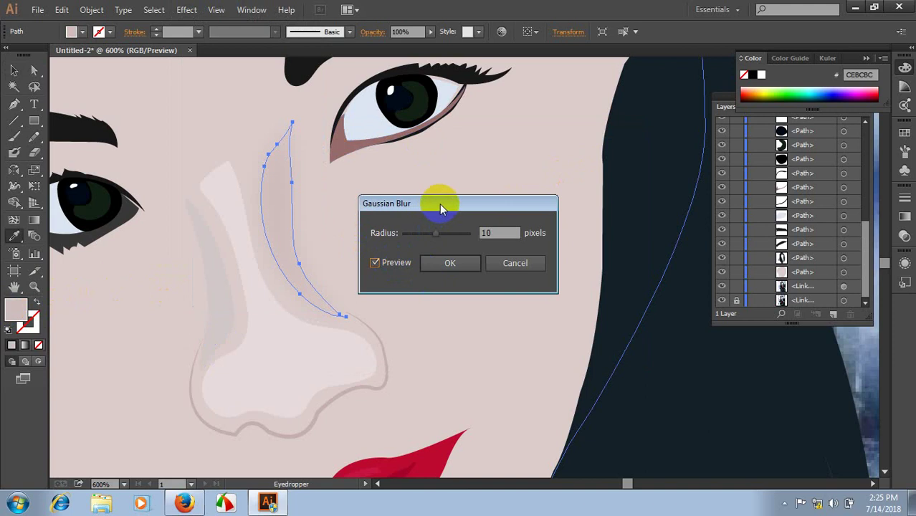
left_click_drag(439, 204, 483, 193)
left_click(486, 256)
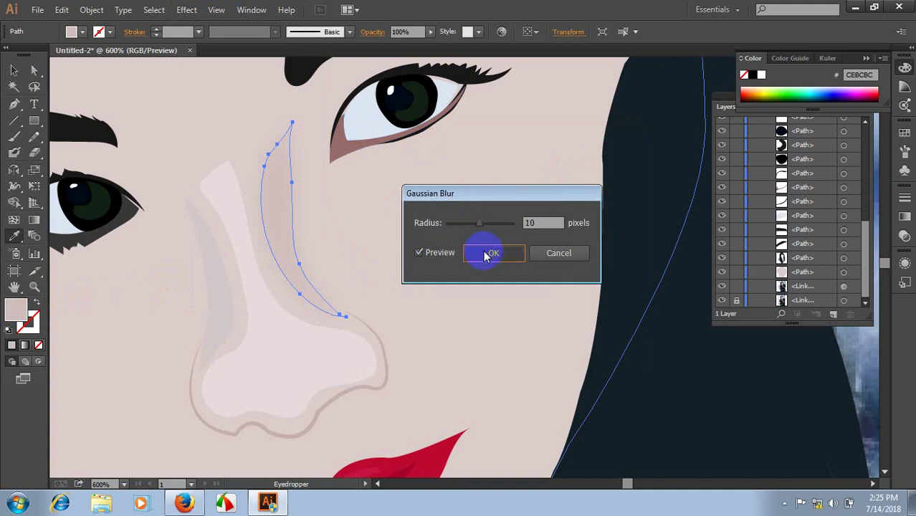
- Darken the crease fill to pinkish-grey B2A3A3
double_click(16, 310)
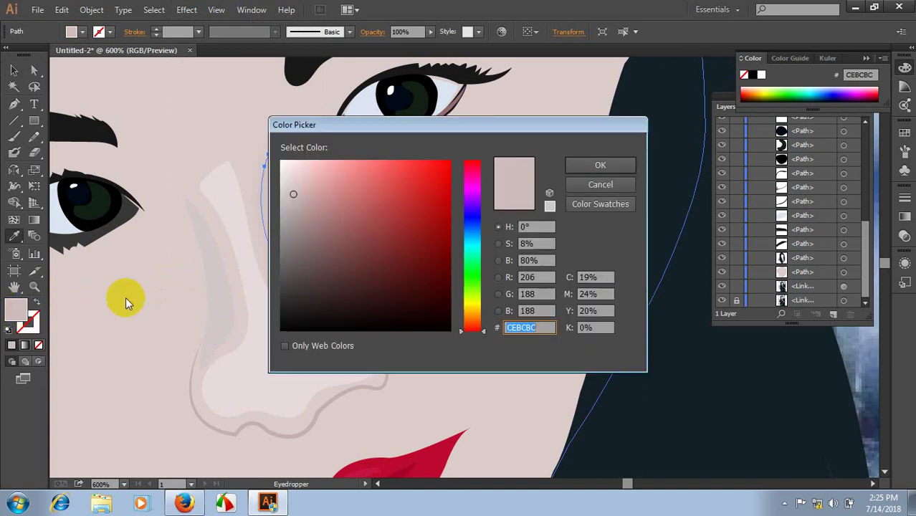
left_click(295, 203)
left_click(589, 164)
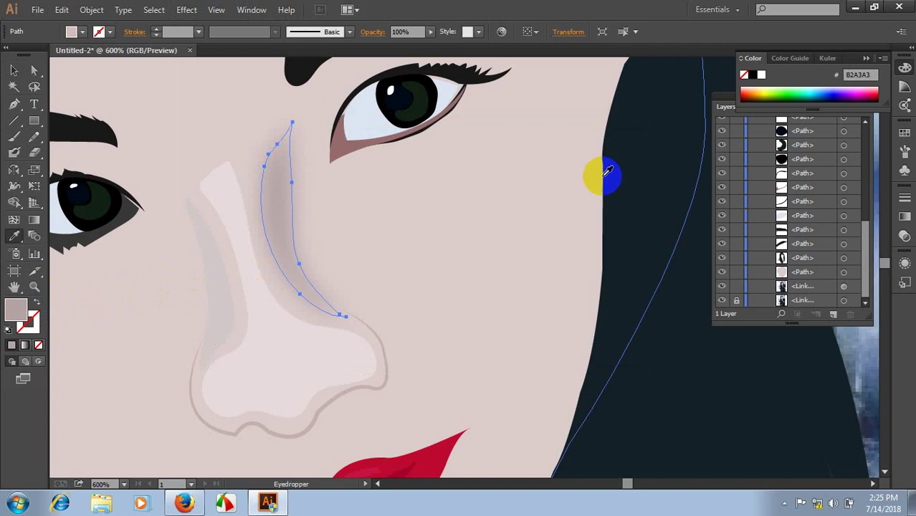
left_click(13, 69)
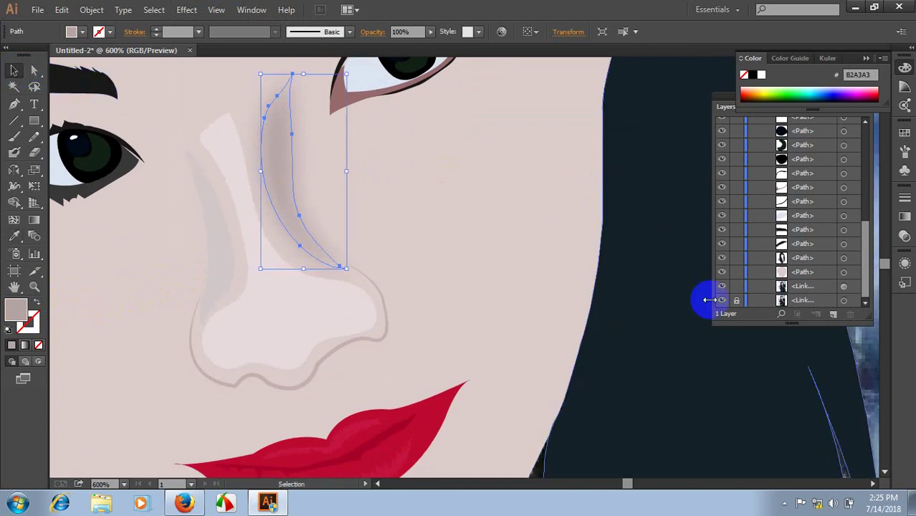
scroll(708, 306, "down", 2)
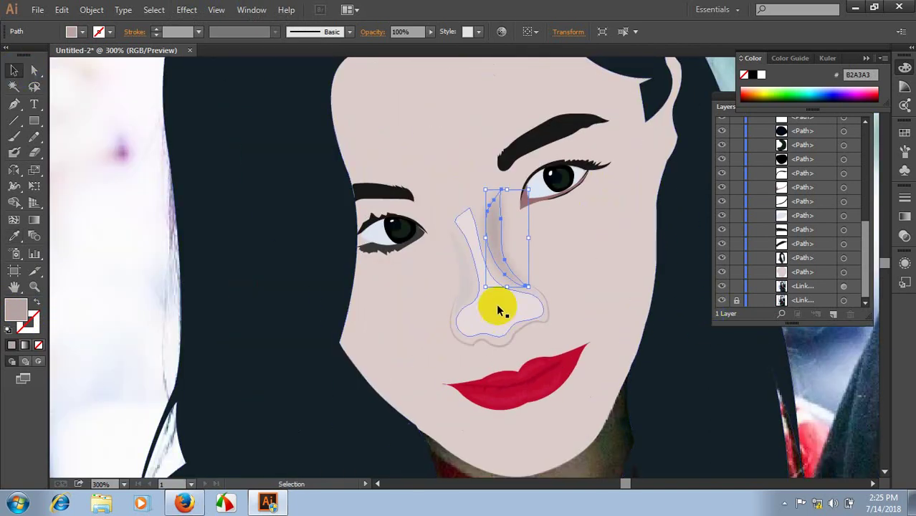
- Apply a 10-pixel Gaussian Blur to the narrow nose highlight strip
scroll(494, 267, "up", 1)
left_click(442, 272)
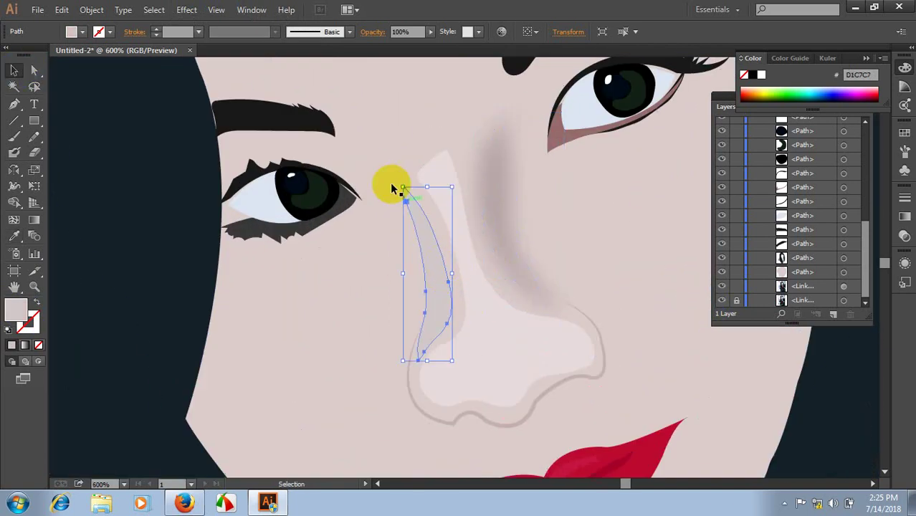
left_click(187, 9)
mouse_move(200, 234)
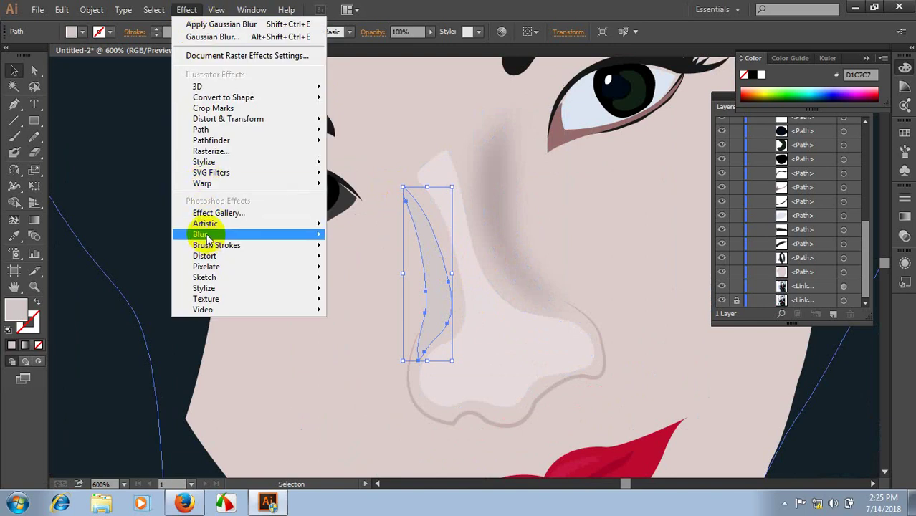
left_click(362, 237)
left_click(441, 252)
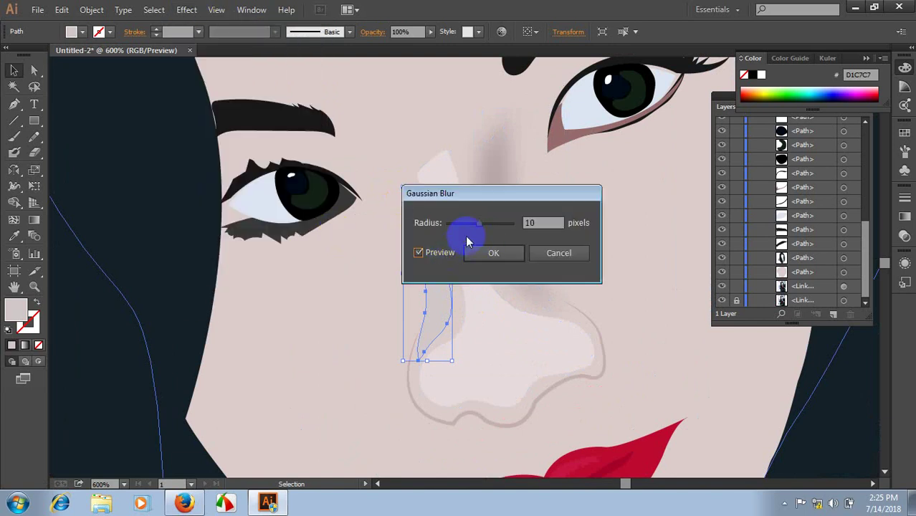
left_click_drag(479, 203, 593, 198)
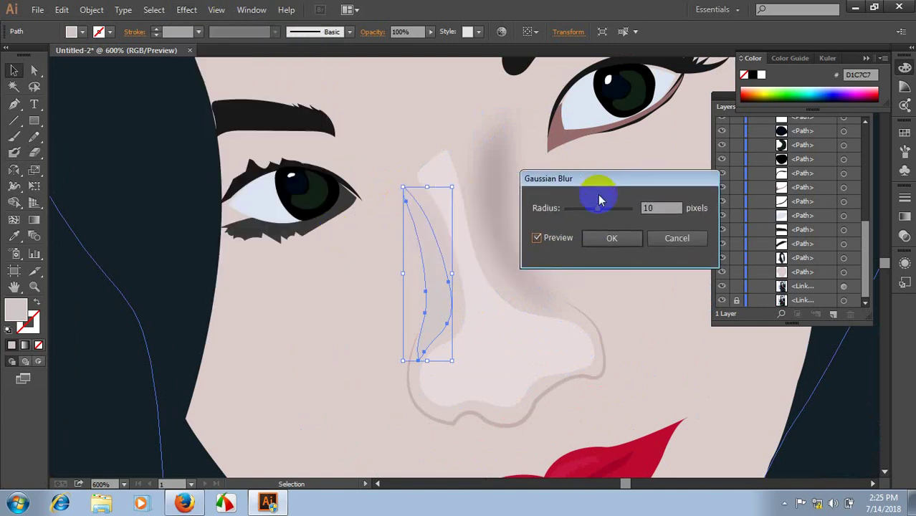
left_click(606, 236)
scroll(653, 339, "down", 2)
scroll(653, 339, "right", 3)
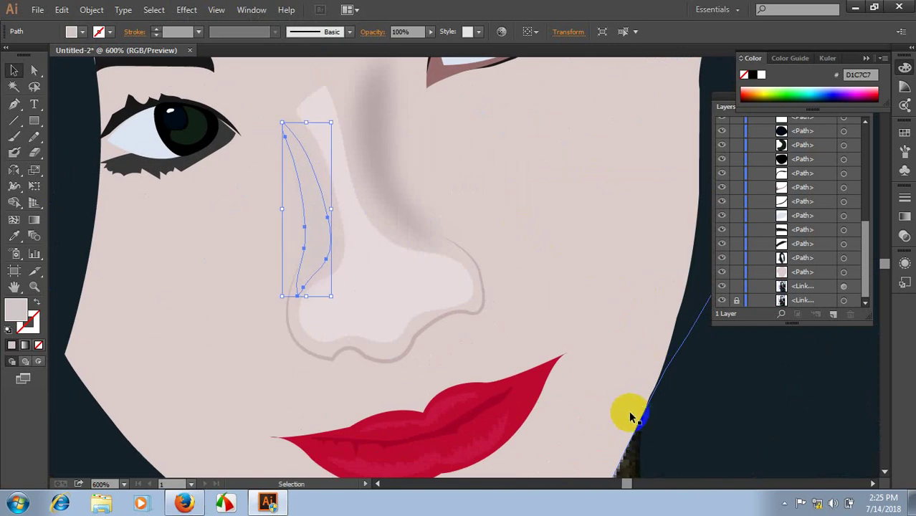
scroll(633, 445, "down", 1)
left_click(633, 466)
- Blur the whole nose shape with an 8.7-pixel Gaussian Blur
scroll(475, 327, "up", 2)
left_click(369, 295)
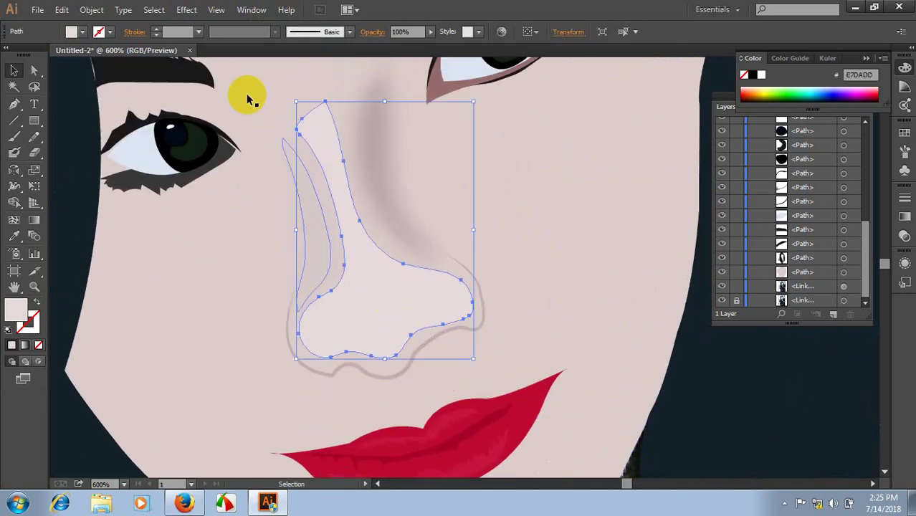
left_click(186, 9)
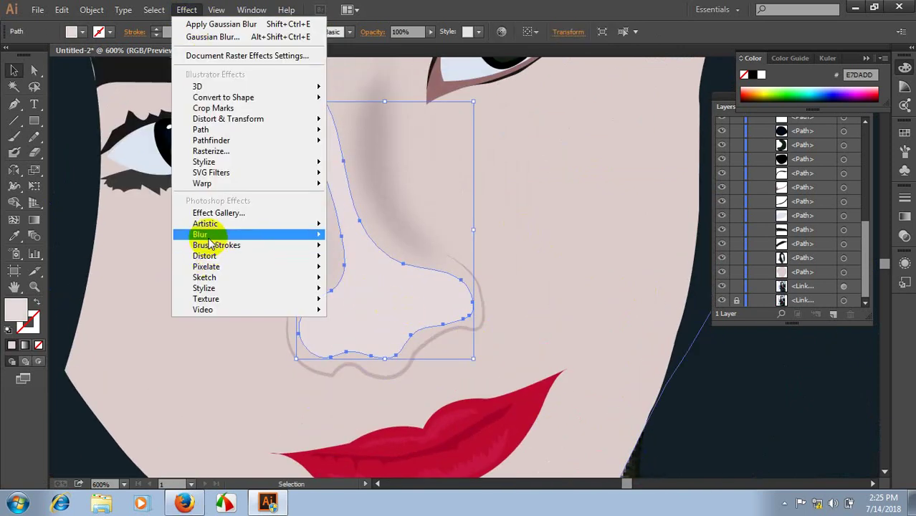
mouse_move(200, 235)
left_click(358, 238)
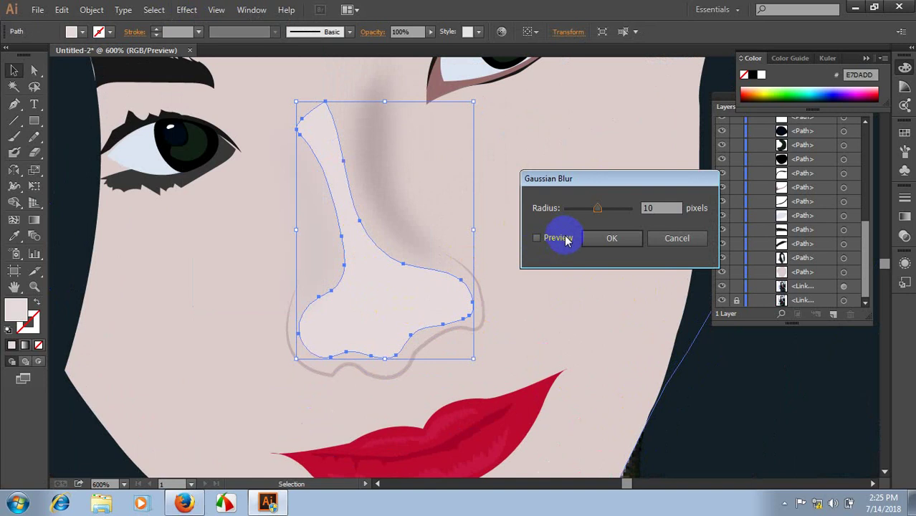
left_click(608, 238)
scroll(598, 217, "down", 3)
left_click(632, 417)
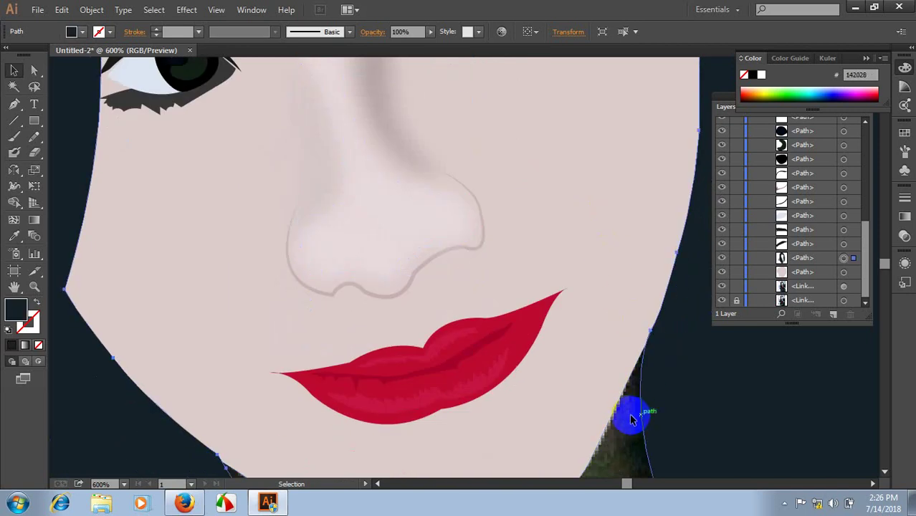
- Set the shadow beside the nose to 60% opacity
scroll(556, 358, "up", 5)
scroll(392, 233, "up", 1)
left_click(378, 187)
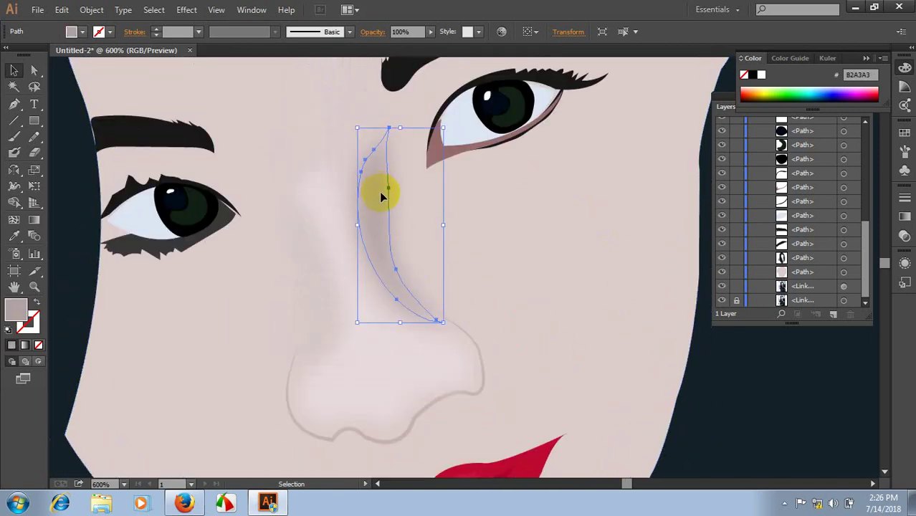
left_click(405, 32)
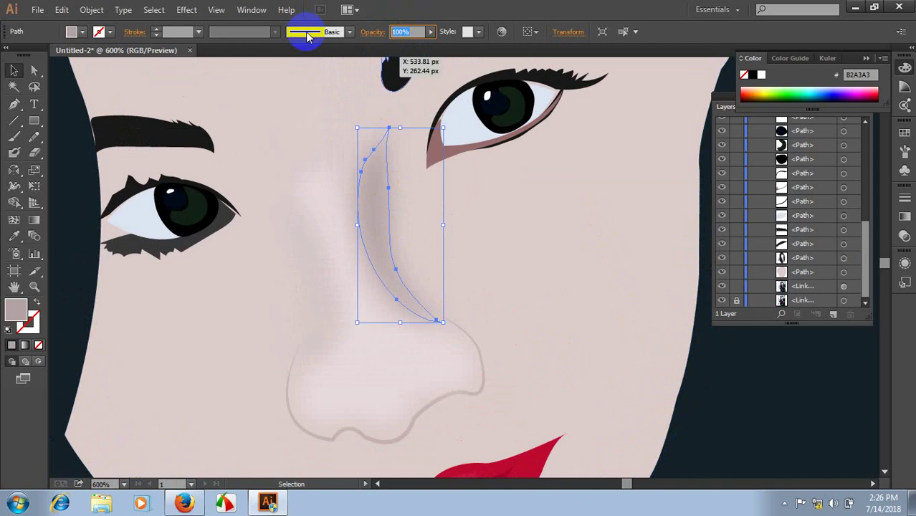
type("60")
scroll(460, 297, "down", 5)
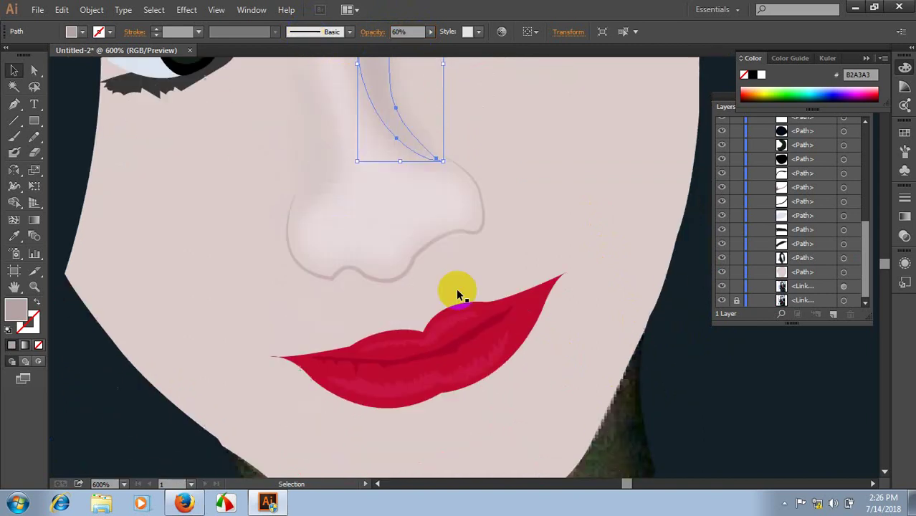
scroll(502, 344, "down", 3)
left_click(583, 413)
scroll(502, 340, "up", 4)
scroll(436, 315, "up", 1)
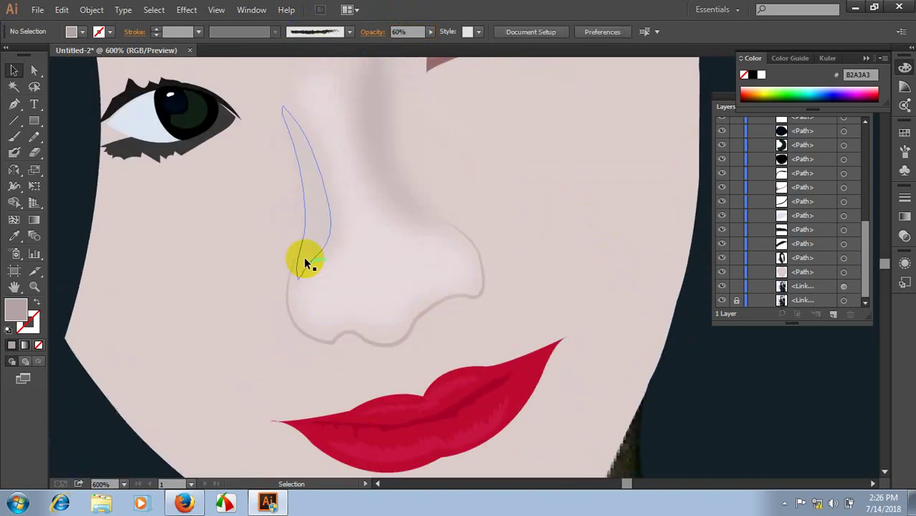
left_click(33, 137)
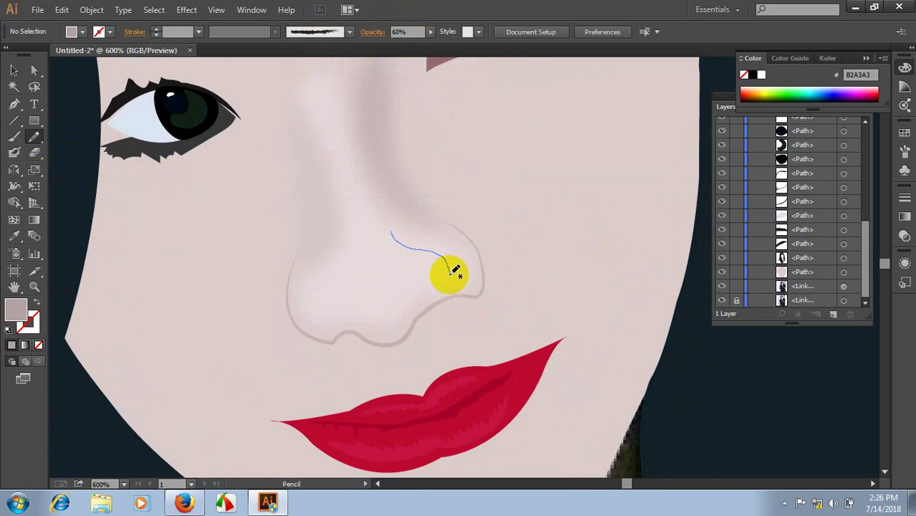
- Draw a highlight shape on the nose tip filled with light pink F4EAED
left_click_drag(432, 282, 388, 238)
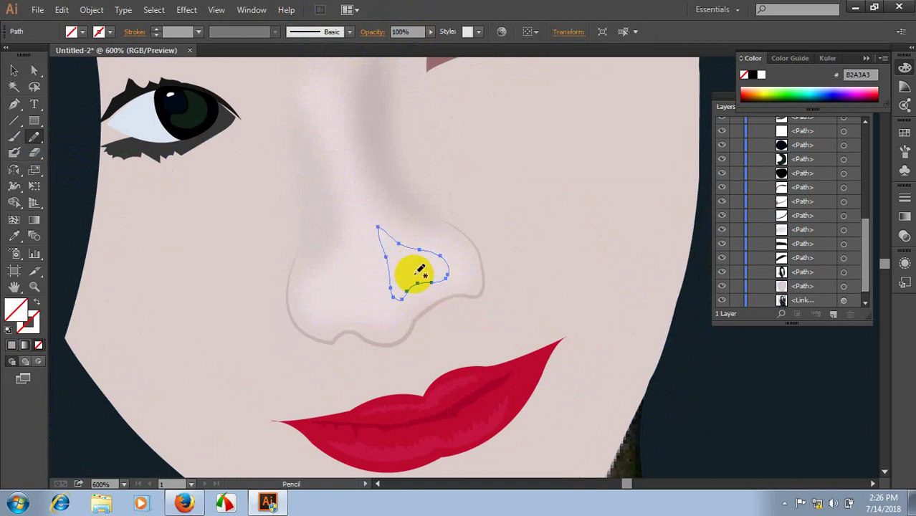
key("i")
left_click(364, 288)
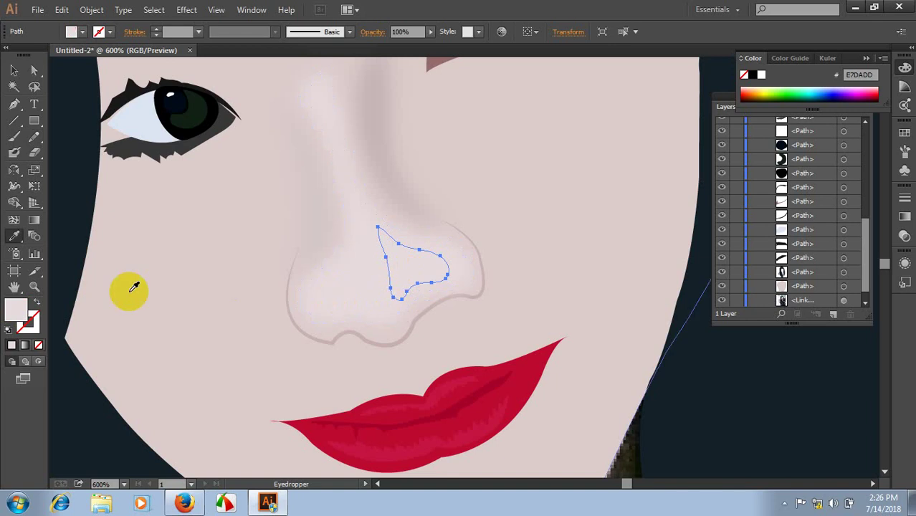
double_click(15, 313)
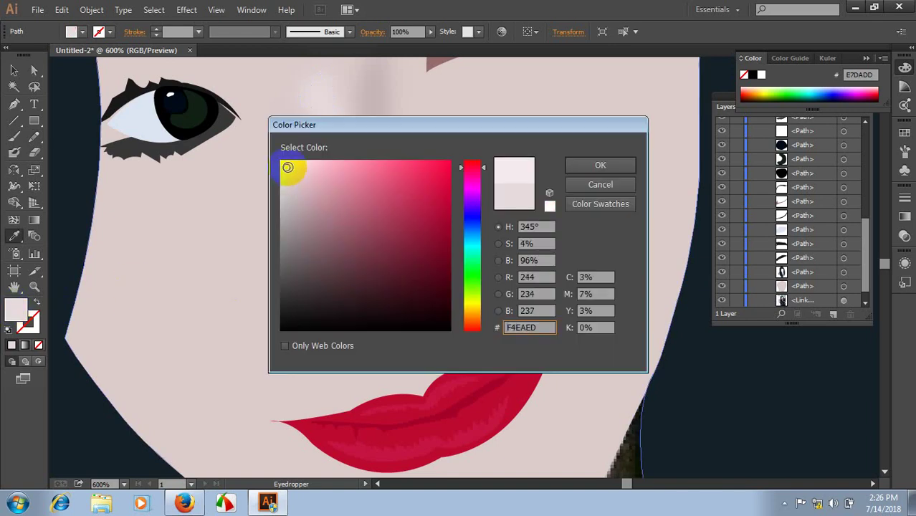
left_click(581, 165)
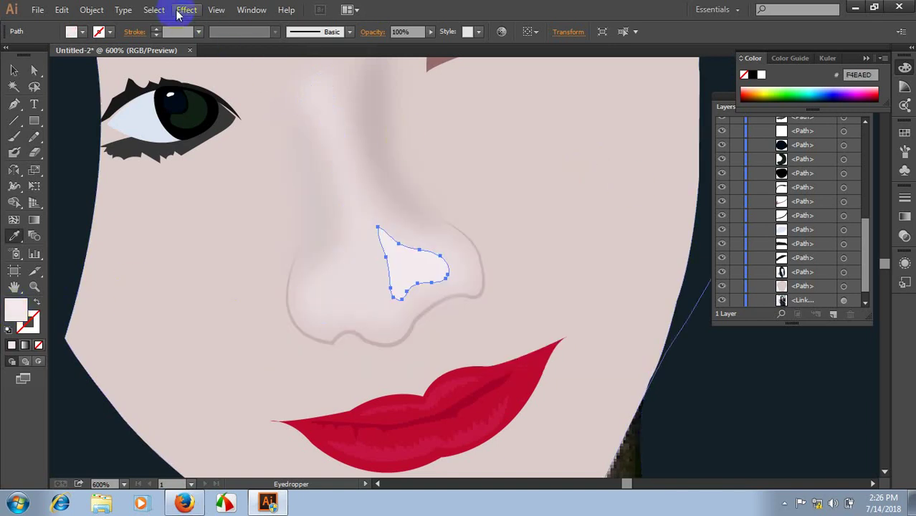
- Soften the nose-tip highlight with a Gaussian Blur
left_click(185, 10)
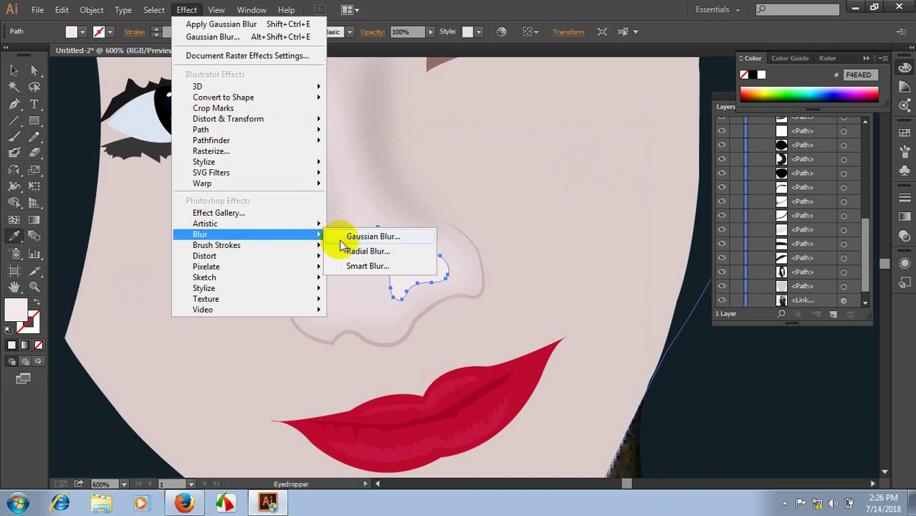
left_click(337, 238)
left_click(580, 209)
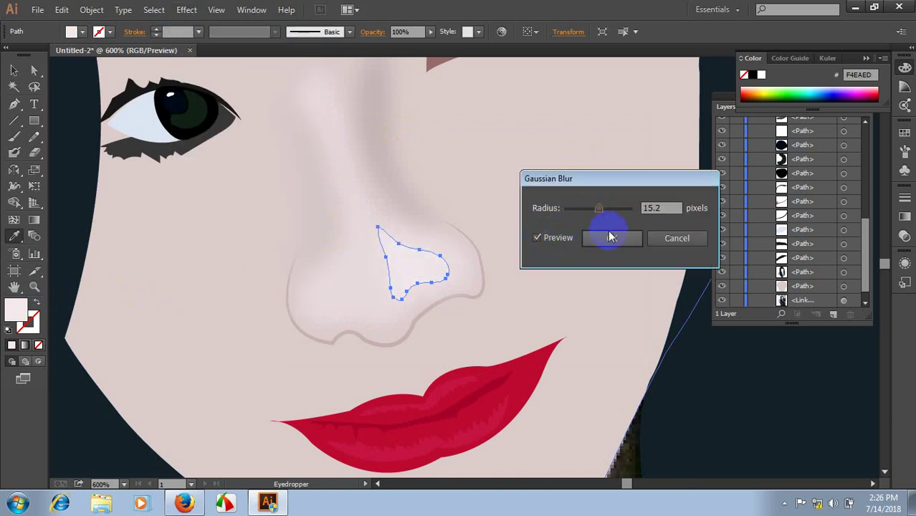
left_click(610, 238)
left_click(13, 69)
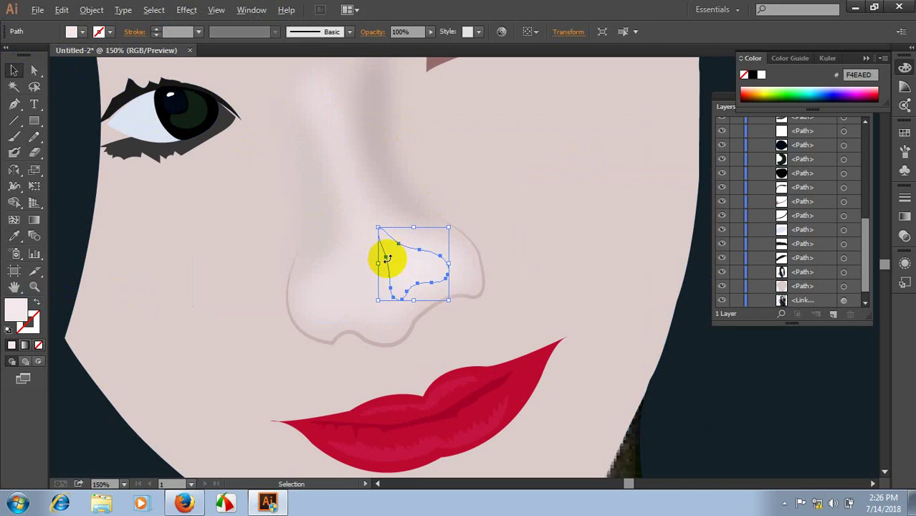
key("ctrl+minus")
left_click(498, 190)
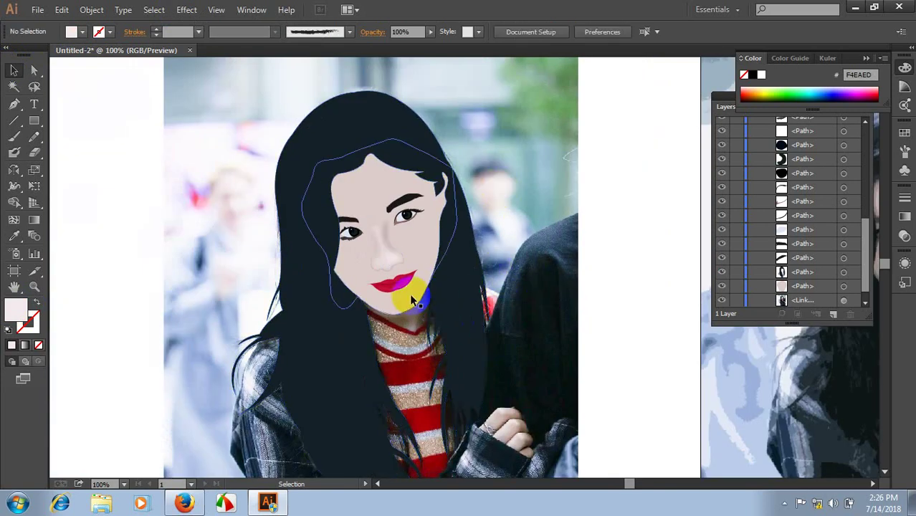
- Zoom and pan to frame the portrait at 150%
key("ctrl+plus")
key("ctrl+plus")
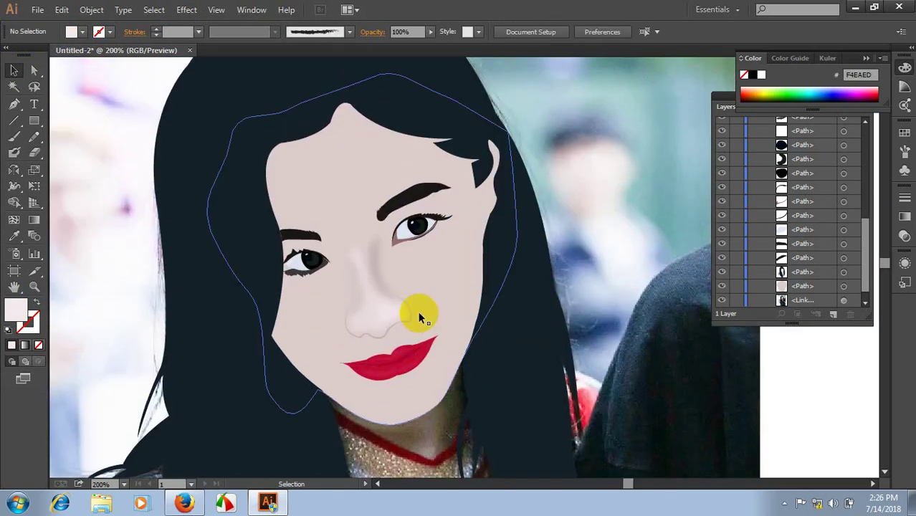
key("ctrl+plus")
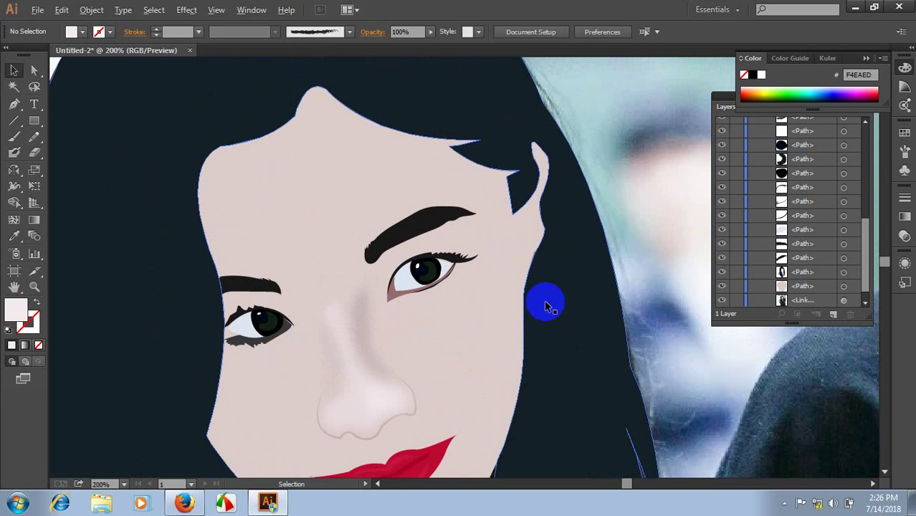
key("ctrl+minus")
key("ctrl+plus")
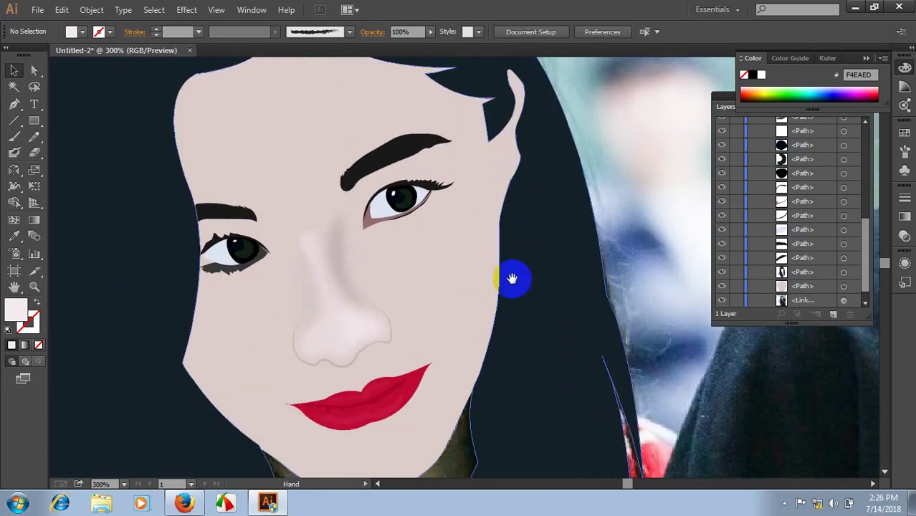
key("ctrl+minus")
key("ctrl+plus")
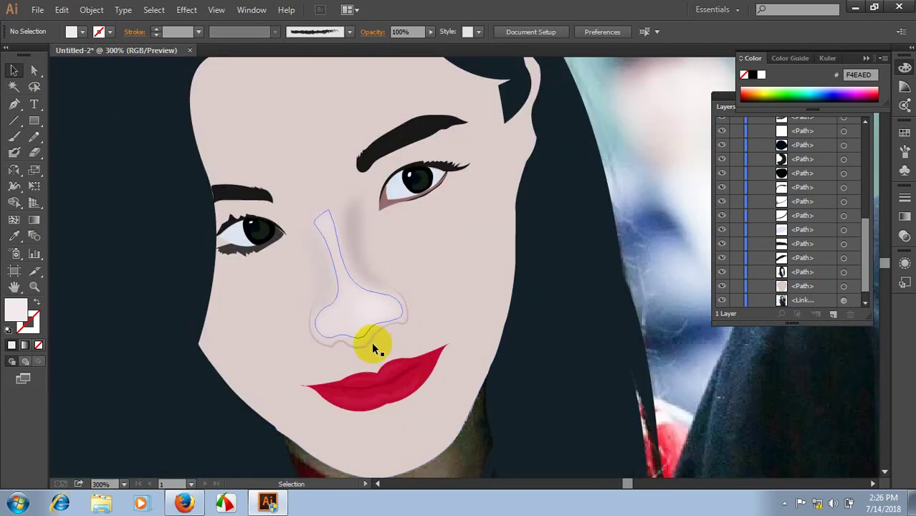
key("ctrl+minus")
key("ctrl+plus")
key("ctrl+minus")
key("ctrl+plus")
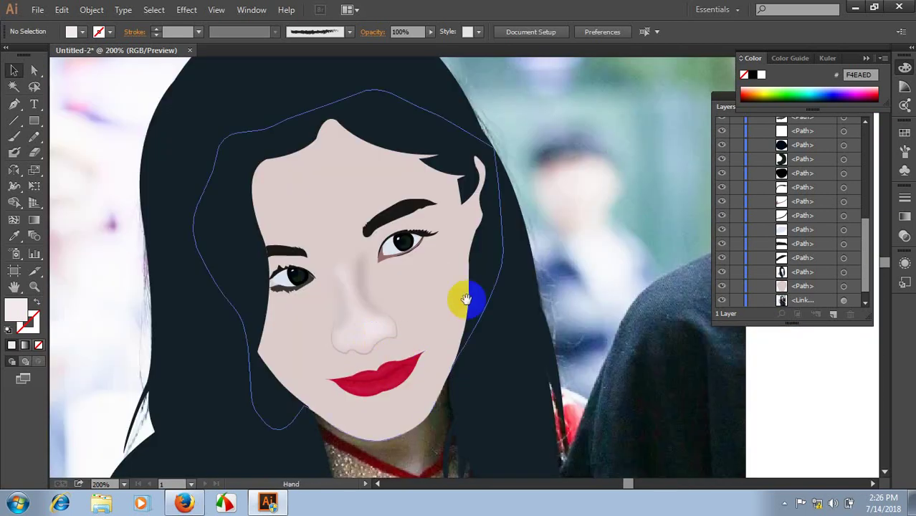
left_click_drag(466, 298, 409, 292)
key("ctrl+minus")
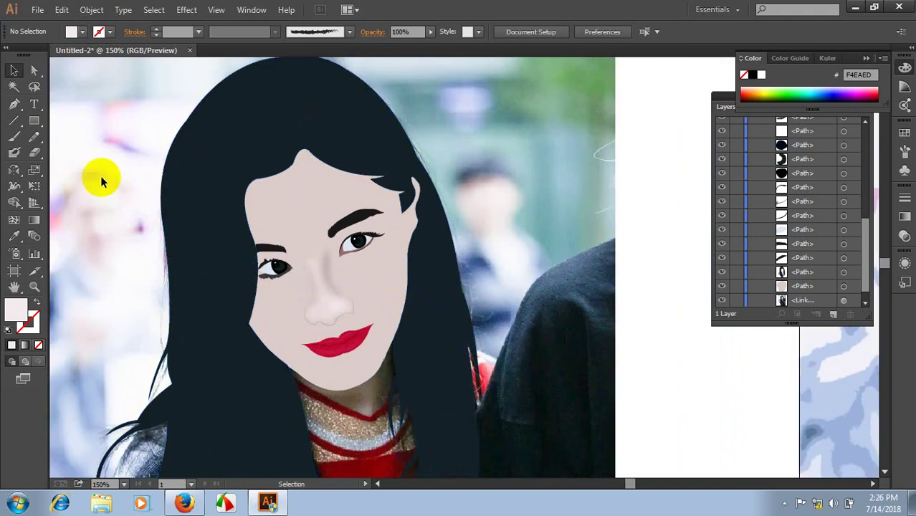
left_click(34, 136)
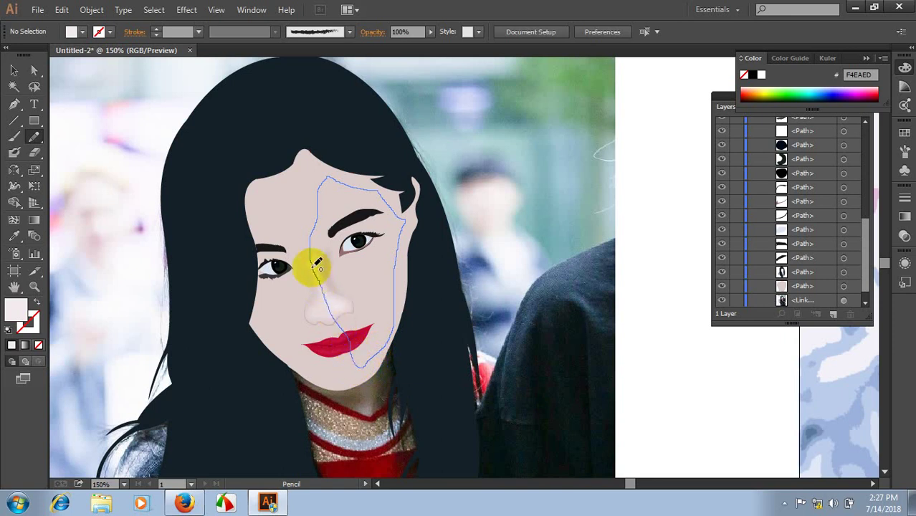
- Close a shape over the face's right side and fill it light pink E8D4D4
left_click_drag(368, 364, 308, 261)
key("i")
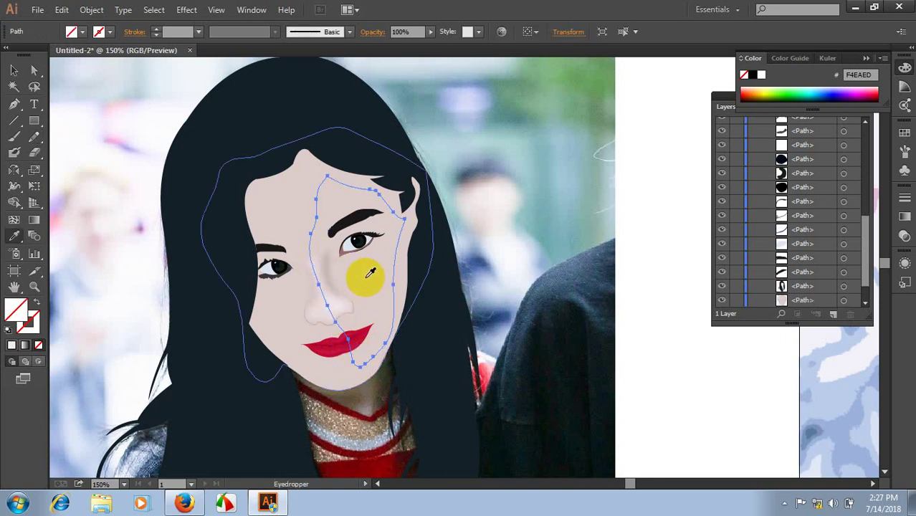
left_click(371, 272)
double_click(17, 309)
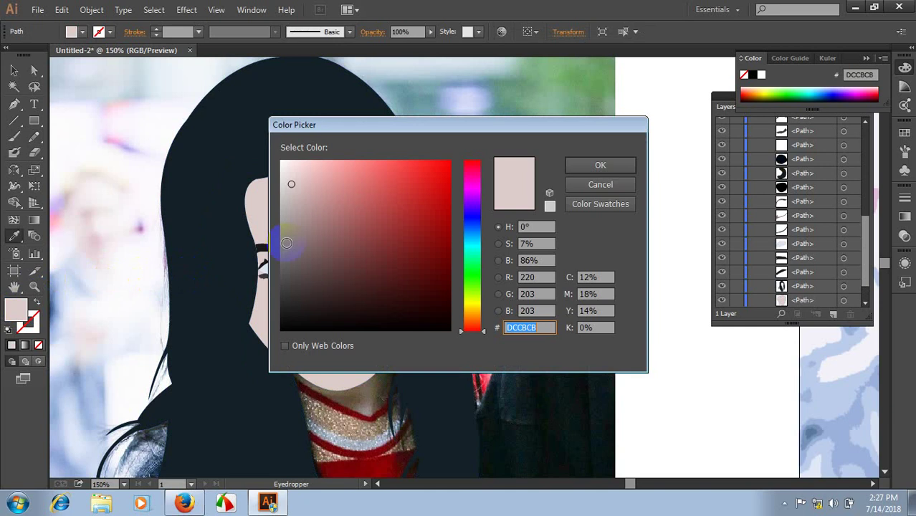
left_click(599, 163)
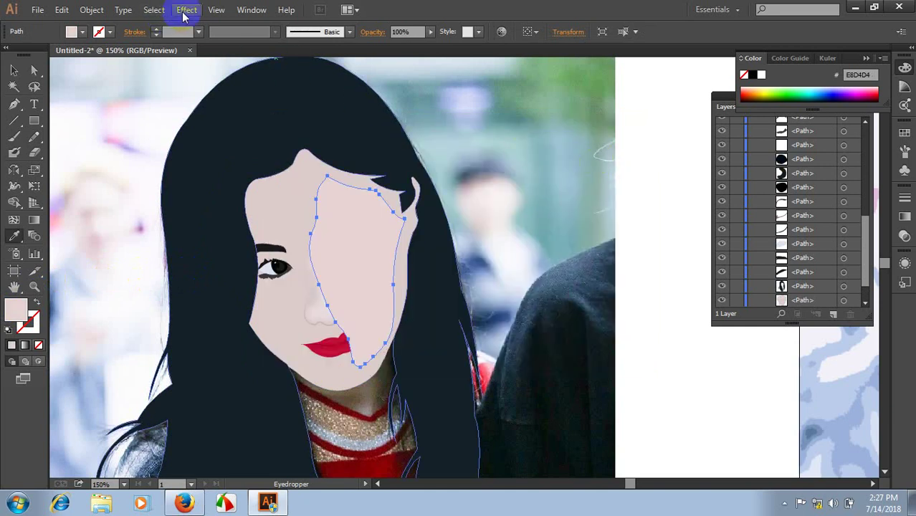
- Apply a 21.9-pixel Gaussian Blur to the right-cheek shape
left_click(187, 10)
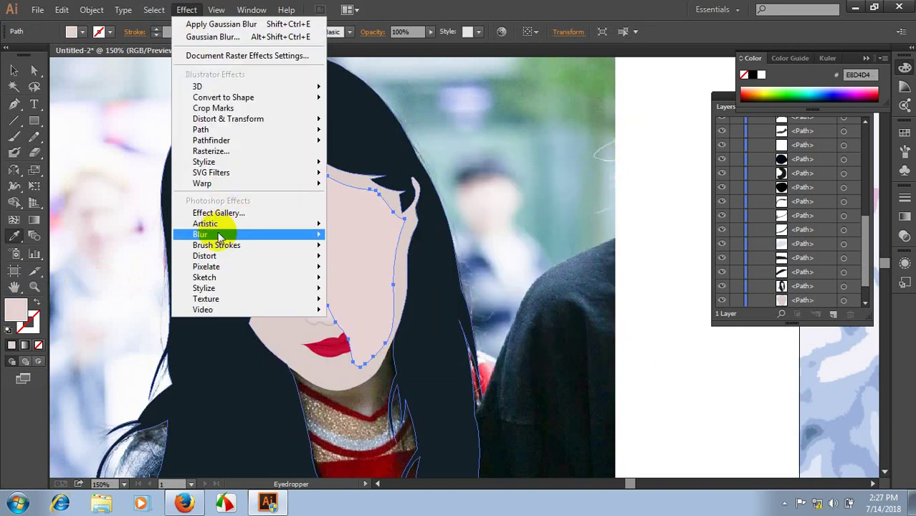
mouse_move(215, 234)
left_click(362, 234)
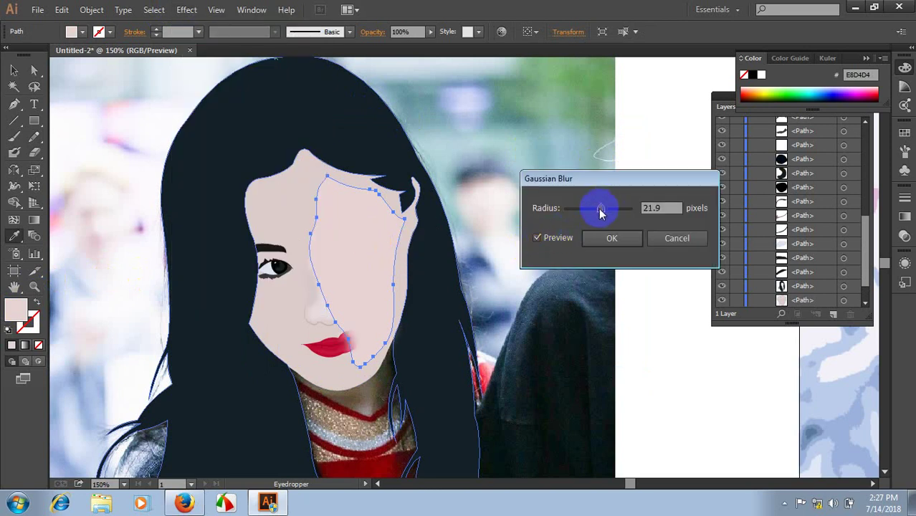
left_click(611, 238)
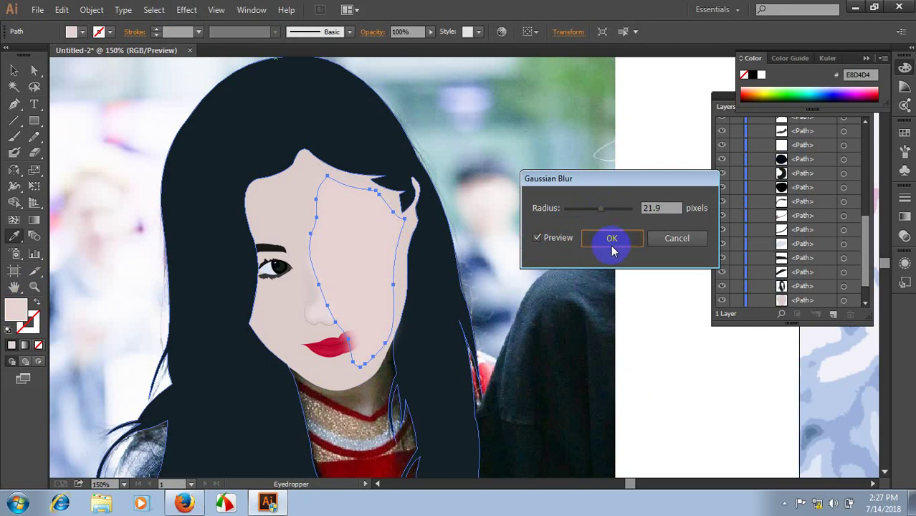
- Move the blurred cheek highlight below the eyes, nose and lips in Layers
left_click(20, 75)
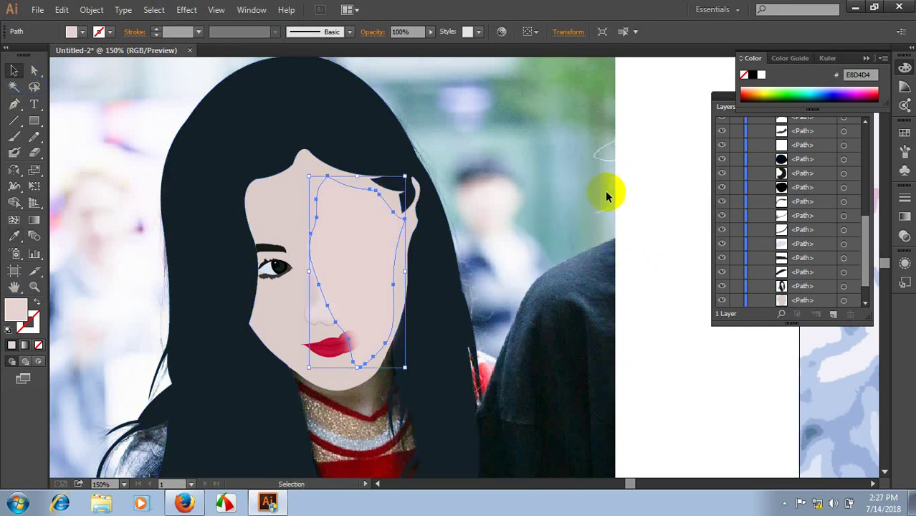
left_click(799, 138)
left_click_drag(805, 149, 808, 305)
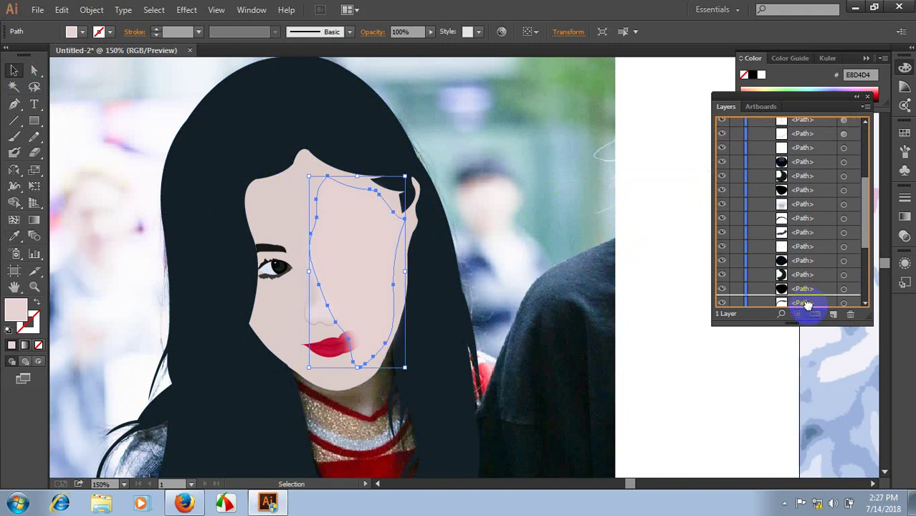
mouse_move(807, 305)
left_mouse_down()
mouse_move(808, 316)
mouse_move(792, 284)
left_mouse_up()
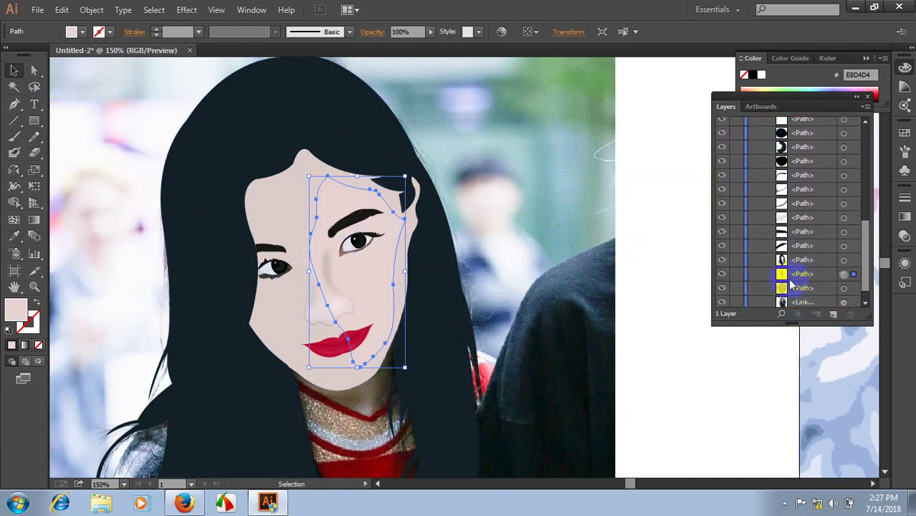
left_click(501, 205)
scroll(507, 199, "down", 2)
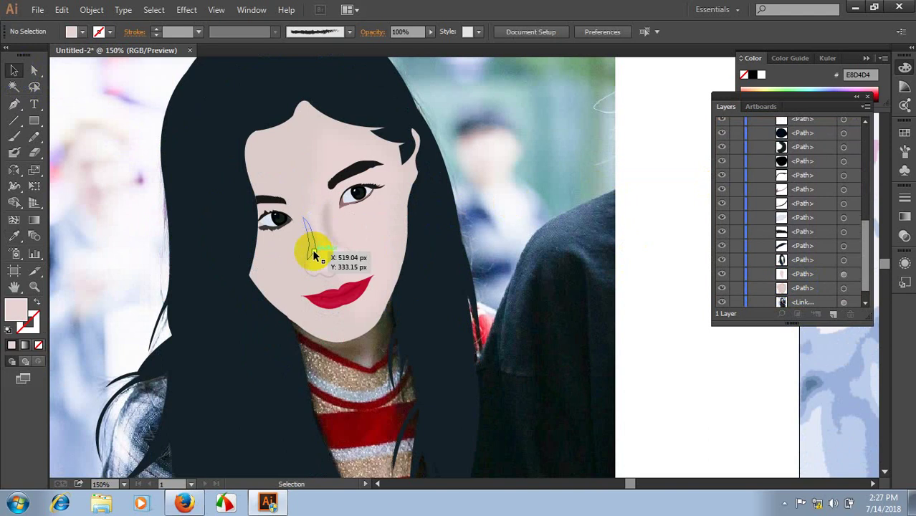
- Lock the nose highlight and neighbouring shapes so only the nose outline remains editable
scroll(351, 254, "up", 1)
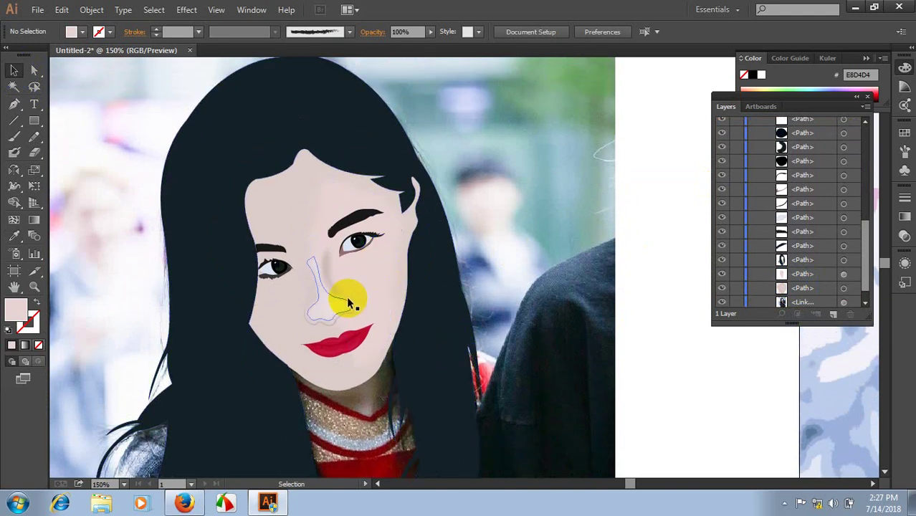
scroll(343, 297, "up", 2)
scroll(349, 317, "up", 1)
scroll(320, 336, "up", 1)
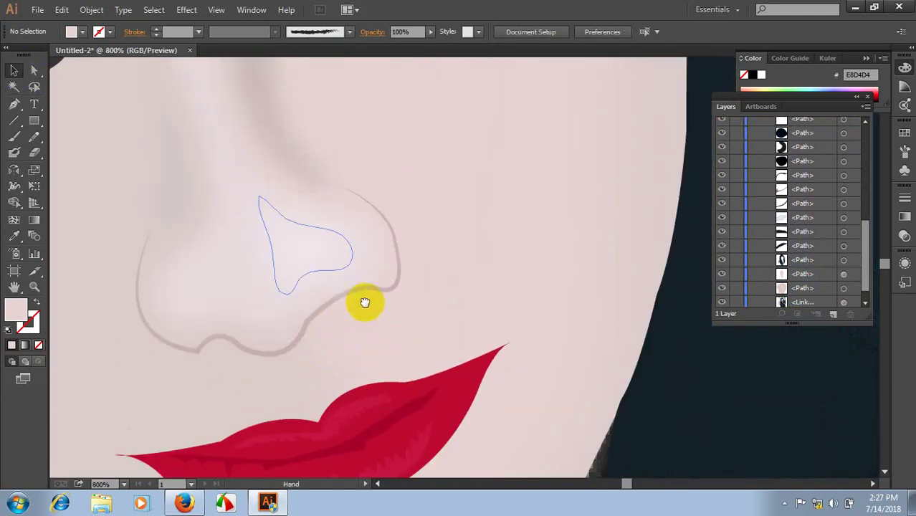
scroll(364, 301, "left", 3)
scroll(362, 322, "down", 1)
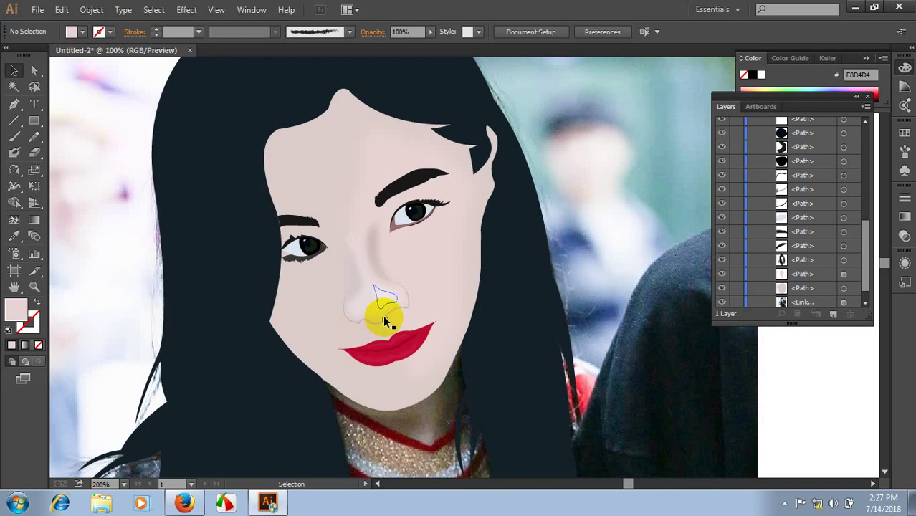
scroll(383, 314, "down", 1)
scroll(477, 312, "up", 1)
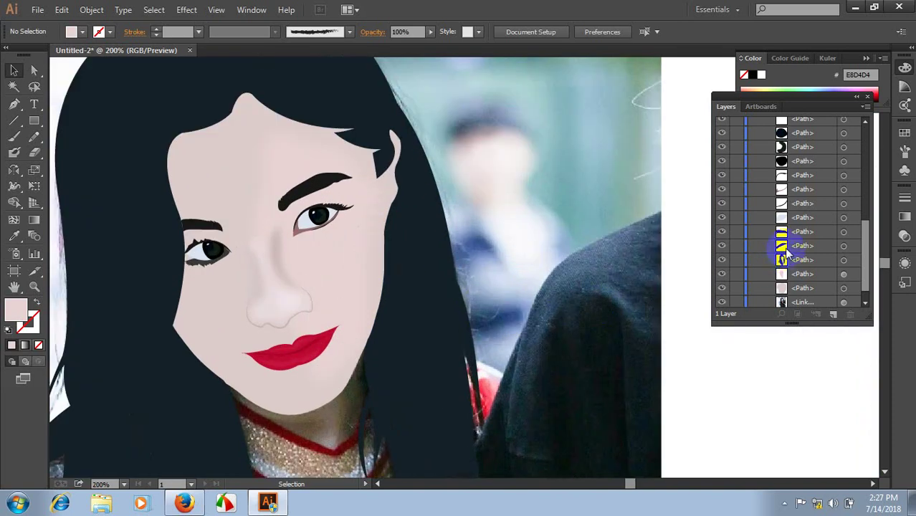
scroll(788, 230, "up", 5)
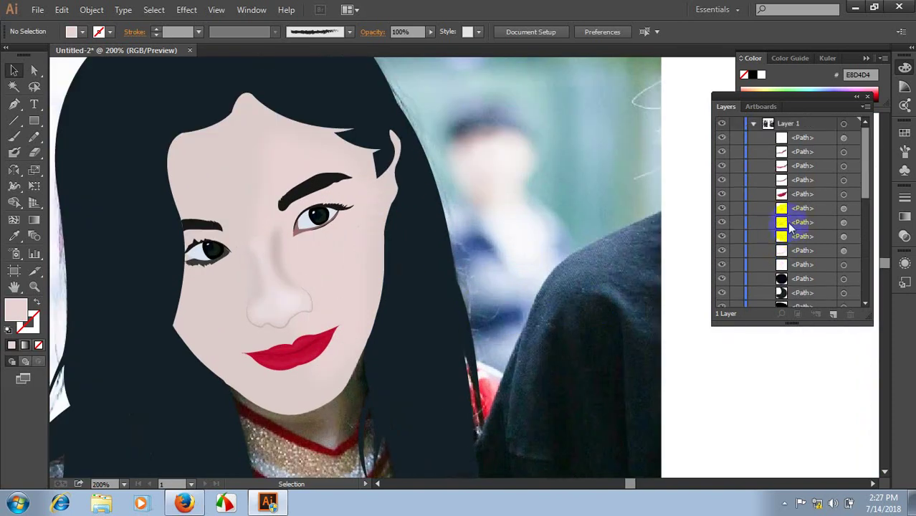
left_click(290, 290)
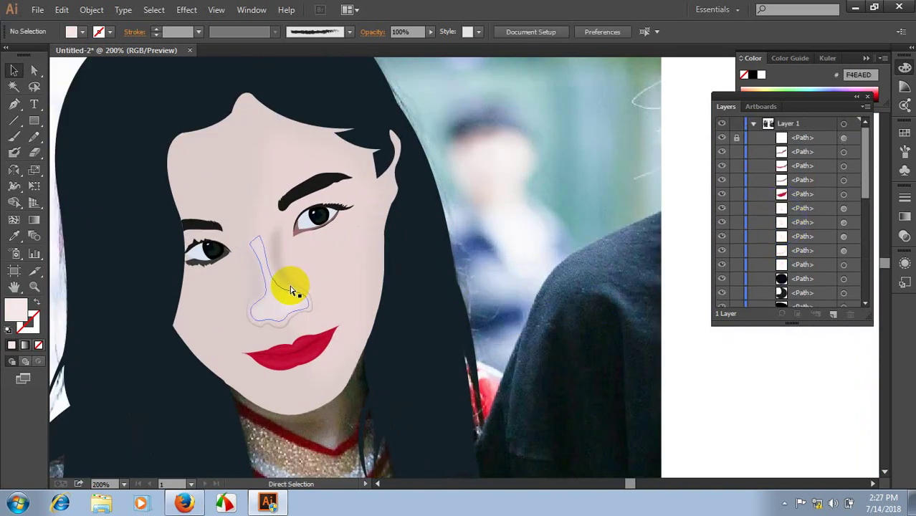
left_click(269, 308)
key("ctrl+2")
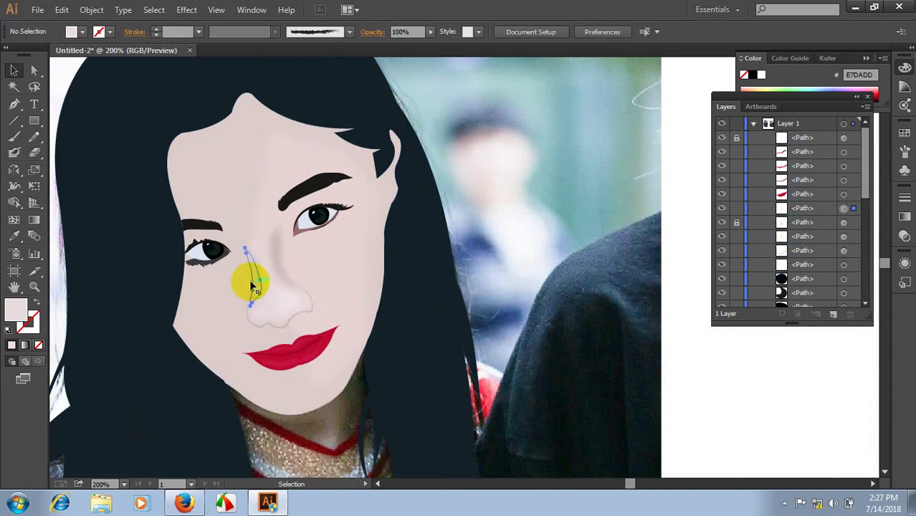
left_click(250, 284)
key("ctrl+2")
left_click(280, 272)
left_click(251, 326)
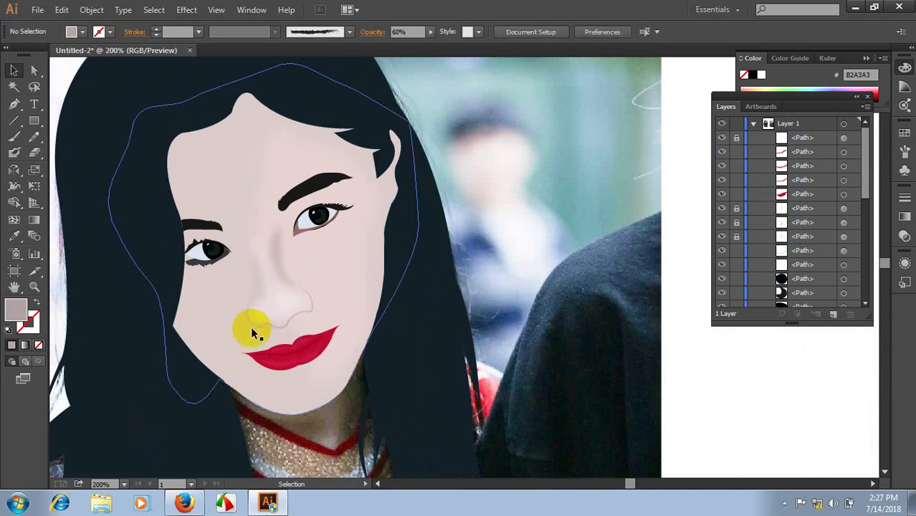
key("ctrl+2")
left_click(249, 316)
- Smooth the nose outline along the nostril base with the Smooth Tool
scroll(249, 317, "left", 1)
scroll(249, 329, "left", 2)
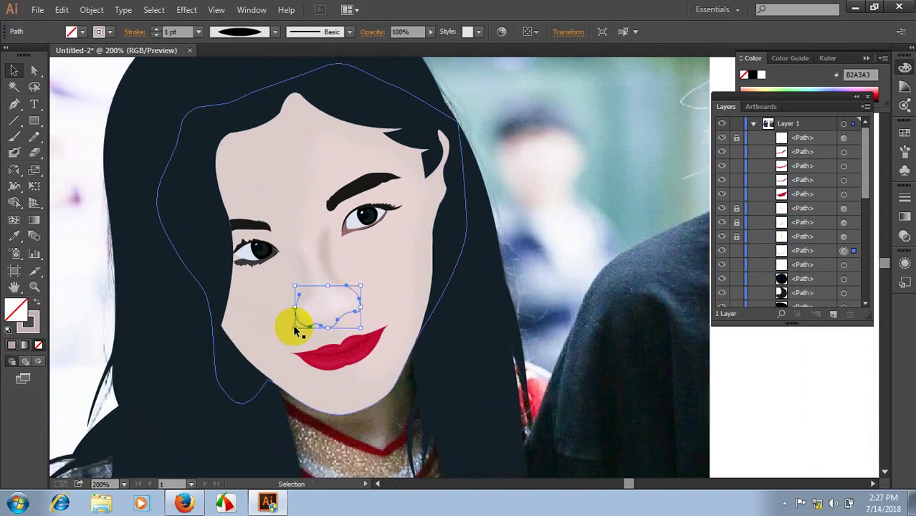
scroll(296, 329, "up", 2, "alt")
scroll(307, 327, "up", 1, "alt")
scroll(327, 352, "up", 1)
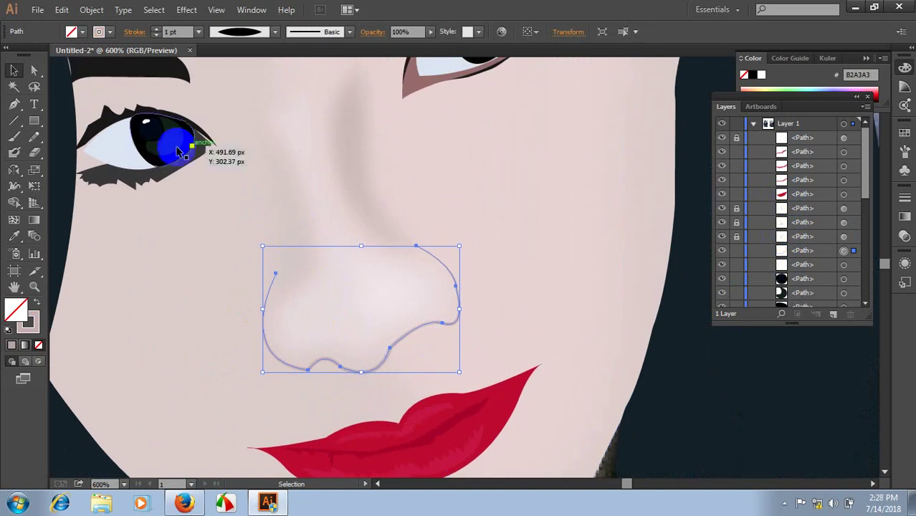
left_click_drag(34, 138, 75, 151)
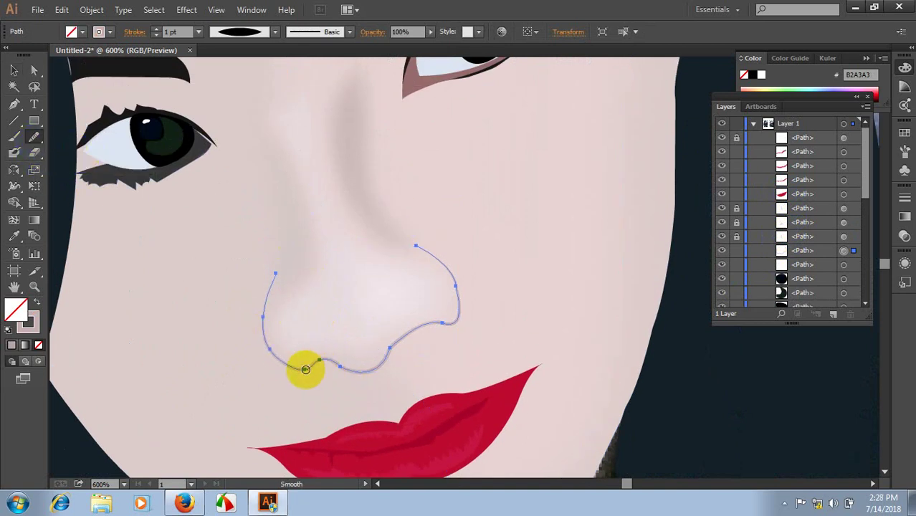
left_click_drag(306, 369, 320, 363)
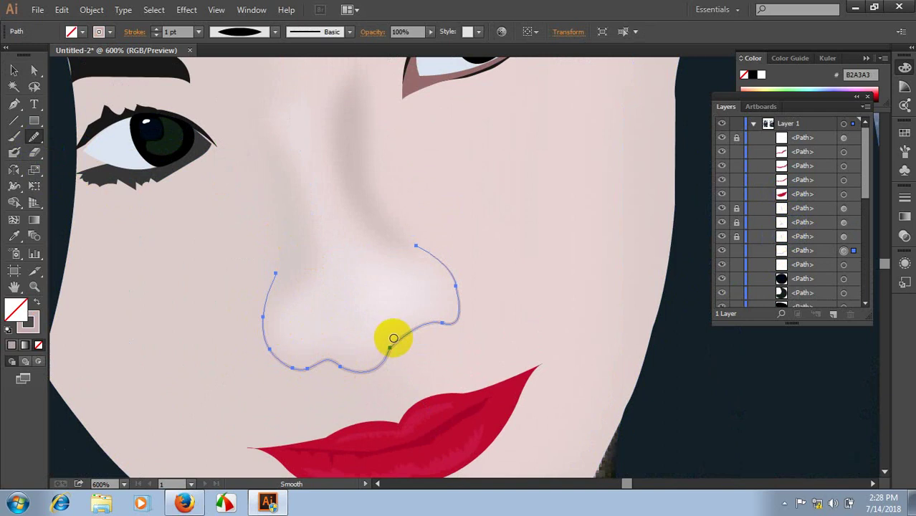
- Set the nose path's opacity to 60%, then deselect it and zoom out
left_click(14, 70)
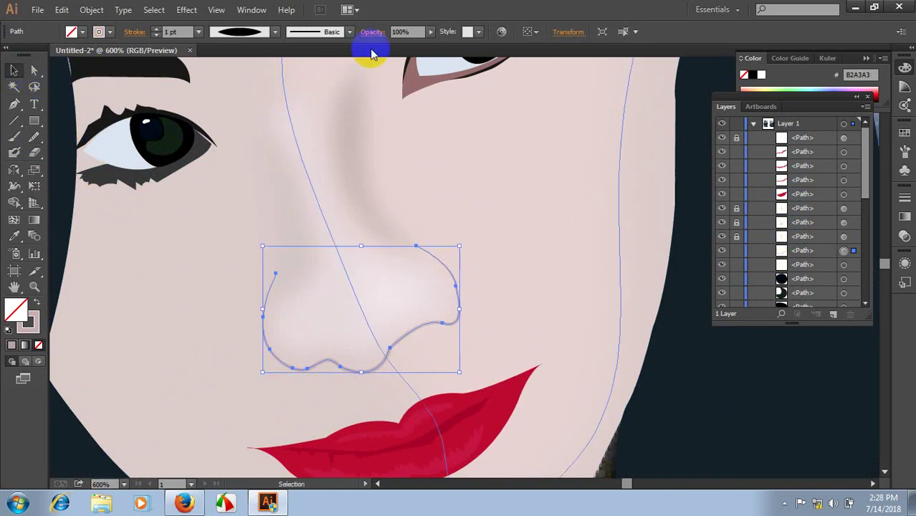
left_click(410, 32)
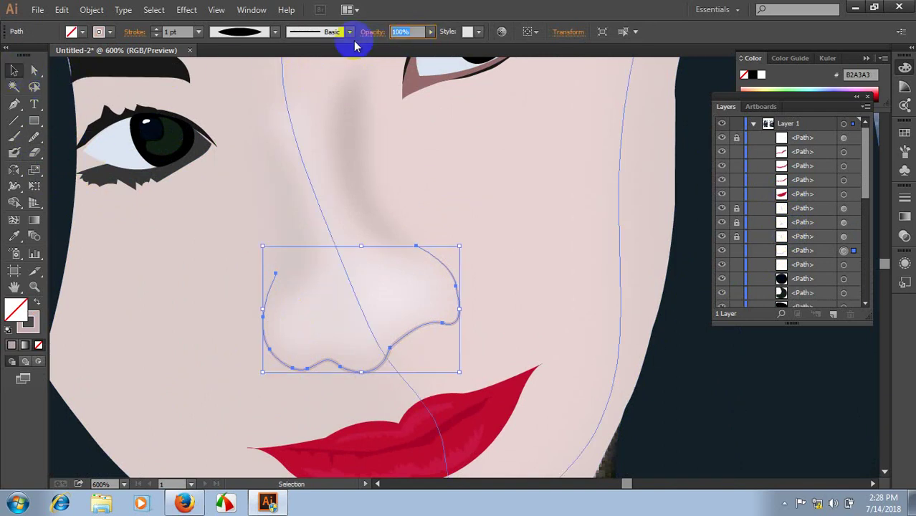
type("60")
scroll(388, 226, "down", 2)
scroll(495, 428, "down", 4)
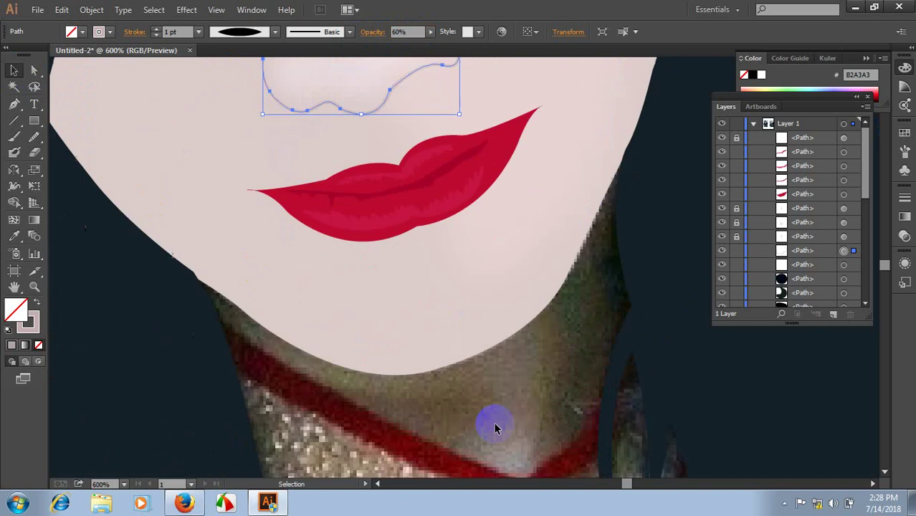
left_click(496, 414)
scroll(439, 353, "down", 3)
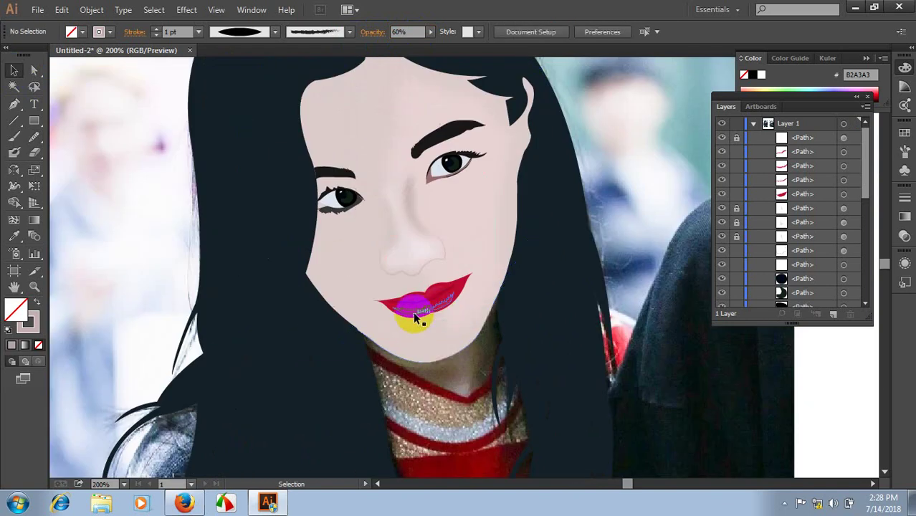
scroll(415, 314, "down", 1)
scroll(470, 365, "down", 1)
- Hide the flat skin fill in the Layers panel to reveal the photo underneath
scroll(462, 366, "down", 1)
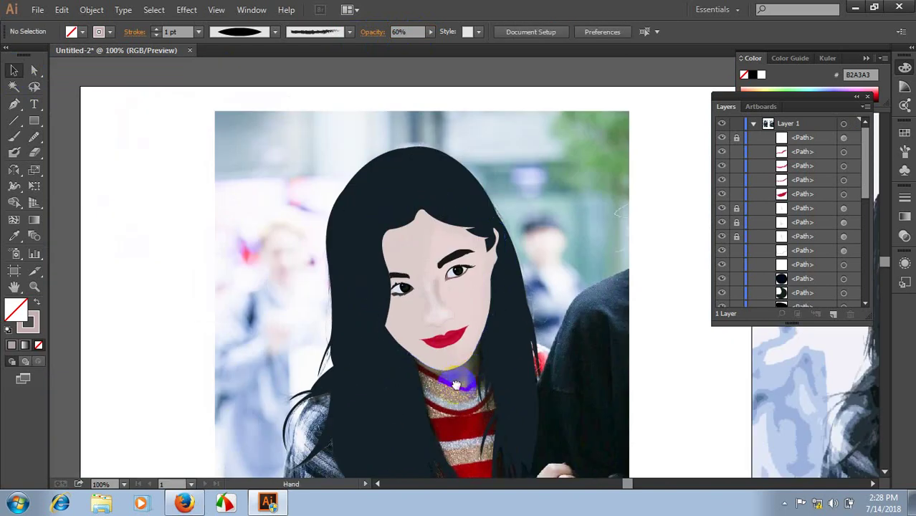
scroll(352, 368, "up", 2)
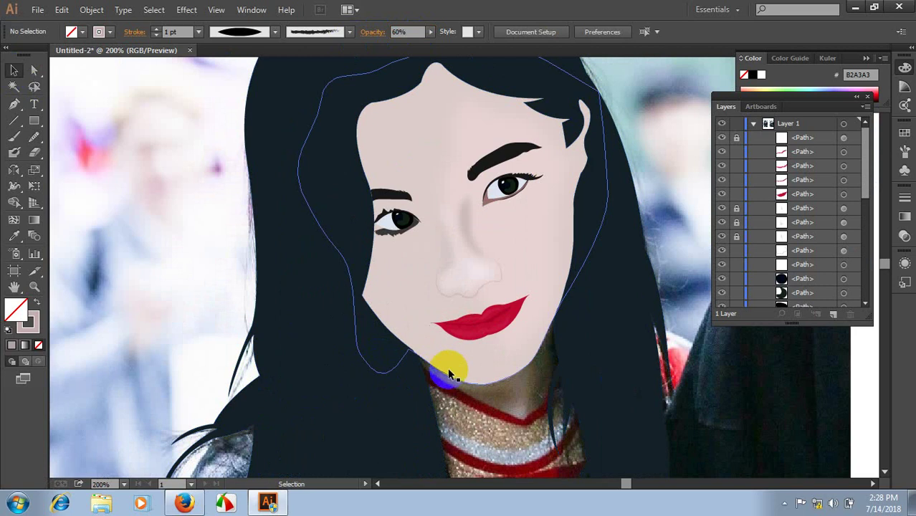
left_click_drag(445, 367, 462, 397)
scroll(765, 249, "down", 5)
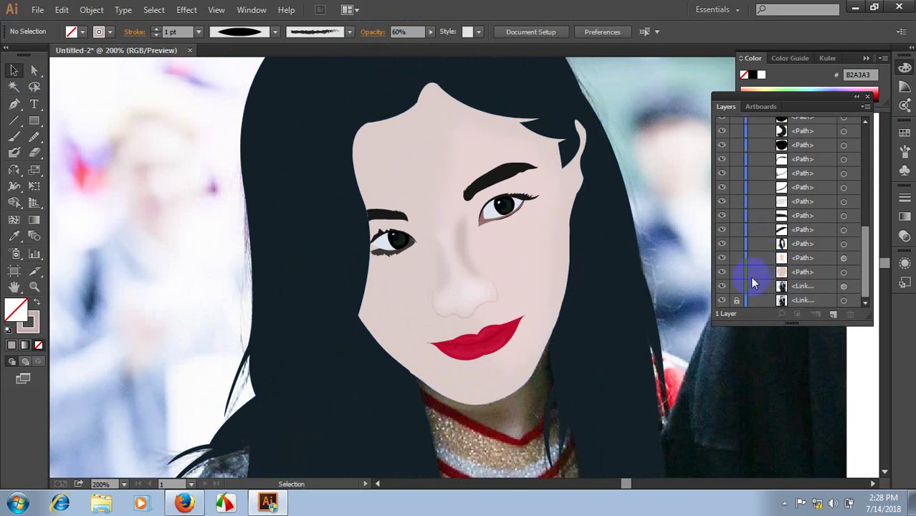
left_click(722, 273)
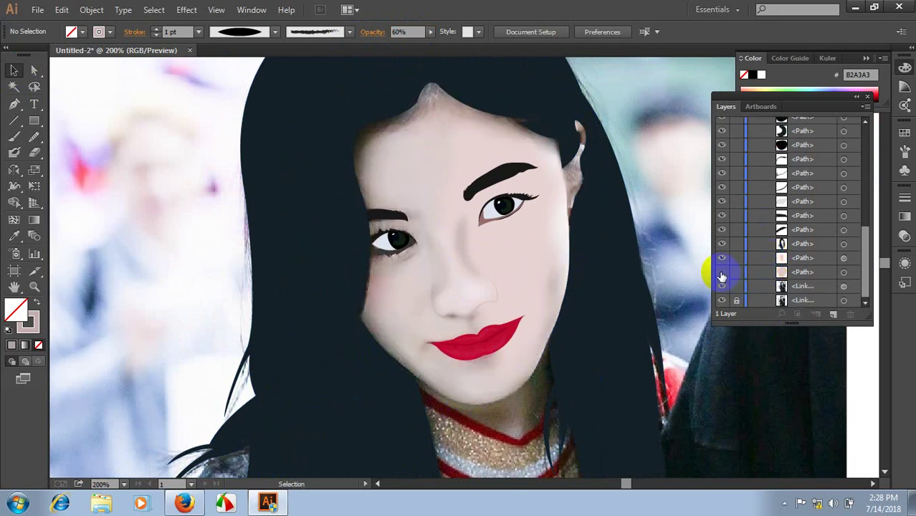
- Toggle the face path's visibility to compare, leaving the skin fill hidden
scroll(501, 369, "up", 1)
left_click_drag(460, 370, 438, 386)
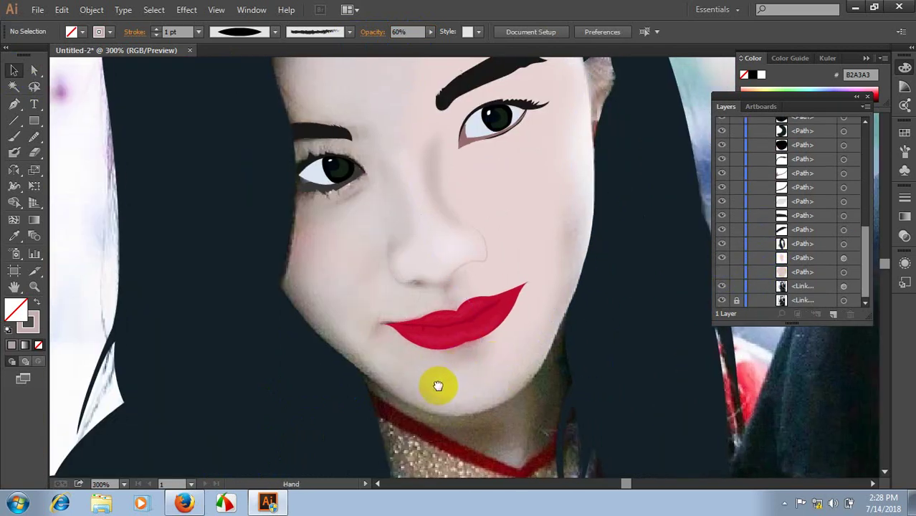
left_click_drag(433, 307, 430, 369)
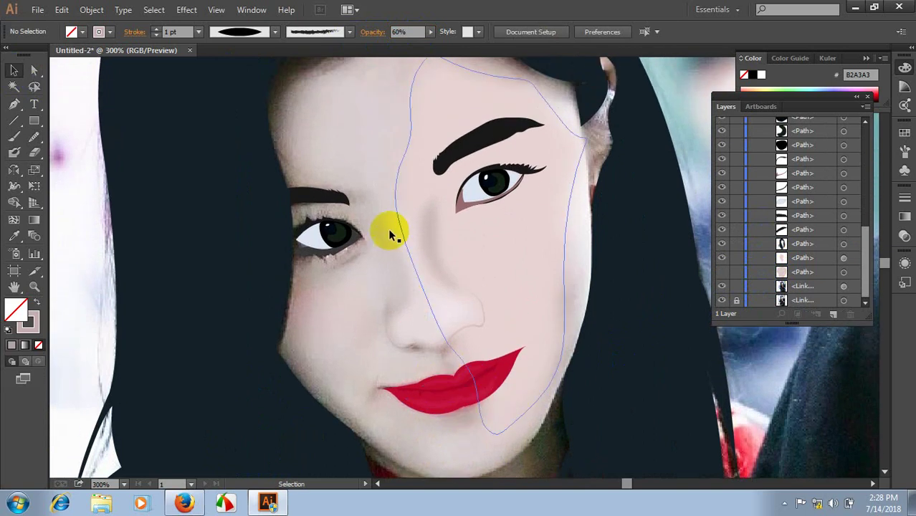
left_click(722, 272)
left_click(722, 272)
left_click(721, 272)
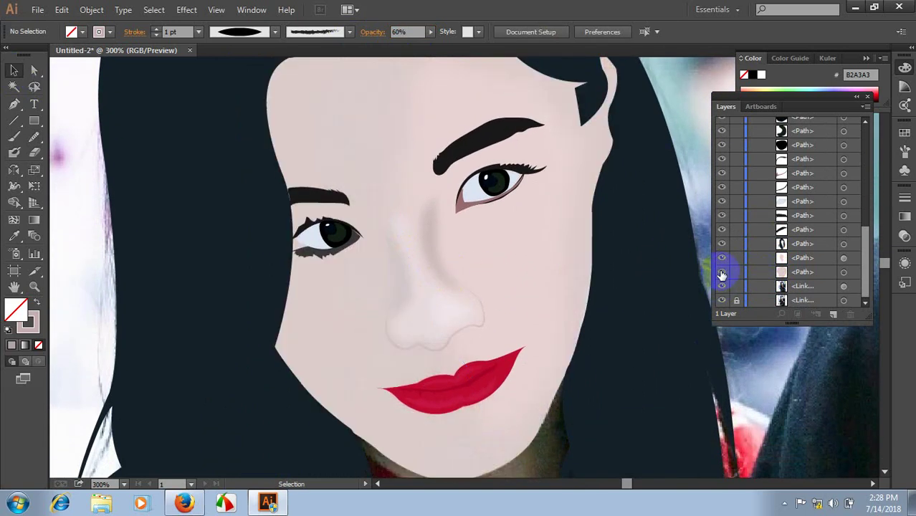
scroll(601, 290, "down", 2)
scroll(600, 290, "down", 1)
scroll(645, 290, "down", 1)
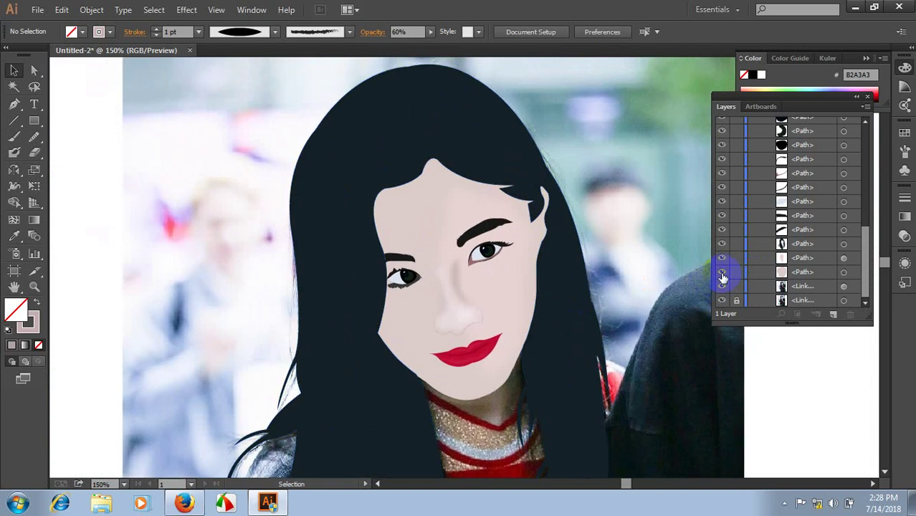
left_click(722, 272)
scroll(560, 244, "up", 3)
left_click_drag(576, 239, 537, 285)
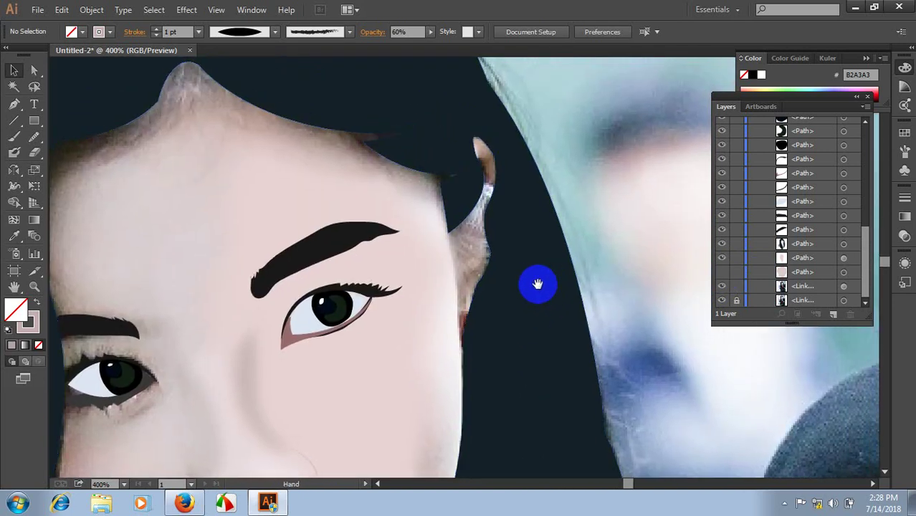
left_click_drag(33, 137, 70, 141)
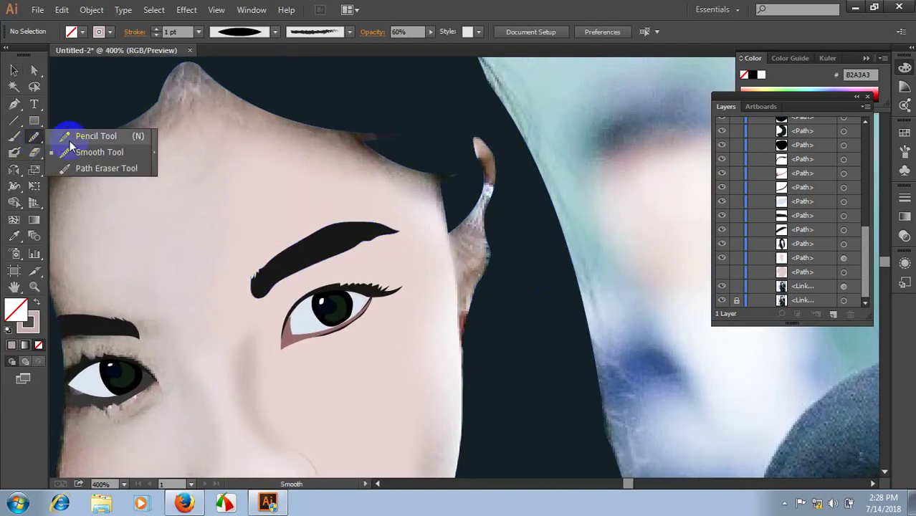
scroll(500, 242, "up", 1, "alt")
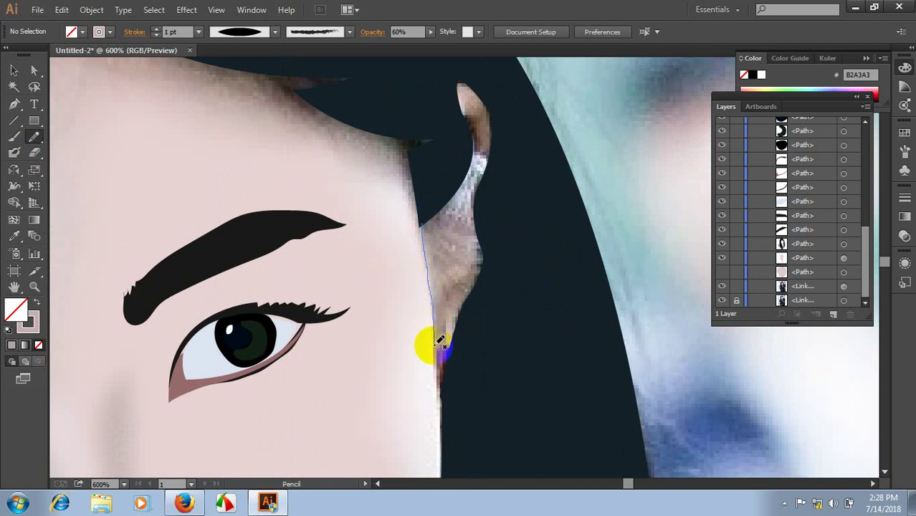
left_click_drag(440, 341, 444, 374)
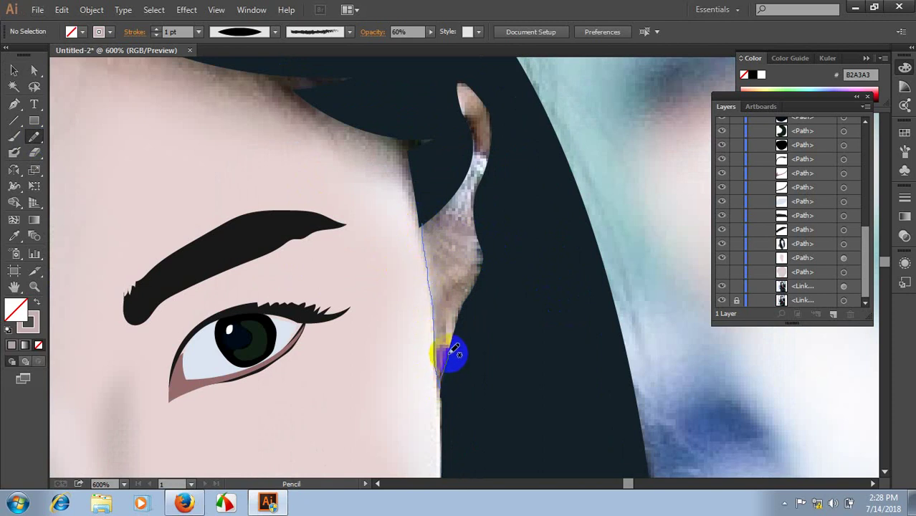
mouse_move(471, 308)
left_mouse_down()
mouse_move(491, 259)
mouse_move(491, 86)
mouse_move(451, 75)
mouse_move(429, 208)
left_mouse_up()
left_click_drag(471, 259, 466, 263)
scroll(419, 303, "up", 1)
scroll(378, 296, "down", 2)
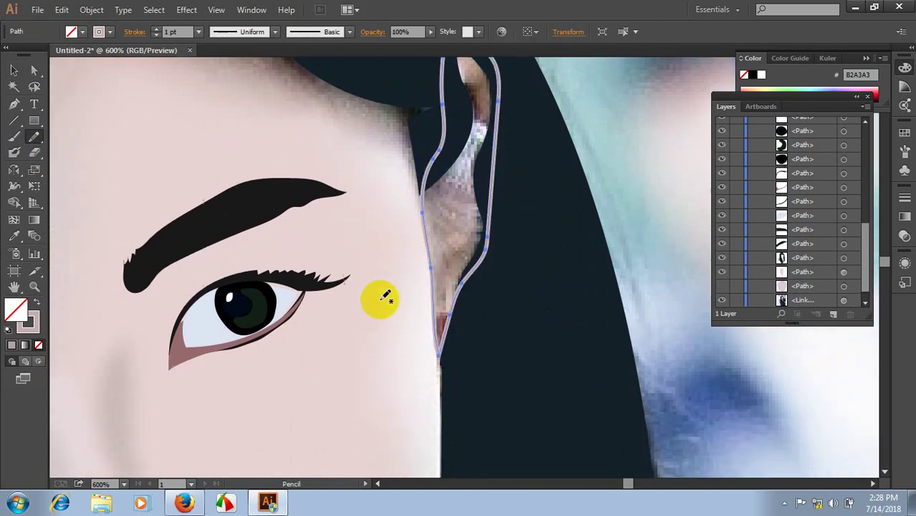
left_click(721, 286)
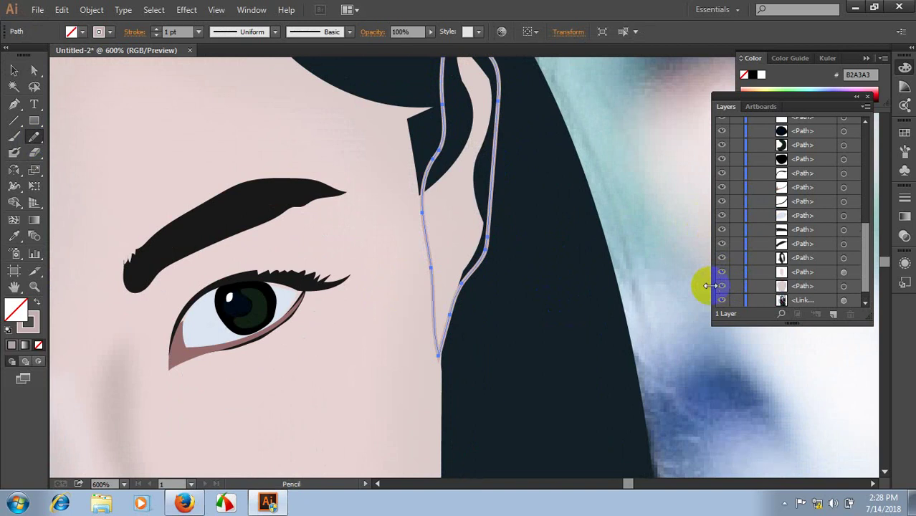
scroll(430, 273, "down", 1)
left_click(378, 302, "ctrl+shift")
key("i")
left_click(388, 286)
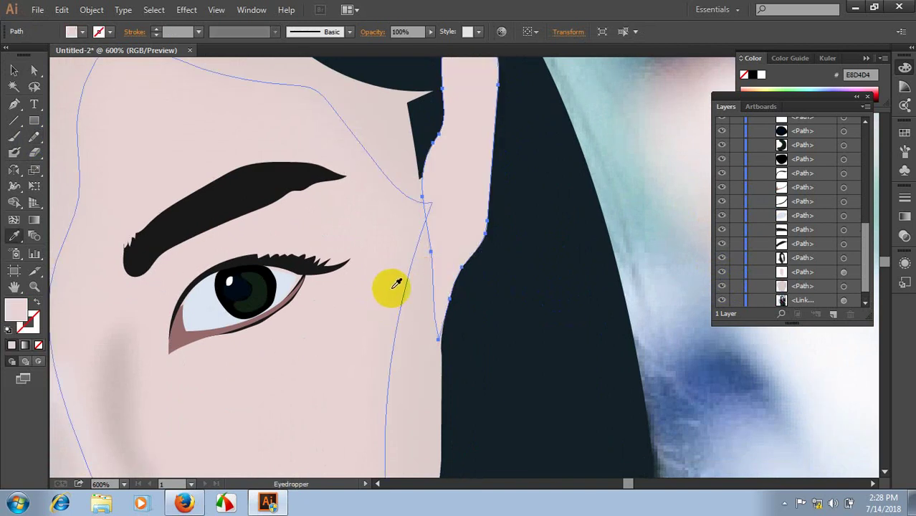
left_click(25, 318)
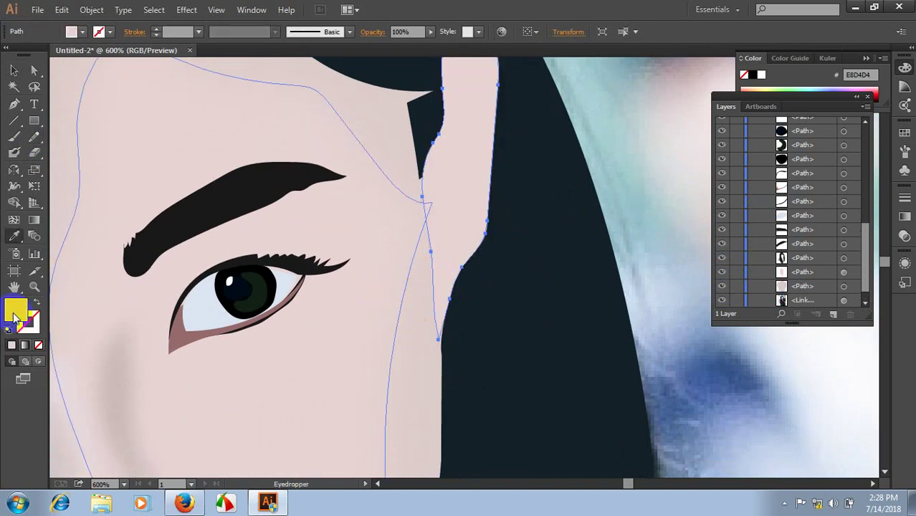
double_click(15, 311)
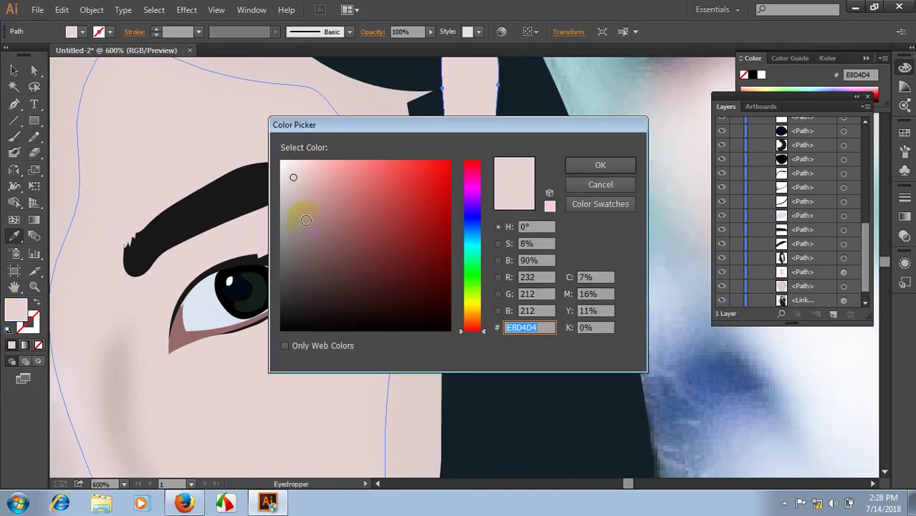
left_click_drag(296, 181, 297, 188)
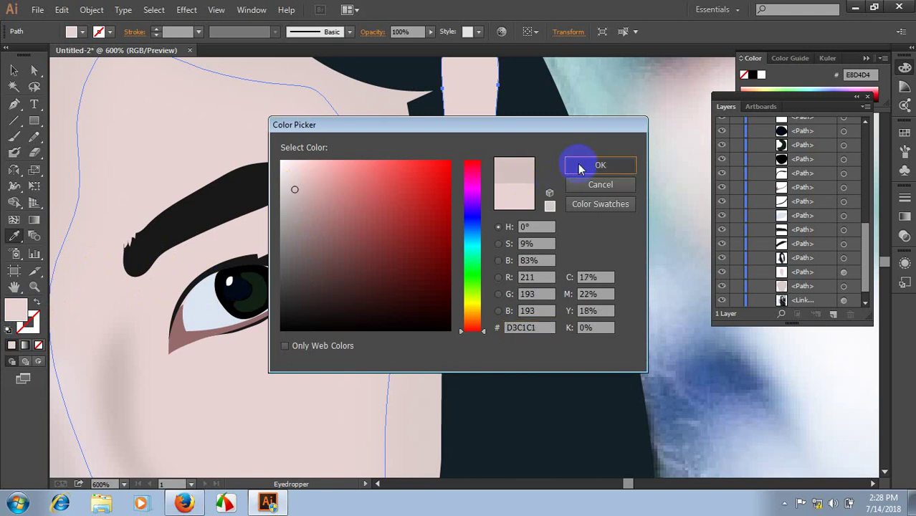
left_click(579, 165)
scroll(645, 183, "up", 3)
left_click(13, 69)
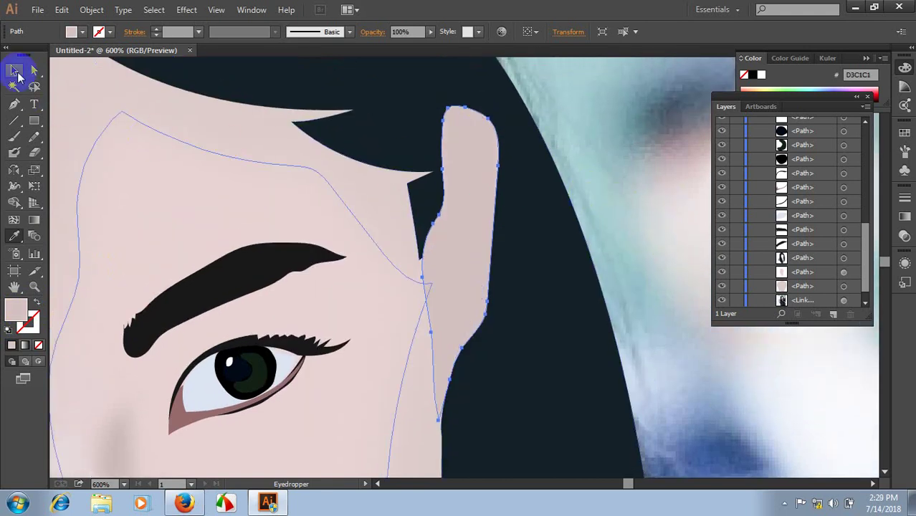
scroll(825, 179, "up", 3)
scroll(805, 167, "up", 3)
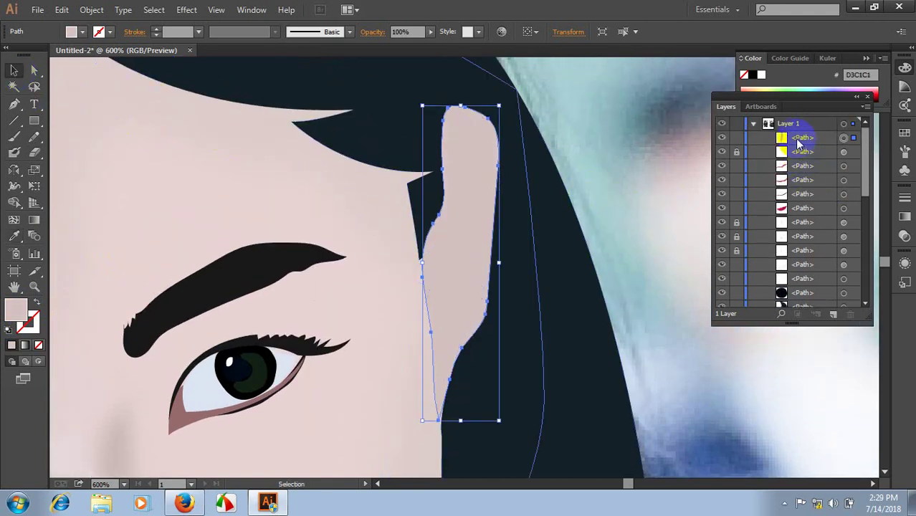
left_click_drag(798, 145, 802, 196)
left_click_drag(805, 299, 807, 307)
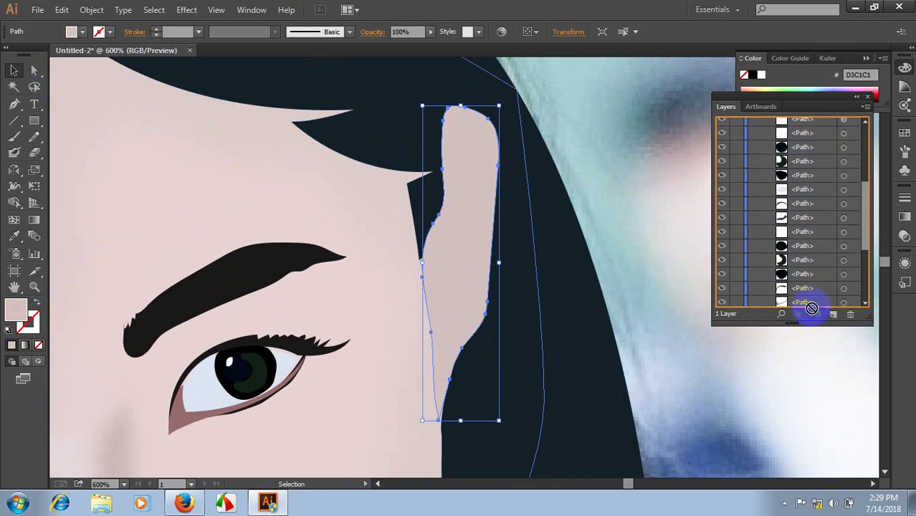
left_click_drag(810, 302, 806, 258)
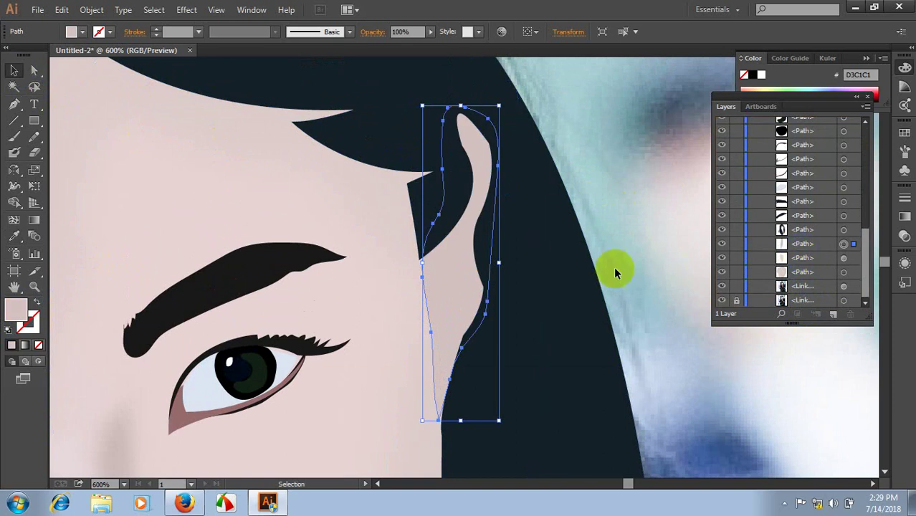
scroll(614, 273, "down", 1)
left_click(565, 175)
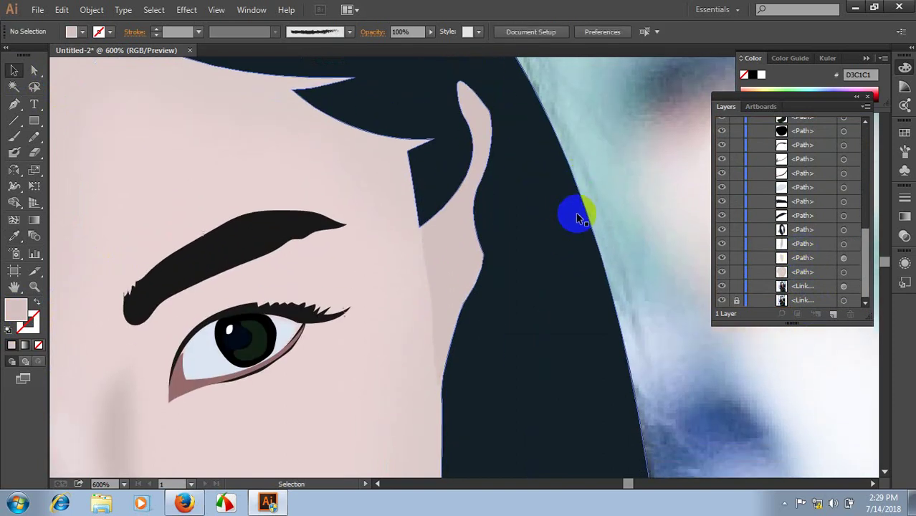
scroll(577, 212, "down", 4)
scroll(592, 215, "down", 1)
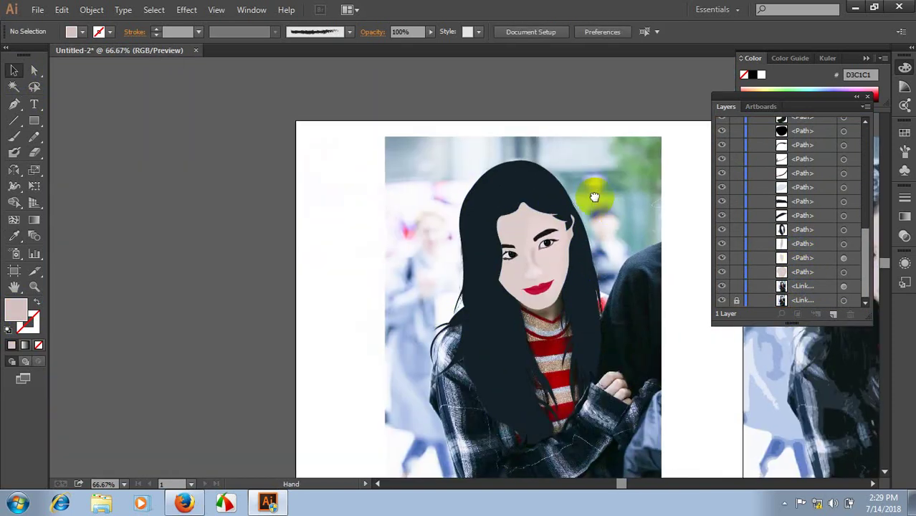
scroll(545, 200, "up", 1)
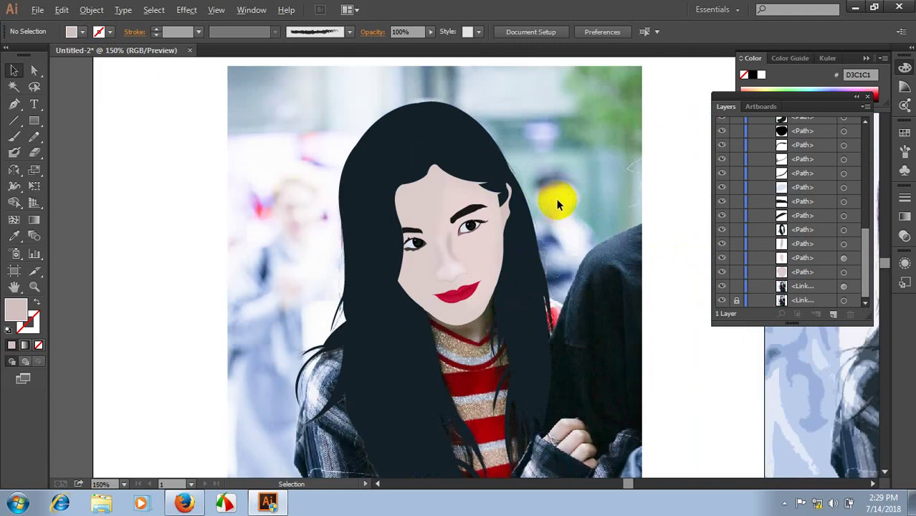
scroll(545, 247, "up", 1)
scroll(545, 251, "up", 1)
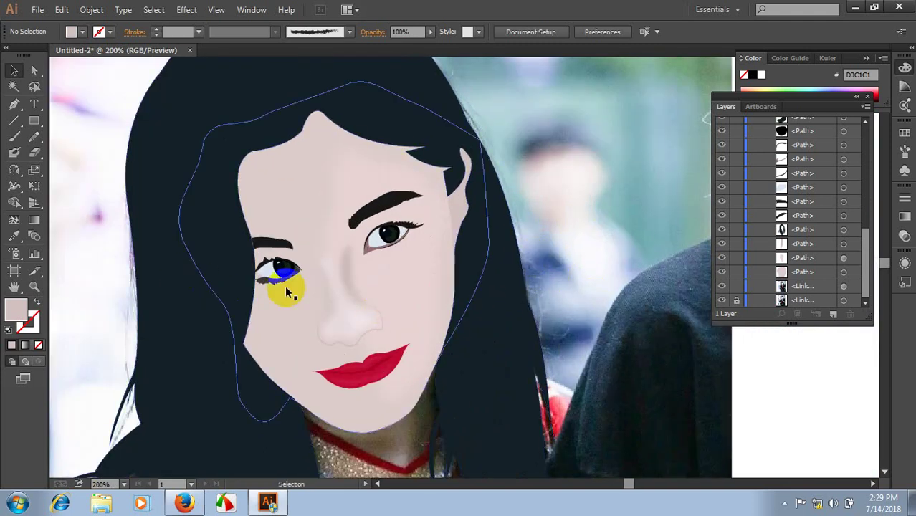
left_click(33, 136)
- Draw a blush shape on the right cheek and fill it with pink E5C3C3
scroll(420, 315, "up", 1)
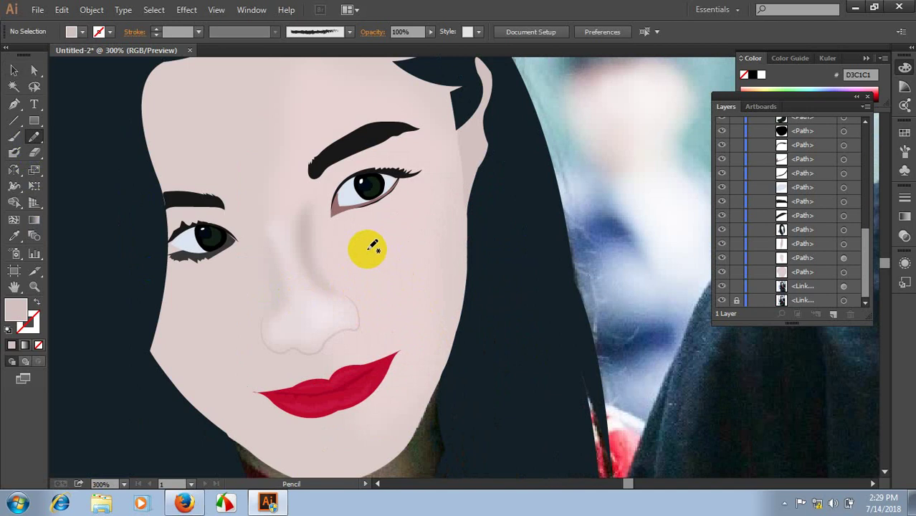
mouse_move(369, 250)
left_mouse_down()
mouse_move(421, 225)
mouse_move(367, 244)
left_mouse_up()
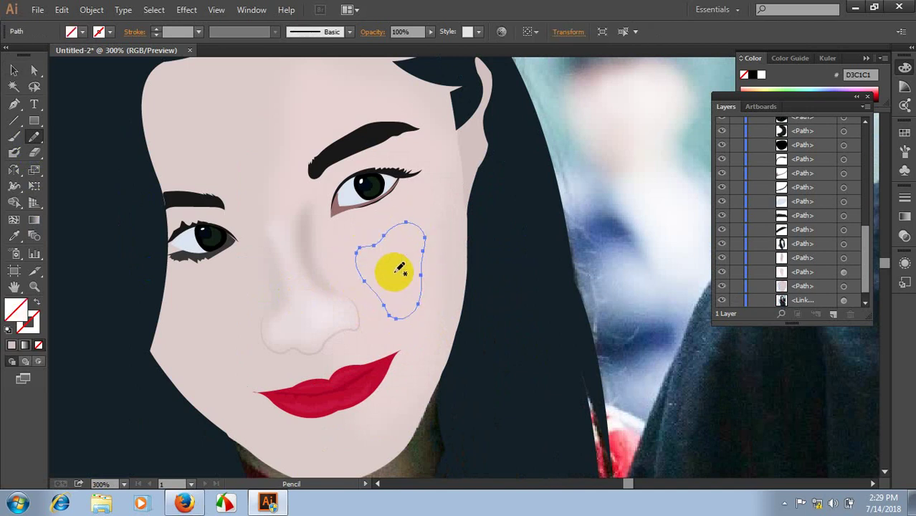
key("i")
left_click(327, 286)
double_click(17, 314)
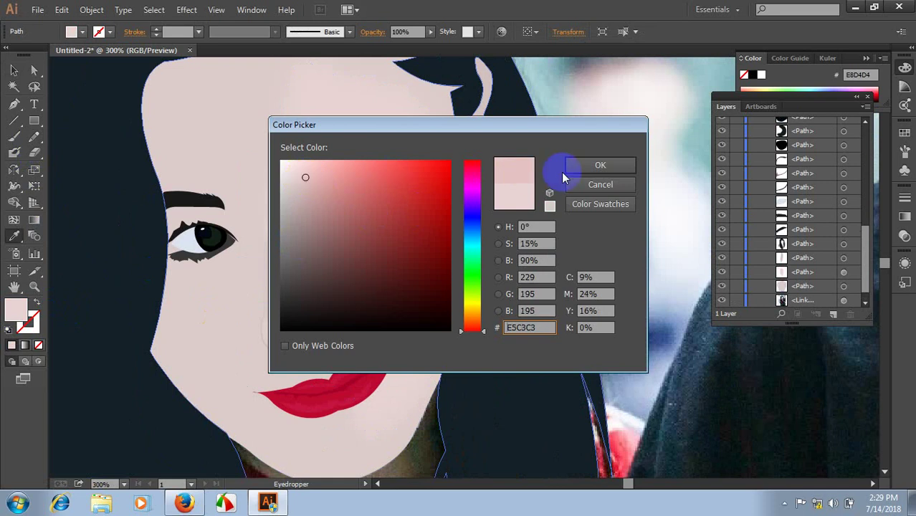
left_click(593, 165)
- Copy the blush to the left cheek and apply a Gaussian Blur to both shapes
left_click(14, 71)
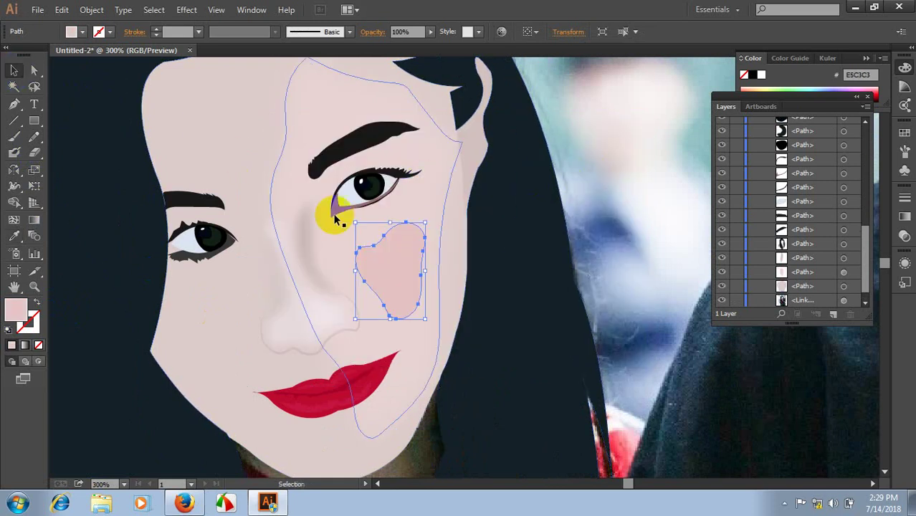
mouse_move(401, 276)
left_mouse_down()
mouse_move(222, 320)
mouse_move(238, 310)
left_mouse_up()
left_click(410, 273, "shift")
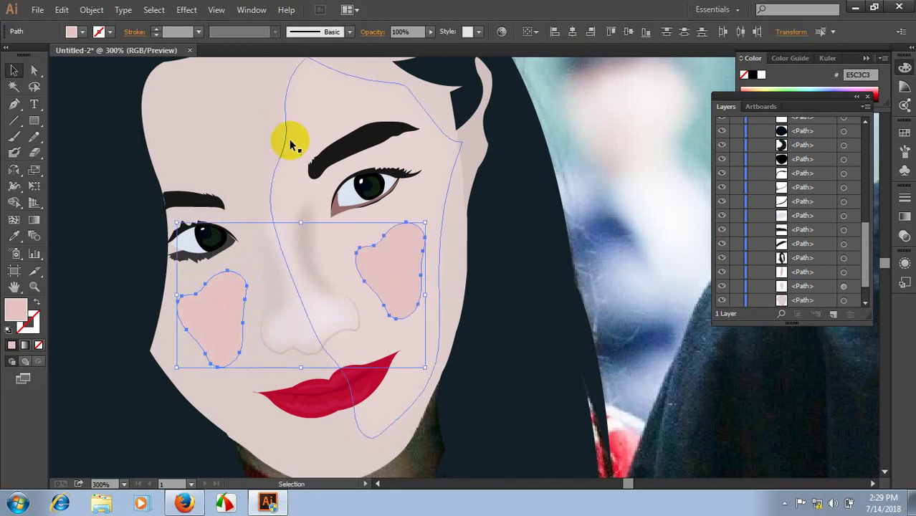
left_click(186, 10)
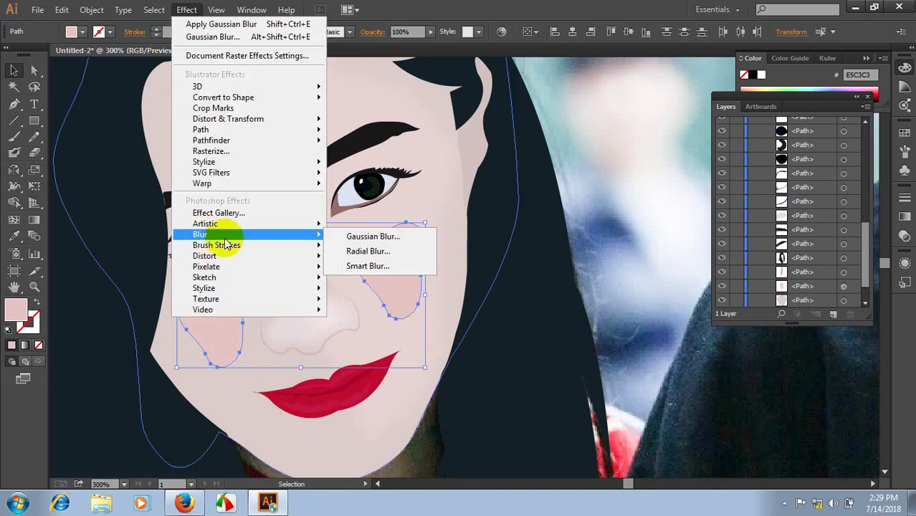
left_click(393, 236)
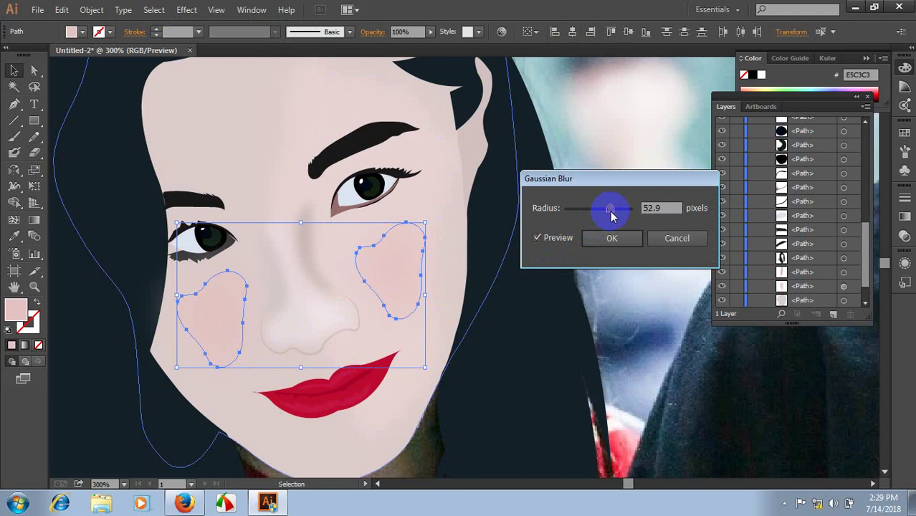
left_click(612, 239)
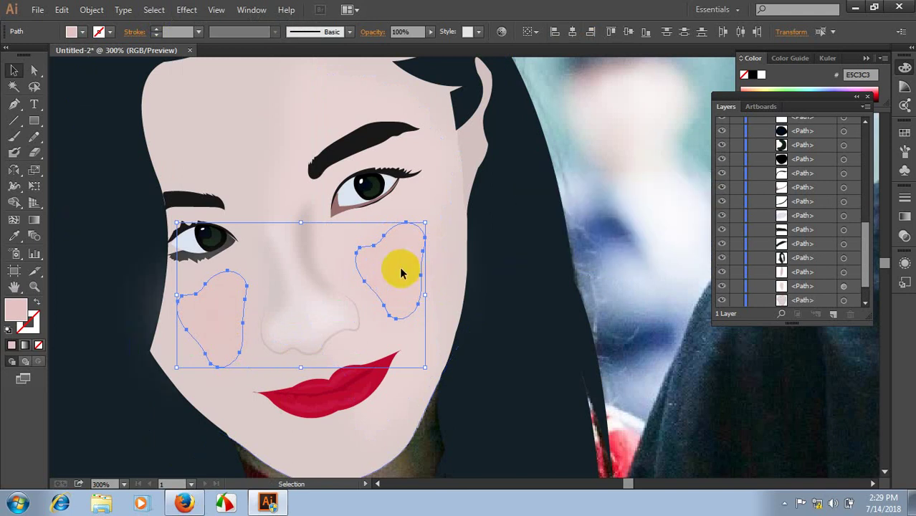
left_click_drag(400, 273, 407, 274)
- Group the portrait's shapes with Ctrl+G, then select all and ungroup them again
left_click(628, 190)
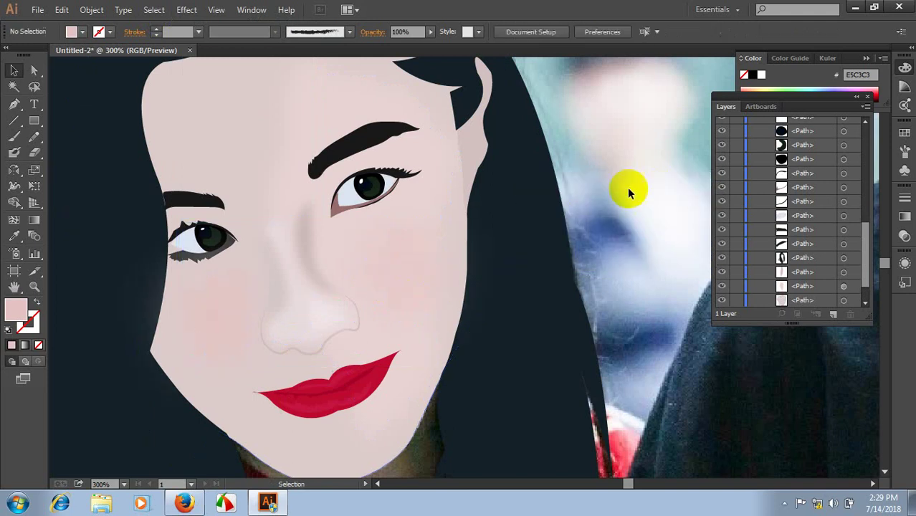
scroll(577, 227, "down", 1)
scroll(609, 231, "down", 3)
left_click_drag(609, 231, 531, 280)
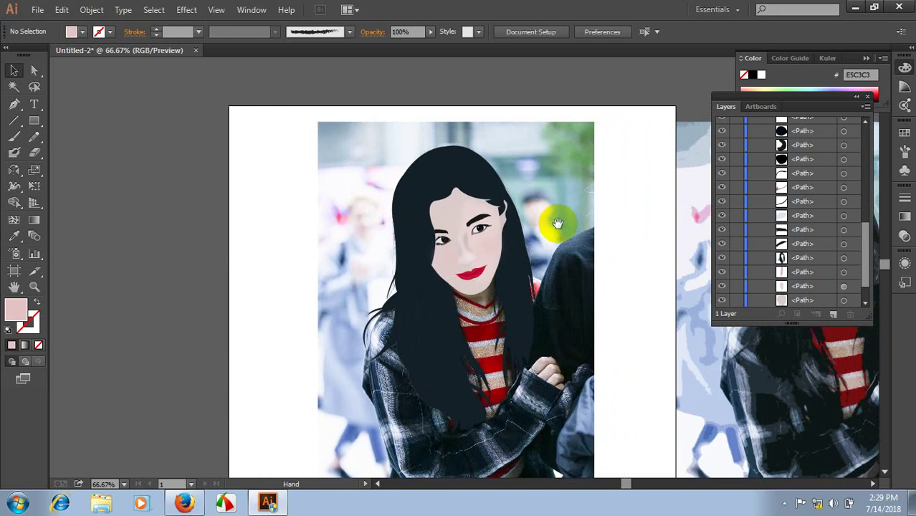
scroll(530, 276, "up", 1)
scroll(520, 272, "up", 1)
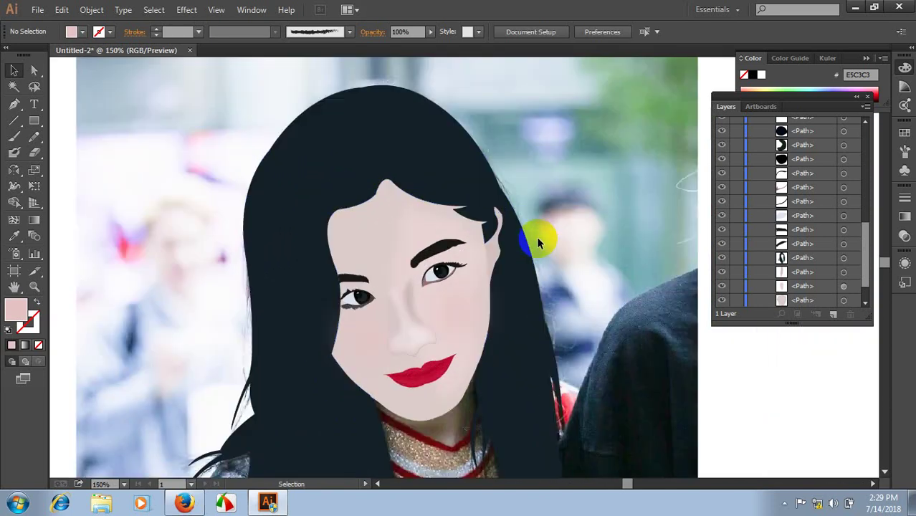
scroll(559, 211, "down", 1)
scroll(581, 186, "down", 1)
scroll(580, 187, "right", 1)
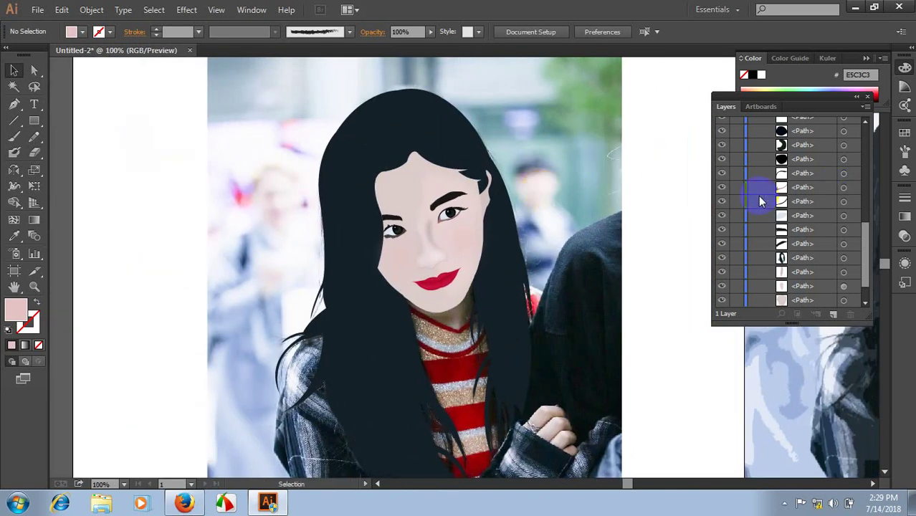
scroll(757, 196, "up", 5)
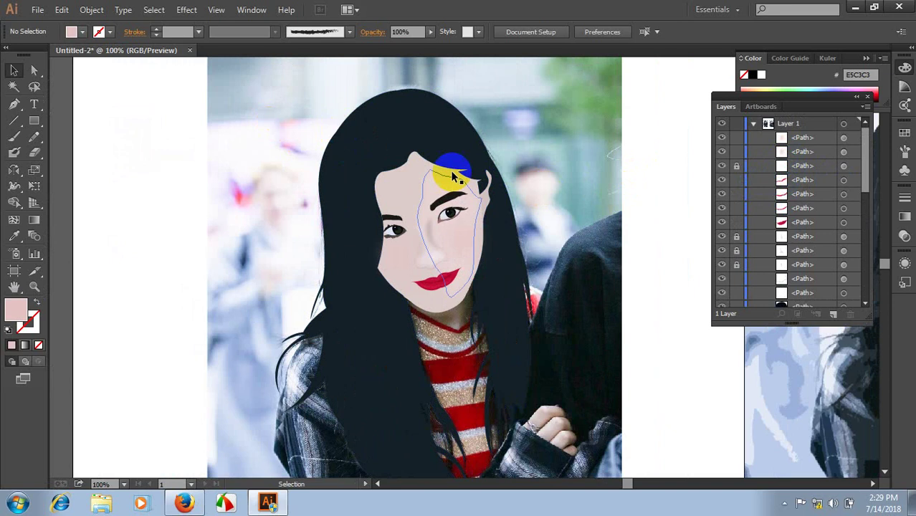
scroll(255, 113, "up", 1)
left_click_drag(255, 113, 562, 393)
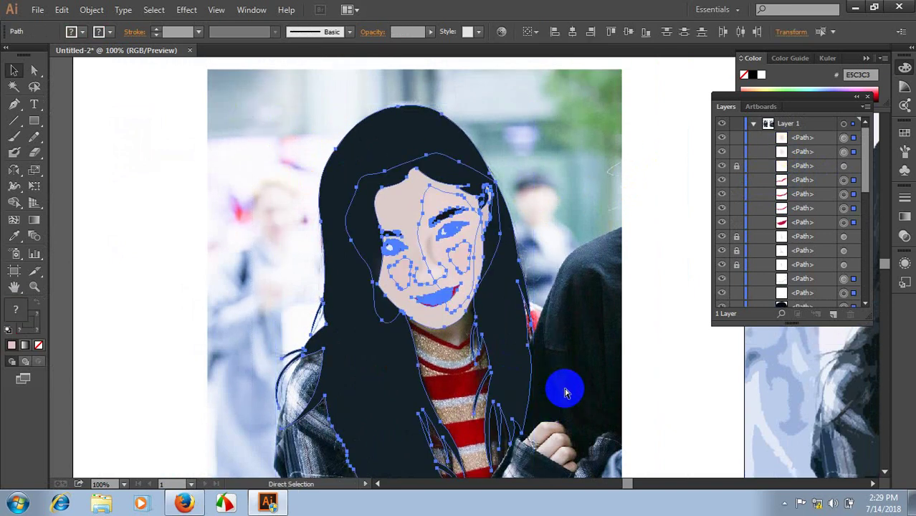
key("ctrl+g")
left_click(607, 328)
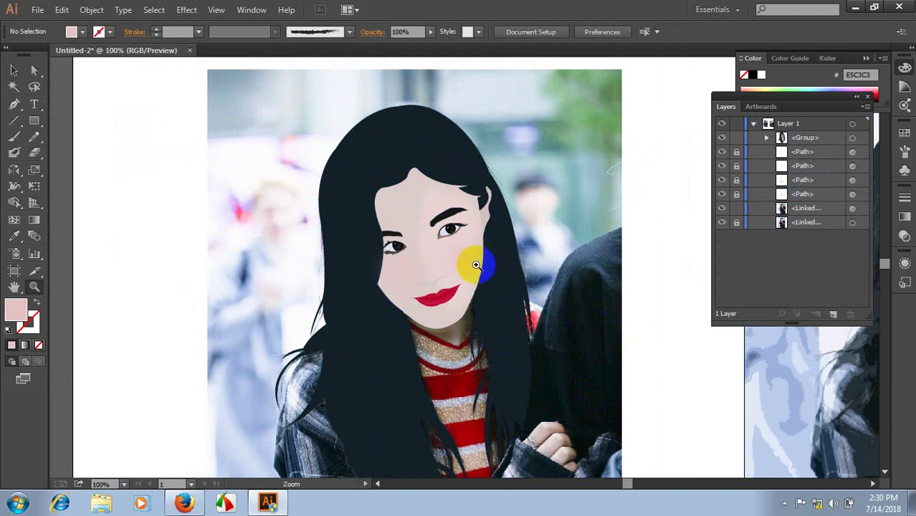
scroll(470, 261, "down", 3)
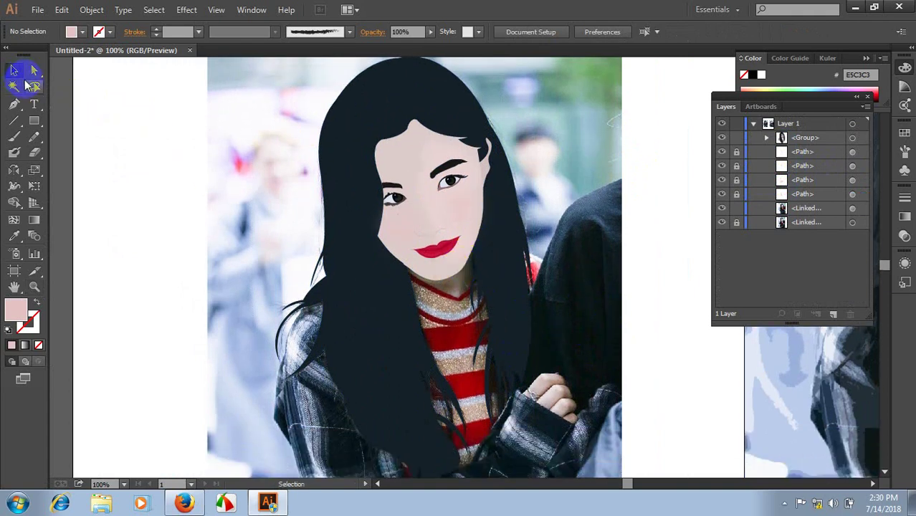
key("ctrl+a")
key("ctrl+shift+g")
left_click(210, 144)
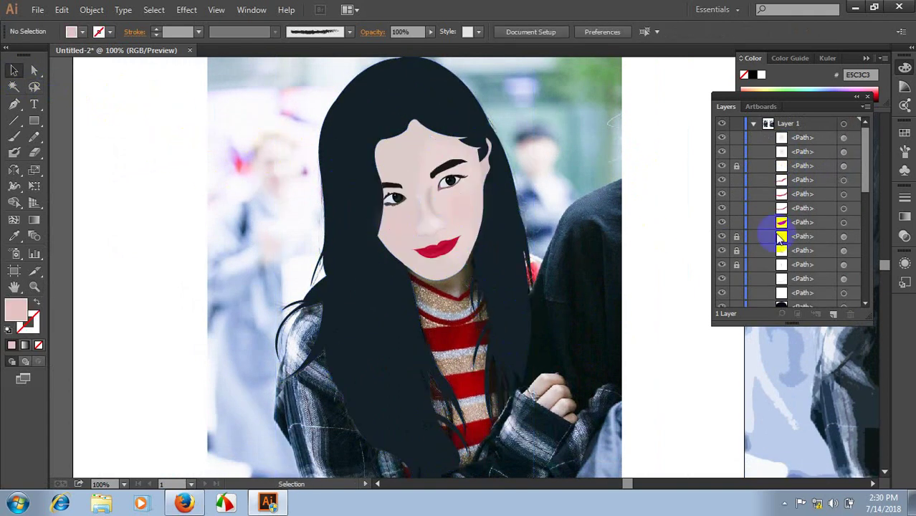
- Lock the reference photo and group the hair and face shapes into one group
scroll(701, 179, "up", 2)
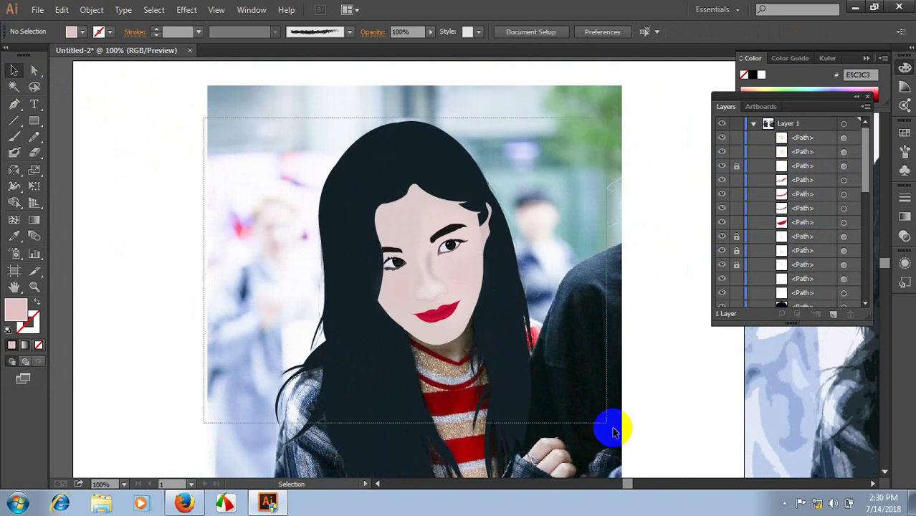
left_click_drag(266, 141, 610, 426)
left_click(670, 272)
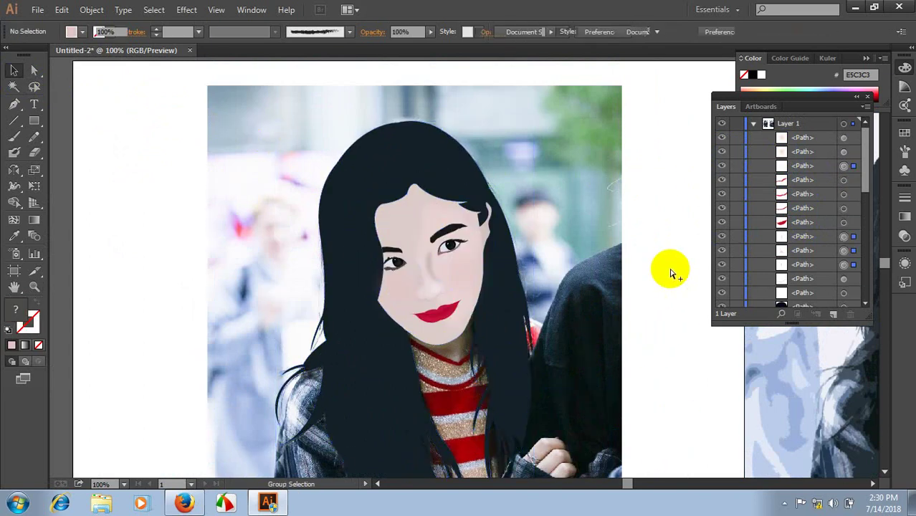
scroll(670, 272, "down", 1)
left_click_drag(324, 139, 399, 215)
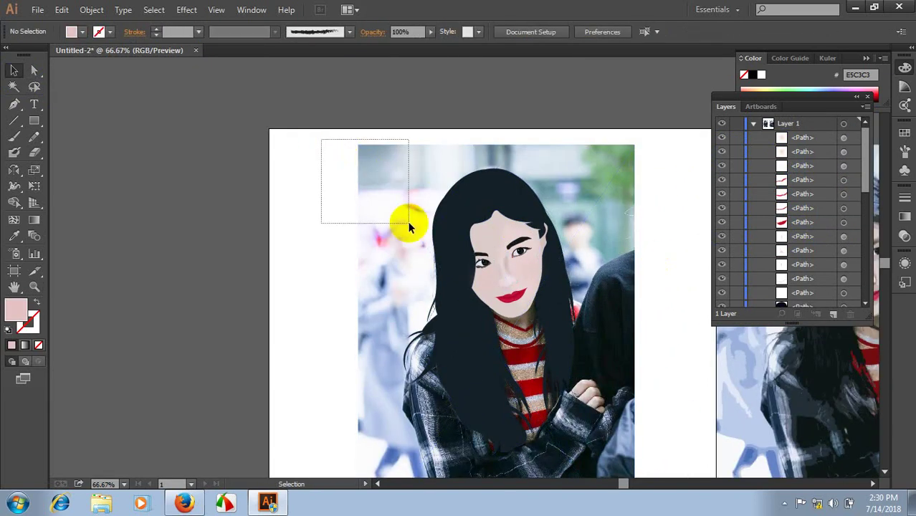
key("ctrl+2")
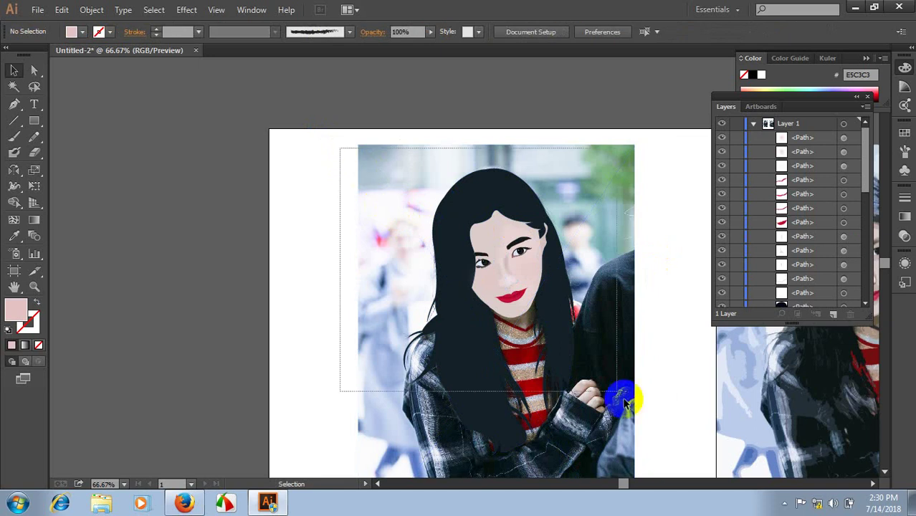
left_click_drag(337, 143, 650, 466)
key("ctrl+g")
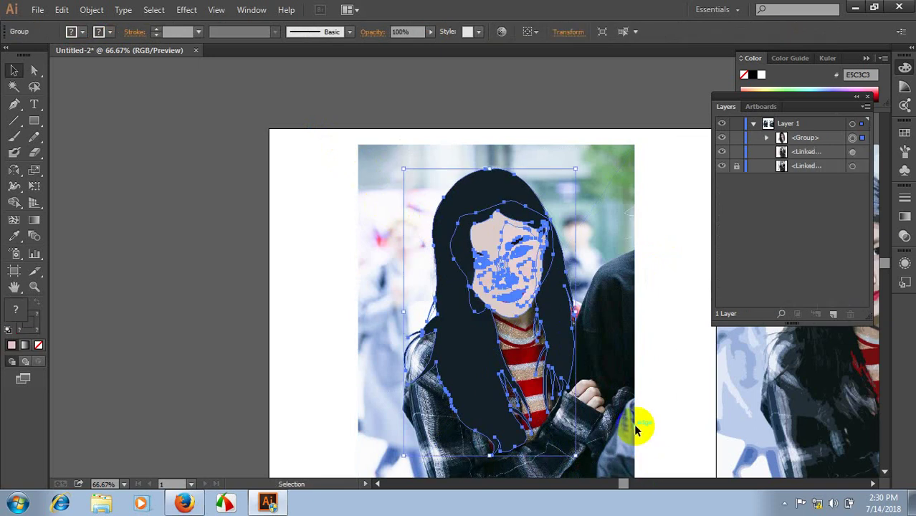
key("ctrl+shift+a")
- Hide the portrait group in the Layers panel to show only the original photo
scroll(588, 316, "up", 1)
scroll(589, 310, "up", 1)
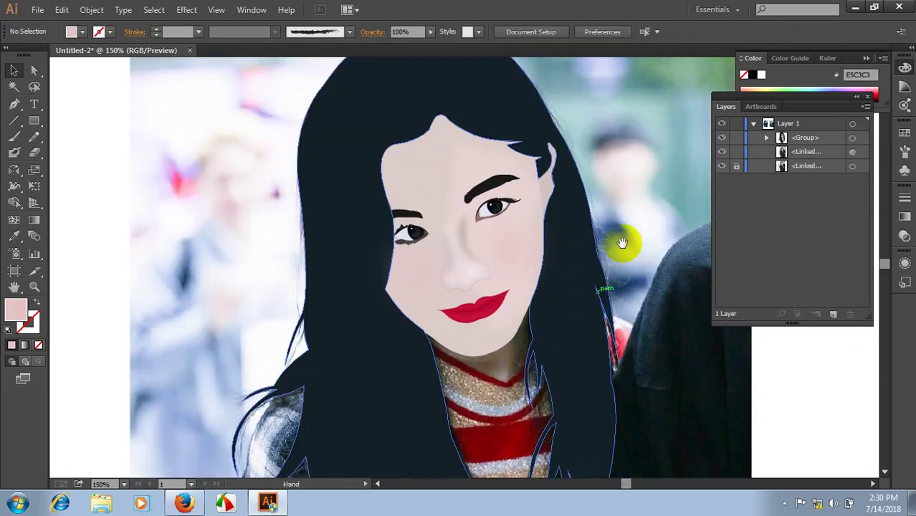
left_click_drag(624, 241, 599, 270)
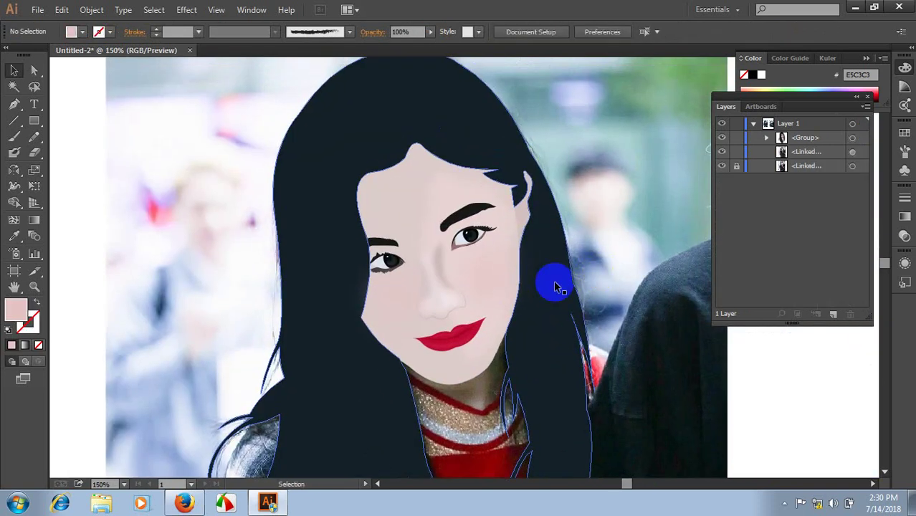
left_click(722, 139)
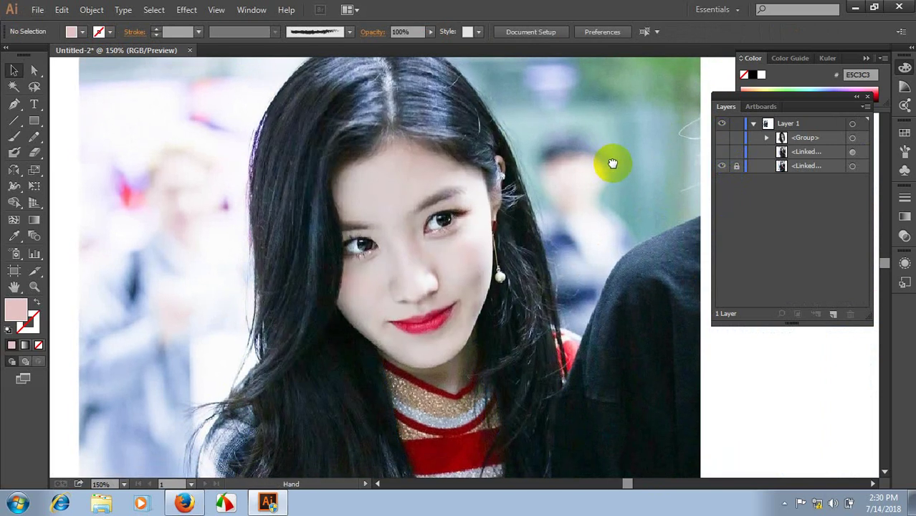
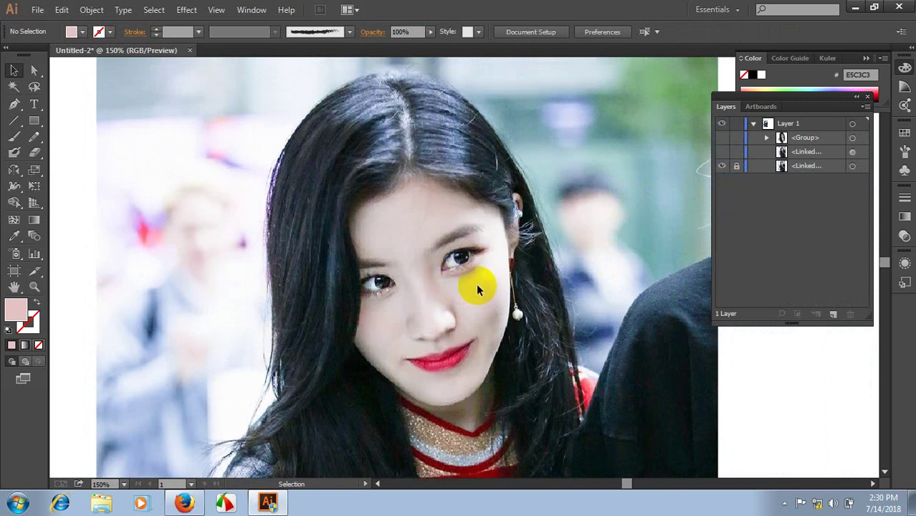
- Begin the left-side hair strand at the crown with curved anchors, setting it to no fill
left_click_drag(409, 286, 468, 275)
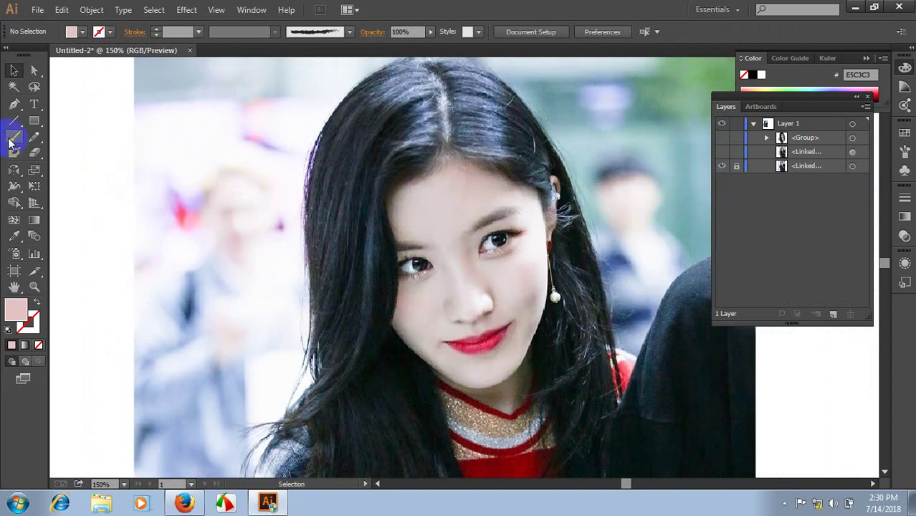
left_click(420, 142)
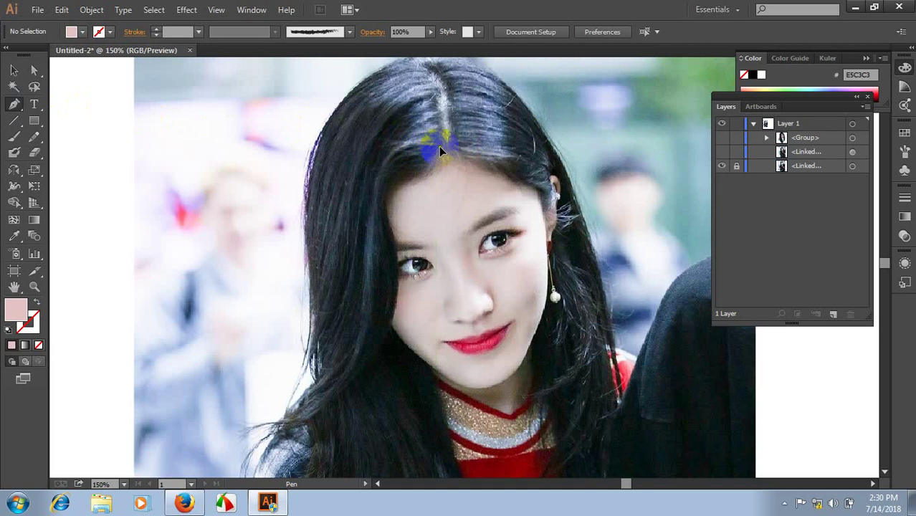
left_click_drag(379, 210, 381, 288)
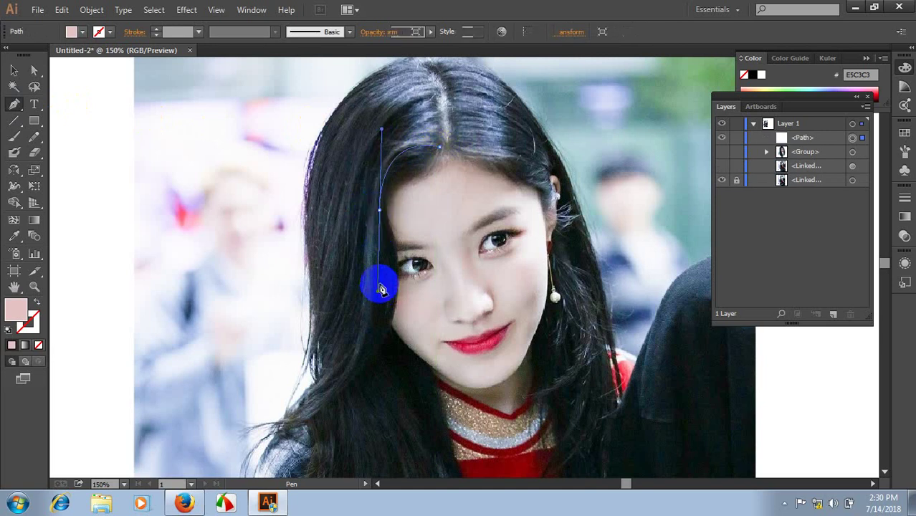
left_click_drag(380, 215, 384, 224)
left_click(36, 302)
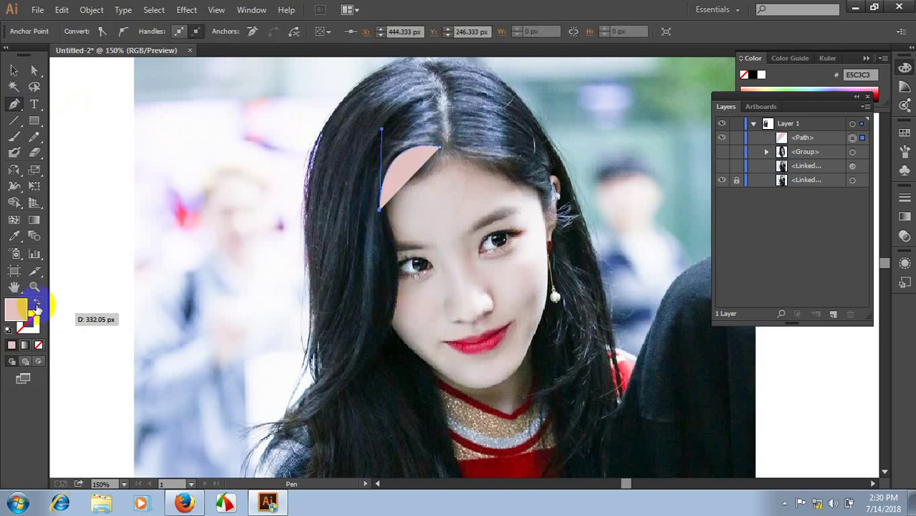
scroll(222, 290, "down", 2)
- Curve the strand down to the shoulder with corner turns and close it at its start
mouse_move(276, 380)
left_mouse_down()
mouse_move(308, 378)
mouse_move(208, 418)
left_mouse_up()
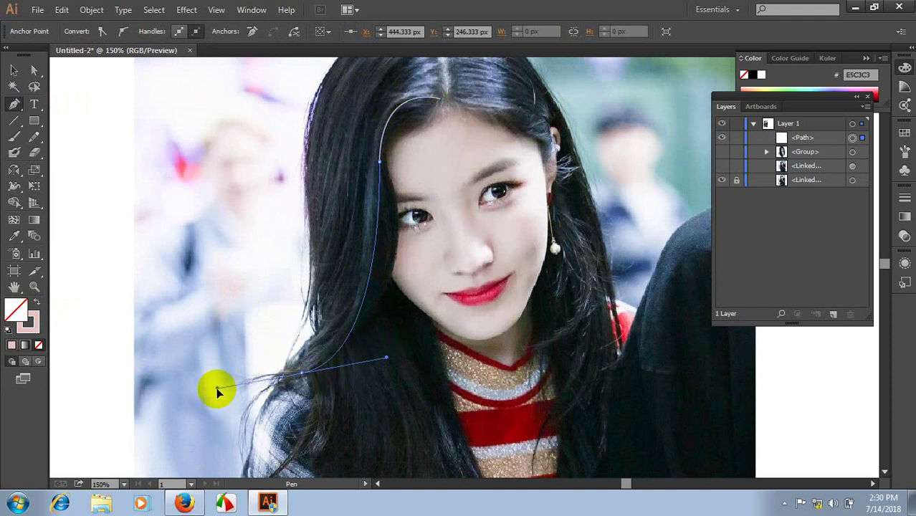
left_click_drag(309, 377, 312, 380)
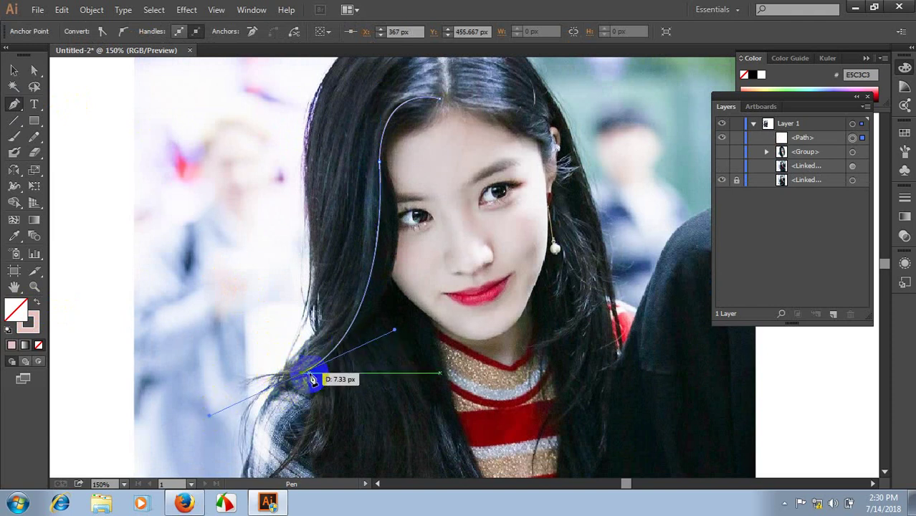
left_click(304, 378)
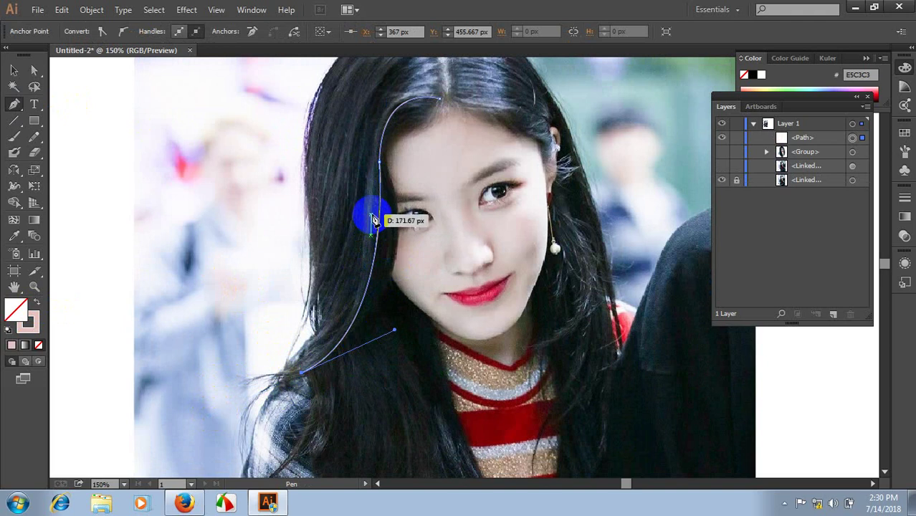
left_click_drag(373, 219, 368, 93)
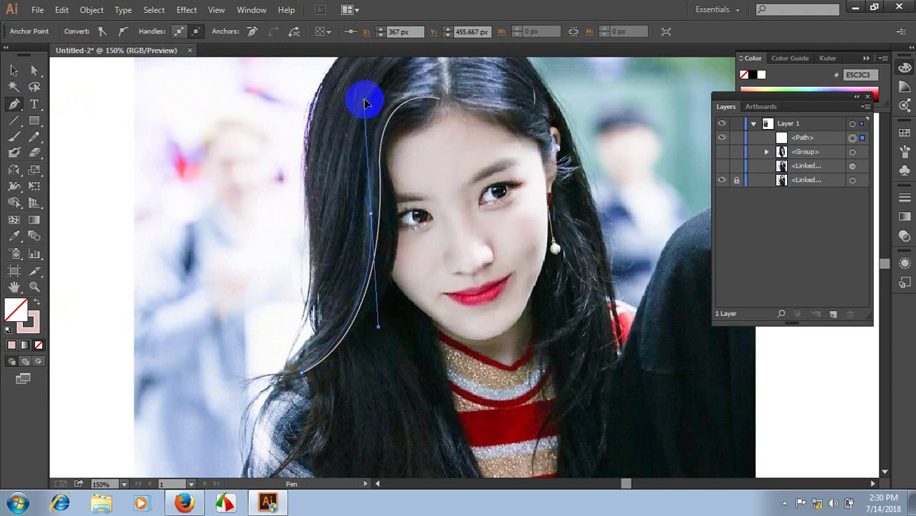
left_click(373, 218)
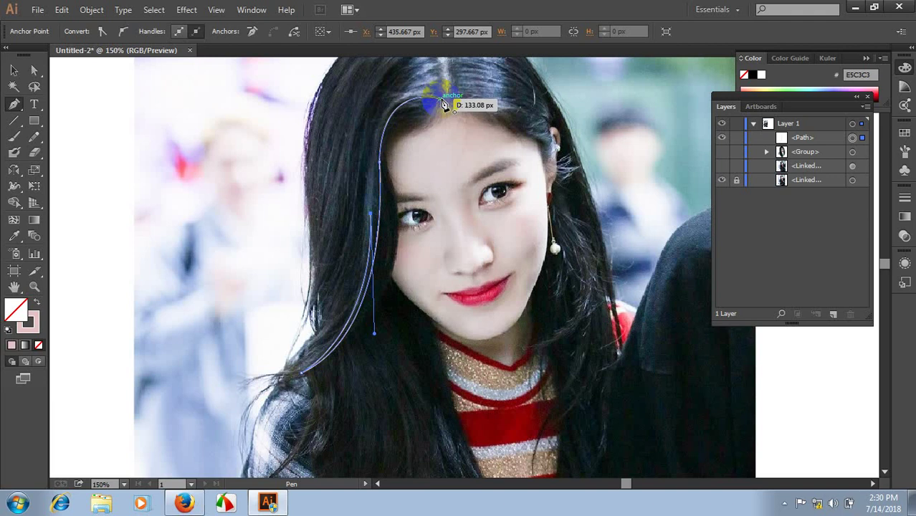
left_click(527, 125)
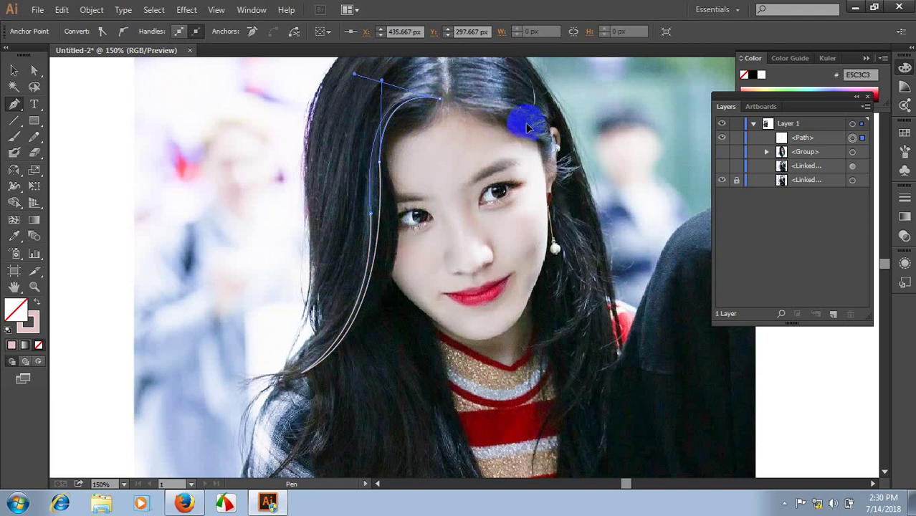
left_click(14, 72)
left_click(282, 197)
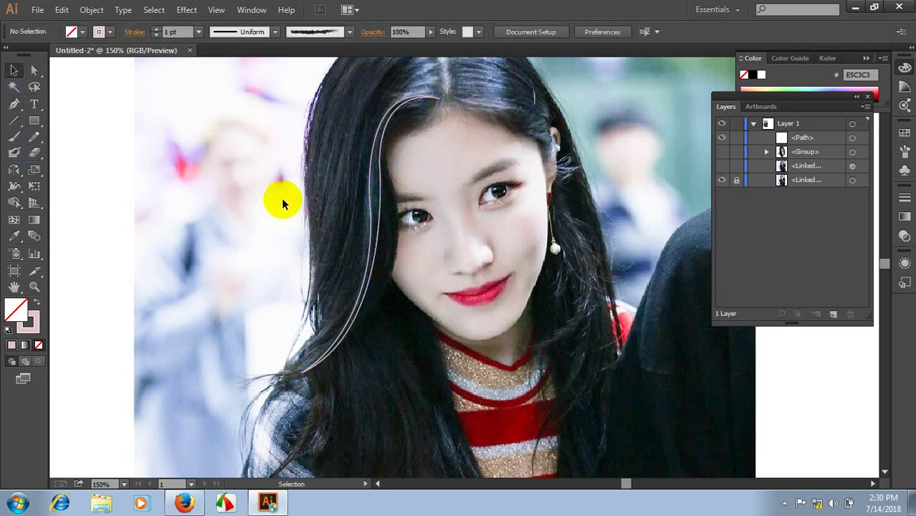
- Zoom to 200% and start a second strand at the crown, curving down beside the first
key("ctrl+plus")
left_click_drag(384, 302, 487, 300)
left_click(463, 273)
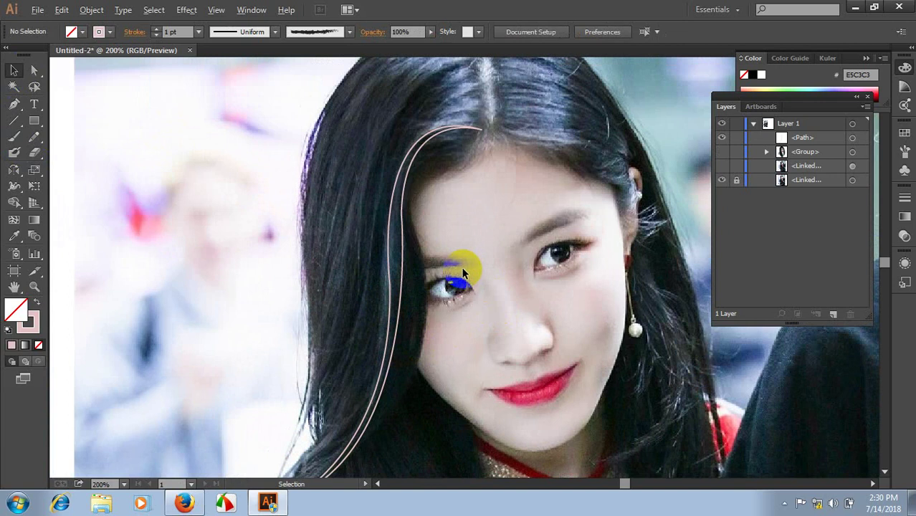
key("p")
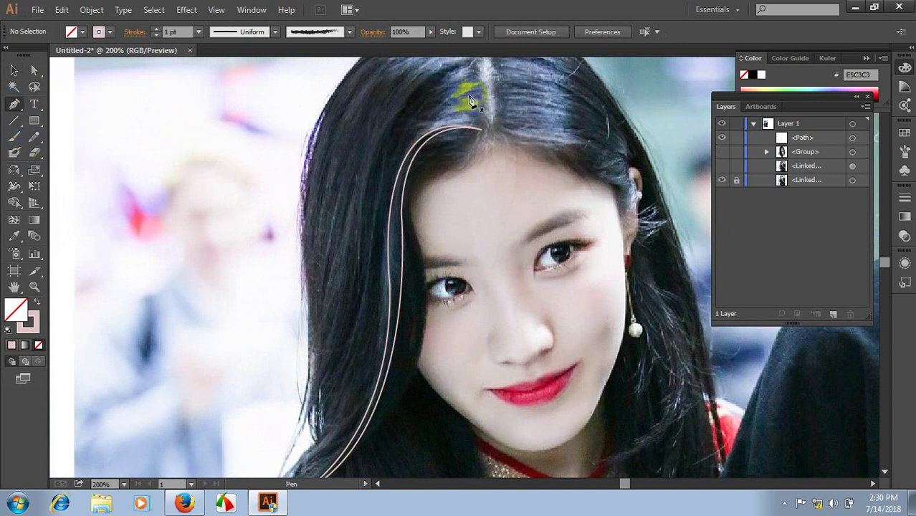
left_click(482, 86)
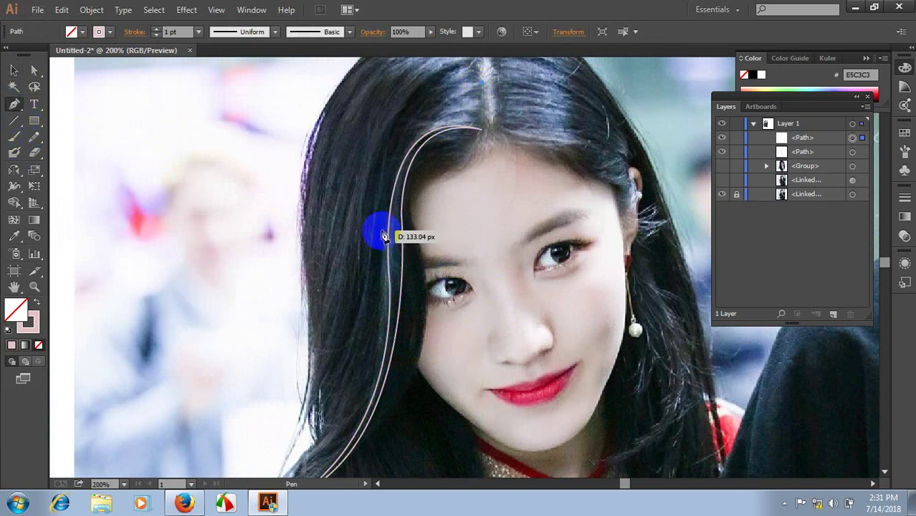
left_click_drag(380, 231, 373, 368)
left_click_drag(381, 233, 385, 238)
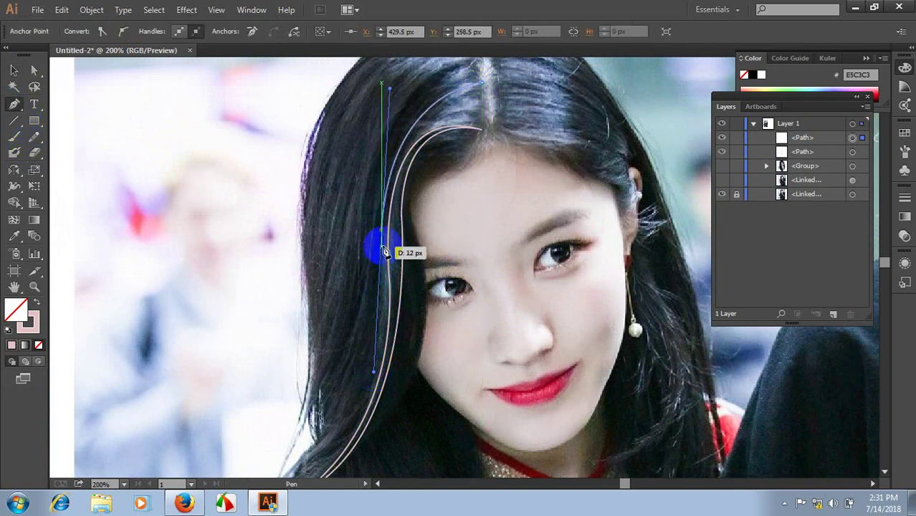
- Shape the second strand's lower end and return curve, closing it at the top
scroll(385, 236, "down", 2)
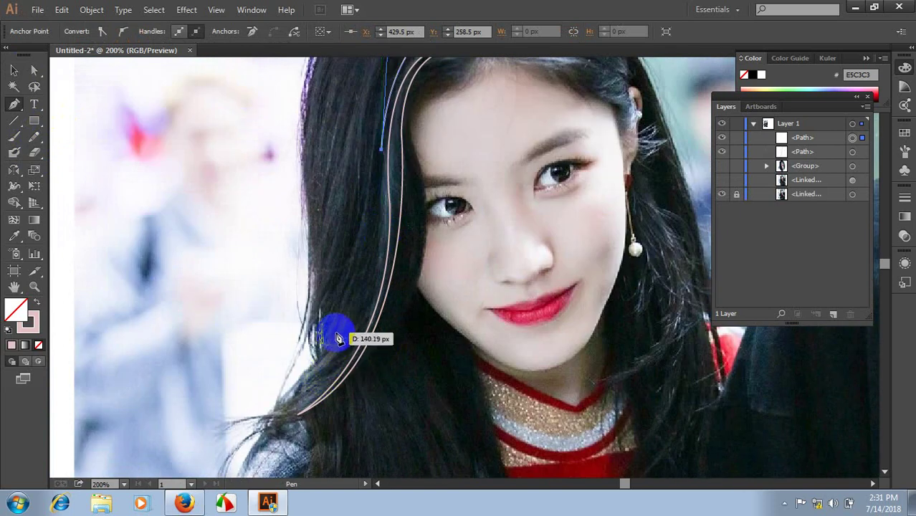
left_click_drag(336, 332, 273, 397)
mouse_move(335, 335)
left_mouse_down()
mouse_move(337, 343)
mouse_move(365, 210)
left_mouse_up()
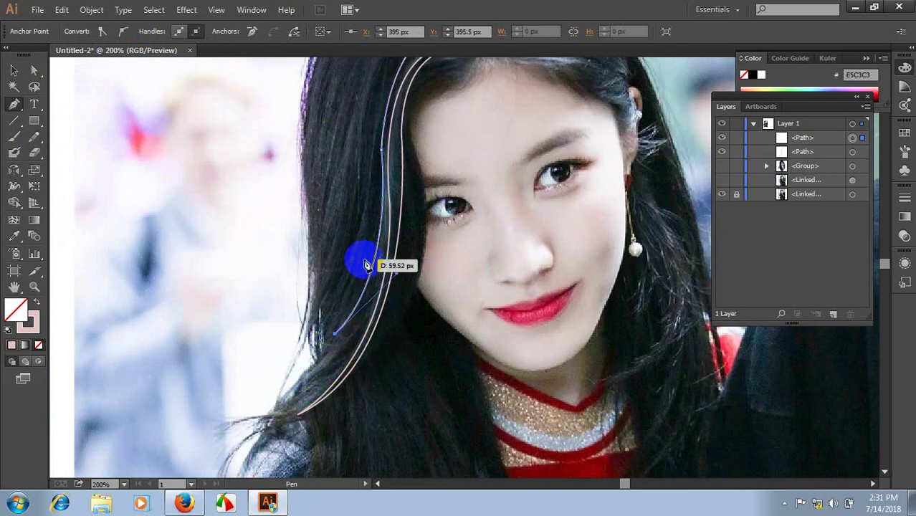
mouse_move(366, 246)
left_mouse_down()
mouse_move(315, 349)
mouse_move(358, 276)
mouse_move(366, 203)
left_mouse_up()
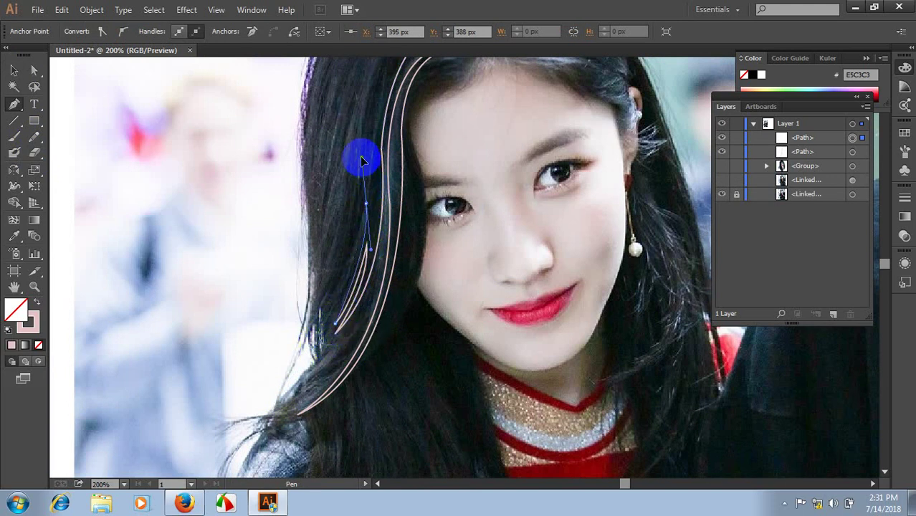
left_click_drag(362, 161, 361, 158)
scroll(367, 208, "up", 2)
mouse_move(372, 205)
left_mouse_down()
mouse_move(399, 115)
mouse_move(403, 122)
mouse_move(427, 93)
left_mouse_up()
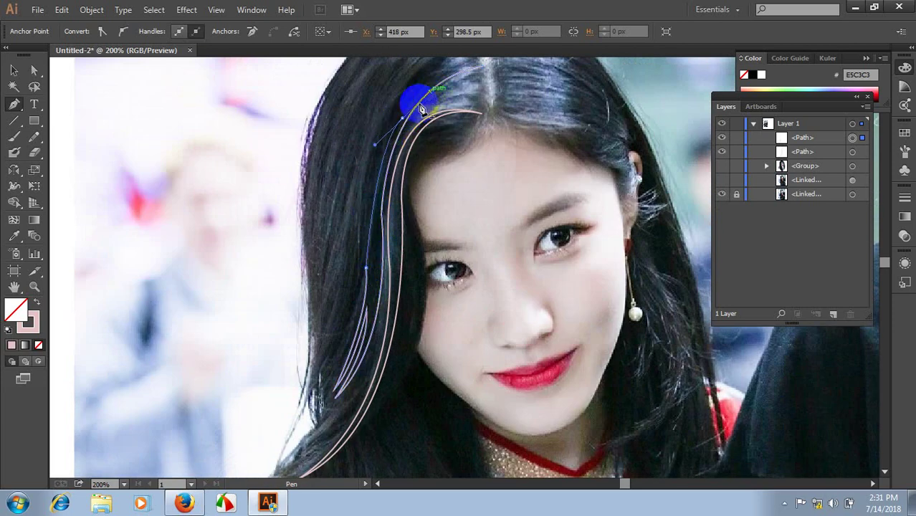
scroll(413, 122, "up", 1)
left_click(494, 85, "ctrl")
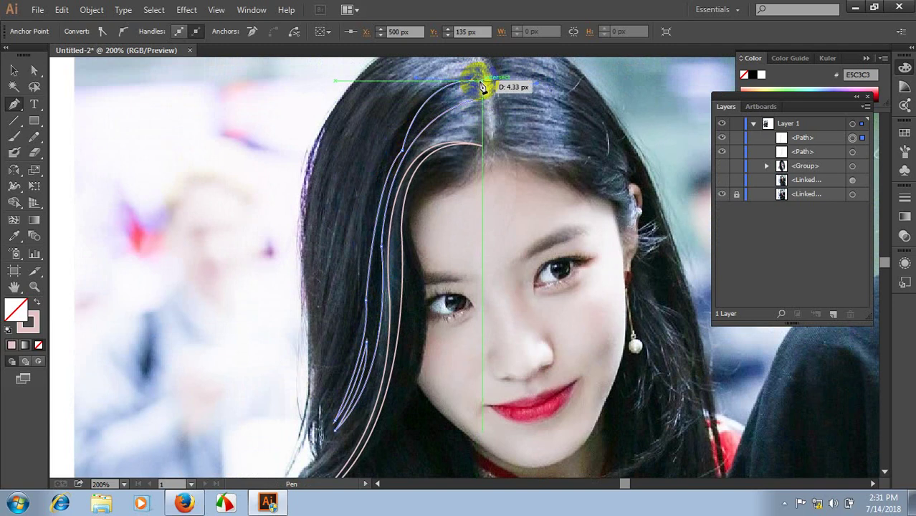
- Start another strand curving from the hair part with a sharp tip
left_click_drag(420, 112, 429, 125)
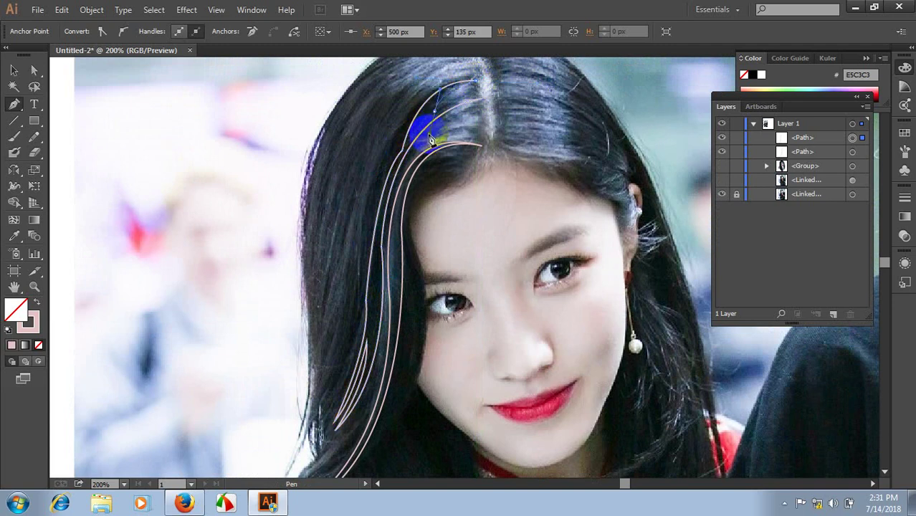
left_click(436, 116)
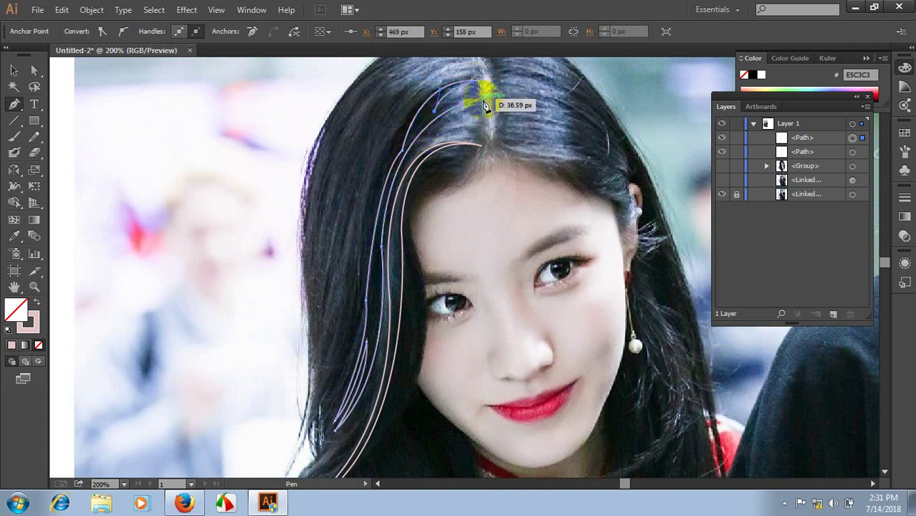
scroll(473, 147, "down", 1)
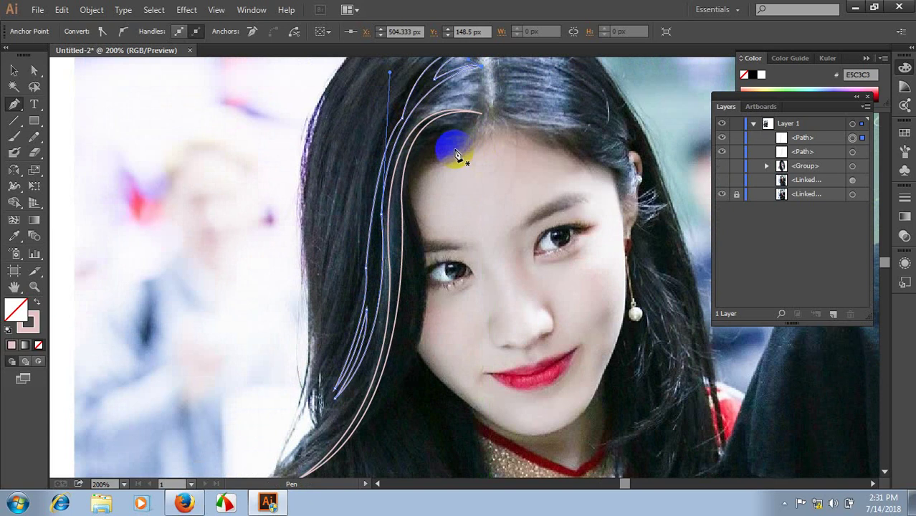
left_click(15, 76)
- Start a new pointed strand on the lower left hair, curving down toward the shoulder
left_click(245, 201)
scroll(245, 200, "up", 3)
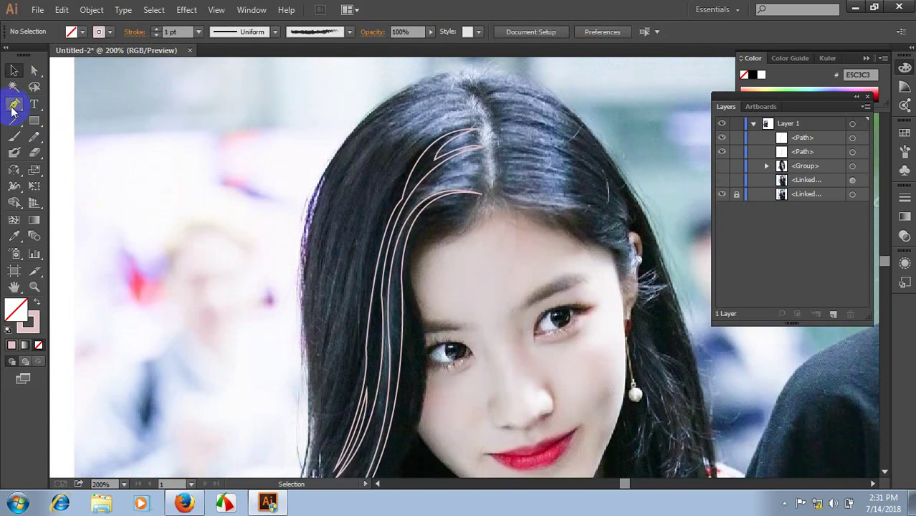
left_click(13, 107)
scroll(307, 143, "down", 1)
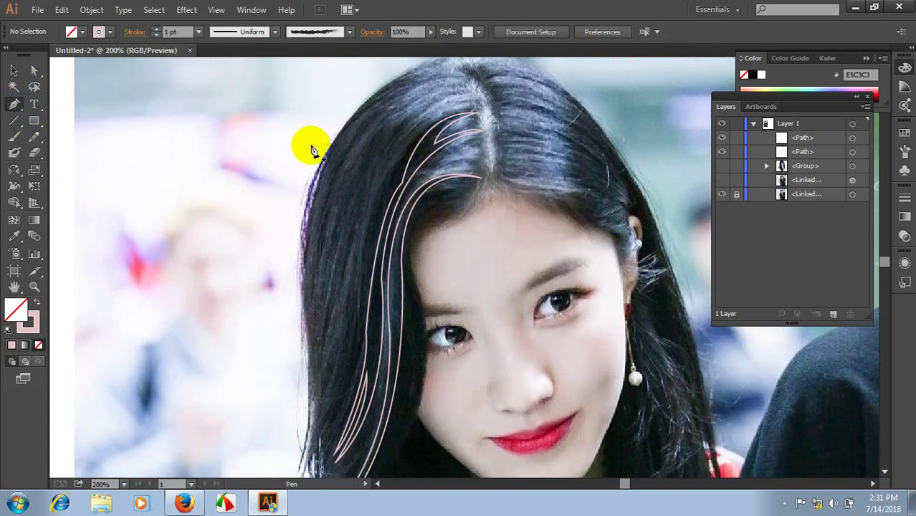
scroll(469, 144, "down", 5)
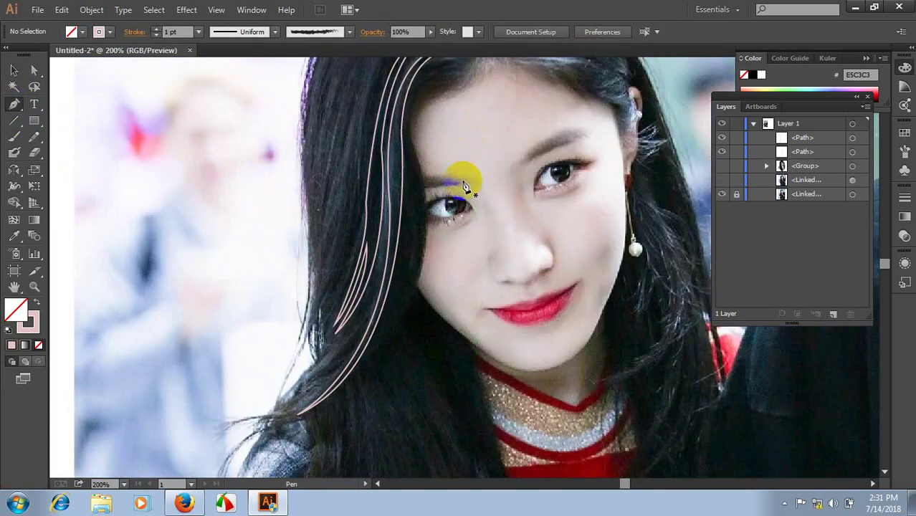
scroll(466, 256, "up", 2)
scroll(474, 256, "up", 1)
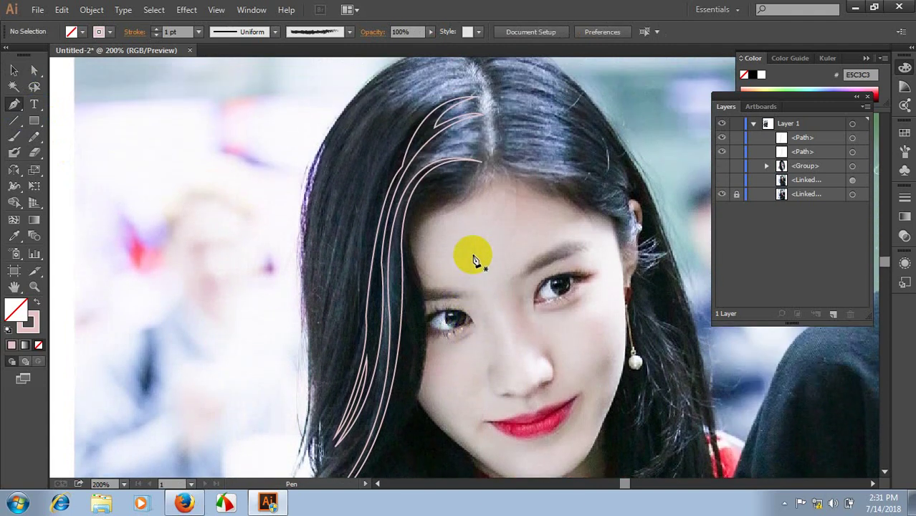
mouse_move(475, 289)
left_mouse_down()
mouse_move(449, 241)
mouse_move(446, 159)
left_mouse_up()
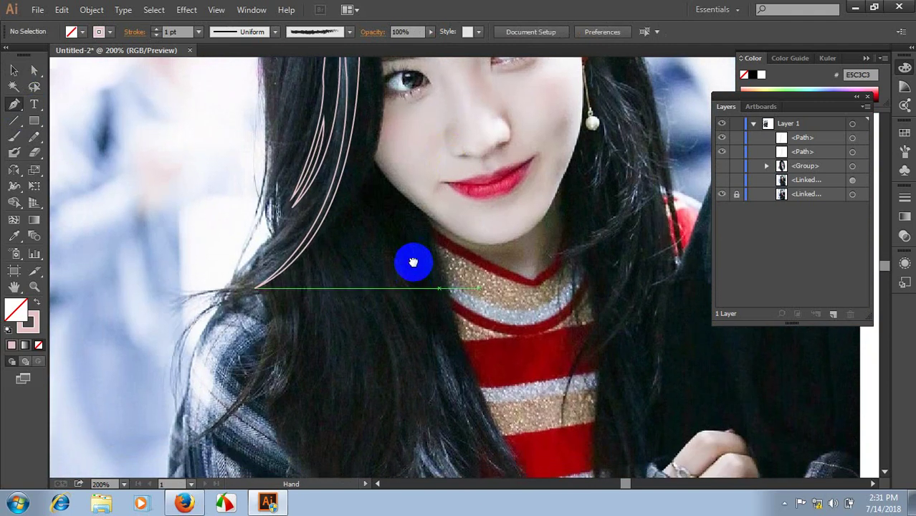
scroll(401, 249, "down", 3)
left_click_drag(299, 198, 306, 214)
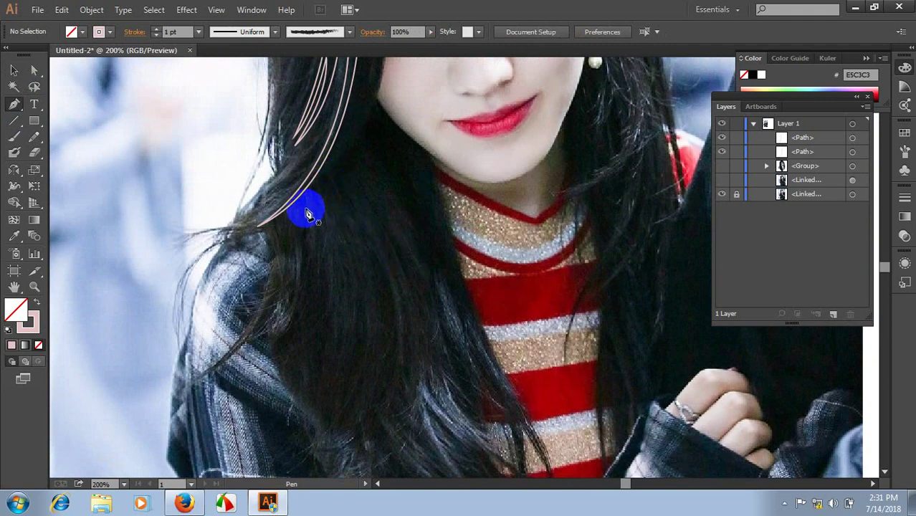
left_click(294, 211)
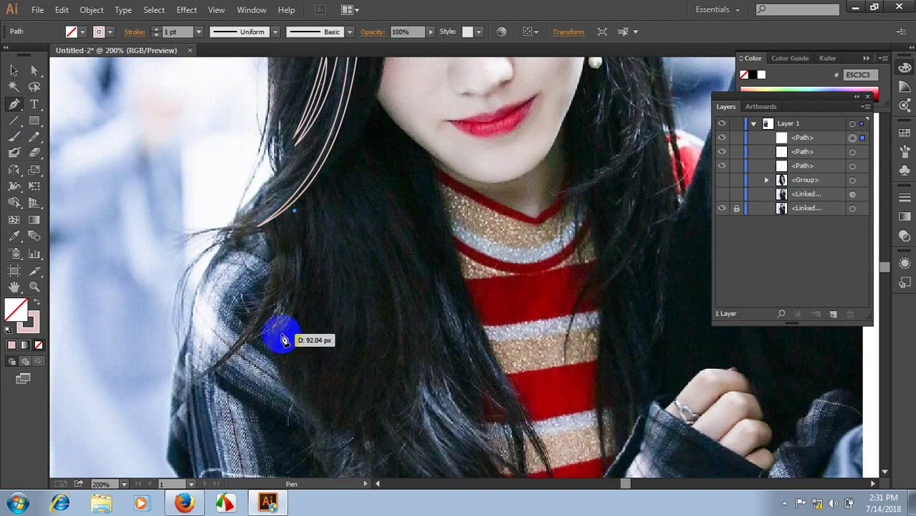
left_click_drag(280, 335, 242, 387)
- Extend the strand with another curve and close it at its starting point
mouse_move(280, 334)
left_mouse_down()
mouse_move(287, 302)
mouse_move(281, 336)
left_mouse_up()
key("super")
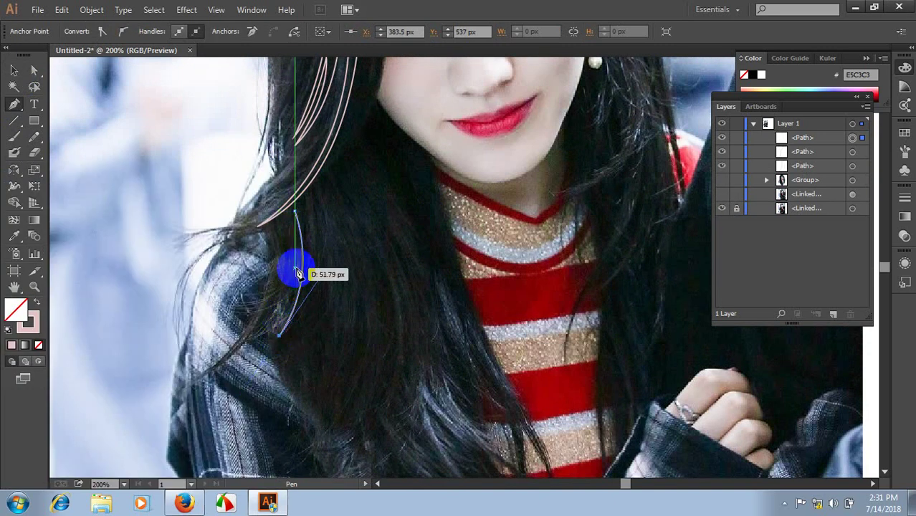
mouse_move(291, 271)
left_mouse_down()
mouse_move(284, 307)
mouse_move(269, 215)
mouse_move(297, 256)
mouse_move(298, 228)
left_mouse_up()
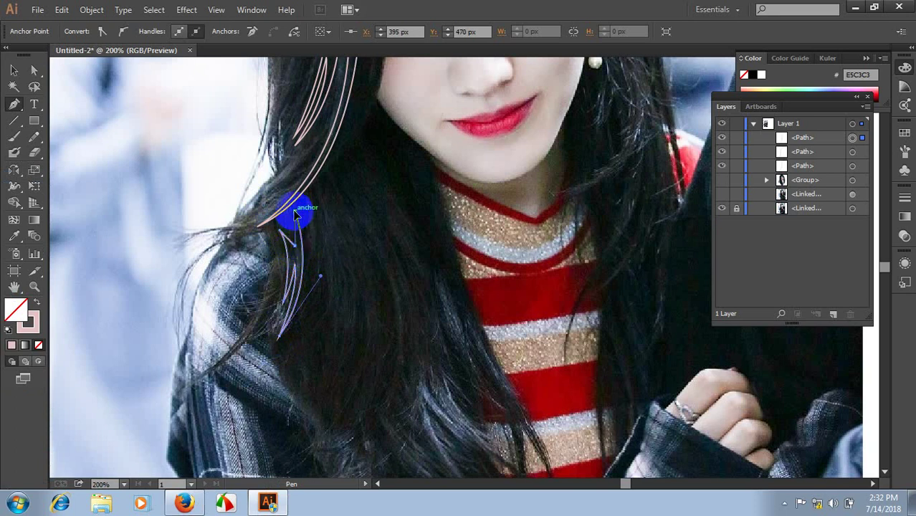
left_click(295, 213)
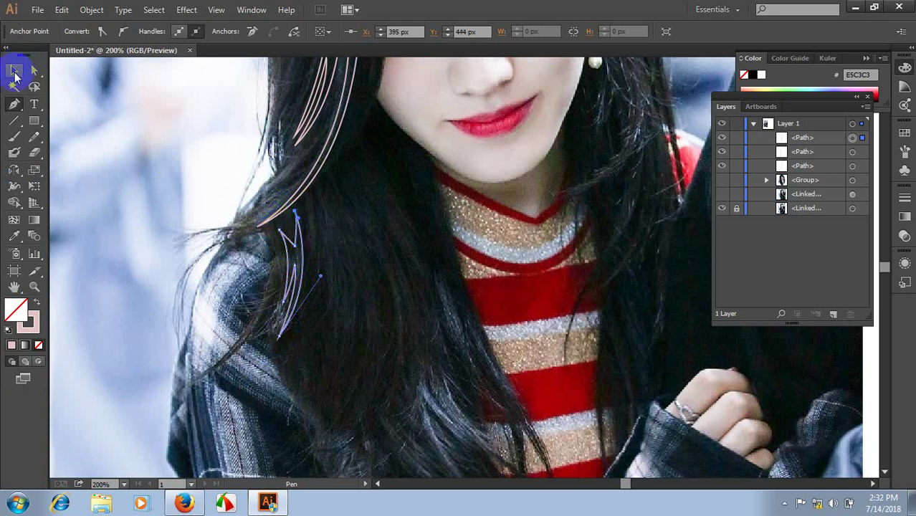
left_click(15, 72)
left_click(419, 211)
left_click_drag(398, 247, 370, 235)
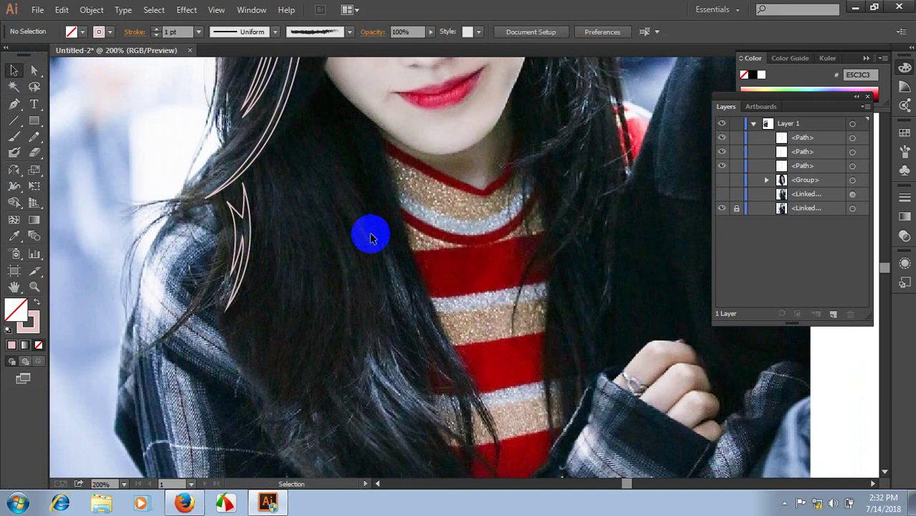
- Start a strand at the top of the earring, curving it down beside the earring
scroll(371, 237, "up", 3)
scroll(456, 257, "up", 3)
left_click_drag(524, 240, 485, 304)
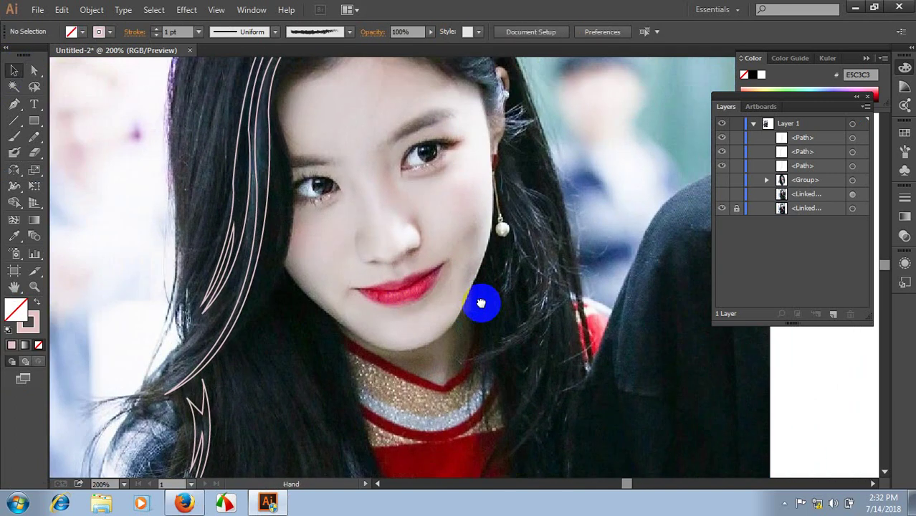
left_click(15, 105)
left_click(474, 195)
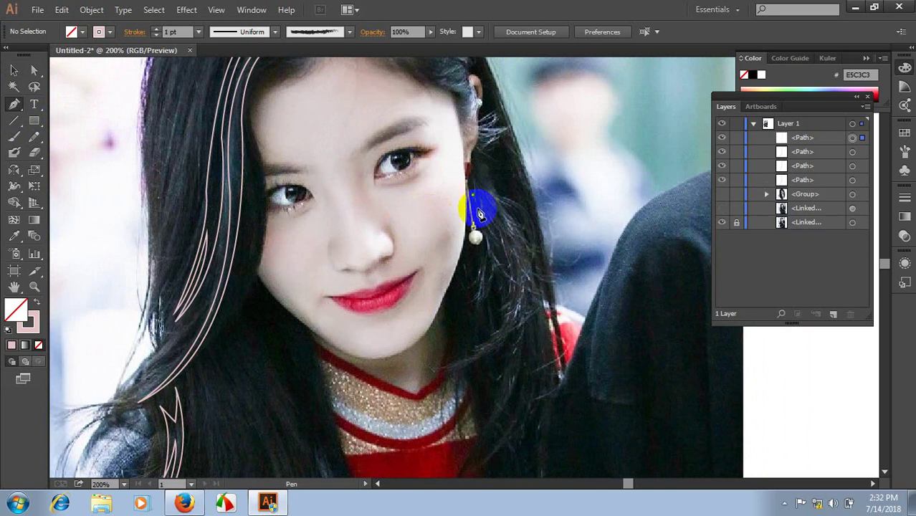
left_click_drag(478, 294, 454, 347)
left_click_drag(478, 294, 500, 248)
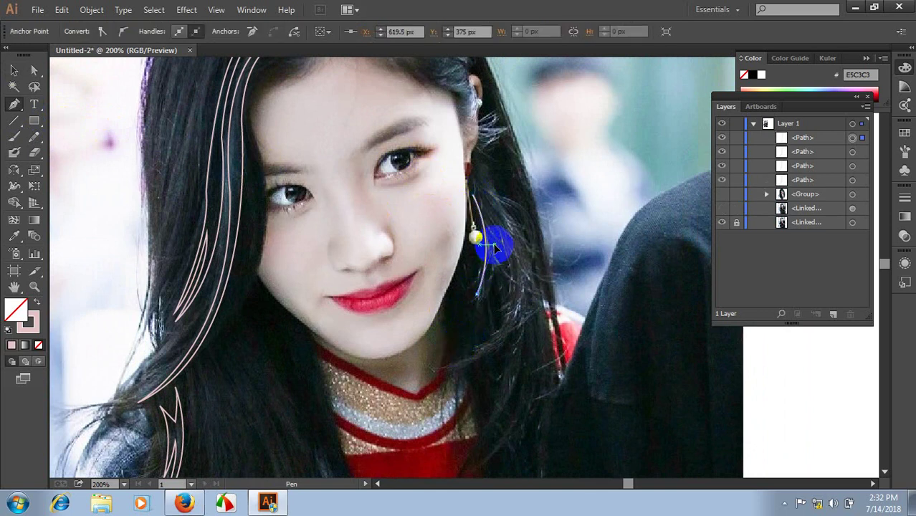
scroll(493, 254, "down", 3)
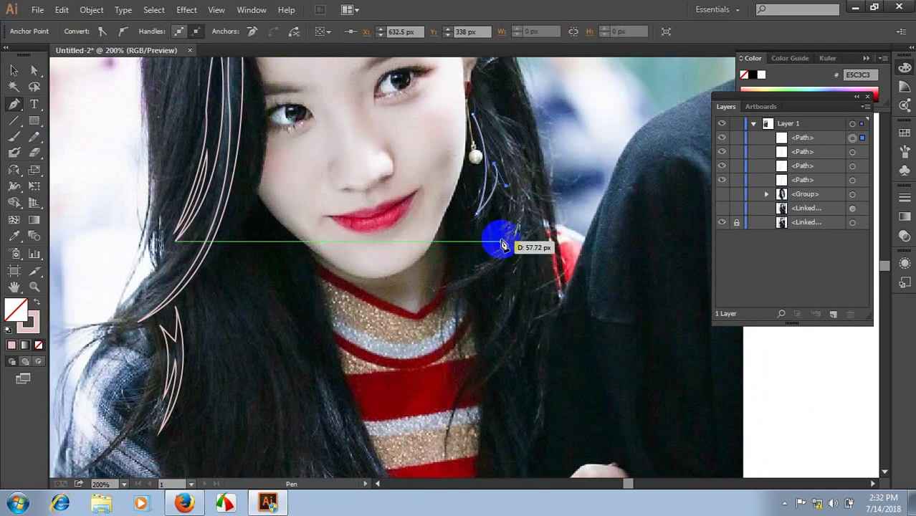
mouse_move(494, 284)
left_mouse_down()
mouse_move(410, 289)
mouse_move(445, 294)
left_mouse_up()
- Add curved segments running the strand toward the neck and back up the hair
left_click(502, 250)
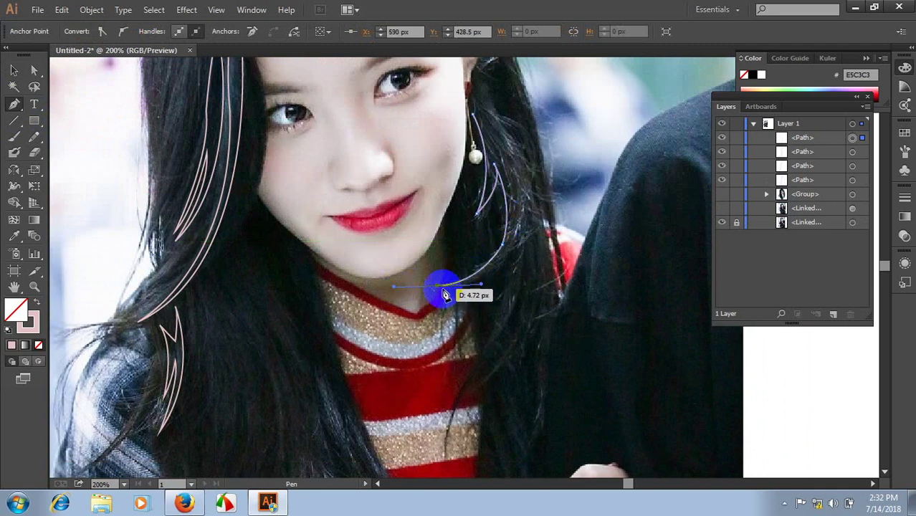
left_click_drag(521, 231, 538, 176)
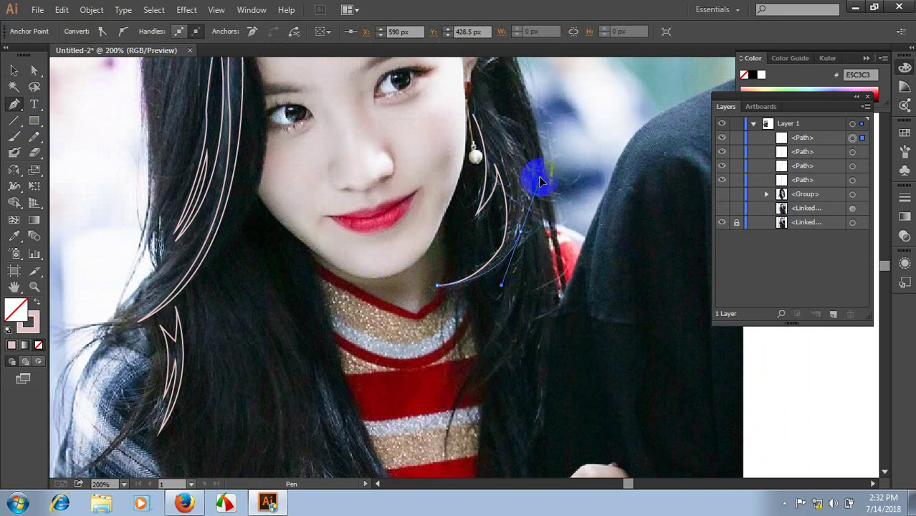
left_click_drag(523, 227, 529, 228)
mouse_move(508, 311)
left_mouse_down()
mouse_move(477, 348)
mouse_move(528, 254)
mouse_move(522, 205)
mouse_move(529, 244)
left_mouse_up()
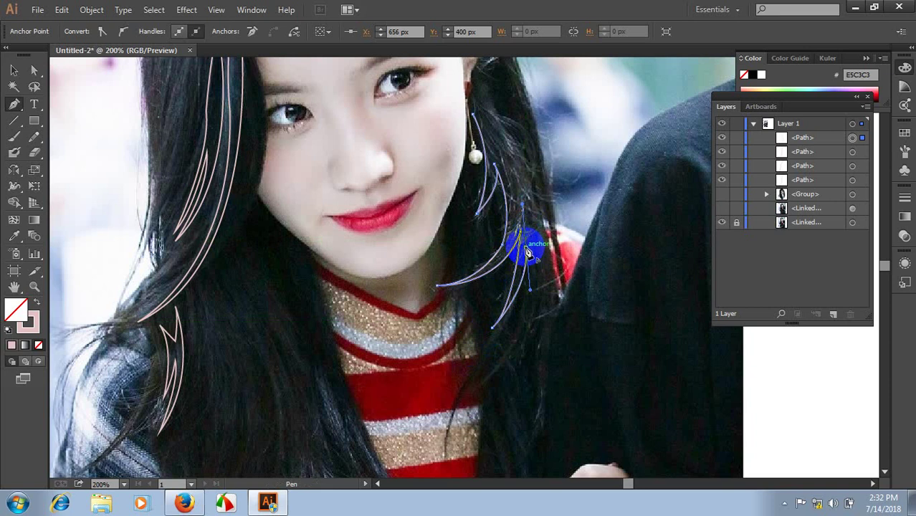
left_click_drag(528, 312, 518, 351)
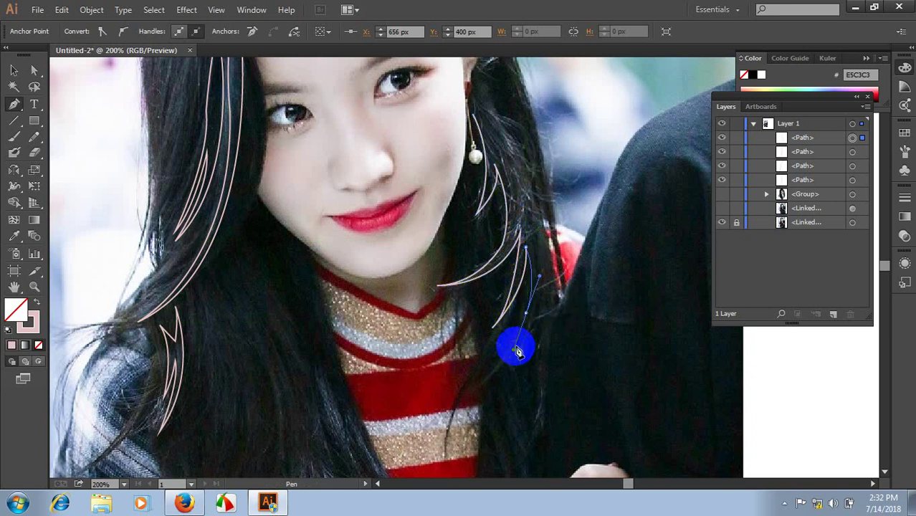
left_click(527, 311)
mouse_move(535, 240)
left_mouse_down()
mouse_move(527, 218)
mouse_move(547, 279)
mouse_move(534, 262)
left_mouse_up()
- Refine the right-side strand's curves and reselect the strand path
scroll(551, 236, "up", 2)
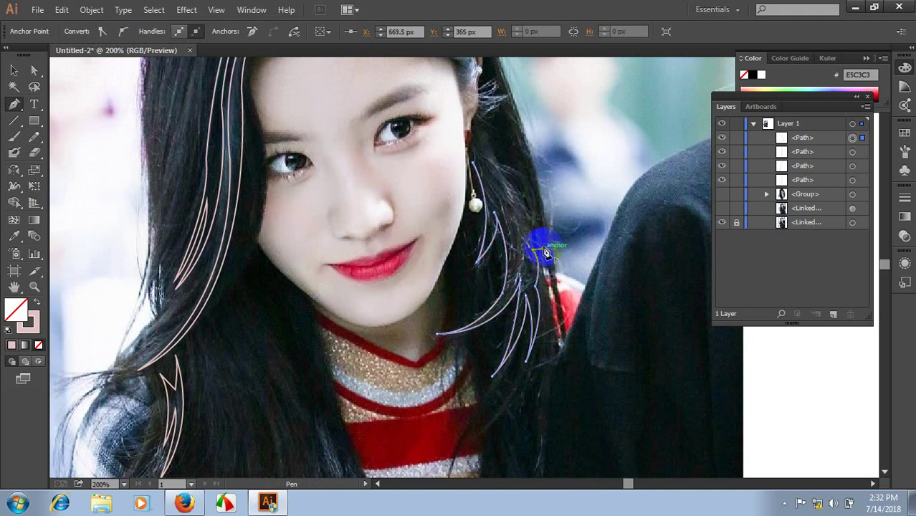
left_click_drag(546, 254, 526, 227)
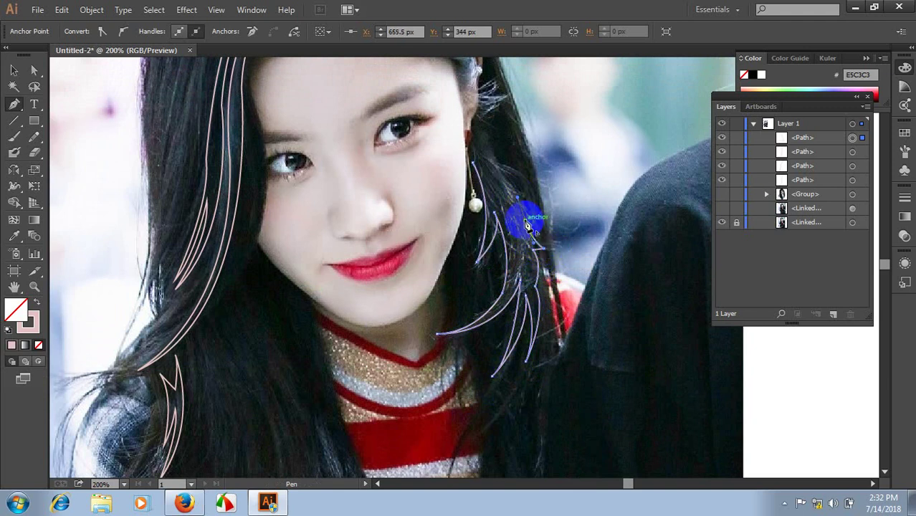
mouse_move(533, 219)
left_mouse_down()
mouse_move(486, 163)
mouse_move(477, 201)
left_mouse_up()
scroll(507, 188, "up", 2)
left_click(473, 158, "ctrl")
left_click(478, 161)
scroll(482, 205, "down", 2)
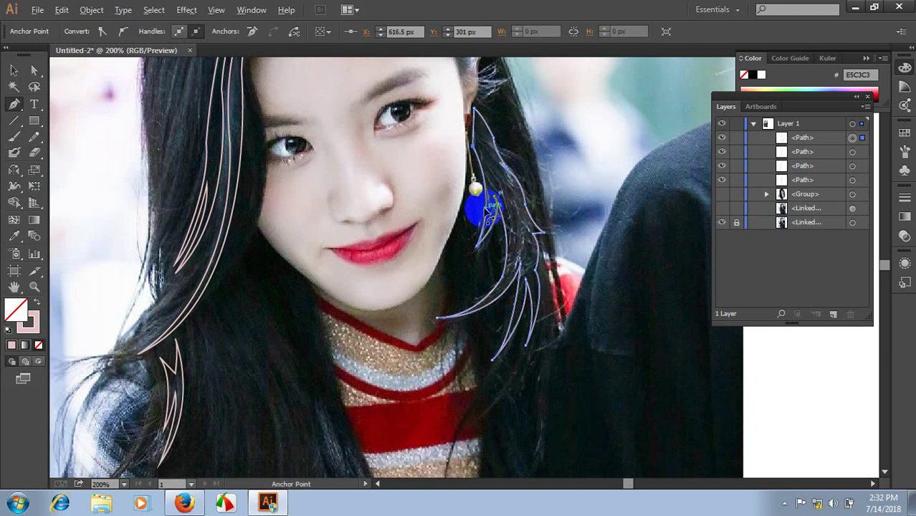
scroll(479, 204, "down", 2, "alt")
scroll(494, 200, "up", 2, "alt")
scroll(464, 135, "up", 1)
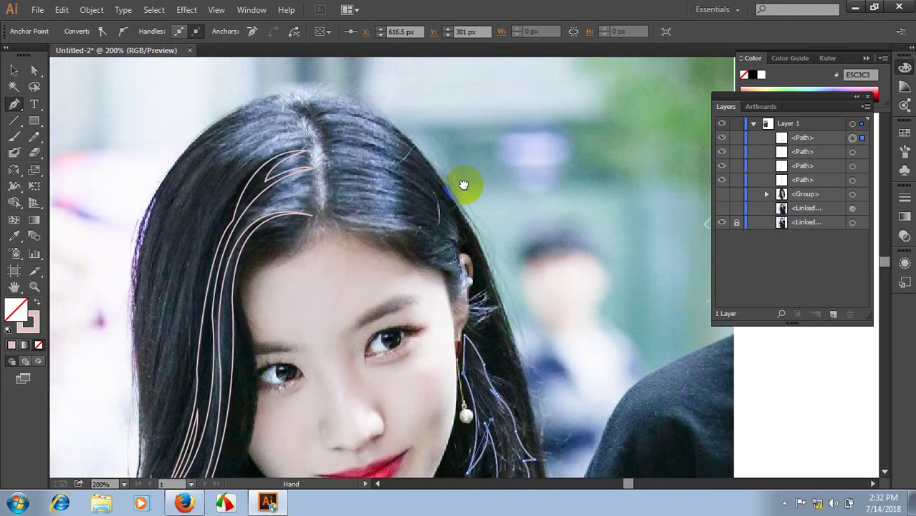
scroll(340, 223, "up", 1)
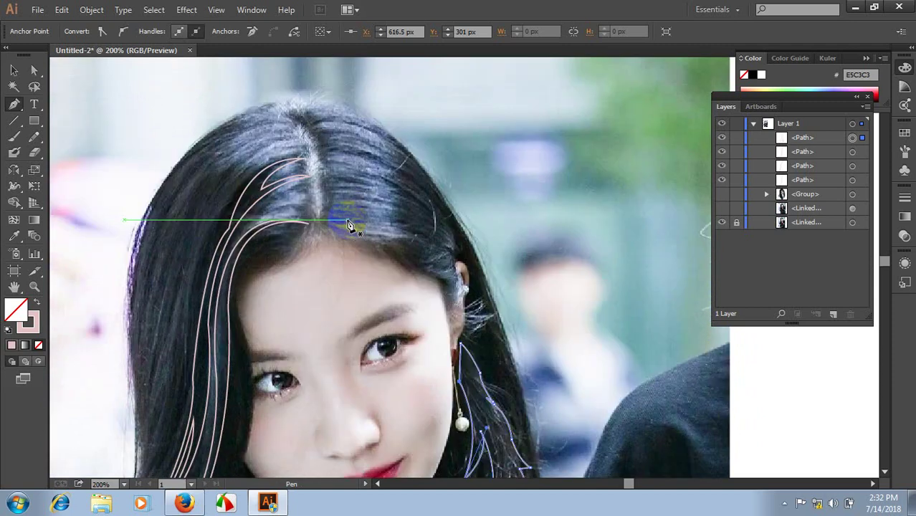
scroll(501, 222, "down", 3)
- Turn on the Group layer's visibility to show the flat portrait, then deselect
left_click(722, 195)
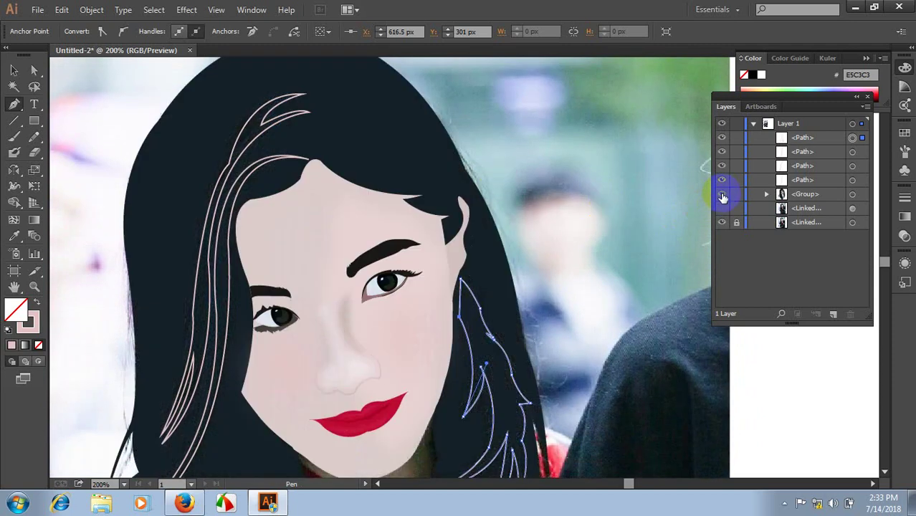
scroll(460, 197, "down", 1)
key("v")
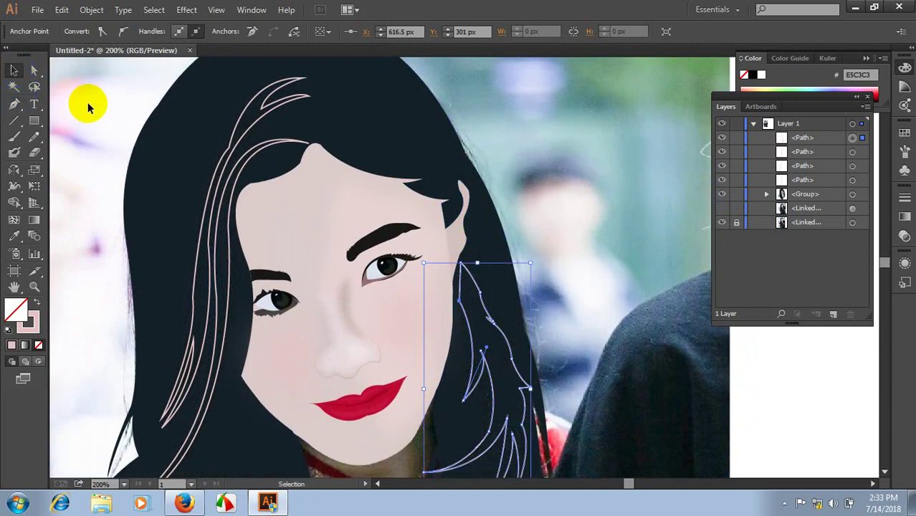
left_click(88, 102)
scroll(242, 173, "down", 2, "alt")
scroll(438, 213, "up", 1, "alt")
- Fill the long left hair path with the sampled hair colour, adjusted to dark blue-grey
left_click_drag(438, 213, 584, 262)
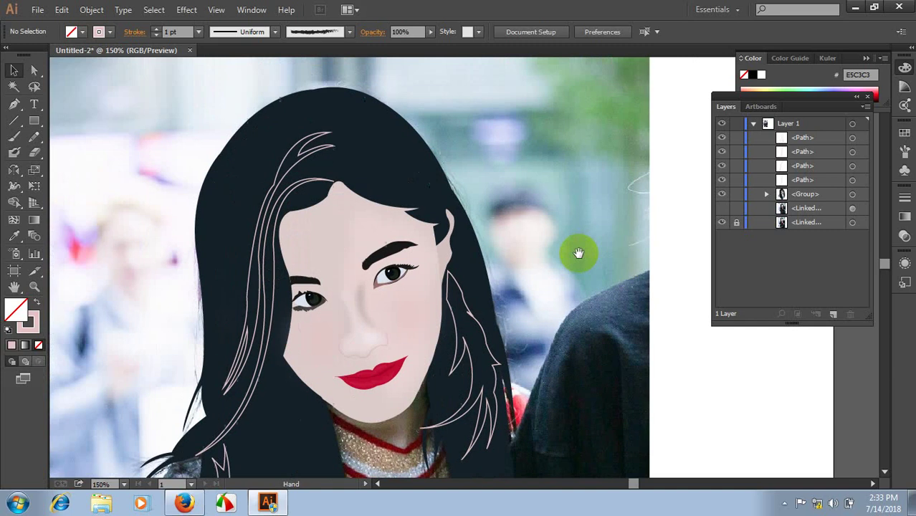
left_click(263, 367)
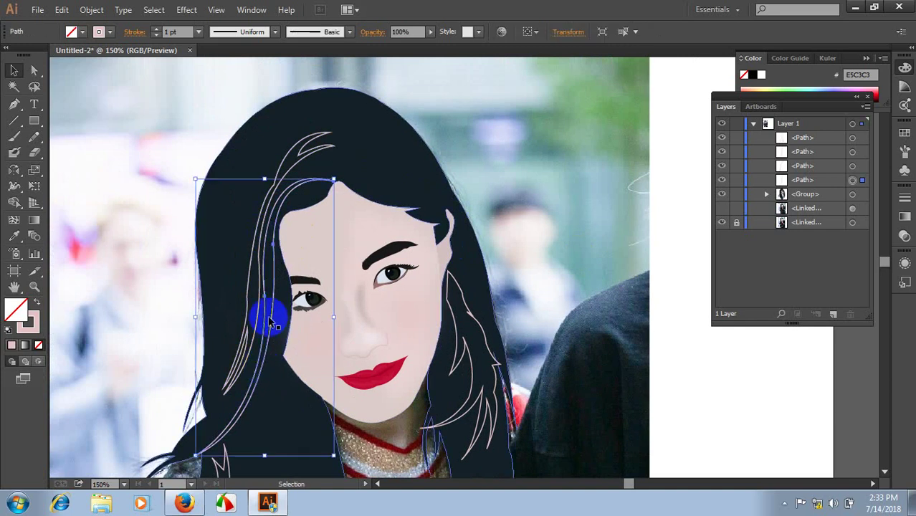
key("i")
left_click(241, 259)
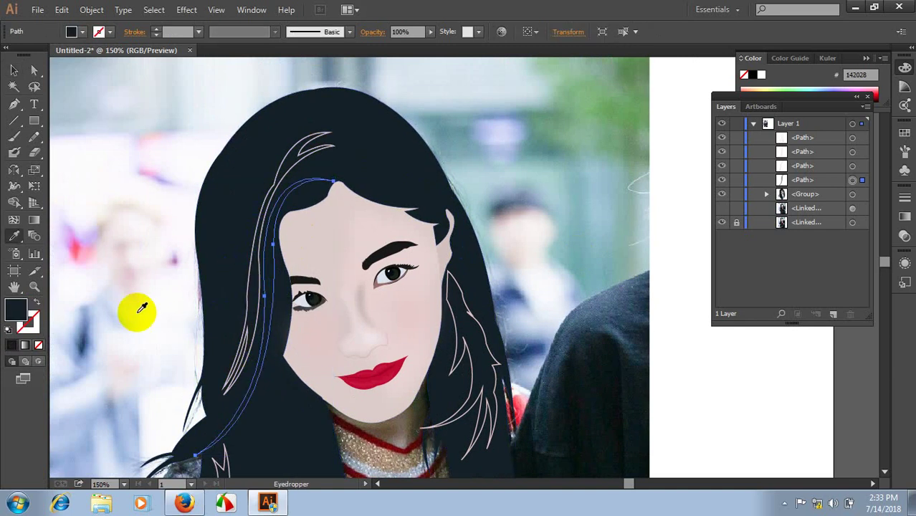
double_click(15, 308)
left_click_drag(365, 306, 356, 296)
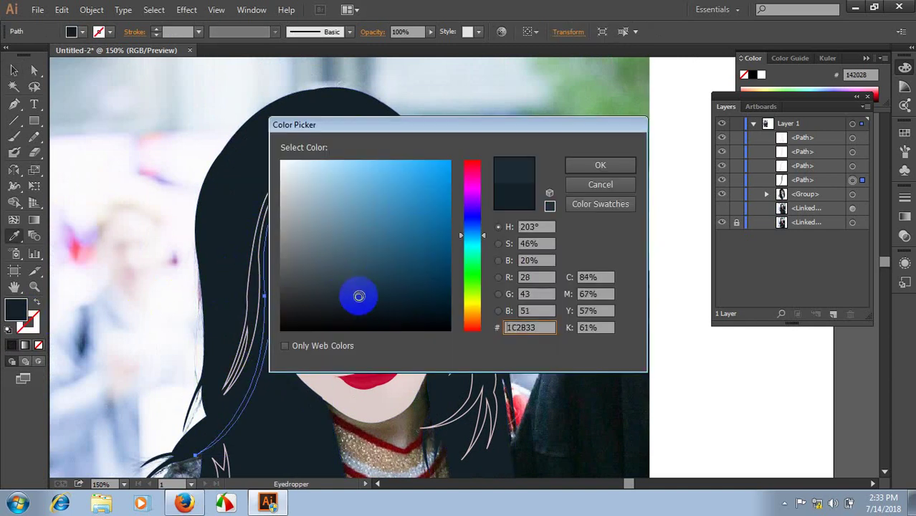
left_click(600, 168)
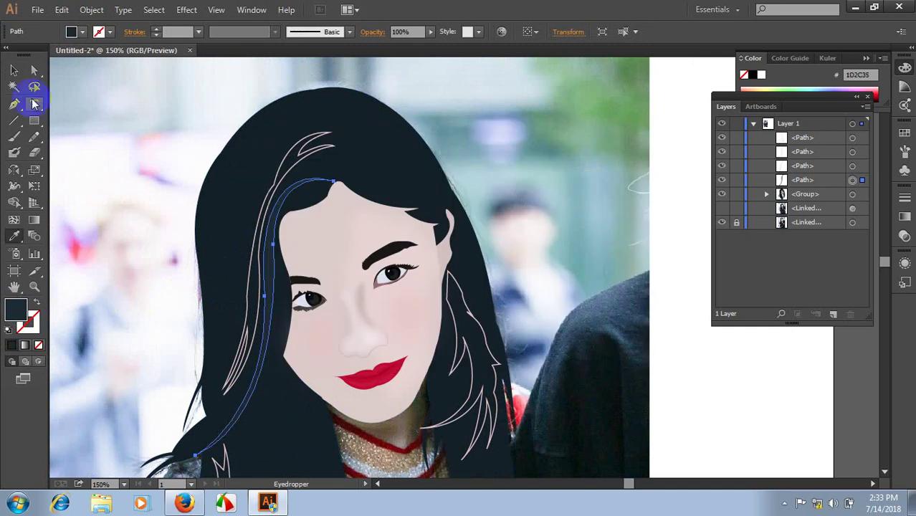
left_click(13, 69)
left_click(266, 181)
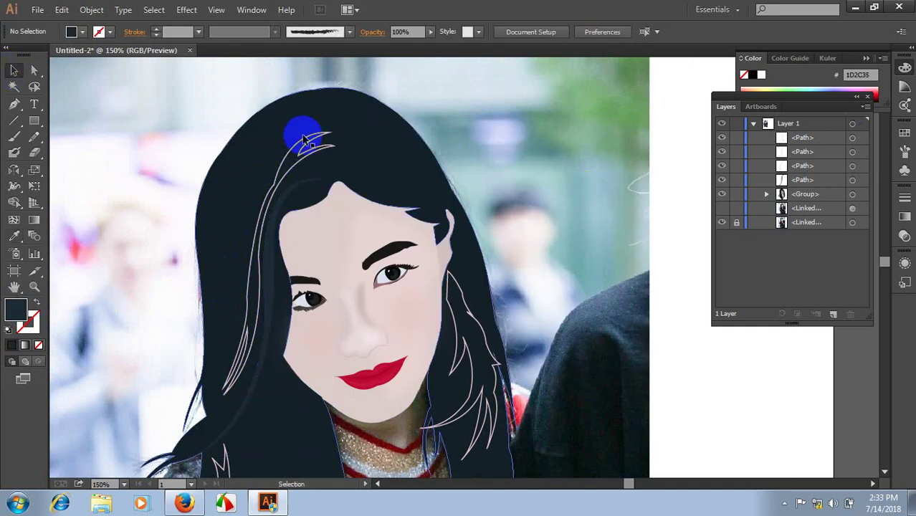
- Set the left hair path's fill to 22323A
left_click(279, 286)
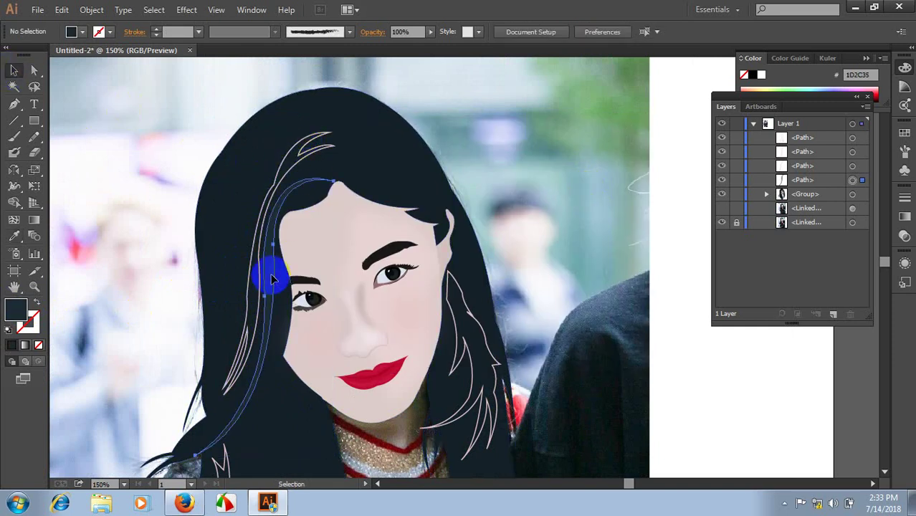
double_click(17, 310)
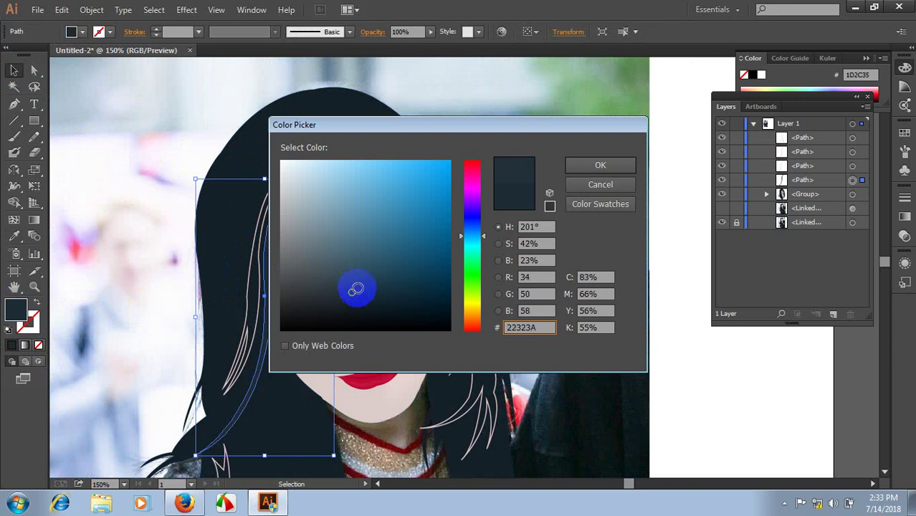
left_click(601, 164)
key("ctrl+shift+a")
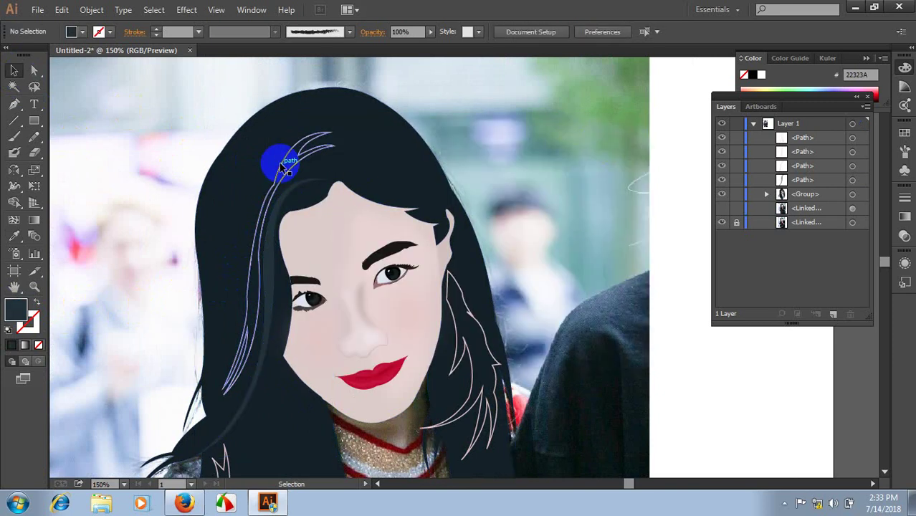
- Fill the upper hair strand with the near-black blue 0C1419
left_click(282, 166)
key("i")
left_click(267, 263)
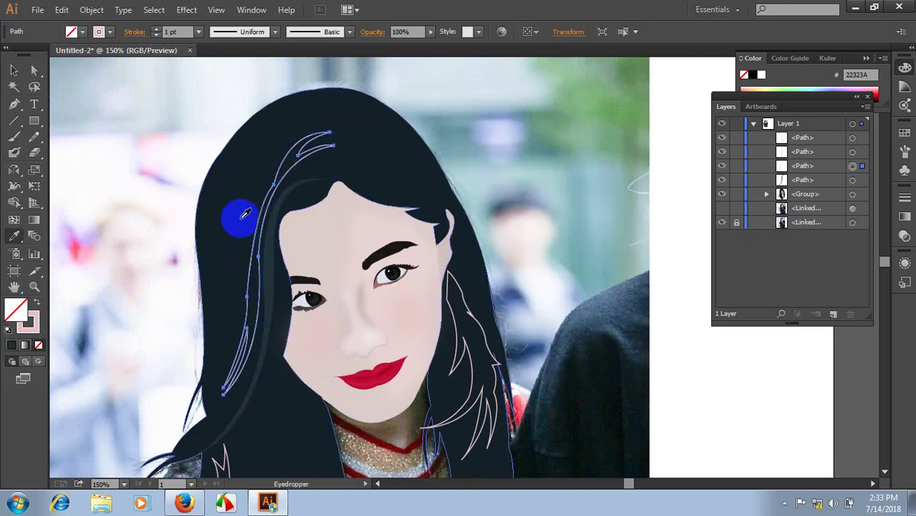
left_click(245, 214)
double_click(18, 310)
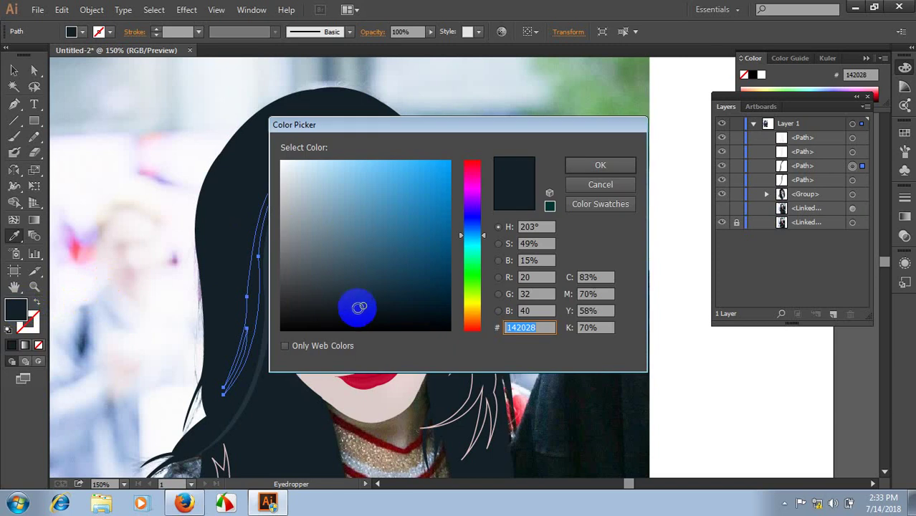
left_click(587, 168)
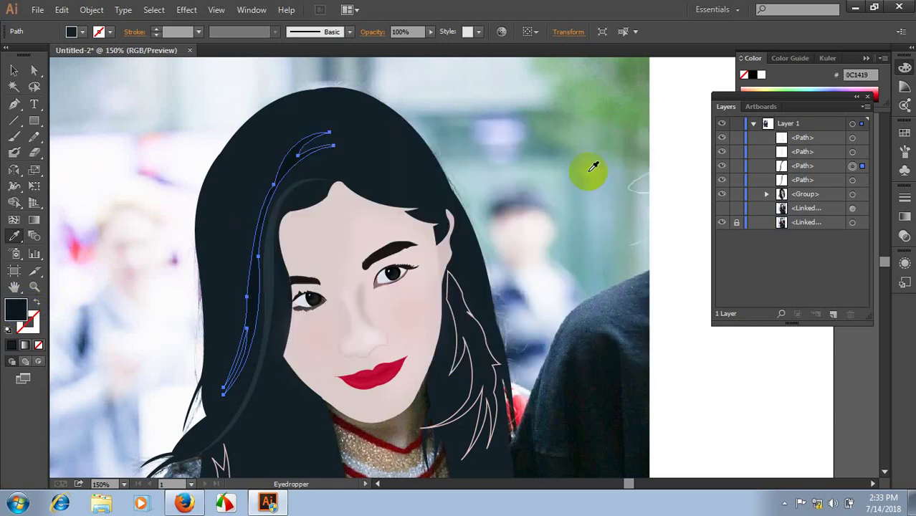
left_click(14, 70)
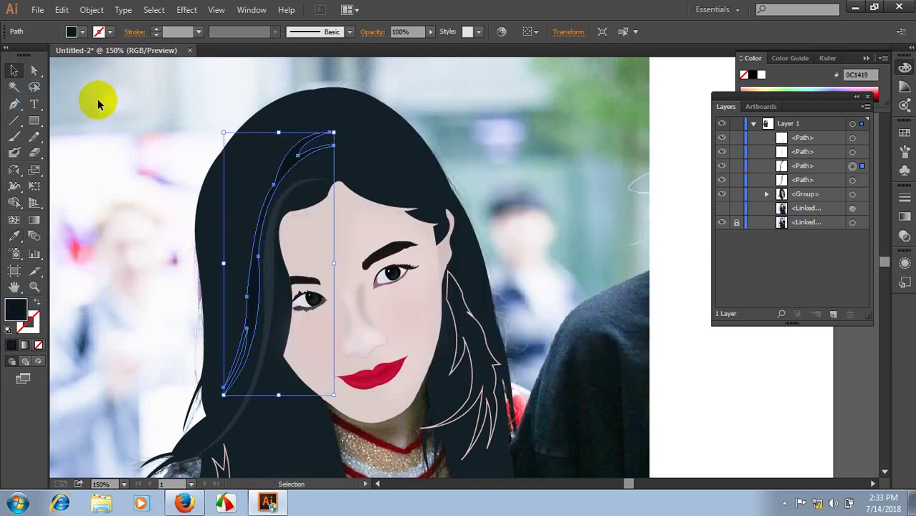
left_click(164, 163)
scroll(215, 230, "down", 5)
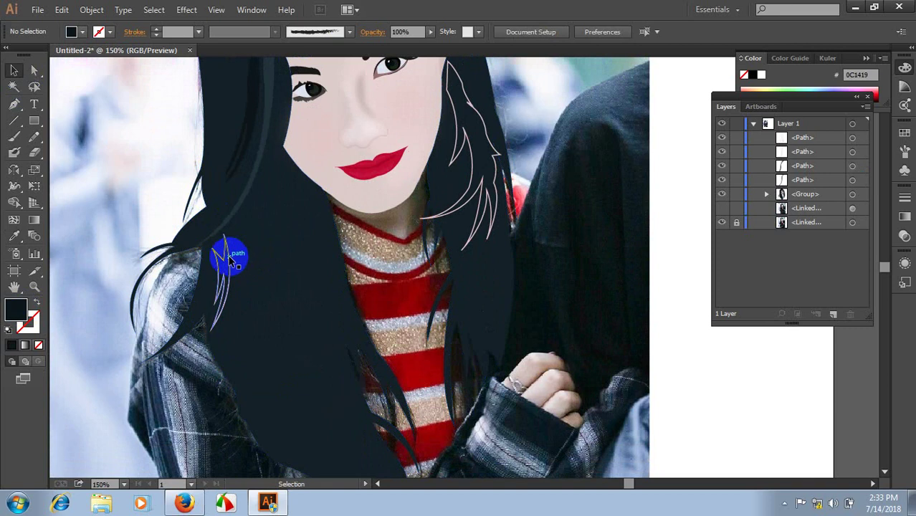
- Colour the small lower-left hair strand with the sampled dark slate hair colour
left_click(229, 261)
scroll(253, 251, "up", 1)
key("i")
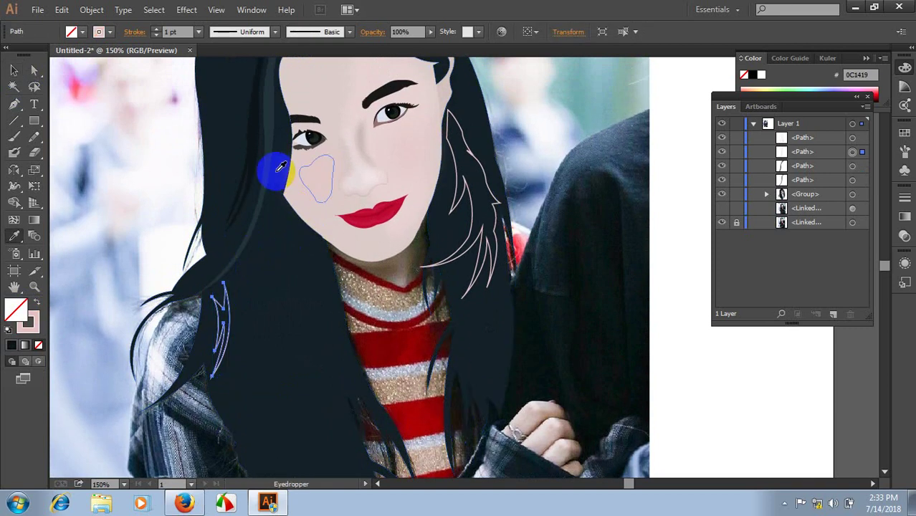
left_click(271, 159)
left_click(14, 69)
left_click(500, 214)
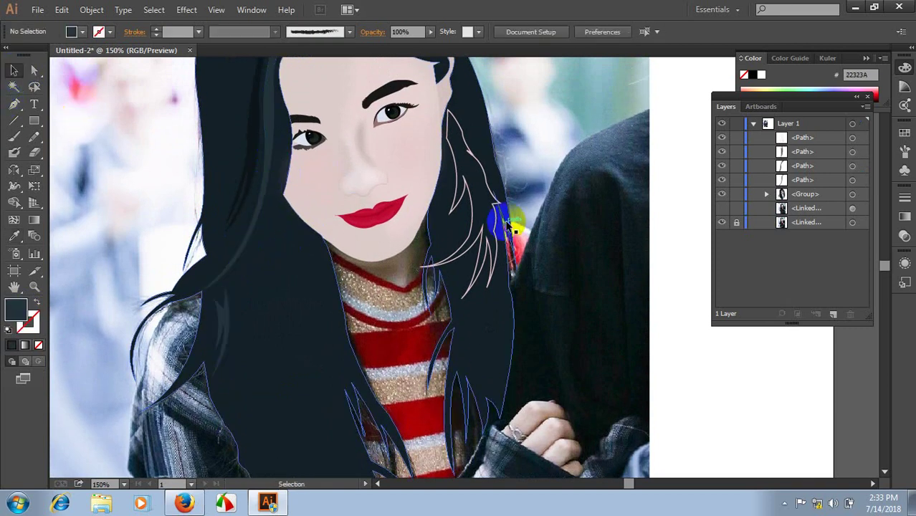
scroll(473, 212, "up", 1)
- Fill the strands beside the right cheek with the lighter slate 2A3D44
left_click(458, 207)
key("i")
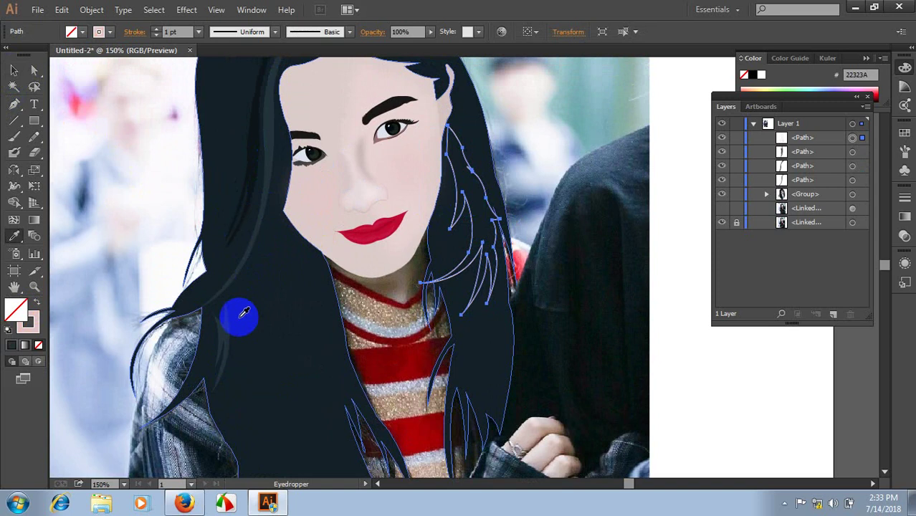
left_click(239, 313)
double_click(22, 304)
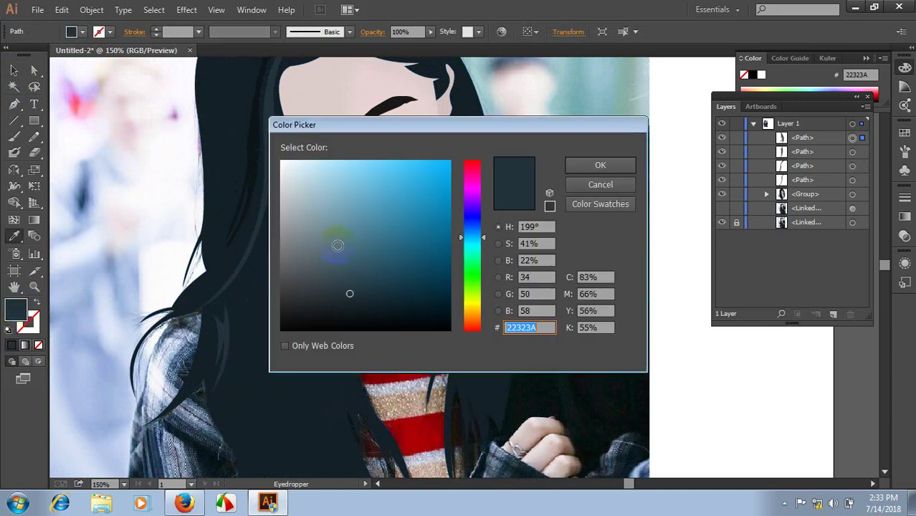
left_click(589, 169)
scroll(558, 174, "up", 4)
left_click(21, 83)
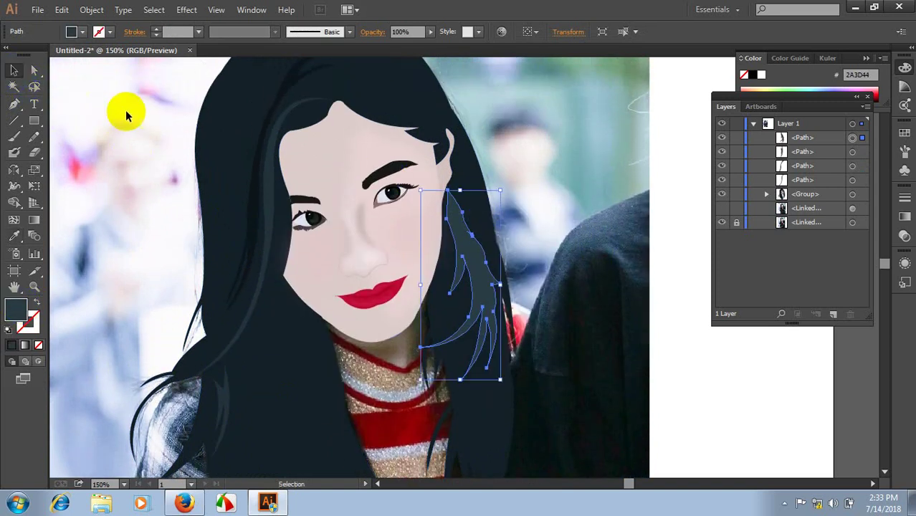
left_click(460, 232)
scroll(569, 224, "up", 2)
- Draw a closed strand from its top down to a pointed tip beside the right cheek
scroll(531, 226, "up", 1)
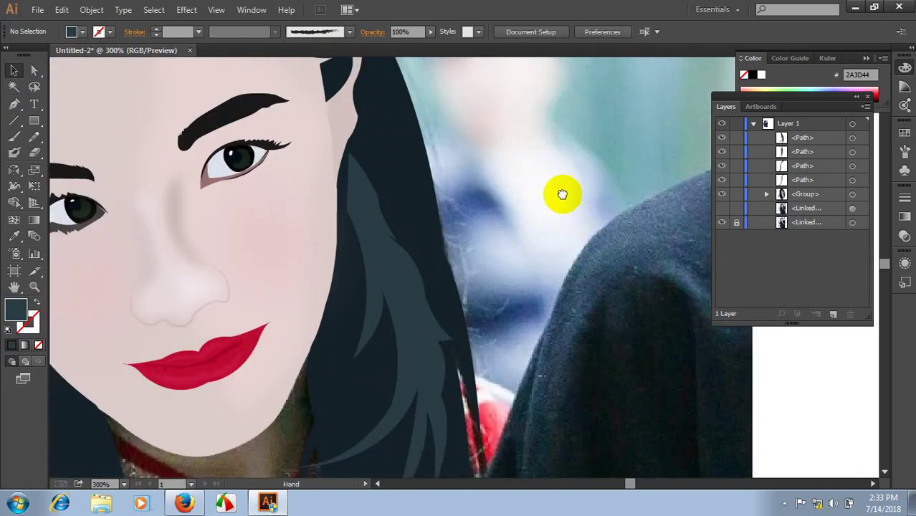
scroll(562, 195, "down", 1)
left_click(15, 104)
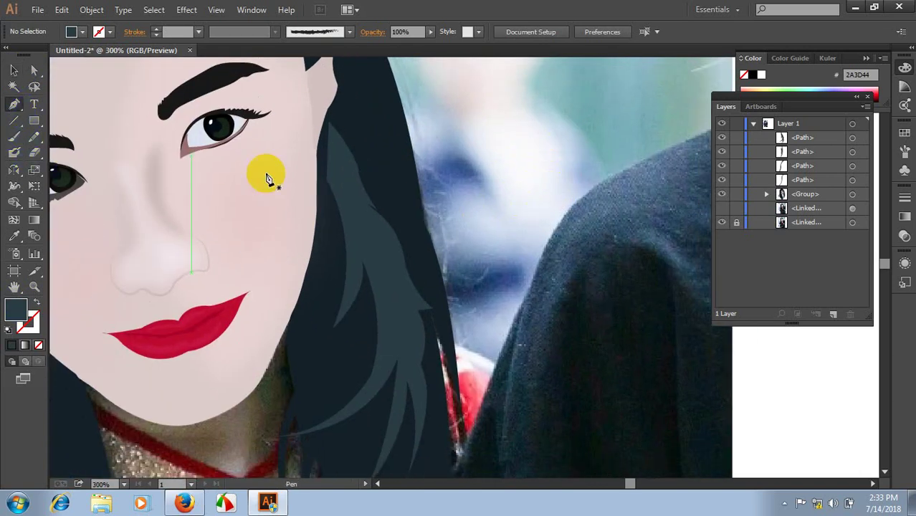
left_click(339, 174)
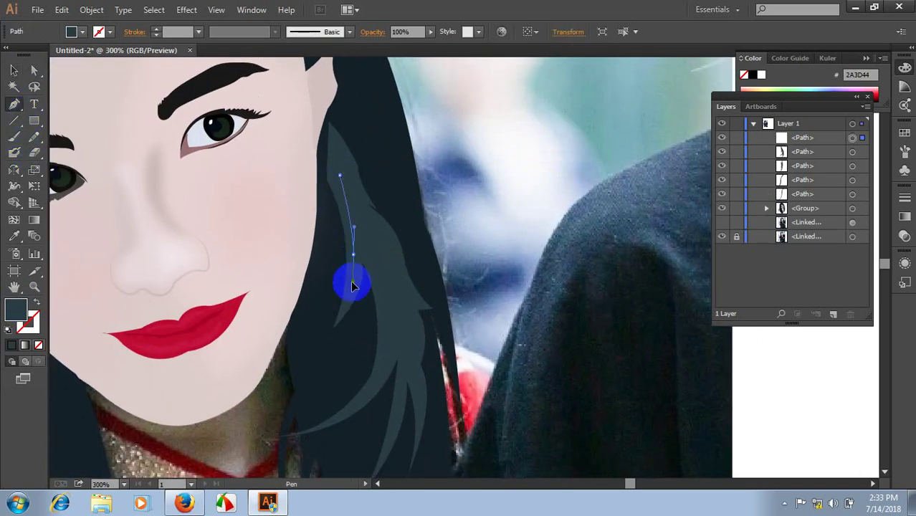
mouse_move(353, 256)
left_mouse_down()
mouse_move(358, 262)
mouse_move(364, 231)
left_mouse_up()
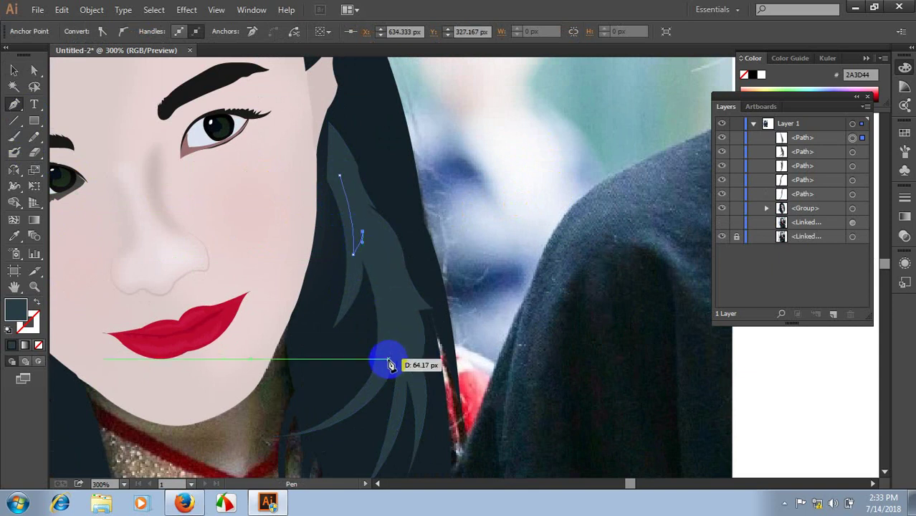
left_click_drag(386, 359, 371, 412)
mouse_move(387, 359)
left_mouse_down()
mouse_move(389, 368)
mouse_move(404, 320)
mouse_move(396, 297)
left_mouse_up()
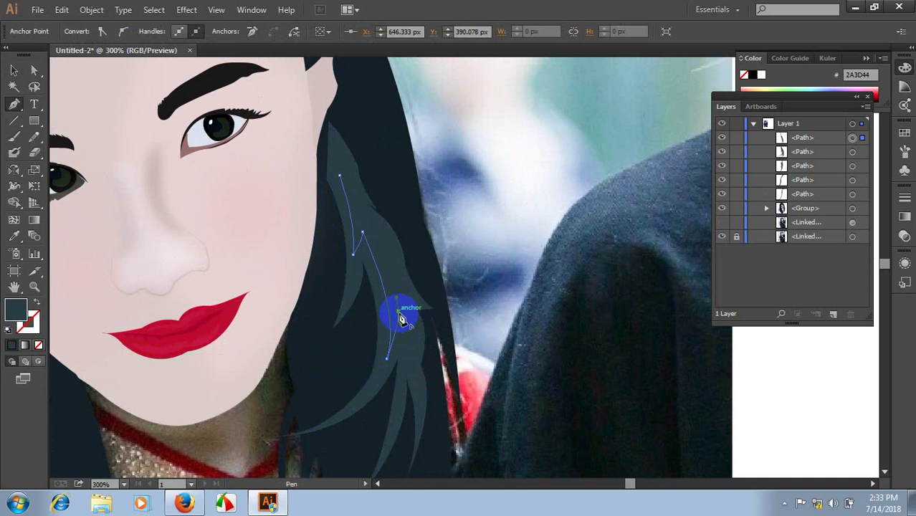
mouse_move(408, 371)
left_mouse_down()
mouse_move(398, 292)
mouse_move(342, 176)
left_mouse_up()
- Fill the new strand with darker 1F2F33 and zoom out to see the whole head
key("i")
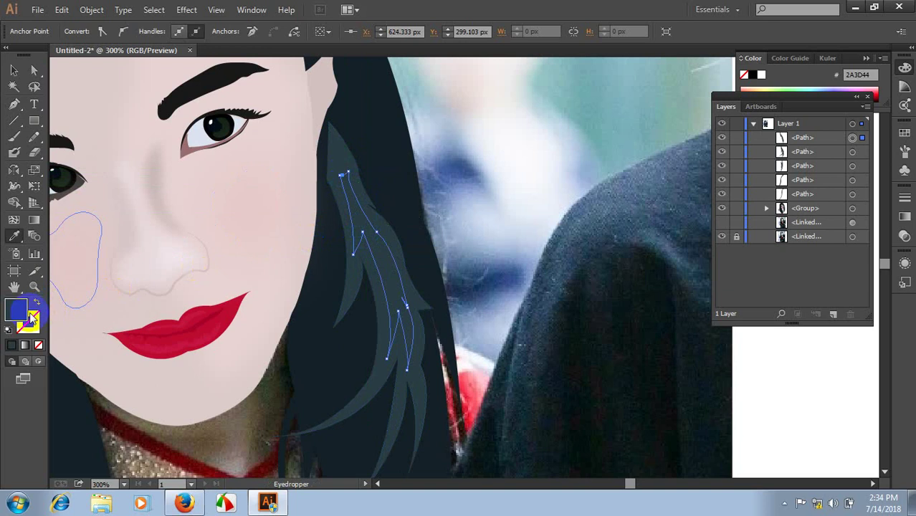
double_click(22, 313)
left_click_drag(346, 289, 349, 297)
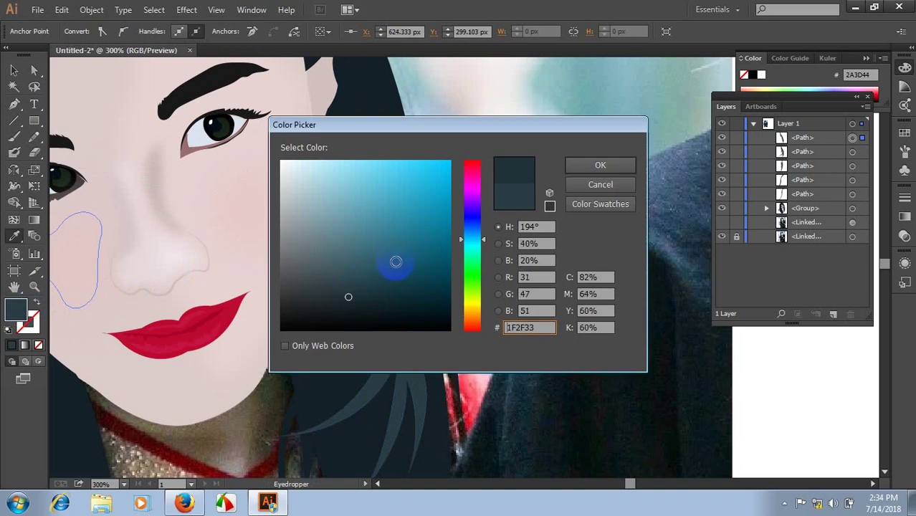
left_click(600, 165)
left_click(13, 70)
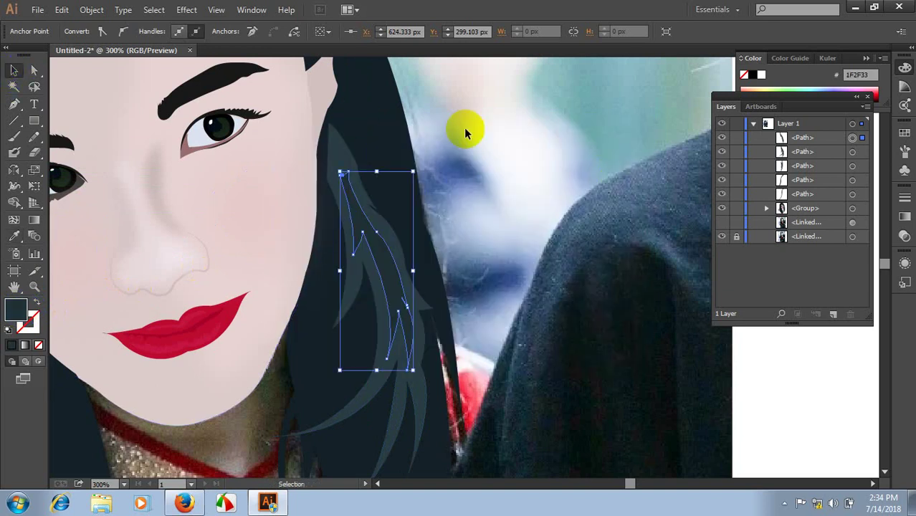
left_click(511, 170)
key("ctrl+minus")
key("ctrl+minus")
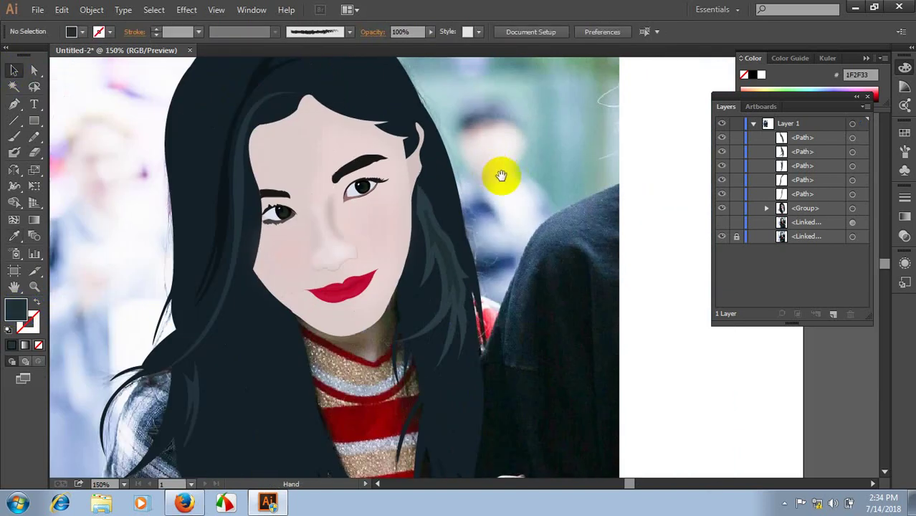
- Duplicate the long left hair strand up and left, and fill the copy with 22323A
mouse_move(499, 174)
left_mouse_down()
mouse_move(545, 236)
mouse_move(300, 173)
left_mouse_up()
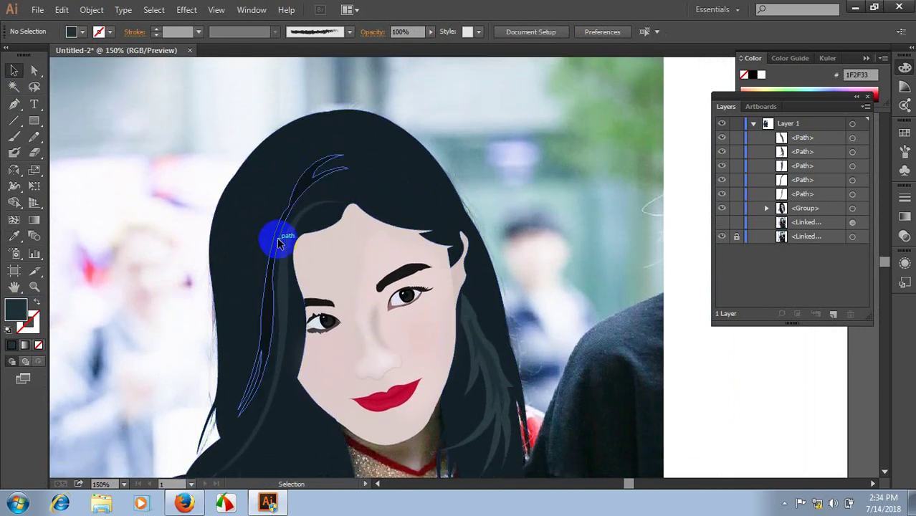
left_click_drag(279, 242, 269, 208)
scroll(286, 269, "down", 1)
key("i")
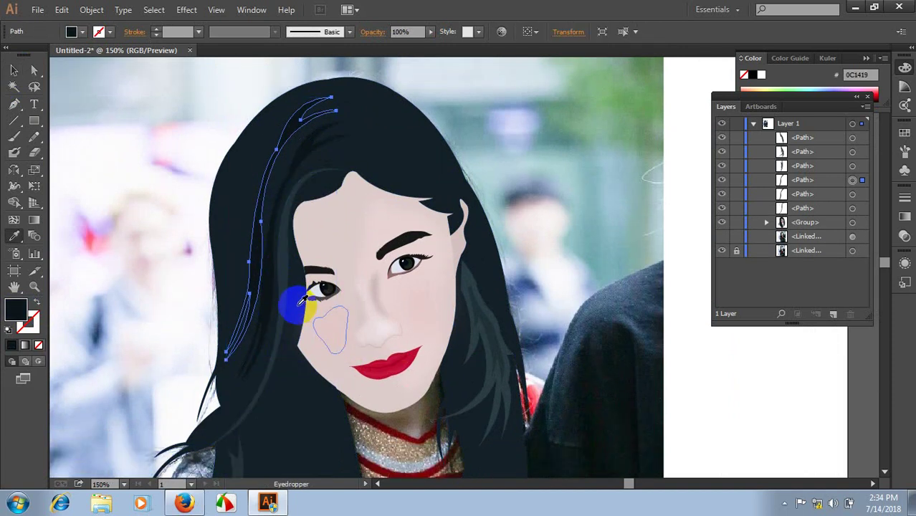
left_click(288, 292)
left_click(14, 69)
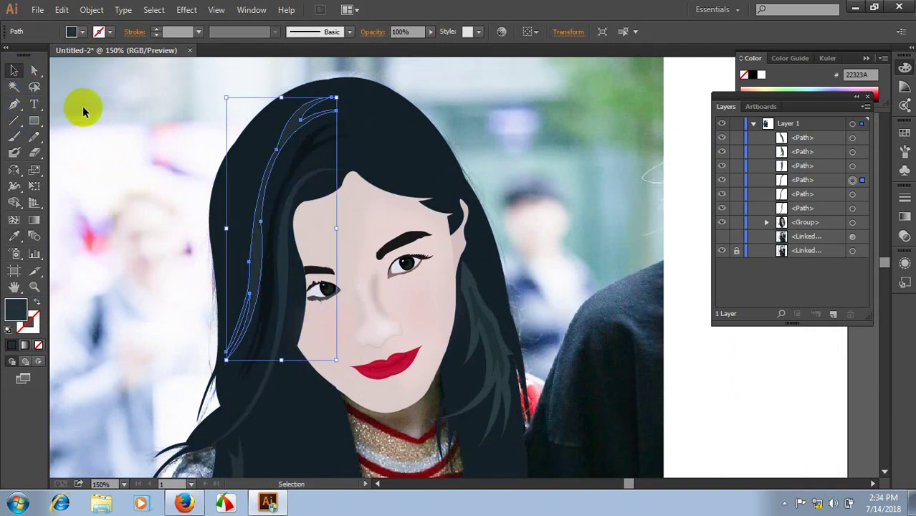
left_click(195, 188)
- Inspect the hair shape, then hide the vector portrait group to reveal the reference photo
scroll(237, 251, "down", 2)
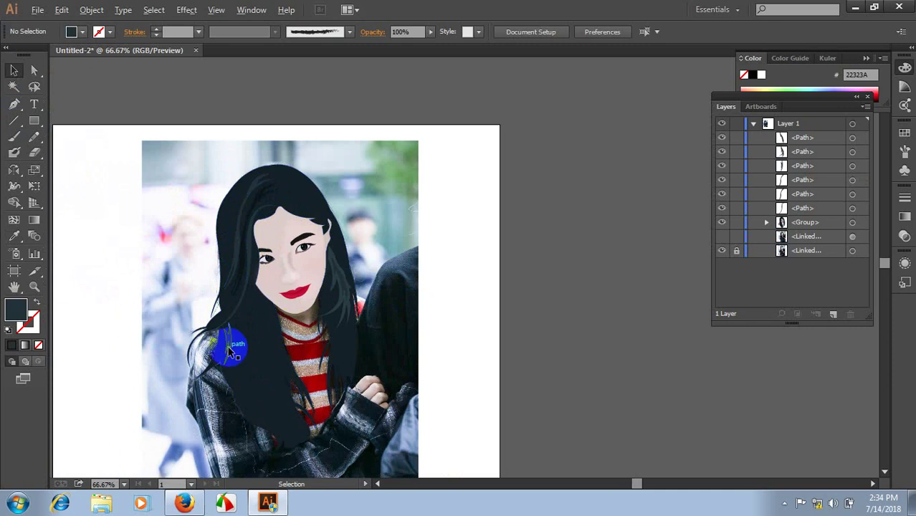
scroll(232, 337, "up", 1)
scroll(244, 316, "down", 2)
scroll(249, 307, "up", 1)
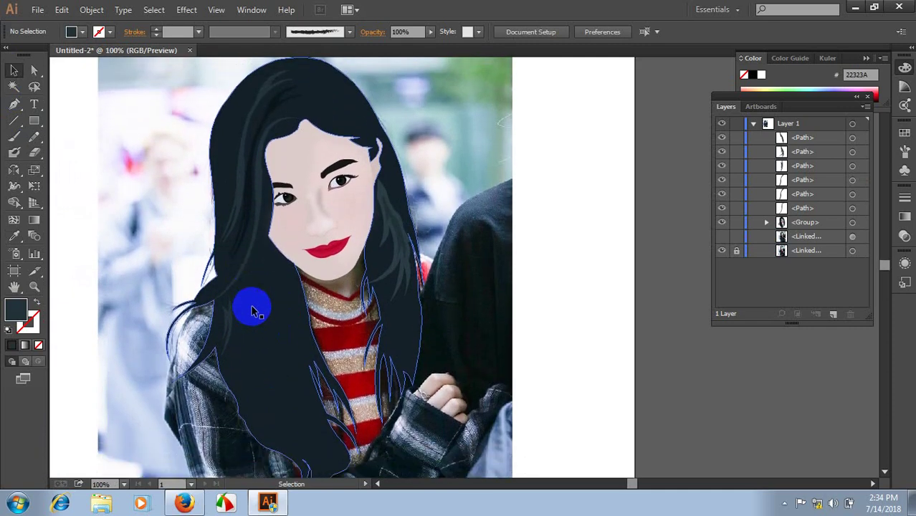
scroll(254, 310, "up", 1)
scroll(273, 310, "up", 2)
left_click(378, 233)
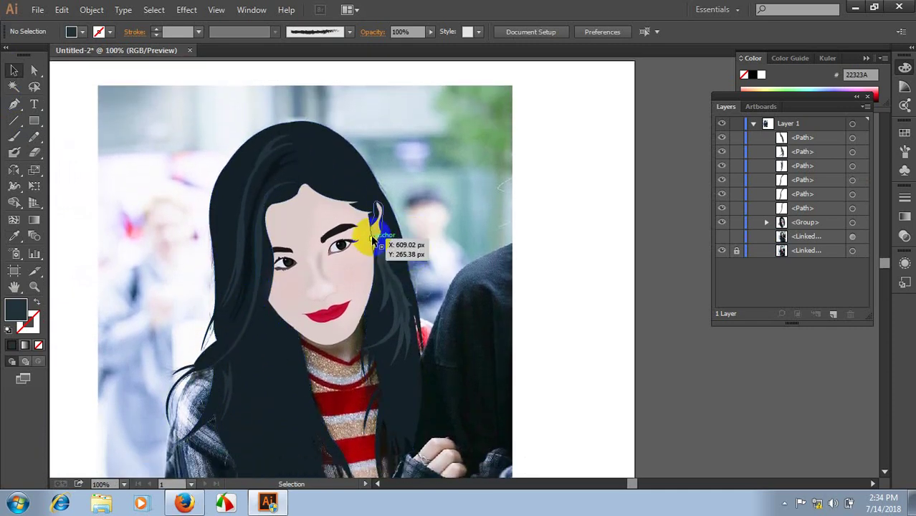
scroll(368, 256, "down", 2)
scroll(255, 248, "down", 2)
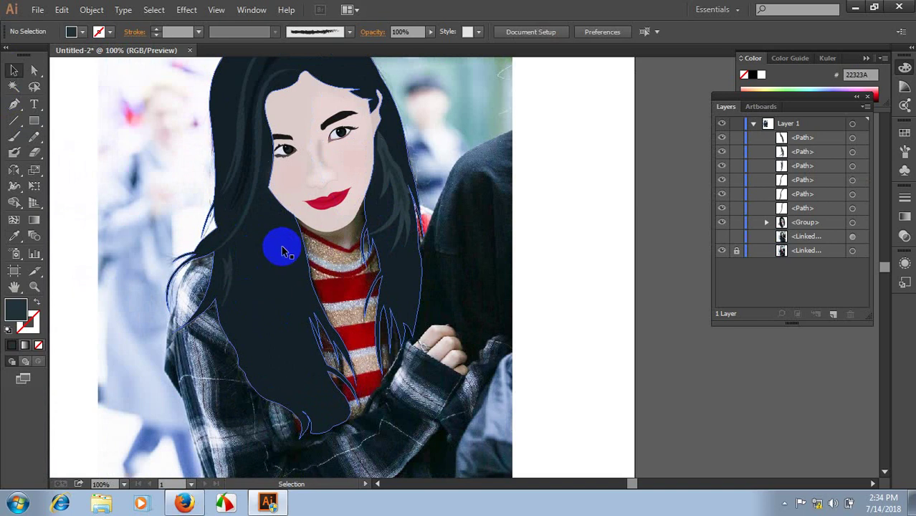
left_click(578, 231)
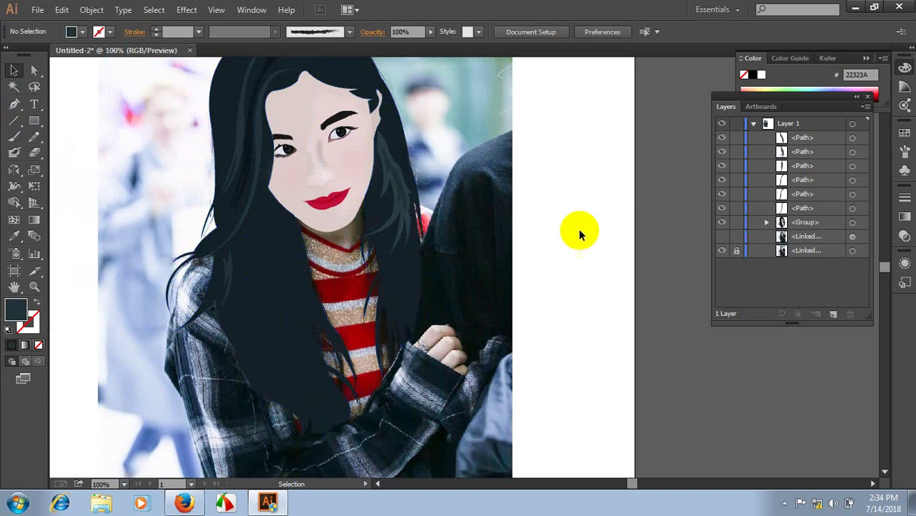
left_click(722, 222)
left_click(287, 290, "ctrl")
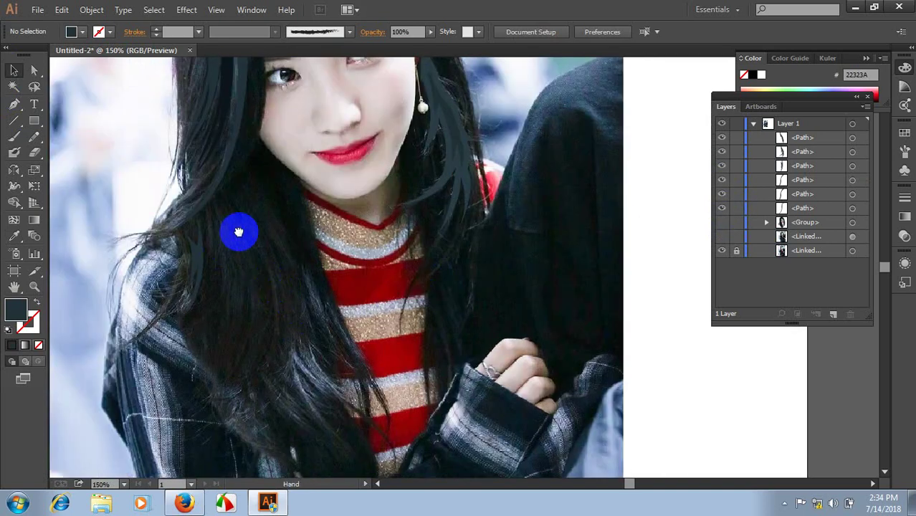
- Trace a first curved hair strand down the left-side hair with the Pen tool
left_click_drag(238, 232, 252, 193)
left_click(14, 104)
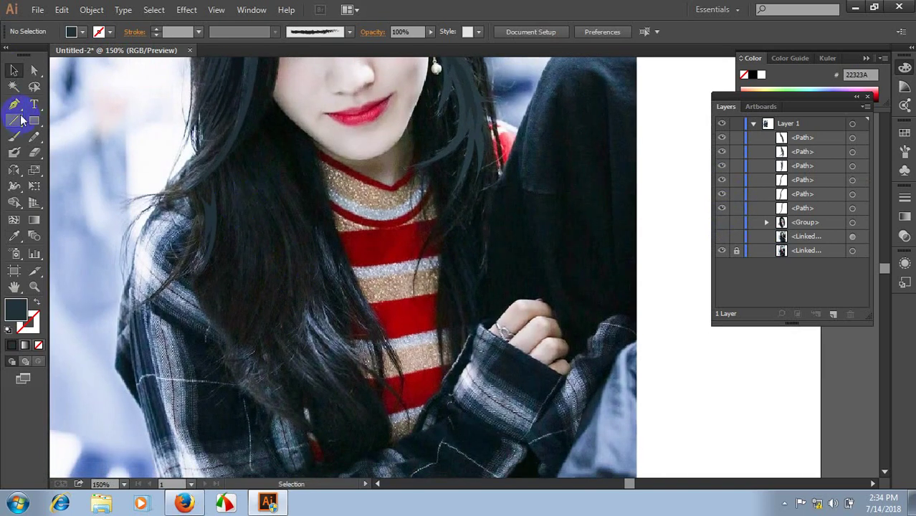
left_click(228, 165)
left_click_drag(240, 313, 212, 393)
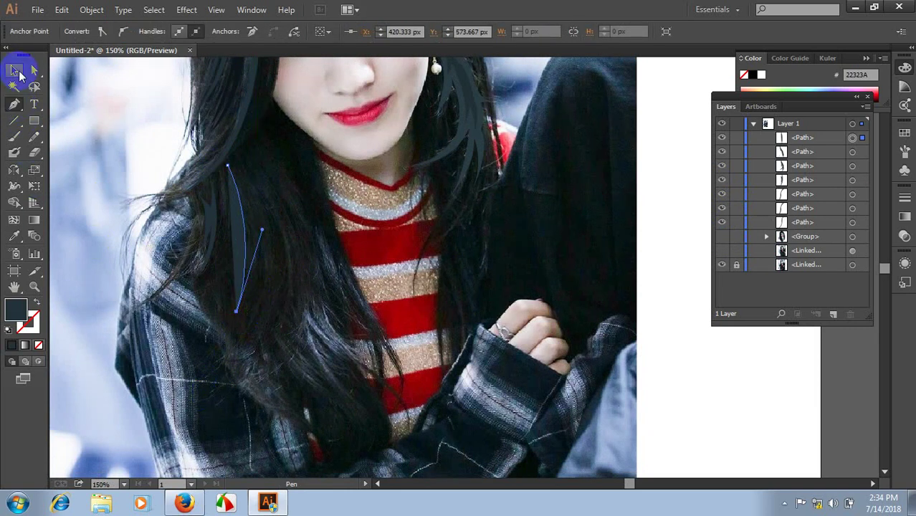
left_click(40, 304)
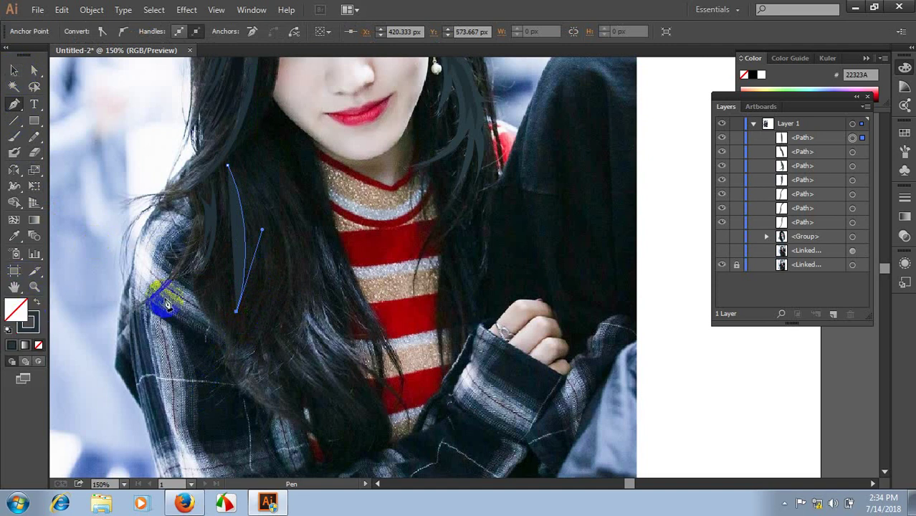
left_click_drag(237, 310, 256, 251)
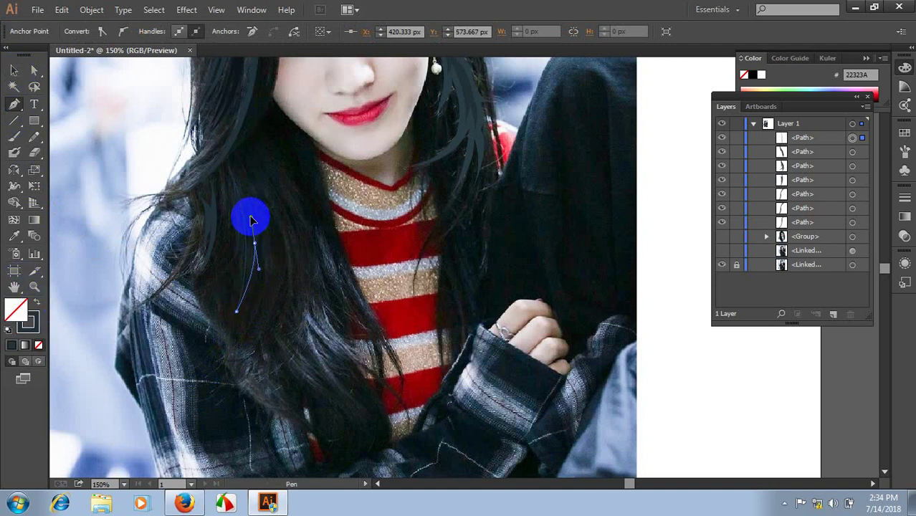
mouse_move(240, 333)
left_mouse_down()
mouse_move(259, 336)
mouse_move(265, 243)
mouse_move(272, 310)
left_mouse_up()
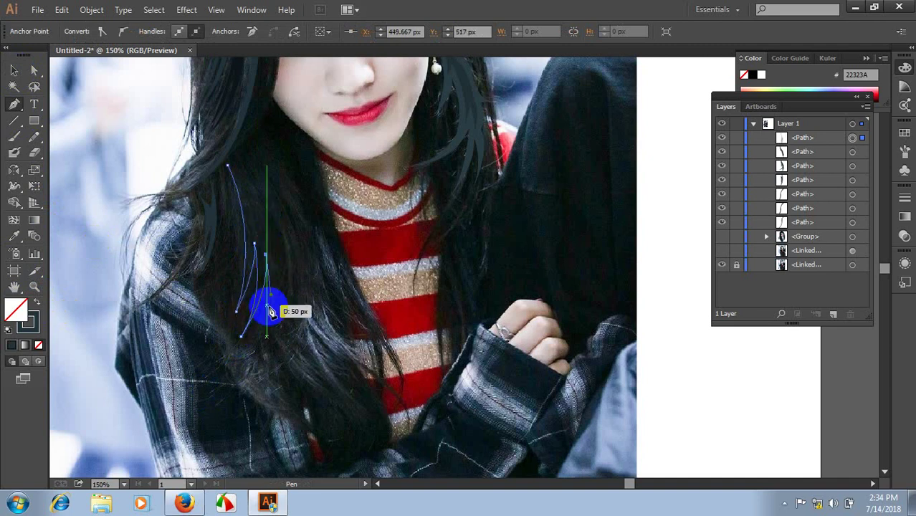
left_click_drag(247, 362, 220, 407)
left_click(250, 364)
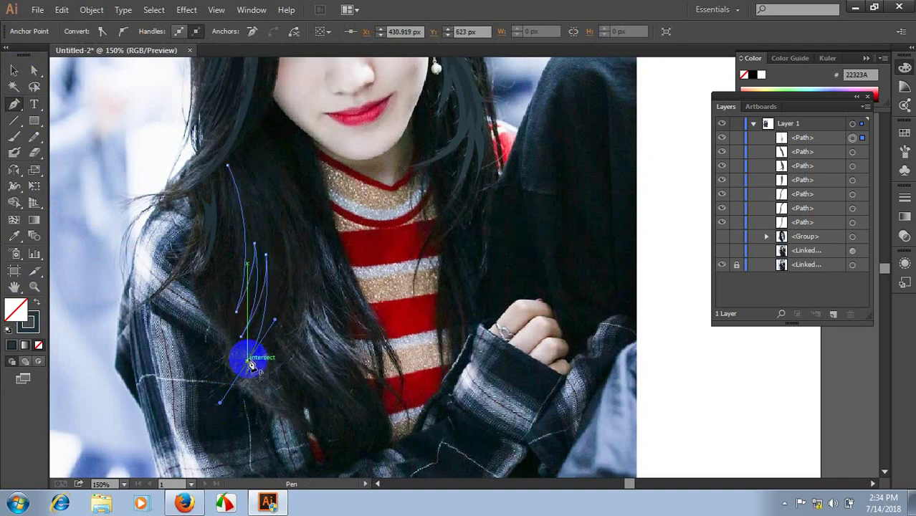
left_click(247, 366)
left_click_drag(277, 276, 280, 281)
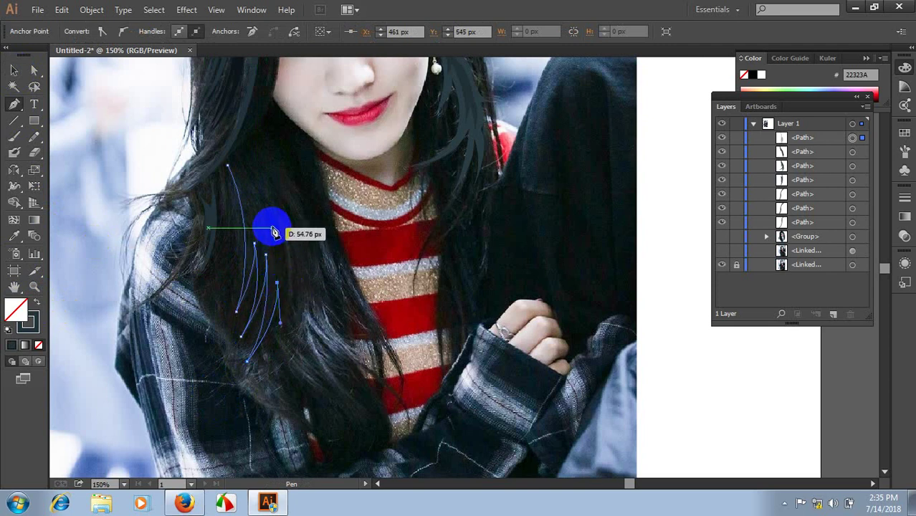
mouse_move(280, 281)
left_mouse_down()
mouse_move(273, 218)
mouse_move(251, 190)
mouse_move(266, 208)
mouse_move(266, 201)
mouse_move(209, 165)
left_mouse_up()
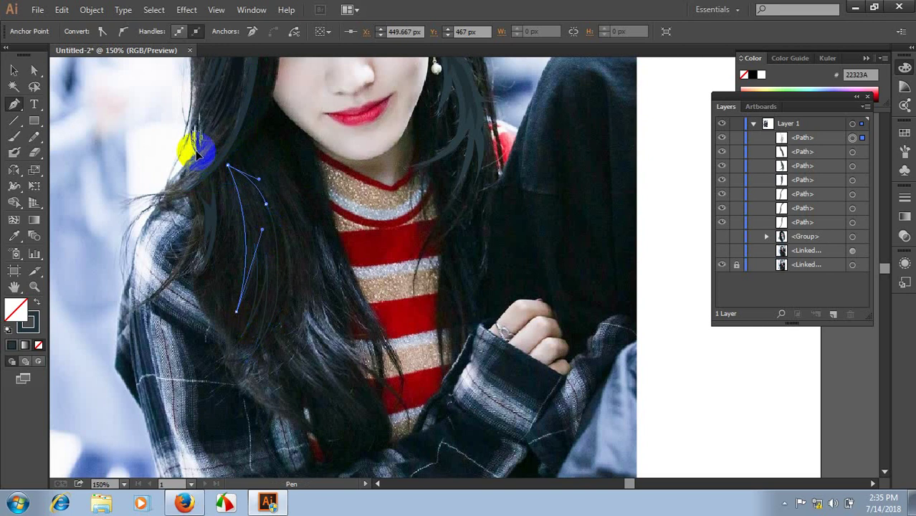
scroll(271, 197, "down", 1)
scroll(272, 196, "right", 1)
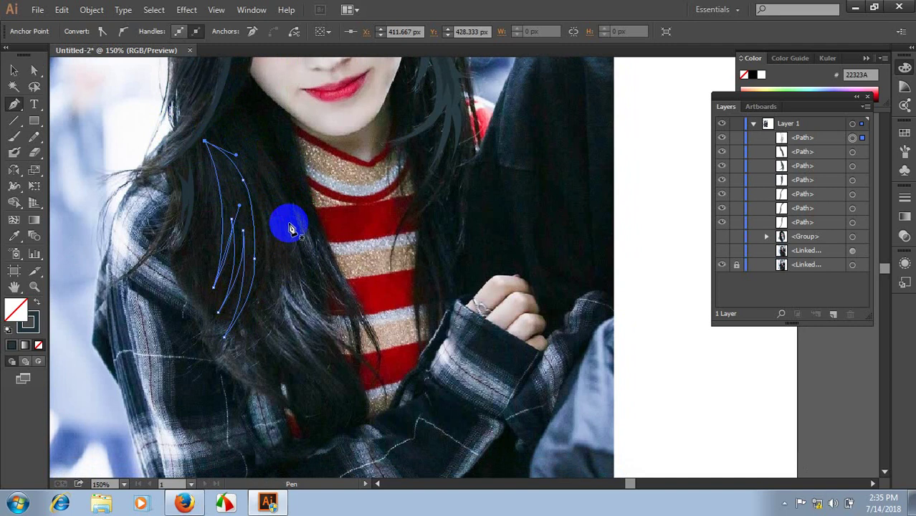
- Draw a second closed strand from the top of the hair down toward the chest
left_click(238, 120)
left_click_drag(287, 231, 288, 316)
mouse_move(287, 233)
left_mouse_down()
mouse_move(302, 302)
mouse_move(332, 323)
left_mouse_up()
mouse_move(364, 352)
left_mouse_down()
mouse_move(342, 348)
mouse_move(327, 321)
left_mouse_up()
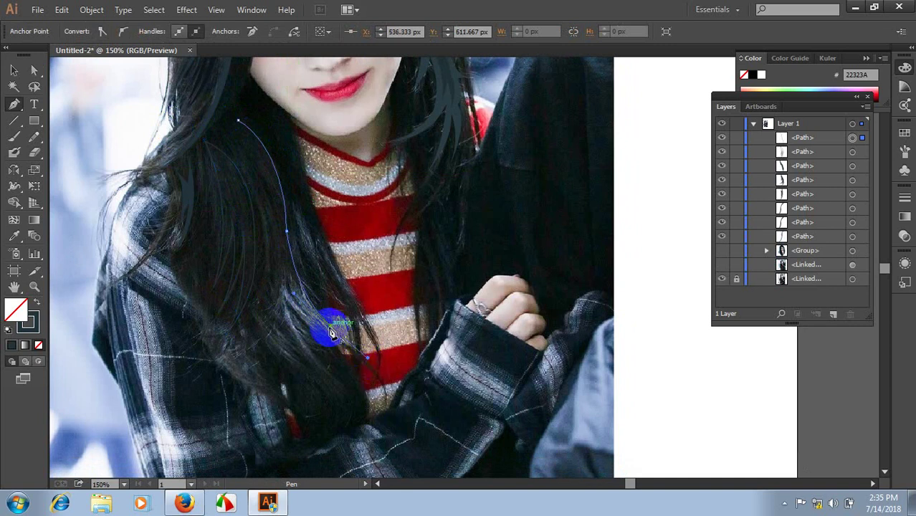
left_click_drag(278, 224, 278, 173)
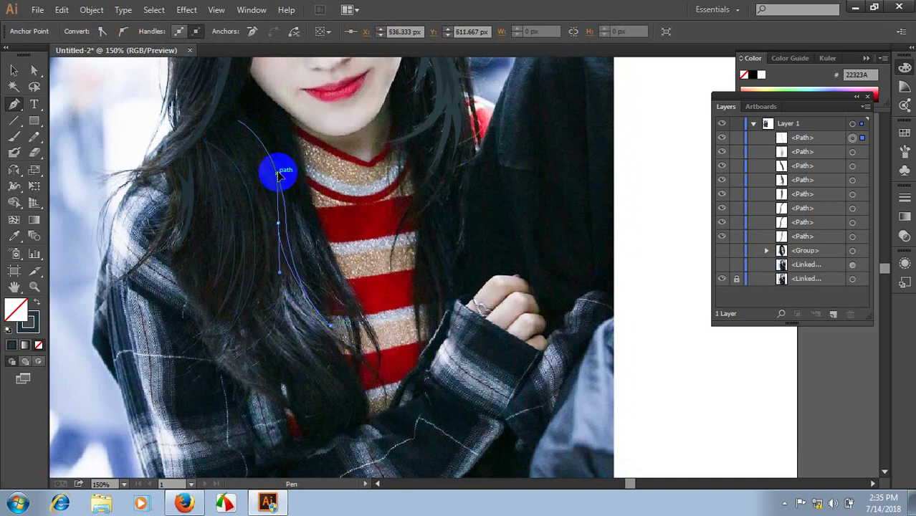
left_click(279, 228)
left_click_drag(326, 331, 317, 337)
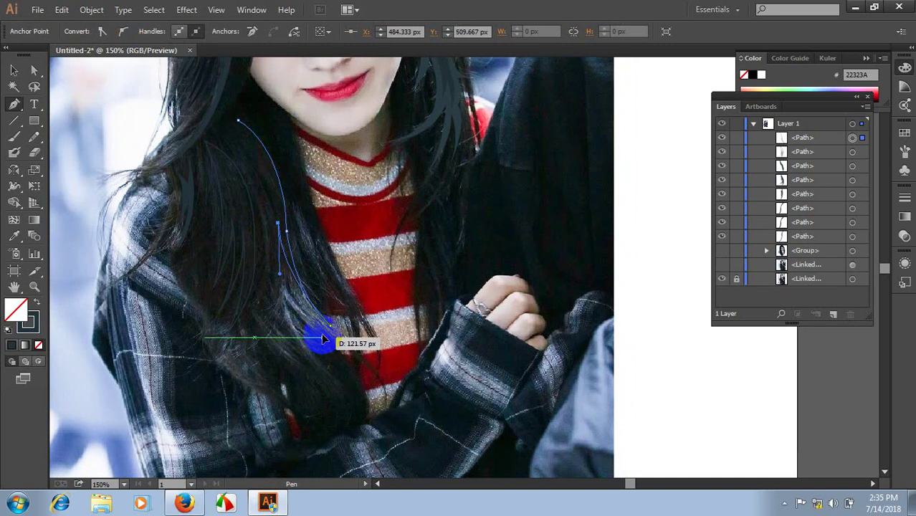
mouse_move(352, 365)
left_mouse_down()
mouse_move(336, 364)
mouse_move(324, 338)
left_mouse_up()
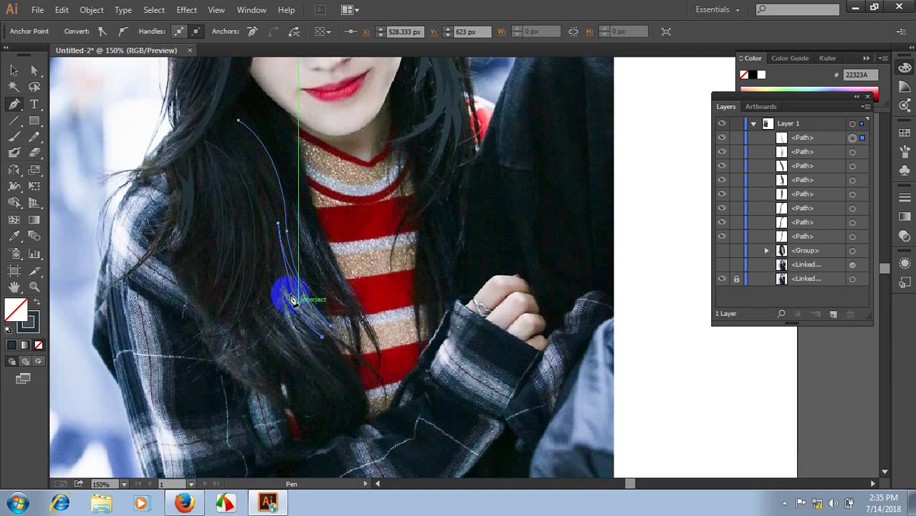
left_click_drag(268, 268, 270, 231)
left_click_drag(273, 197, 276, 179)
left_click(276, 236)
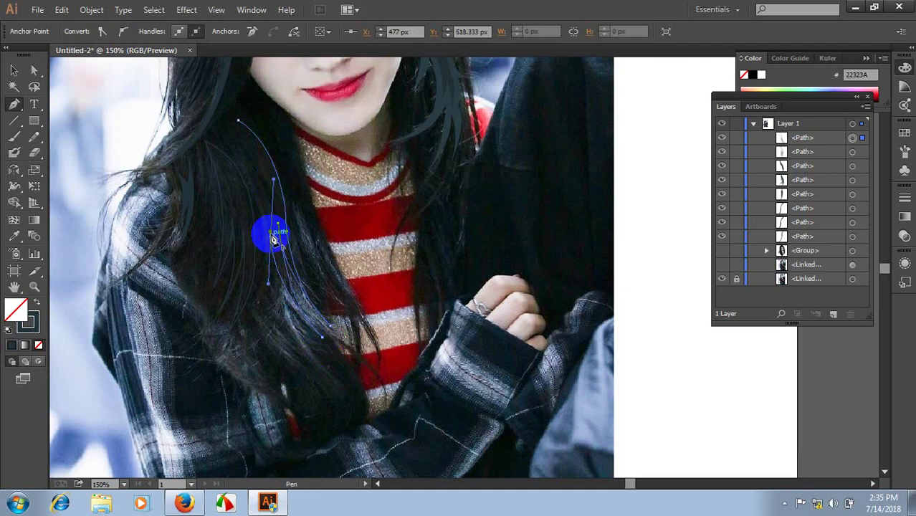
left_click_drag(236, 137, 242, 123)
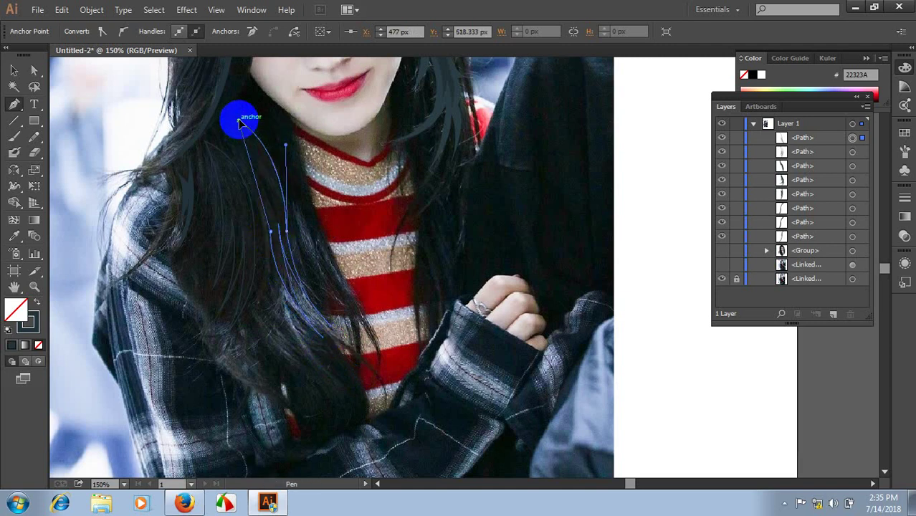
scroll(262, 135, "down", 2)
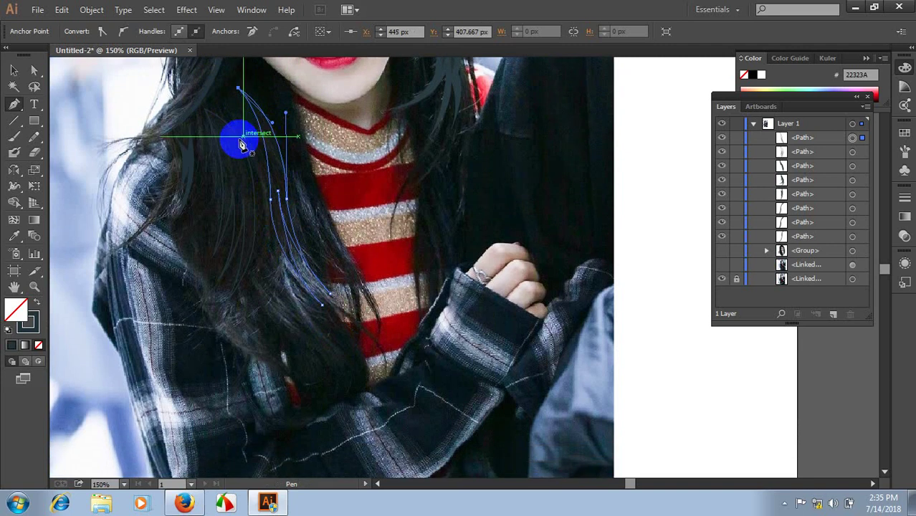
scroll(197, 208, "down", 2)
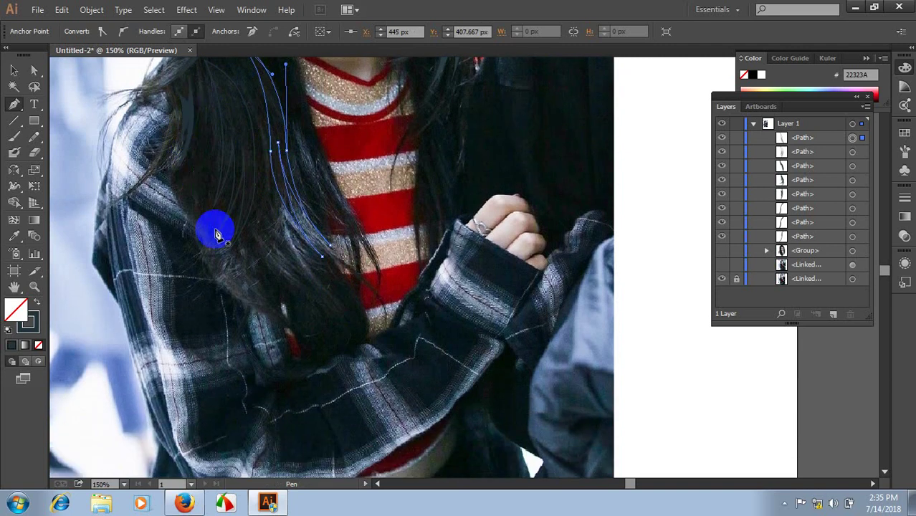
- Add a third curved strand lower in the hair, then deselect
left_click(257, 237)
mouse_move(309, 300)
left_mouse_down()
mouse_move(352, 326)
mouse_move(339, 333)
mouse_move(285, 279)
left_mouse_up()
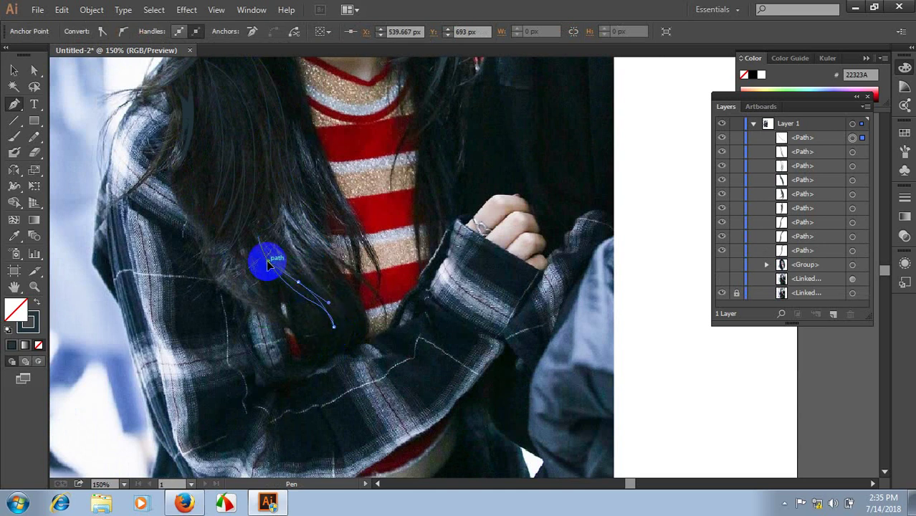
mouse_move(345, 308)
left_mouse_down()
mouse_move(356, 334)
mouse_move(303, 263)
mouse_move(312, 269)
mouse_move(282, 207)
mouse_move(305, 271)
mouse_move(254, 228)
left_mouse_up()
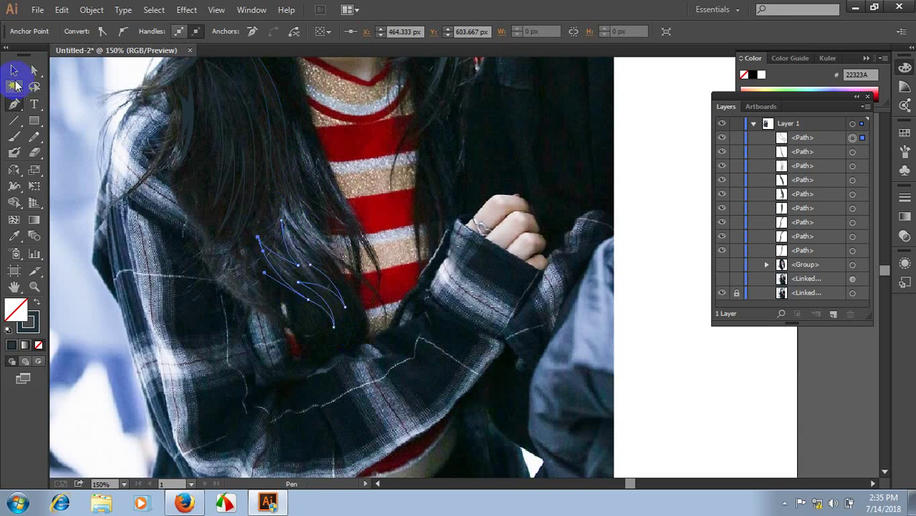
left_click(14, 70)
scroll(467, 247, "up", 1)
left_click(376, 213)
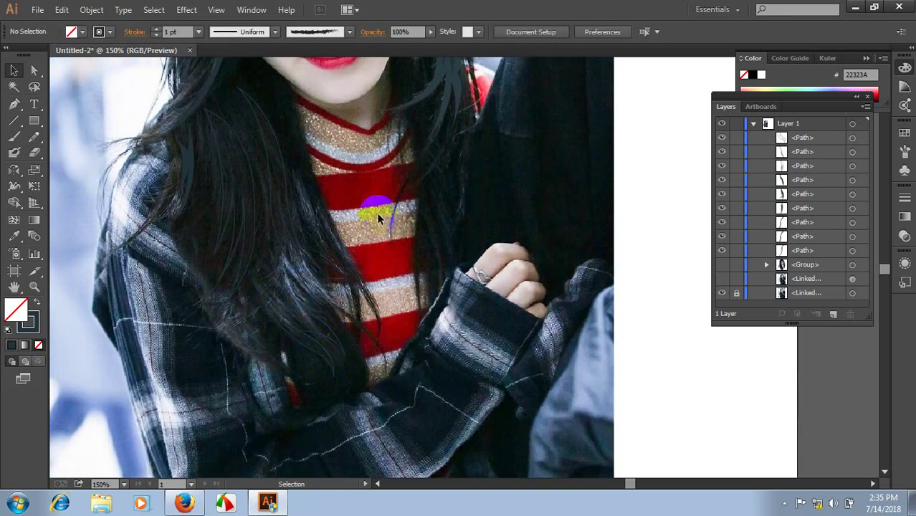
scroll(376, 212, "up", 1)
scroll(353, 233, "up", 1)
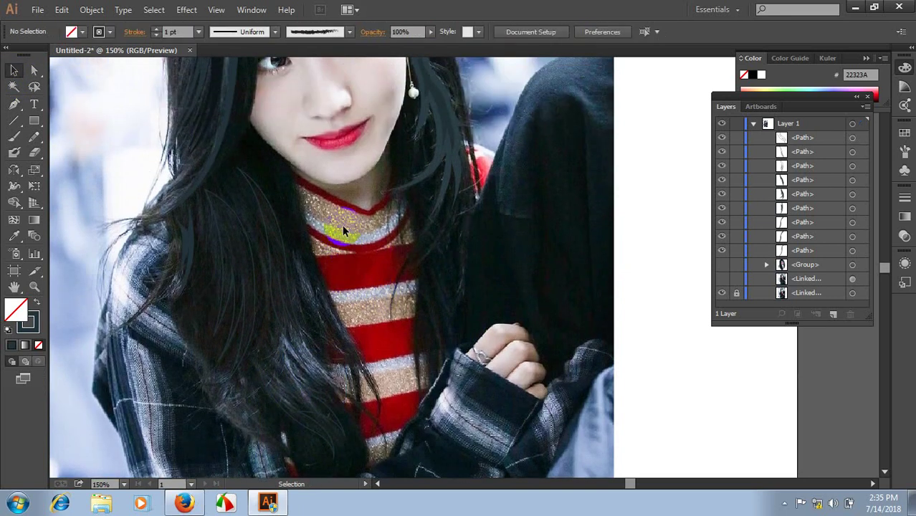
- Fill two of the new strands with dark hair colours sampled from existing hair shapes
left_click(284, 252)
key("i")
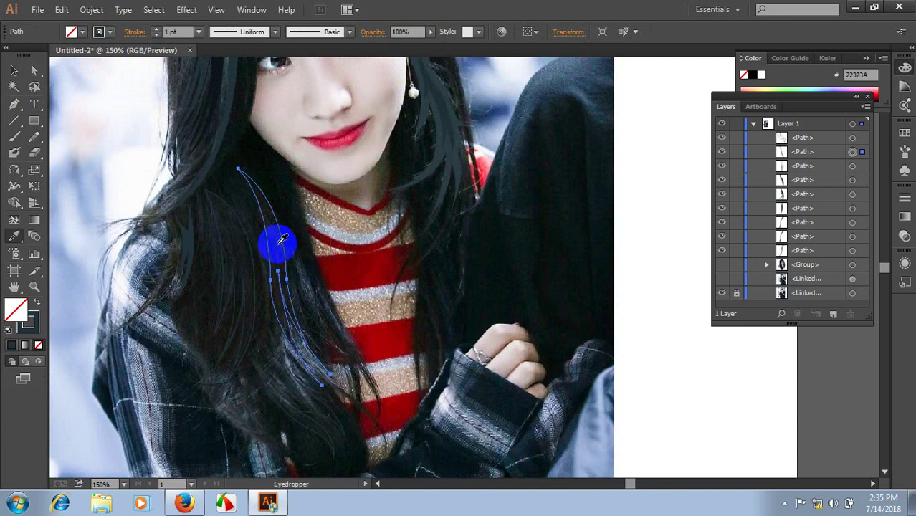
left_click(274, 220)
left_click(14, 70)
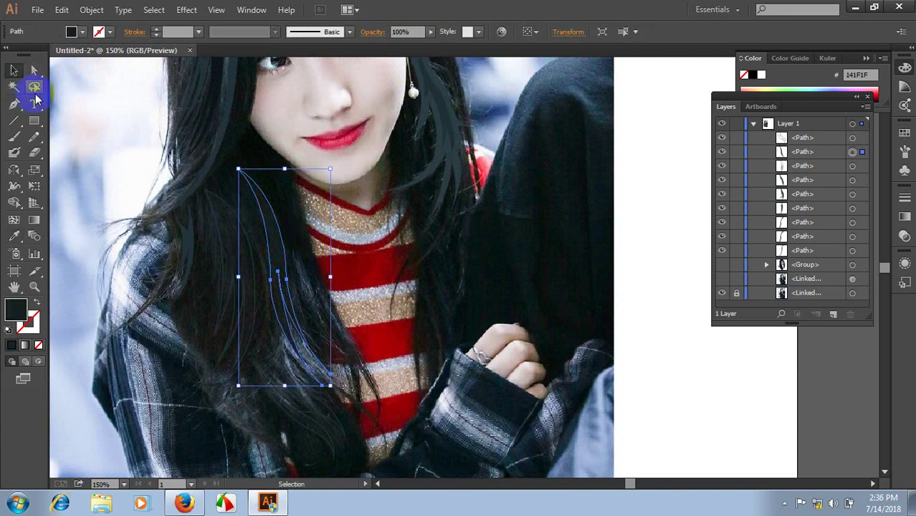
left_click(231, 265)
key("i")
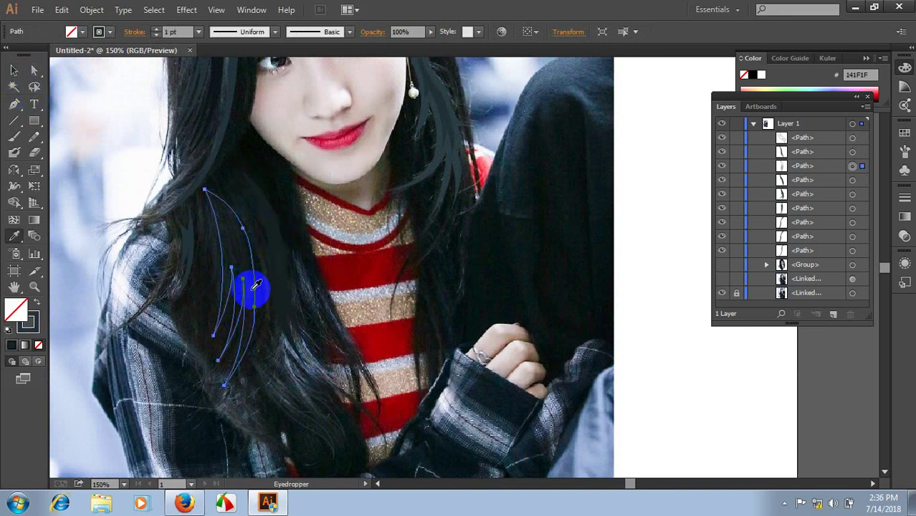
left_click(270, 289)
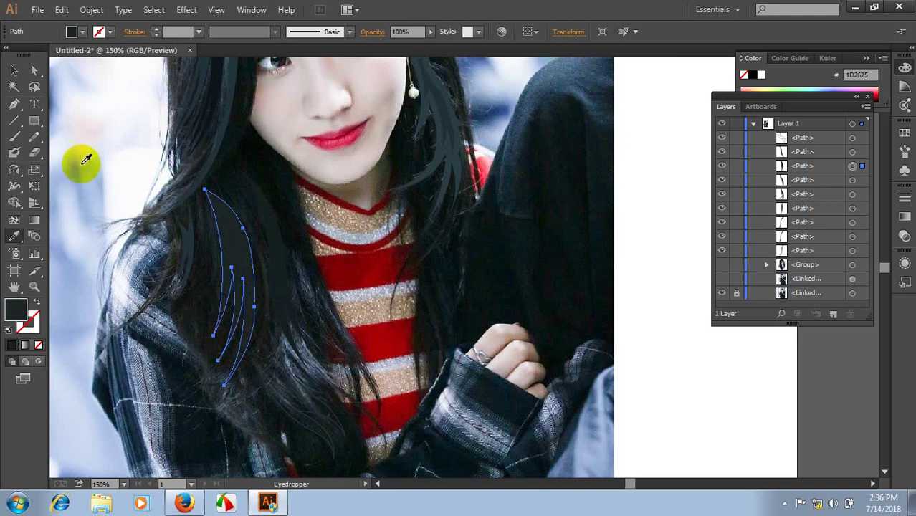
left_click(13, 69)
- Fill the lower chest strand with grey-blue #404653 sampled from the artwork, then deselect
scroll(307, 293, "down", 3)
left_click(316, 346)
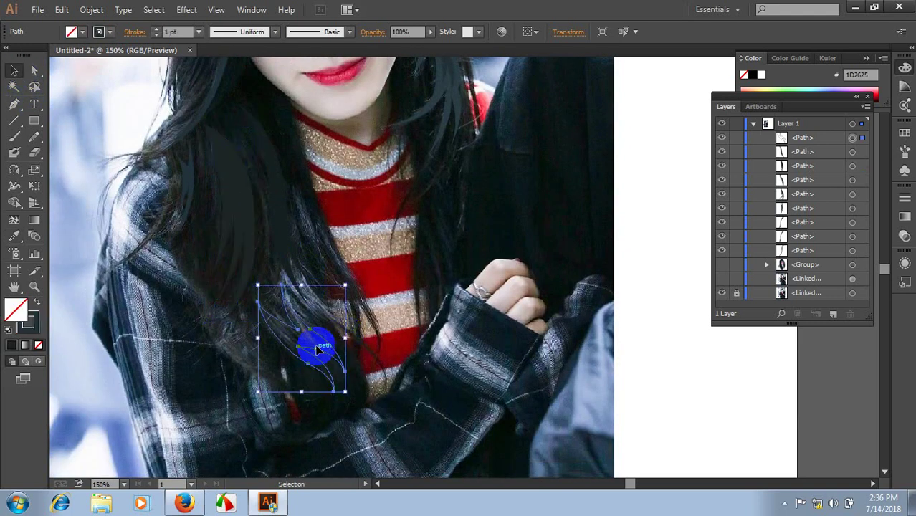
key("i")
left_click(304, 332)
left_click(14, 70)
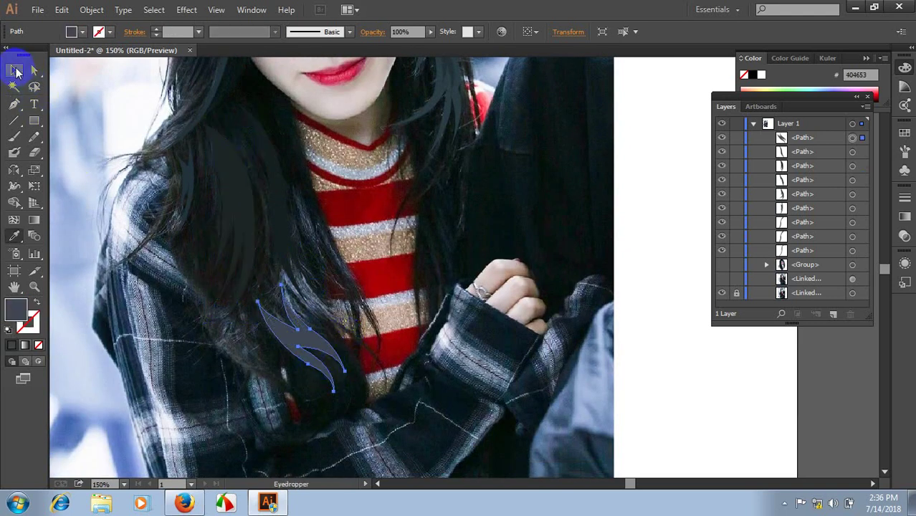
left_click(349, 181)
scroll(379, 199, "up", 4)
scroll(385, 211, "up", 4)
scroll(380, 219, "up", 2)
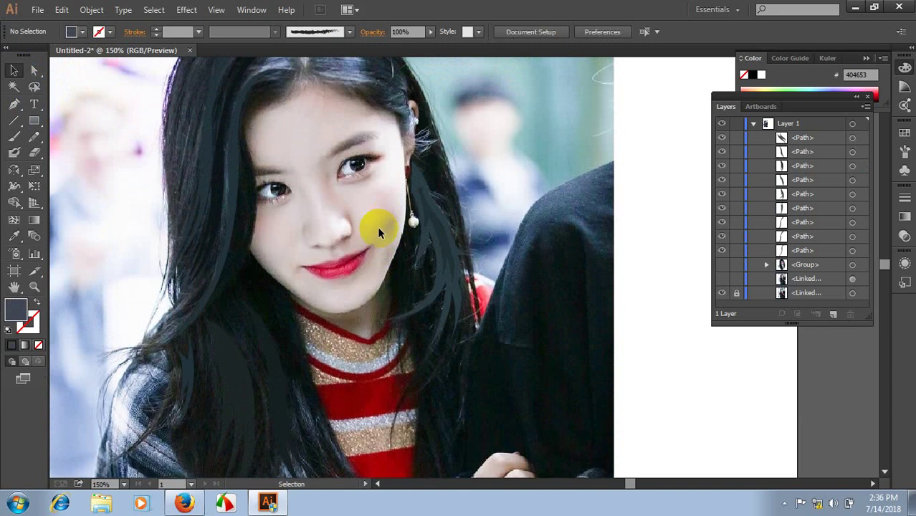
scroll(322, 258, "down", 3)
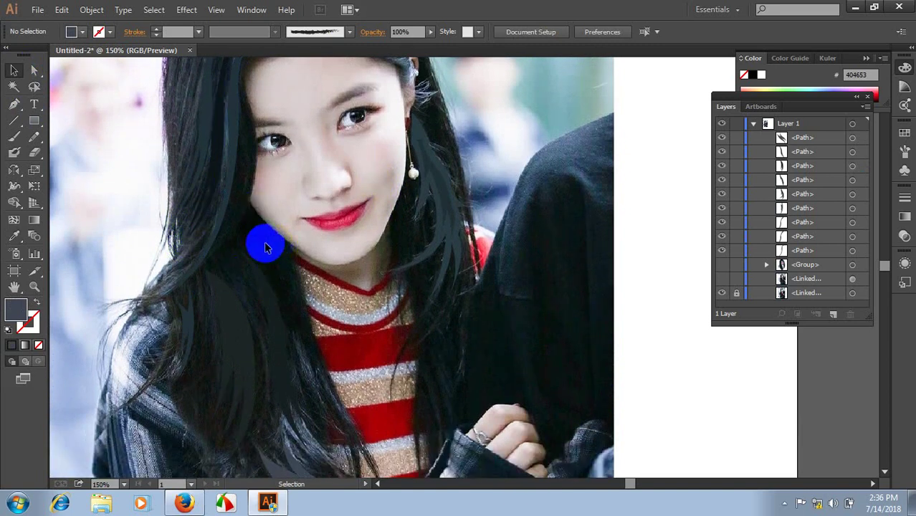
scroll(260, 258, "up", 2)
scroll(205, 283, "up", 1)
scroll(437, 269, "up", 1)
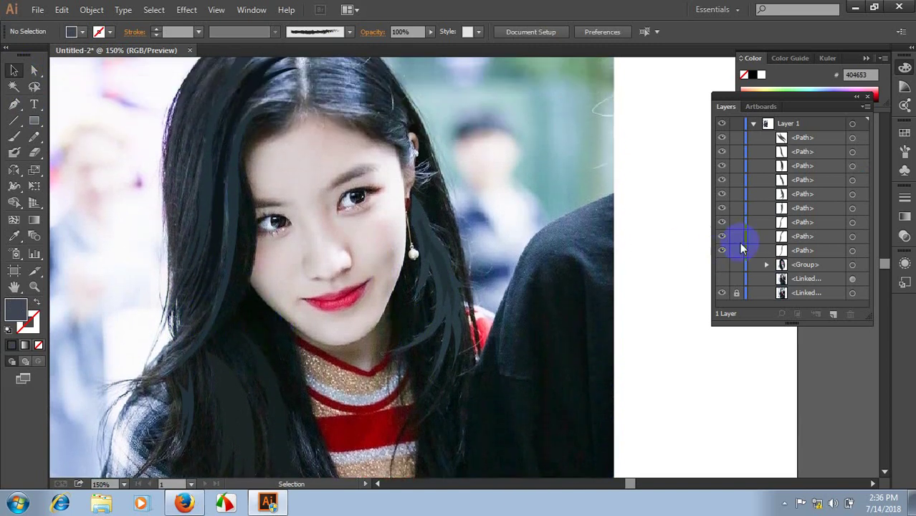
- Turn the Group layer's visibility back on so the portrait shows over the photo, and reframe the view
left_click(722, 265)
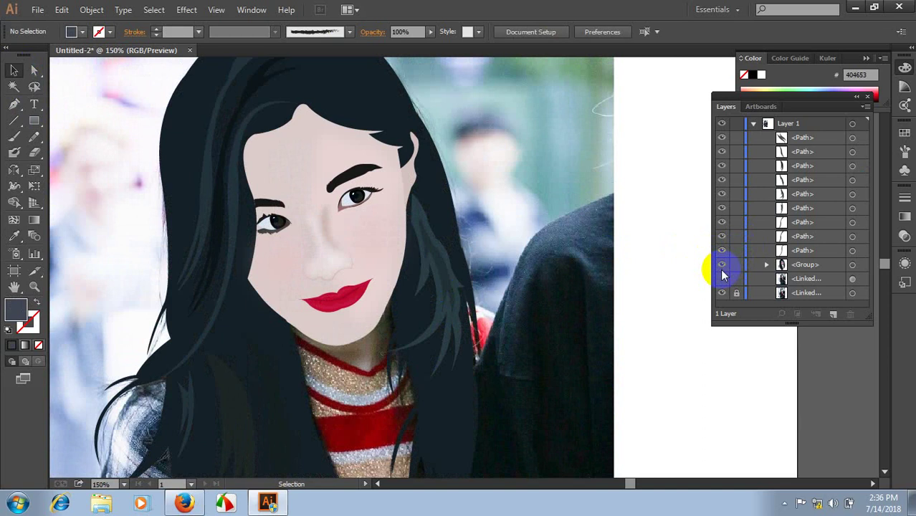
scroll(539, 218, "down", 2)
scroll(542, 219, "up", 2)
scroll(542, 219, "up", 4)
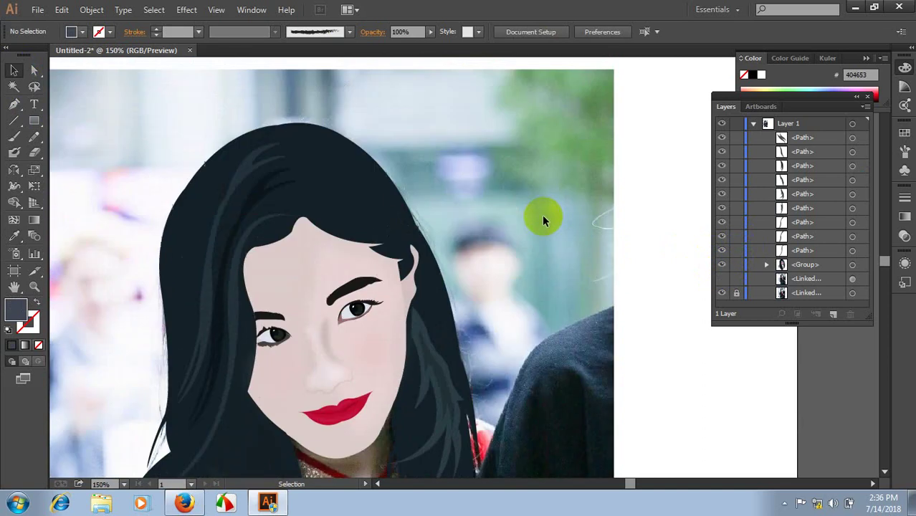
left_click(722, 264)
left_click_drag(548, 251, 496, 251)
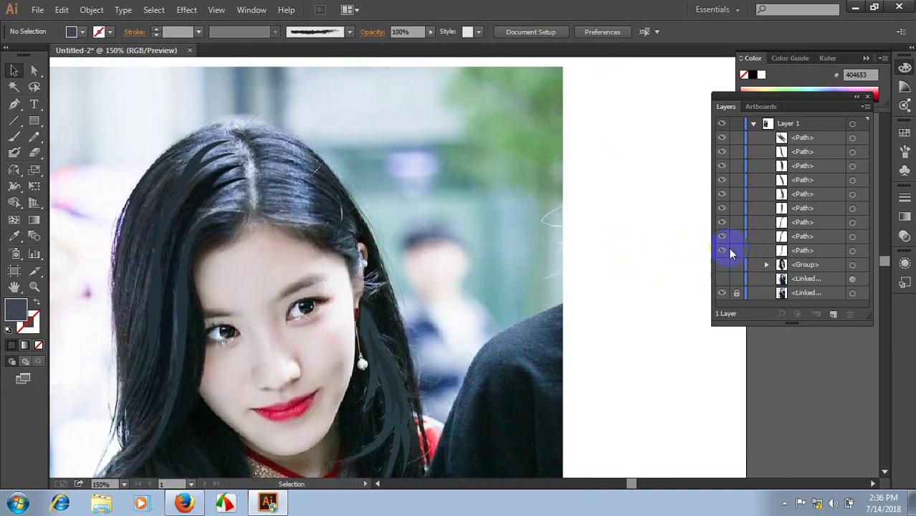
left_click(722, 266)
scroll(519, 224, "down", 1)
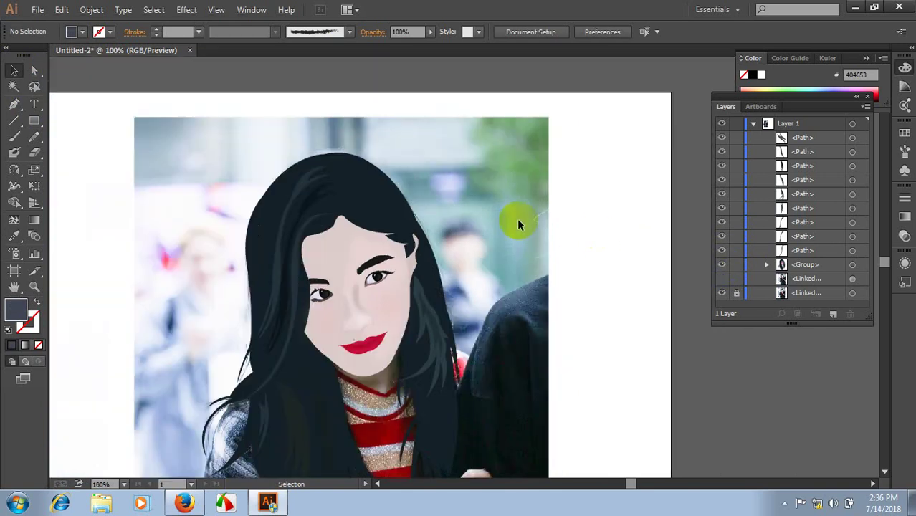
scroll(443, 215, "down", 2)
left_click_drag(521, 218, 454, 206)
scroll(397, 258, "up", 1)
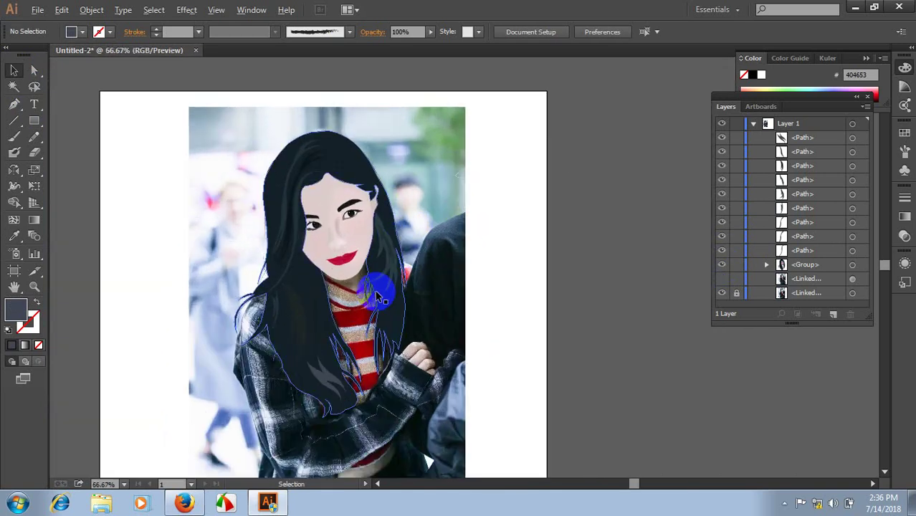
scroll(362, 287, "up", 1)
- Give the long left strand a 131C1E fill and a 223133 stroke colour
left_click(285, 305)
scroll(285, 304, "up", 1)
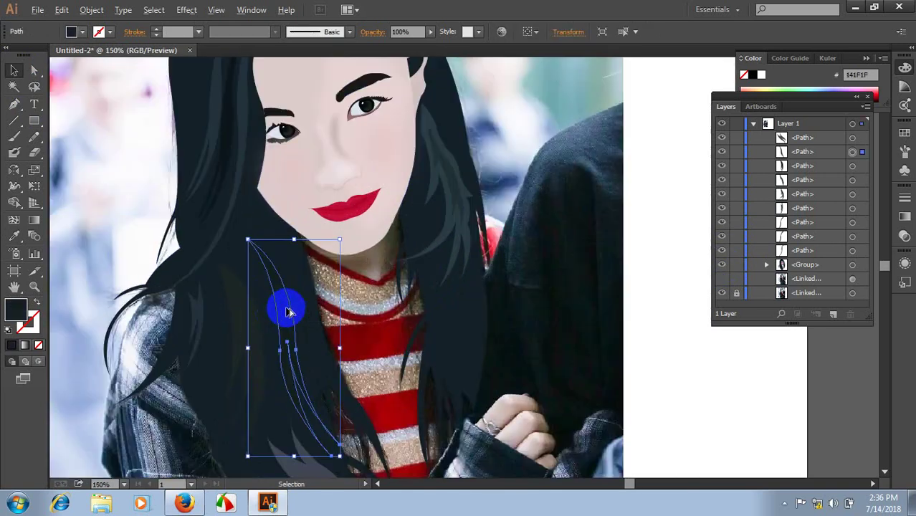
scroll(285, 305, "up", 1)
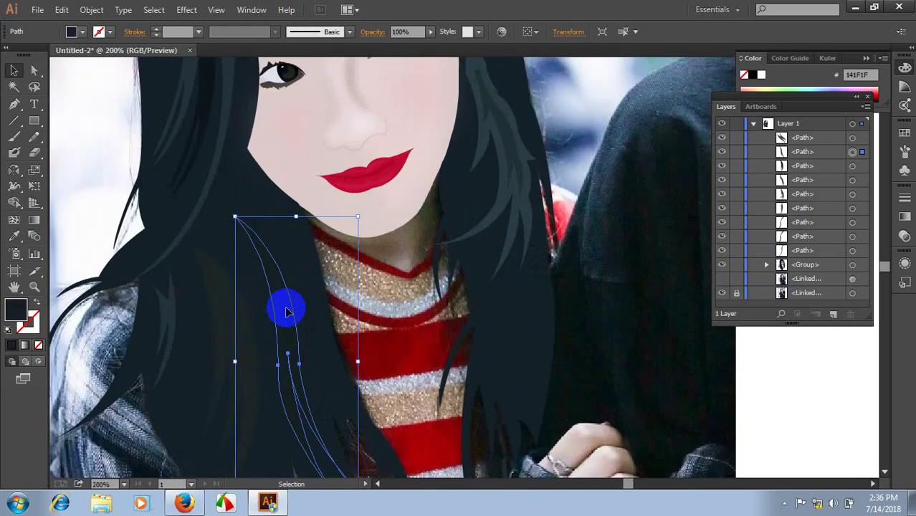
left_click(35, 306)
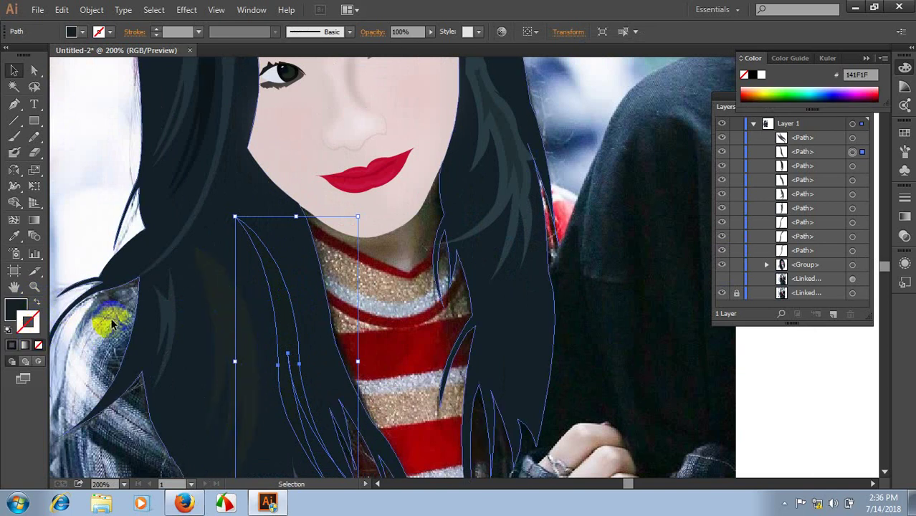
double_click(28, 328)
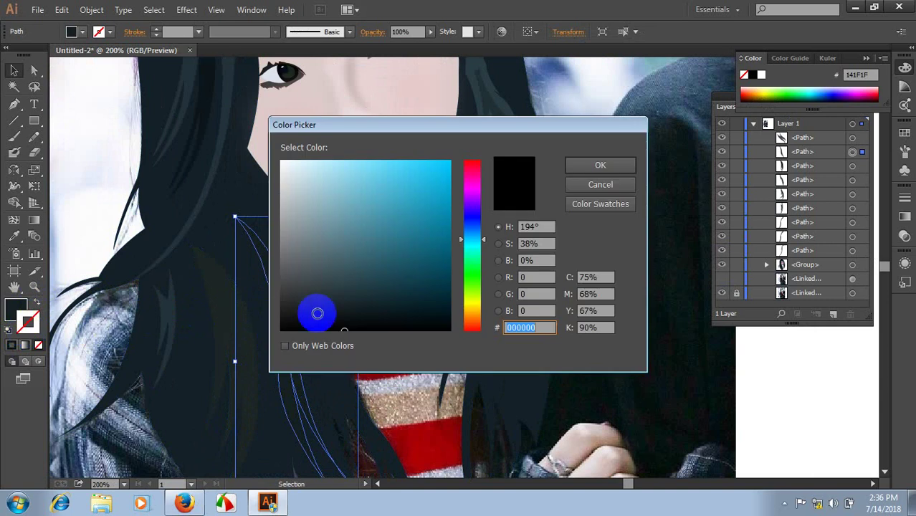
left_click_drag(317, 312, 344, 311)
left_click(600, 164)
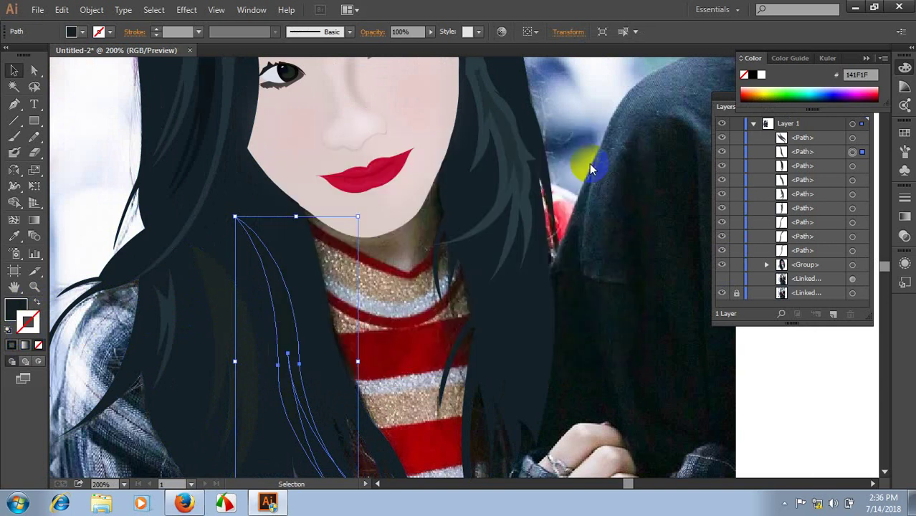
double_click(33, 328)
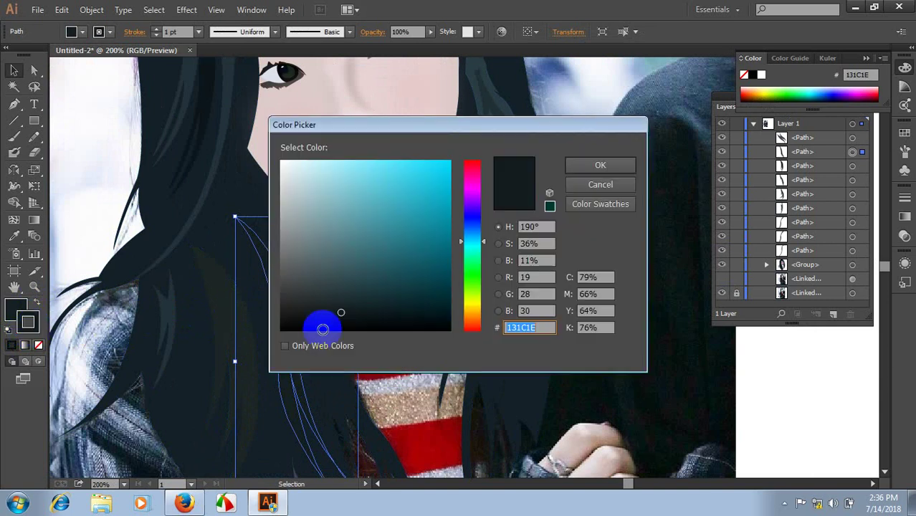
mouse_move(316, 324)
left_mouse_down()
mouse_move(339, 307)
mouse_move(338, 296)
left_mouse_up()
left_click(591, 170)
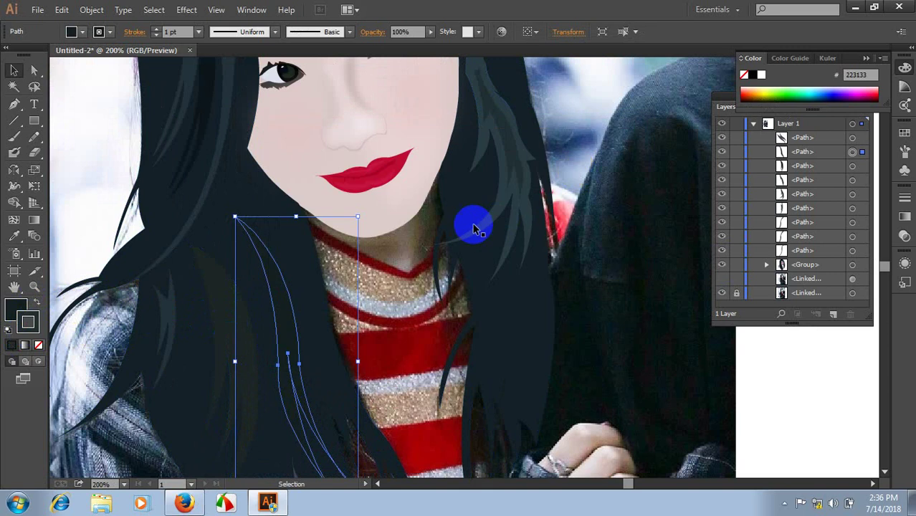
- Set the strand's stroke weight to 5 pt and deselect it
left_click(199, 31)
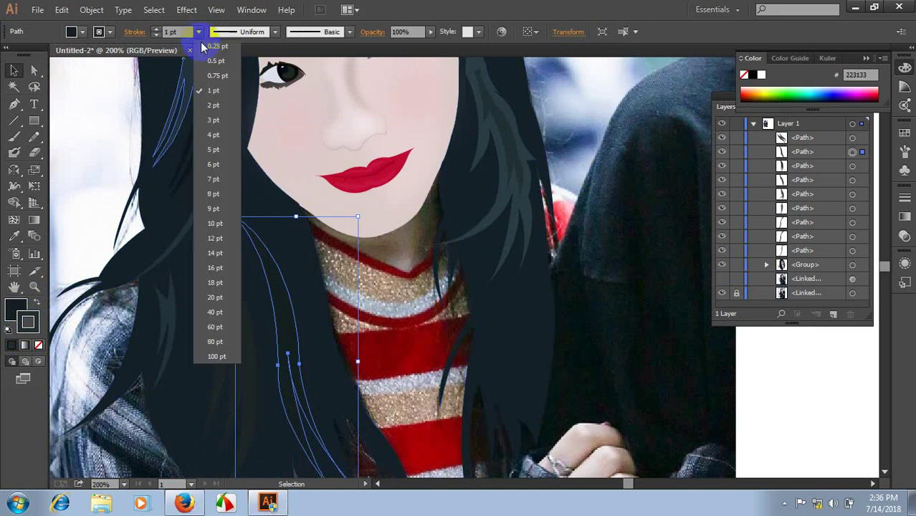
left_click(214, 149)
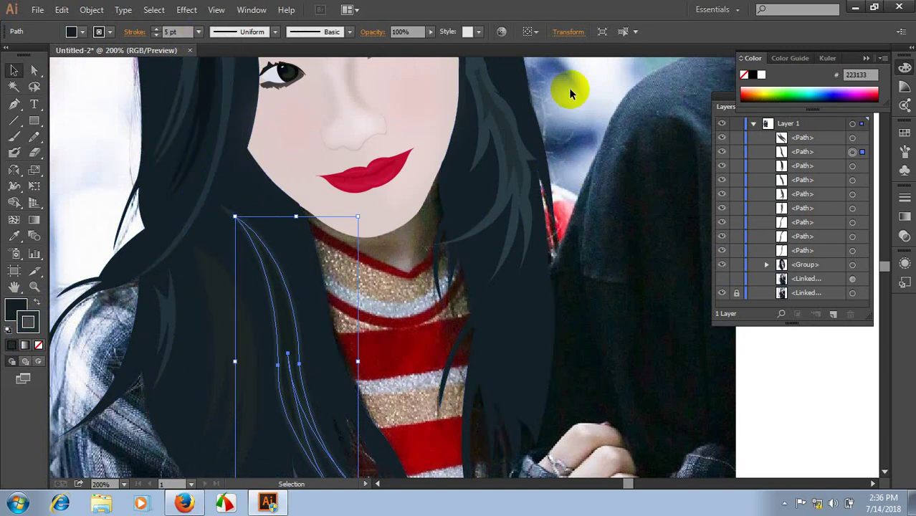
left_click(444, 246)
scroll(443, 244, "down", 5)
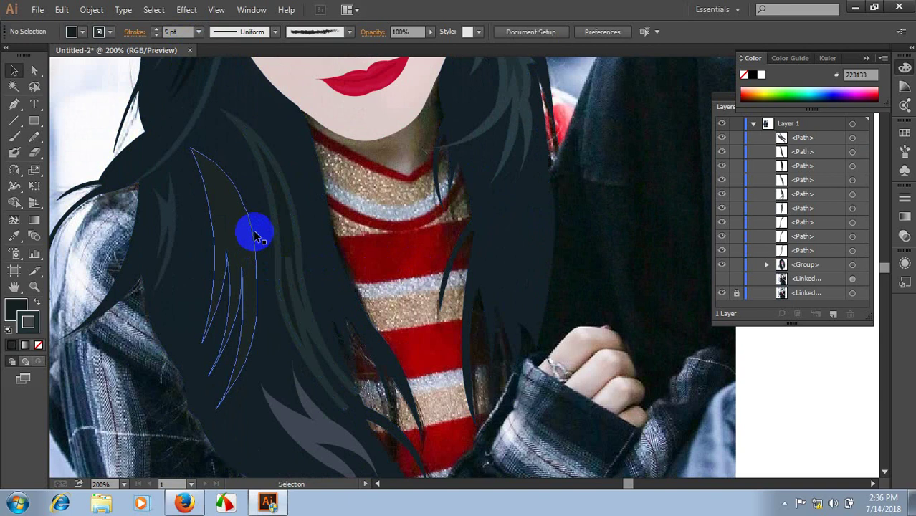
scroll(374, 236, "down", 3)
left_click_drag(466, 204, 481, 263)
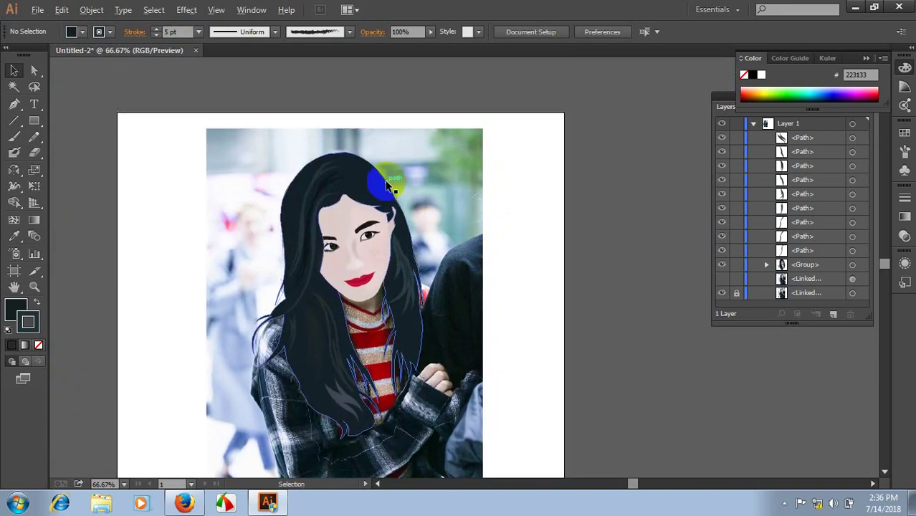
- Draw a tall narrow ellipse left of the artboard and sharpen its top and bottom anchors
left_click_drag(41, 127, 86, 151)
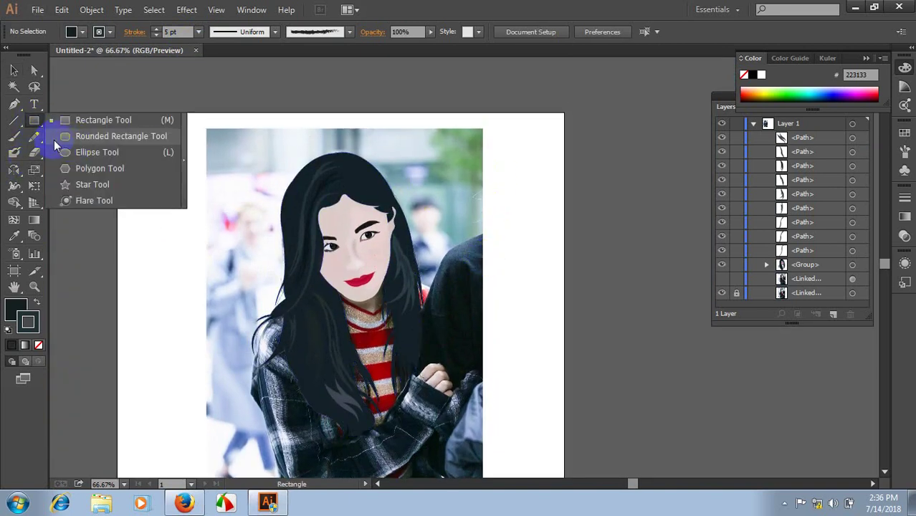
left_click_drag(99, 119, 102, 250)
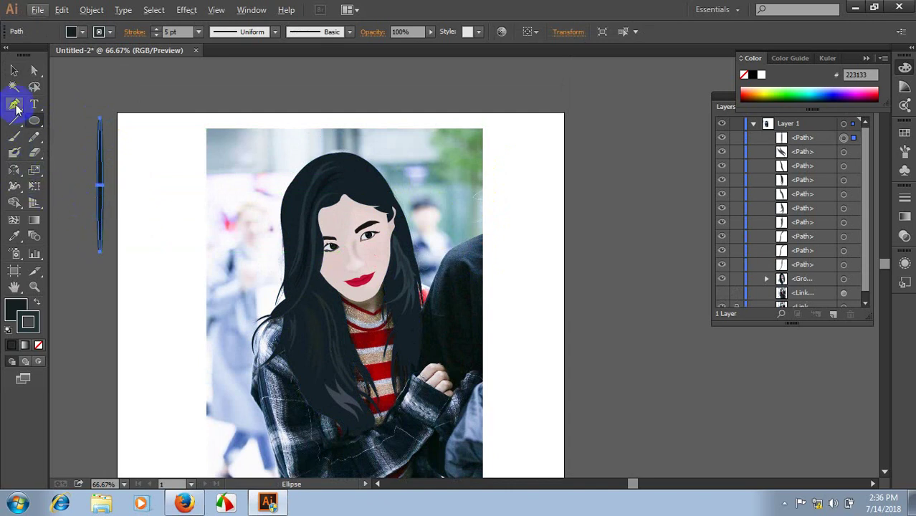
left_click_drag(17, 108, 63, 150)
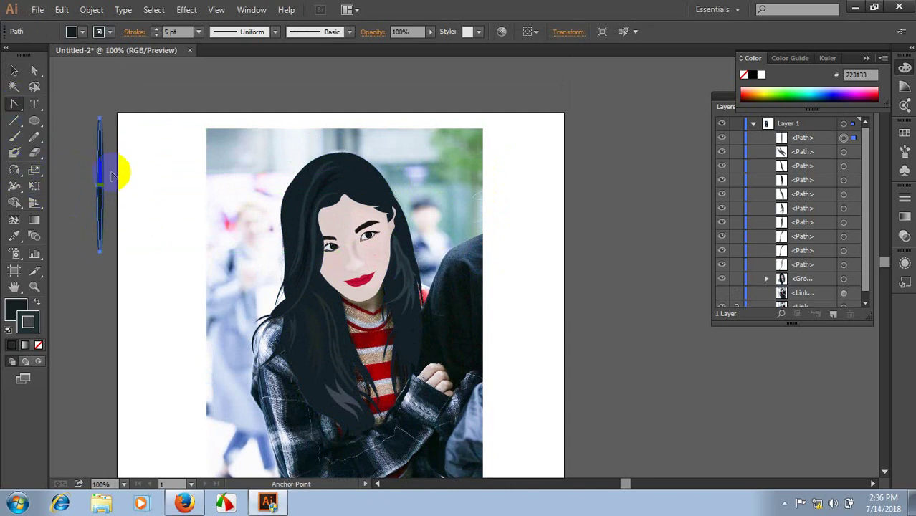
scroll(114, 164, "up", 2)
scroll(106, 128, "up", 3)
left_click(85, 131)
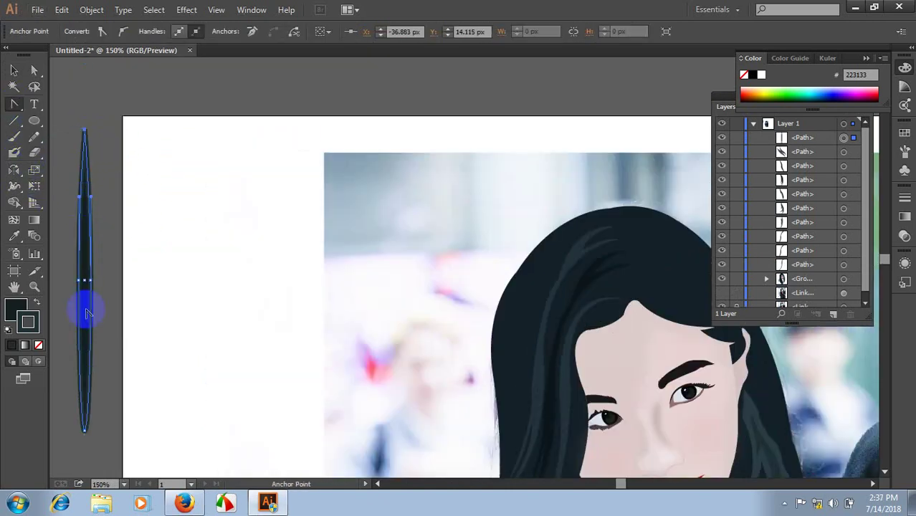
left_click(84, 431)
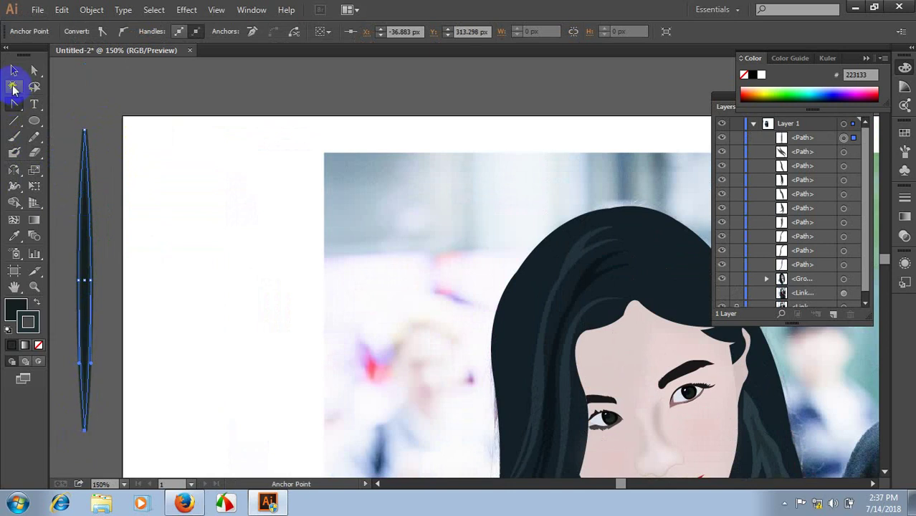
- Remove the spindle's outline and fill it with solid black
left_click(39, 347)
left_click(16, 308)
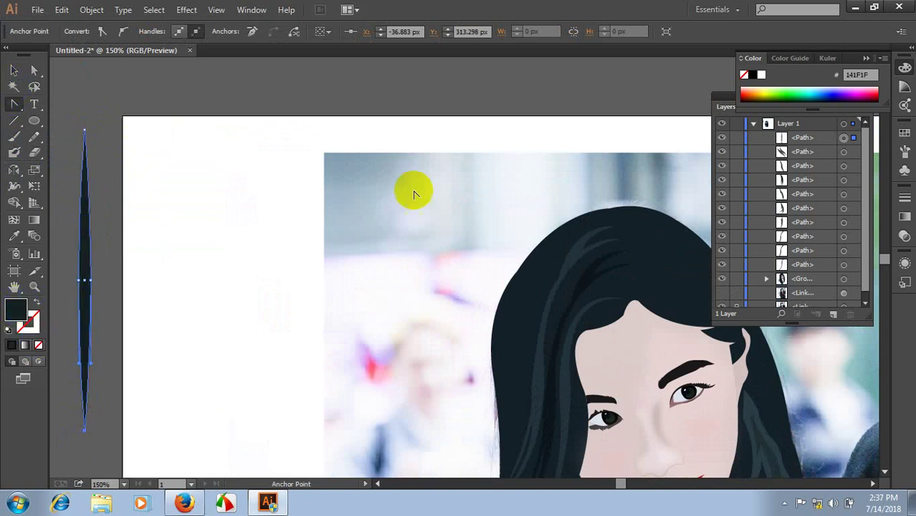
left_click(753, 74)
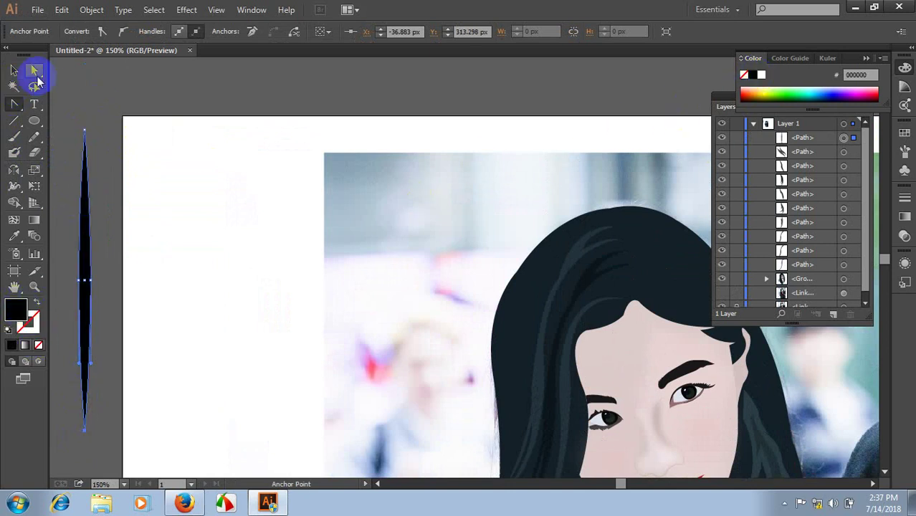
left_click(13, 71)
left_click(247, 10)
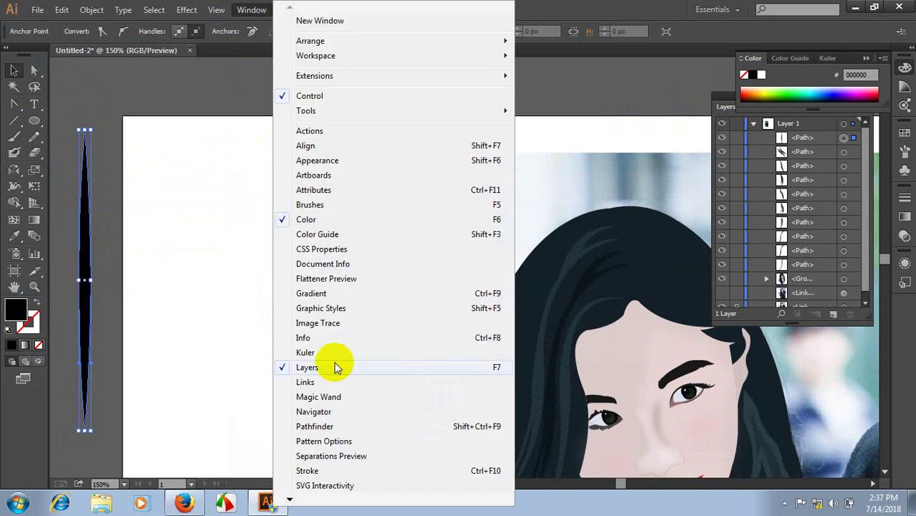
- Add the spindle to the Brushes panel as an Art Brush with Tints colorization
left_click(310, 206)
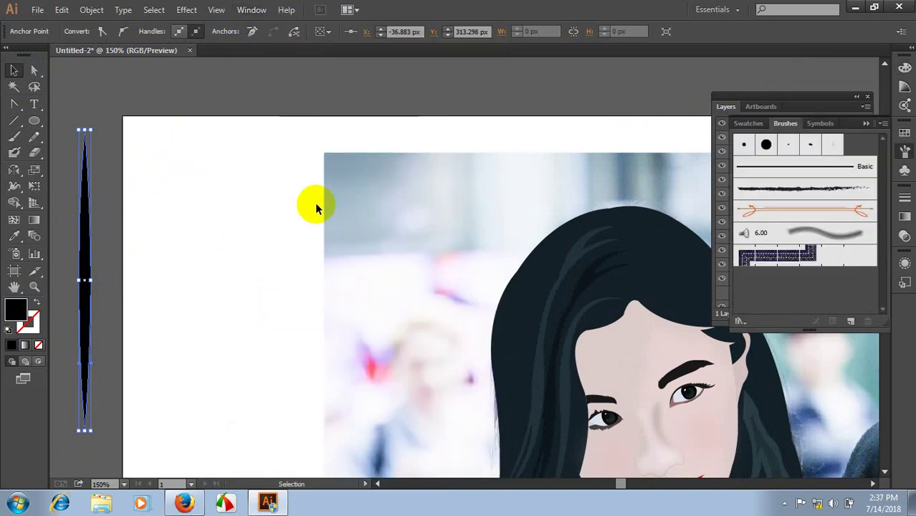
left_click_drag(90, 242, 812, 200)
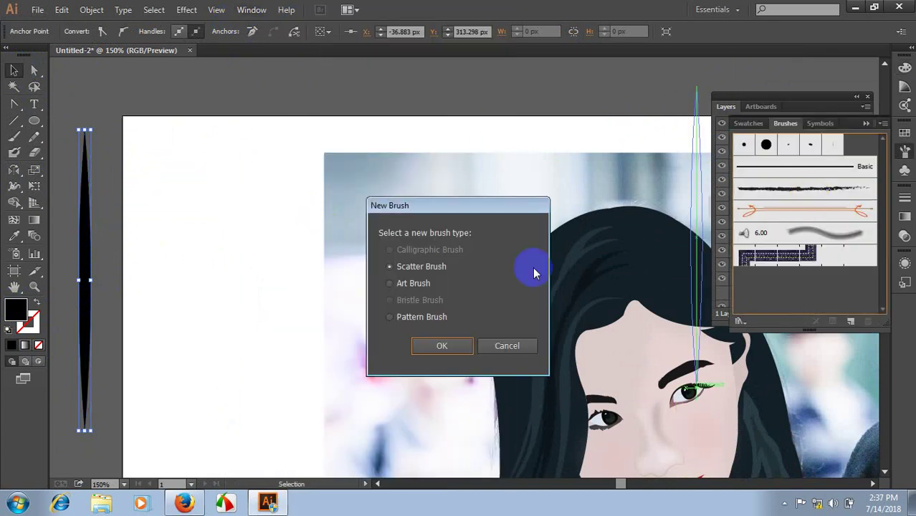
left_click(439, 345)
left_click(523, 293)
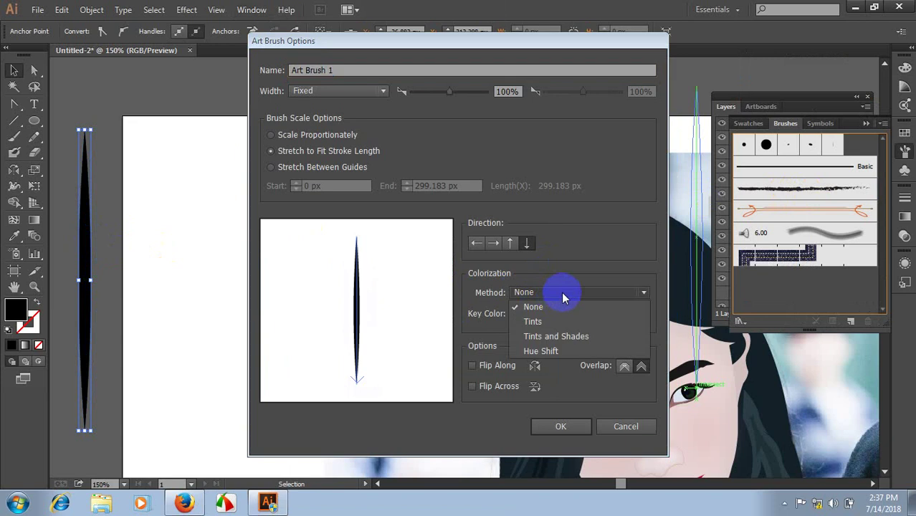
left_click(533, 321)
left_click(561, 425)
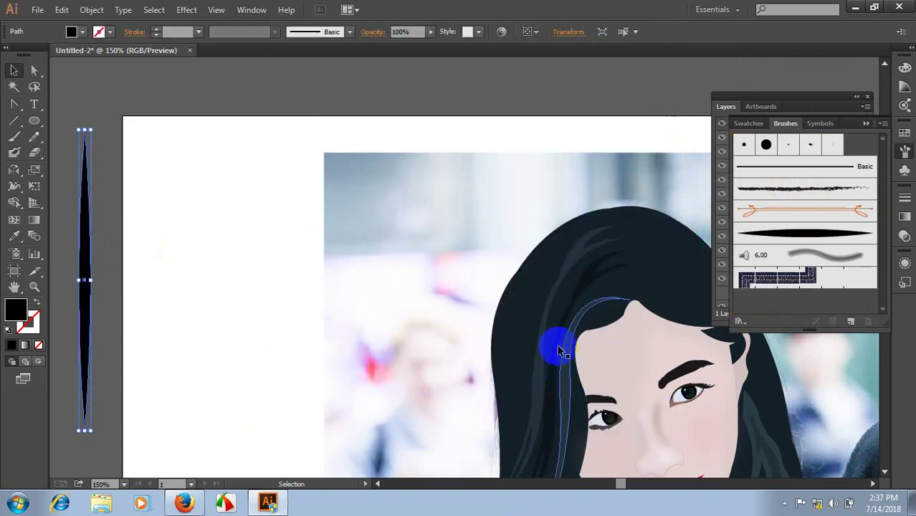
- Delete the original spindle shape beside the artboard
key("ctrl+minus")
key("ctrl+minus")
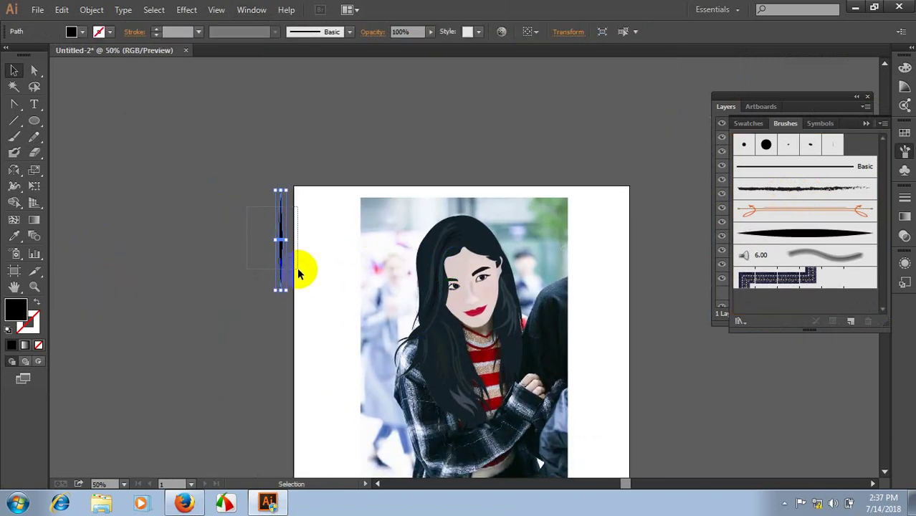
key("Delete")
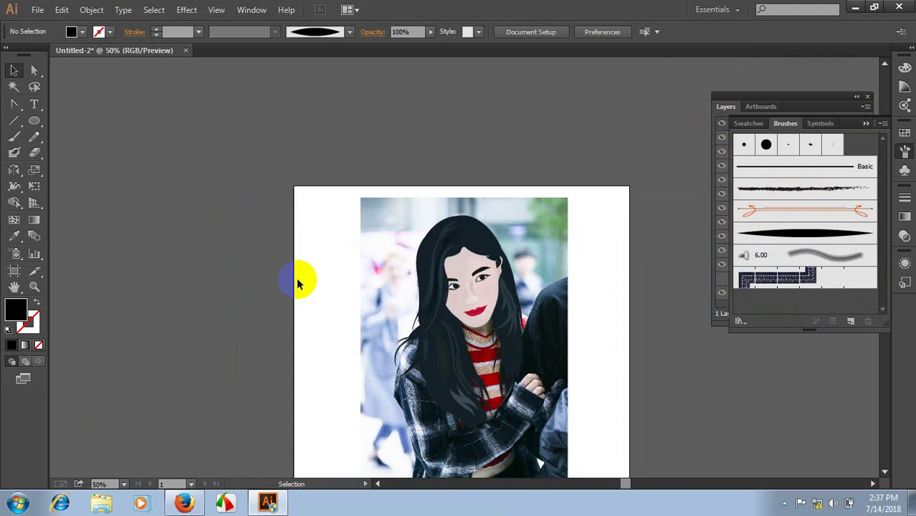
key("ctrl+1")
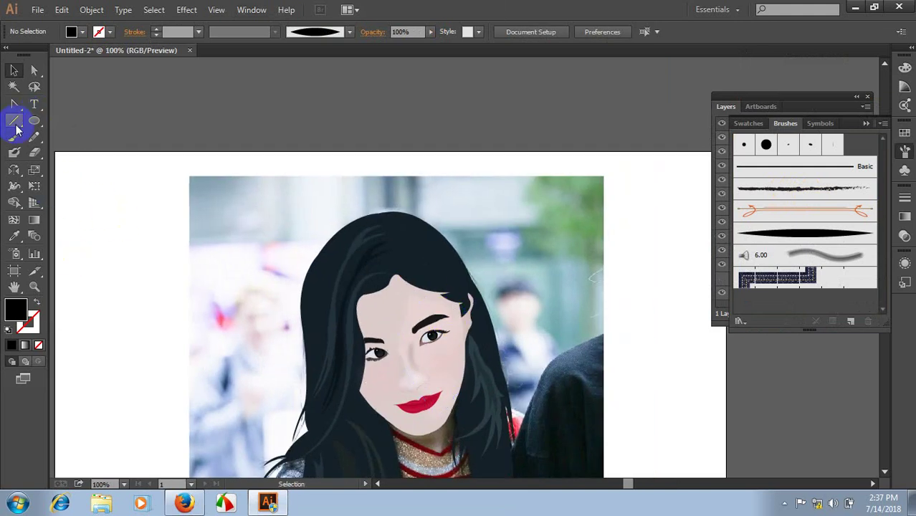
- Paint a strand down the left of the face and colour it with the eyedropped dark hair colour
left_click(14, 137)
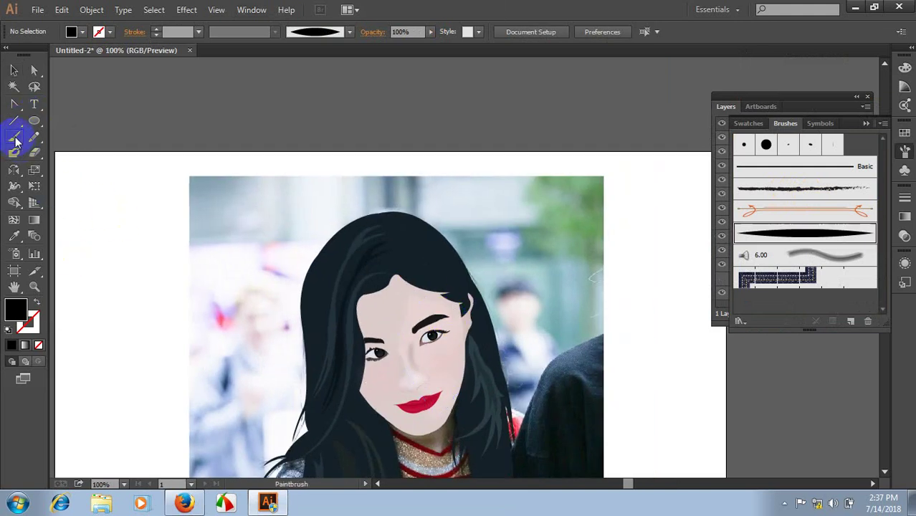
scroll(366, 290, "up", 1, "alt")
left_click_drag(391, 262, 326, 473)
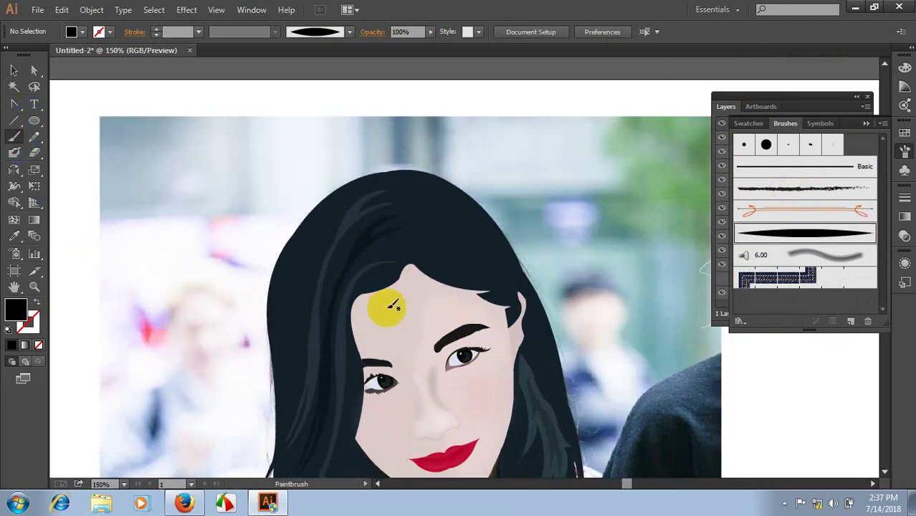
key("i")
left_click(350, 310)
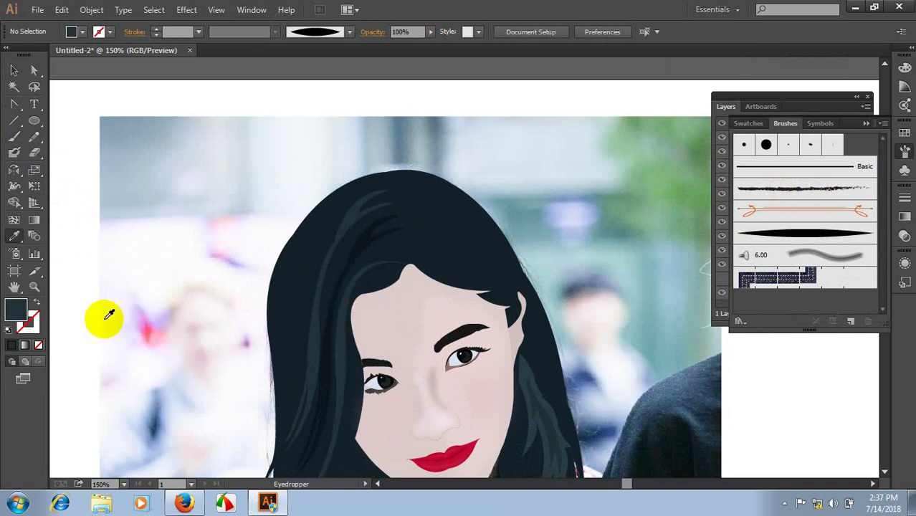
left_click(36, 302)
- Paint a strand across the top of the head with the tapered art brush
left_click(15, 138)
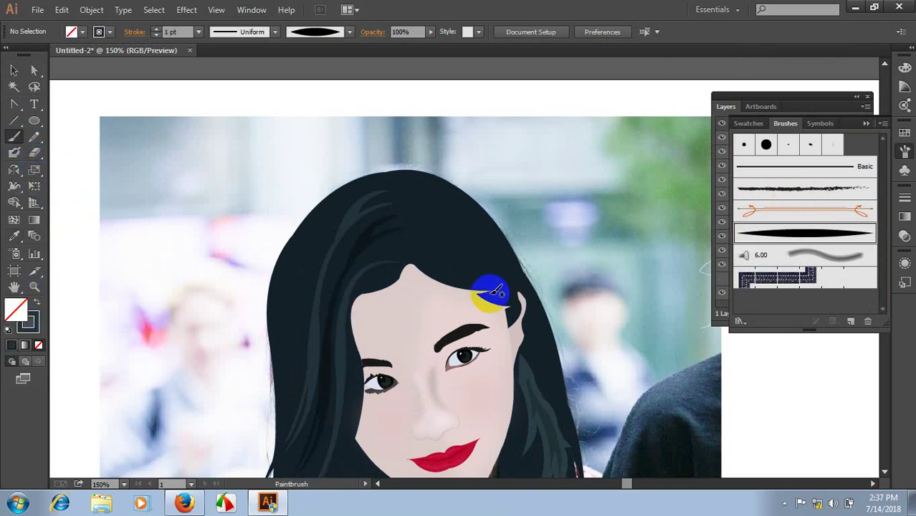
scroll(502, 265, "up", 1)
scroll(458, 248, "down", 2)
scroll(459, 247, "right", 2)
scroll(407, 252, "down", 2)
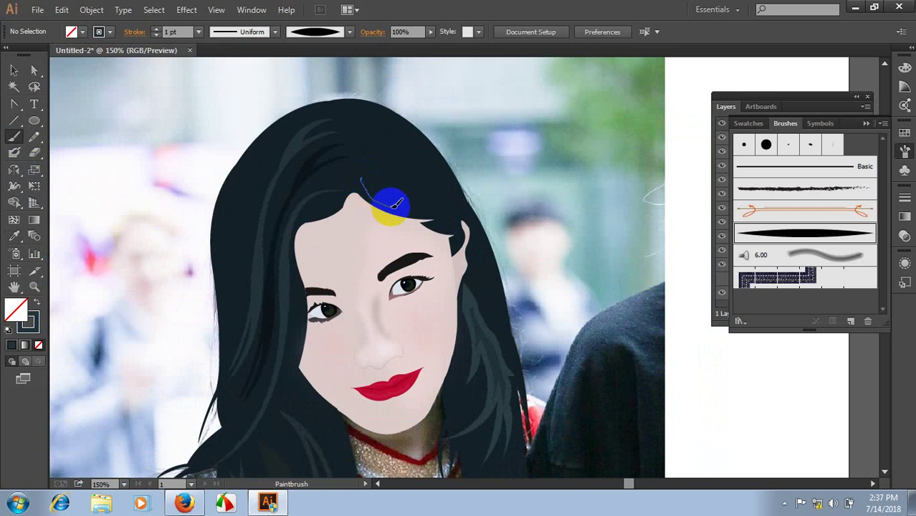
left_click_drag(415, 205, 435, 201)
scroll(523, 159, "up", 1)
scroll(524, 159, "right", 1)
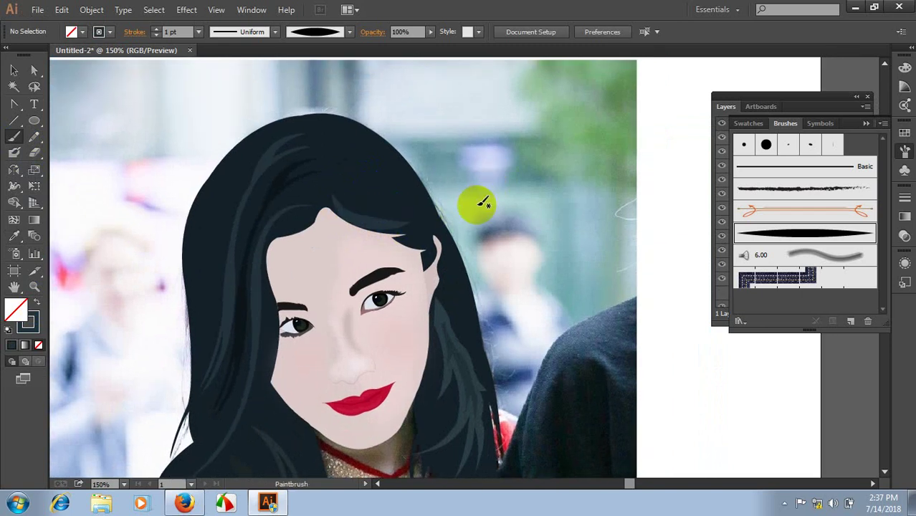
- Set the top-of-head strand to a 0.5 pt stroke, then deselect it
left_click(13, 72)
left_click(356, 214)
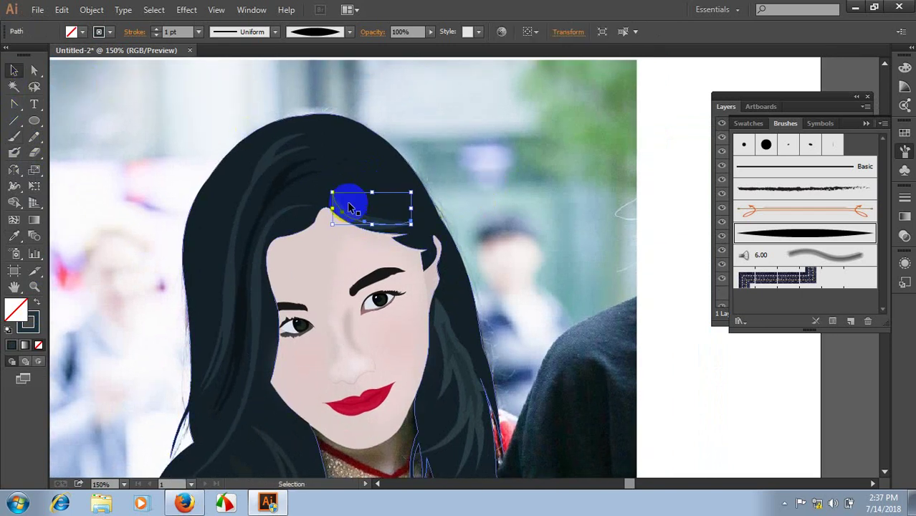
left_click(199, 31)
left_click(216, 61)
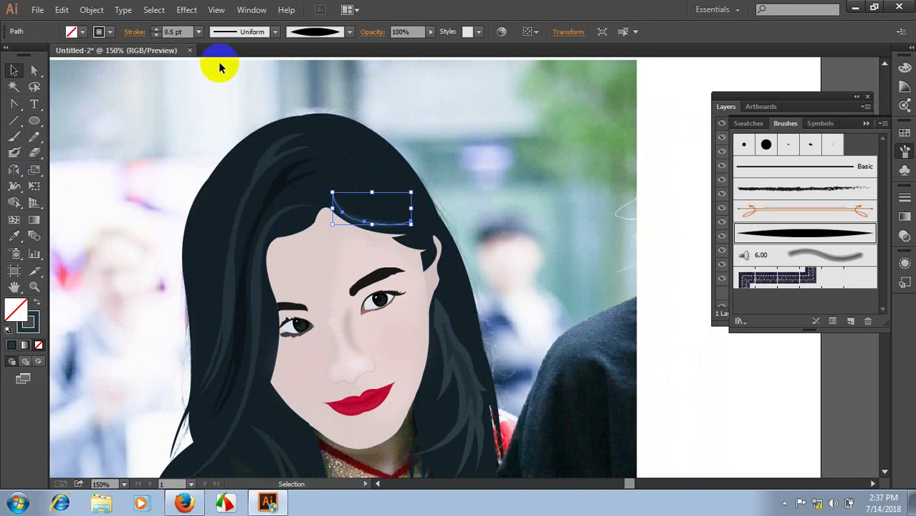
left_click(16, 136)
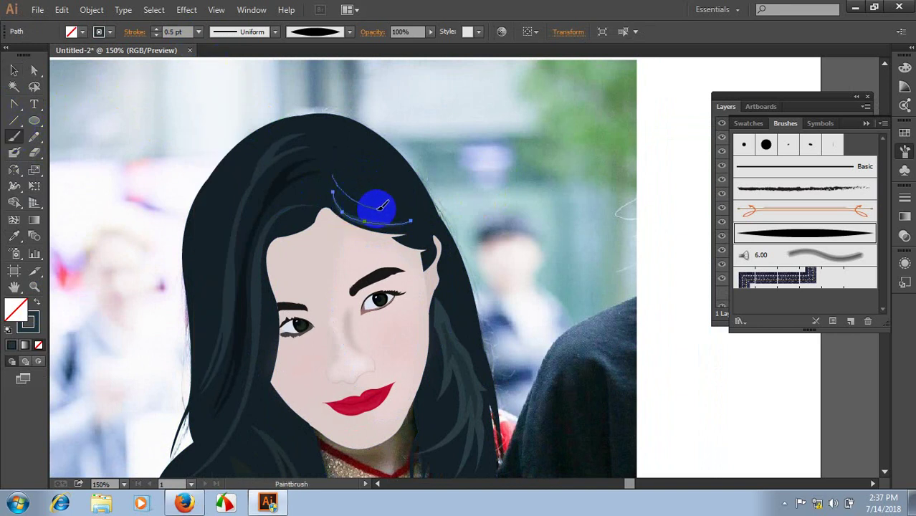
key("ctrl+shift+a")
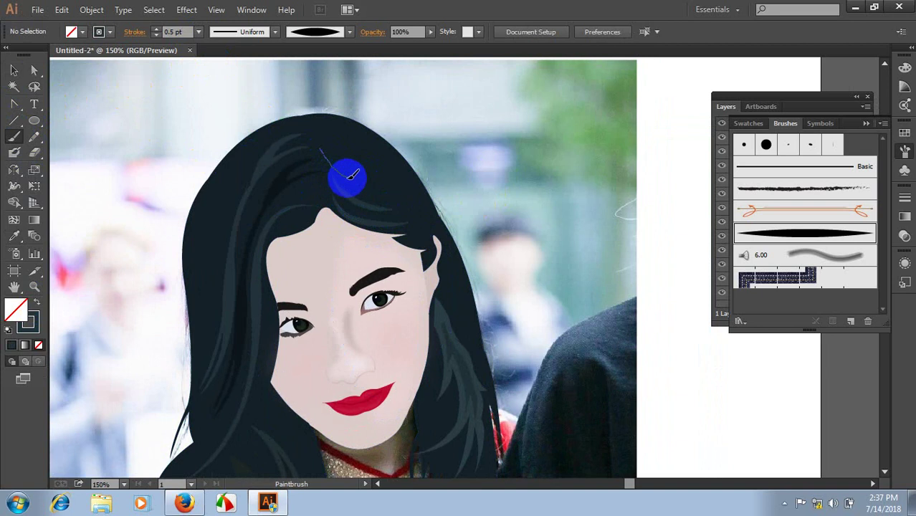
- Paint thin strands down the left side and over the lower left hair
scroll(422, 183, "down", 4)
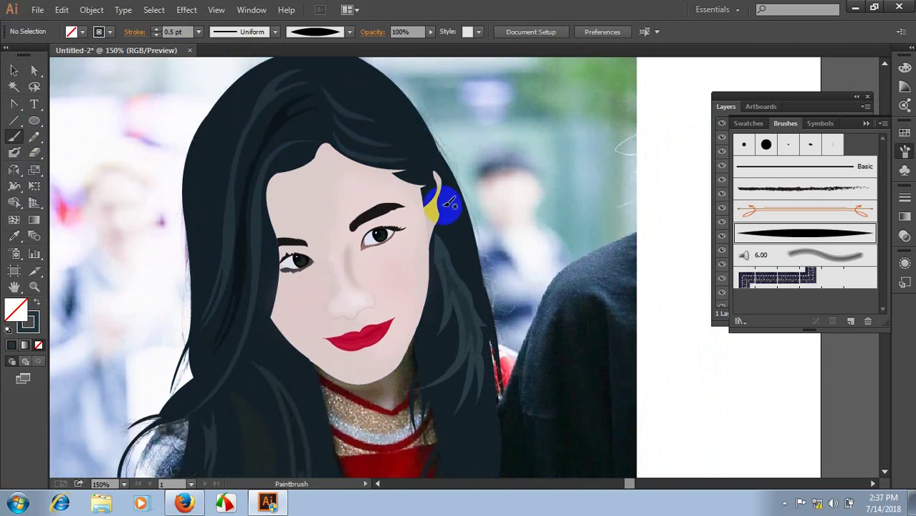
scroll(387, 200, "up", 3)
scroll(315, 168, "down", 2)
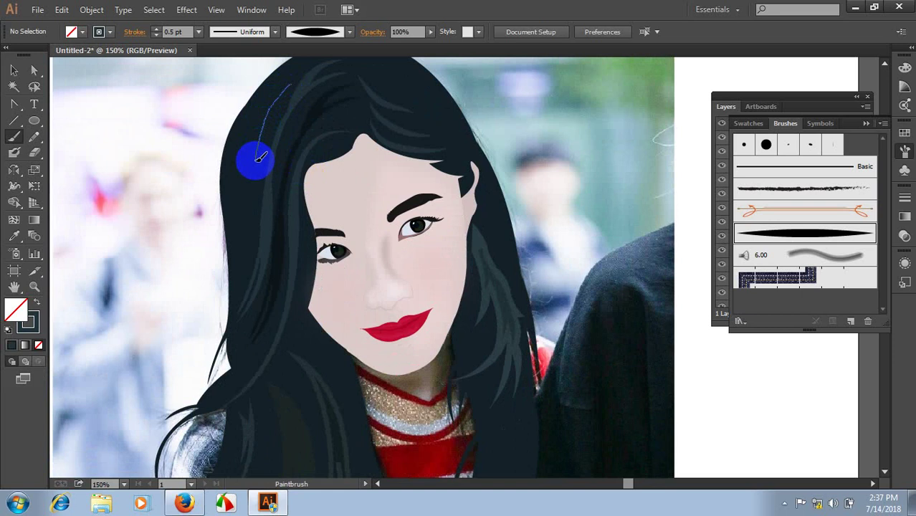
left_click_drag(257, 158, 238, 288)
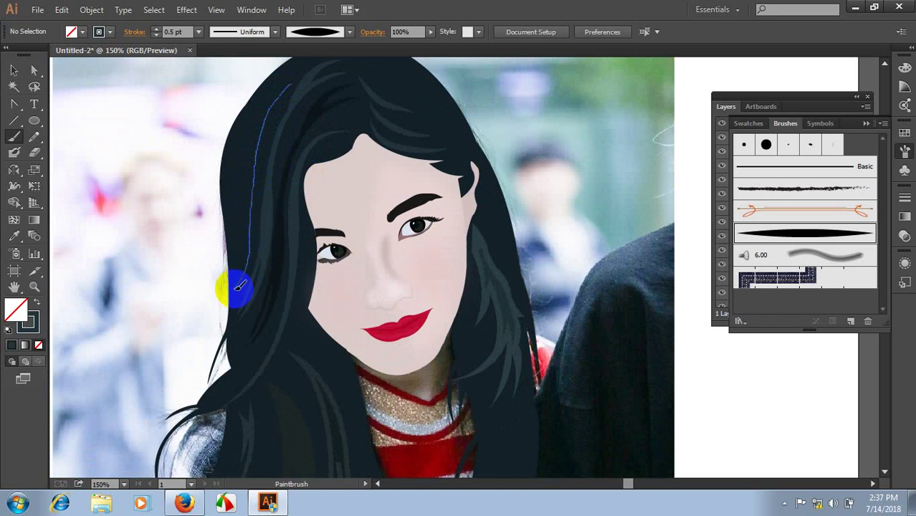
scroll(249, 226, "up", 2)
scroll(256, 214, "down", 3)
scroll(258, 208, "down", 3)
scroll(287, 200, "down", 3)
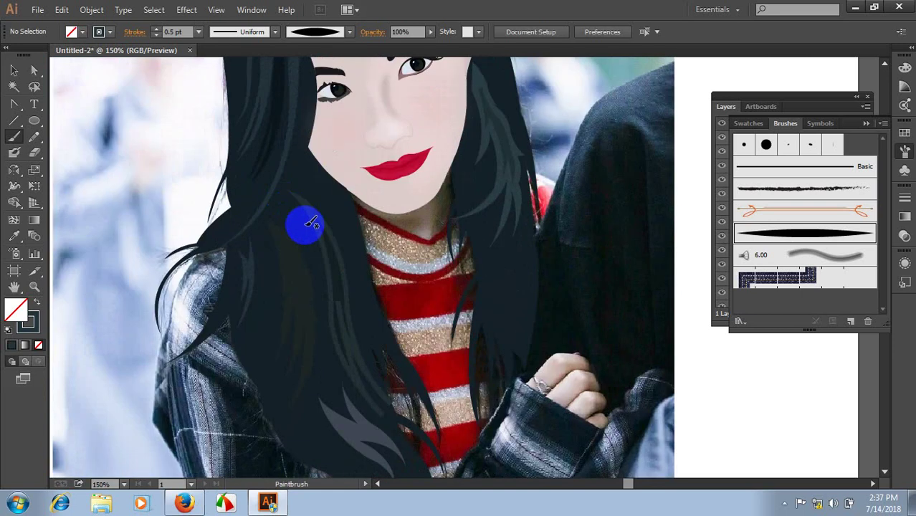
scroll(294, 201, "down", 2)
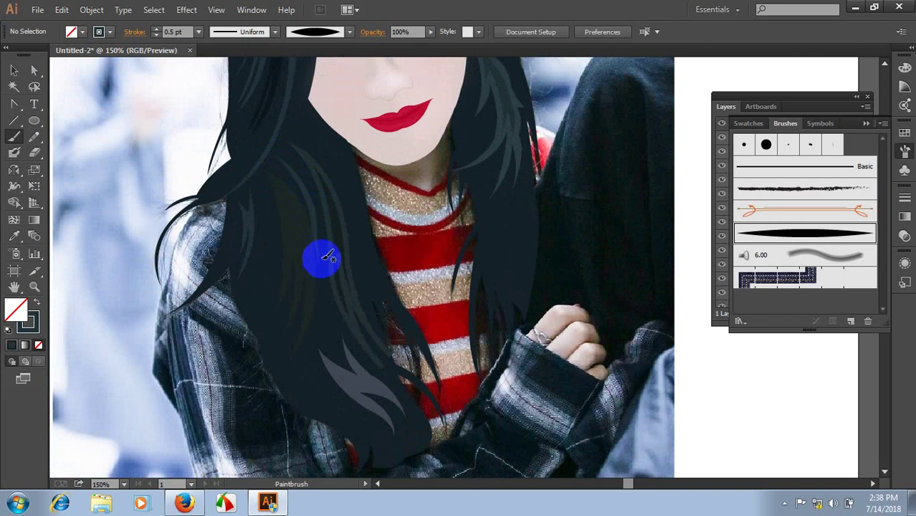
scroll(321, 258, "down", 3)
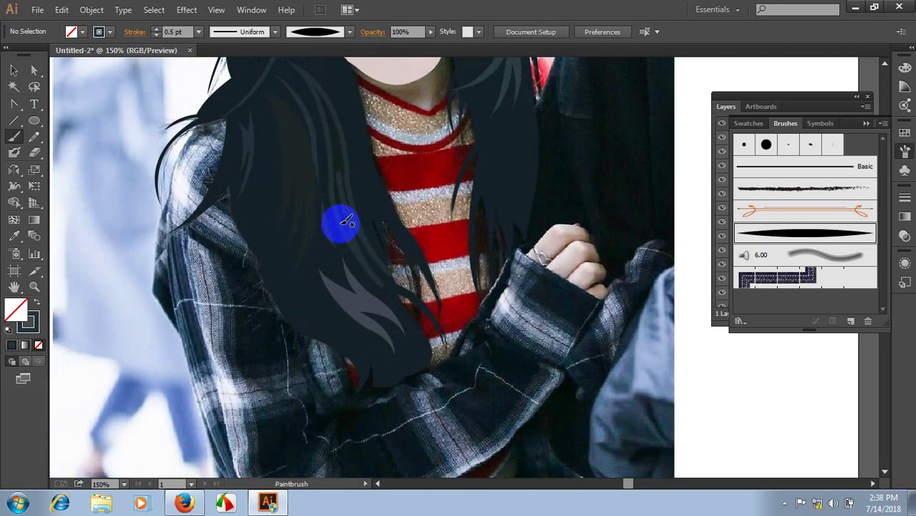
scroll(317, 235, "up", 3)
left_click_drag(299, 131, 318, 142)
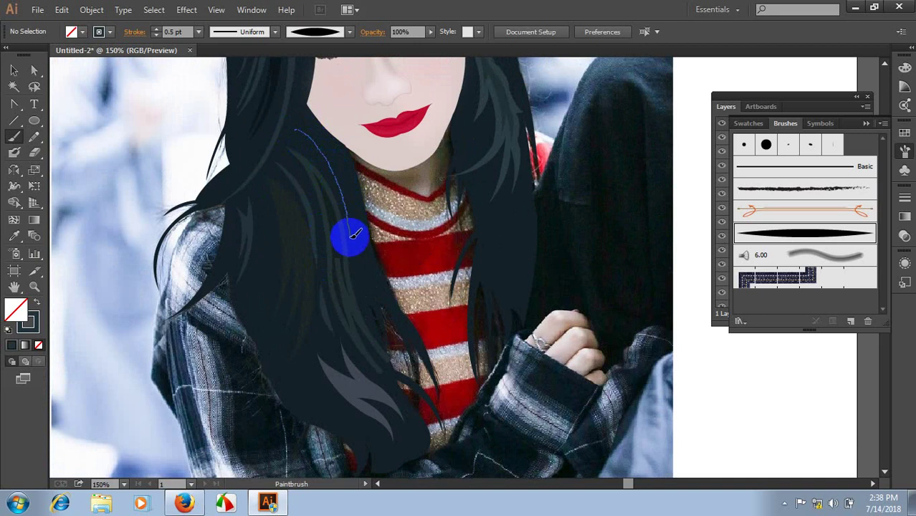
left_click_drag(352, 237, 366, 283)
- Paint strands near the ends of the lower hair, then pan back up to the face
scroll(362, 215, "down", 2)
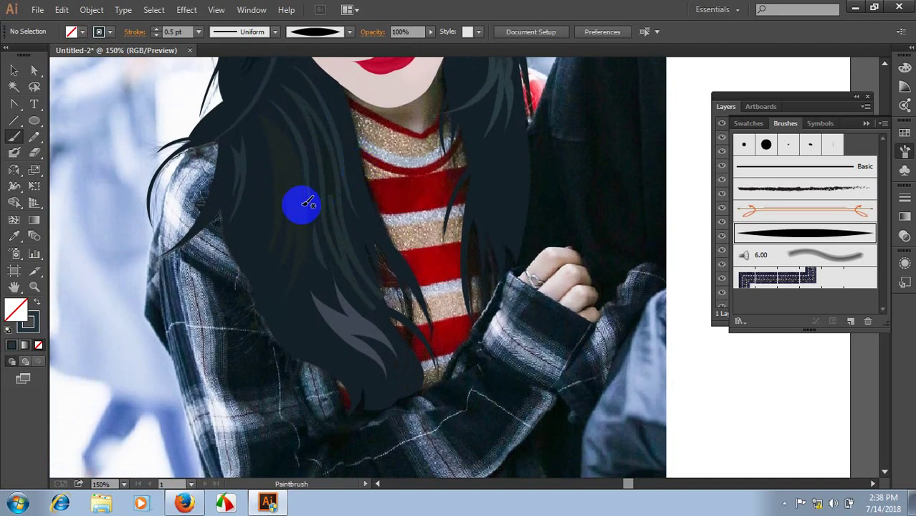
scroll(302, 205, "down", 2)
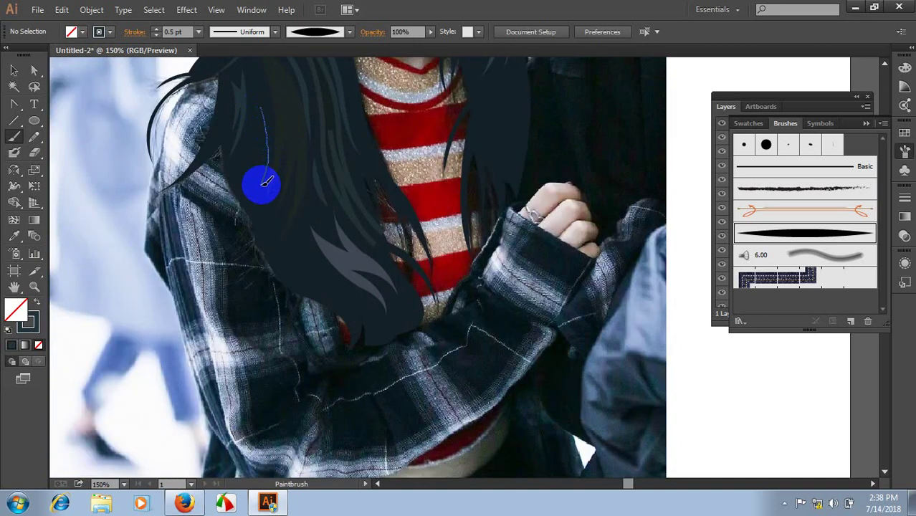
scroll(288, 206, "down", 2)
left_click_drag(304, 152, 308, 175)
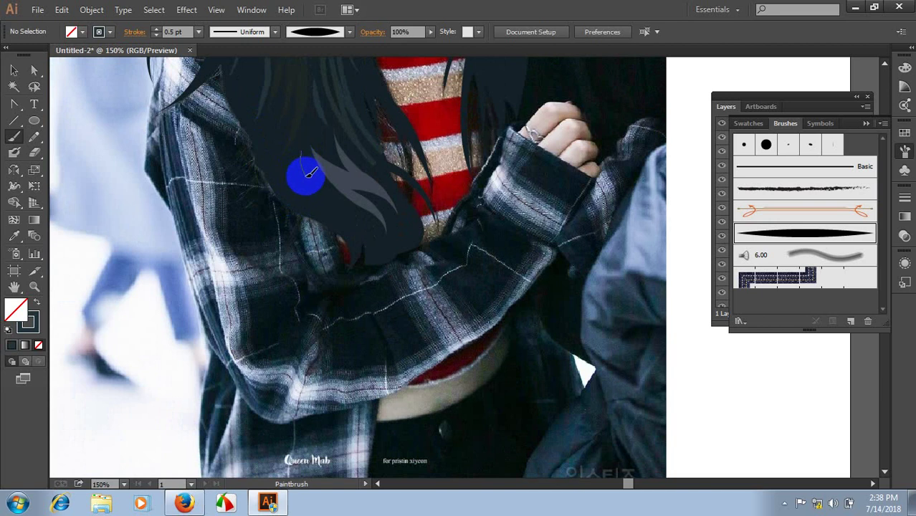
left_click_drag(356, 213, 364, 245)
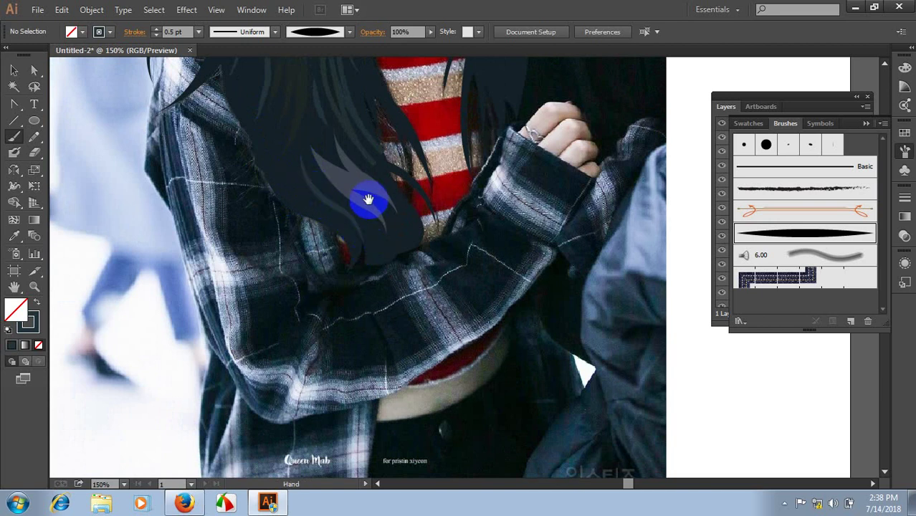
left_click_drag(368, 199, 325, 308)
mouse_move(365, 155)
left_mouse_down()
mouse_move(351, 215)
mouse_move(306, 215)
left_mouse_up()
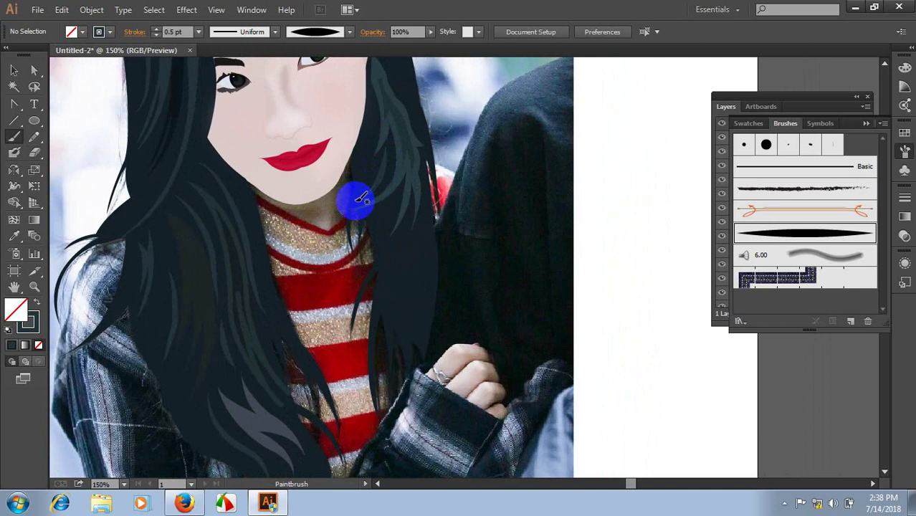
- Paint a strand on the right-hand hair lock
scroll(358, 199, "down", 2)
scroll(382, 195, "down", 1)
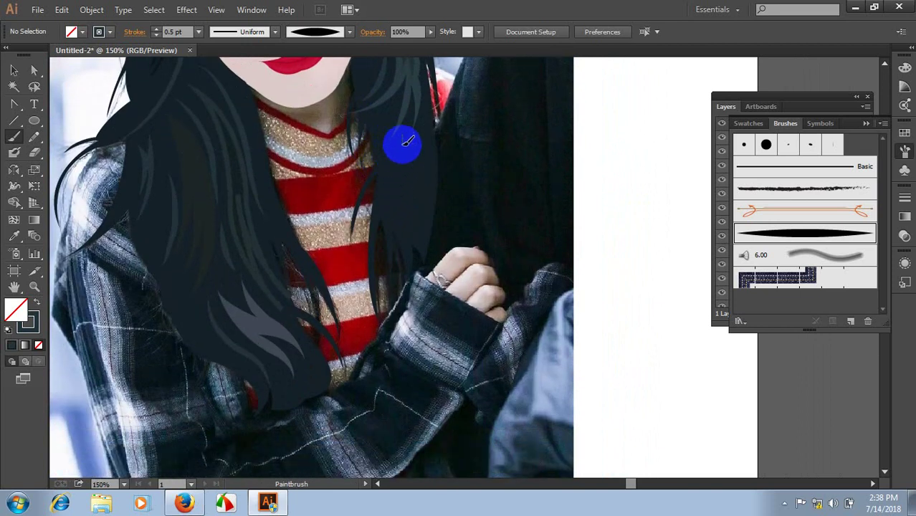
scroll(403, 174, "down", 2)
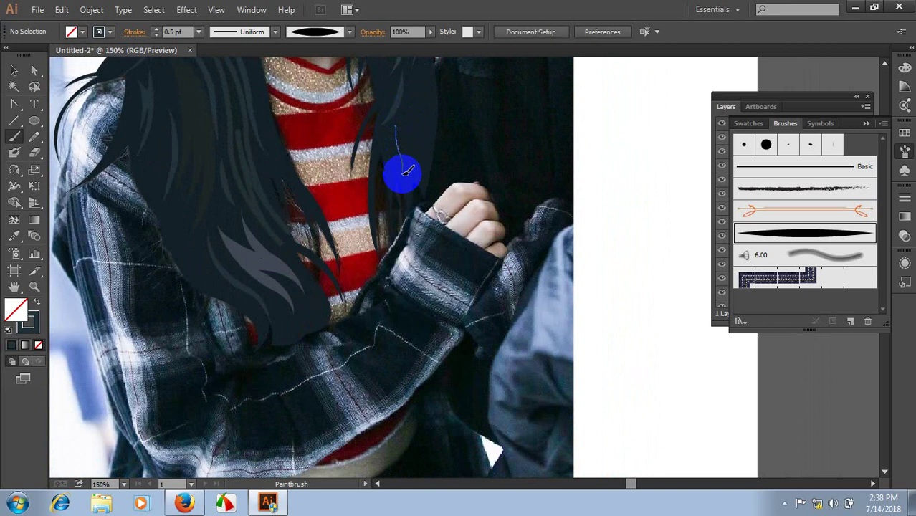
left_click_drag(401, 123, 415, 138)
scroll(423, 156, "up", 2)
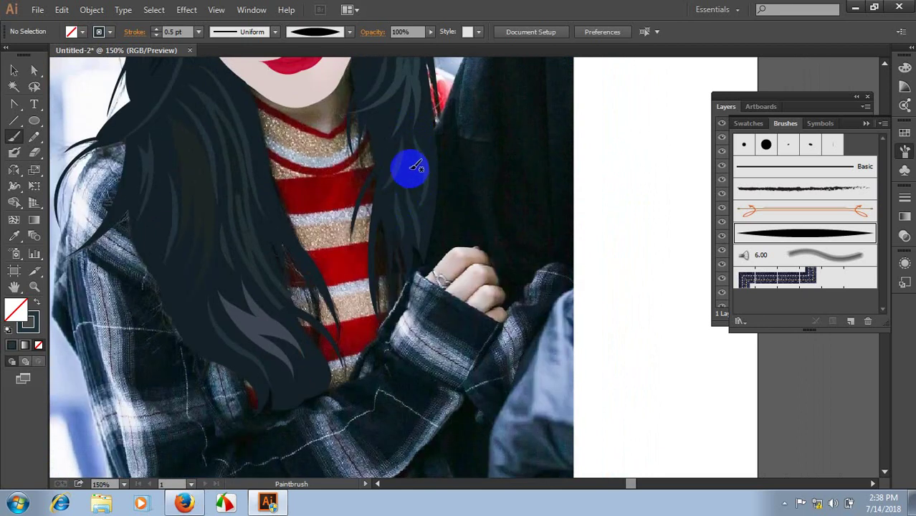
scroll(416, 170, "up", 5)
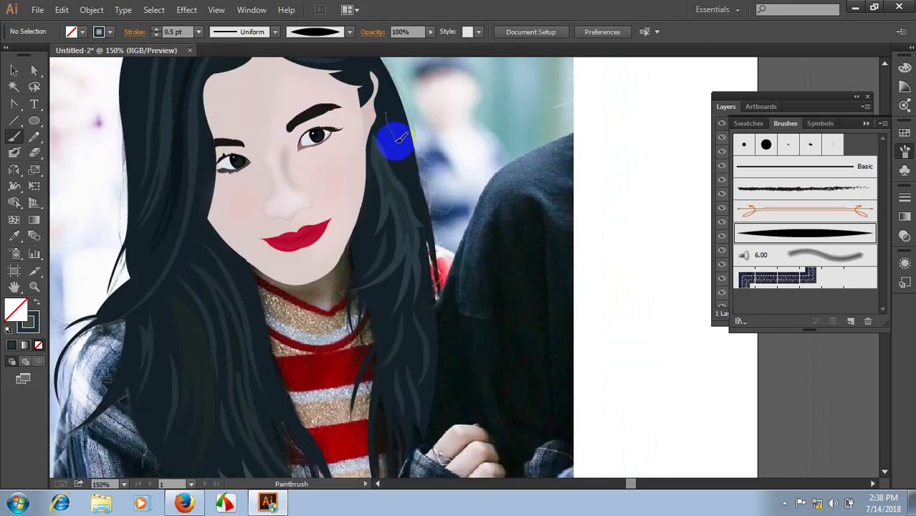
scroll(405, 179, "up", 2)
scroll(395, 165, "up", 1)
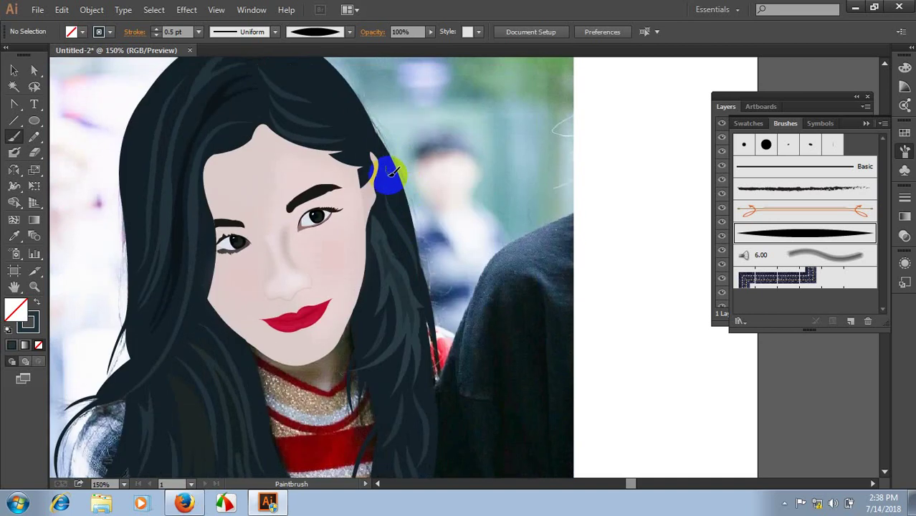
scroll(416, 243, "up", 3)
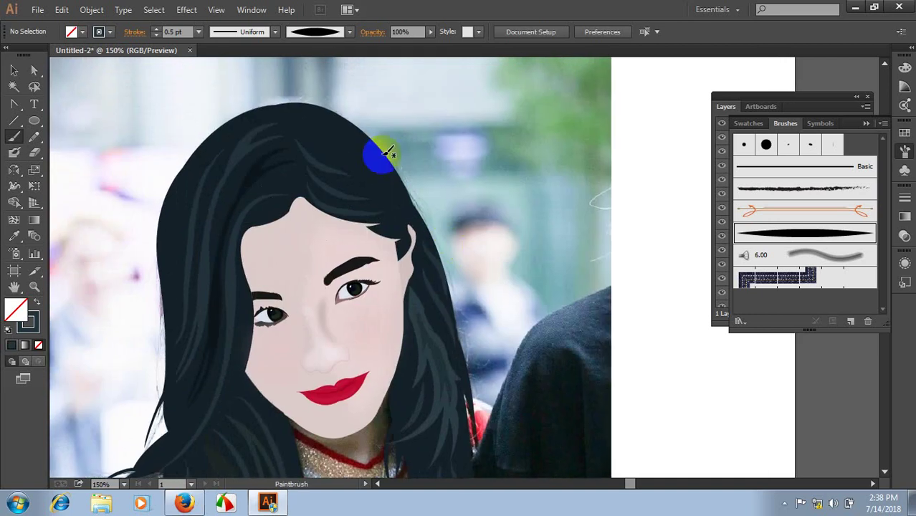
- Open the Heirloom symbol library and move its panel aside
left_click(251, 10)
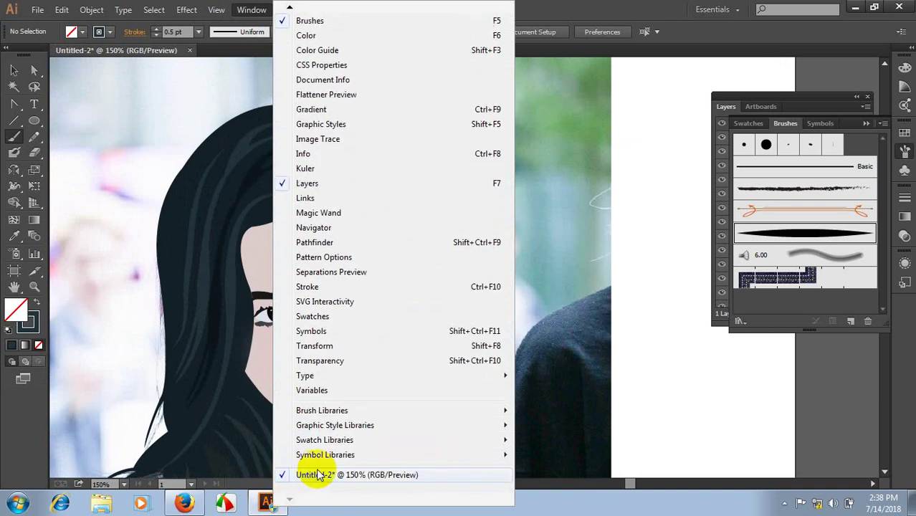
mouse_move(326, 454)
left_click(557, 195)
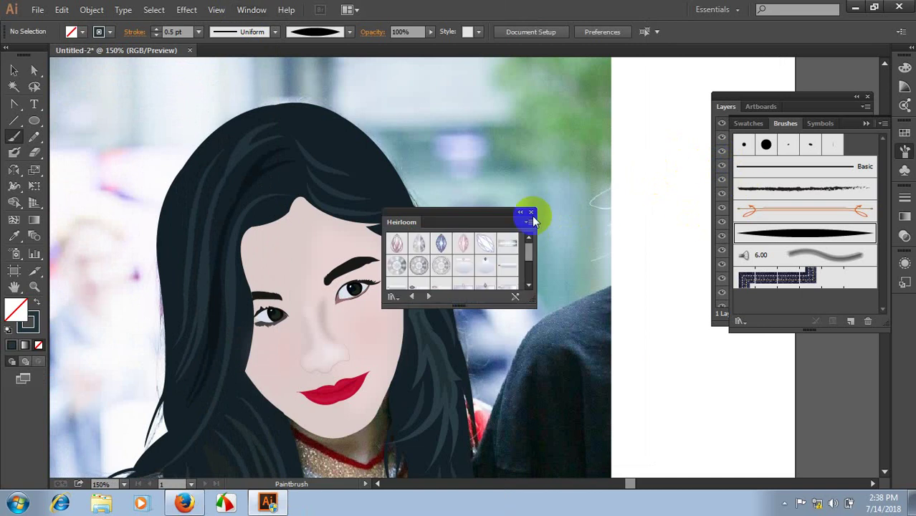
left_click_drag(468, 220, 487, 208)
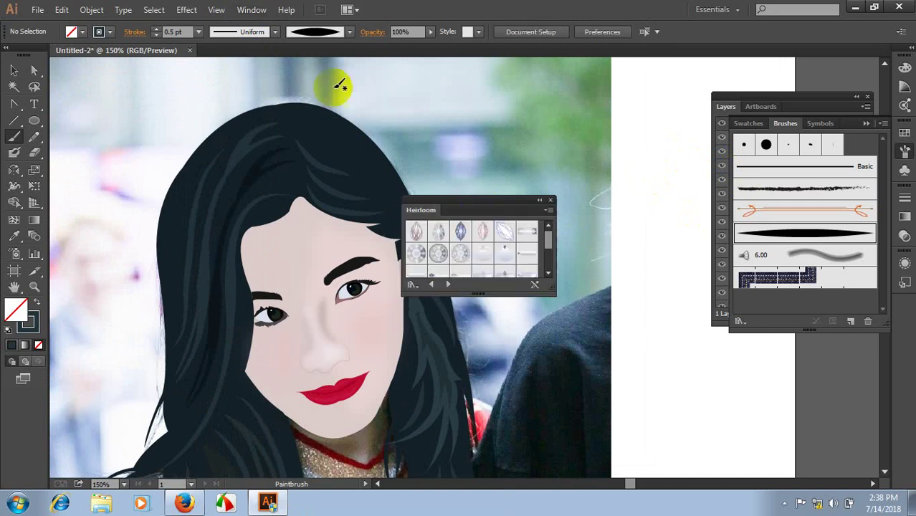
- Open the Hair and Fur library, enlarge it, and place a Brown Hair 4 instance on the canvas
left_click(252, 9)
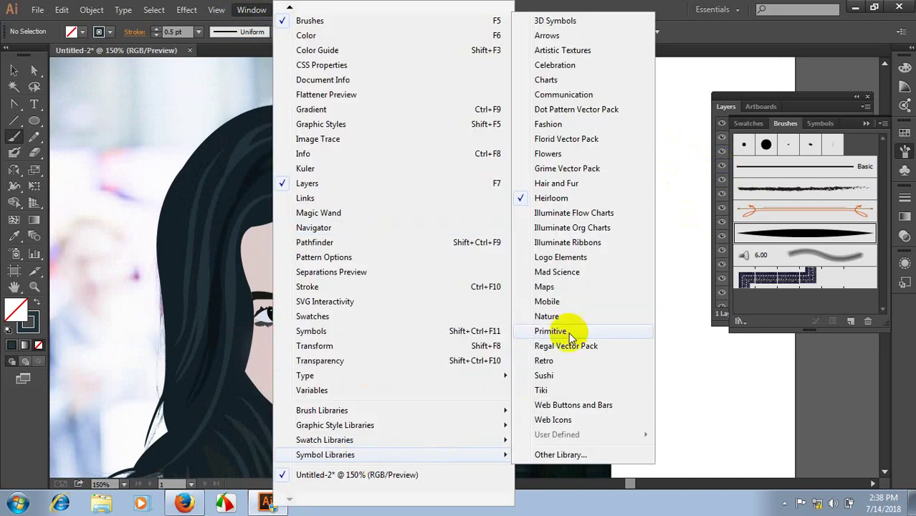
mouse_move(325, 454)
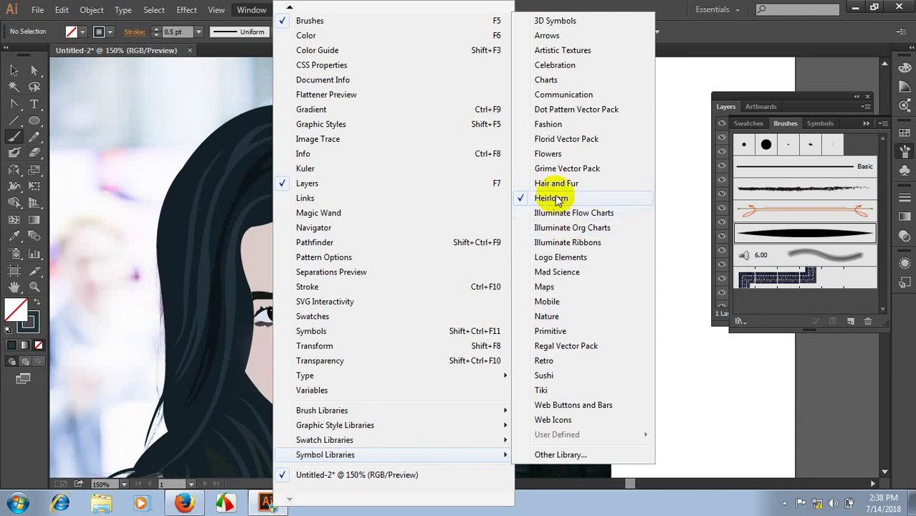
left_click(556, 184)
left_click_drag(493, 206, 609, 139)
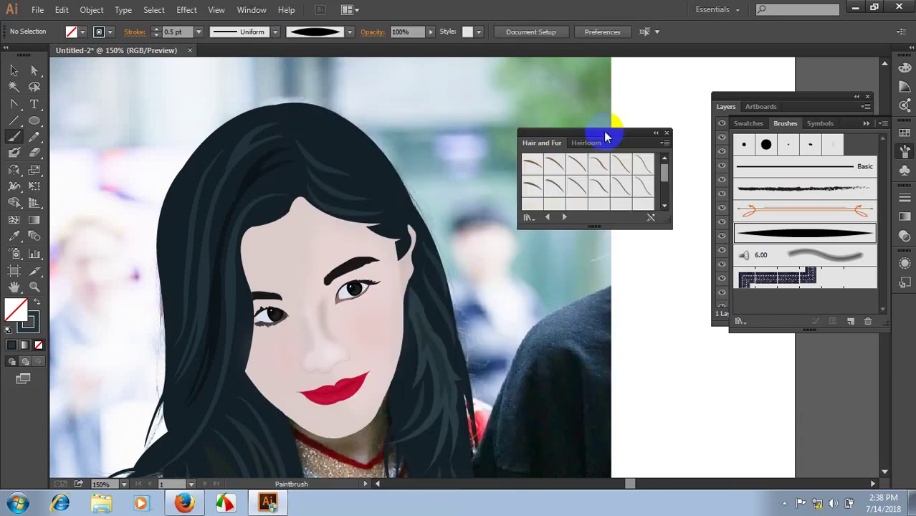
left_click_drag(588, 227, 589, 397)
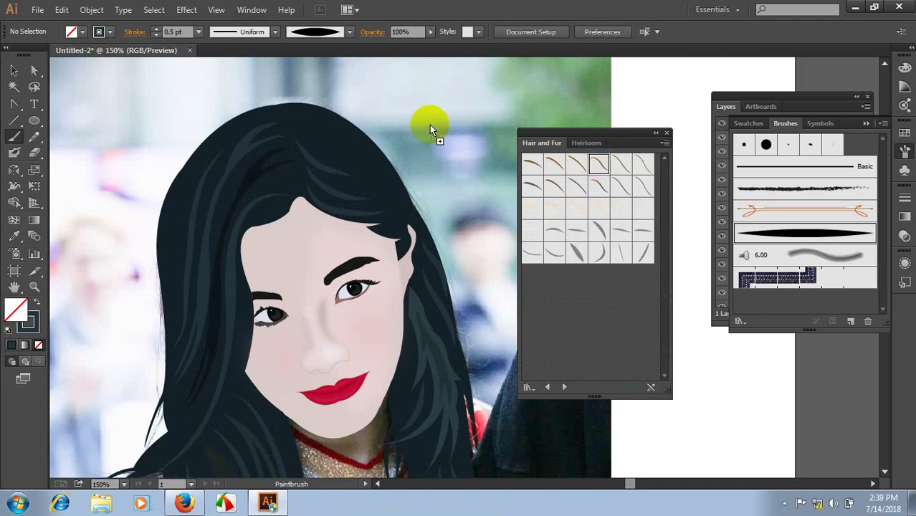
left_click_drag(430, 129, 430, 128)
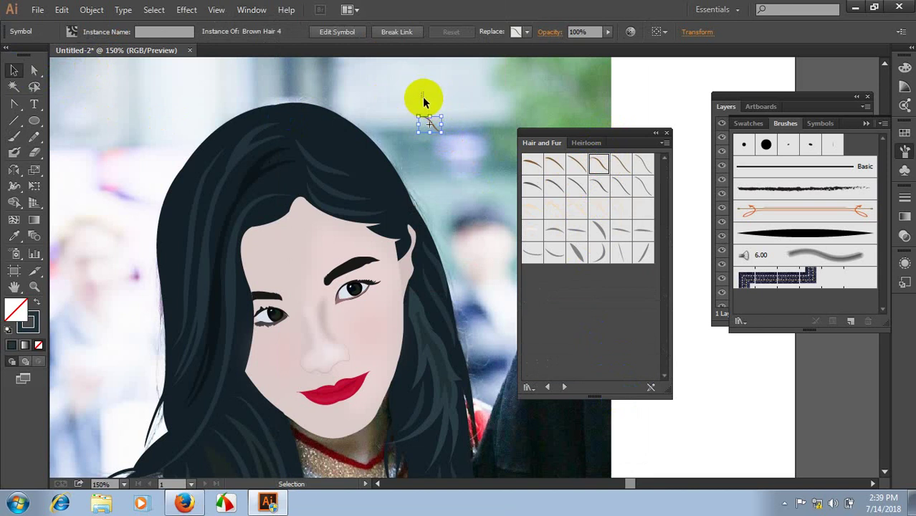
left_click_drag(423, 94, 463, 155)
- Delete the stray Brown Hair 4 instance and paint another brush stroke near the head
key("Delete")
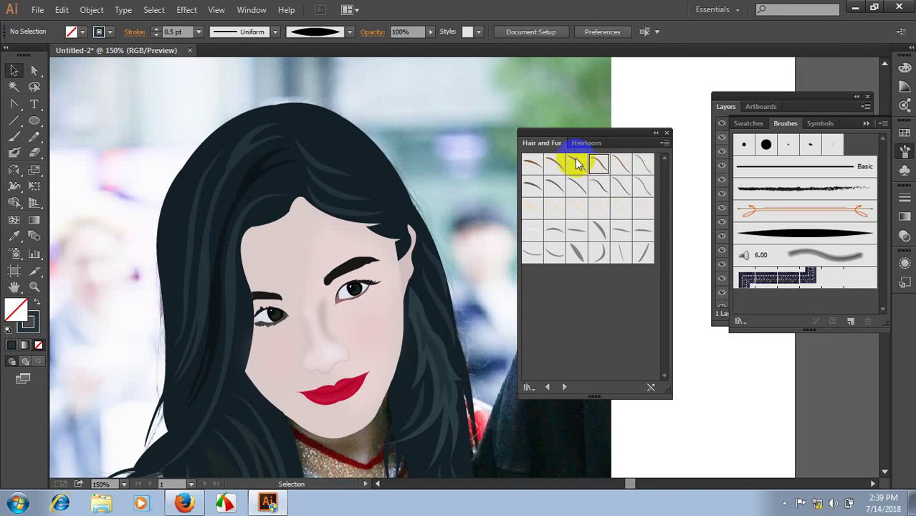
left_click(16, 139)
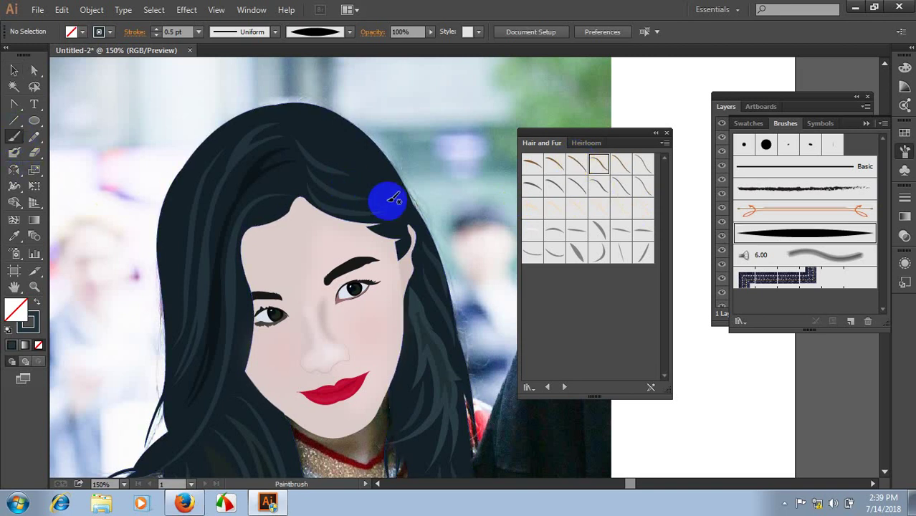
scroll(387, 201, "down", 2)
left_click_drag(429, 116, 396, 213)
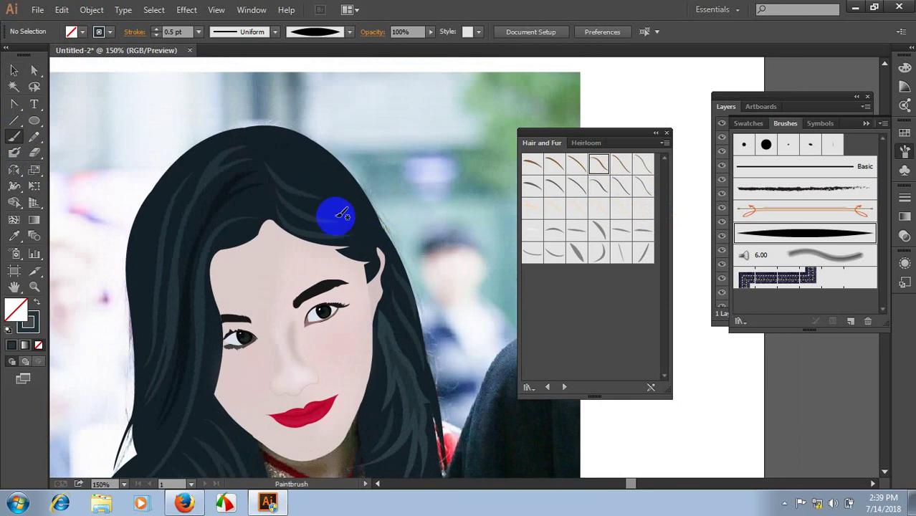
scroll(358, 194, "down", 3)
scroll(358, 194, "down", 2)
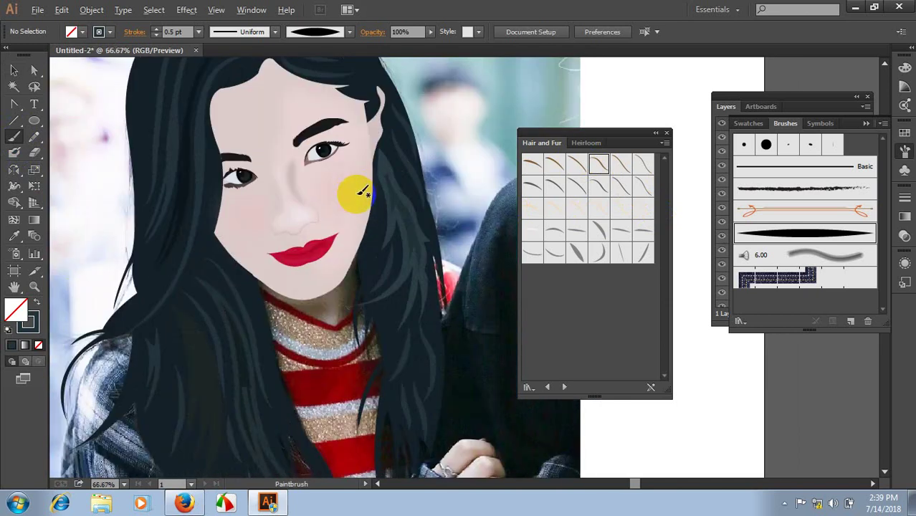
scroll(355, 208, "down", 4)
- Zoom and pan over the portrait to inspect it down to the face and chest
left_click(12, 71)
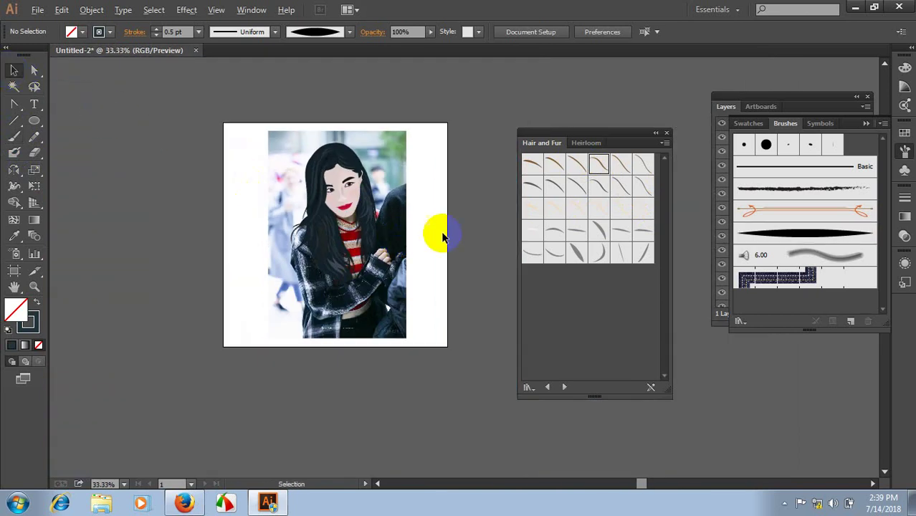
scroll(442, 236, "up", 2)
scroll(470, 251, "up", 1)
scroll(338, 301, "up", 1)
scroll(294, 327, "up", 1)
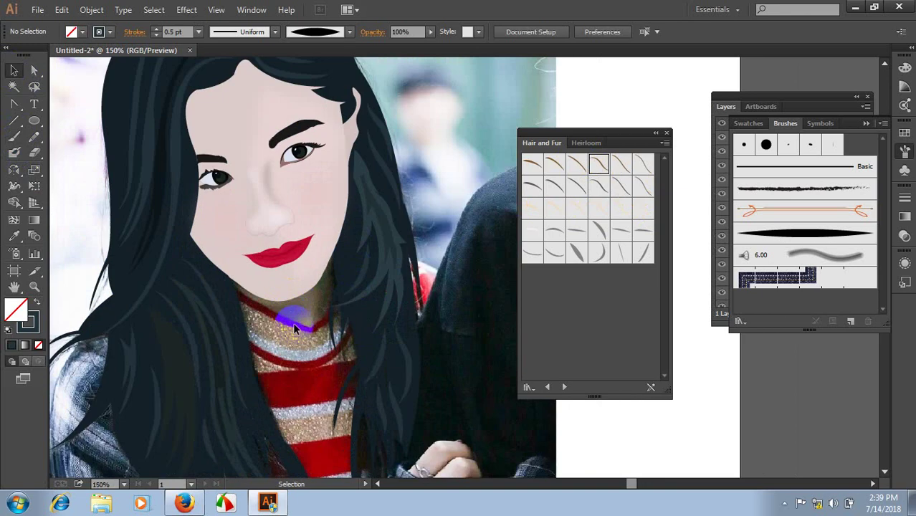
scroll(297, 322, "down", 3)
scroll(304, 322, "down", 1)
scroll(308, 329, "down", 1)
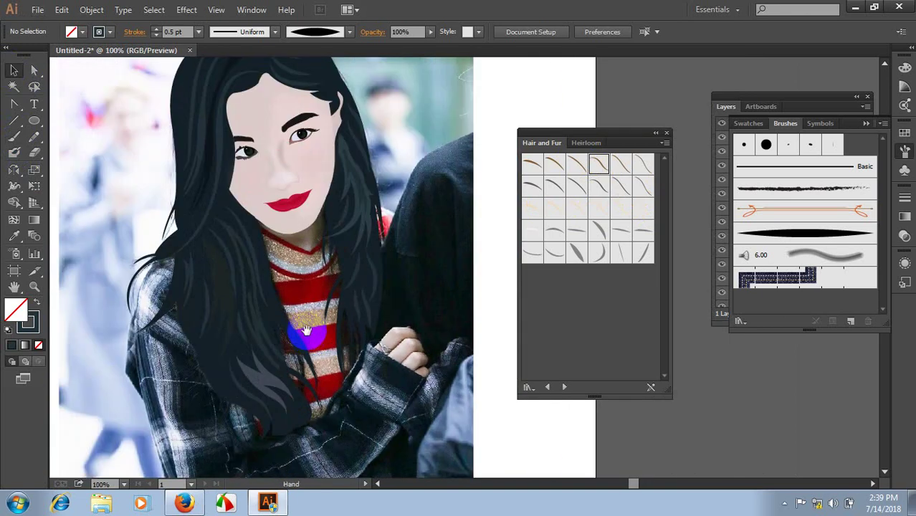
left_click_drag(305, 329, 285, 279)
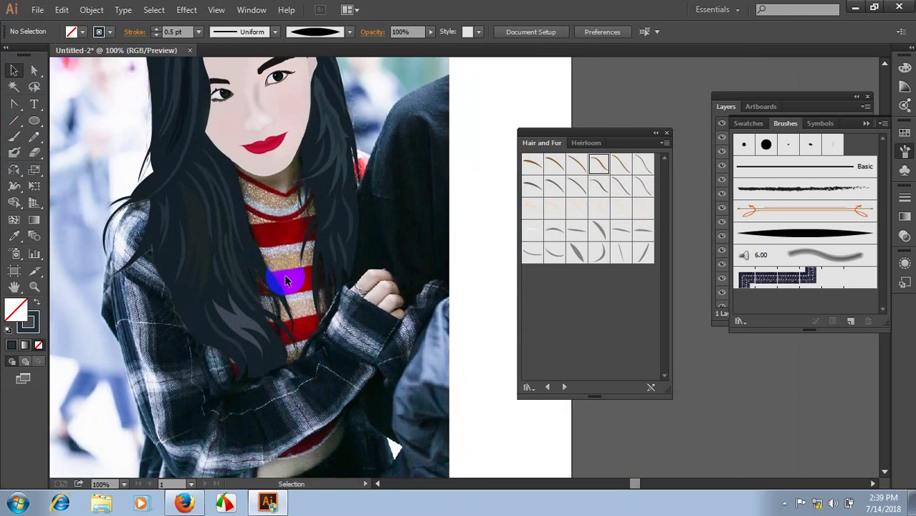
scroll(286, 273, "up", 3)
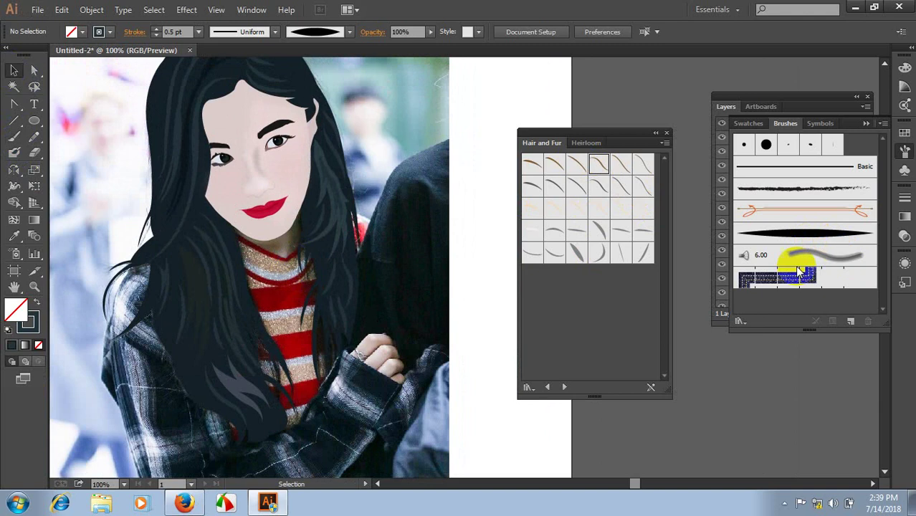
scroll(337, 241, "down", 1)
scroll(337, 241, "up", 2)
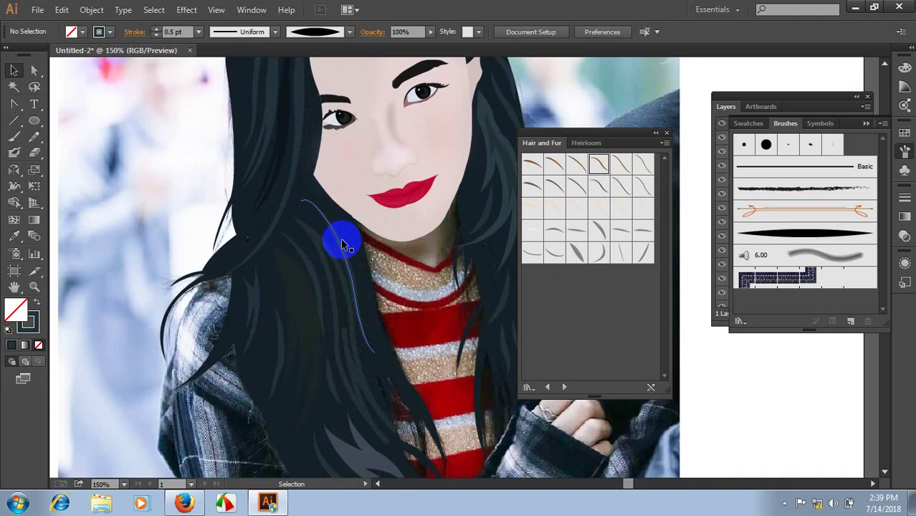
scroll(401, 283, "down", 1)
scroll(378, 266, "down", 1)
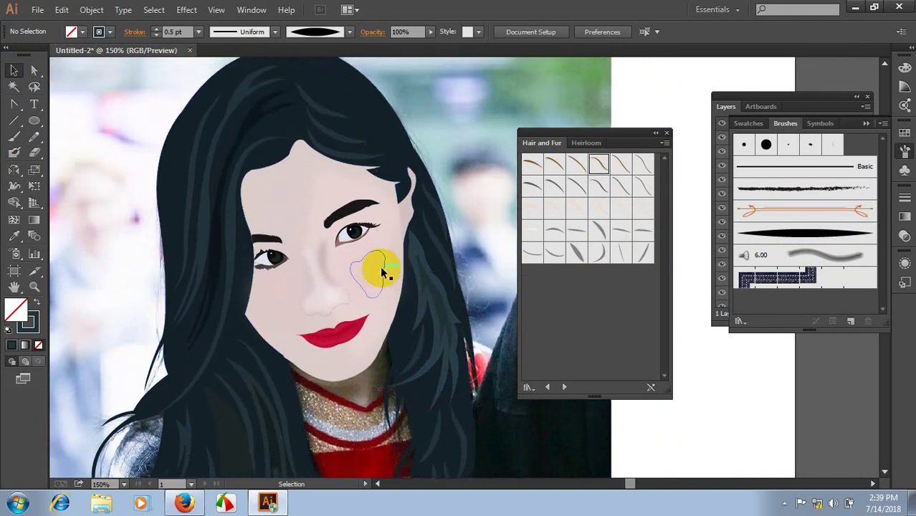
scroll(379, 266, "down", 1)
scroll(380, 266, "down", 1)
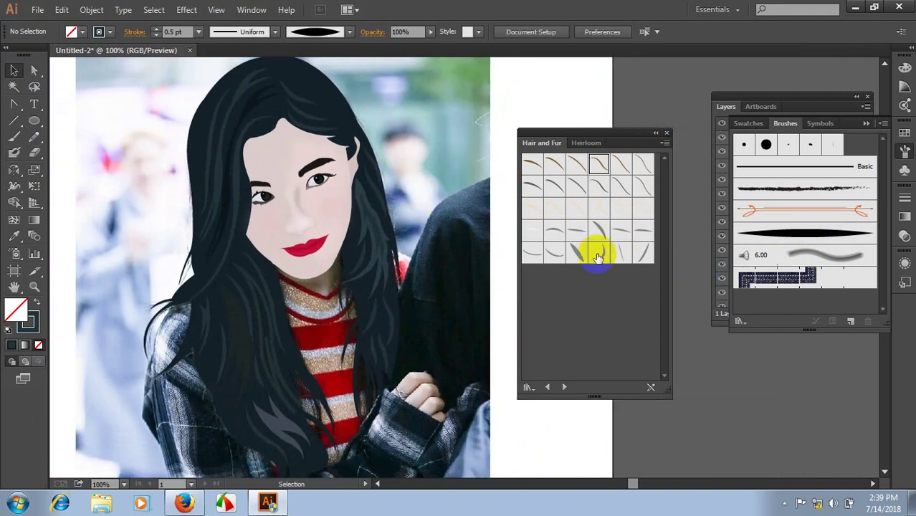
scroll(454, 287, "down", 1)
scroll(364, 276, "up", 4)
left_click_drag(364, 276, 337, 333)
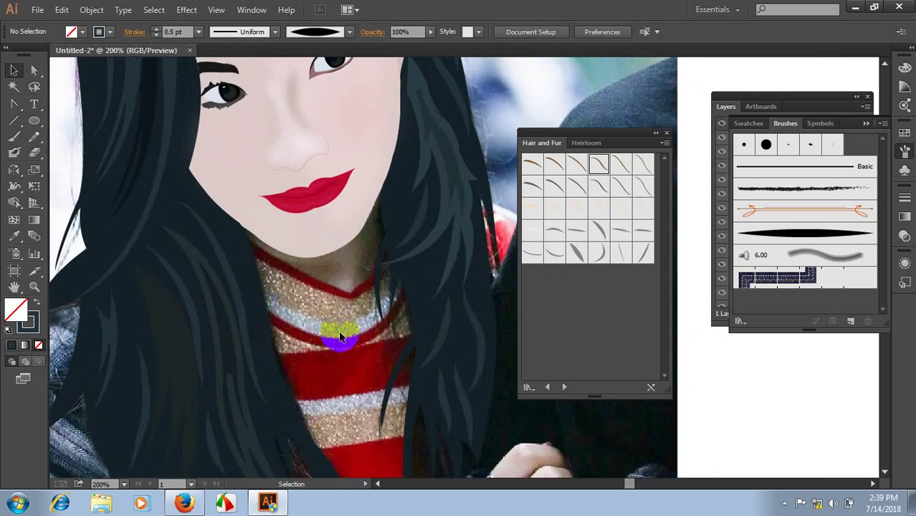
- Draw a freehand neck shape with the Pencil from below the chin up under the lips
left_click(34, 137)
left_click_drag(256, 256, 233, 224)
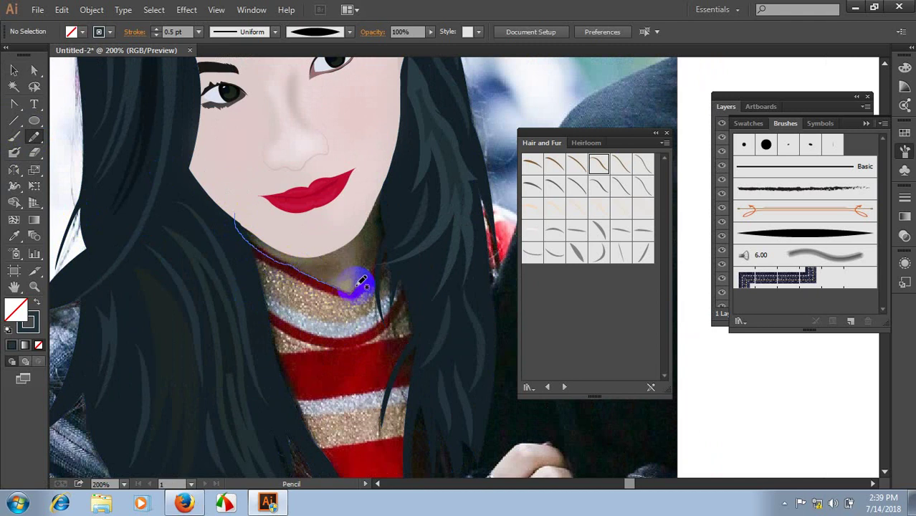
mouse_move(362, 281)
left_mouse_down()
mouse_move(265, 204)
mouse_move(292, 185)
left_mouse_up()
scroll(296, 189, "up", 3)
- Fill the neck shape with the sampled skin colour, then darken it to C4B3B3
key("i")
scroll(225, 148, "up", 1)
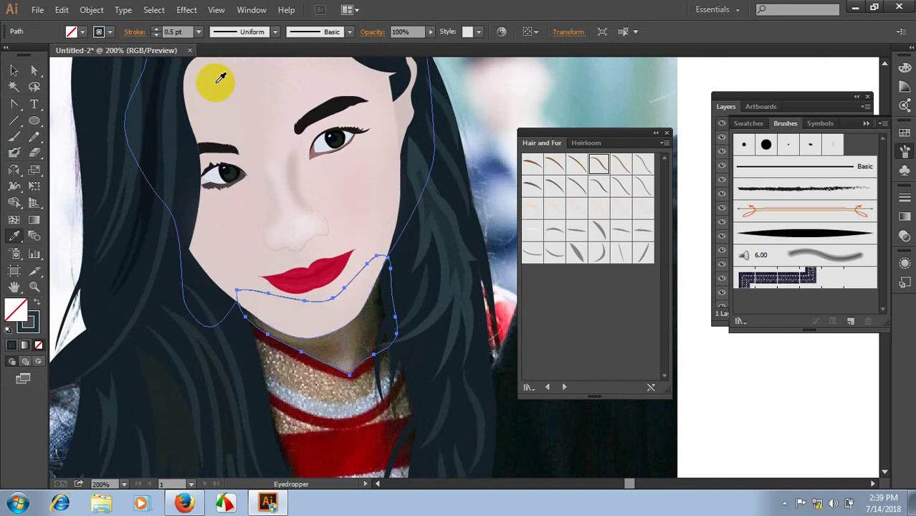
left_click(245, 160)
scroll(231, 236, "down", 2)
double_click(18, 310)
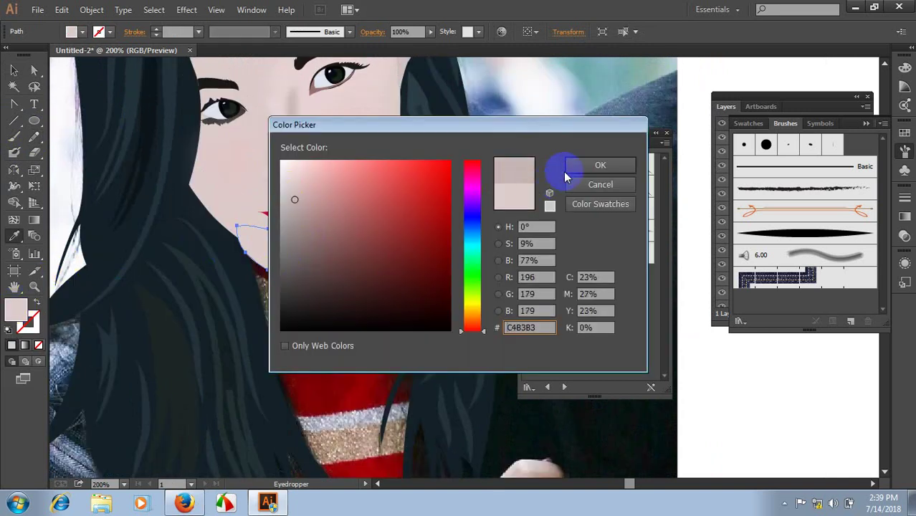
left_click(596, 166)
scroll(559, 200, "down", 2)
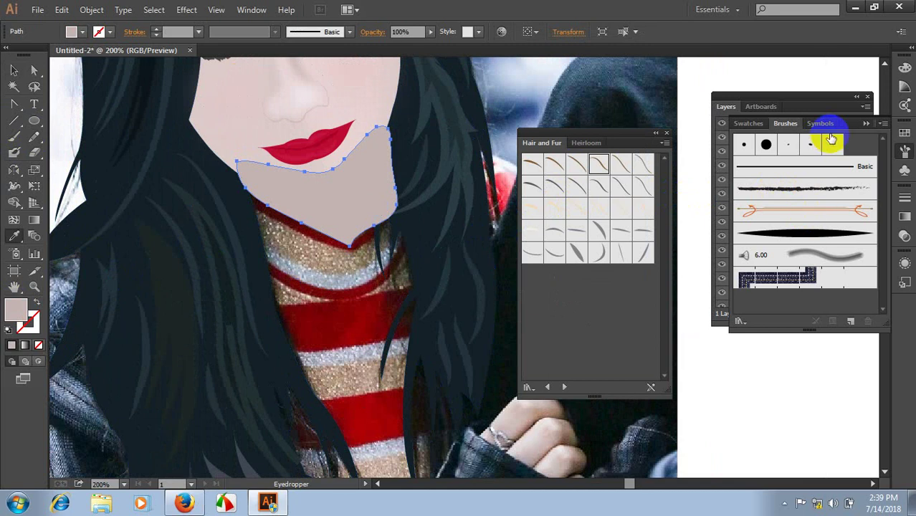
- Move the neck shadow path in the Layers panel down below the shirt group
left_click(726, 106)
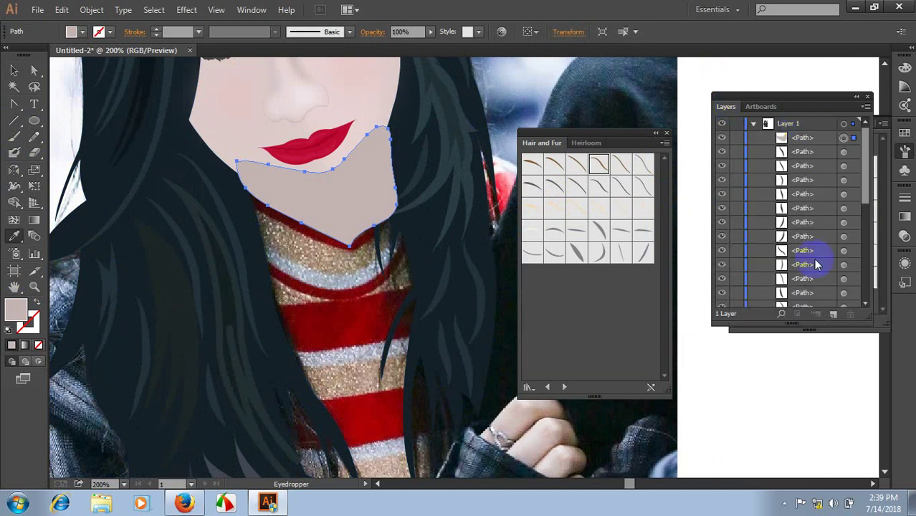
left_click_drag(805, 141, 810, 307)
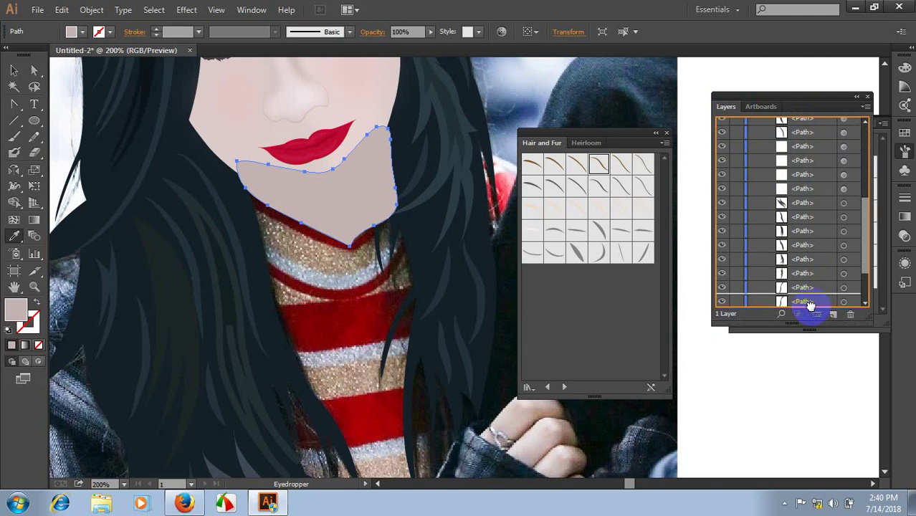
left_click_drag(810, 307, 812, 306)
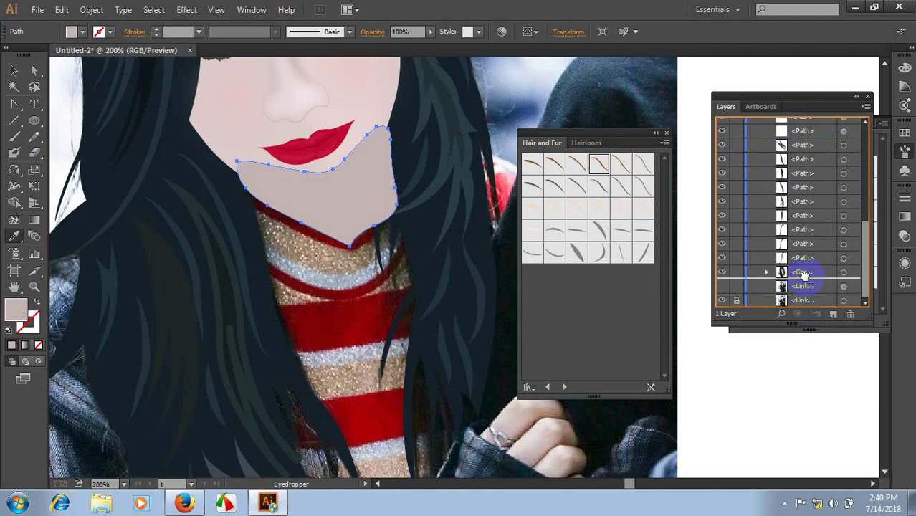
mouse_move(803, 264)
left_mouse_down()
mouse_move(802, 274)
mouse_move(805, 263)
left_mouse_up()
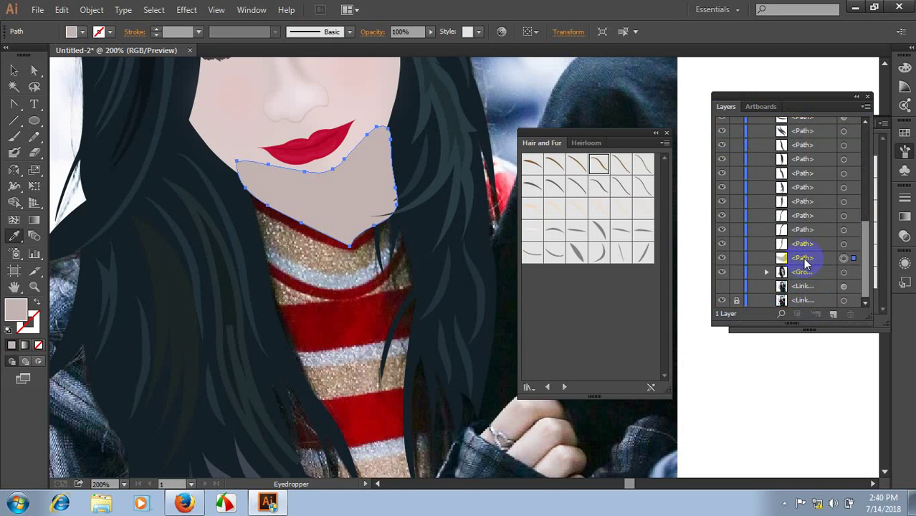
left_click_drag(804, 264, 801, 279)
scroll(351, 238, "down", 1)
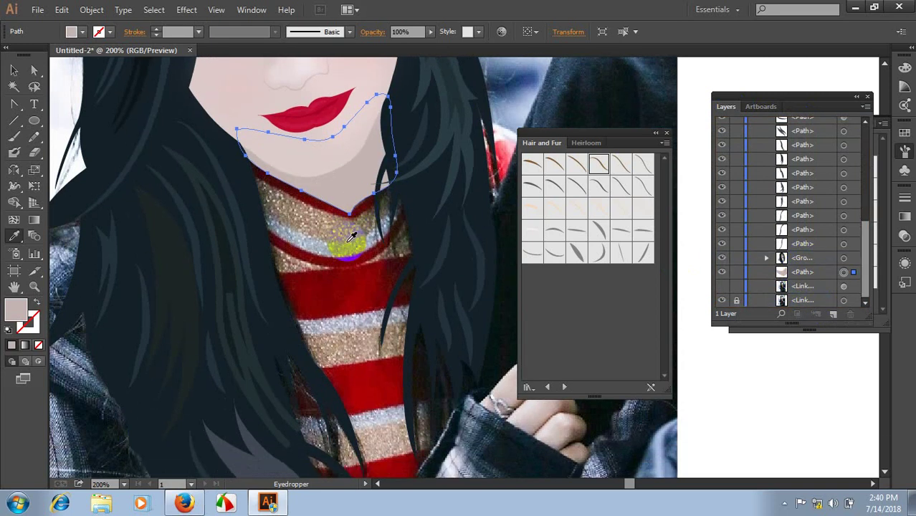
left_click(13, 69)
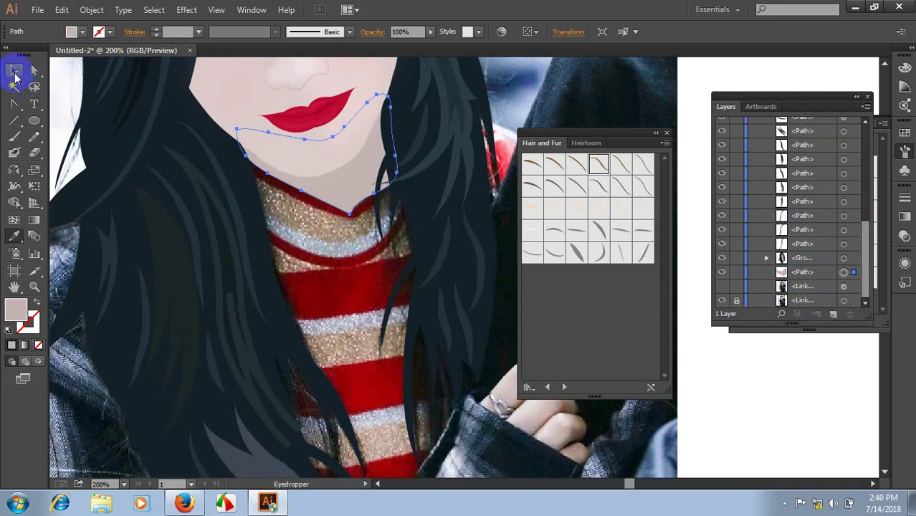
- Deselect the neck shadow and zoom out to frame the jacket sleeve
left_click(328, 276)
key("ctrl+minus")
scroll(372, 266, "left", 1)
scroll(300, 293, "down", 3)
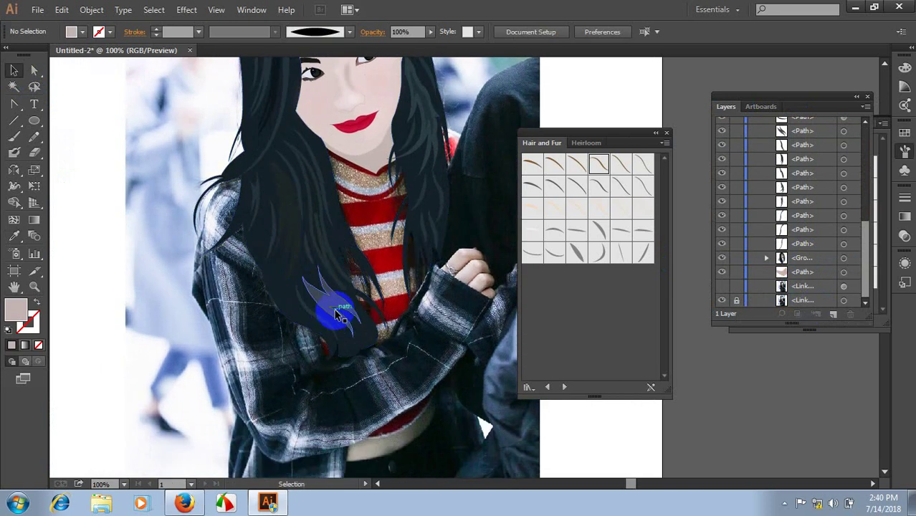
scroll(330, 294, "up", 1)
scroll(351, 292, "down", 3)
scroll(319, 265, "up", 4)
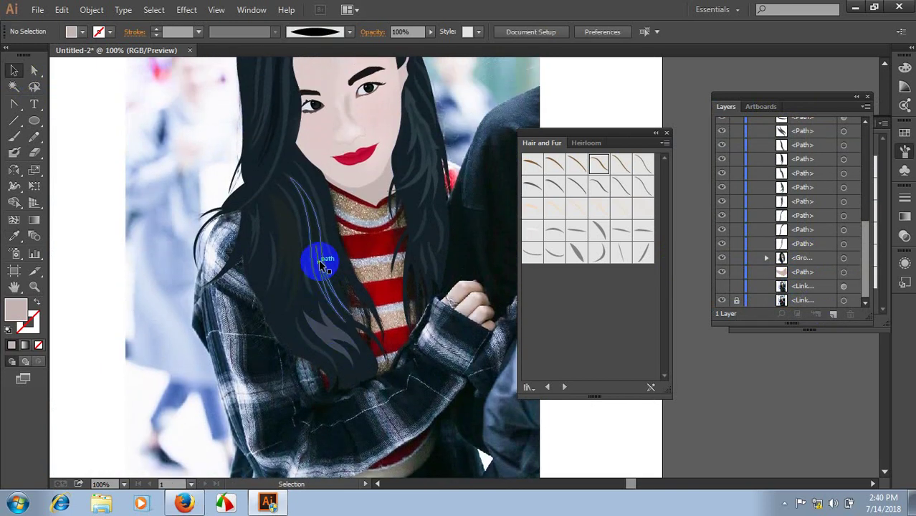
left_click_drag(307, 276, 272, 281)
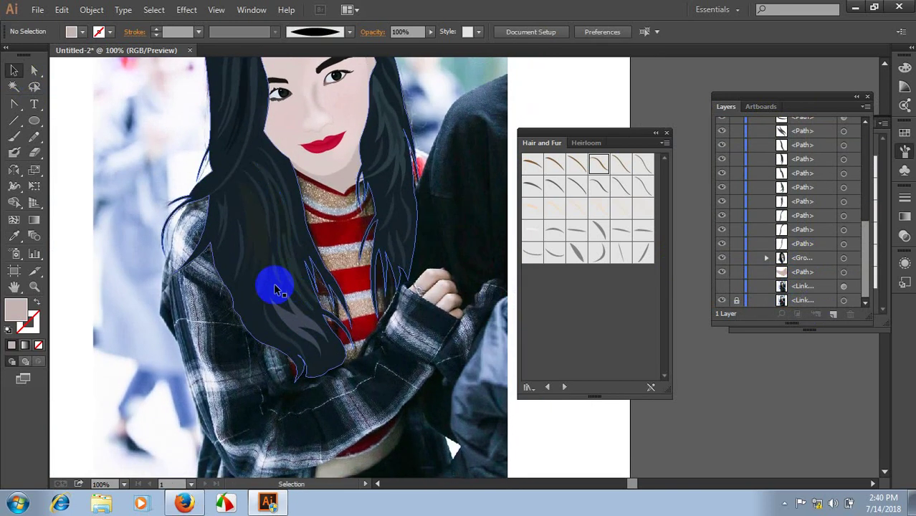
- Pen curved anchors from the shoulder down the outer sleeve toward the cuff
left_click(16, 104)
left_click(195, 201)
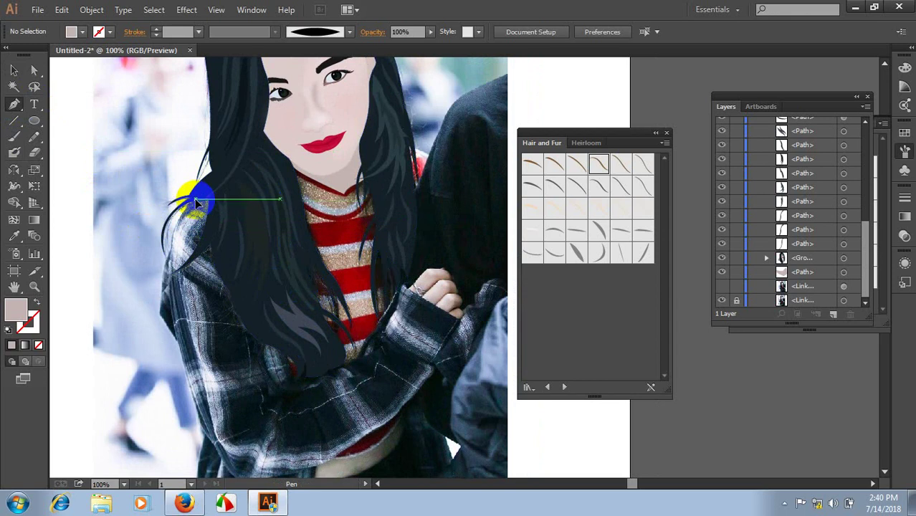
left_click_drag(162, 291, 158, 344)
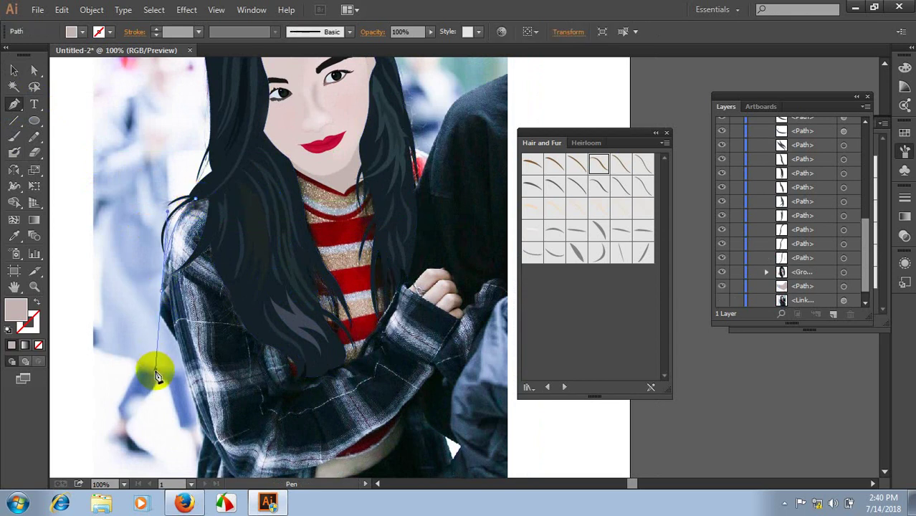
left_click_drag(163, 296, 166, 304)
left_click(36, 302)
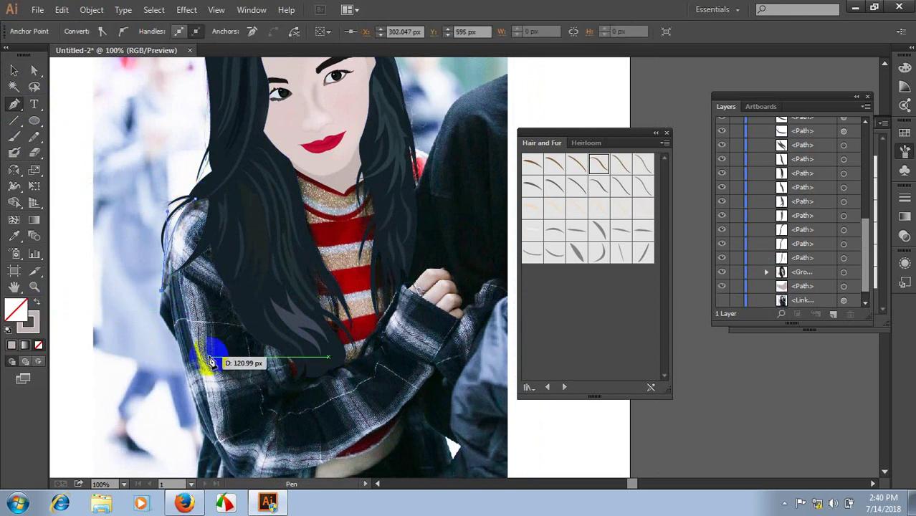
left_click_drag(174, 337, 213, 400)
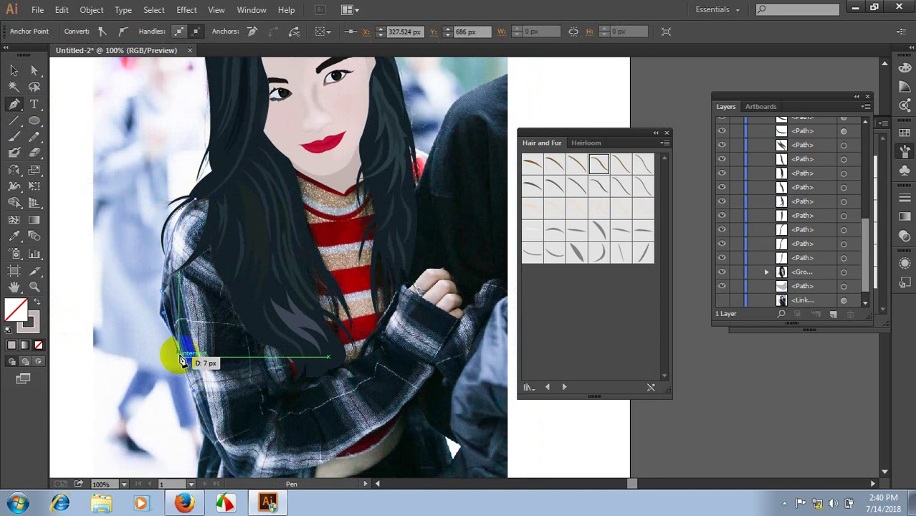
scroll(216, 340, "down", 2)
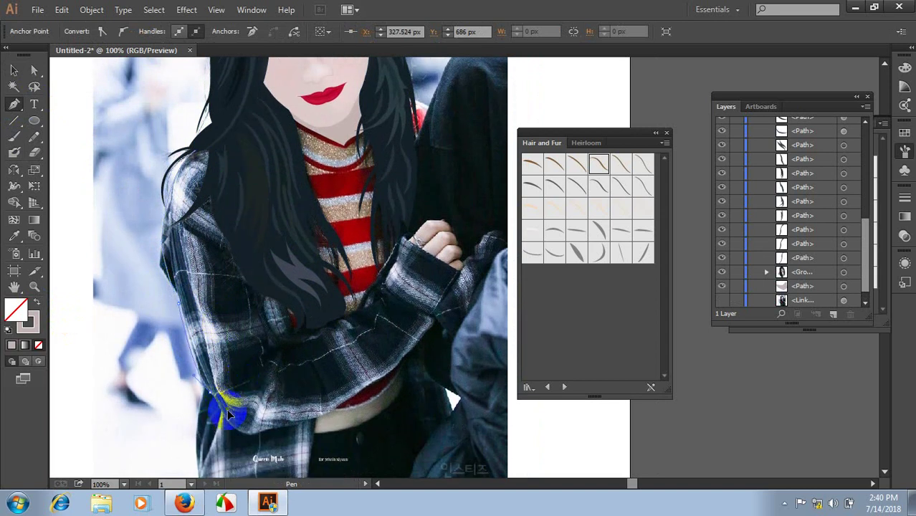
mouse_move(228, 414)
left_mouse_down()
mouse_move(211, 399)
mouse_move(225, 428)
mouse_move(307, 425)
mouse_move(423, 345)
left_mouse_up()
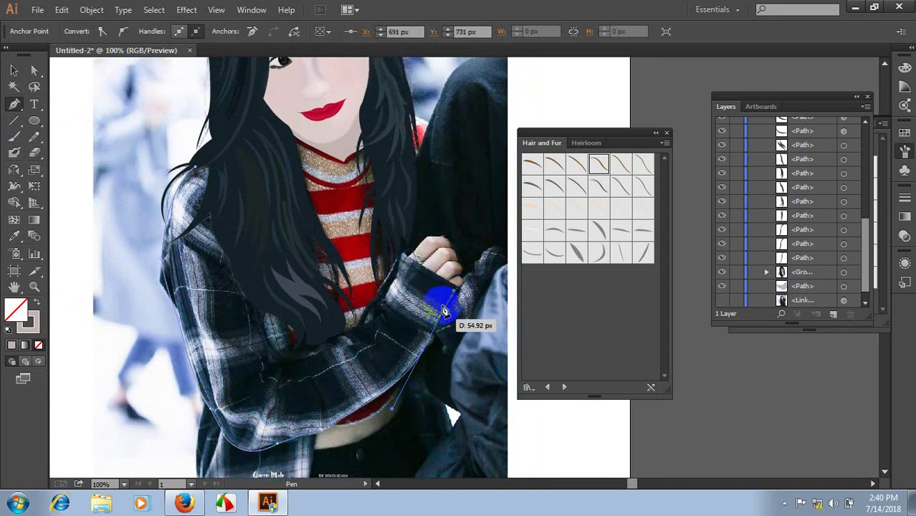
scroll(453, 280, "up", 2)
mouse_move(453, 279)
left_mouse_down()
mouse_move(432, 387)
mouse_move(463, 325)
mouse_move(294, 229)
mouse_move(302, 239)
mouse_move(248, 165)
left_mouse_up()
scroll(463, 325, "up", 2)
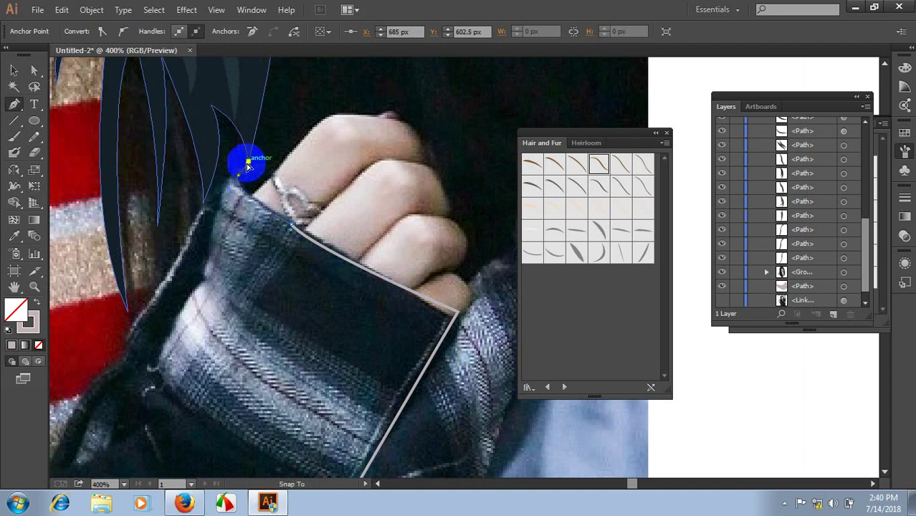
- Trace the cuff, inner sleeve and elbow fold, then close the outline at the shoulder
left_click(243, 183)
left_click_drag(192, 241, 182, 300)
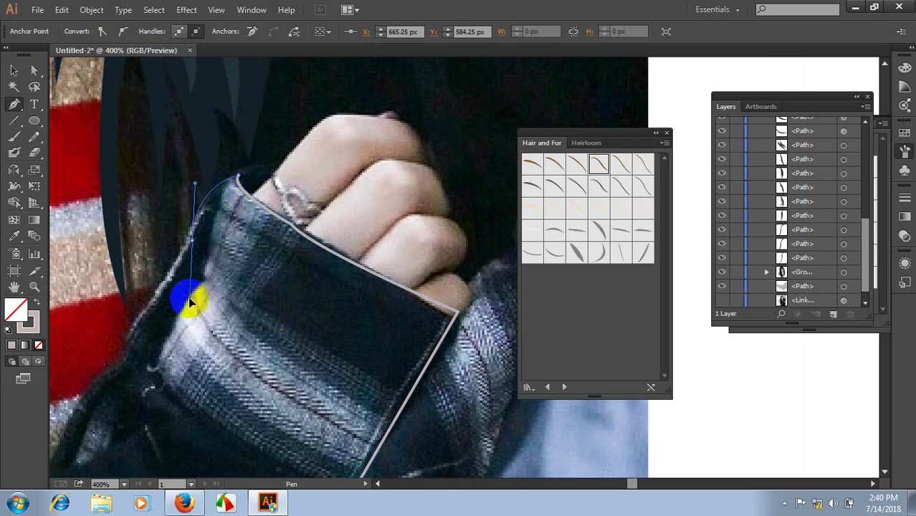
left_click_drag(199, 247, 395, 184)
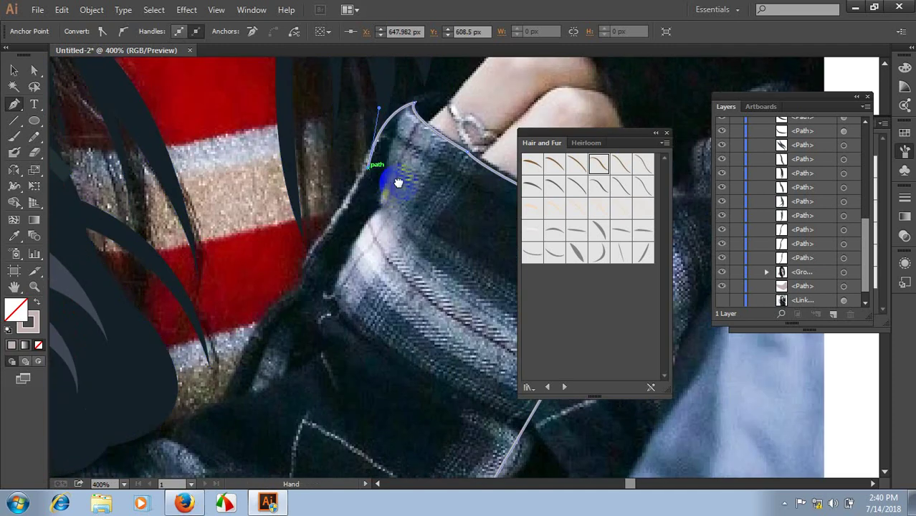
left_click_drag(301, 275, 302, 289)
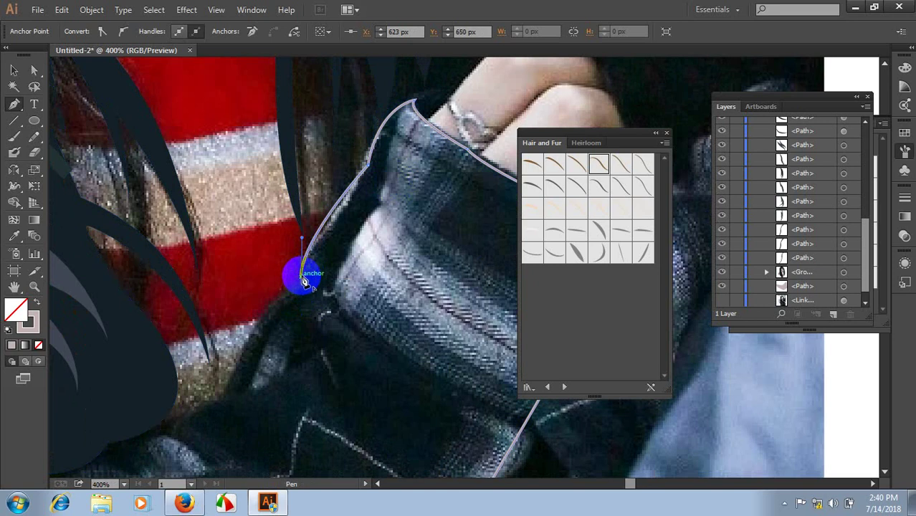
scroll(304, 281, "down", 1)
left_click_drag(347, 266, 292, 241)
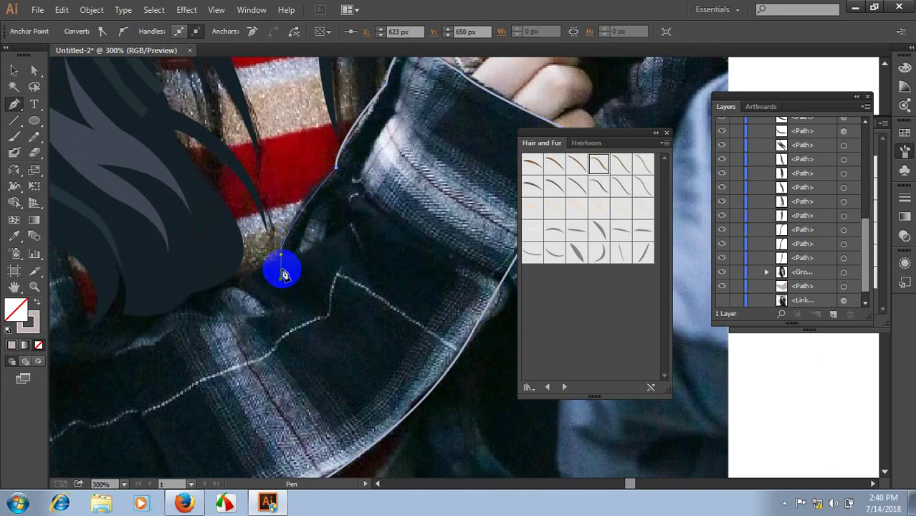
scroll(284, 274, "down", 3)
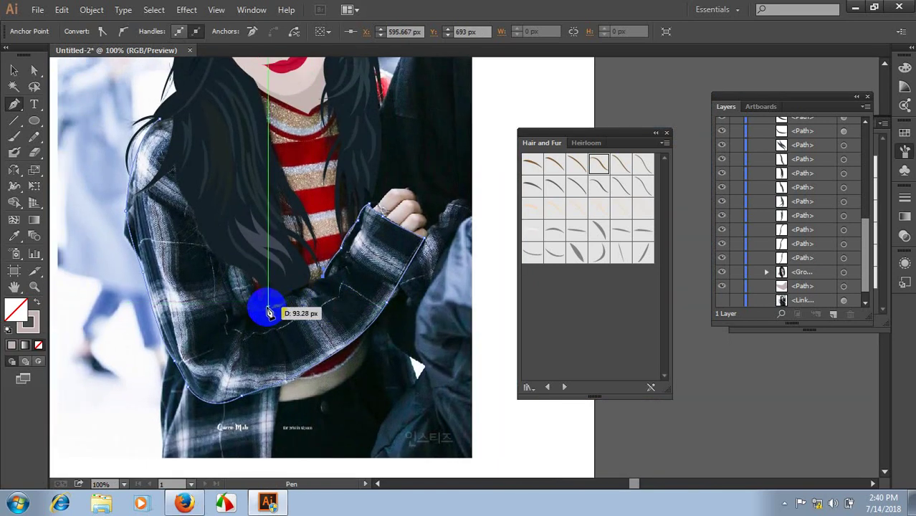
left_click_drag(268, 313, 251, 319)
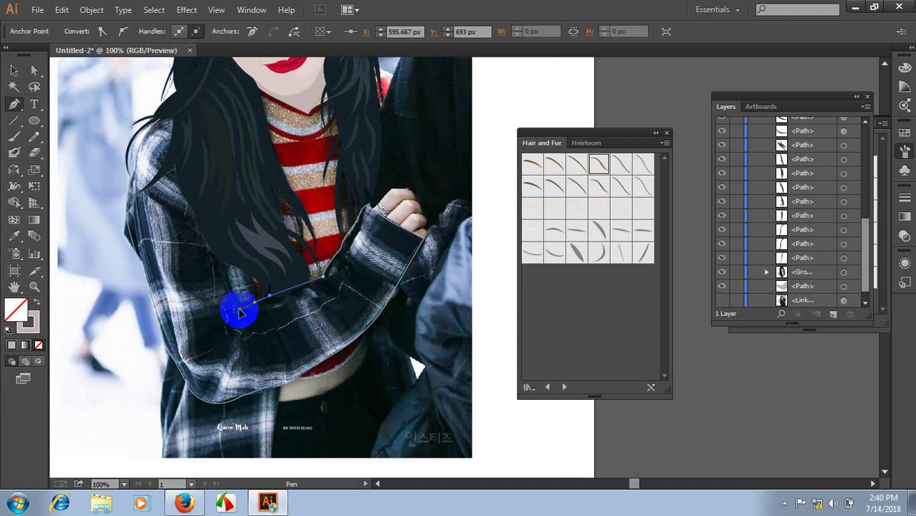
left_click_drag(241, 233, 160, 124)
mouse_move(231, 206)
left_mouse_down()
mouse_move(285, 284)
mouse_move(265, 327)
left_mouse_up()
- Fill the arm shape with the sampled dark jacket colour, then darken it
key("i")
left_click(259, 324)
double_click(15, 308)
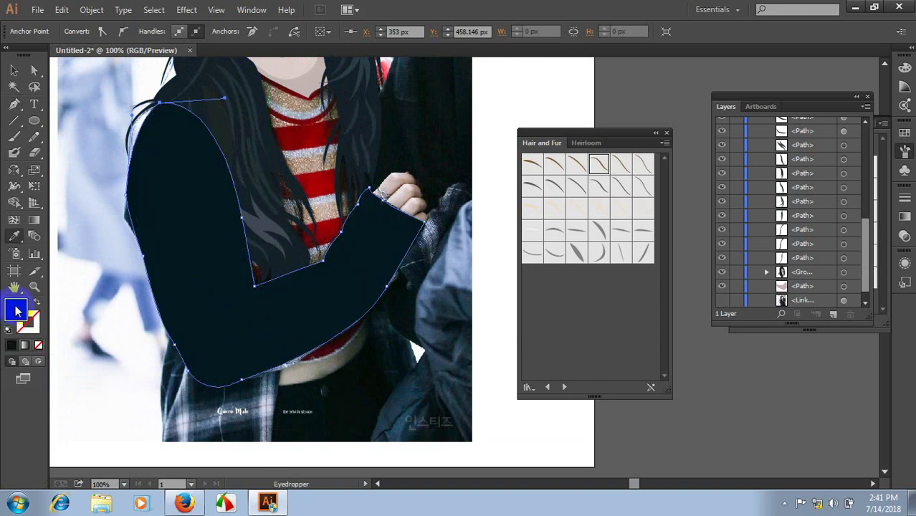
left_click_drag(436, 306, 446, 320)
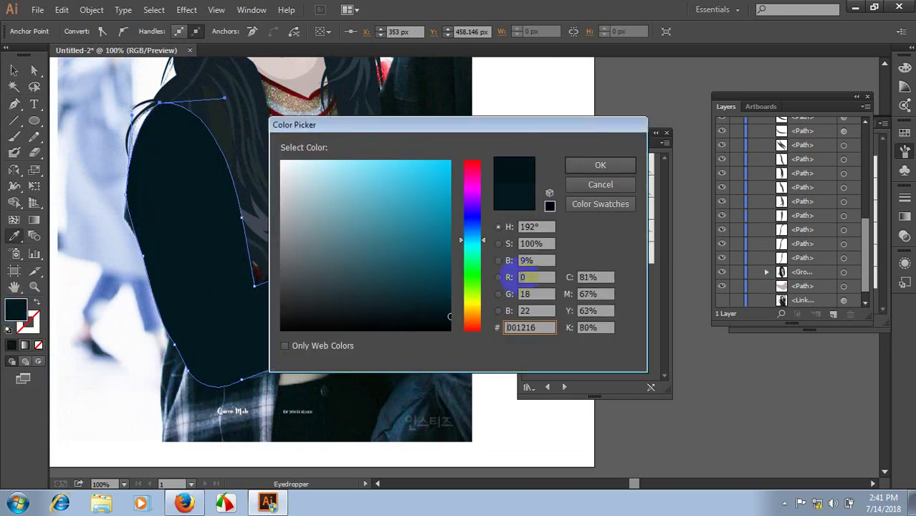
left_click(600, 165)
scroll(296, 231, "up", 2)
scroll(247, 253, "up", 2)
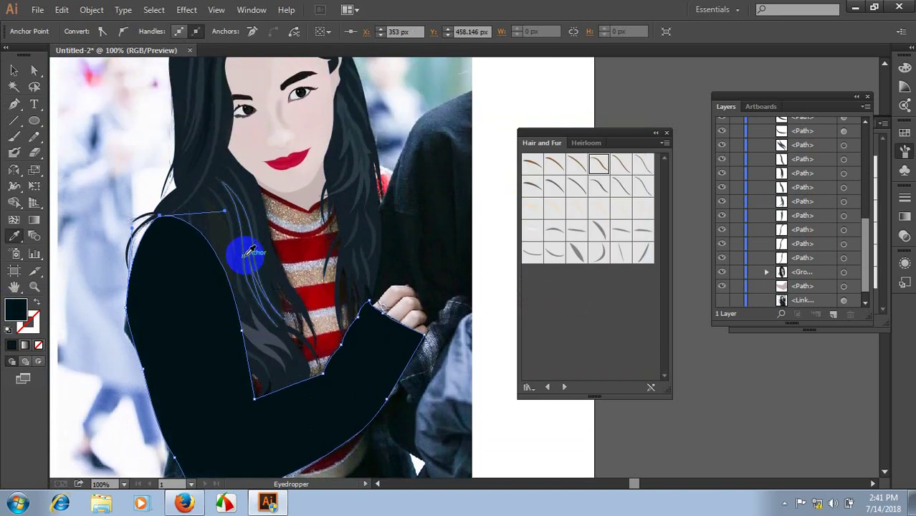
scroll(251, 258, "up", 1)
scroll(256, 262, "down", 2)
scroll(215, 283, "down", 2)
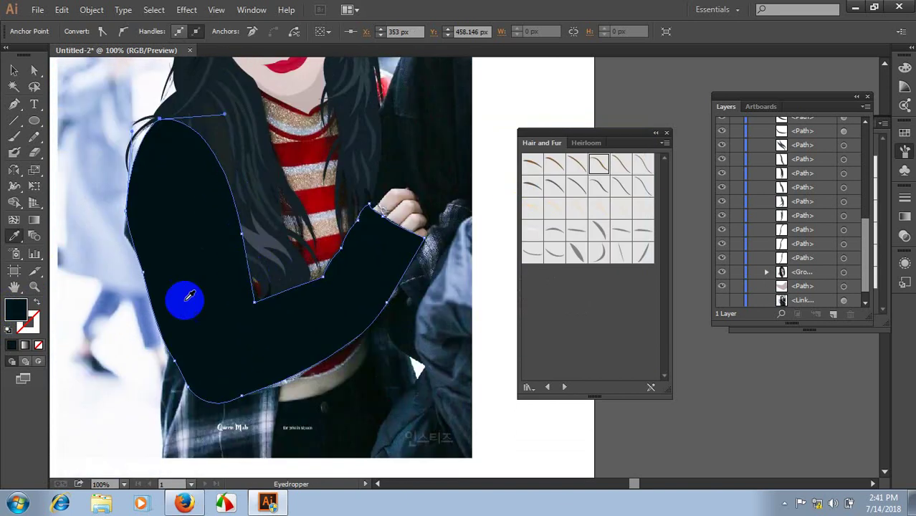
- Change the arm shape's fill to pure black 000000
double_click(28, 320)
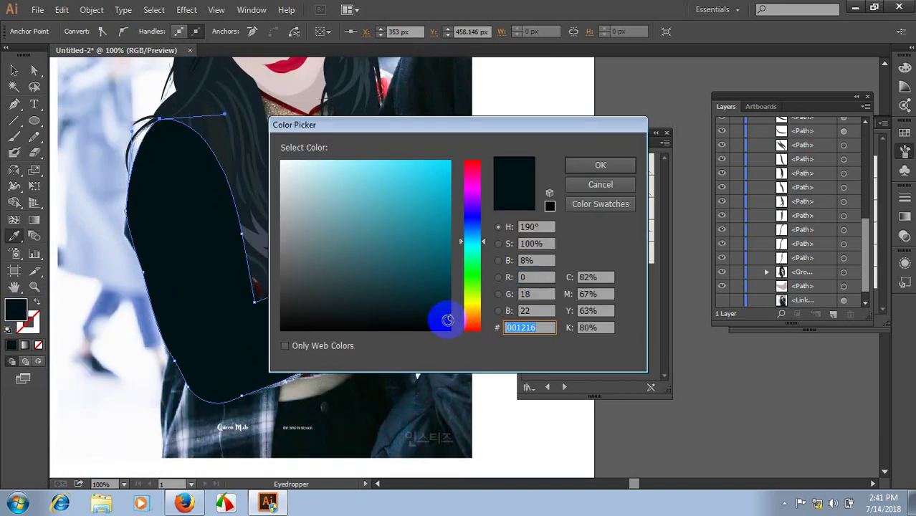
left_click_drag(445, 331, 463, 333)
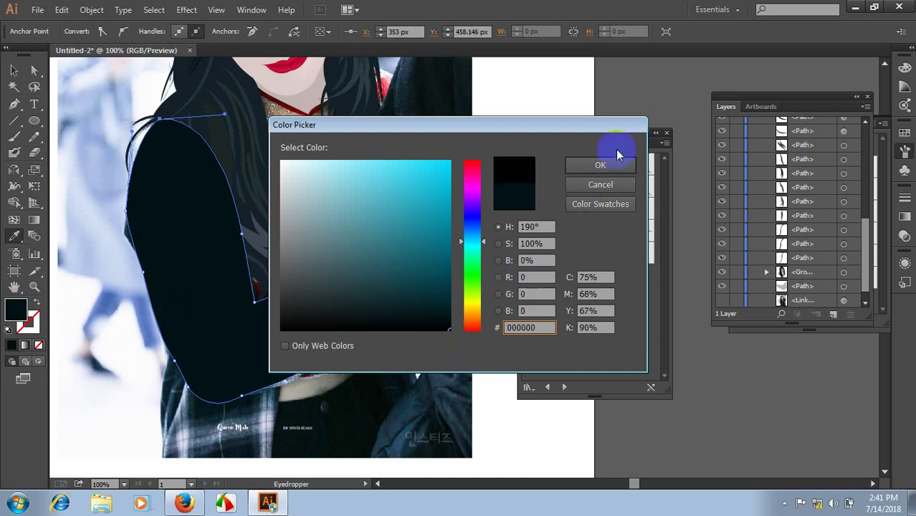
left_click(600, 165)
scroll(221, 184, "up", 2)
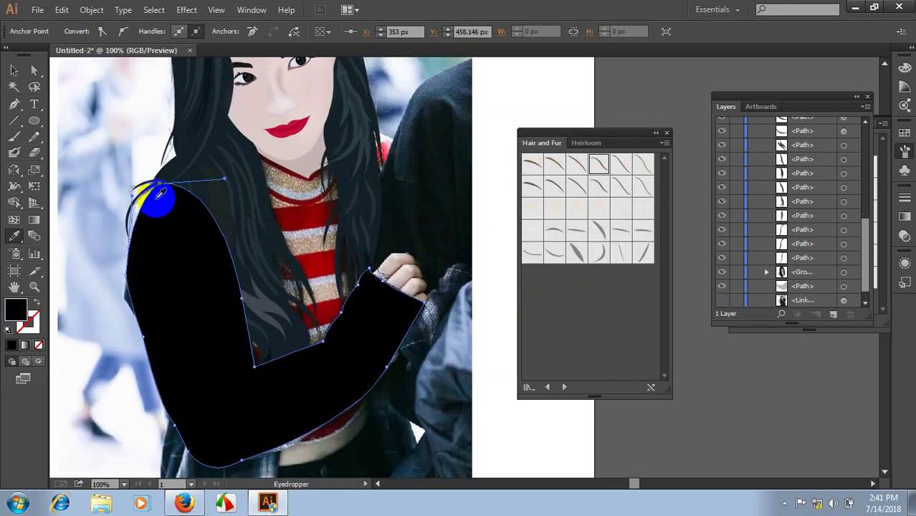
scroll(160, 195, "up", 2)
- Deselect the black arm shape and hide it in the Layers panel
left_click(137, 135)
scroll(137, 135, "down", 1)
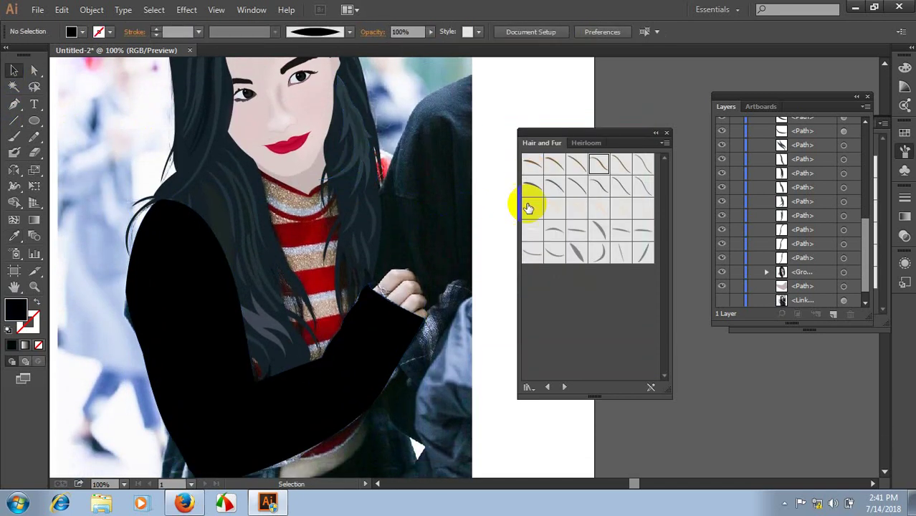
scroll(750, 191, "up", 5)
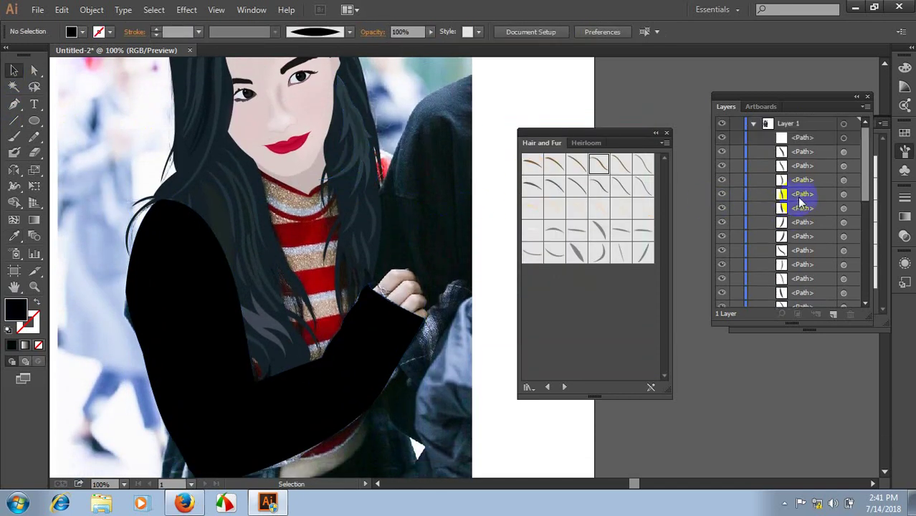
left_click(721, 137)
scroll(510, 200, "down", 2)
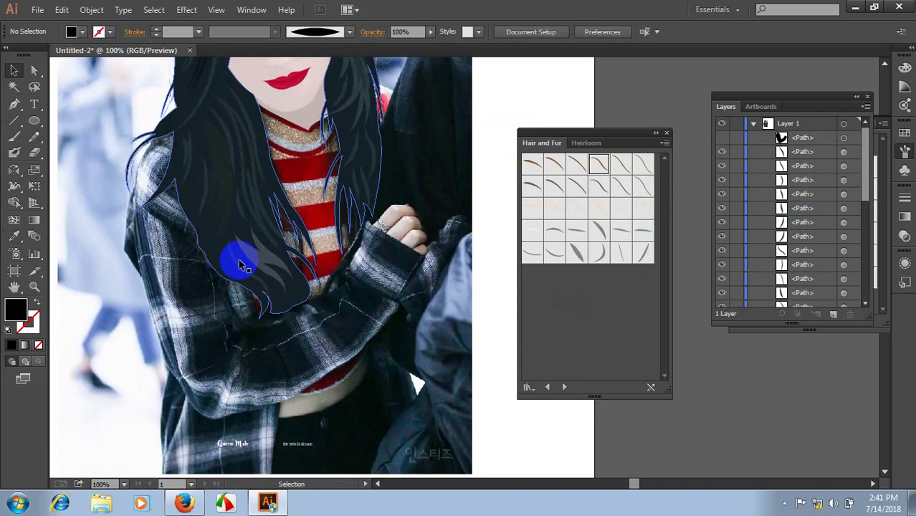
- Draw a freehand Pencil line down the sleeve edge
left_click(32, 140)
scroll(168, 201, "down", 1)
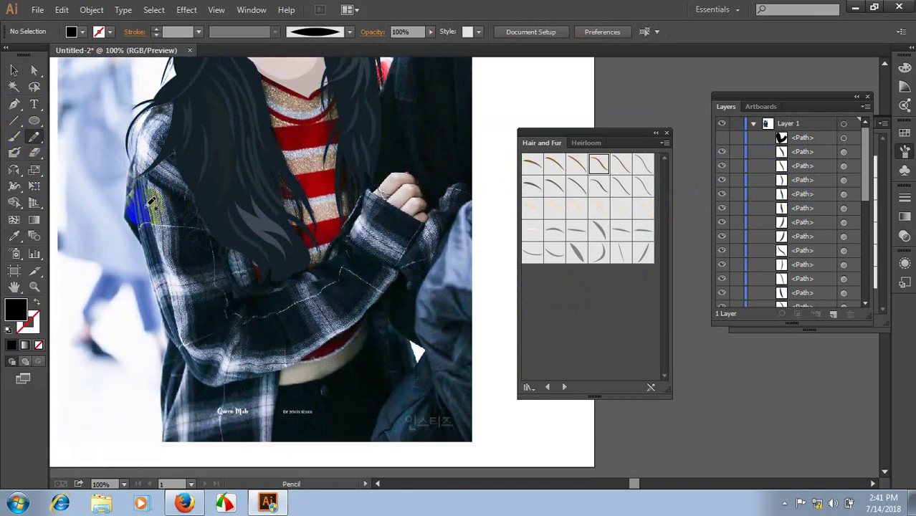
left_click_drag(164, 246, 170, 275)
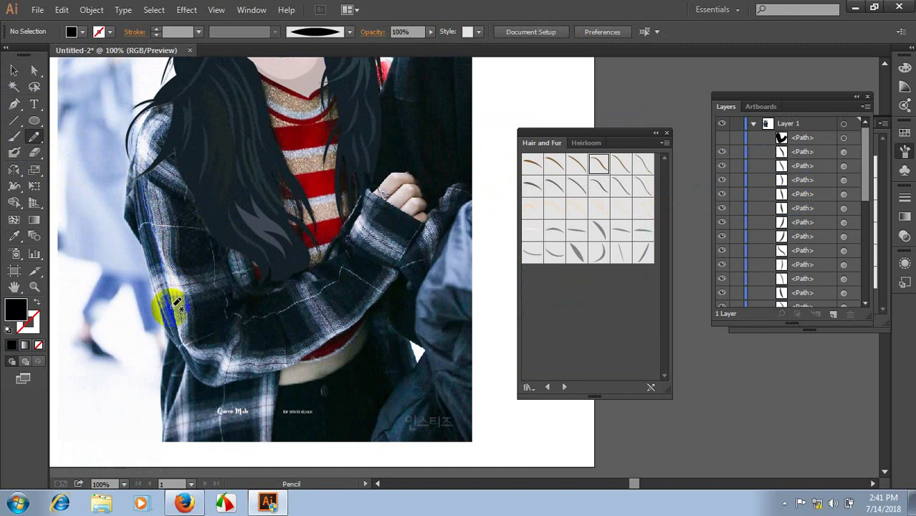
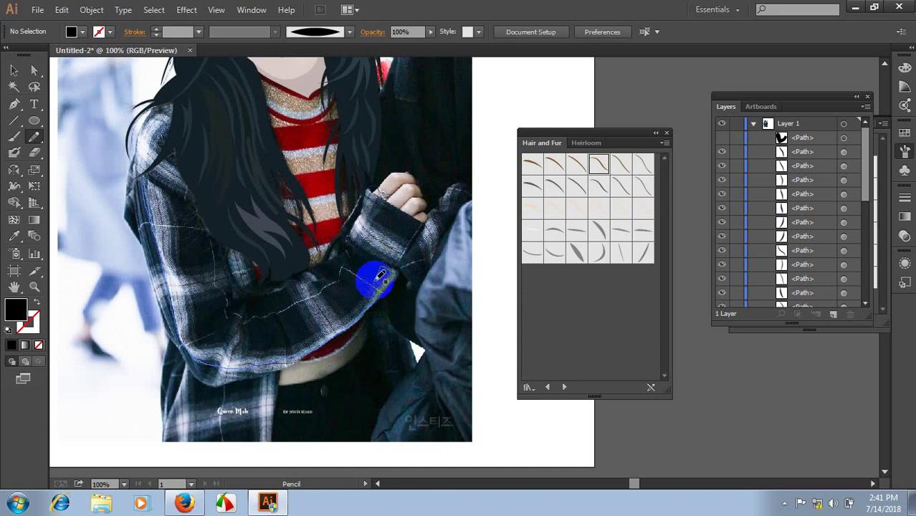
- Trace a stripe shape along the outer edge of the jacket sleeve with the Pencil
left_click_drag(380, 275, 365, 298)
left_click_drag(318, 334, 276, 346)
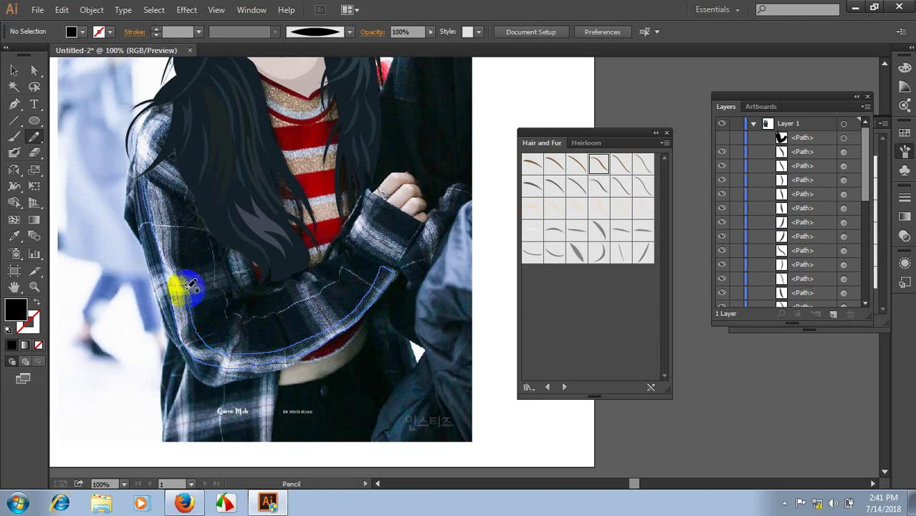
left_click_drag(191, 285, 184, 251)
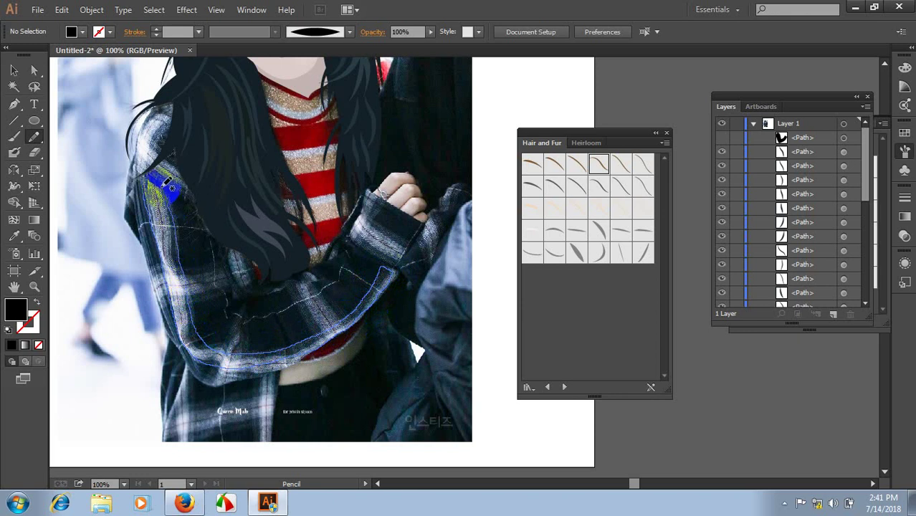
left_click_drag(167, 208, 164, 206)
- Sample the sleeve's colour onto the stripe, toggling the black sleeve's visibility to compare
key("i")
left_click(170, 236)
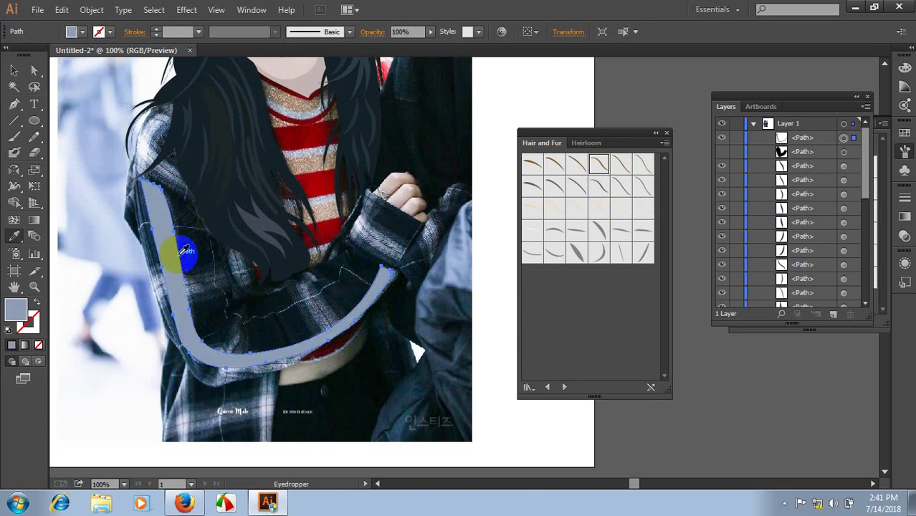
left_click(723, 151)
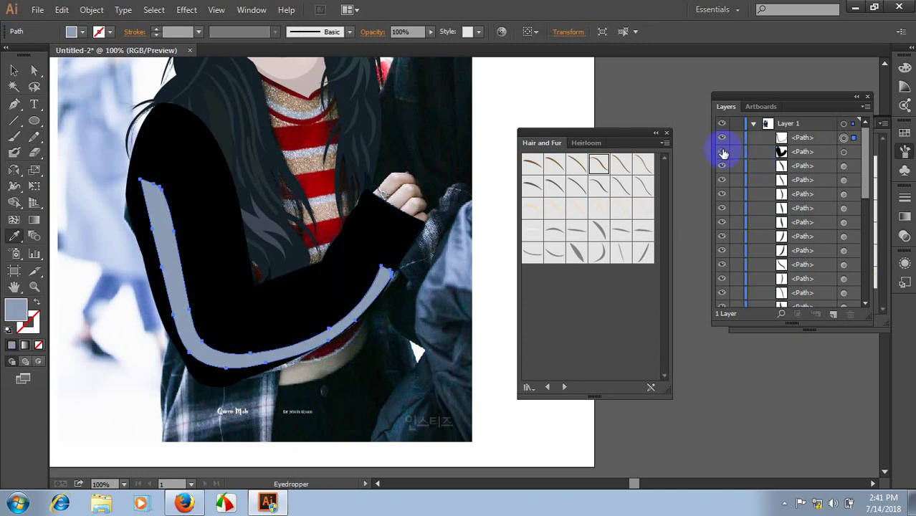
left_click(723, 151)
left_click(722, 152)
left_click(723, 151)
left_click(723, 151)
left_click(198, 228)
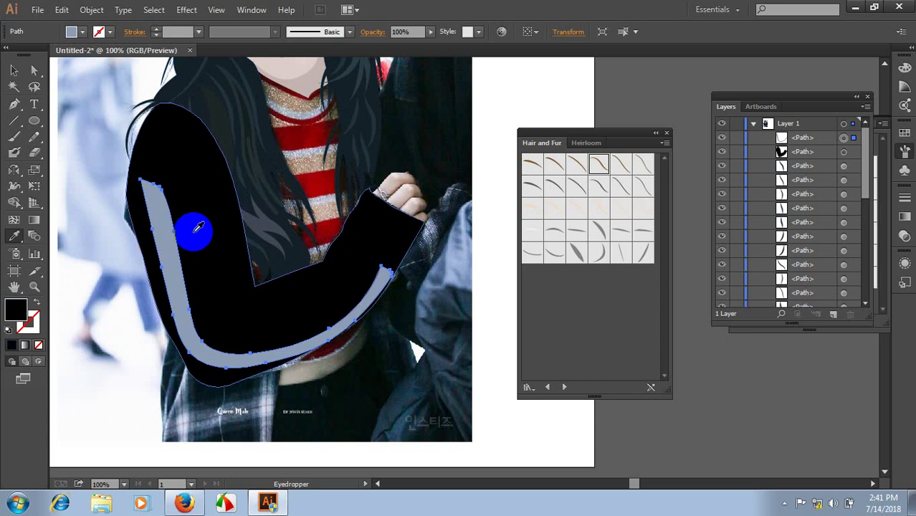
- Set the stripe's fill to dark teal #030F11 and deselect it
double_click(14, 310)
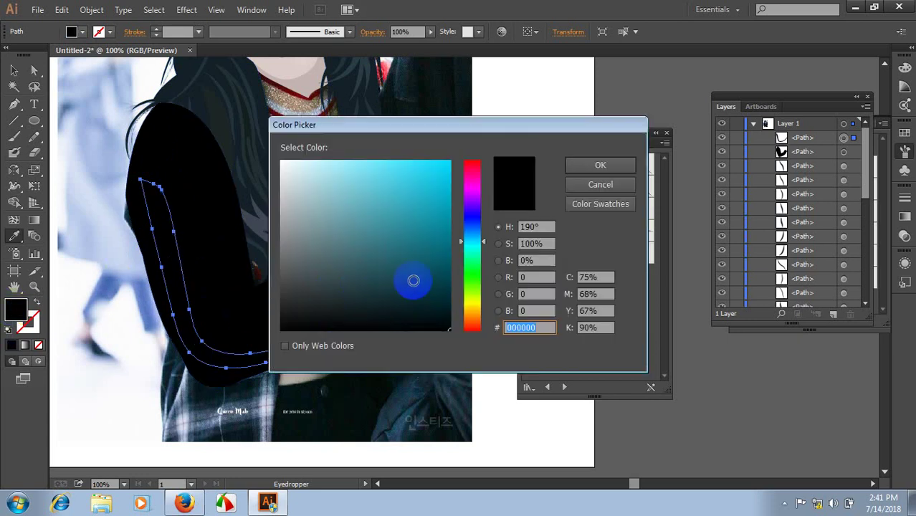
left_click_drag(413, 280, 425, 320)
left_click(589, 165)
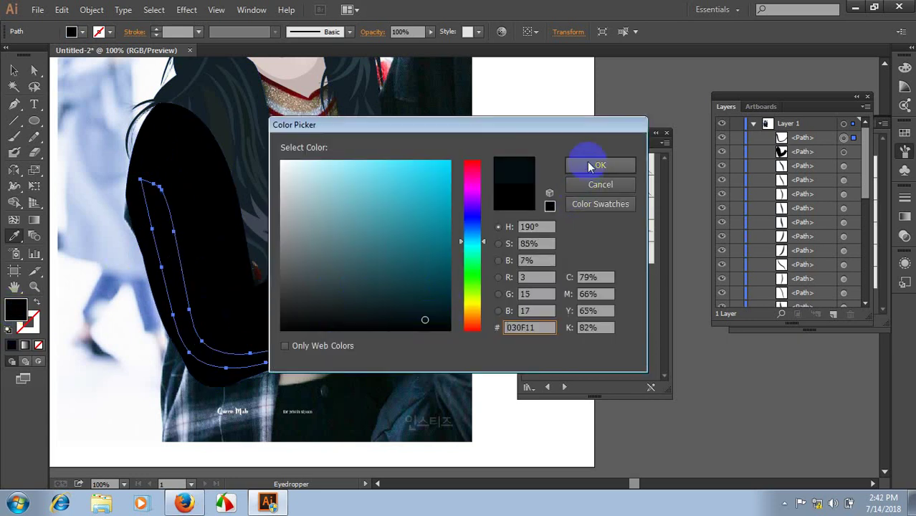
left_click(13, 69)
left_click(79, 82)
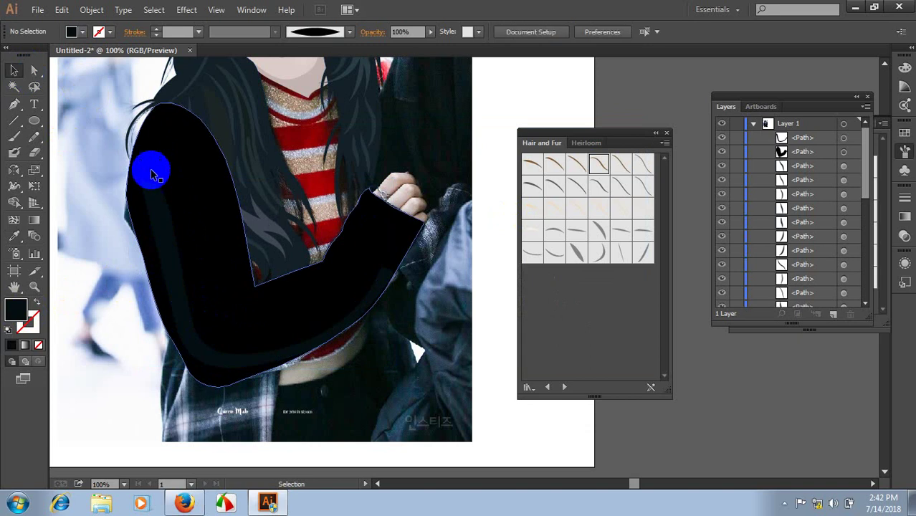
scroll(440, 403, "up", 2)
scroll(300, 322, "up", 2)
- Trace a closed Pen shape over the torso from the neckline down to the sleeve
scroll(154, 237, "up", 2)
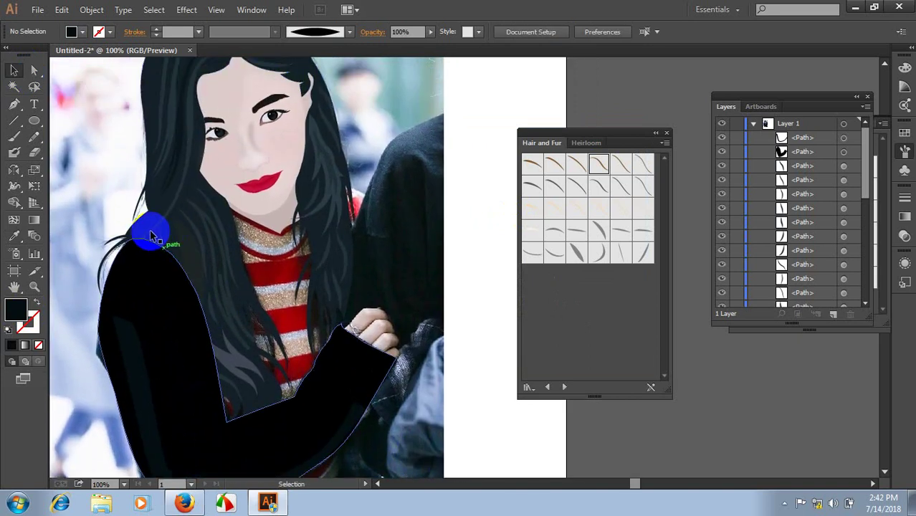
left_click(14, 104)
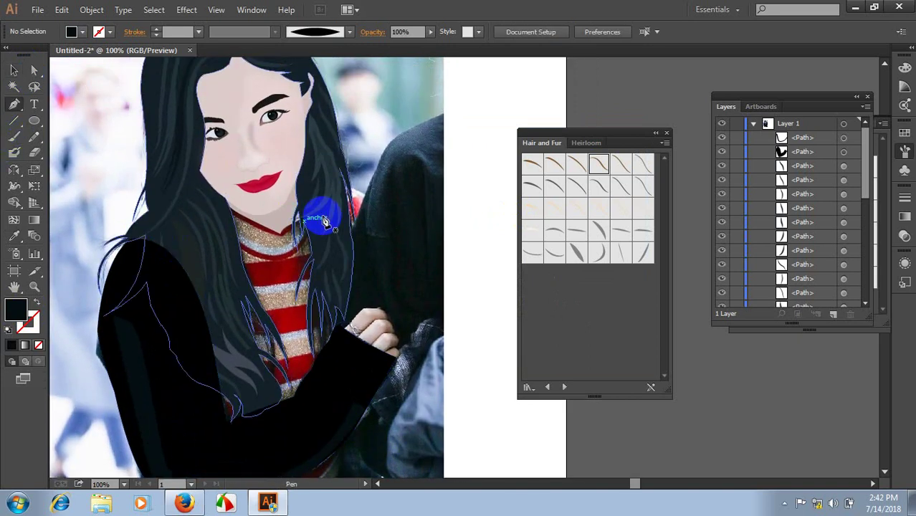
left_click_drag(333, 186, 374, 205)
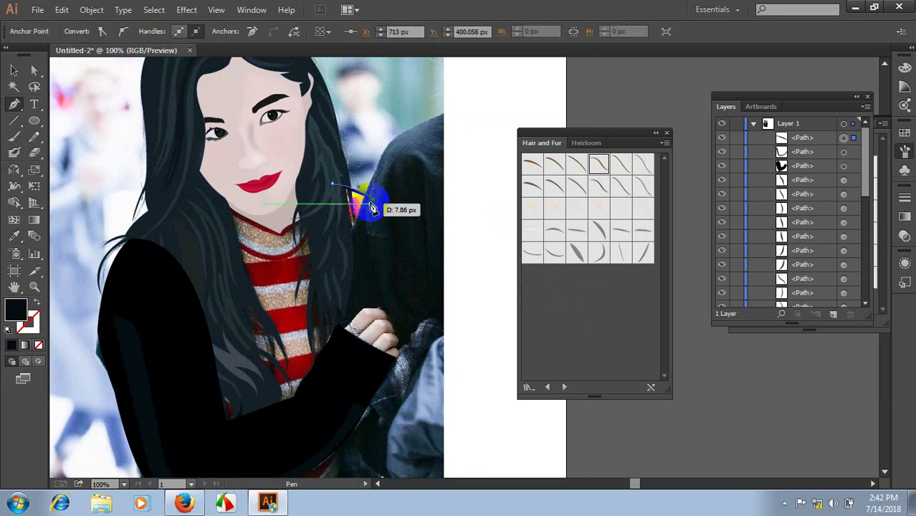
left_click_drag(337, 333, 348, 389)
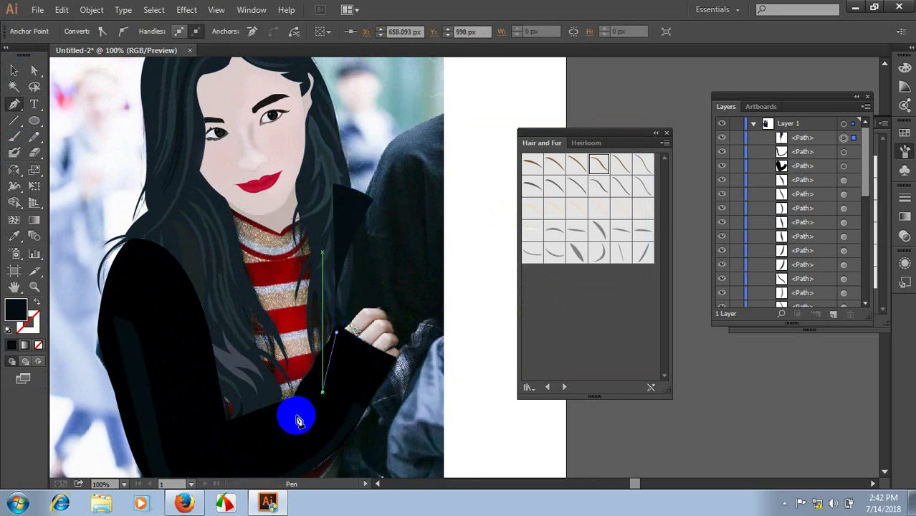
left_click_drag(191, 369, 191, 343)
left_click(194, 306)
left_click(197, 266)
left_click(207, 207)
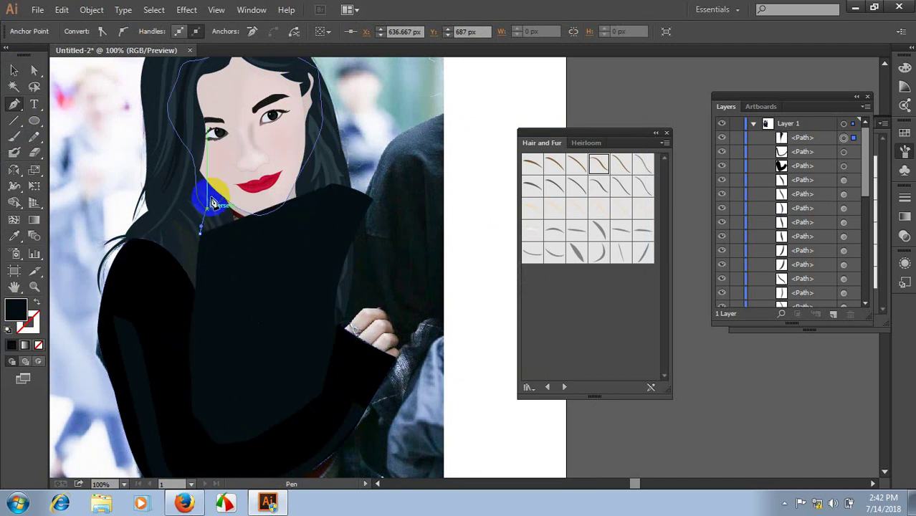
left_click(215, 192)
left_click(305, 170)
left_click(334, 183)
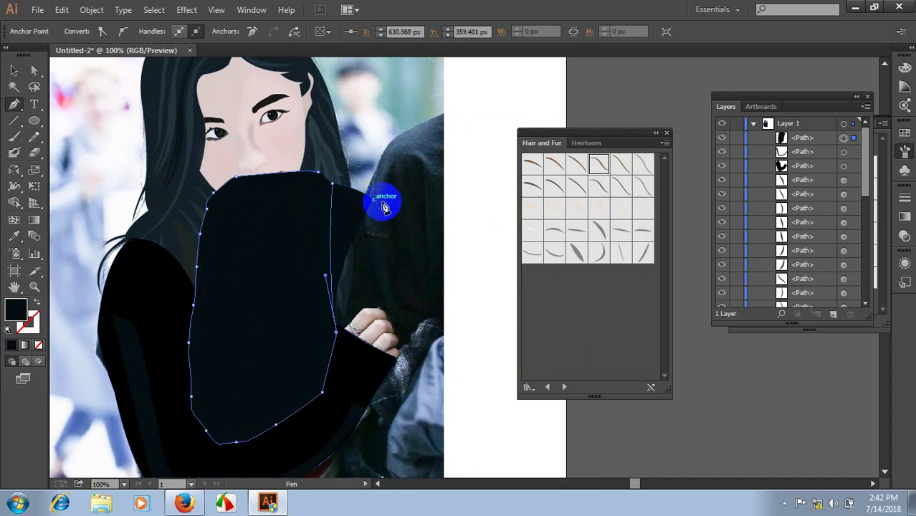
mouse_move(387, 206)
left_mouse_down()
mouse_move(363, 244)
mouse_move(364, 222)
mouse_move(433, 286)
left_mouse_up()
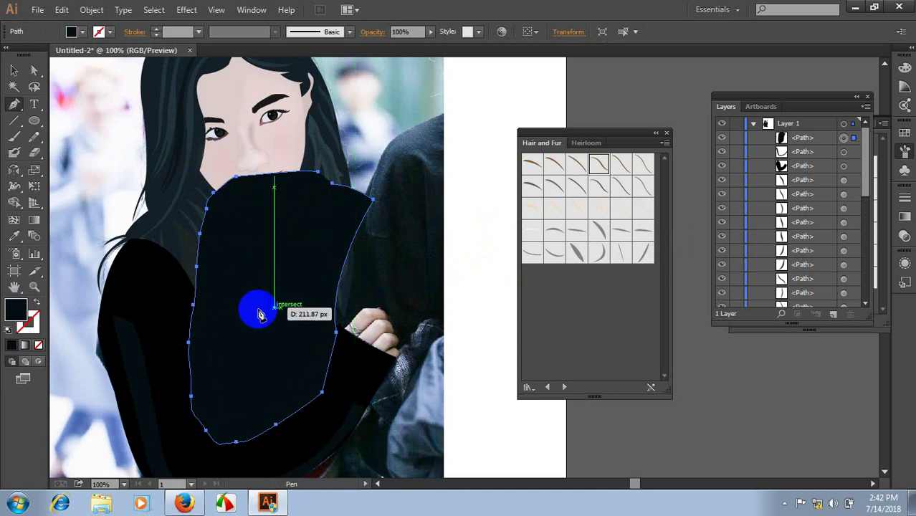
- Fill the new torso shape with pure red
double_click(15, 310)
left_click_drag(472, 242, 472, 162)
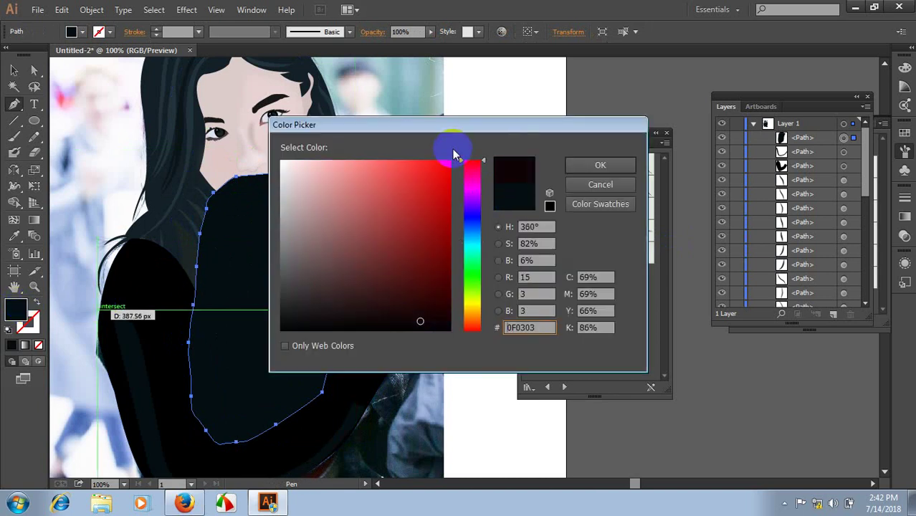
left_click(449, 163)
left_click(600, 164)
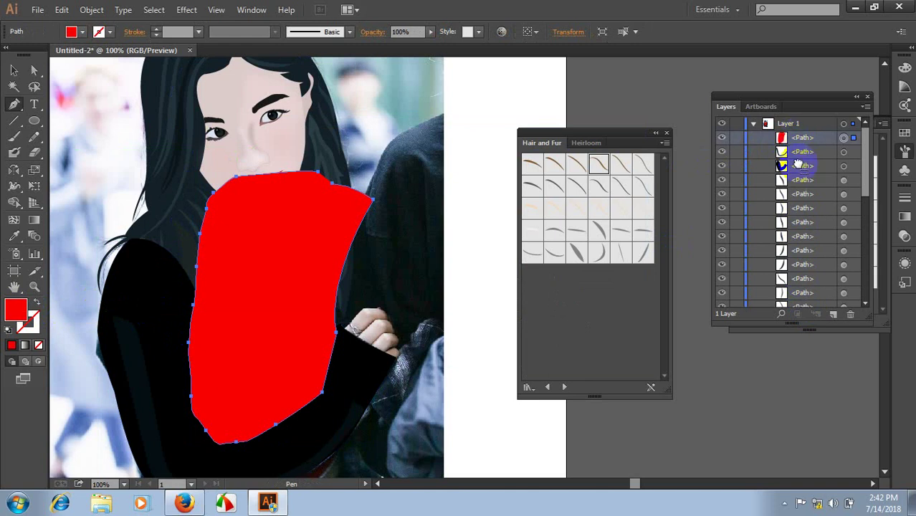
- Move the red shape below the hair in the Layers stack and compare it with the photo
left_click_drag(799, 137, 806, 307)
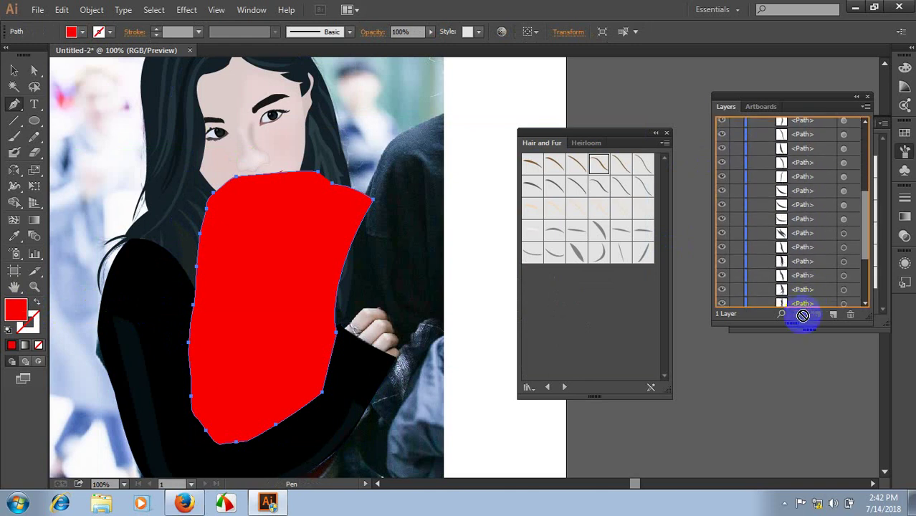
left_click_drag(802, 315, 801, 273)
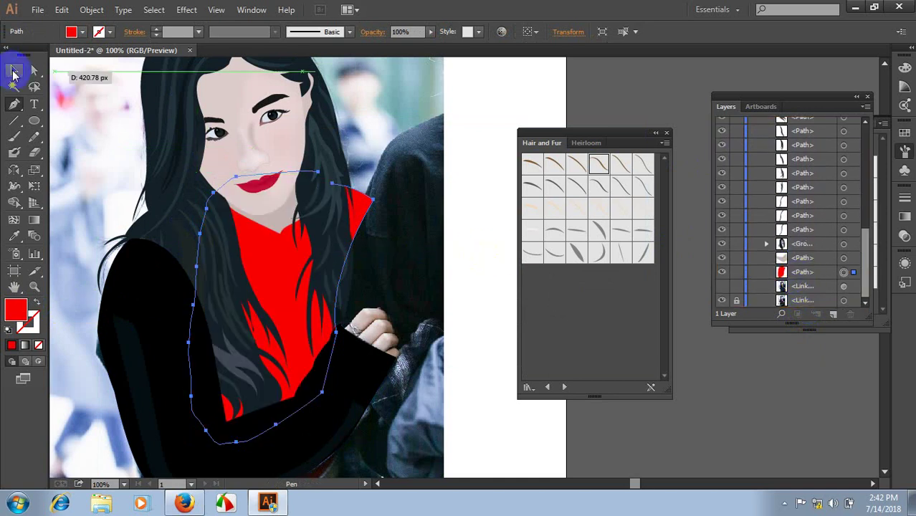
left_click(14, 71)
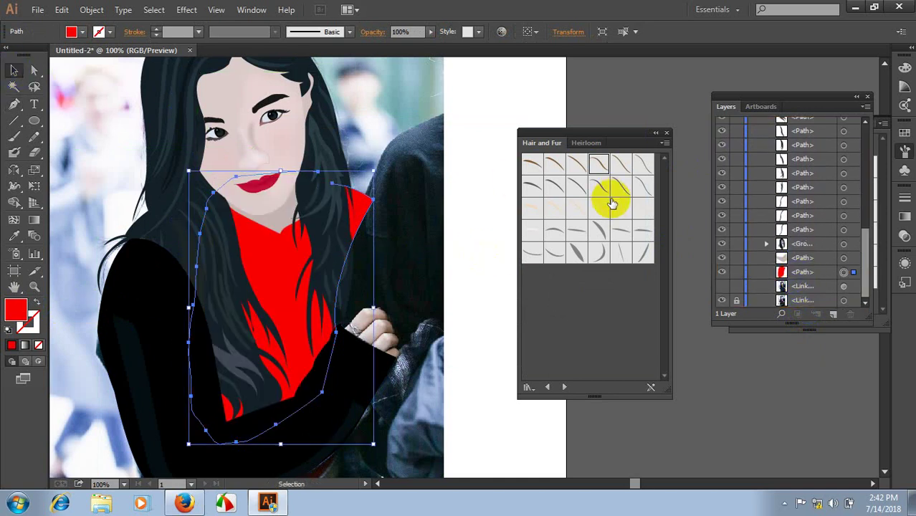
left_click(721, 271)
left_click(722, 272)
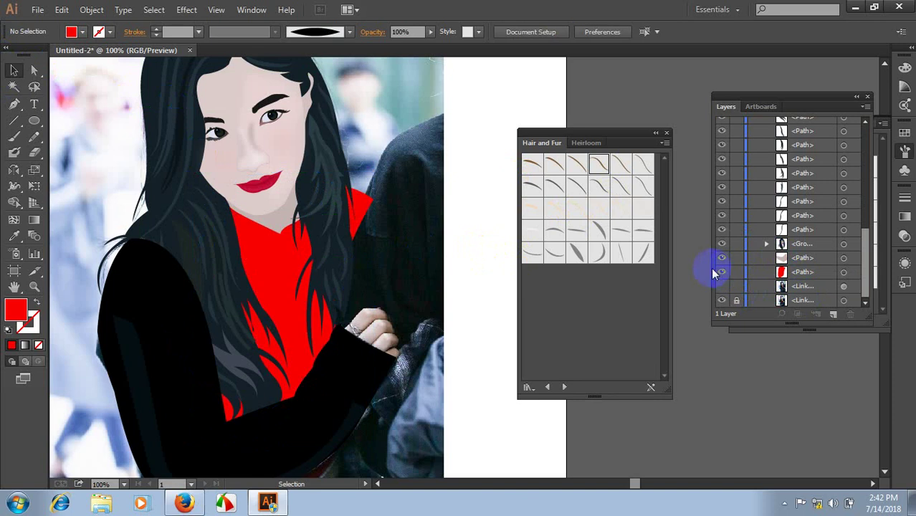
- Select a run of paths in the Layers panel, then hide the red sweater shape
scroll(455, 212, "down", 3)
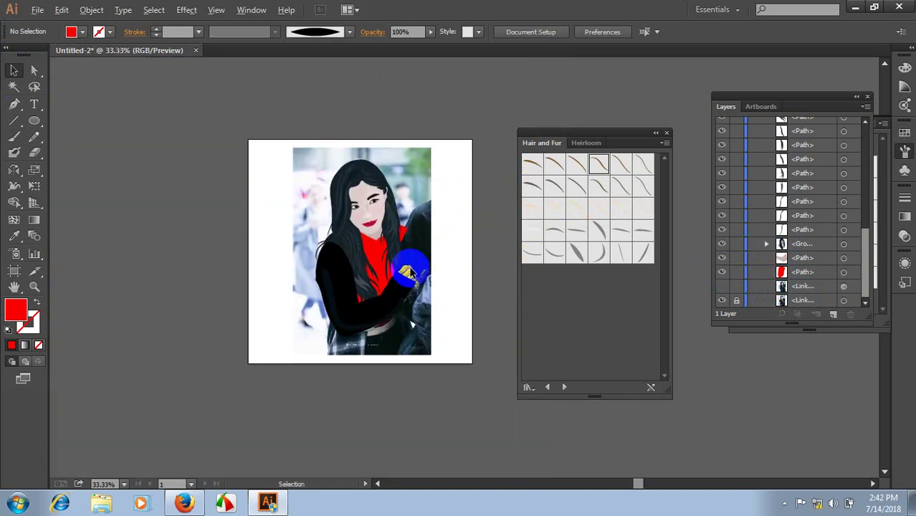
scroll(394, 302, "up", 2, "alt")
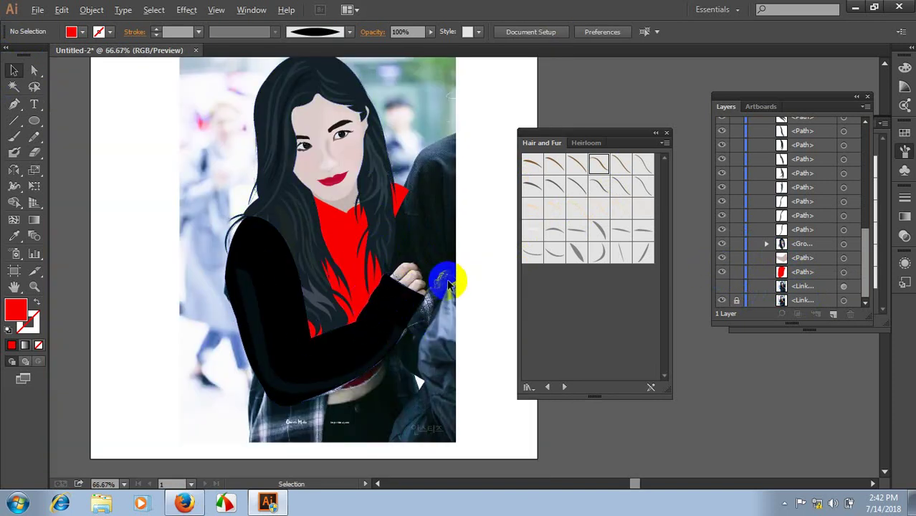
scroll(448, 290, "up", 1, "alt")
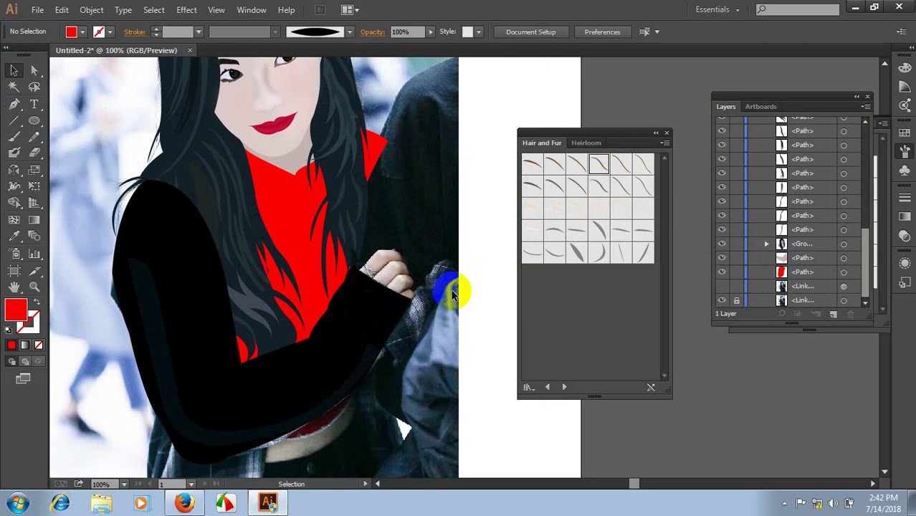
scroll(452, 294, "up", 2)
scroll(824, 176, "up", 10)
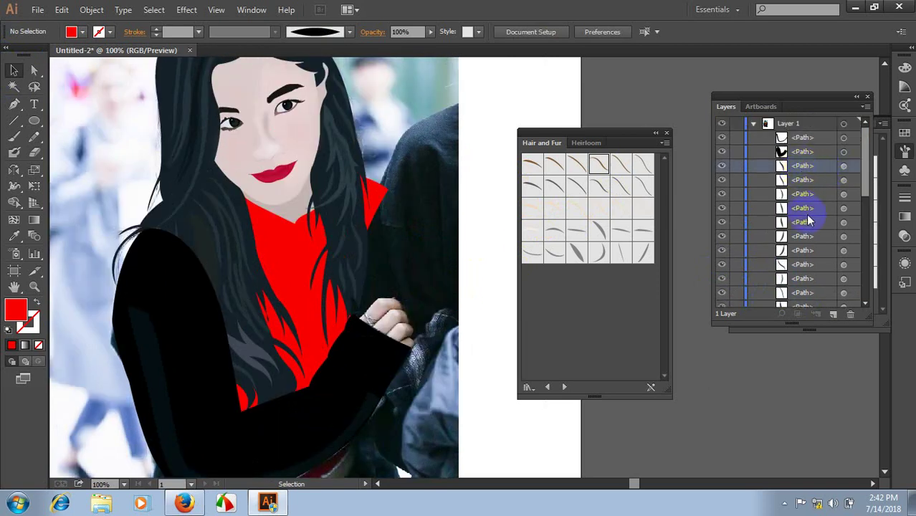
scroll(810, 237, "down", 10)
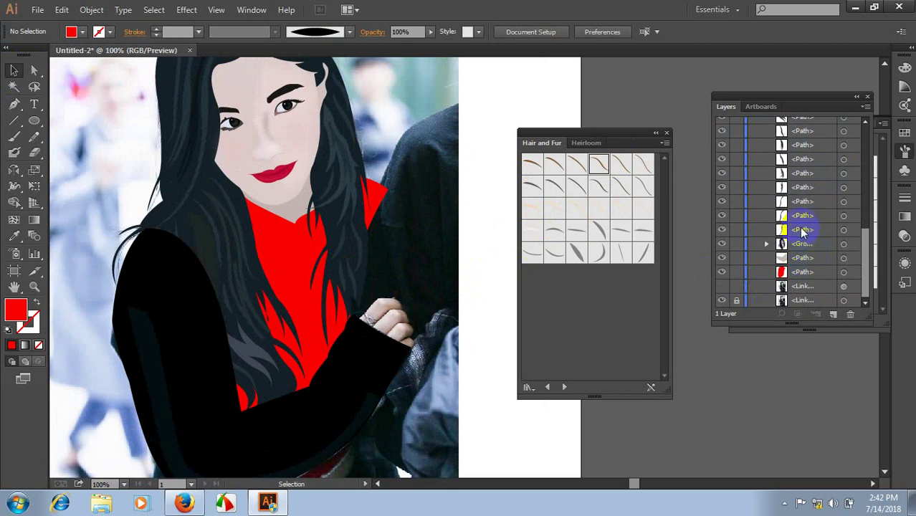
left_click(802, 229, "shift")
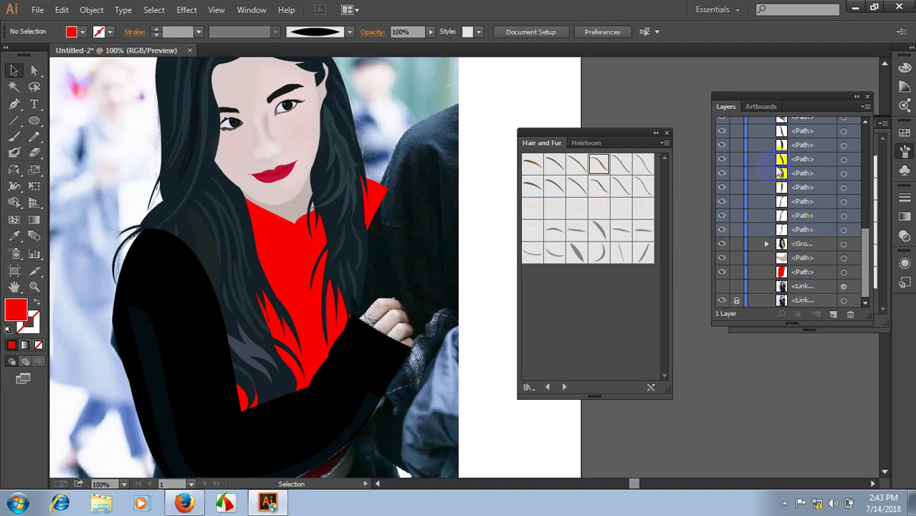
mouse_move(777, 233)
left_mouse_down()
mouse_move(795, 214)
mouse_move(737, 224)
left_mouse_up()
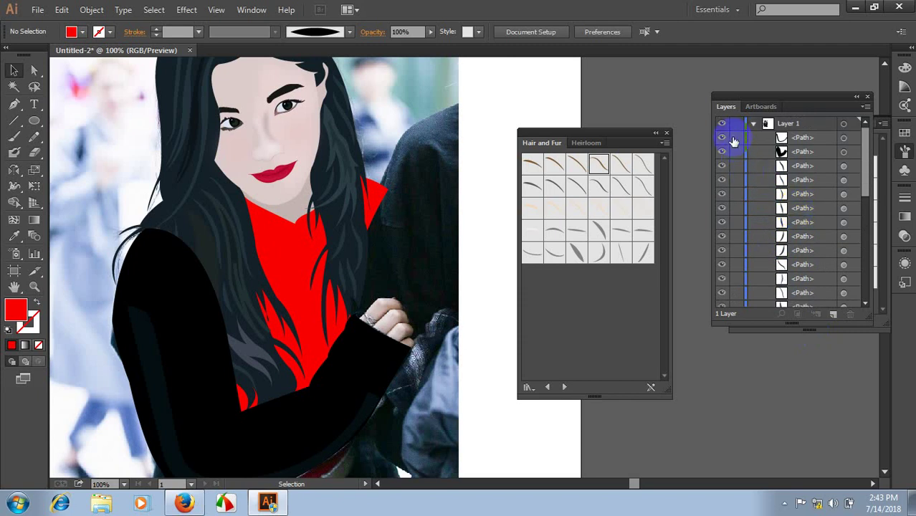
scroll(429, 205, "down", 1)
scroll(415, 201, "up", 2)
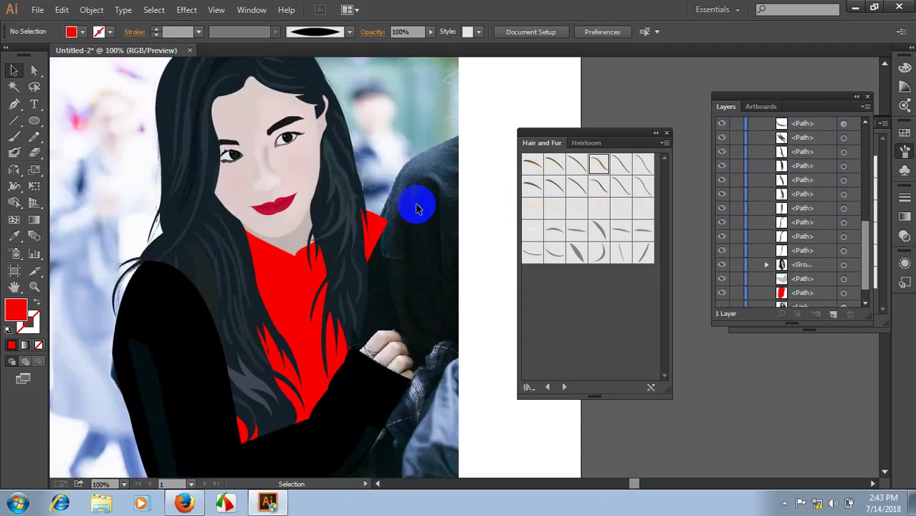
left_click(722, 294)
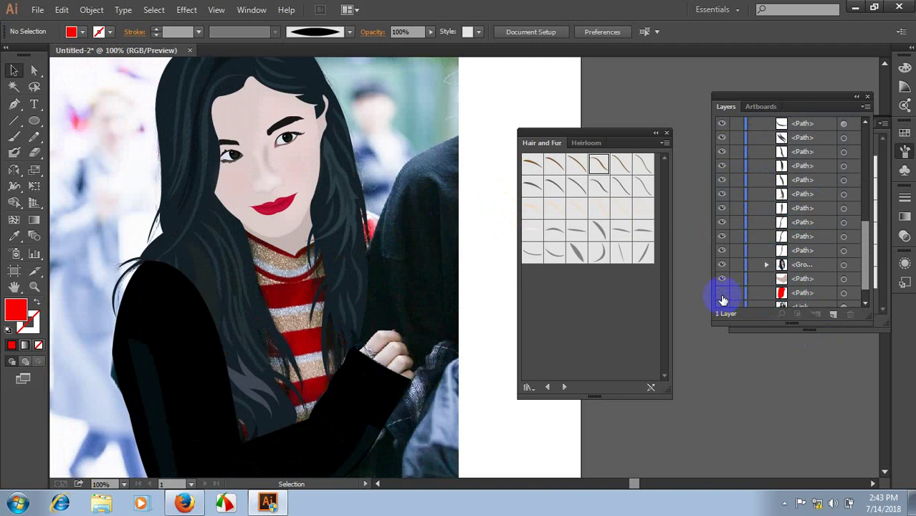
scroll(322, 290, "up", 1)
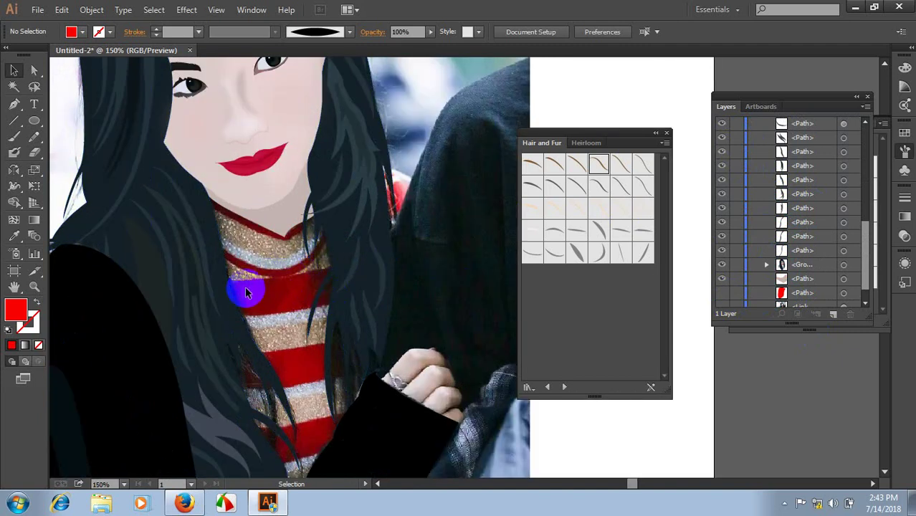
- Draw a curved neckline stripe with the Pencil and fill it tan
scroll(220, 286, "up", 1)
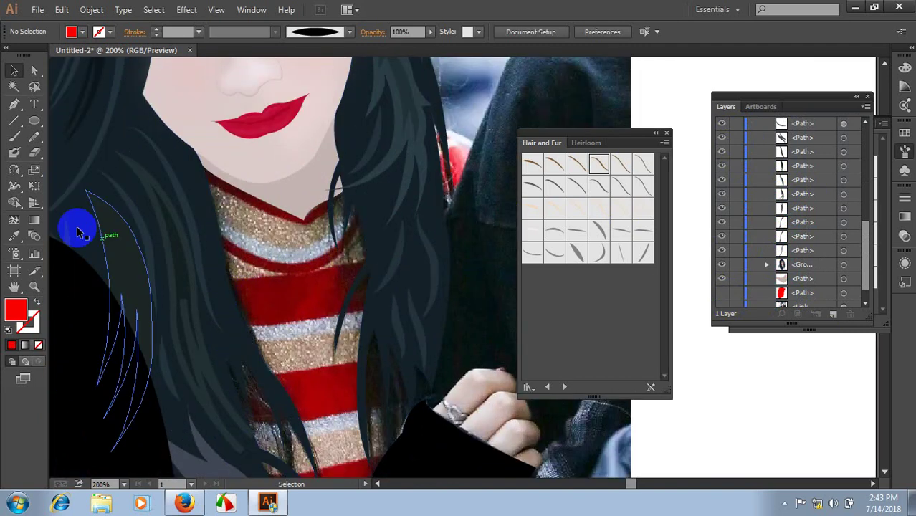
left_click(34, 136)
left_click(266, 272)
left_click(210, 222)
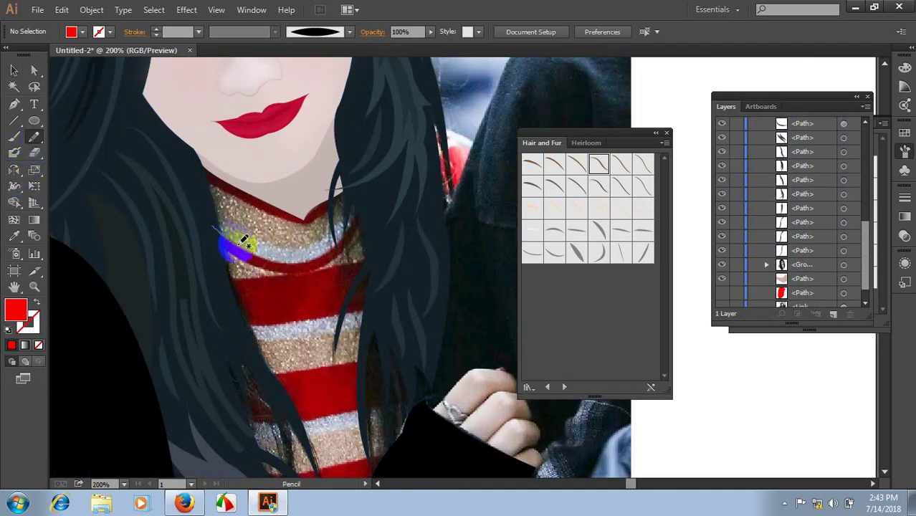
mouse_move(276, 253)
left_mouse_down()
mouse_move(299, 256)
mouse_move(337, 242)
mouse_move(362, 212)
left_mouse_up()
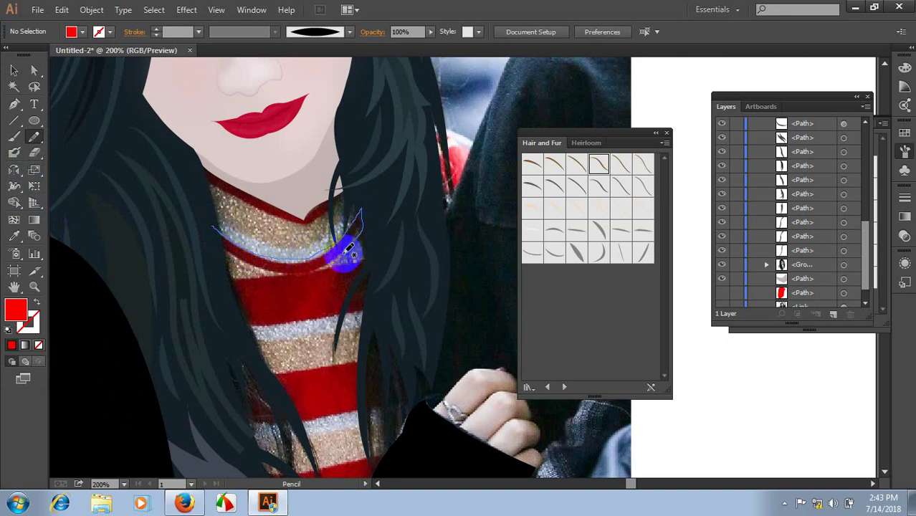
mouse_move(352, 251)
left_mouse_down()
mouse_move(292, 271)
mouse_move(245, 266)
mouse_move(211, 229)
left_mouse_up()
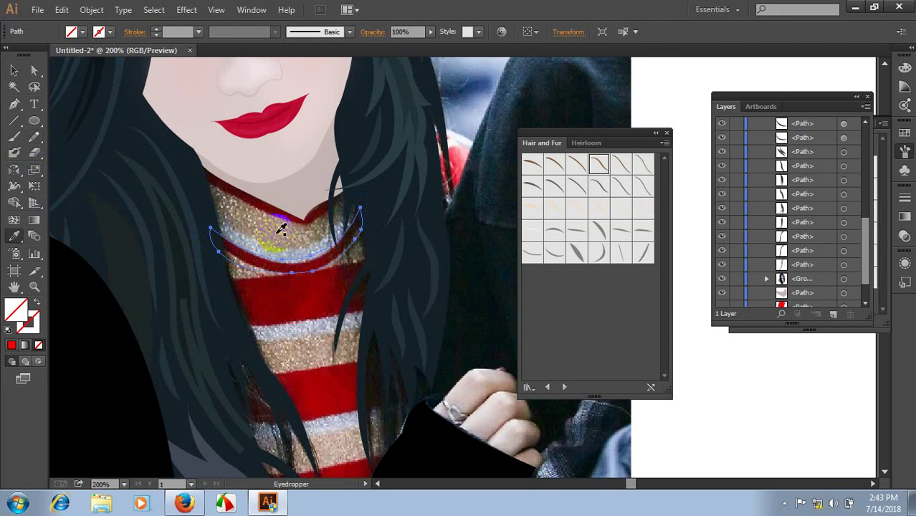
left_click(281, 228)
- Duplicate the tan neckline arc just below the original
scroll(272, 230, "down", 1)
scroll(272, 229, "down", 2)
left_click(14, 69)
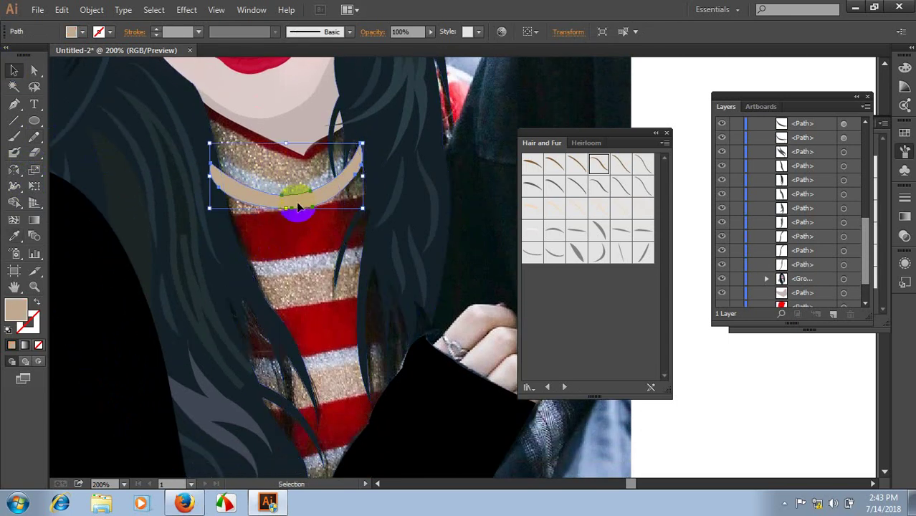
mouse_move(299, 207)
left_mouse_down()
mouse_move(303, 237)
mouse_move(294, 235)
left_mouse_up()
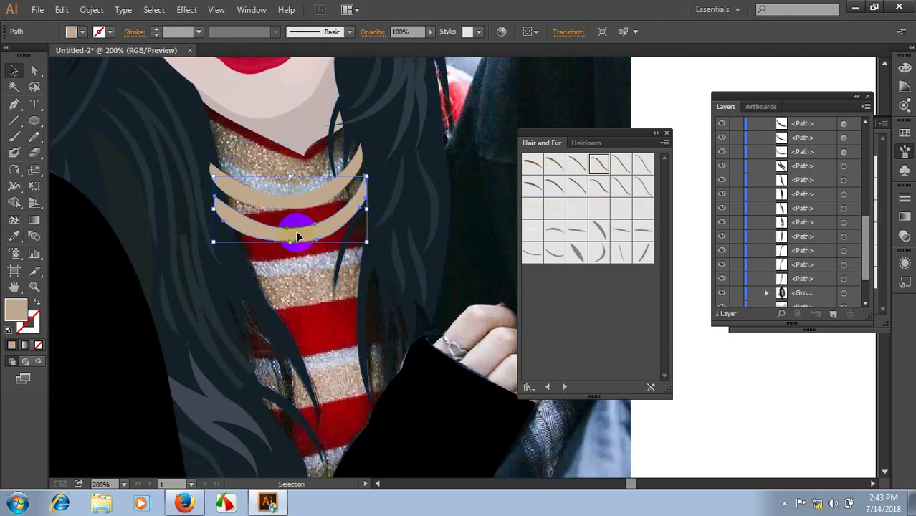
scroll(237, 248, "down", 2)
- Draw the first slanted tan band across the sweater with the Pen
left_click(14, 103)
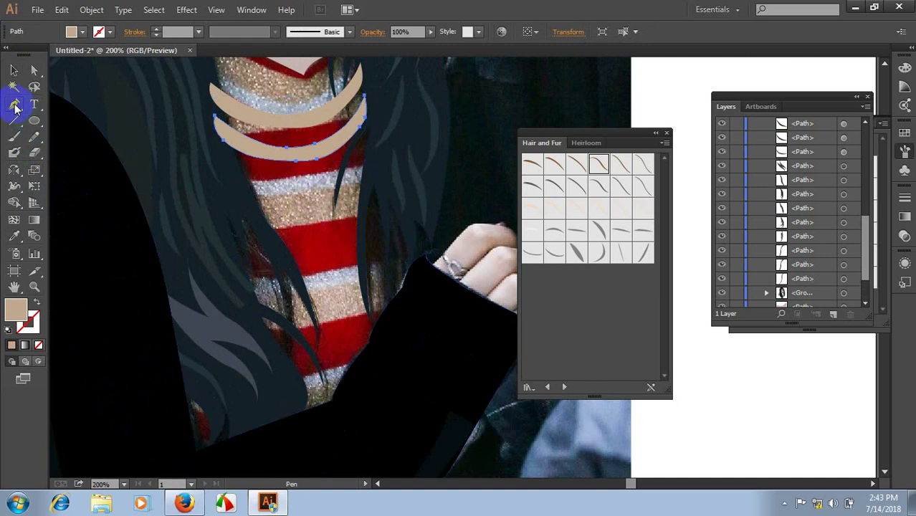
left_click(237, 185)
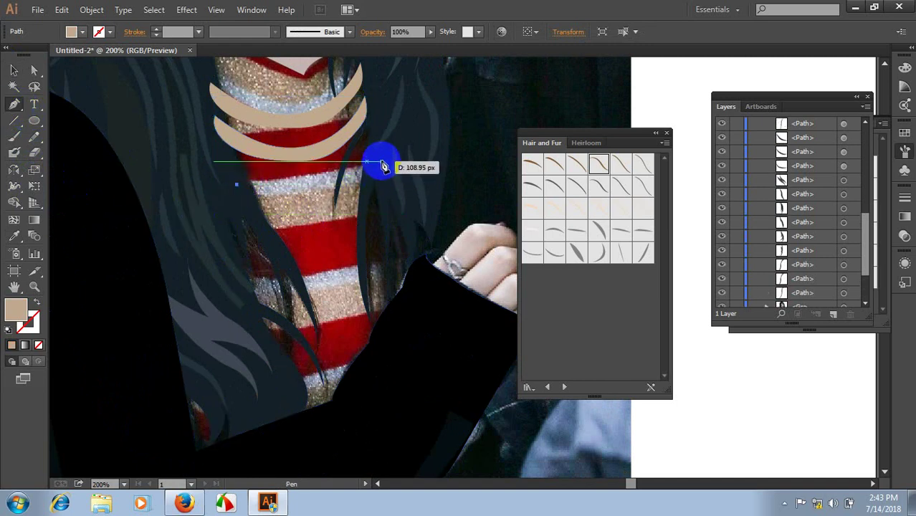
left_click(381, 160)
left_click(379, 179)
left_click(237, 185)
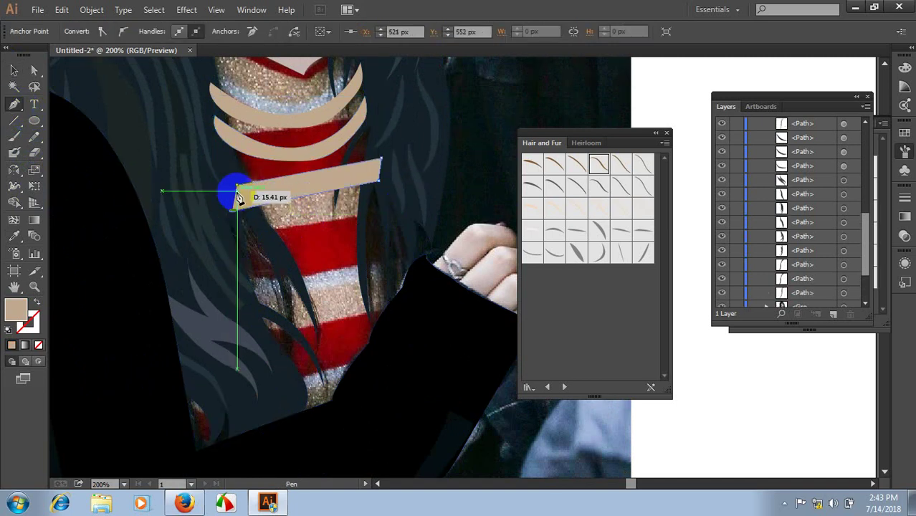
left_click(235, 208)
left_click(216, 235)
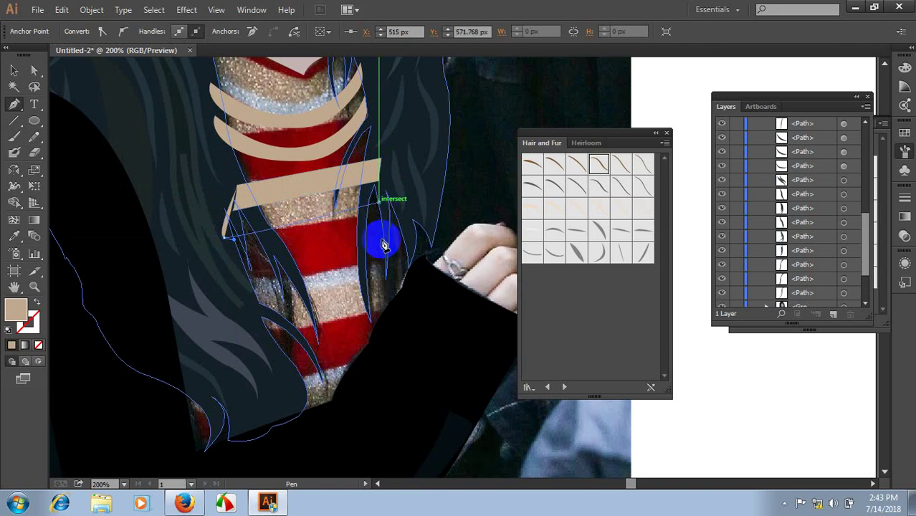
key("ctrl")
left_click(180, 194)
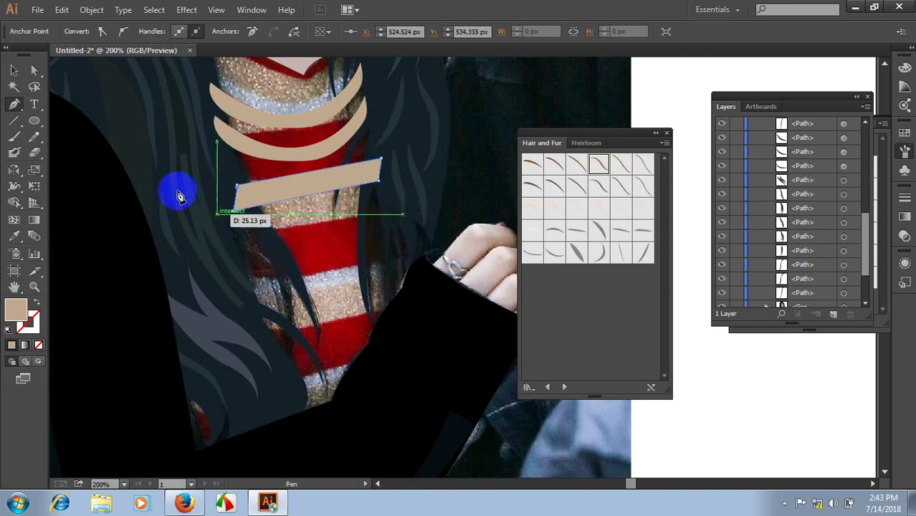
left_click(13, 70)
left_click(74, 197)
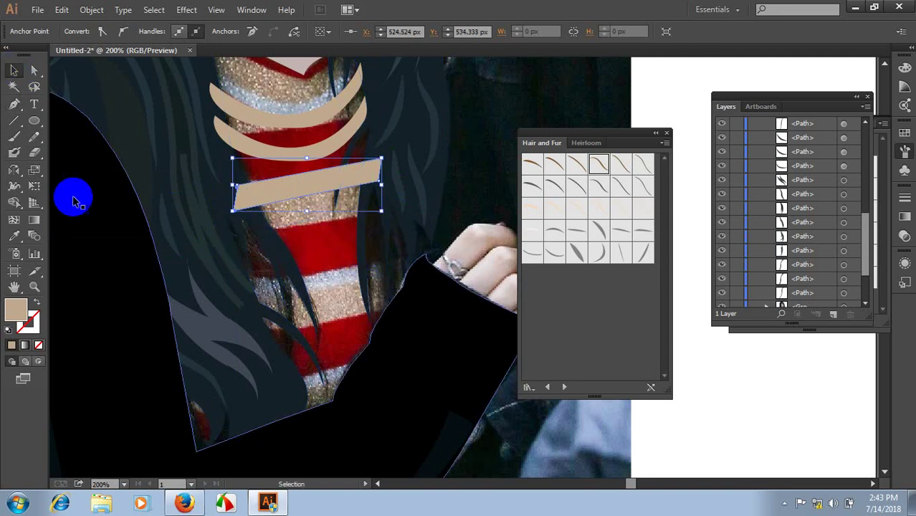
- Outline a second band below it and sample tan onto it from the stripe above
left_click(14, 104)
left_click_drag(395, 204, 386, 259)
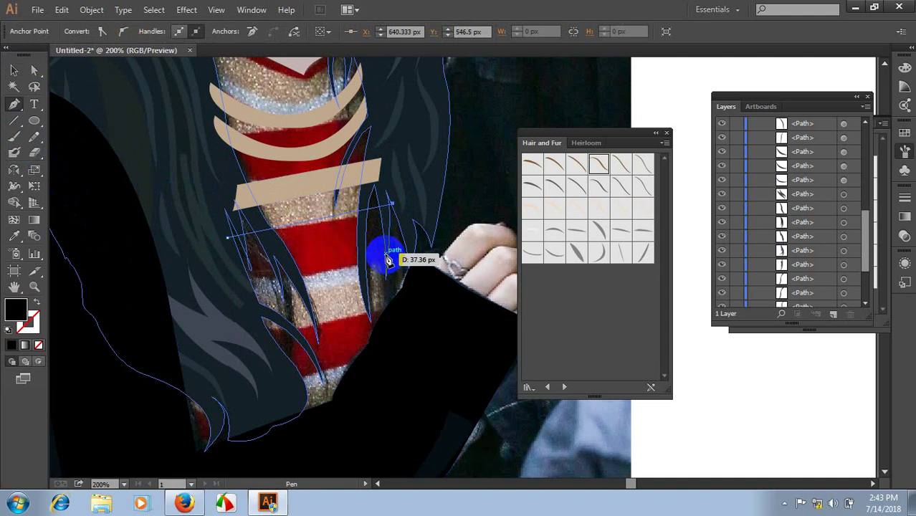
left_click(391, 264)
left_click(227, 289)
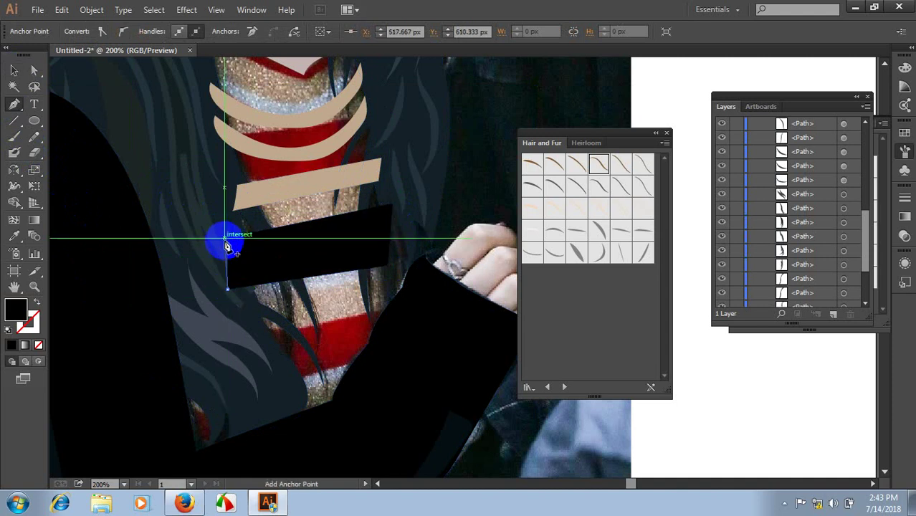
left_click(227, 237)
left_click(13, 69)
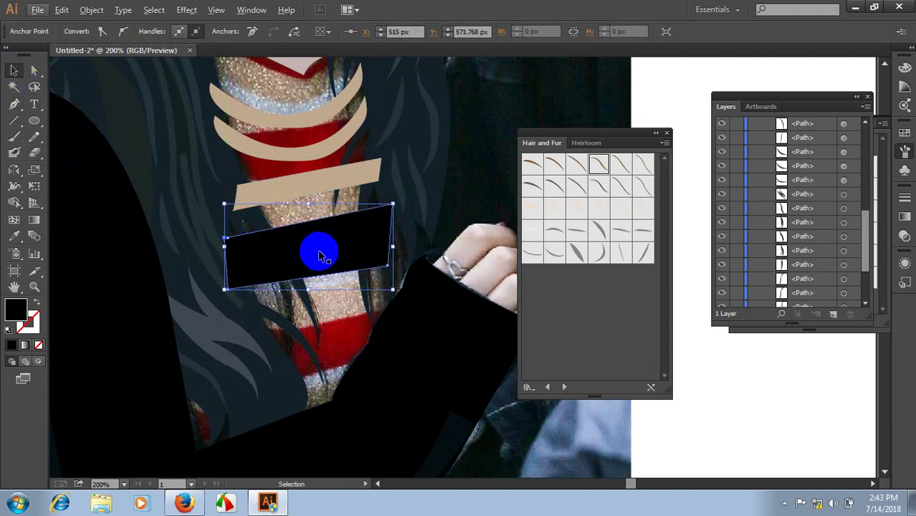
key("i")
left_click(302, 171)
left_click(14, 69)
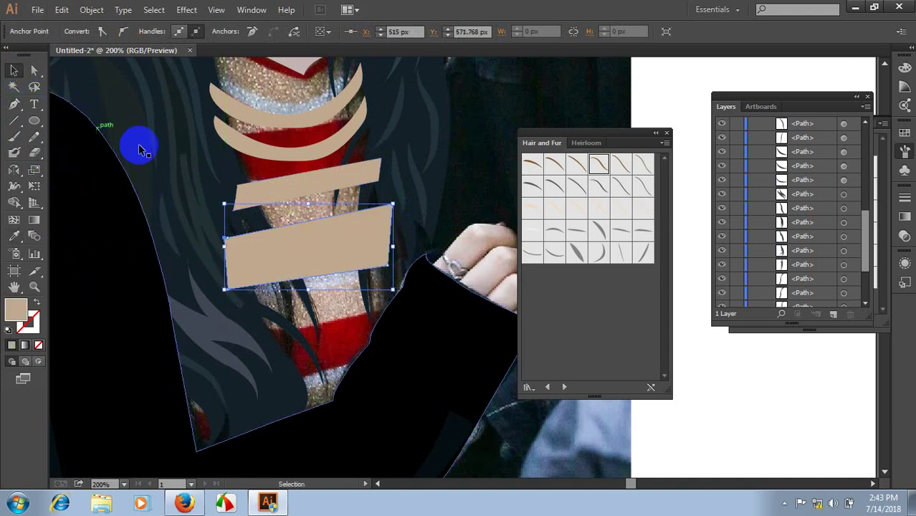
- Duplicate the band lower down, then select all five tan stripes together
left_click_drag(324, 245, 337, 336)
left_click(321, 249)
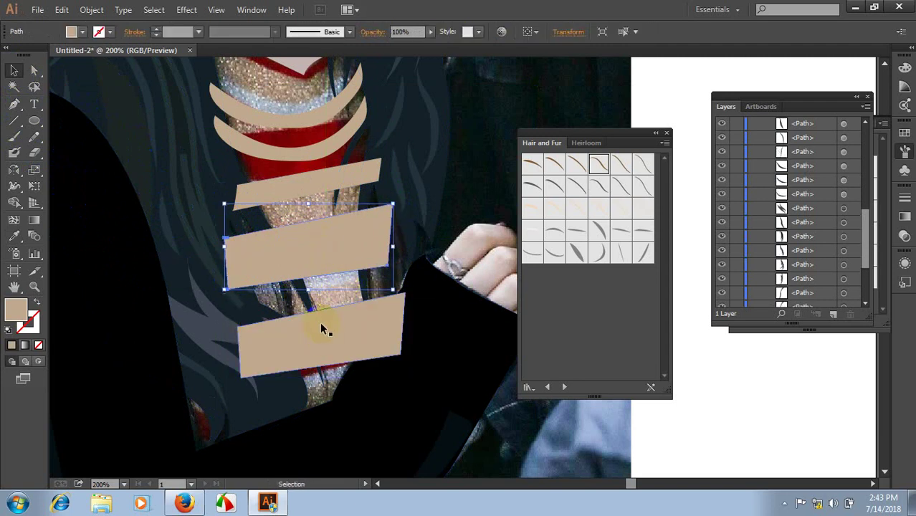
left_click(321, 329, "shift")
left_click(298, 133, "shift")
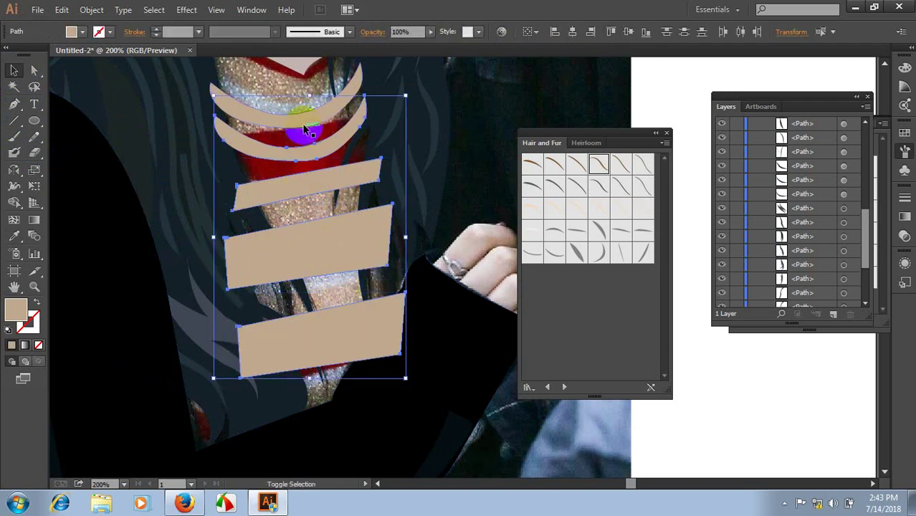
left_click(308, 111, "shift")
- Group the tan stripes, move the group beneath the hair, and reveal the red sweater
key("ctrl+g")
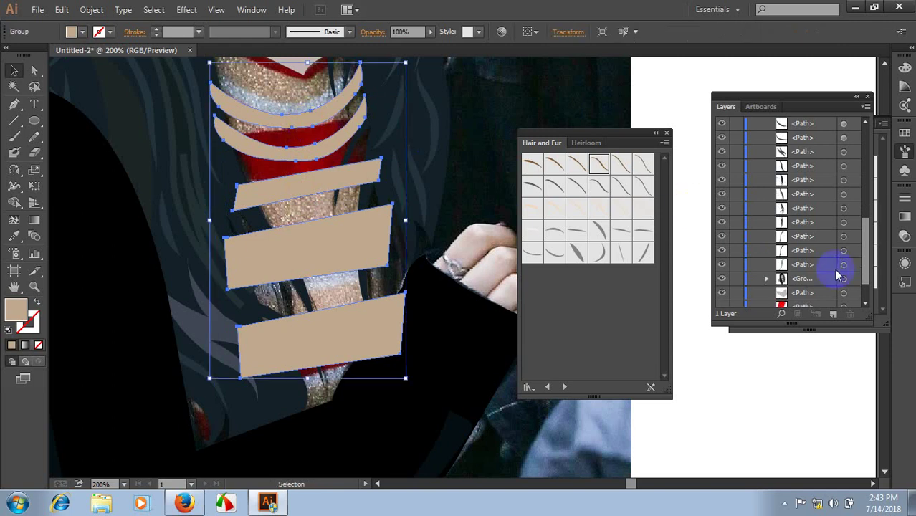
scroll(818, 256, "up", 5)
left_click_drag(794, 142, 806, 307)
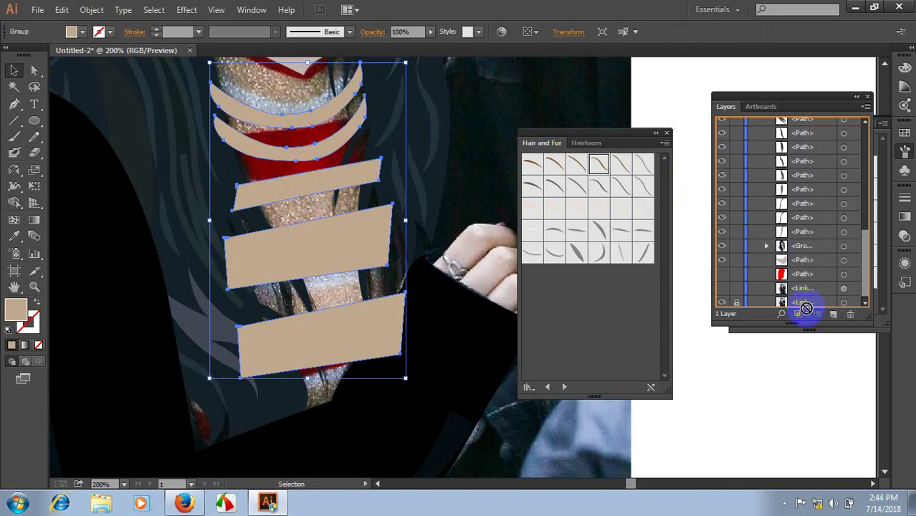
left_click_drag(801, 268, 801, 270)
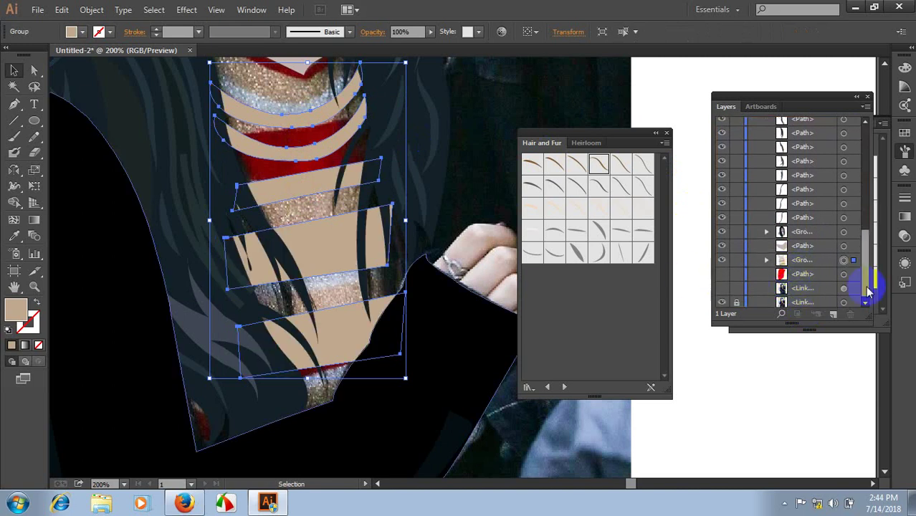
left_click(723, 274)
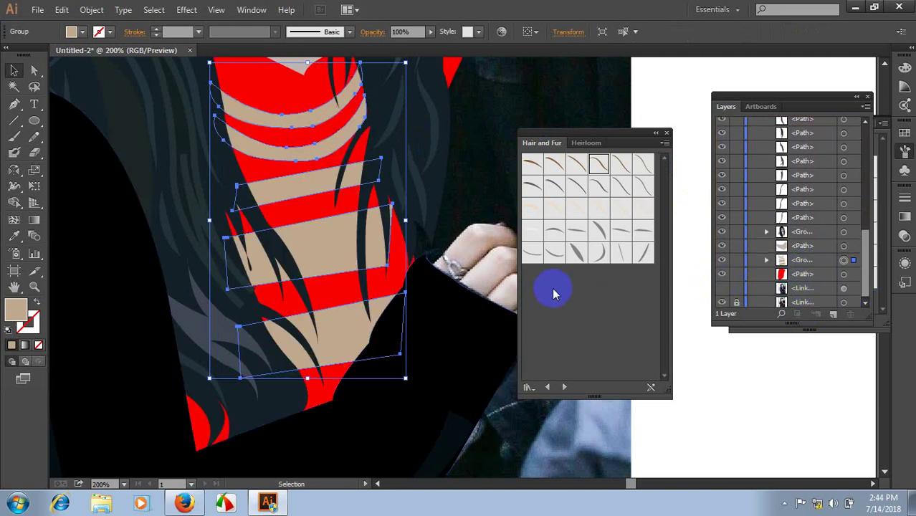
- Fit the artboard in view, then zoom in across the sleeve onto the hand
key("ctrl+0")
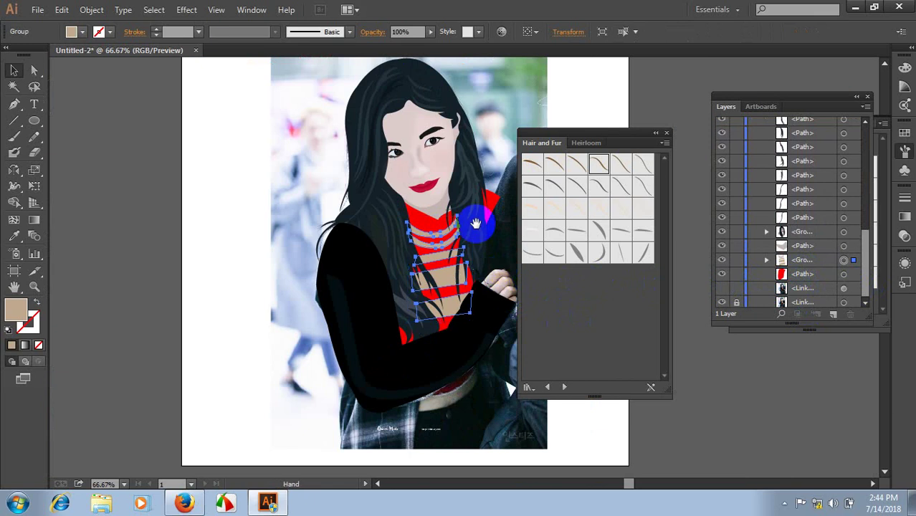
left_click_drag(475, 223, 352, 245)
left_click(352, 245, "ctrl")
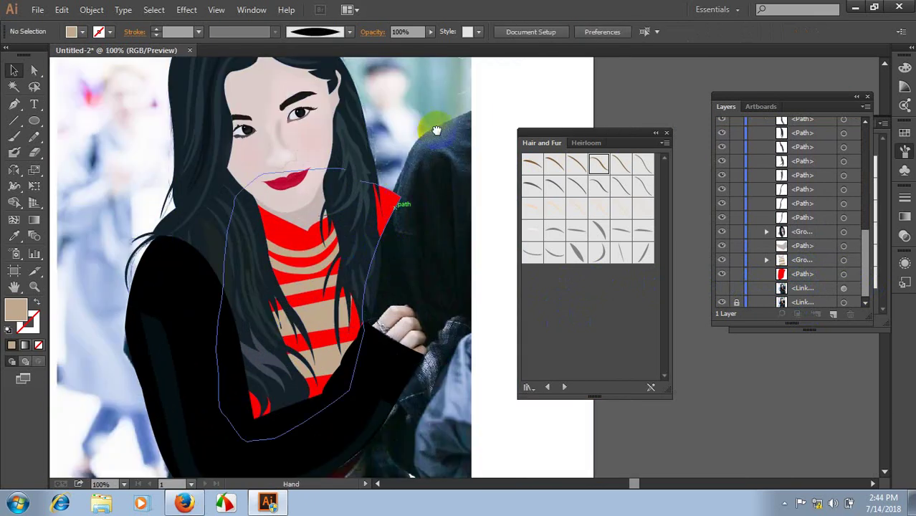
left_click_drag(436, 130, 462, 192)
key("ctrl+minus")
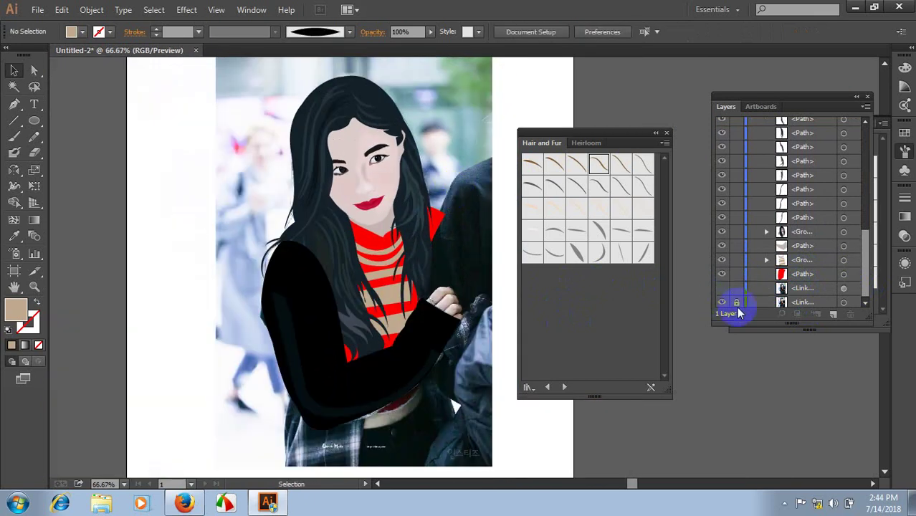
left_click(389, 374, "ctrl")
left_click(466, 273, "ctrl")
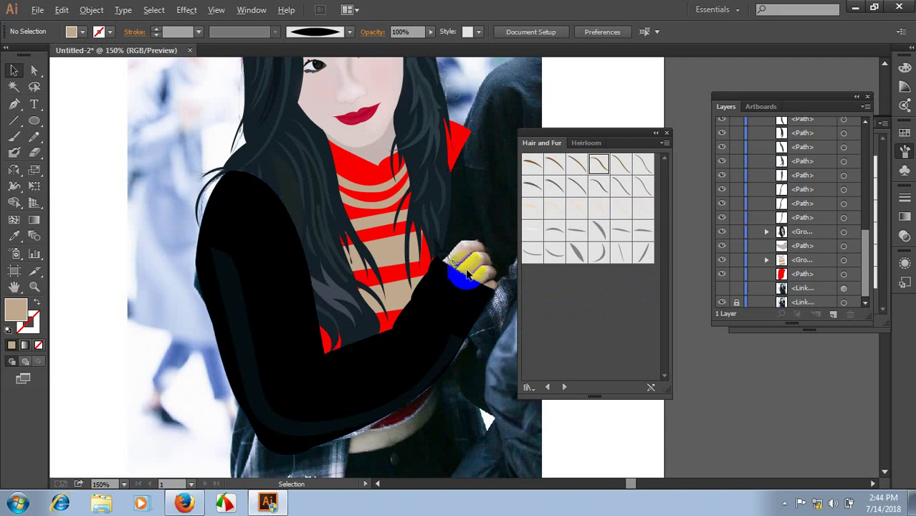
left_click(436, 237, "ctrl")
left_click(343, 268, "ctrl")
left_click(192, 241, "ctrl")
- Trace the first finger's outline with the Pen as an unfilled shape with a tan stroke
left_click(25, 123)
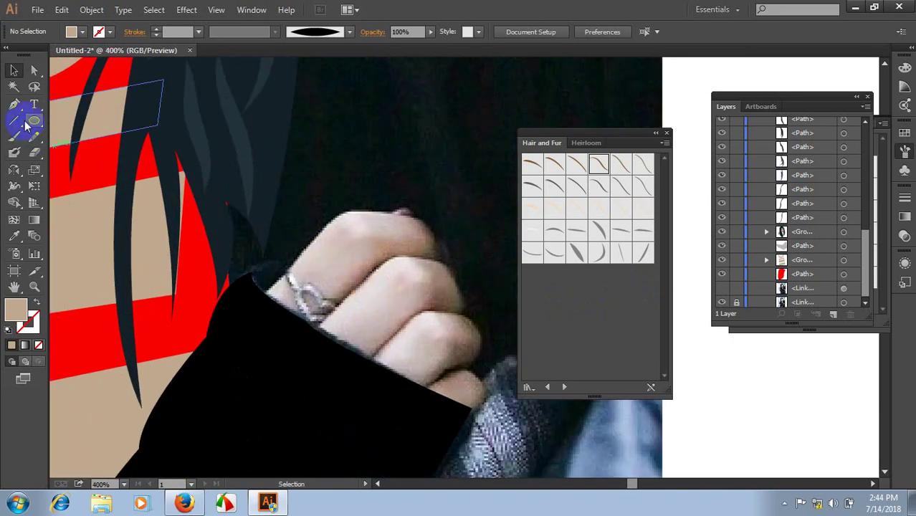
left_click(14, 104)
mouse_move(264, 292)
left_mouse_down()
mouse_move(314, 251)
mouse_move(317, 231)
mouse_move(329, 237)
mouse_move(372, 218)
mouse_move(401, 219)
left_mouse_up()
left_click_drag(380, 217, 436, 231)
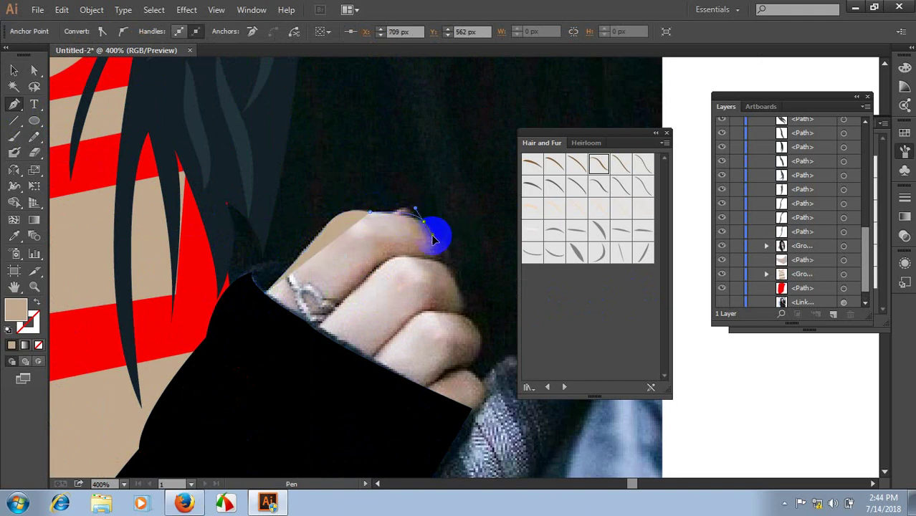
left_click(425, 216)
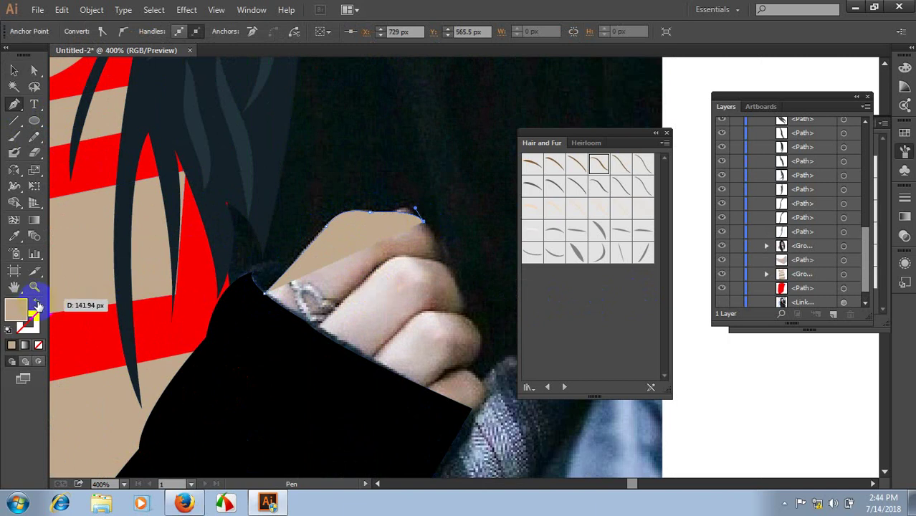
left_click(36, 303)
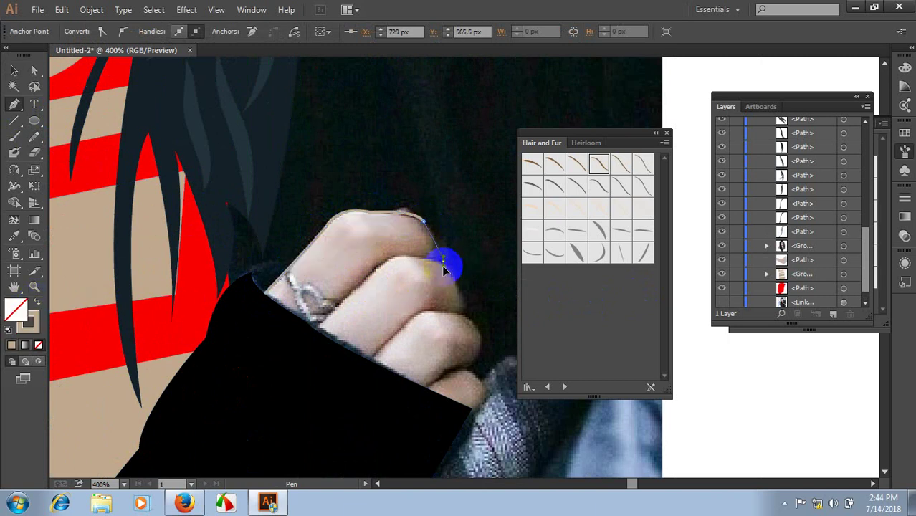
mouse_move(447, 258)
left_mouse_down()
mouse_move(391, 267)
mouse_move(364, 294)
mouse_move(378, 272)
mouse_move(351, 324)
mouse_move(384, 271)
mouse_move(364, 284)
left_mouse_up()
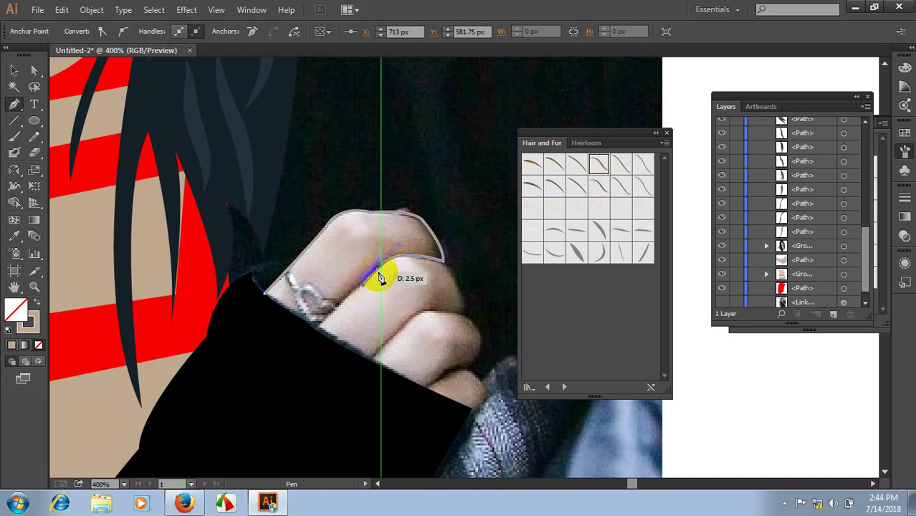
mouse_move(317, 322)
left_mouse_down()
mouse_move(320, 332)
mouse_move(267, 301)
left_mouse_up()
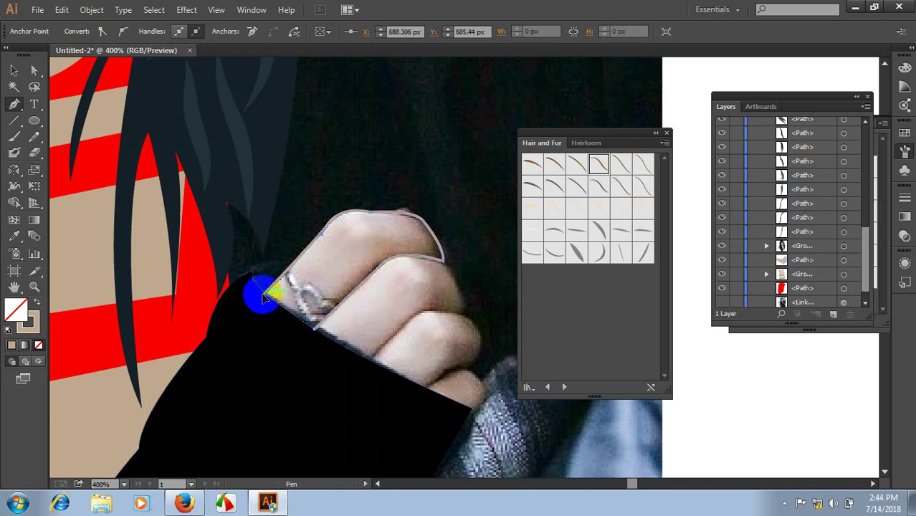
left_click(85, 180)
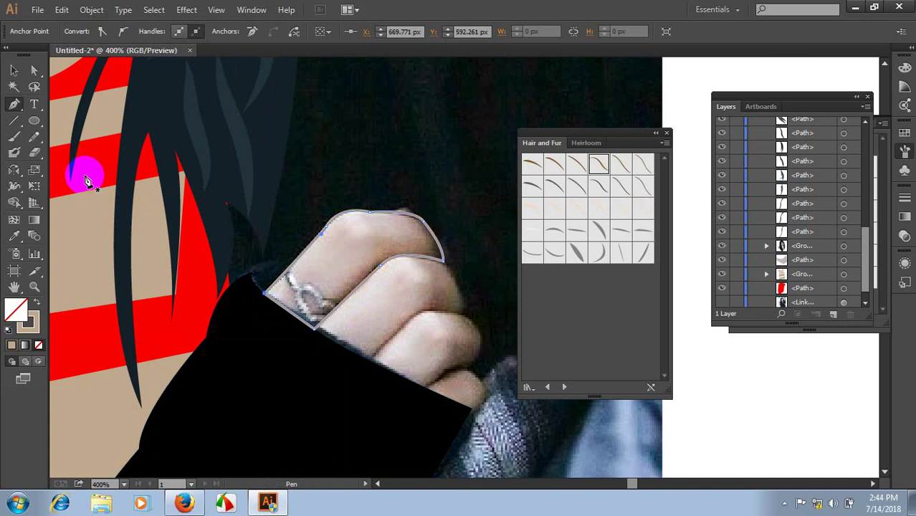
left_click_drag(343, 347, 398, 322)
left_click(373, 371)
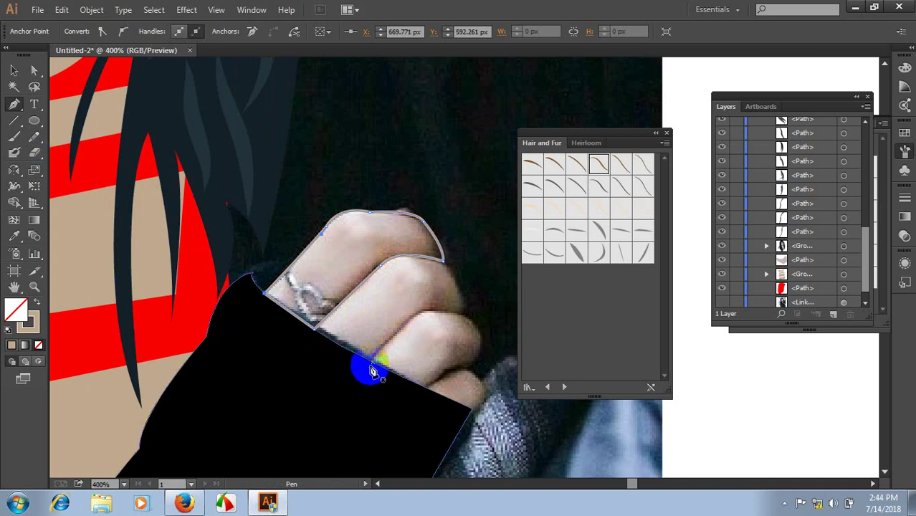
left_click(85, 186)
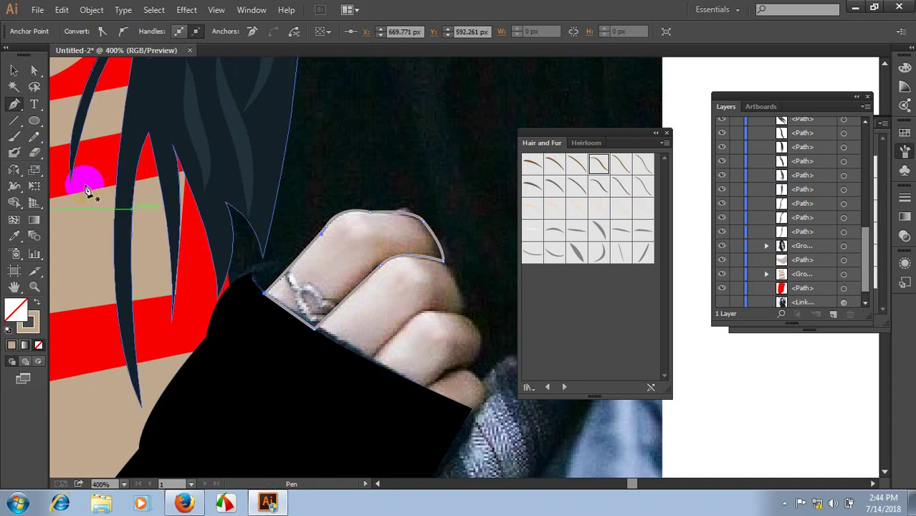
- Duplicate the finger outline and scale the copy to fit the second, ringed finger
left_click(13, 69)
left_click(365, 256)
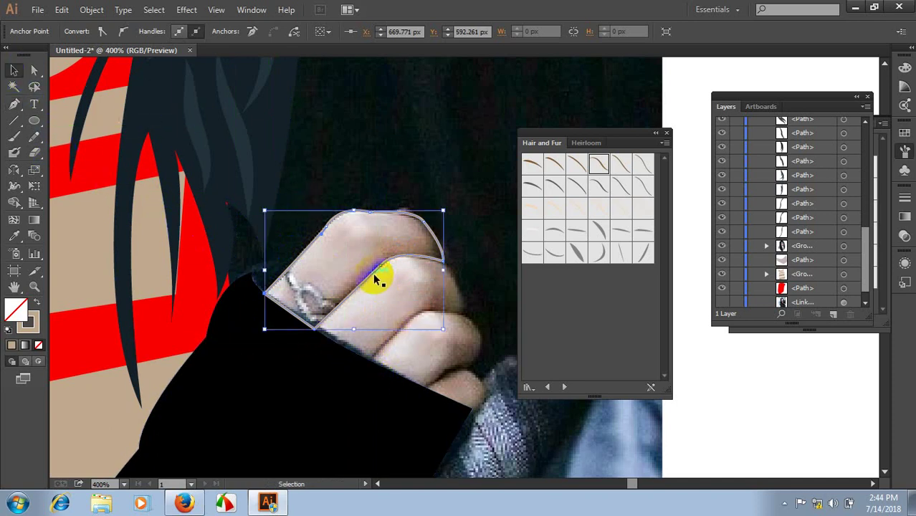
left_click_drag(371, 279, 403, 329)
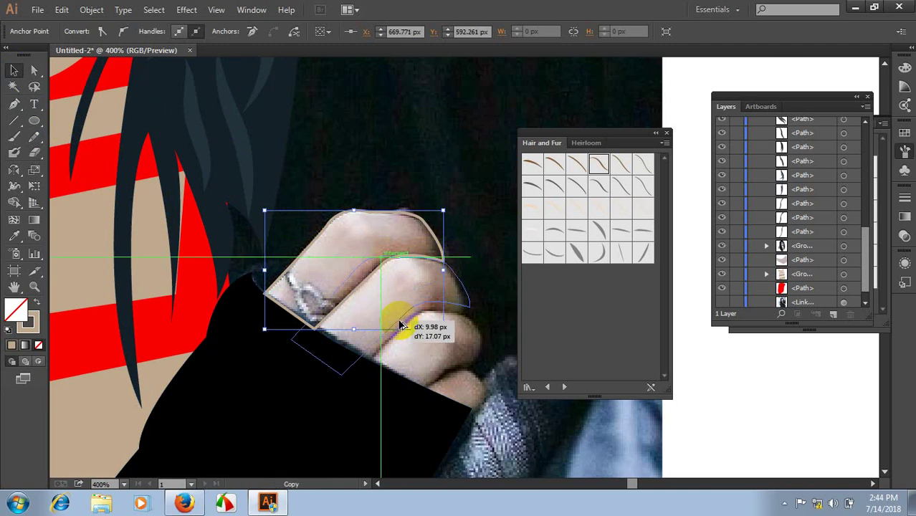
left_click_drag(402, 329, 407, 321)
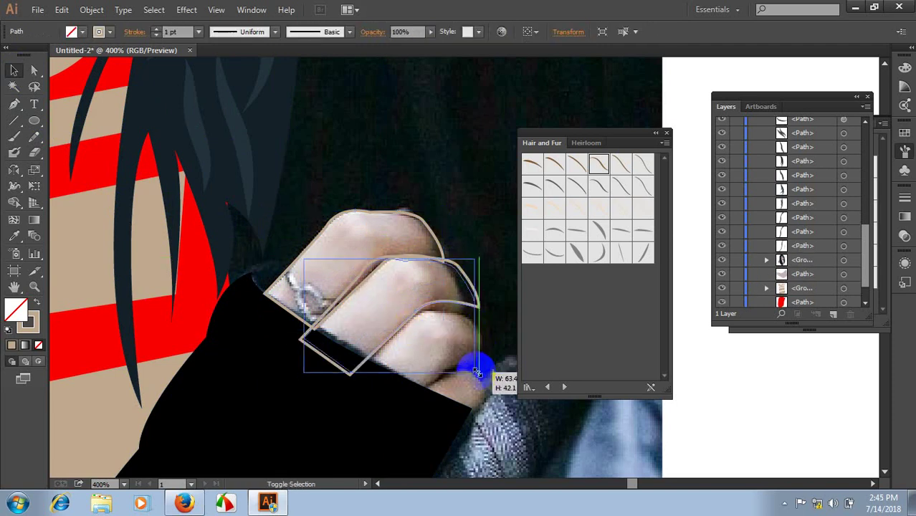
left_click_drag(480, 374, 467, 368)
mouse_move(423, 311)
left_mouse_down()
mouse_move(421, 300)
mouse_move(435, 307)
left_mouse_up()
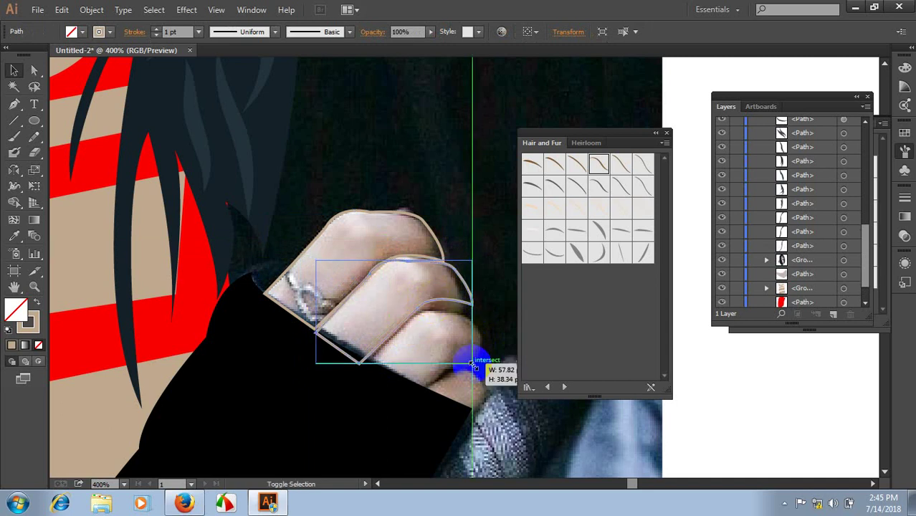
left_click_drag(470, 366, 471, 362)
mouse_move(440, 301)
left_mouse_down()
mouse_move(441, 292)
mouse_move(466, 344)
mouse_move(479, 343)
left_mouse_up()
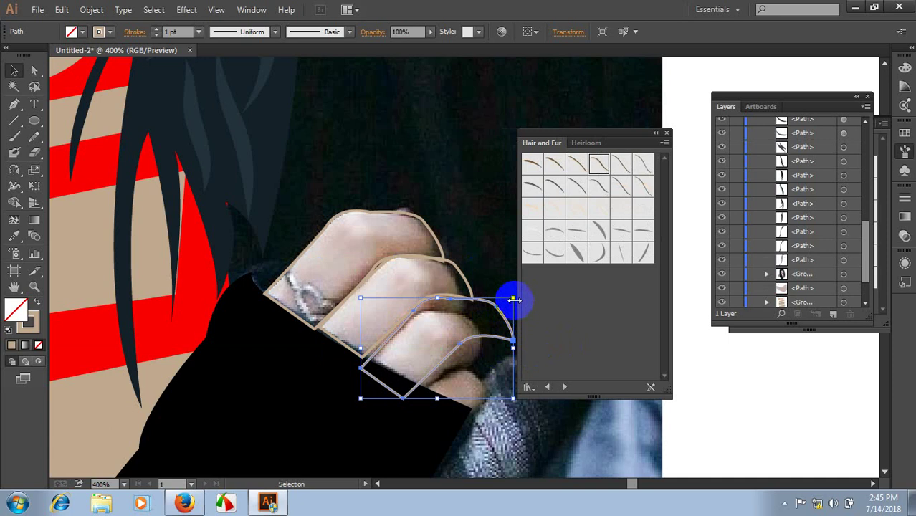
left_click_drag(512, 298, 490, 308)
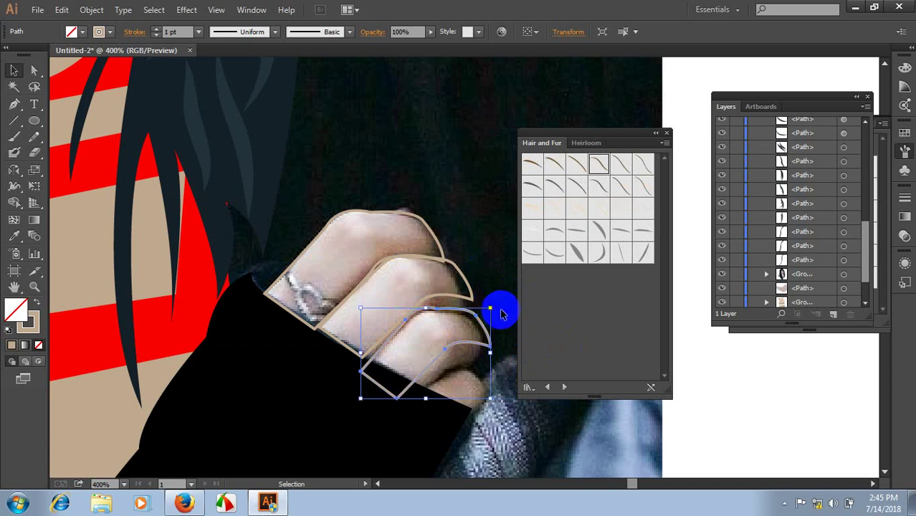
scroll(501, 313, "down", 2)
- Delete the extra finger copy and pen-trace the third finger's outline down to the cuff
key("Delete")
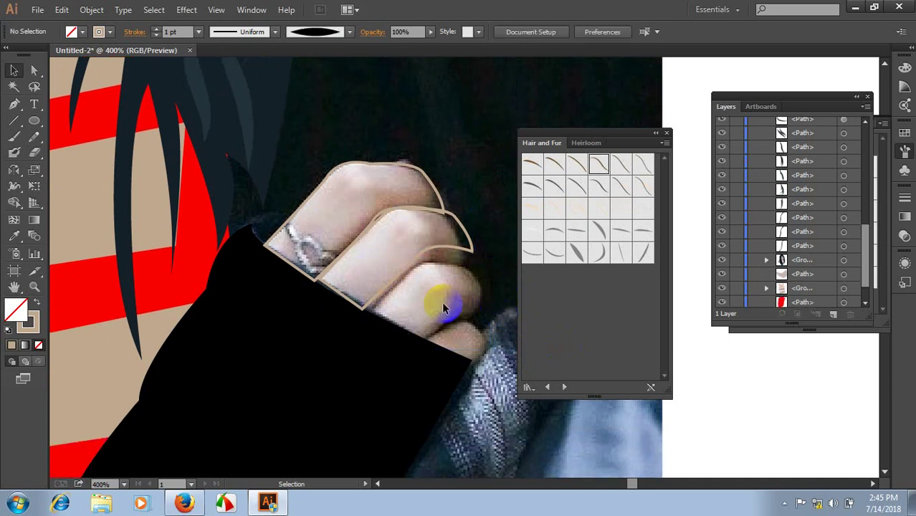
left_click(14, 105)
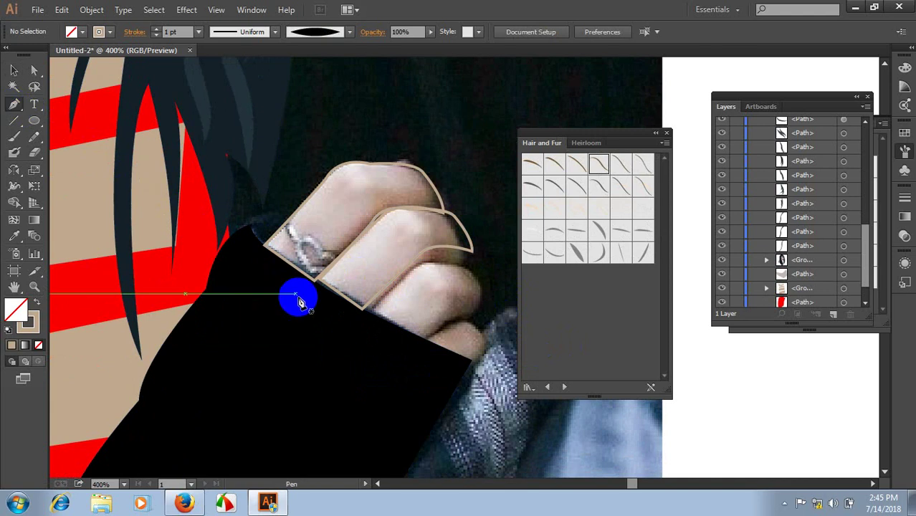
left_click(363, 317)
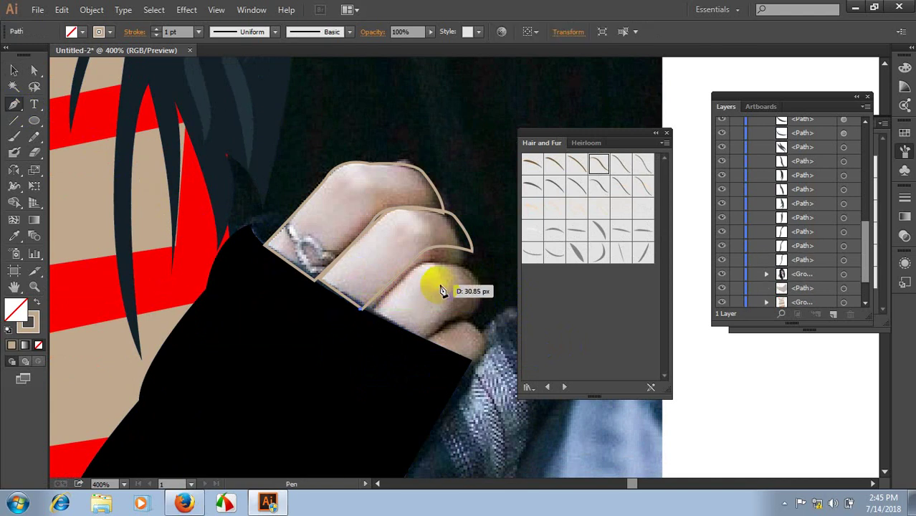
mouse_move(469, 257)
left_mouse_down()
mouse_move(485, 272)
mouse_move(477, 261)
left_mouse_up()
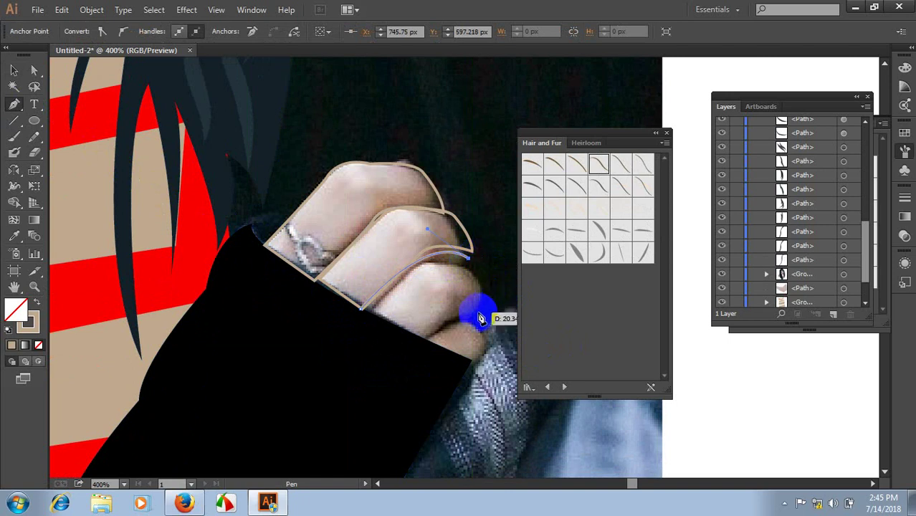
mouse_move(475, 315)
left_mouse_down()
mouse_move(426, 344)
mouse_move(404, 369)
left_mouse_up()
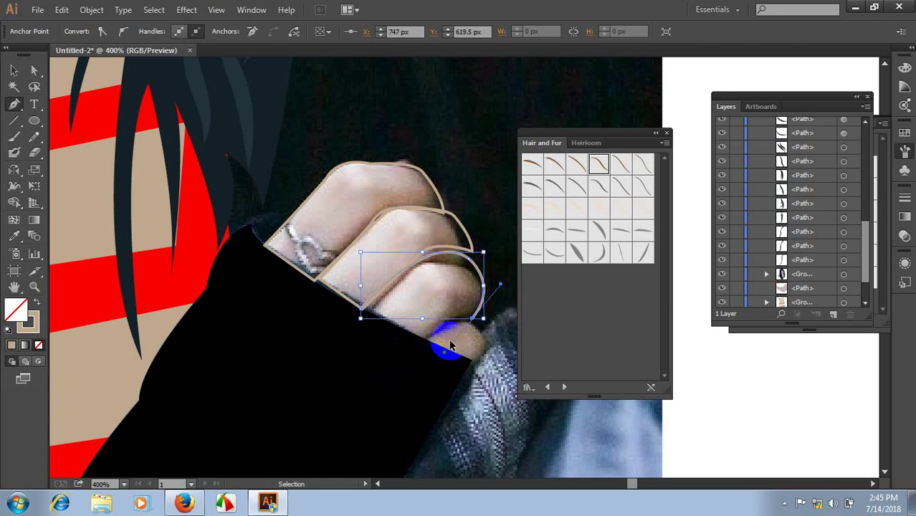
left_click_drag(474, 318, 421, 346)
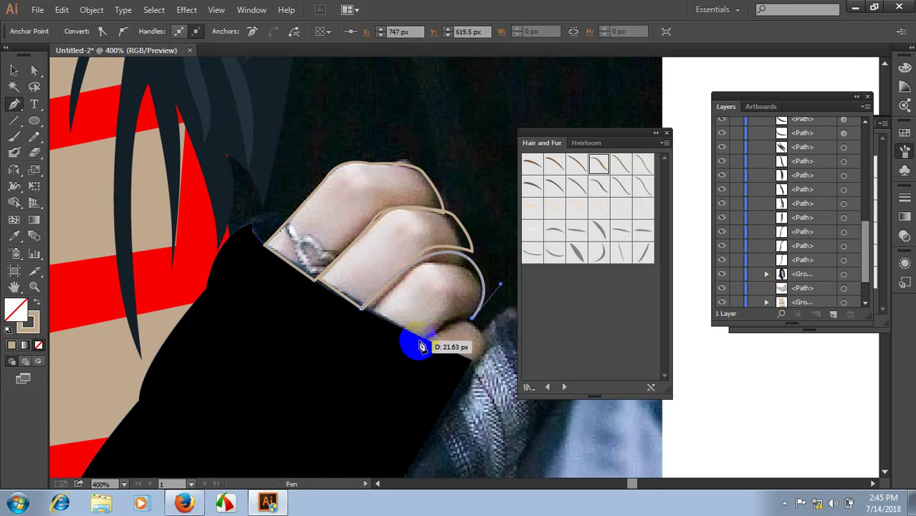
mouse_move(390, 379)
left_mouse_down()
mouse_move(408, 356)
mouse_move(365, 313)
mouse_move(461, 349)
mouse_move(361, 316)
left_mouse_up()
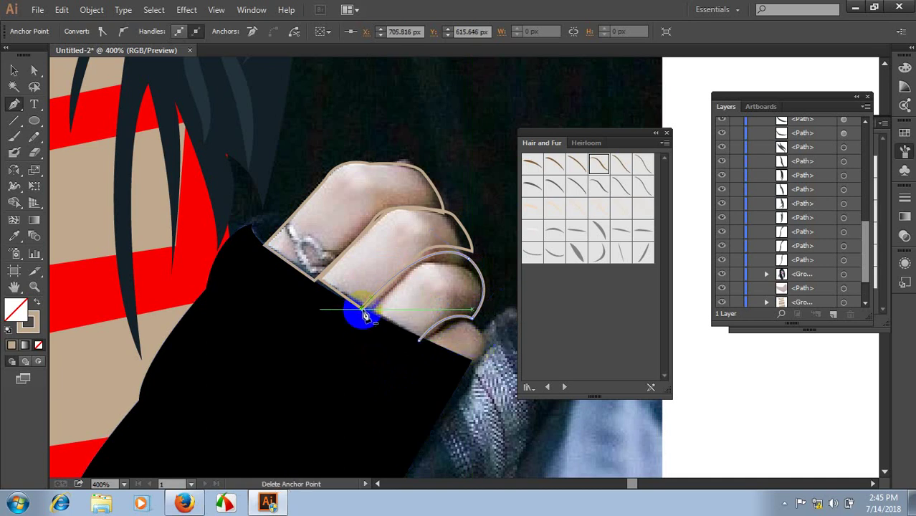
key("ctrl")
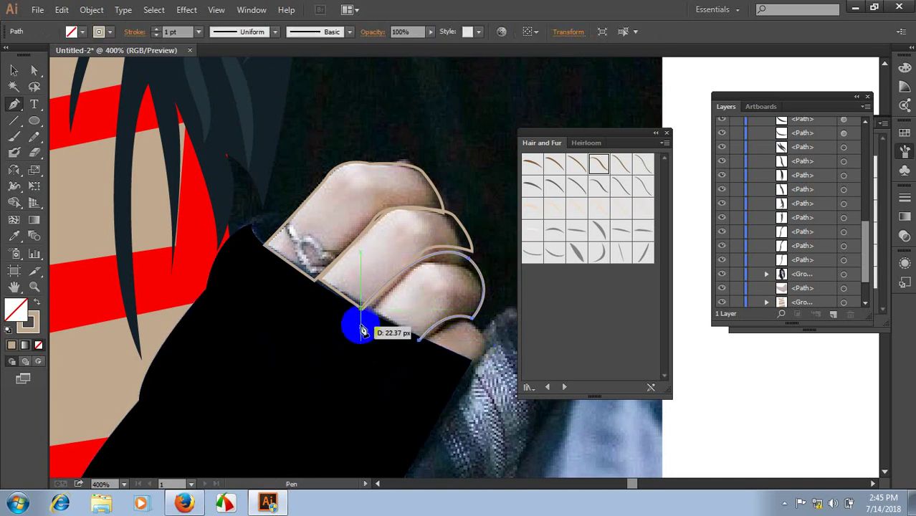
left_click_drag(362, 331, 363, 314)
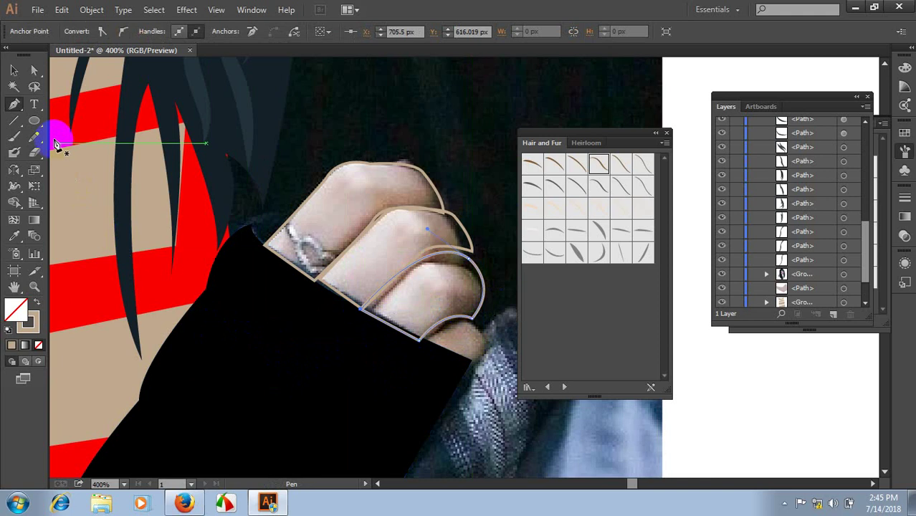
key("v")
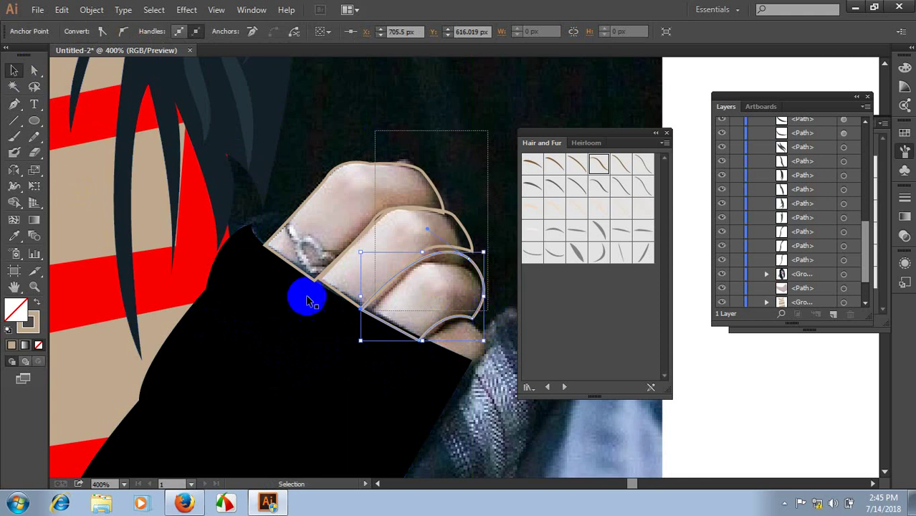
- Select all three finger outlines and fill them with skin tone sampled from the photo
left_click(306, 301)
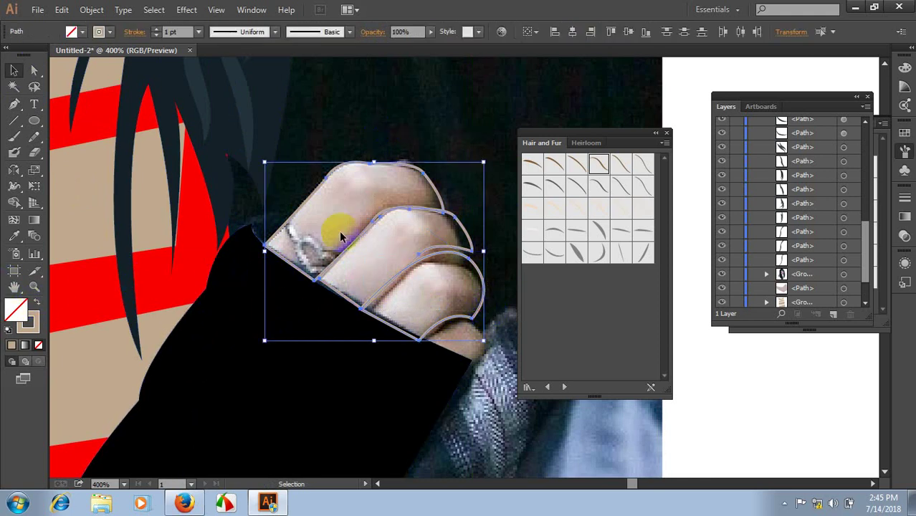
left_click_drag(395, 135, 528, 317)
key("i")
left_click(357, 197)
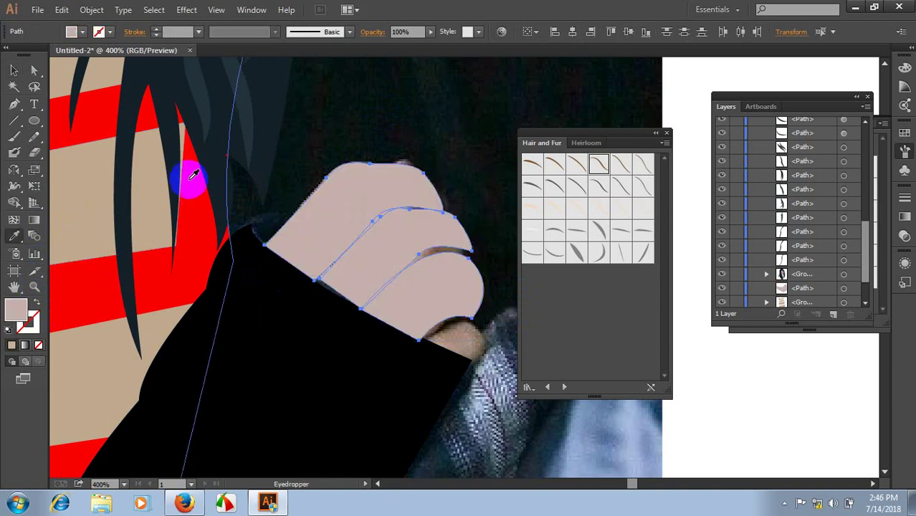
left_click(14, 70)
left_click(380, 110)
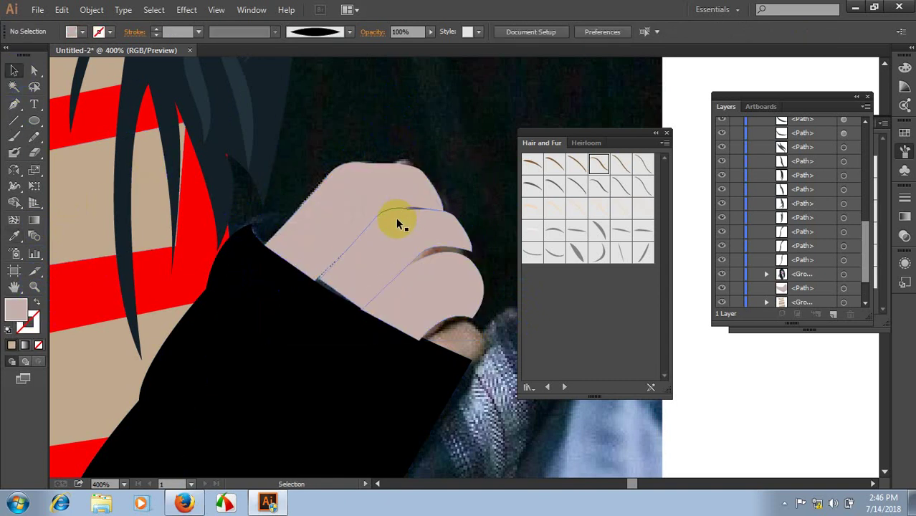
- Hide the finger shapes so the photo's ringed hand shows through again
scroll(390, 184, "up", 1)
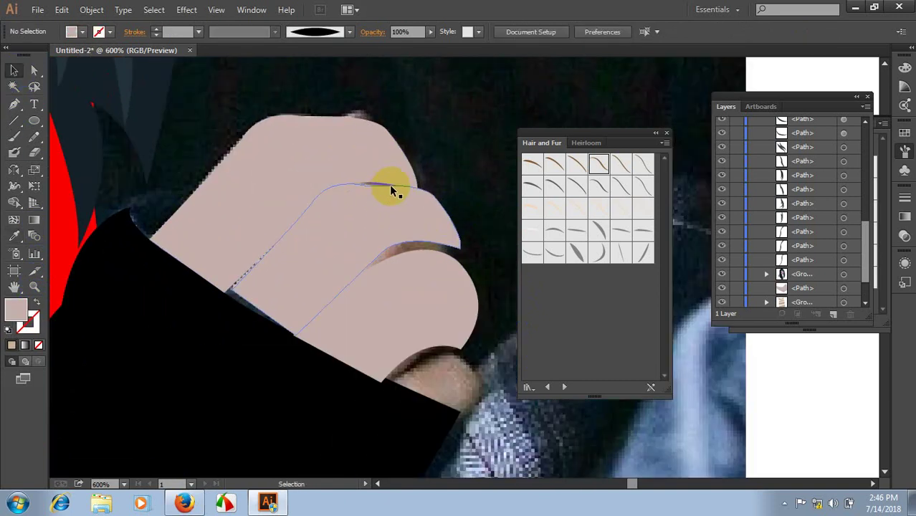
left_click(321, 107)
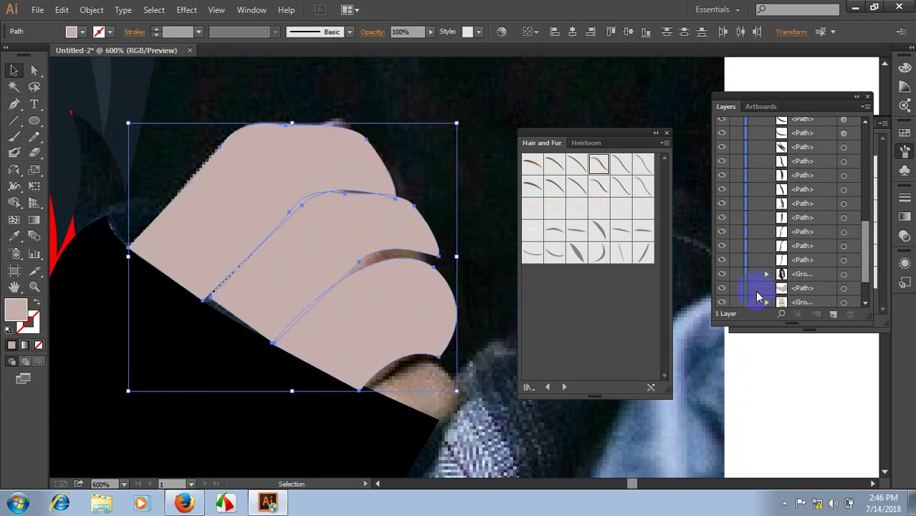
mouse_move(758, 296)
left_mouse_down()
mouse_move(764, 171)
mouse_move(723, 172)
left_mouse_up()
- Pencil-trace the first finger and fill it with skin tone sampled from the photo
left_click(34, 137)
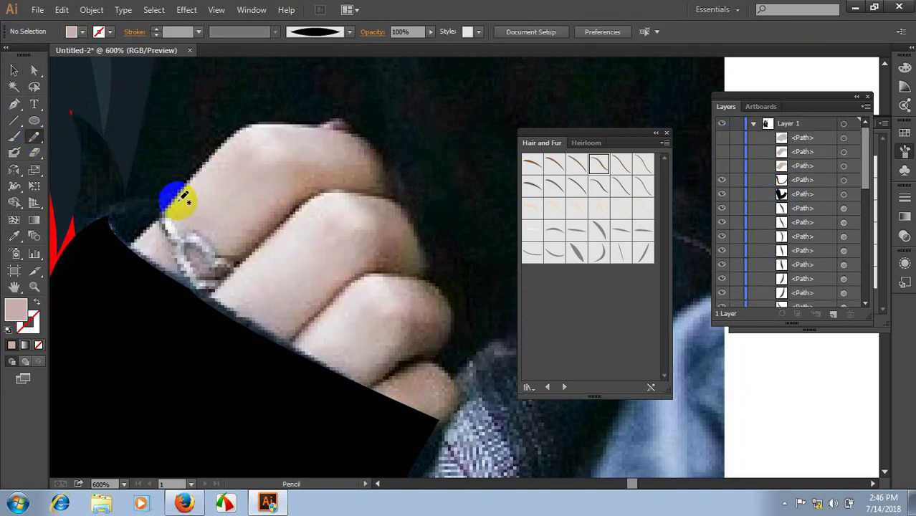
mouse_move(179, 207)
left_mouse_down()
mouse_move(213, 222)
mouse_move(248, 218)
left_mouse_up()
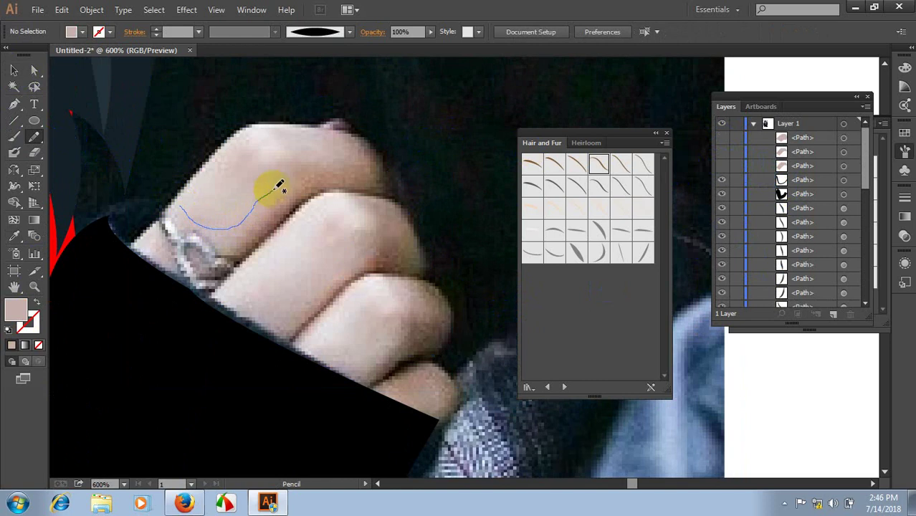
mouse_move(360, 139)
left_mouse_down()
mouse_move(321, 129)
mouse_move(236, 142)
mouse_move(194, 204)
left_mouse_up()
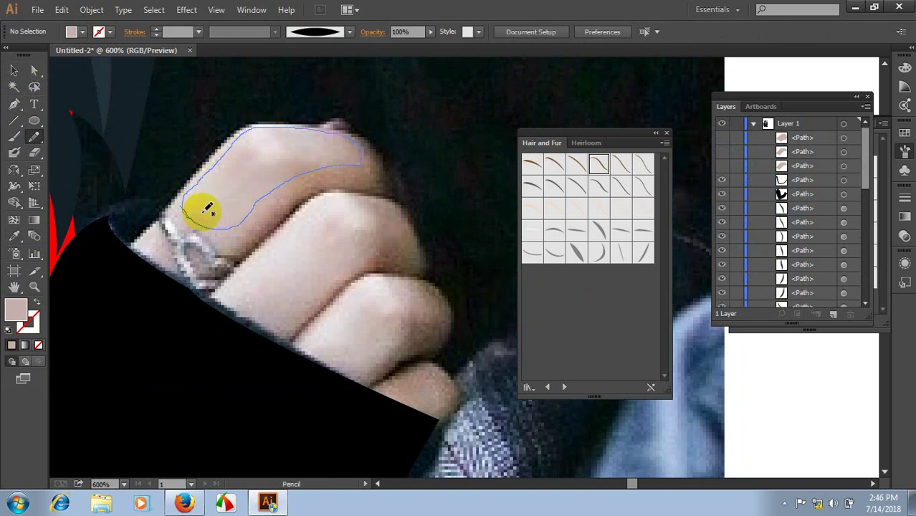
key("i")
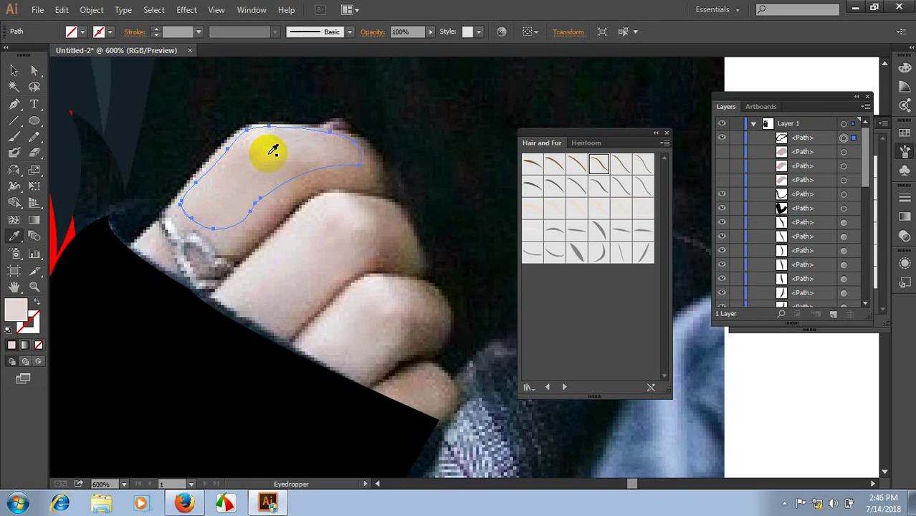
left_click(266, 149)
- Pencil-trace a closed outline around the second finger and sample the skin colour
left_click(44, 142)
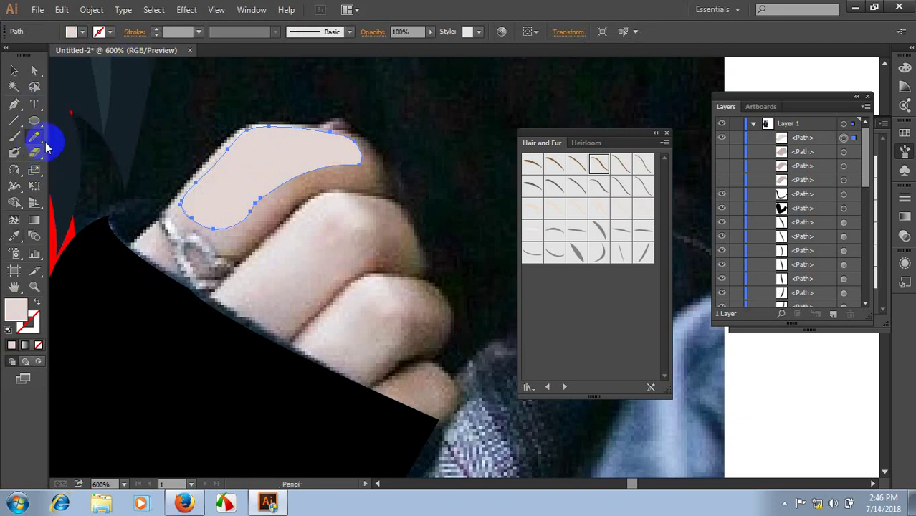
mouse_move(238, 281)
left_mouse_down()
mouse_move(262, 303)
mouse_move(332, 278)
left_mouse_up()
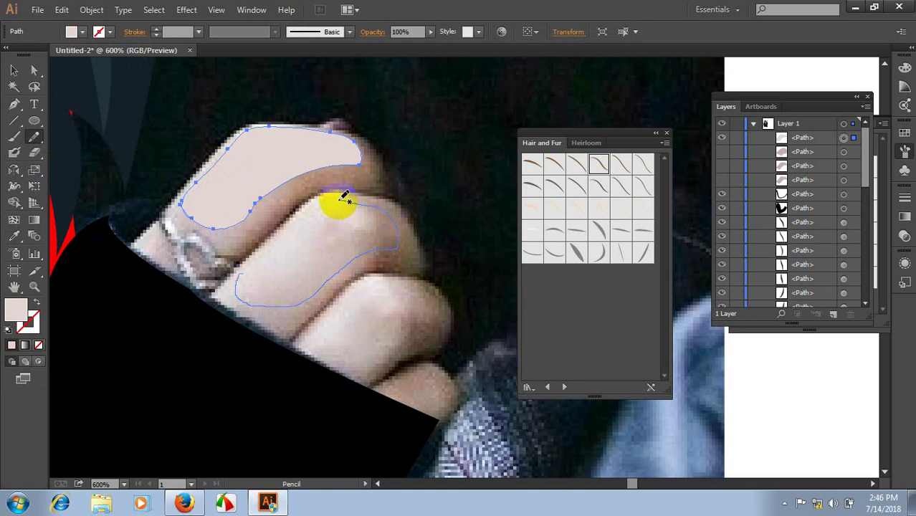
mouse_move(345, 198)
left_mouse_down()
mouse_move(302, 211)
mouse_move(271, 245)
left_mouse_up()
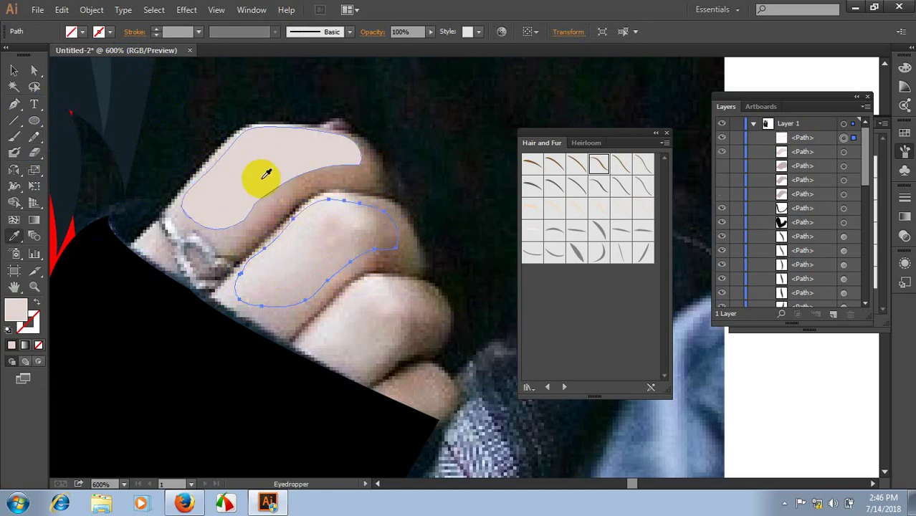
scroll(347, 316, "down", 3)
key("i")
key("n")
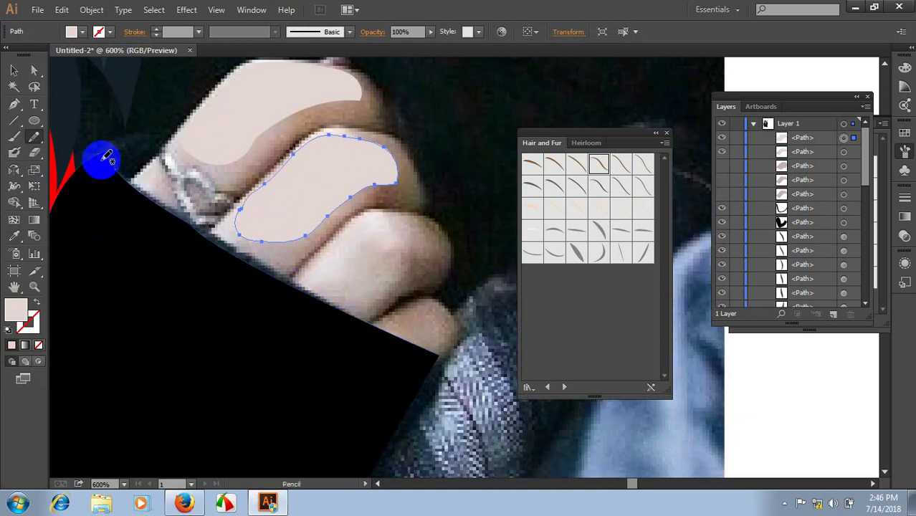
- Pencil-trace the third finger, sample the pale skin colour, and return to selection
mouse_move(294, 275)
left_mouse_down()
mouse_move(315, 264)
mouse_move(354, 305)
left_mouse_up()
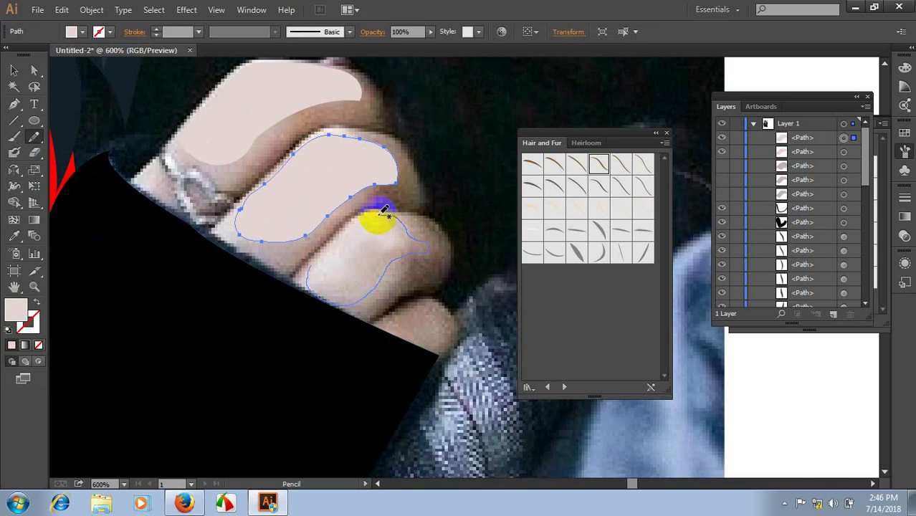
left_click_drag(380, 213, 341, 232)
left_click_drag(320, 265, 319, 266)
scroll(330, 215, "down", 2)
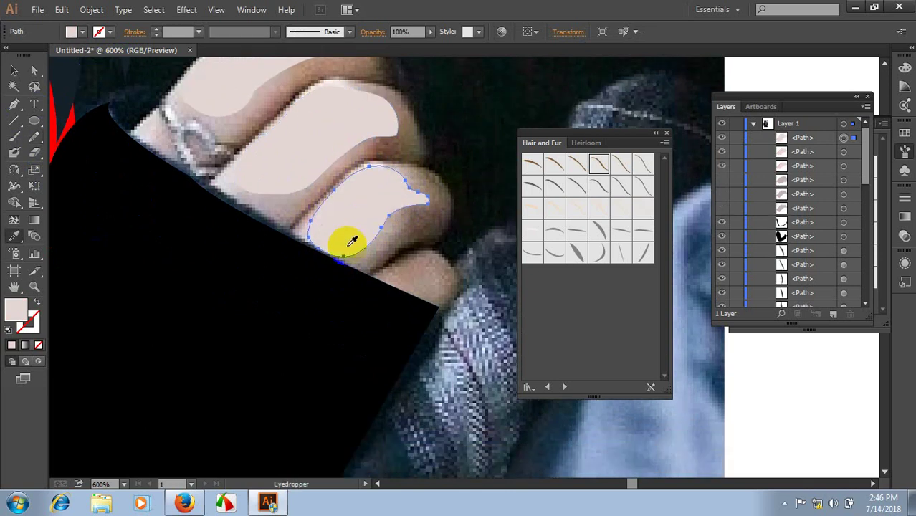
scroll(198, 218, "down", 2)
key("i")
left_click(14, 70)
scroll(215, 236, "up", 2)
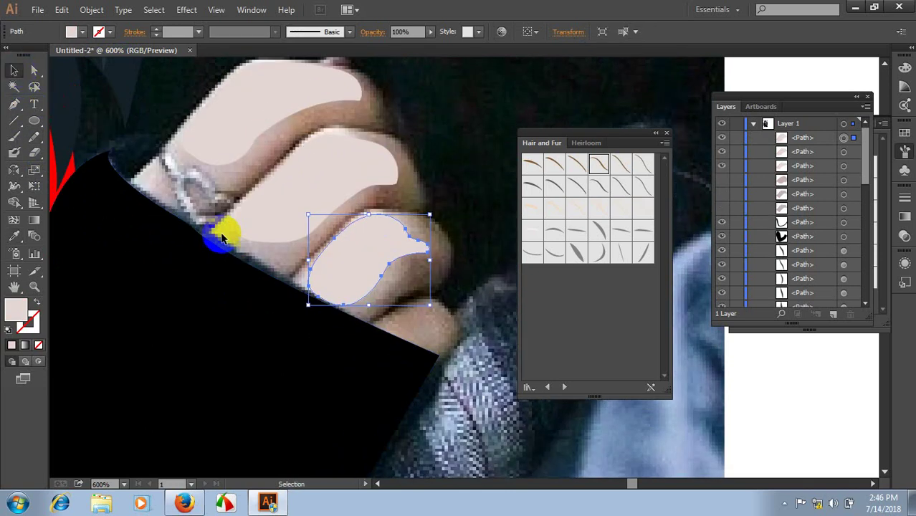
scroll(237, 187, "up", 2)
- Select the three finger shapes and apply a previewed 10.8-pixel Gaussian Blur
left_click_drag(409, 324, 245, 106)
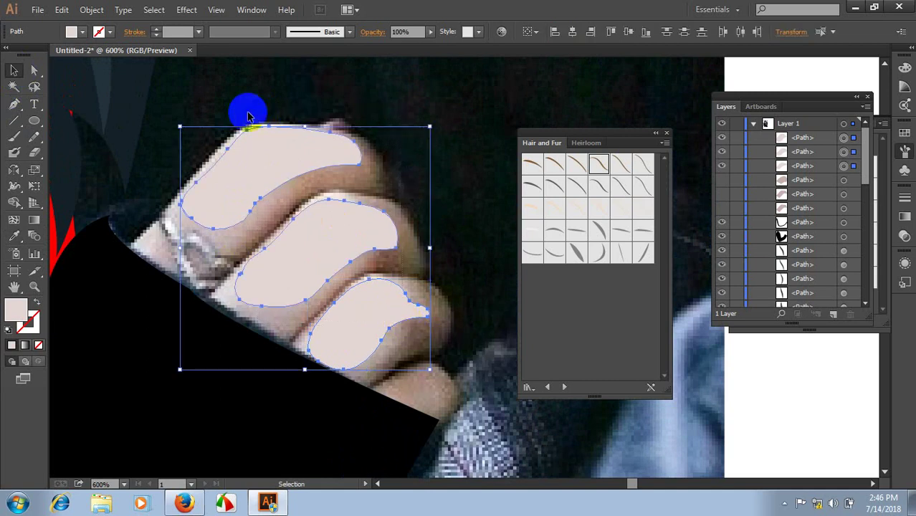
left_click(186, 9)
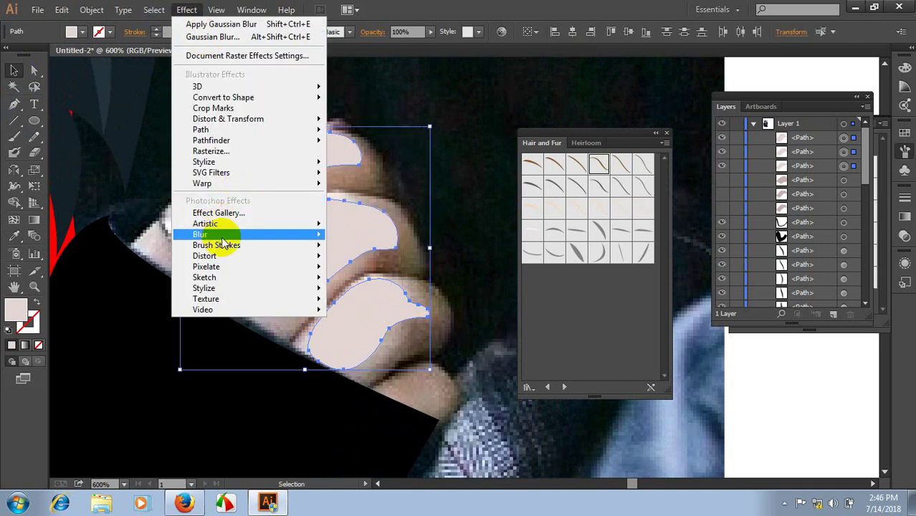
left_click(398, 233)
left_click(537, 237)
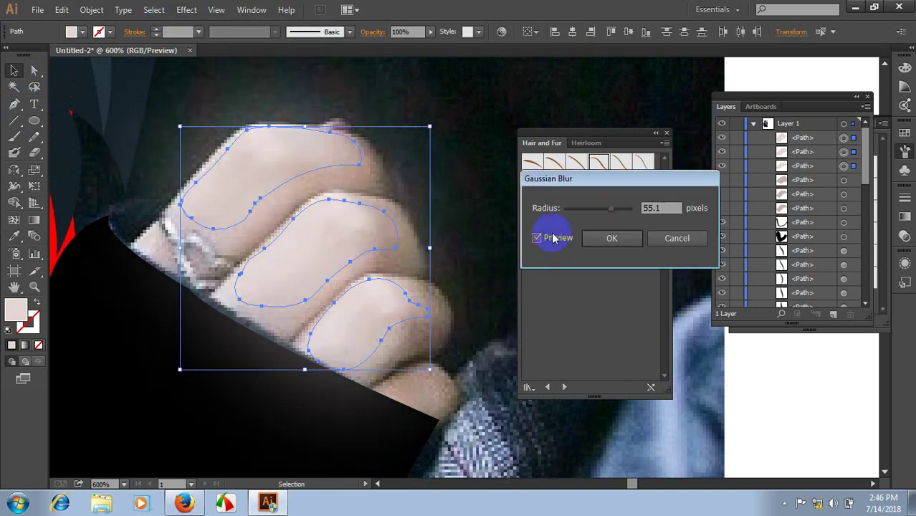
left_click_drag(611, 208, 602, 211)
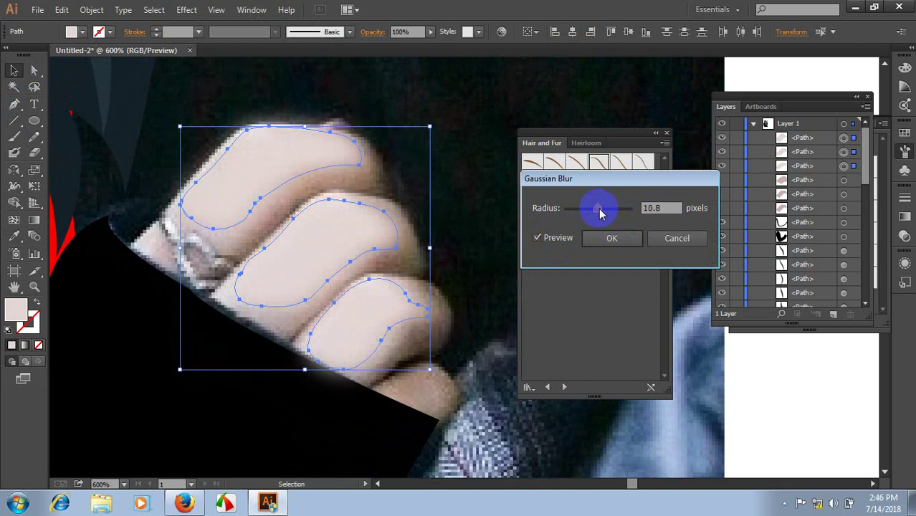
left_click(611, 238)
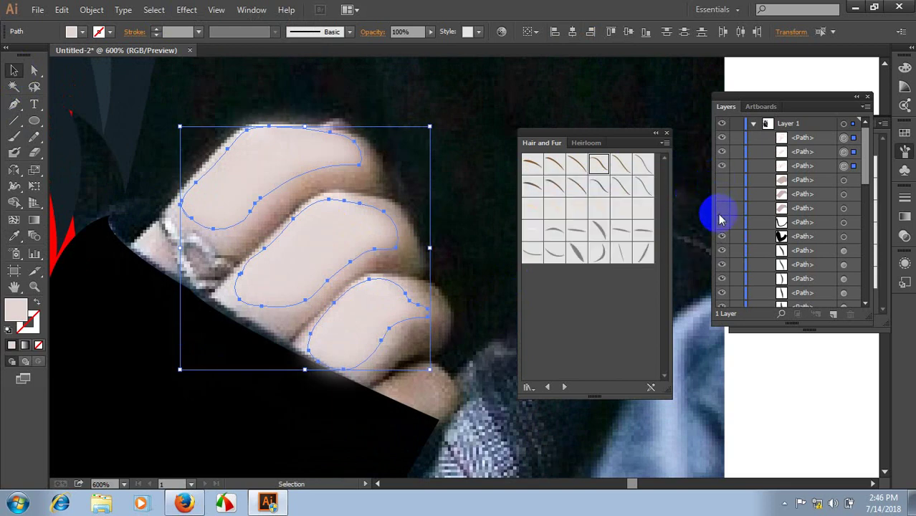
left_click_drag(721, 181, 721, 209)
- Show the hidden paths and pencil-draw a knuckle crease filled greyish-pink AF9E9C
left_click(521, 127)
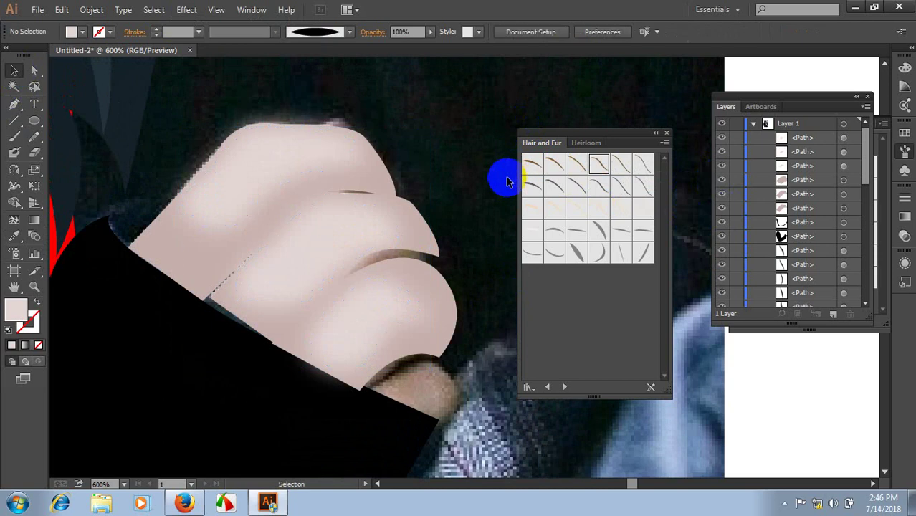
scroll(500, 178, "up", 2)
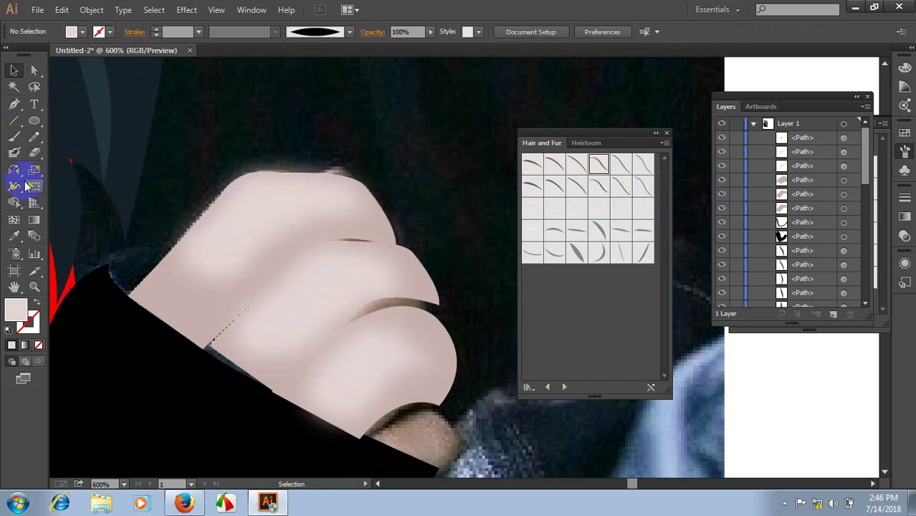
left_click(36, 138)
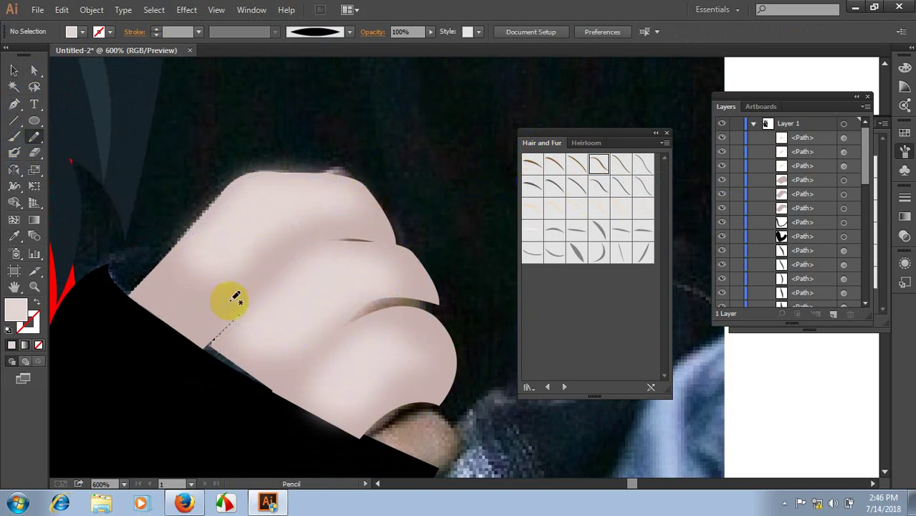
left_click_drag(242, 316, 246, 307)
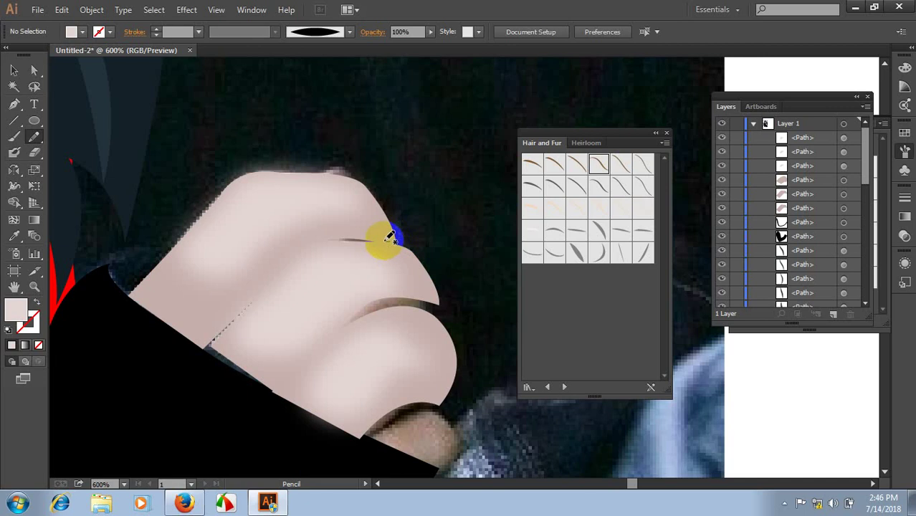
mouse_move(366, 231)
left_mouse_down()
mouse_move(329, 228)
mouse_move(260, 267)
left_mouse_up()
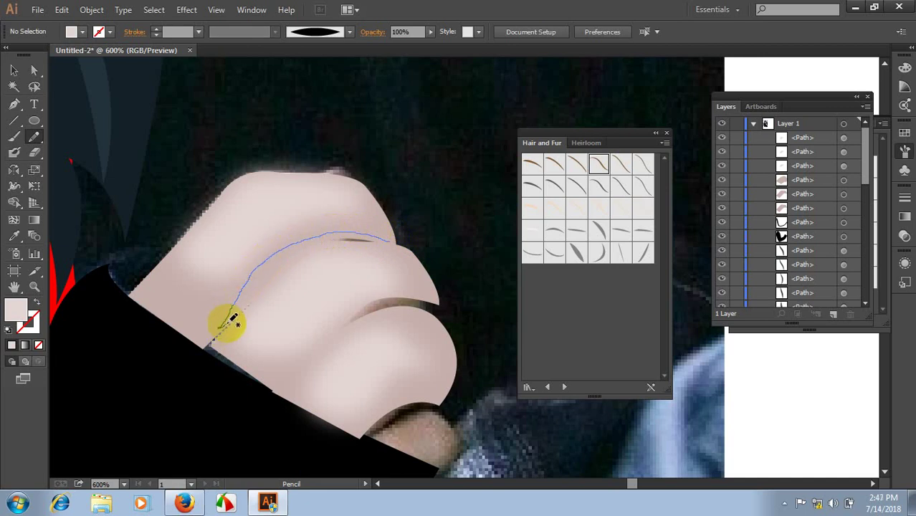
mouse_move(250, 299)
left_mouse_down()
mouse_move(333, 241)
mouse_move(384, 242)
left_mouse_up()
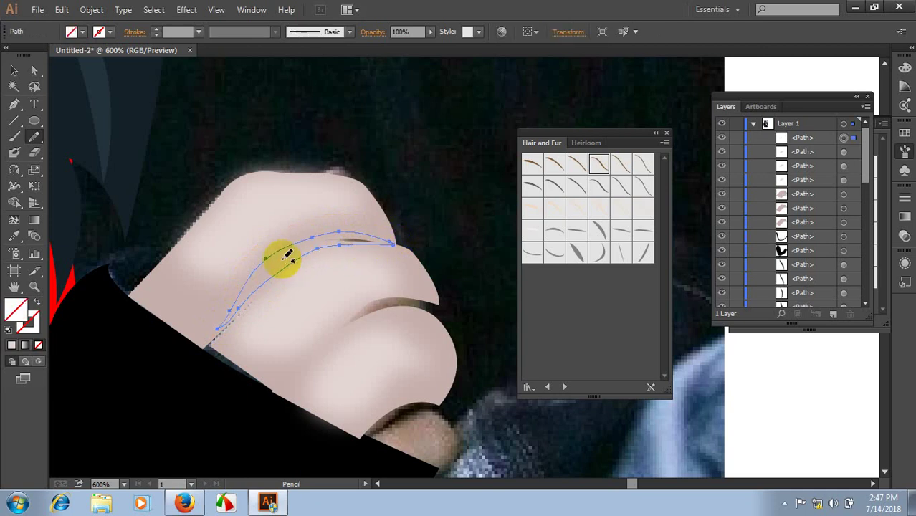
key("i")
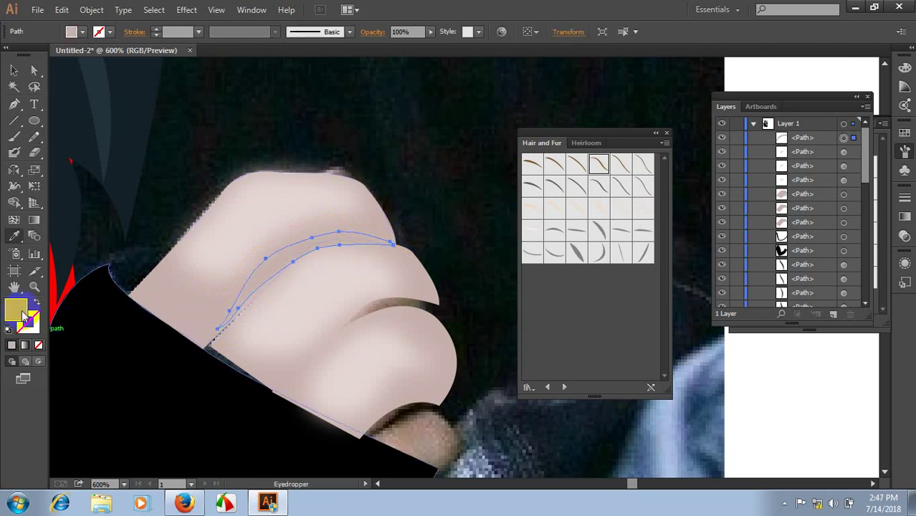
double_click(20, 312)
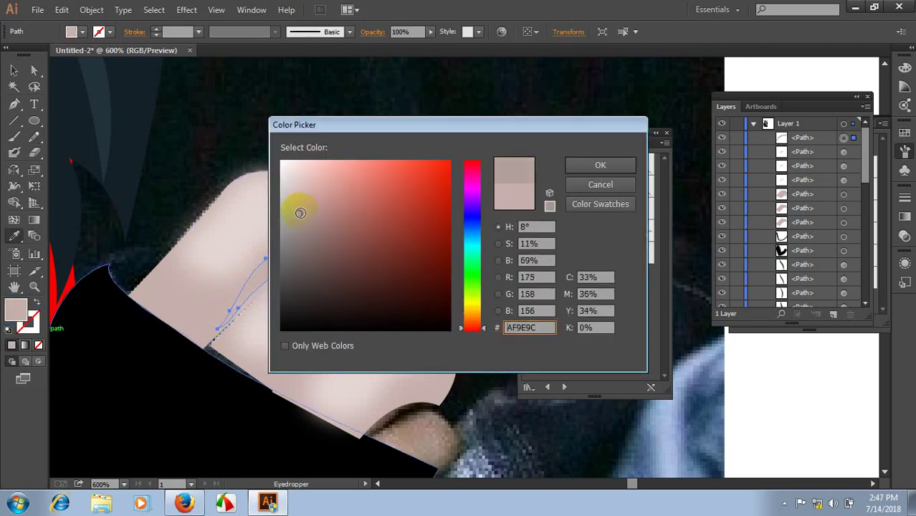
left_click(601, 165)
- Pencil-draw a second crease along the lower finger in the same greyish-pink
left_click(14, 71)
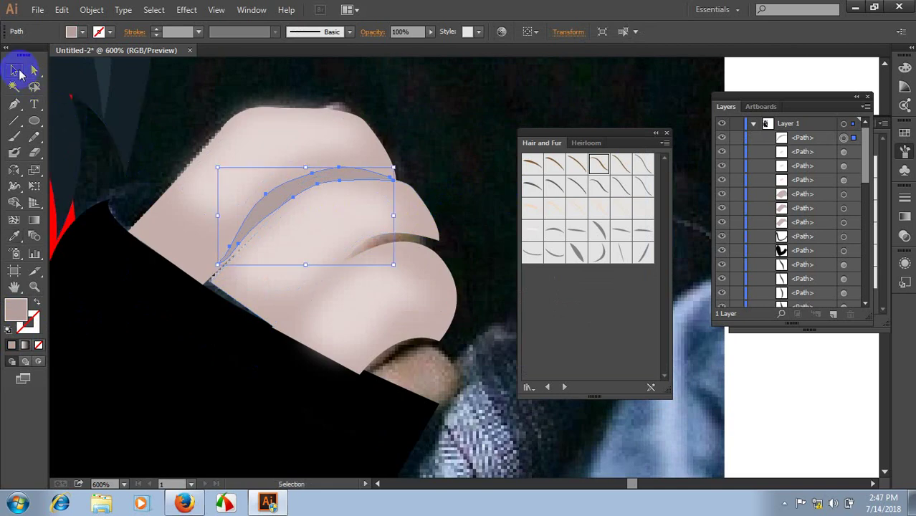
left_click(32, 138)
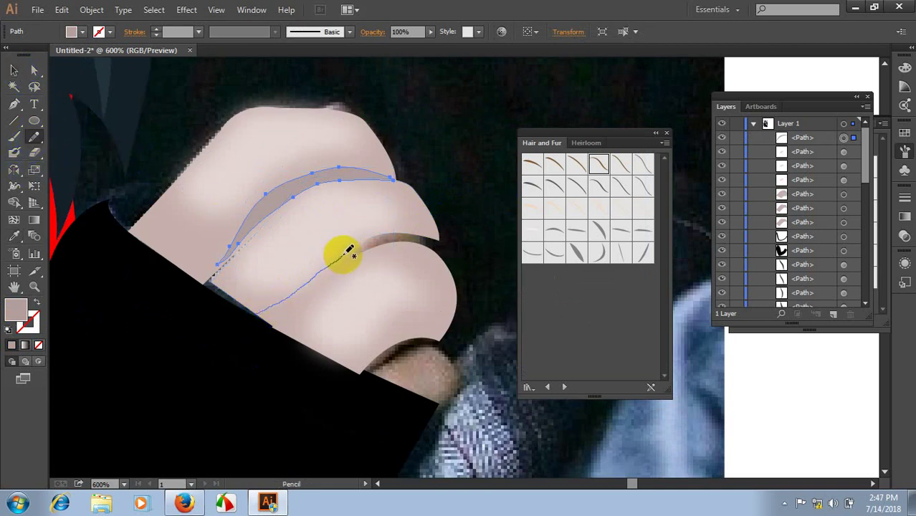
mouse_move(277, 304)
left_mouse_down()
mouse_move(383, 231)
mouse_move(257, 311)
left_mouse_up()
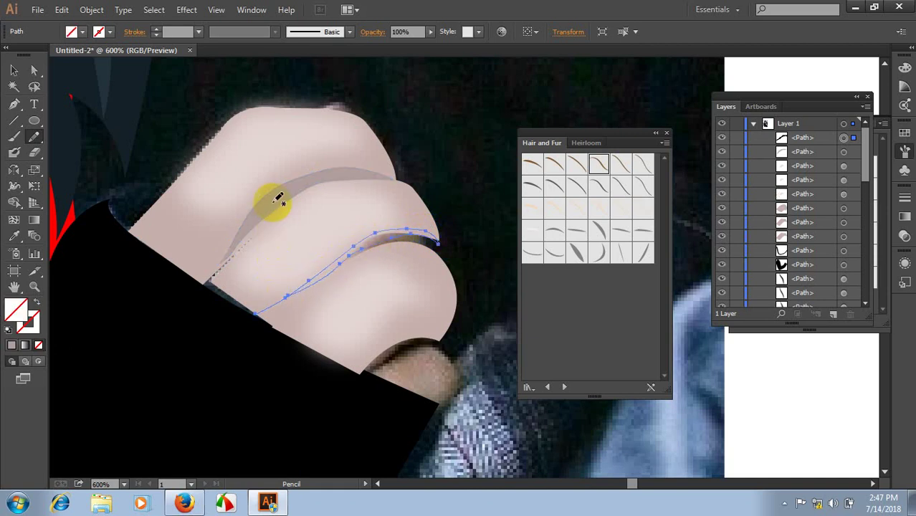
scroll(272, 201, "down", 3)
left_click(14, 70)
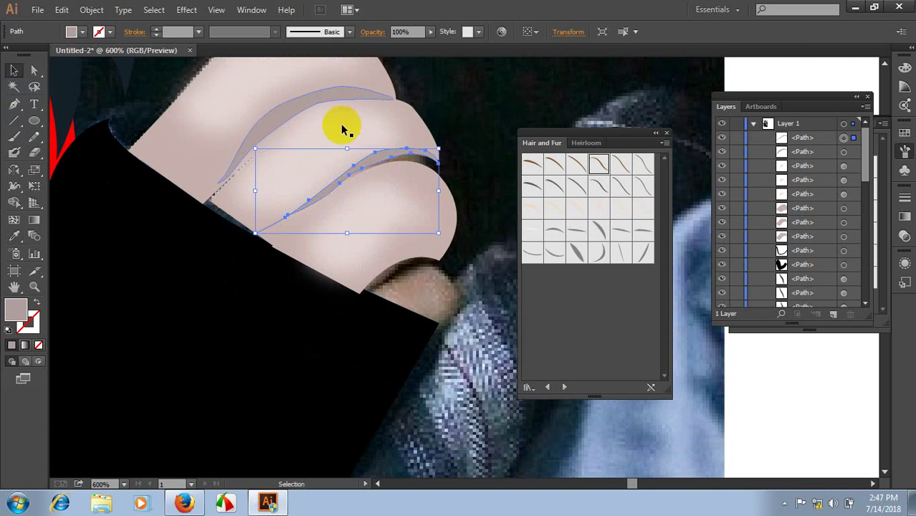
scroll(475, 153, "up", 3)
scroll(465, 246, "up", 2)
- Deselect the crease and toggle the reference photo's visibility to compare the portrait alone
left_click(466, 215)
scroll(464, 222, "down", 3)
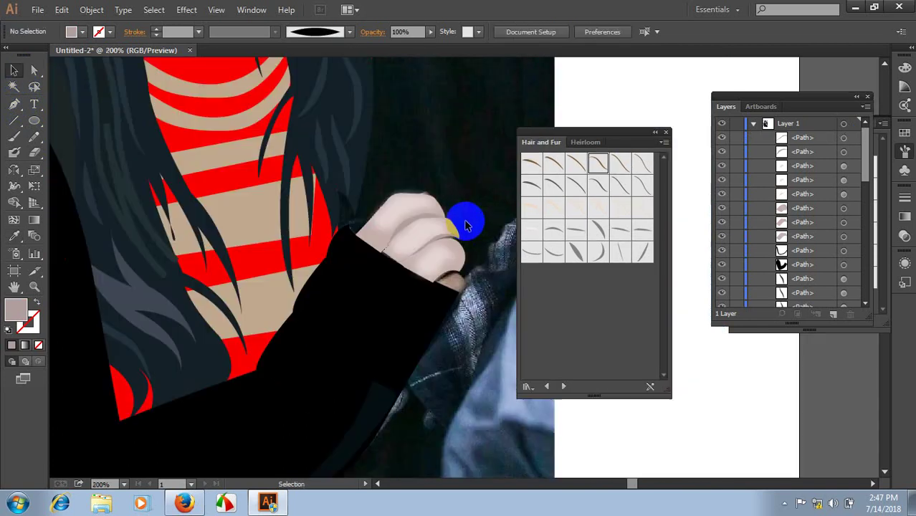
scroll(464, 226, "down", 2)
scroll(464, 226, "down", 1)
scroll(443, 300, "up", 1)
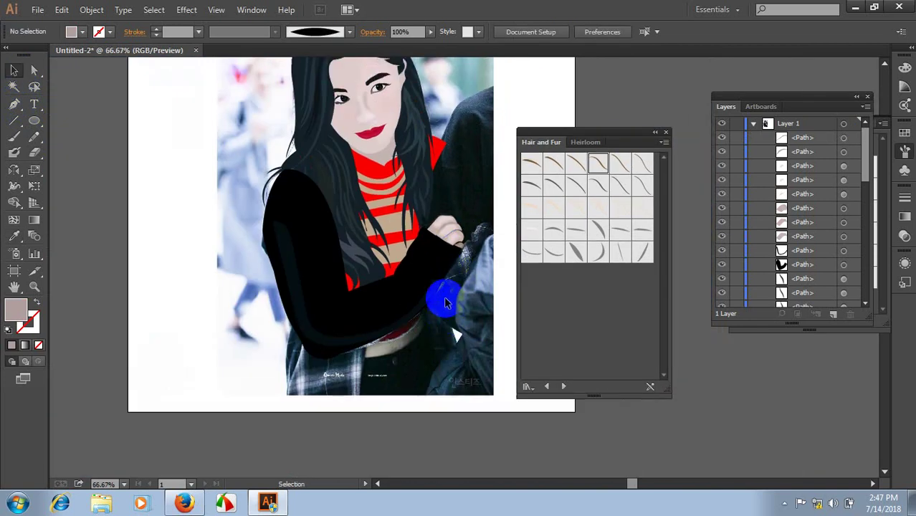
scroll(441, 286, "up", 1)
scroll(474, 316, "up", 1)
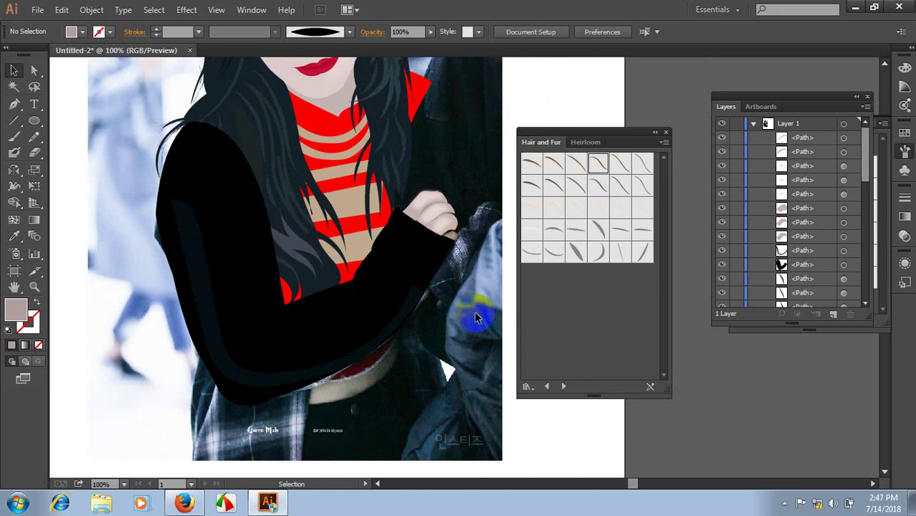
scroll(474, 308, "up", 1)
scroll(473, 287, "down", 1)
scroll(472, 278, "up", 1)
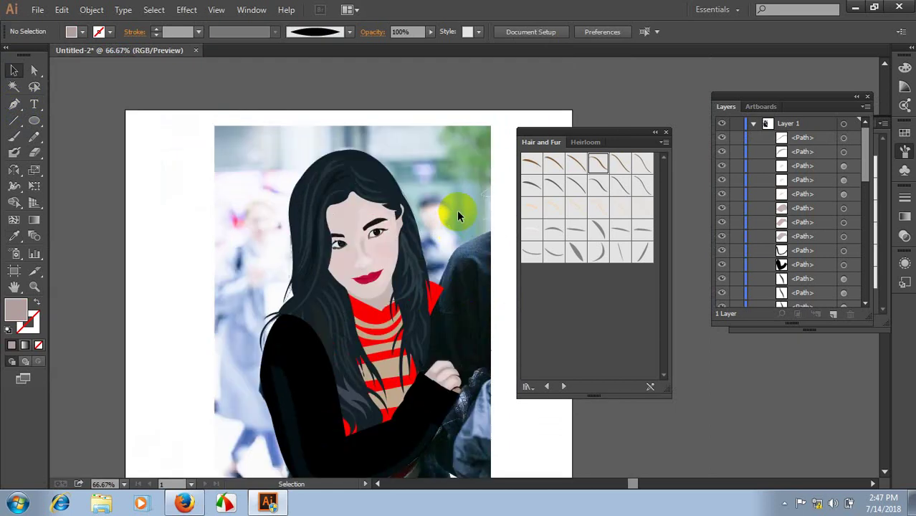
scroll(727, 288, "down", 3)
scroll(724, 290, "down", 3)
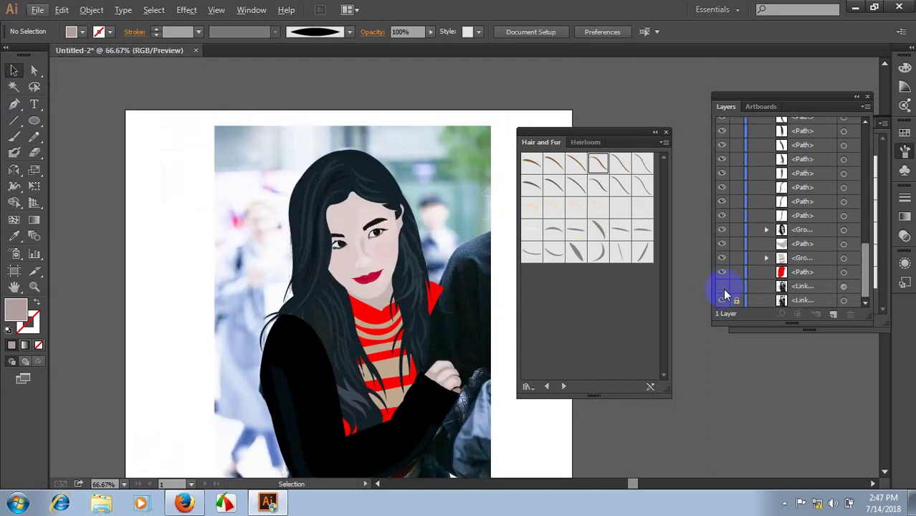
left_click(722, 301)
left_click(722, 301)
left_click(722, 301)
- Zoom in to inspect the cheek, then zoom out to view the whole portrait
scroll(371, 247, "up", 3)
scroll(370, 247, "up", 1)
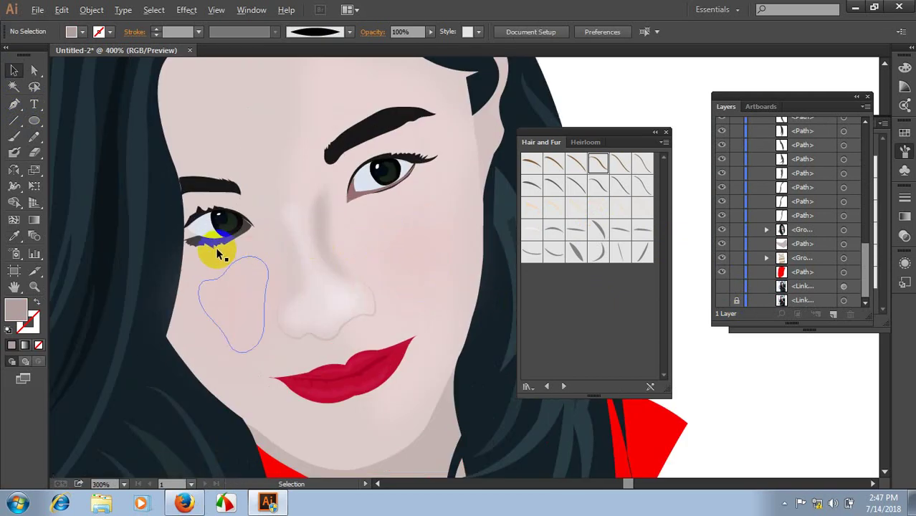
scroll(215, 248, "up", 1)
left_click_drag(321, 276, 324, 302)
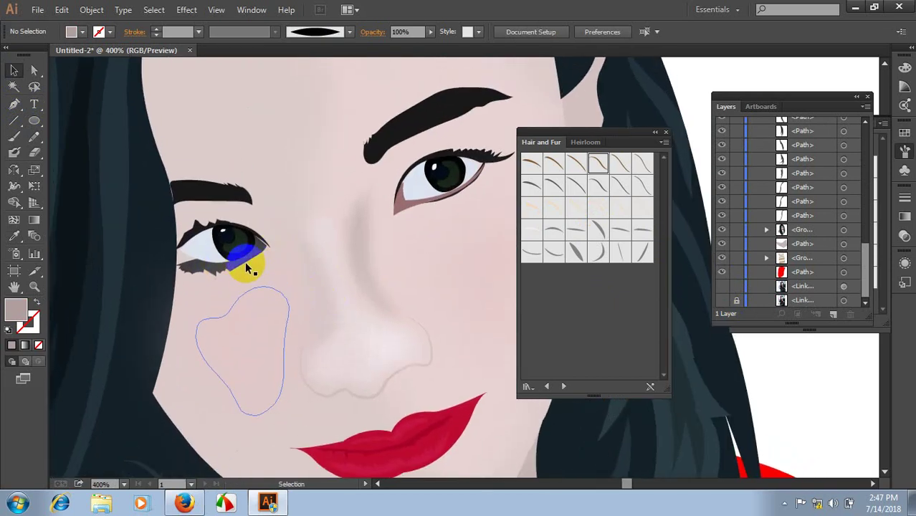
left_click(211, 271)
key("ctrl+1")
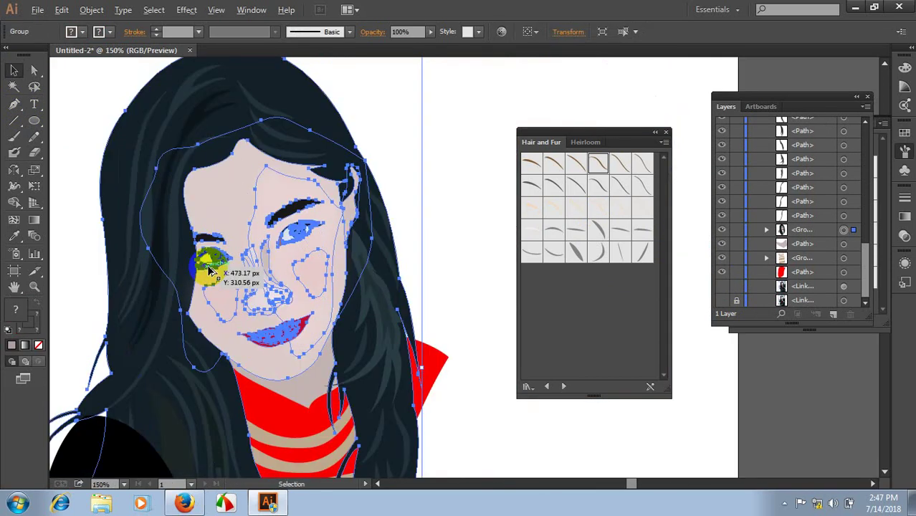
left_click(473, 149)
scroll(473, 149, "left", 3)
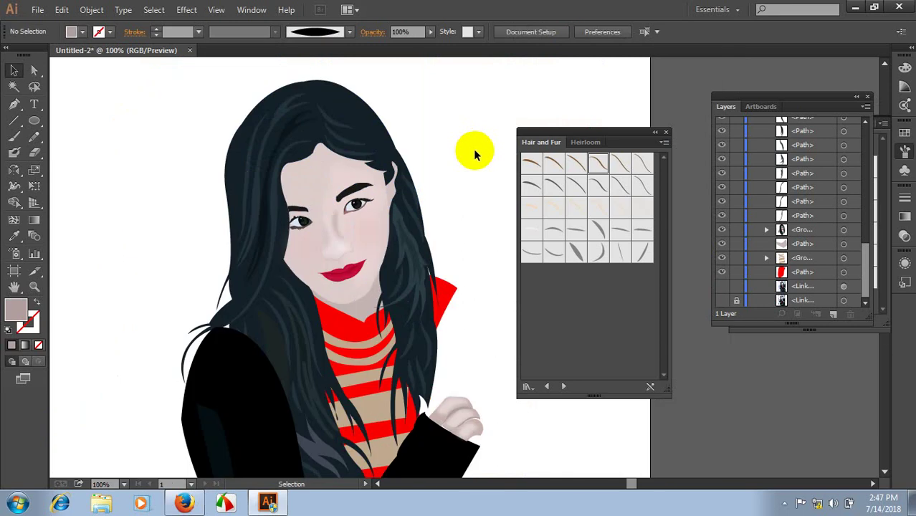
scroll(473, 157, "down", 3)
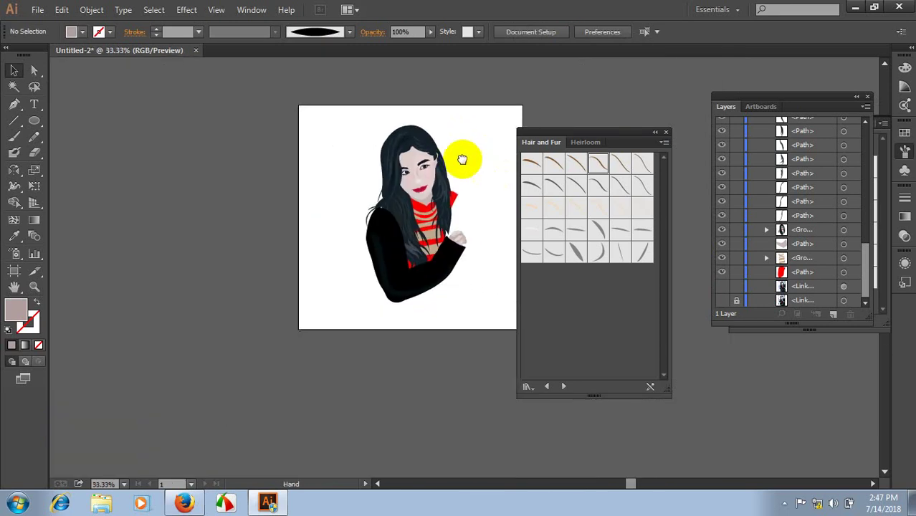
scroll(451, 165, "right", 2)
scroll(408, 183, "up", 2)
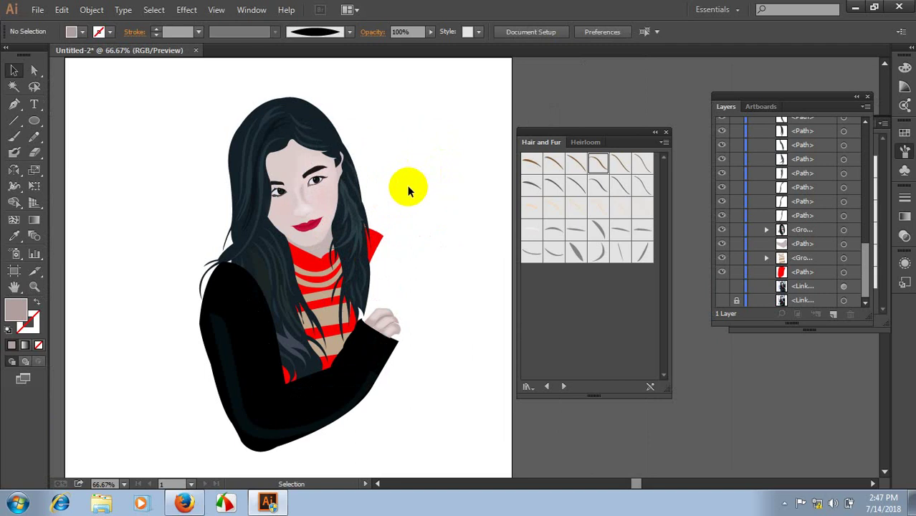
- Hide the face/hair and red shirt layers and show the reference photo again
left_click(764, 233)
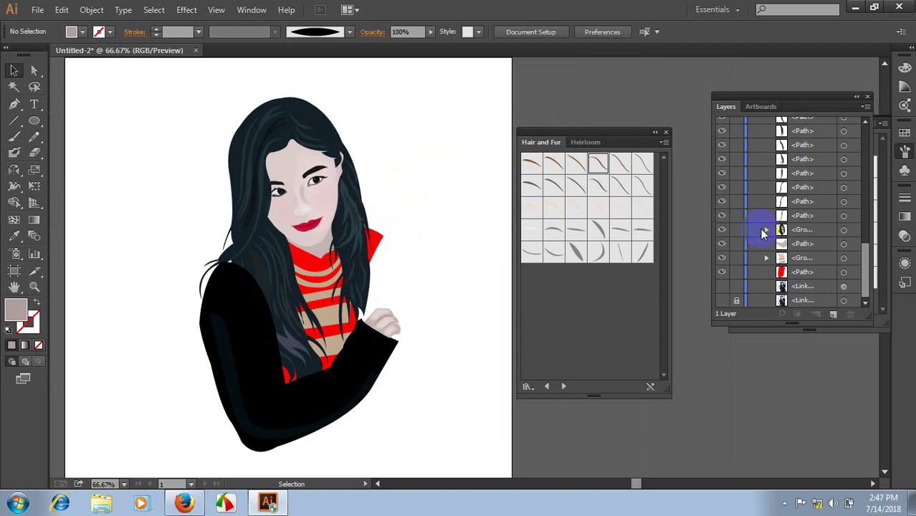
left_click(721, 230)
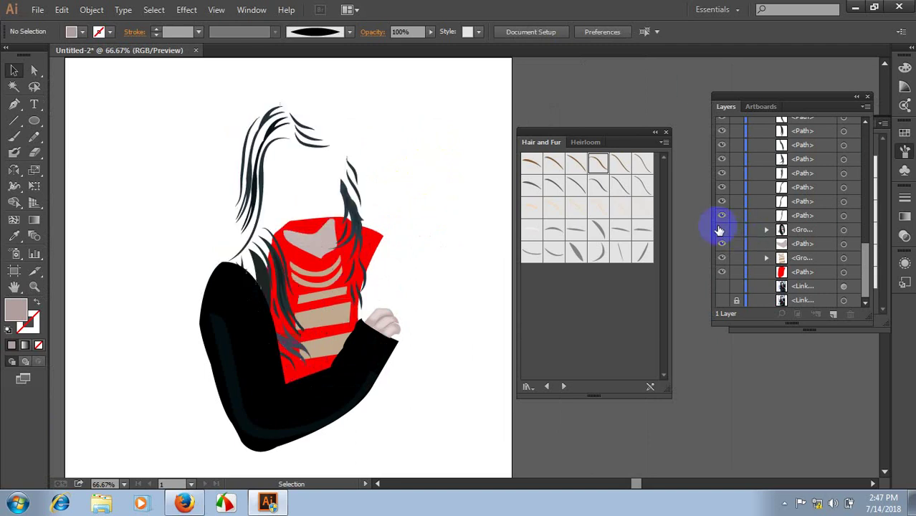
left_click(722, 276)
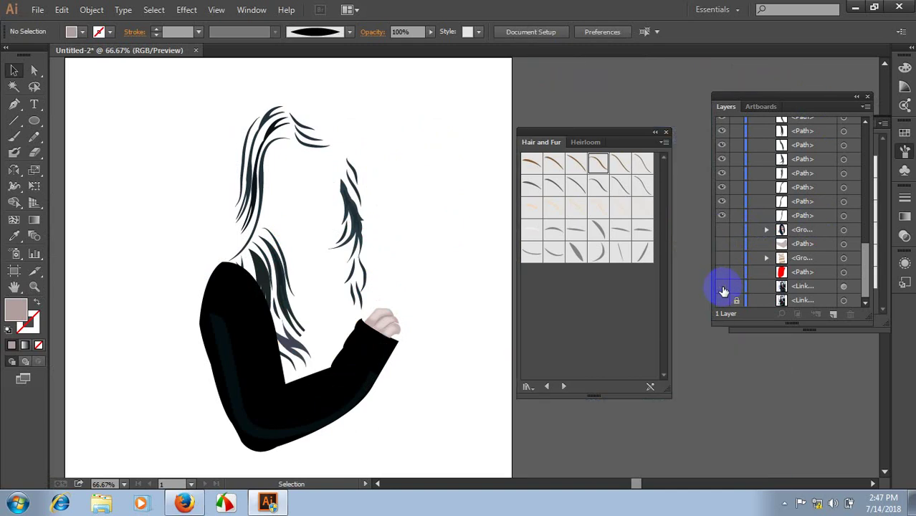
left_click(722, 300)
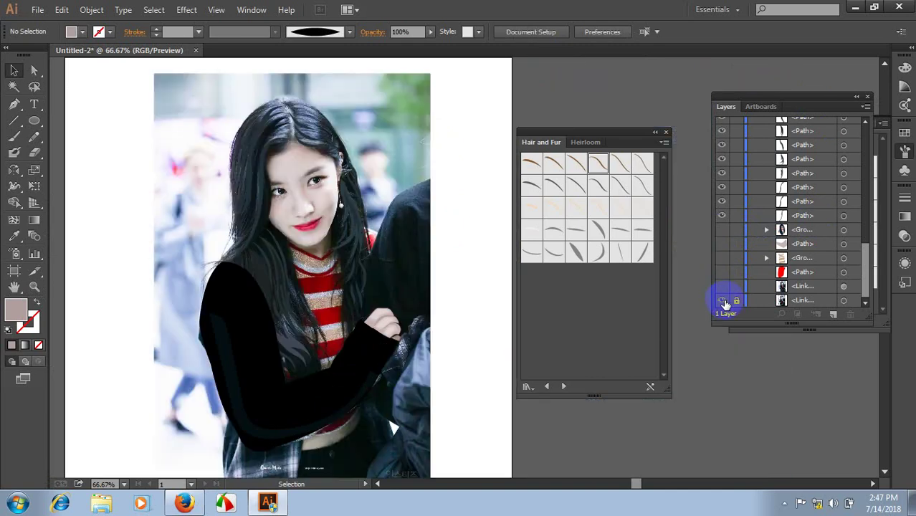
scroll(326, 223, "up", 2)
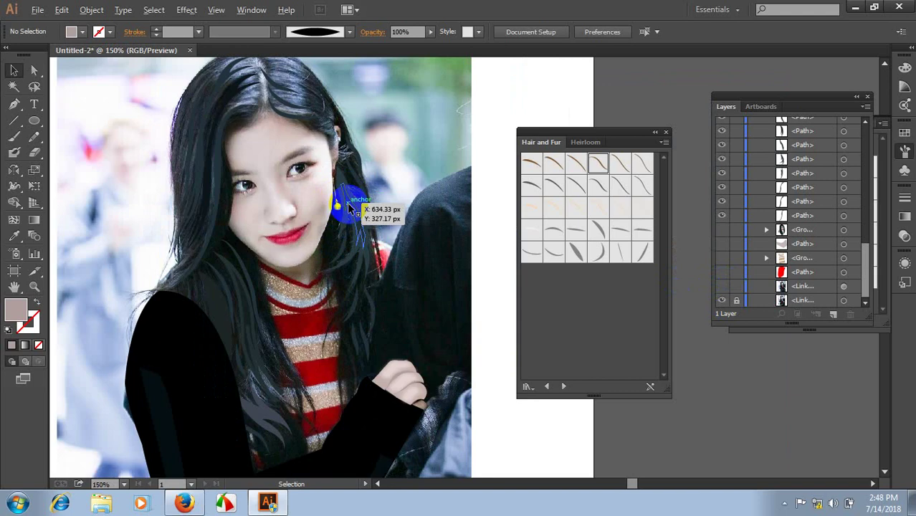
scroll(323, 228, "up", 1)
scroll(323, 228, "up", 3)
left_click(245, 185)
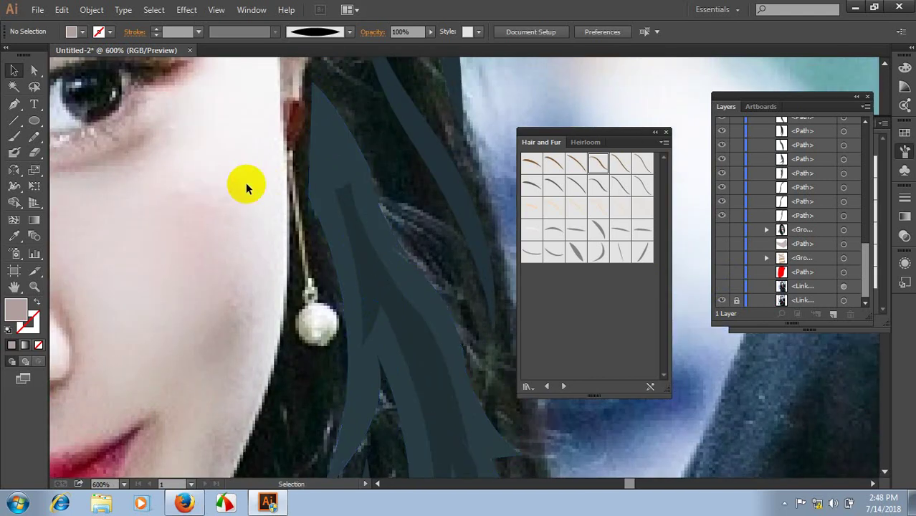
- Pen-draw the earring wire with no fill and a pink C46F69 stroke
left_click(288, 143)
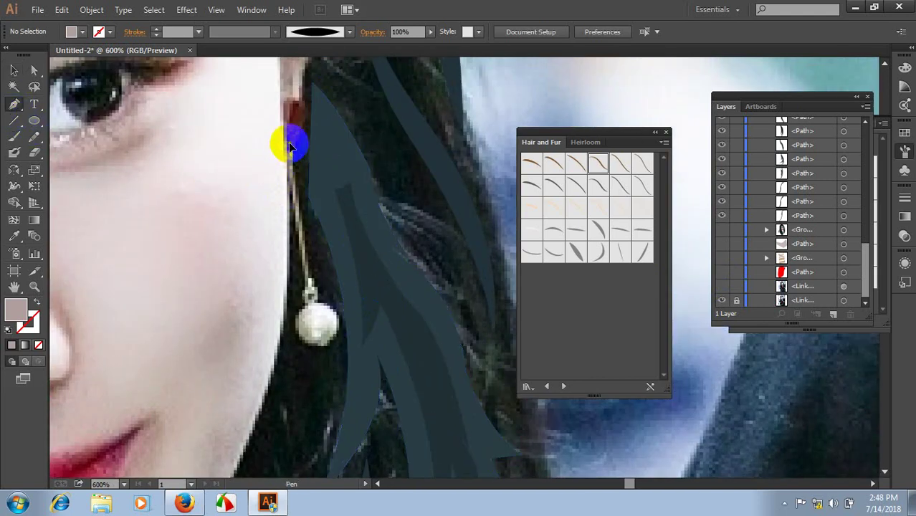
mouse_move(308, 267)
left_mouse_down()
mouse_move(312, 294)
mouse_move(309, 287)
left_mouse_up()
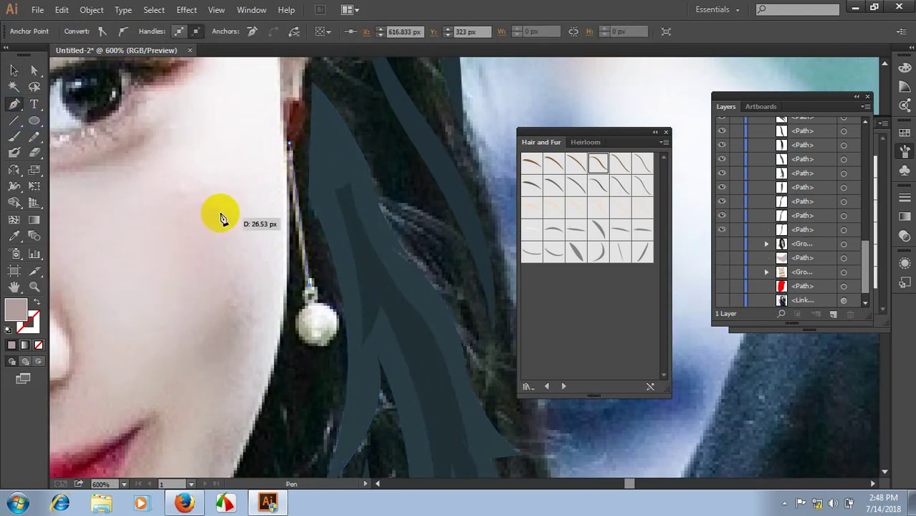
left_click(35, 302)
left_click(14, 69)
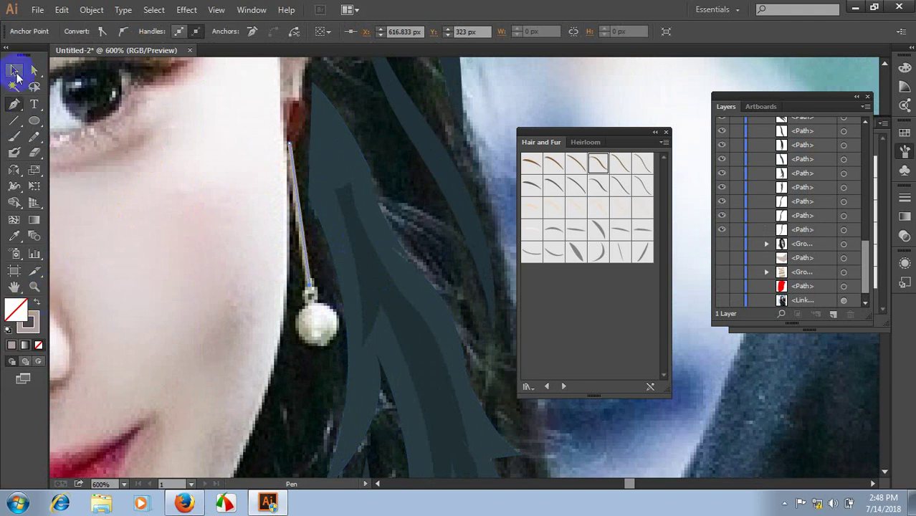
left_click(29, 328)
double_click(29, 329)
left_click_drag(298, 198, 361, 199)
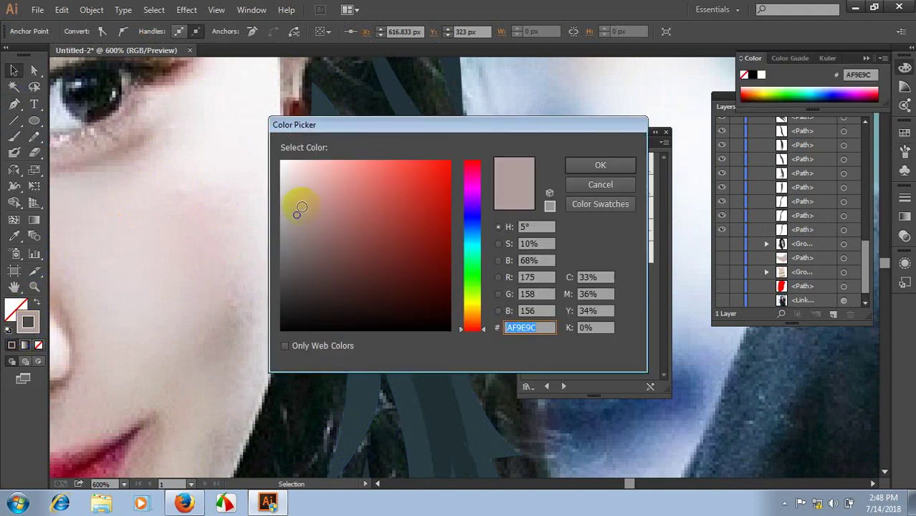
left_click(600, 165)
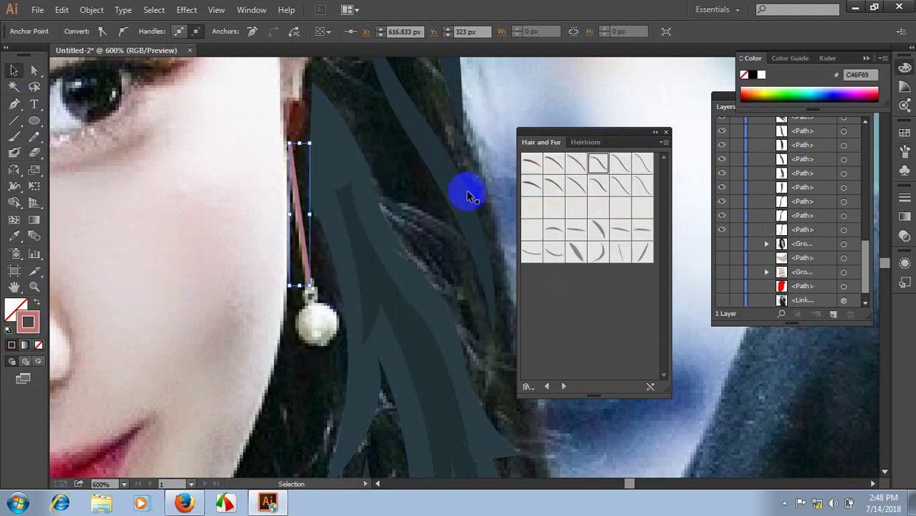
scroll(387, 172, "down", 1)
- Pencil-draw the small cap joining the earring wire to the pearl
left_click(34, 136)
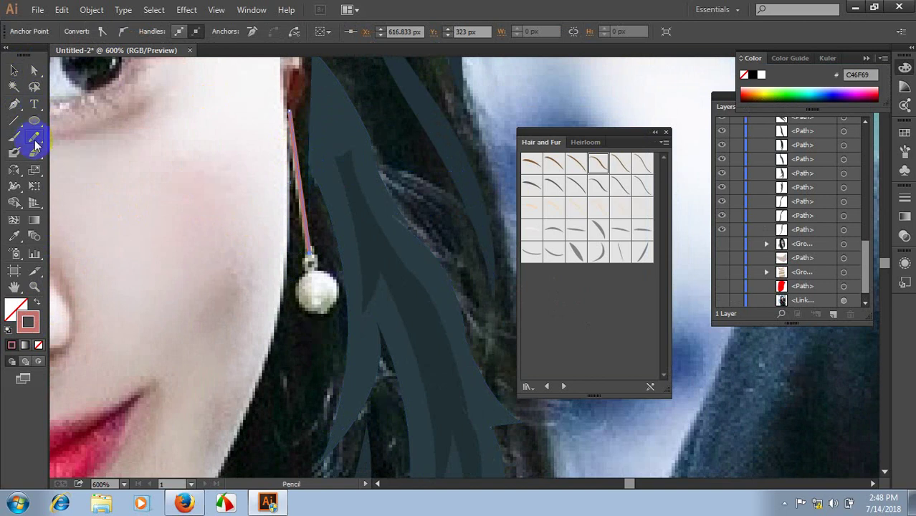
scroll(313, 215, "down", 1)
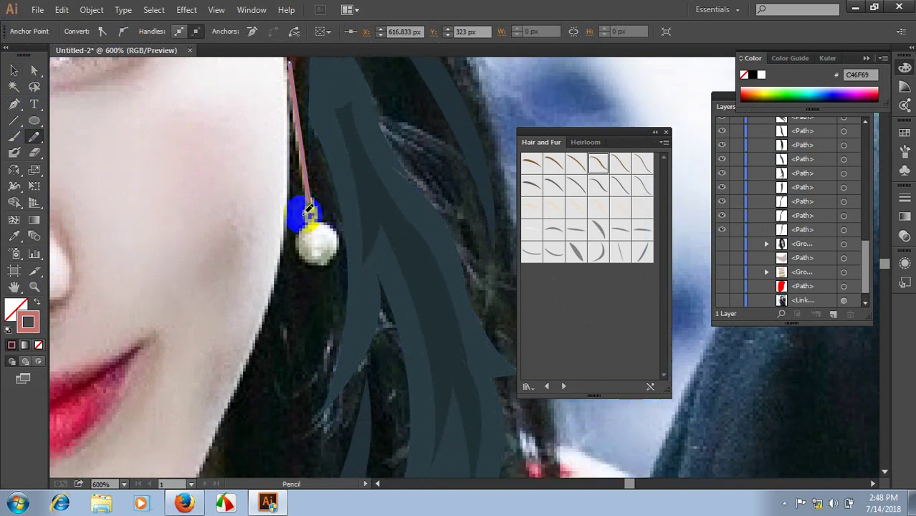
left_click_drag(314, 210, 310, 215)
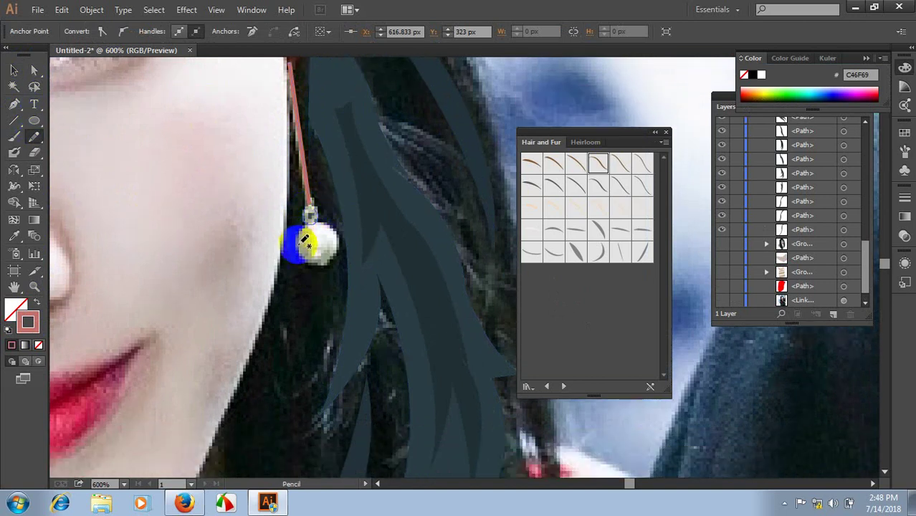
left_click(38, 304)
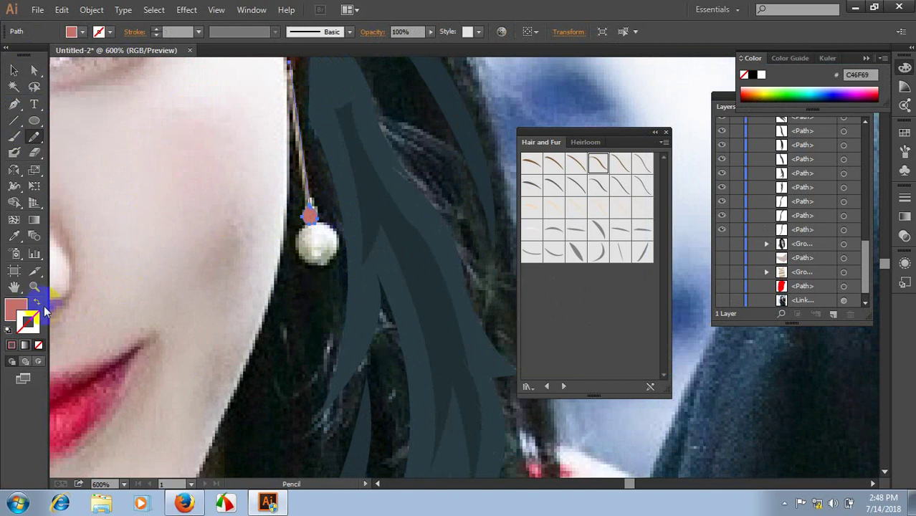
left_click(37, 304)
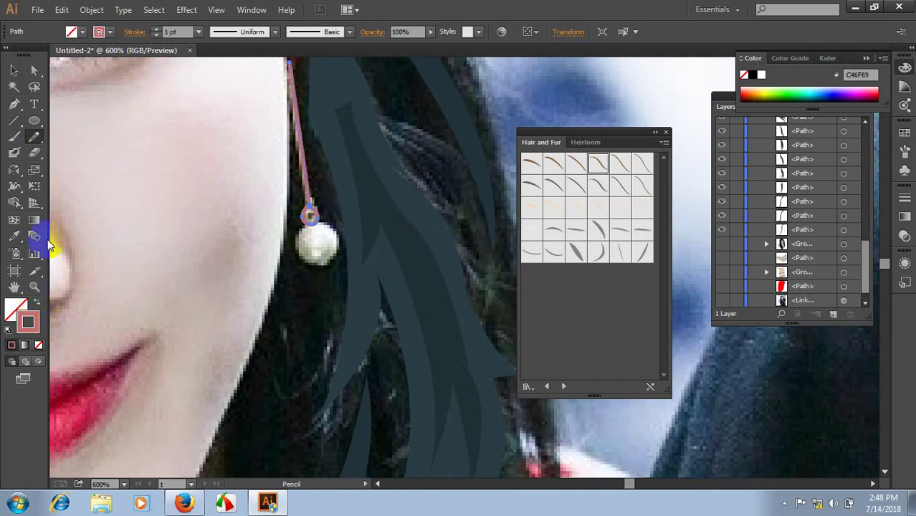
left_click(14, 70)
left_click(465, 106)
- Pencil-trace the round pearl and fill it pink with no outline
scroll(400, 132, "down", 1)
scroll(400, 133, "down", 1)
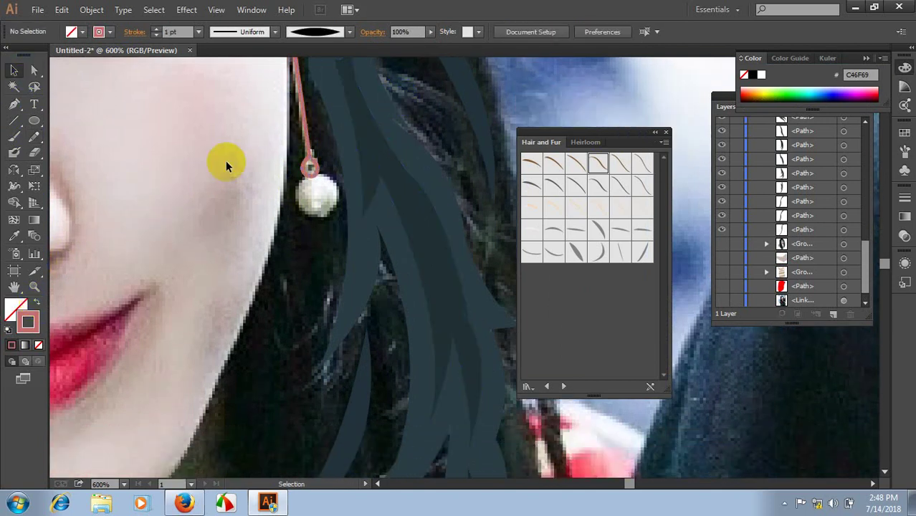
left_click(34, 137)
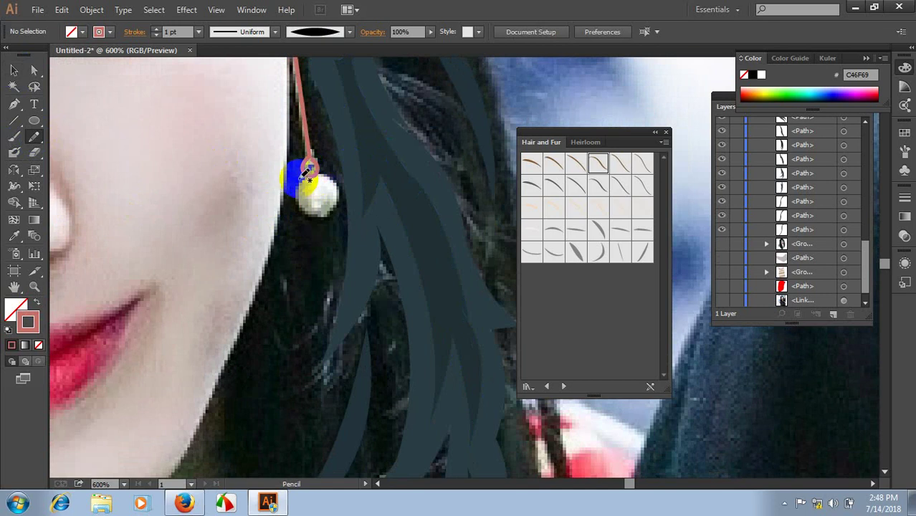
left_click_drag(302, 188, 341, 185)
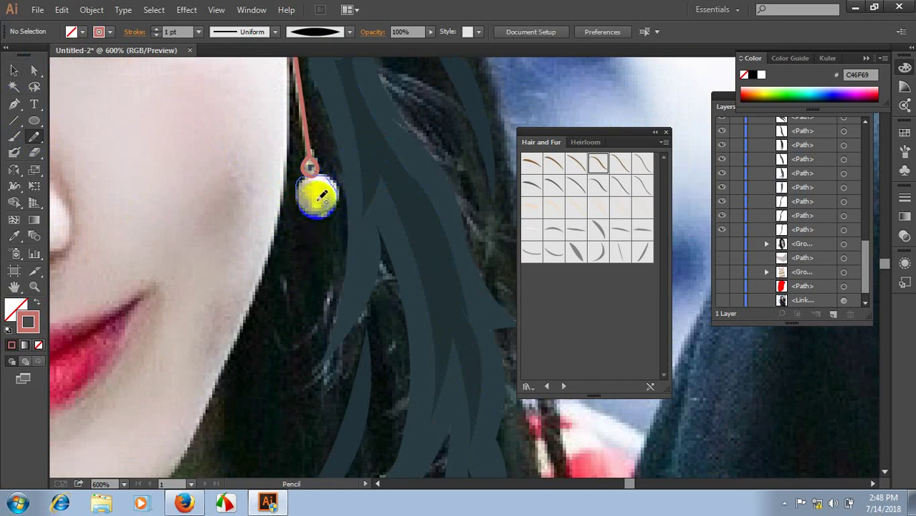
left_click_drag(329, 171, 319, 194)
left_click(36, 301)
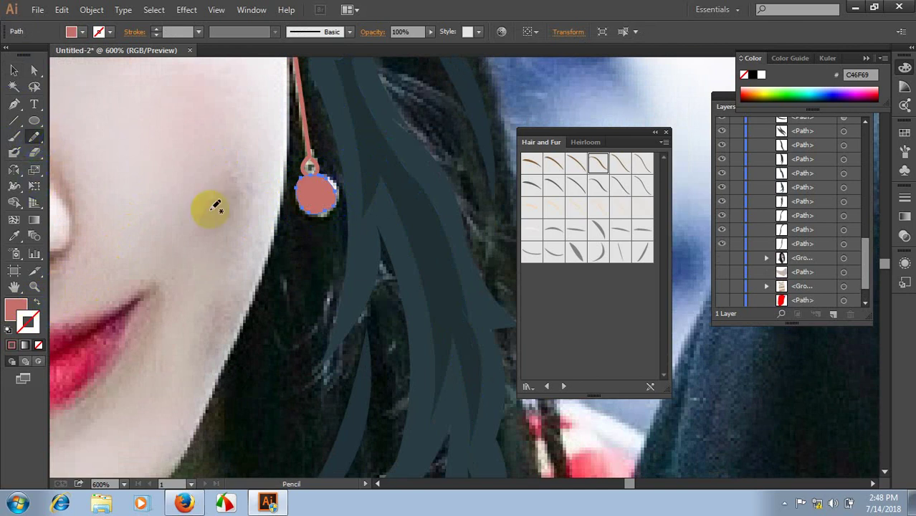
left_click(13, 70)
left_click(59, 106)
- Draw a small swirl detail on the pearl and sample its colour
left_click(34, 136)
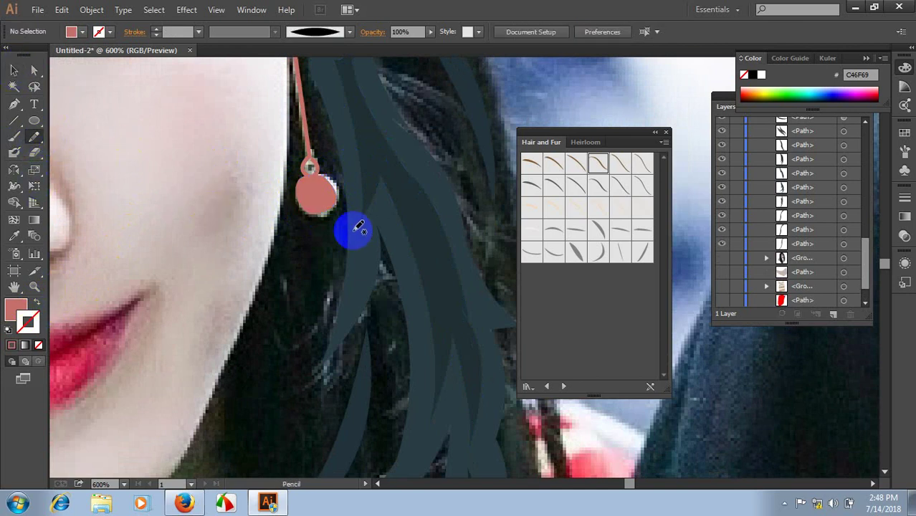
mouse_move(347, 229)
left_mouse_down()
mouse_move(314, 189)
mouse_move(306, 195)
left_mouse_up()
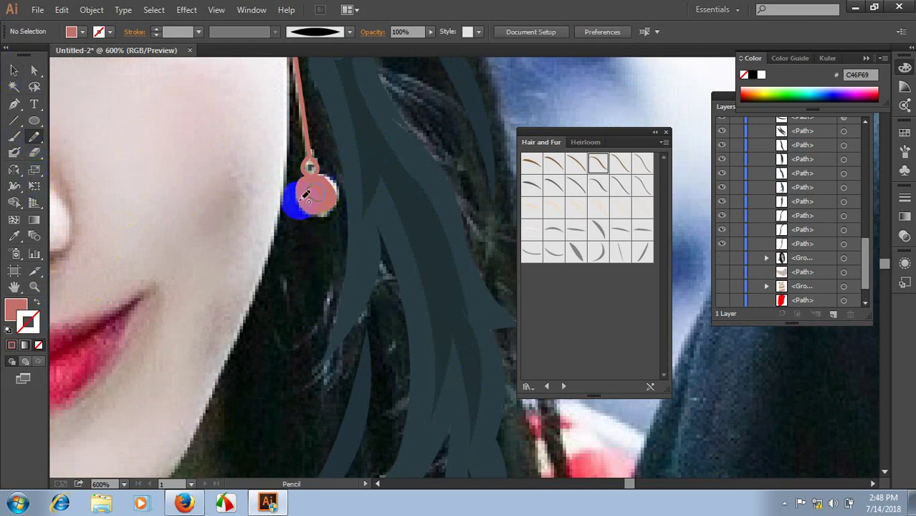
key("i")
left_click(306, 203)
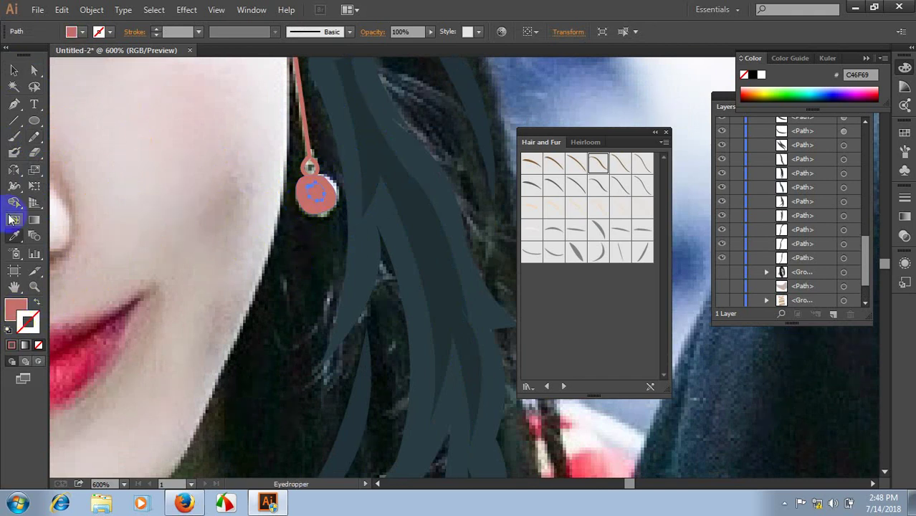
- Change the earring detail's fill to lighter pink #F48A87
double_click(18, 312)
left_click(386, 201)
left_click(469, 157)
left_click(600, 166)
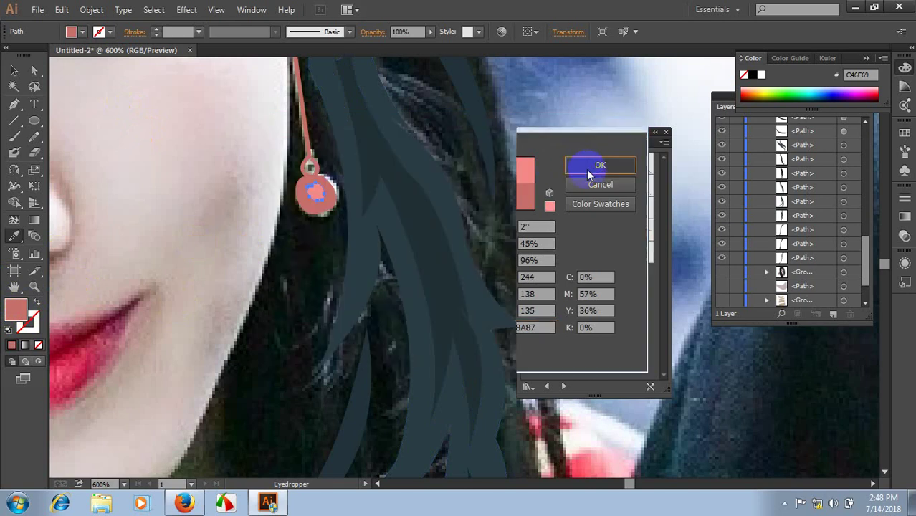
- Apply a 4.5-pixel Gaussian Blur to the earring and show the hidden face artwork
left_click(187, 9)
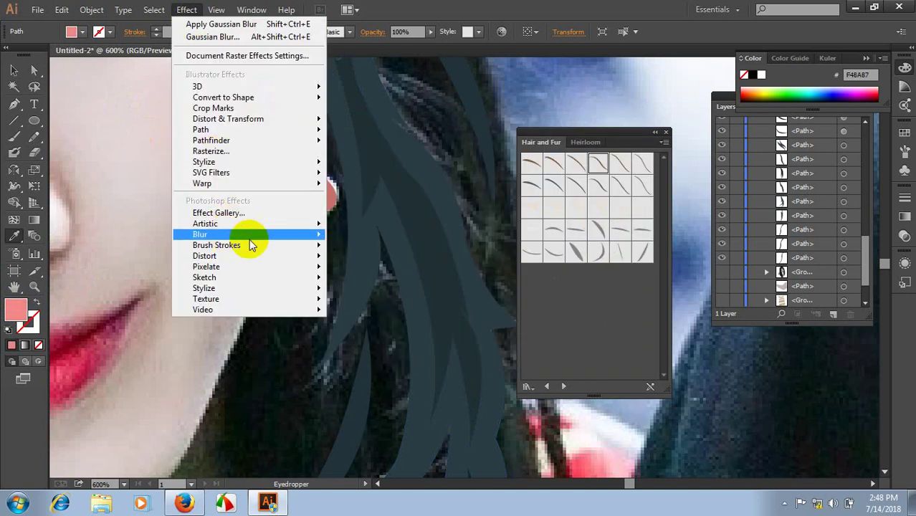
mouse_move(215, 235)
left_click(380, 238)
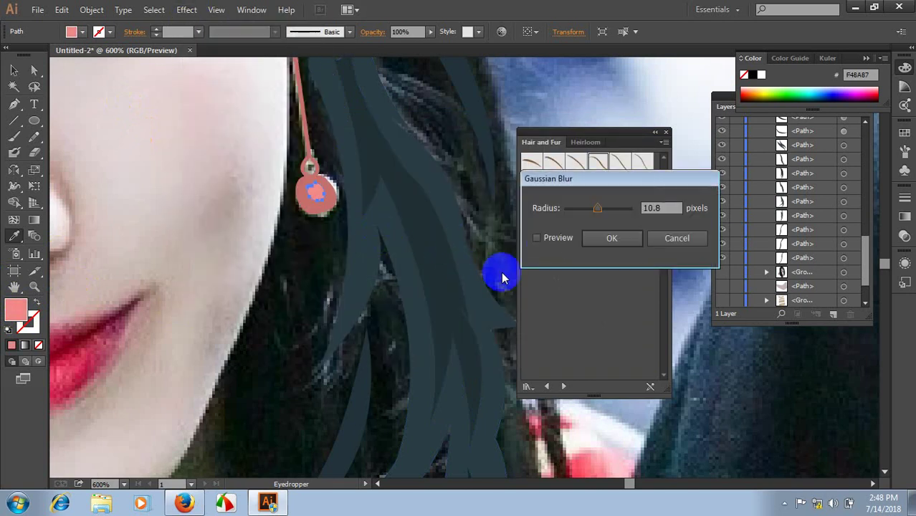
left_click(537, 238)
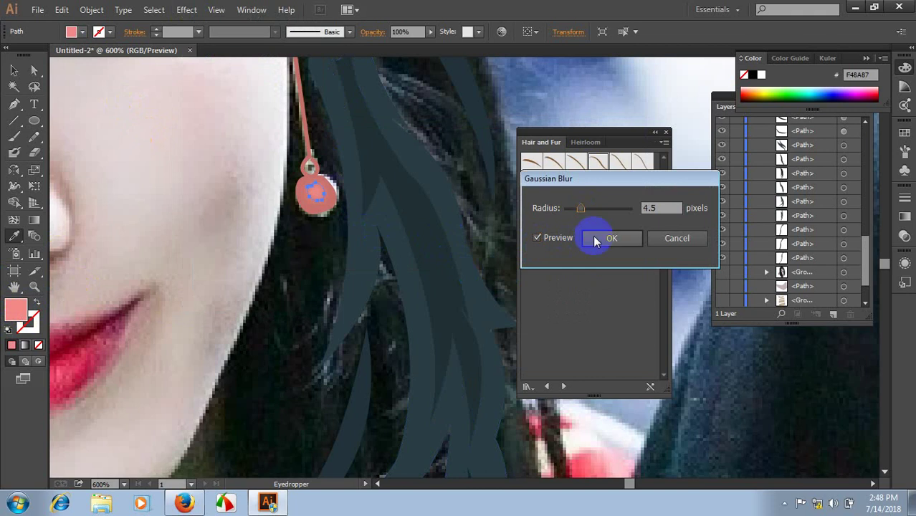
left_click(594, 241)
left_click(13, 70)
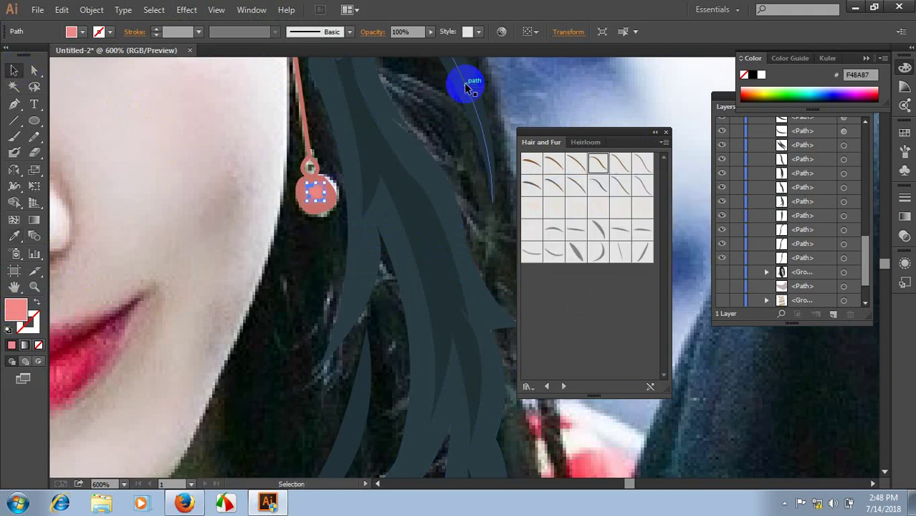
left_click(540, 113)
left_click(722, 271)
- Reveal the hidden face artwork and the red sweater stripes in the Layers panel
left_click(721, 286)
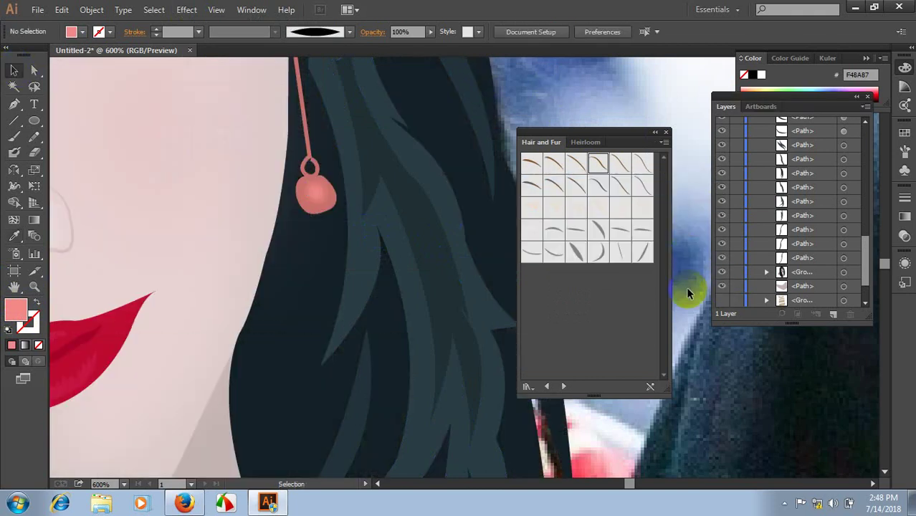
scroll(682, 284, "down", 2)
scroll(272, 235, "down", 2)
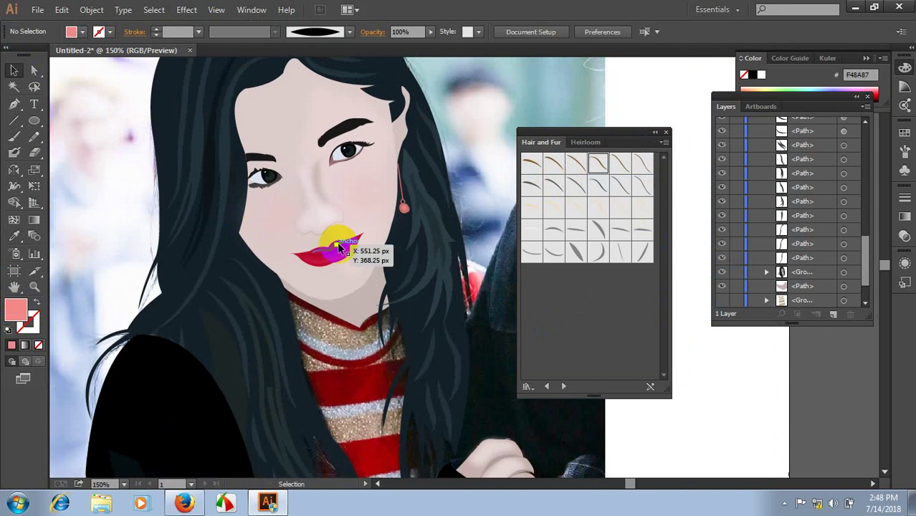
scroll(338, 247, "down", 1)
scroll(394, 150, "right", 2)
scroll(409, 205, "down", 1)
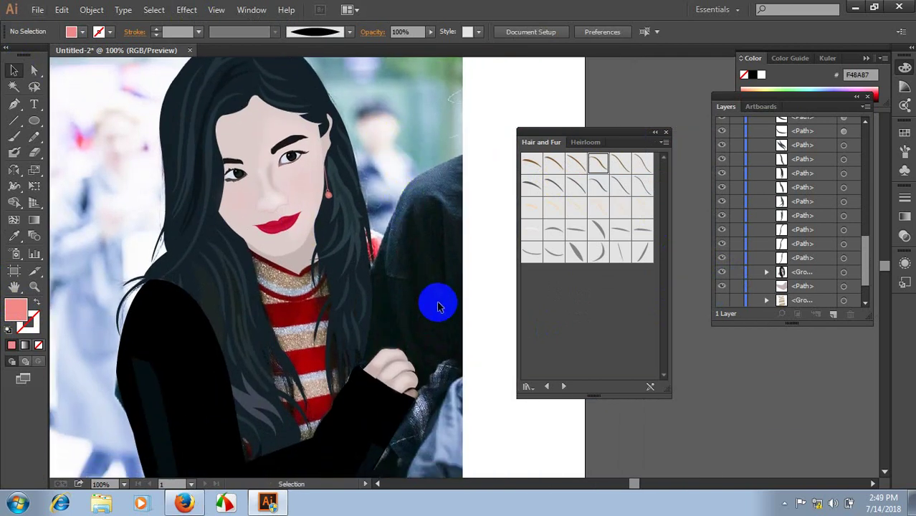
scroll(439, 307, "down", 1)
scroll(729, 288, "down", 2)
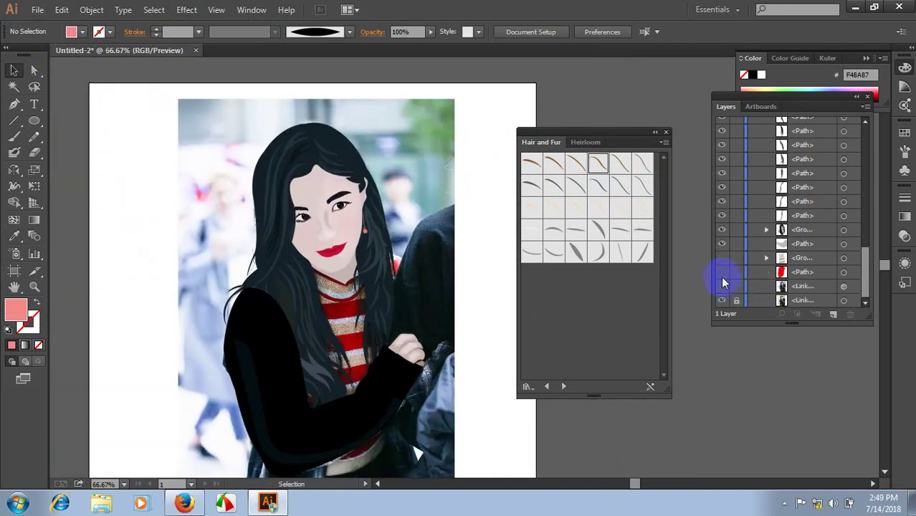
left_click_drag(722, 276, 724, 286)
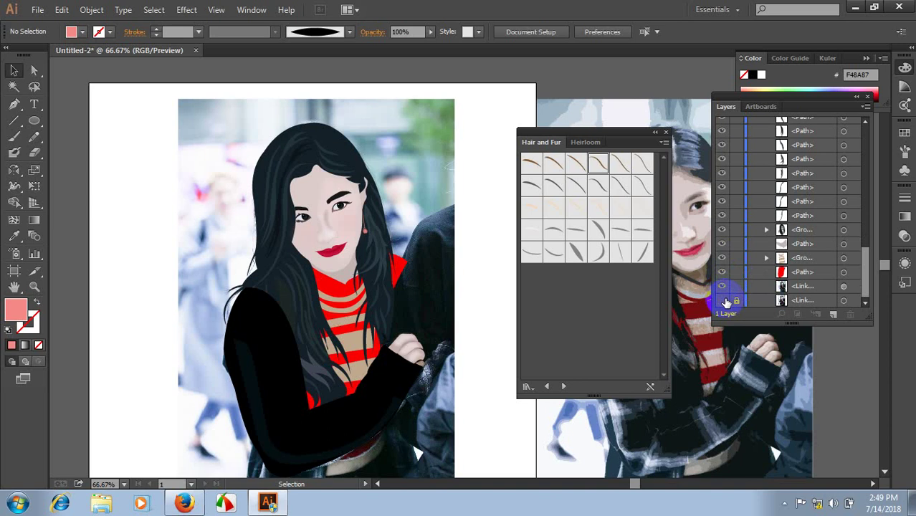
- Hide both reference photos and marquee-select the whole portrait to inspect it
left_click(723, 301)
left_click(722, 286)
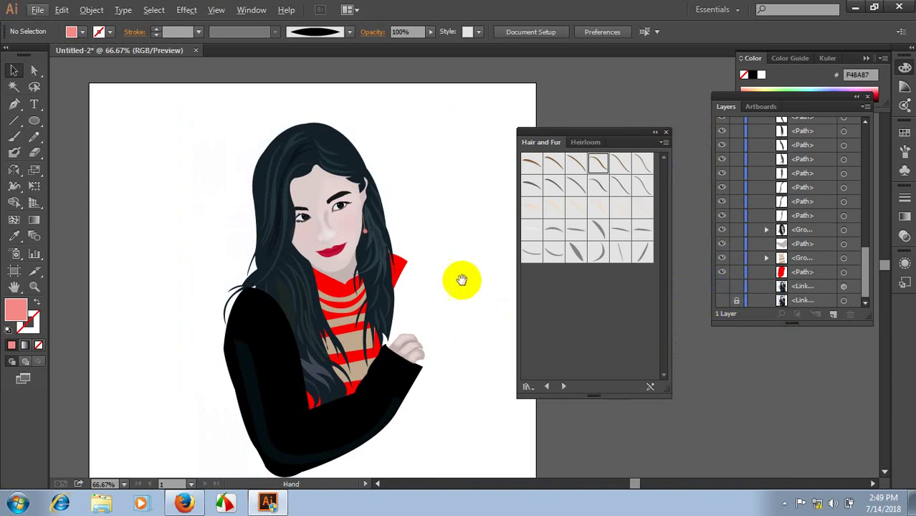
scroll(444, 265, "right", 2)
scroll(423, 287, "down", 2)
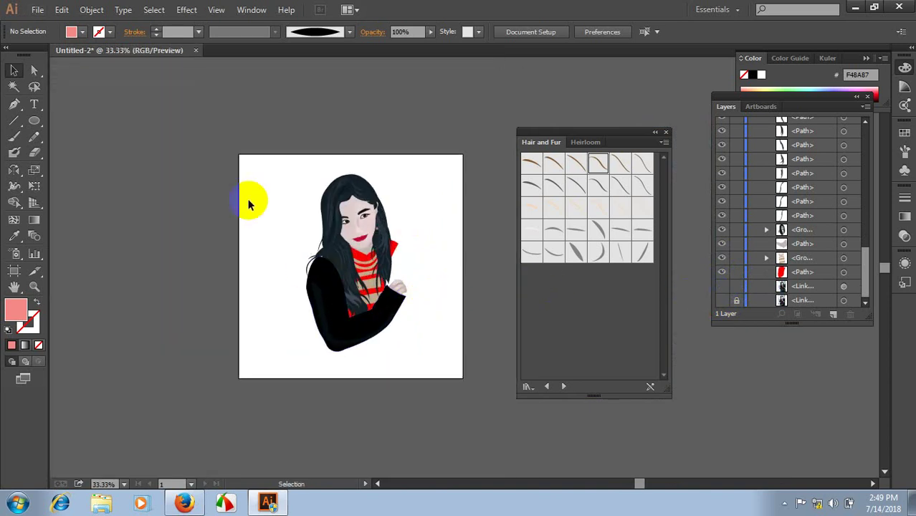
left_click_drag(252, 198, 491, 378)
left_click(410, 426)
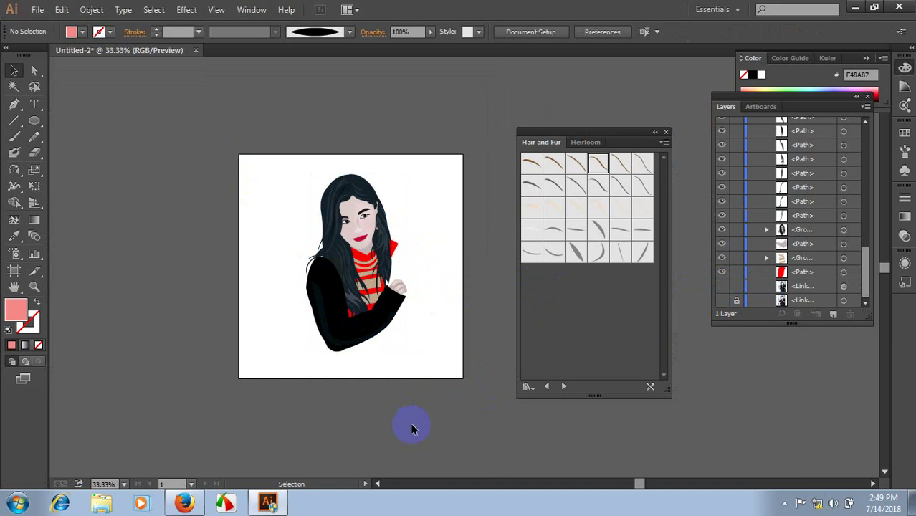
- Toggle the photo behind the drawing on and off to compare, leaving it visible
left_click(722, 287)
left_click(723, 287)
left_click(723, 301)
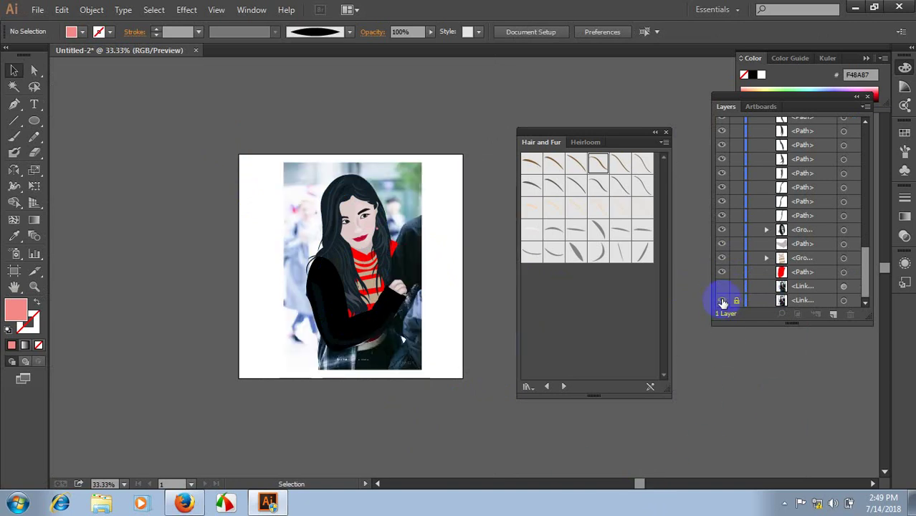
left_click(722, 301)
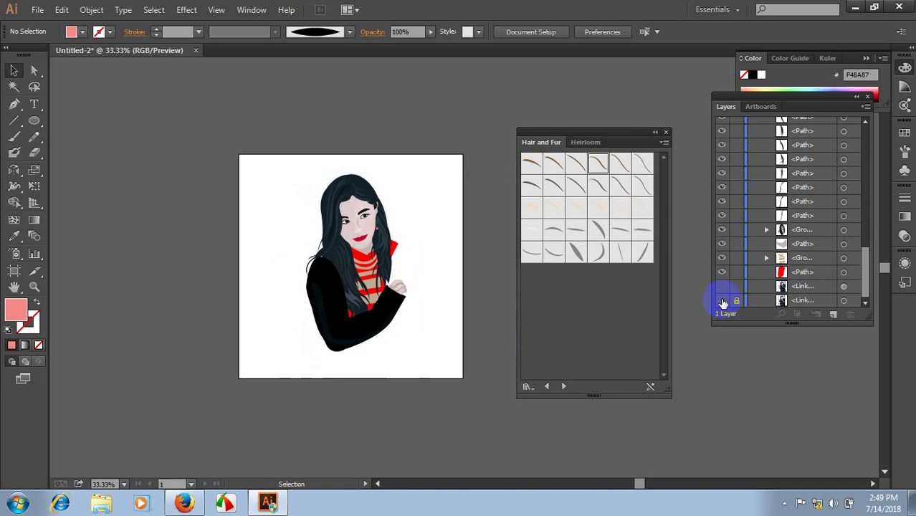
left_click(722, 301)
left_click(722, 301)
left_click(722, 301)
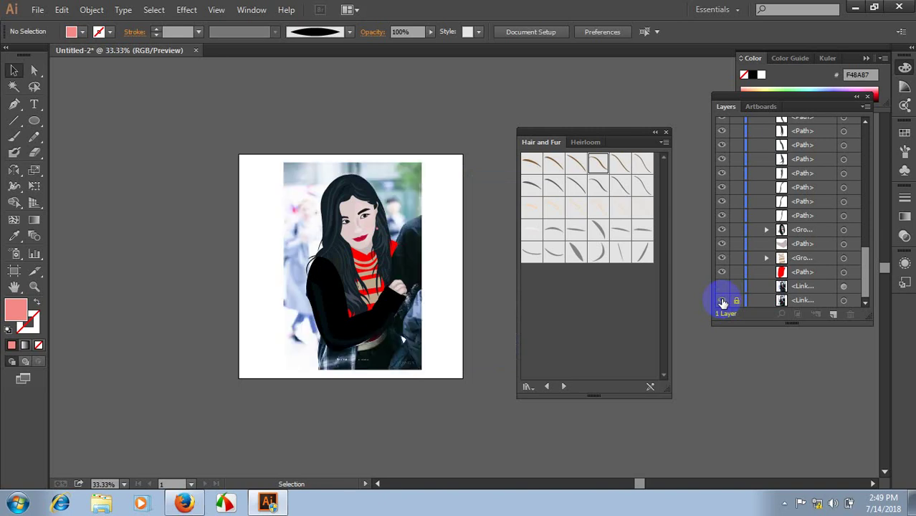
left_click(723, 301)
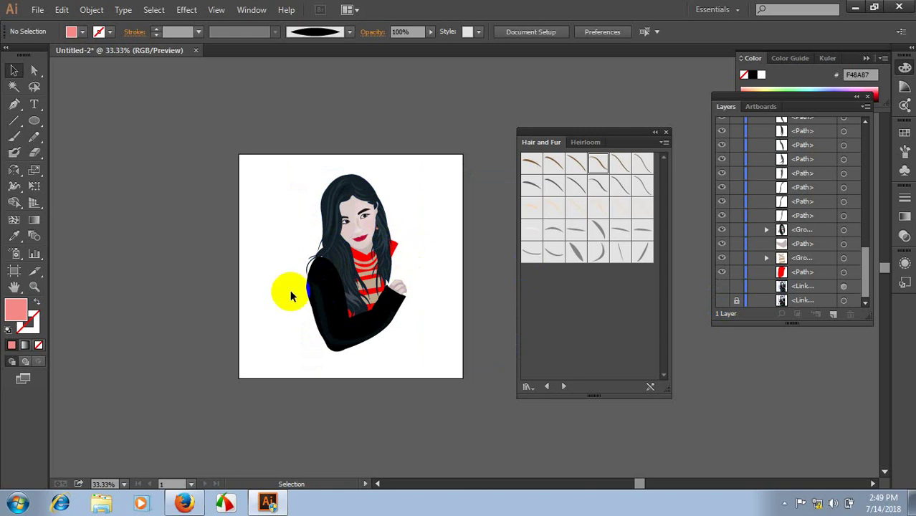
mouse_move(324, 323)
left_mouse_down()
mouse_move(396, 310)
mouse_move(307, 321)
left_mouse_up()
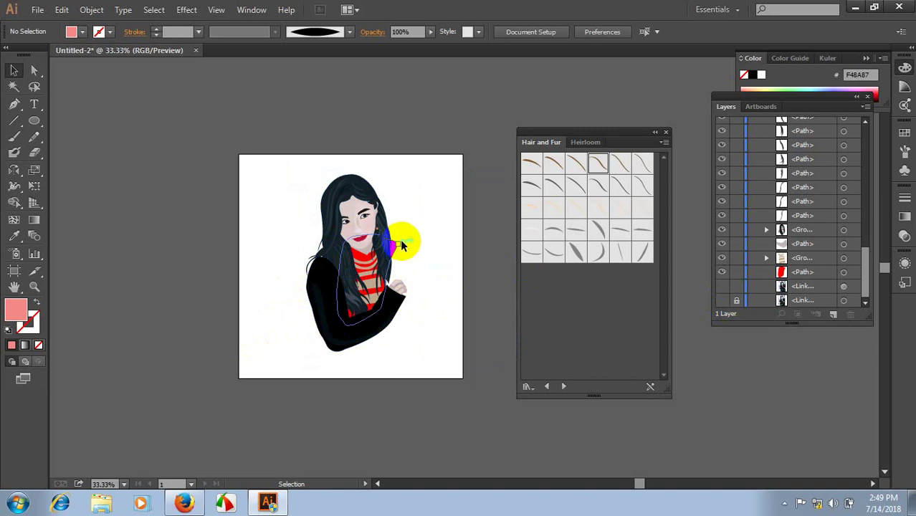
scroll(401, 245, "up", 2)
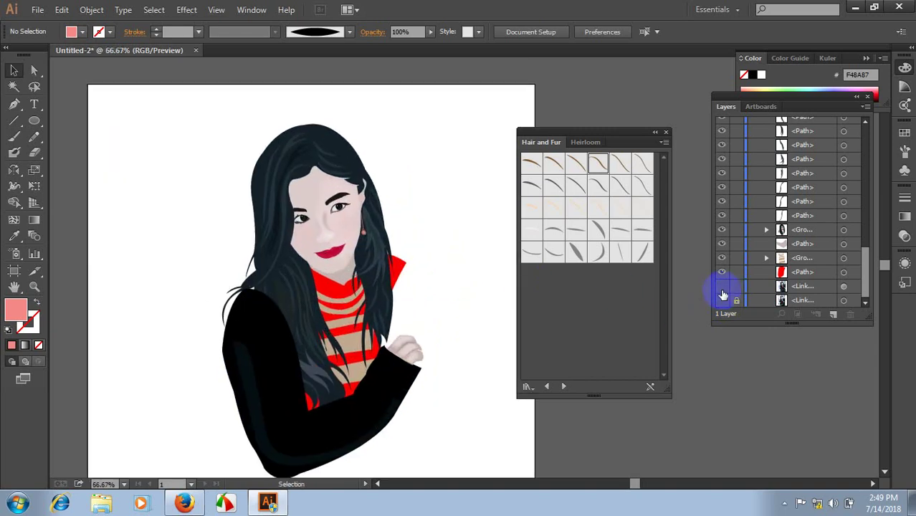
left_click(722, 288)
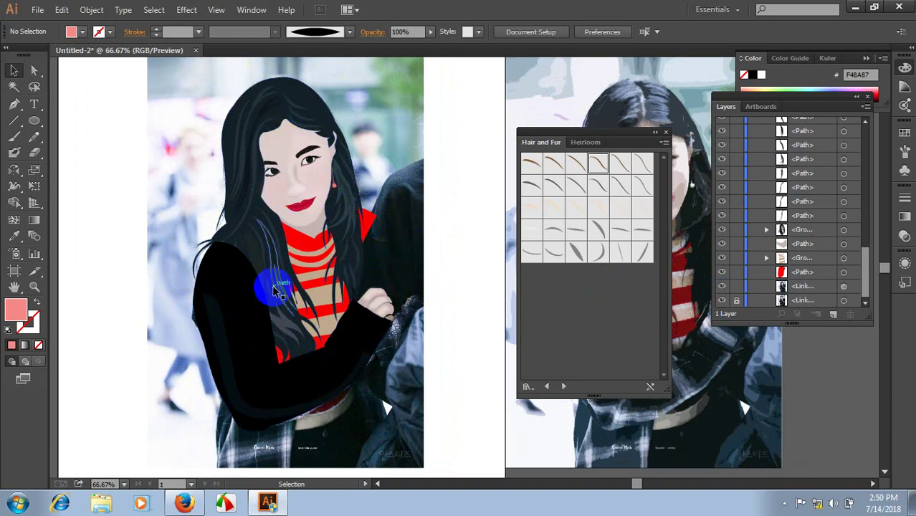
- Hide the photo behind the drawing and delete the offset reference photo
scroll(389, 271, "down", 2)
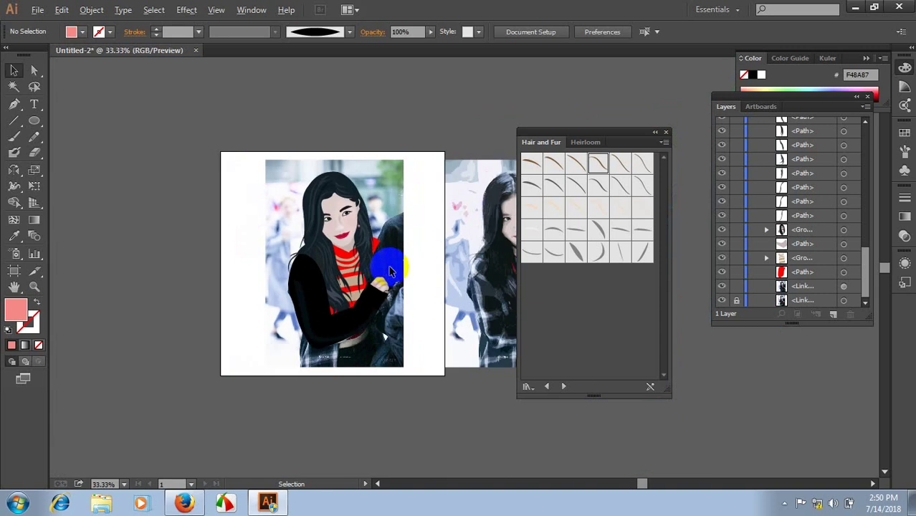
left_click(723, 291)
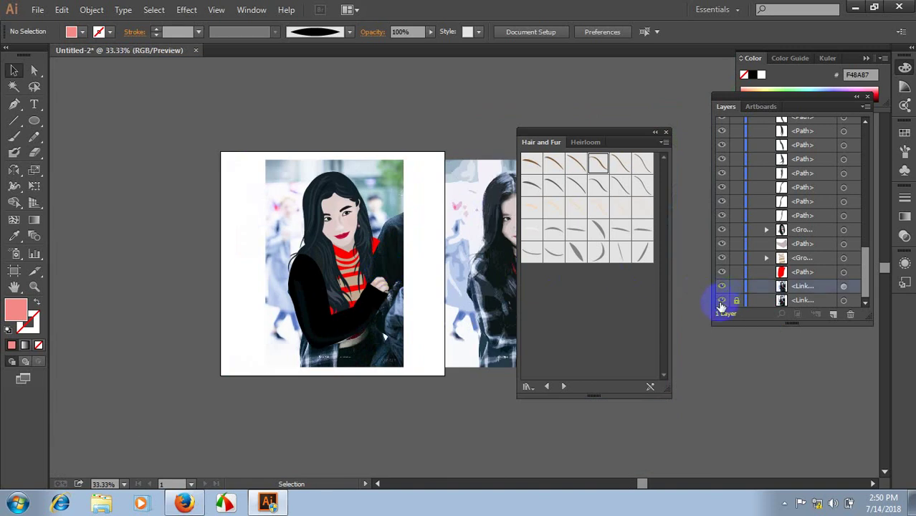
left_click(722, 300)
scroll(439, 211, "right", 3)
left_click(468, 218)
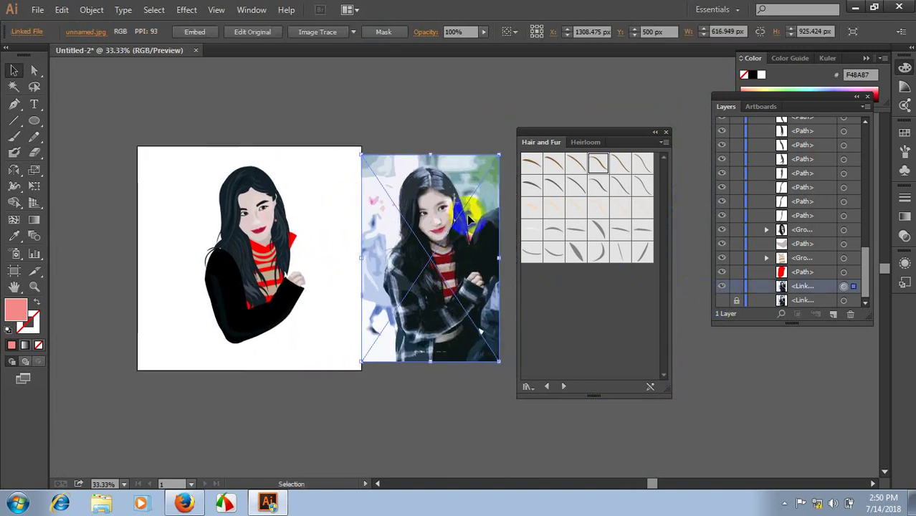
key("Delete")
left_click(452, 249)
- Group the portrait paths and draw a rectangle over them down to the hands
left_click_drag(129, 301, 392, 387)
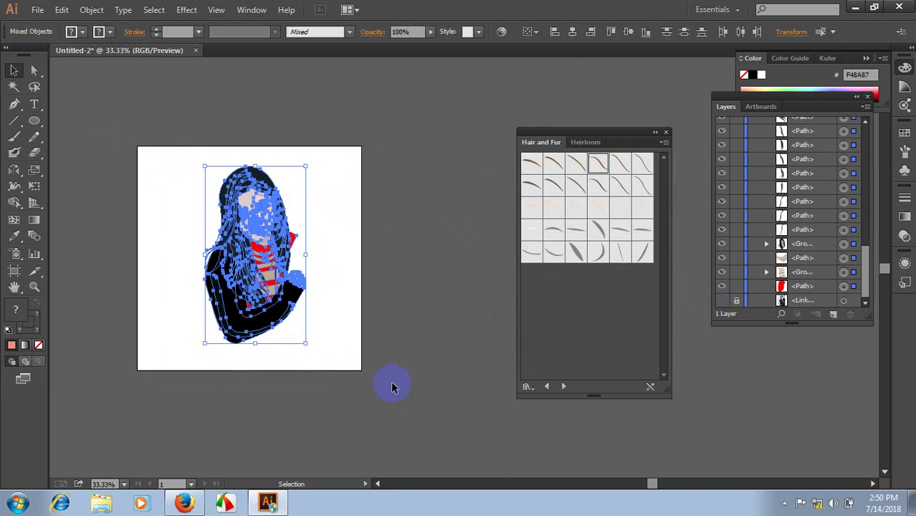
key("ctrl+g")
left_click(353, 297)
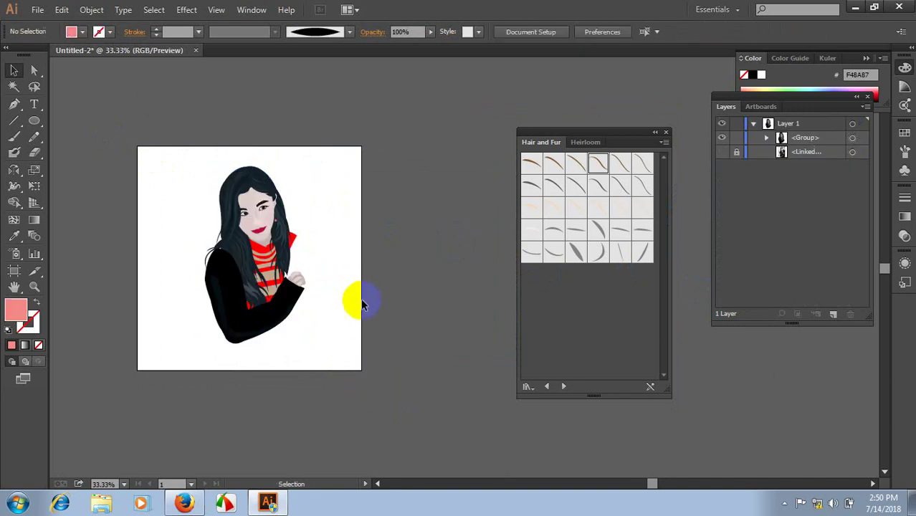
left_click_drag(34, 120, 69, 123)
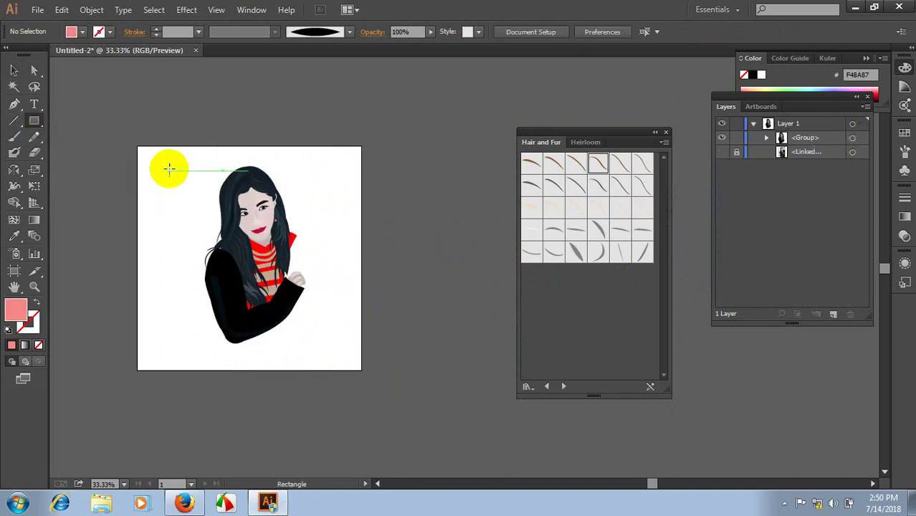
left_click_drag(159, 156, 329, 283)
- Clip the portrait group to the rectangle with Make Clipping Mask and zoom in
left_click(13, 70)
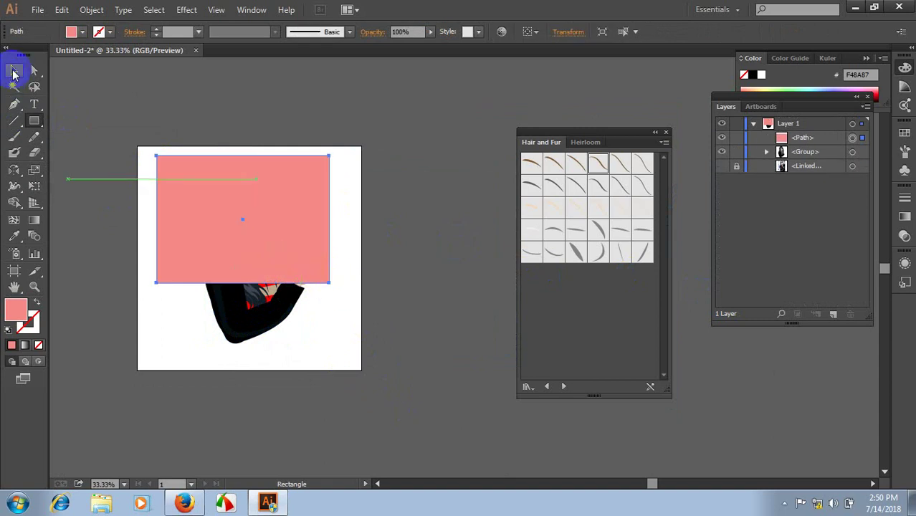
left_click(251, 315, "shift")
right_click(256, 254)
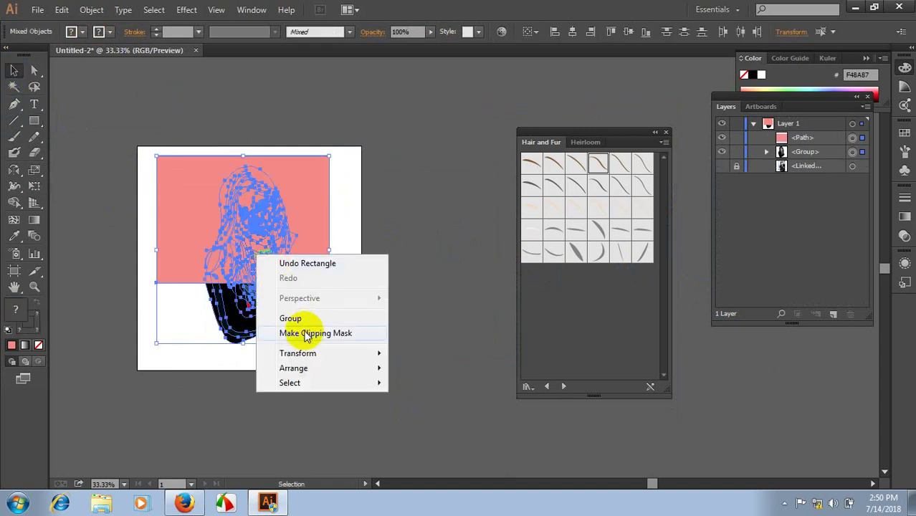
left_click(306, 333)
left_click(383, 261)
key("super")
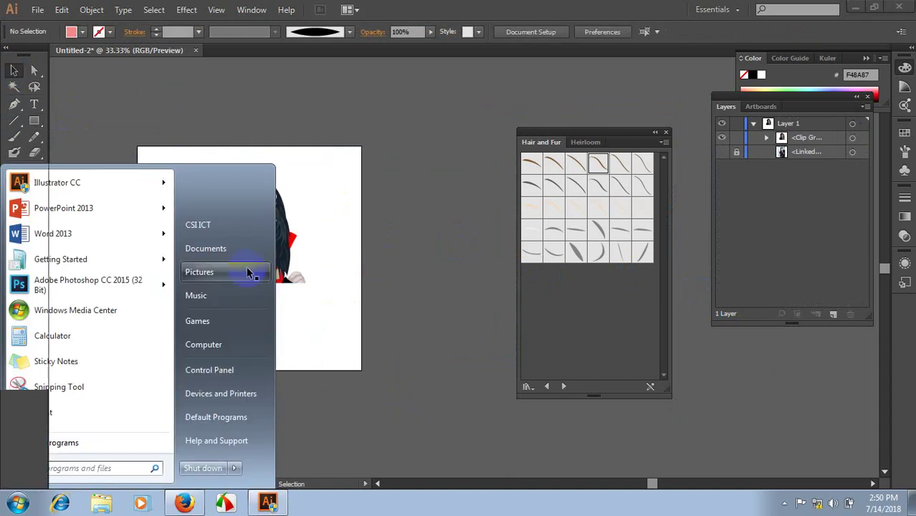
key("Escape")
key("ctrl+equal")
key("ctrl+equal")
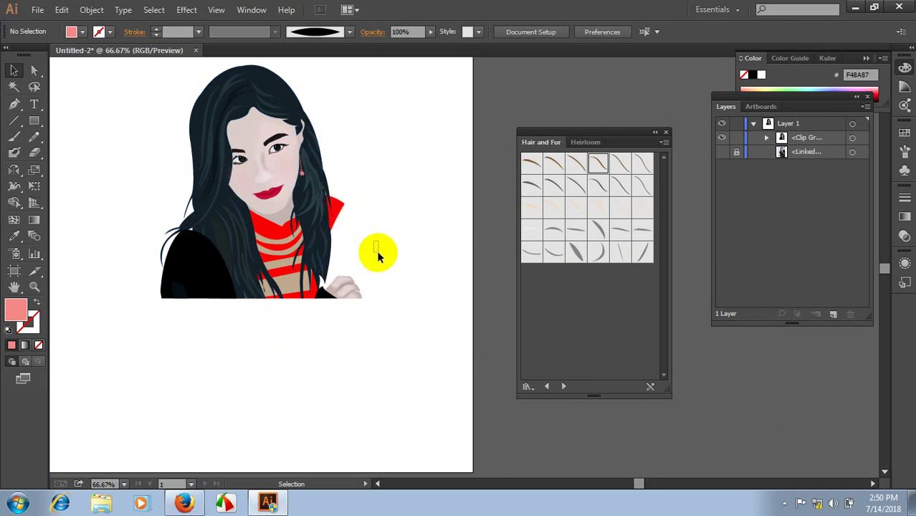
- Draw a closed Pen shape from the collar tip down the right shoulder to the bottom edge
scroll(391, 292, "up", 1)
scroll(394, 301, "up", 1)
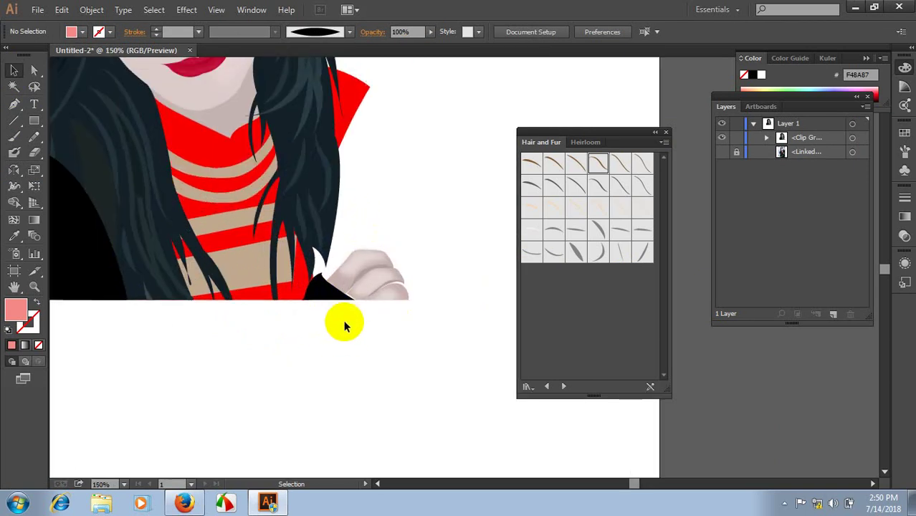
left_click(14, 106)
left_click(369, 135)
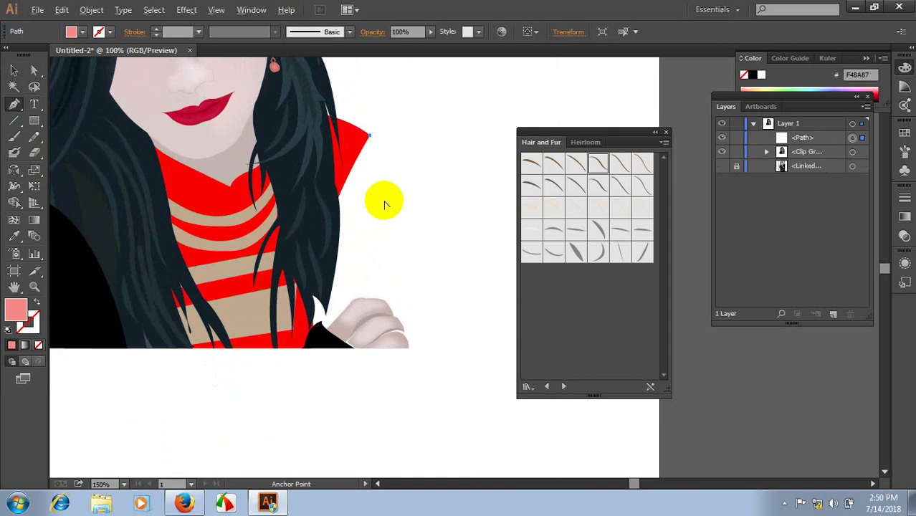
scroll(384, 206, "down", 1)
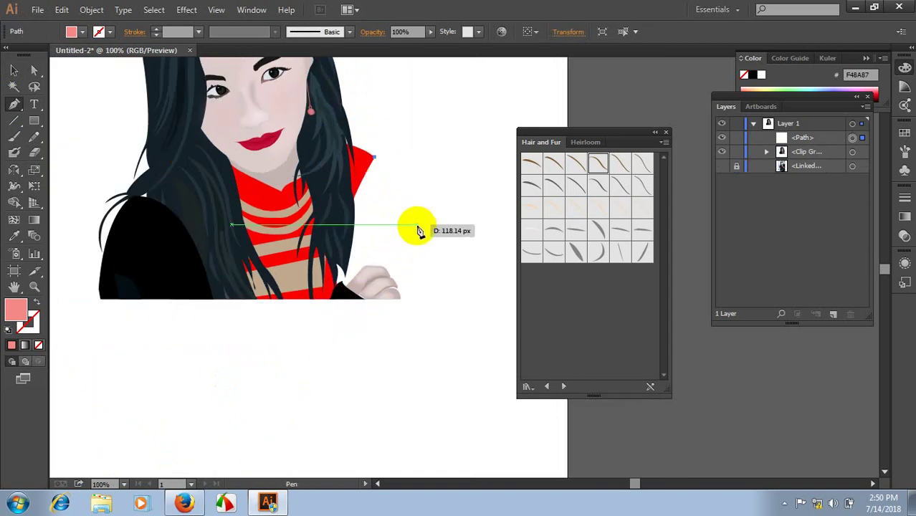
mouse_move(419, 225)
left_mouse_down()
mouse_move(422, 280)
mouse_move(419, 229)
left_mouse_up()
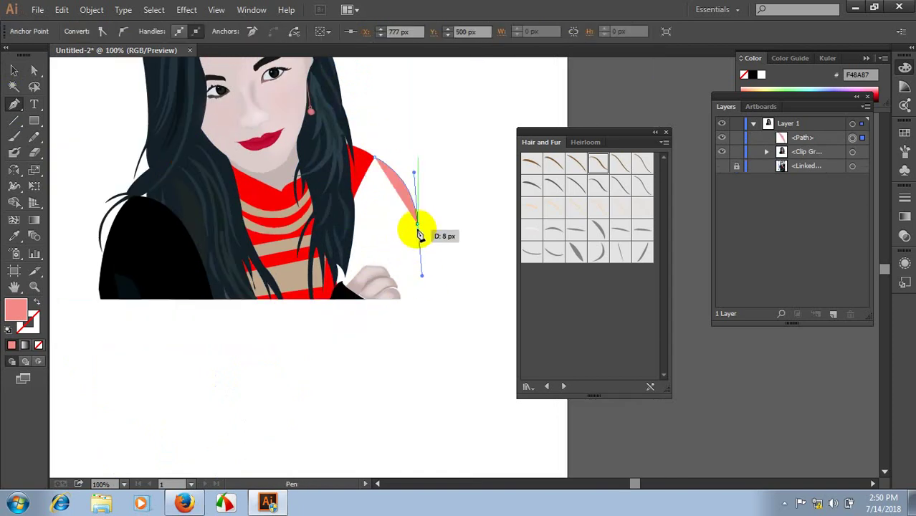
left_click(417, 225)
left_click(416, 298)
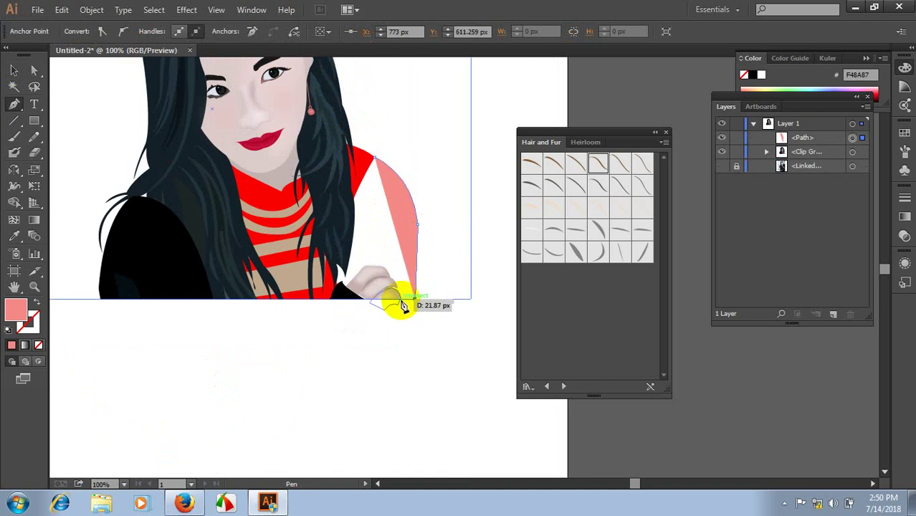
left_click(314, 297)
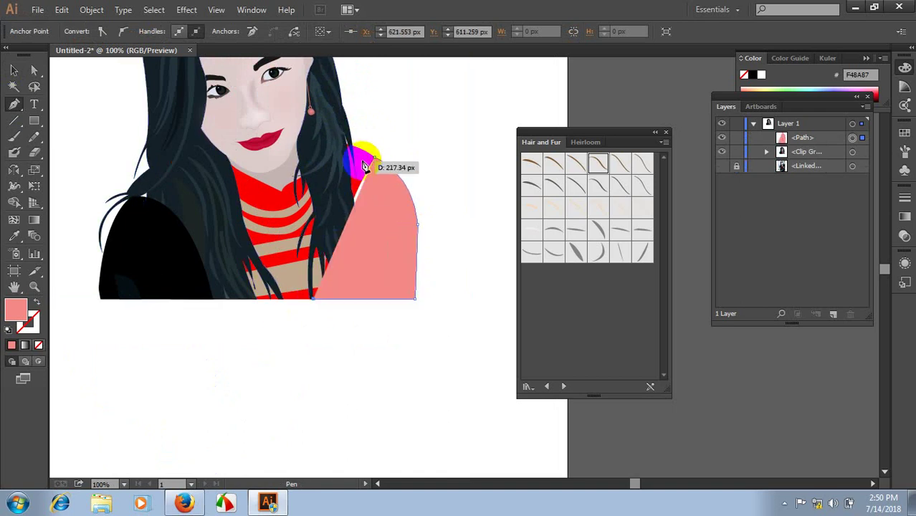
left_click(378, 162)
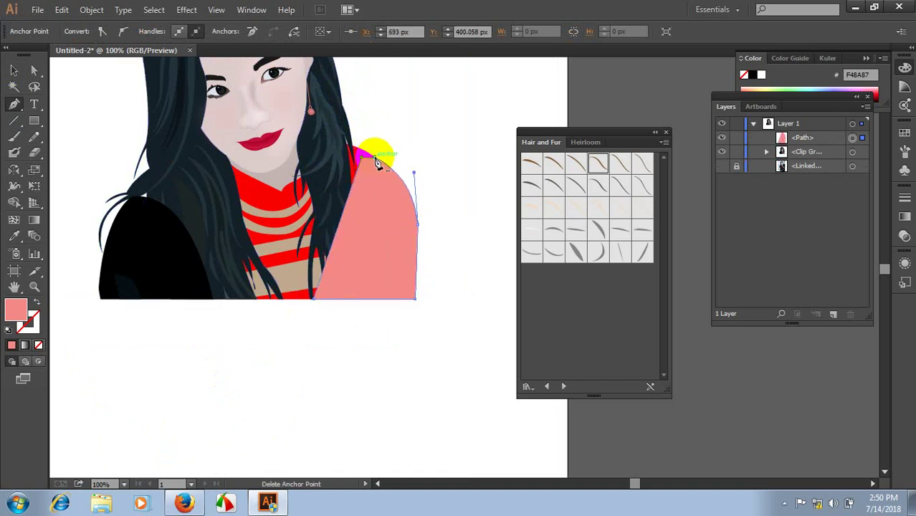
scroll(291, 215, "up", 3)
- Fill the shoulder shape with the sweater red and send it to the back behind the hair
key("i")
left_click(262, 239)
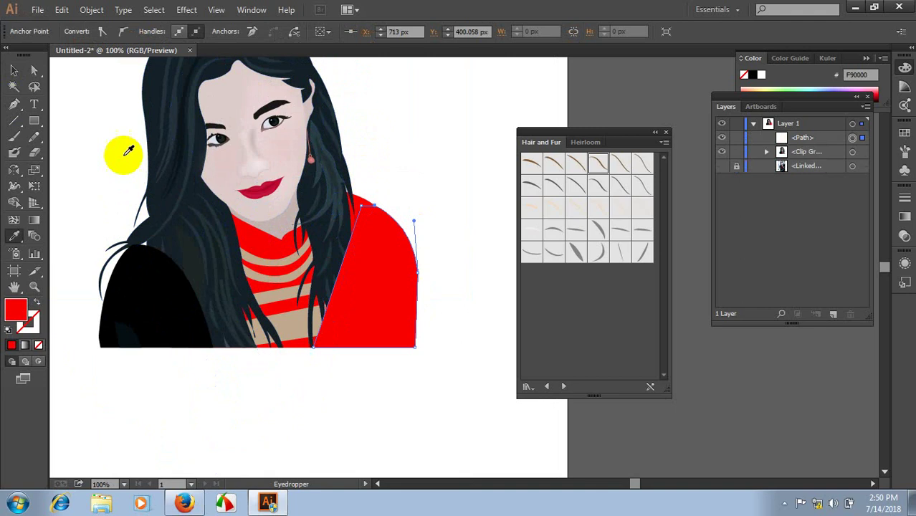
left_click(13, 70)
right_click(382, 322)
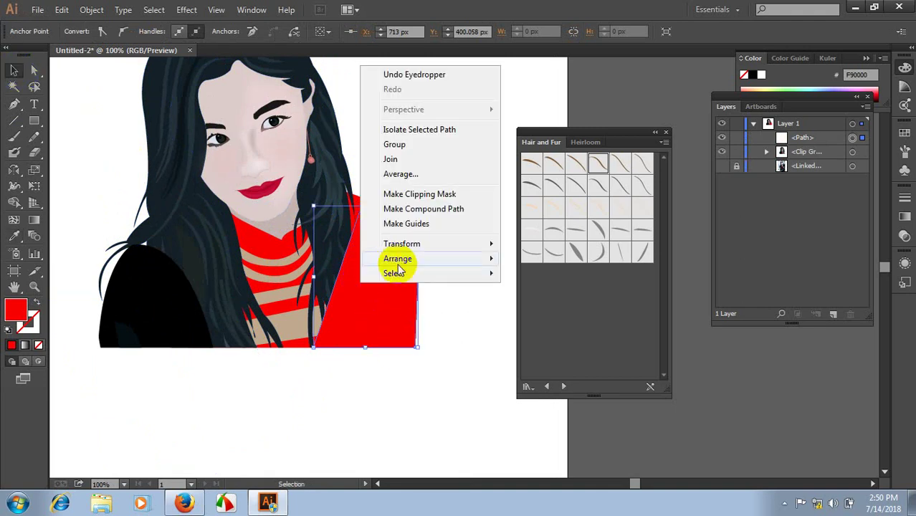
left_click(534, 299)
left_click(439, 362)
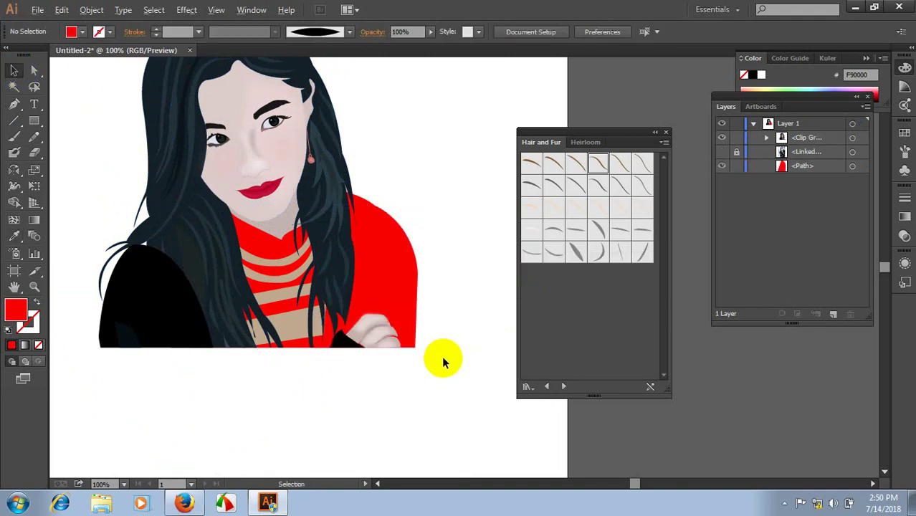
scroll(439, 362, "down", 2)
left_click_drag(453, 388, 439, 407)
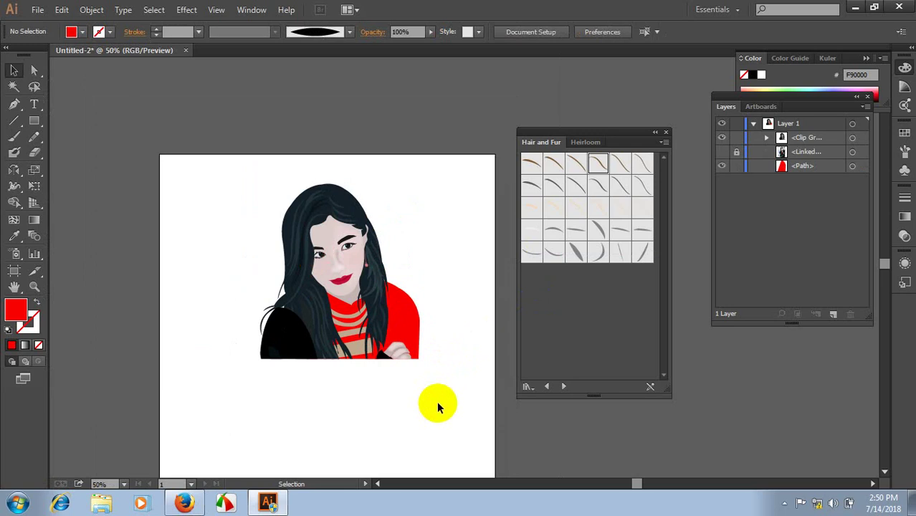
- Select all the artwork and move the portrait lower on the artboard
key("ctrl+a")
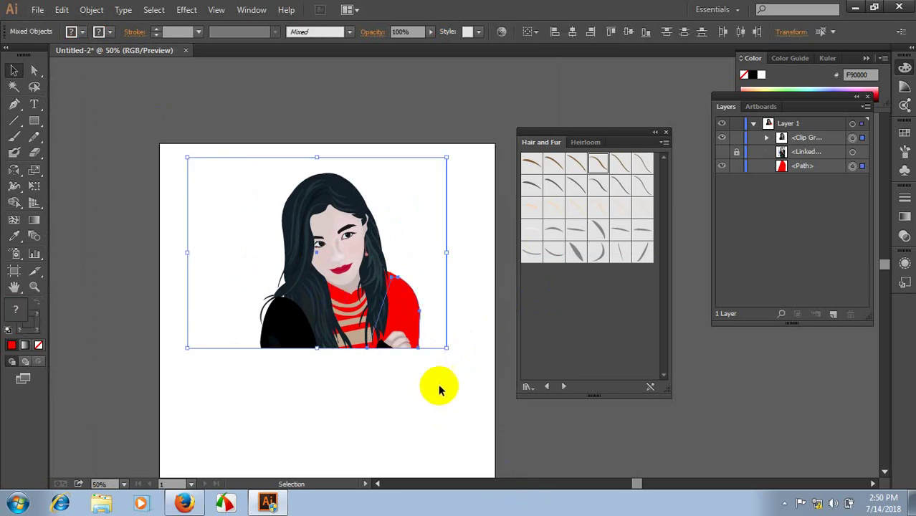
scroll(397, 318, "down", 3)
key("ctrl+minus")
mouse_move(421, 307)
left_mouse_down()
mouse_move(421, 331)
mouse_move(472, 387)
left_mouse_up()
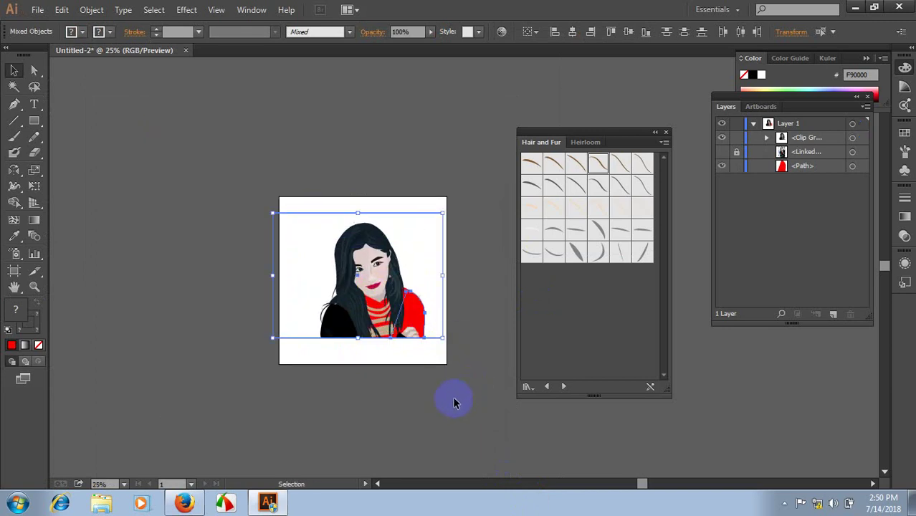
- Scale the selected portrait up from a corner and place its bottom edge on the artboard's bottom
left_click(453, 402)
key("ctrl+plus")
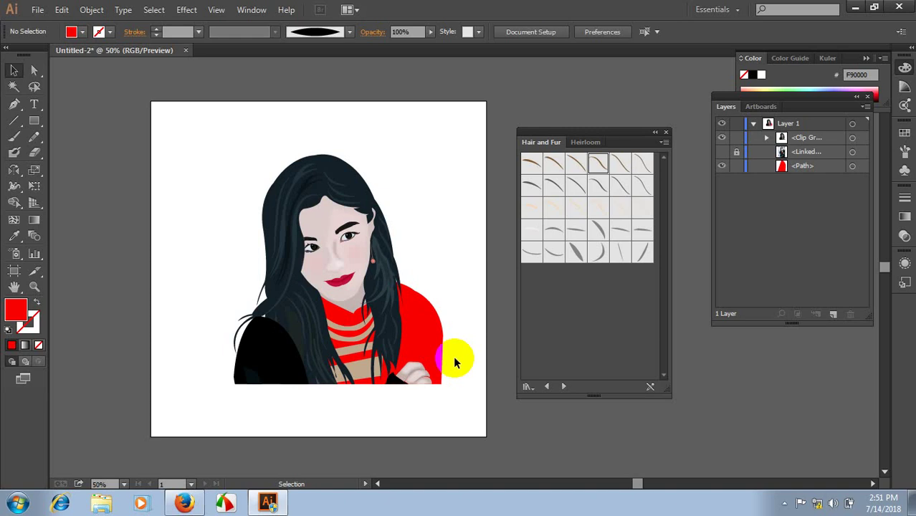
left_click_drag(193, 121, 497, 430)
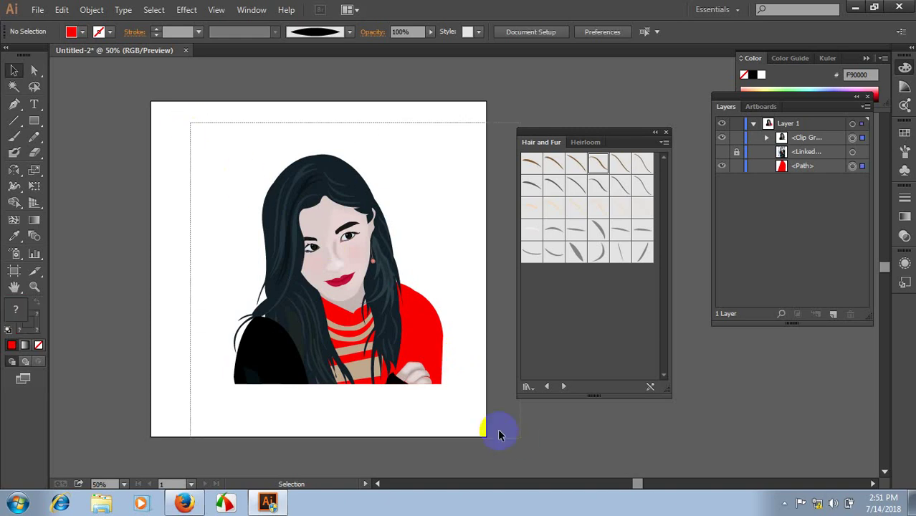
mouse_move(384, 331)
left_mouse_down()
mouse_move(366, 363)
mouse_move(373, 385)
left_mouse_up()
scroll(423, 372, "down", 2)
mouse_move(468, 388)
left_mouse_down()
mouse_move(529, 467)
mouse_move(486, 436)
mouse_move(469, 405)
mouse_move(482, 387)
mouse_move(478, 411)
left_mouse_up()
key("ctrl+minus")
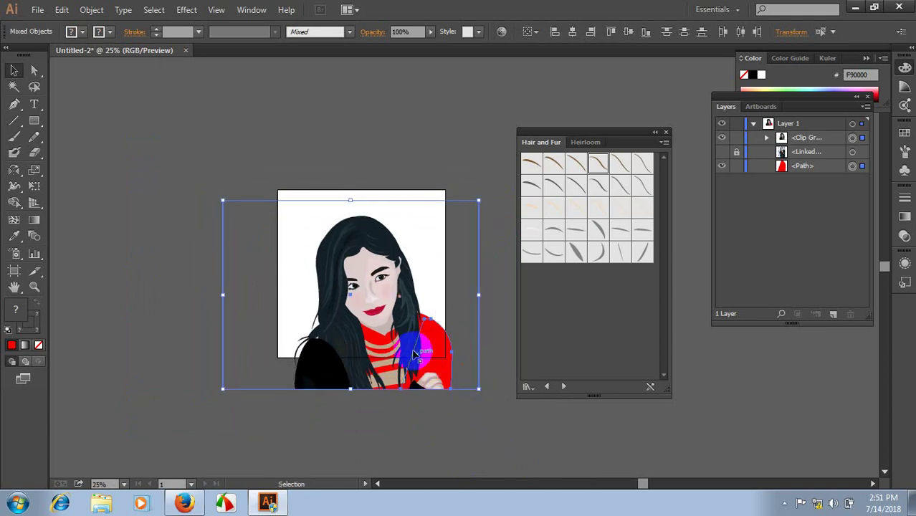
mouse_move(379, 334)
left_mouse_down()
mouse_move(373, 293)
mouse_move(366, 302)
left_mouse_up()
scroll(380, 333, "up", 1)
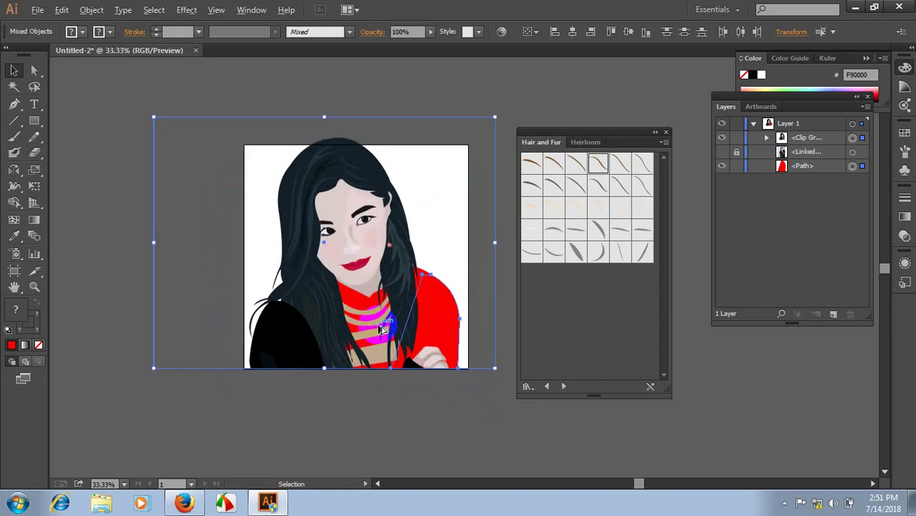
scroll(380, 334, "up", 1)
scroll(380, 336, "down", 1)
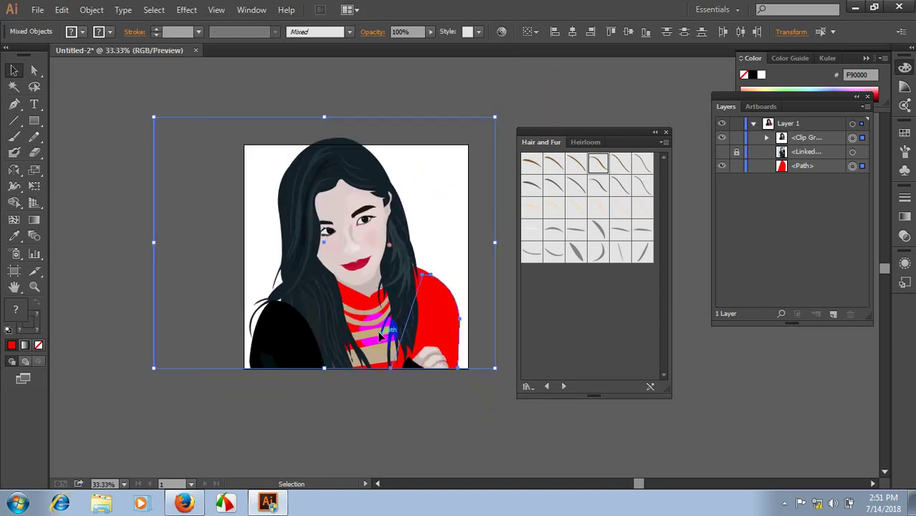
mouse_move(374, 326)
left_mouse_down()
mouse_move(453, 366)
mouse_move(387, 329)
left_mouse_up()
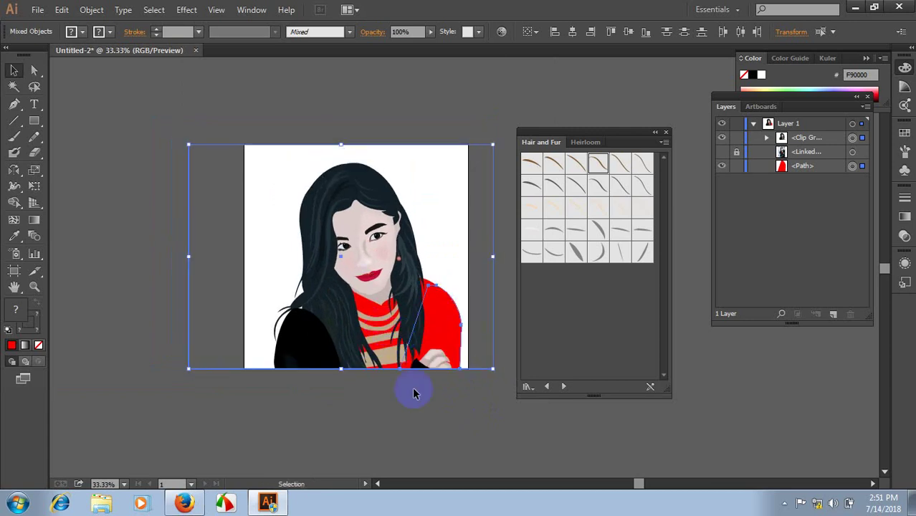
- Eyedrop the black jacket colour onto the red right-shoulder shape, then deselect it
left_click(416, 408)
scroll(416, 409, "up", 1)
scroll(415, 409, "up", 1)
left_click(449, 293)
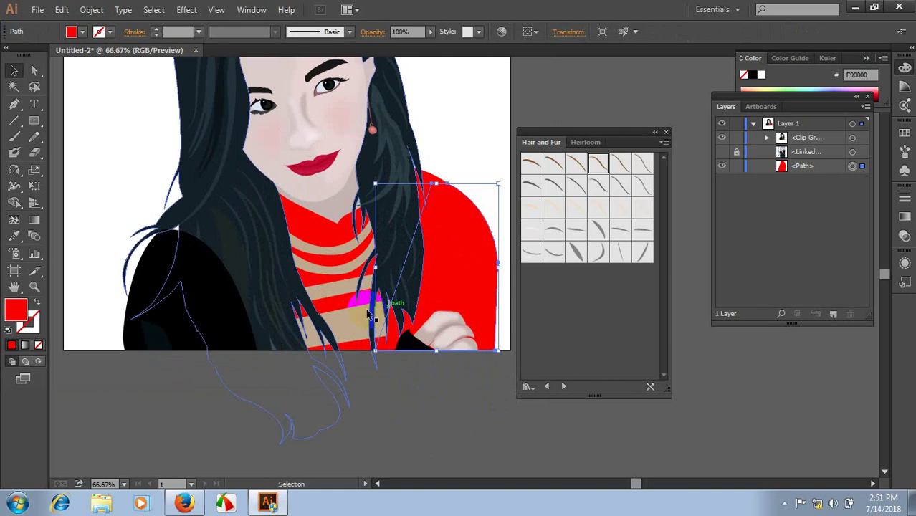
key("i")
left_click(219, 303)
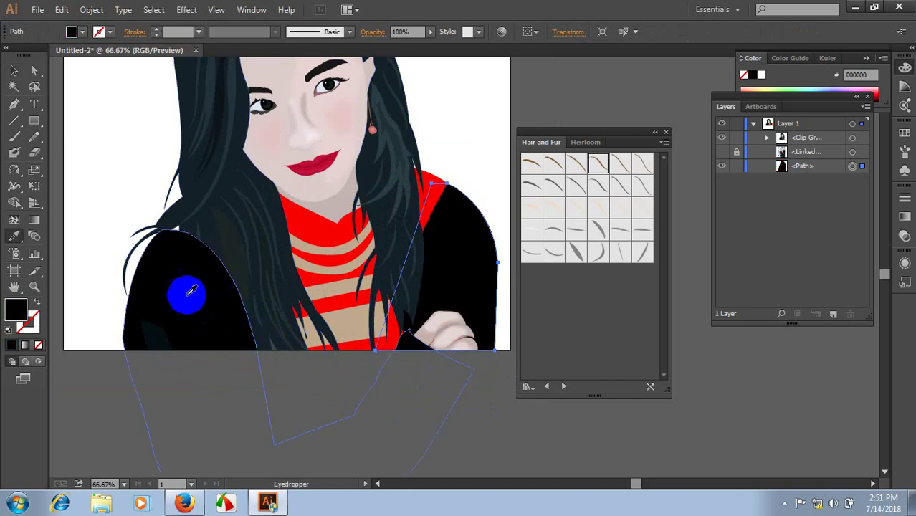
key("v")
left_click(127, 106)
scroll(209, 251, "down", 1, "alt")
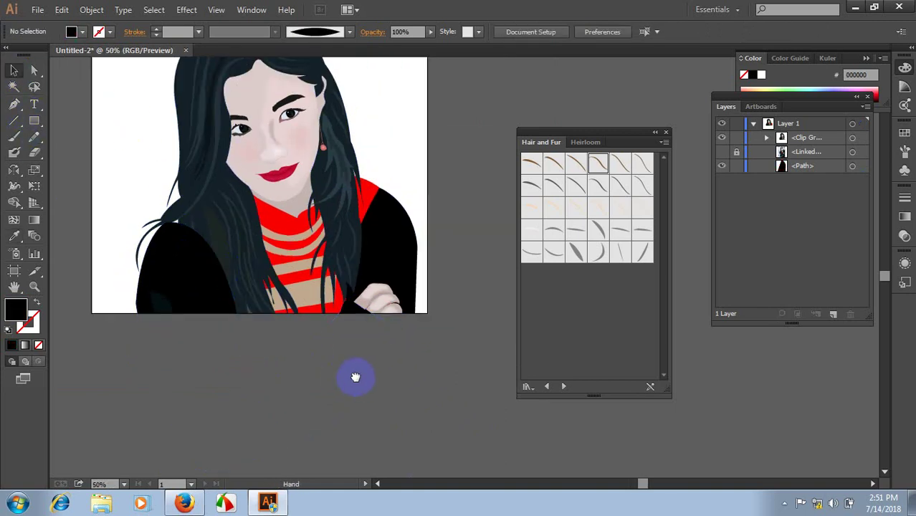
scroll(261, 296, "down", 2, "alt")
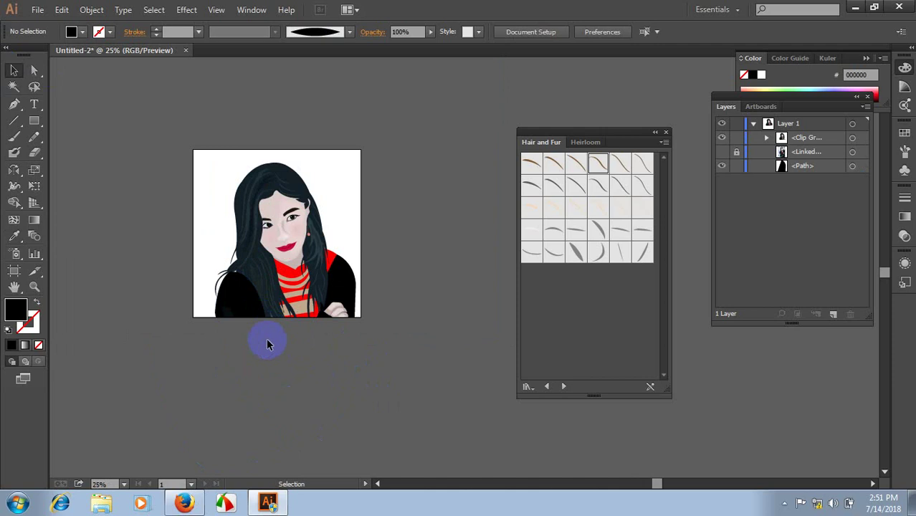
scroll(266, 342, "up", 1, "alt")
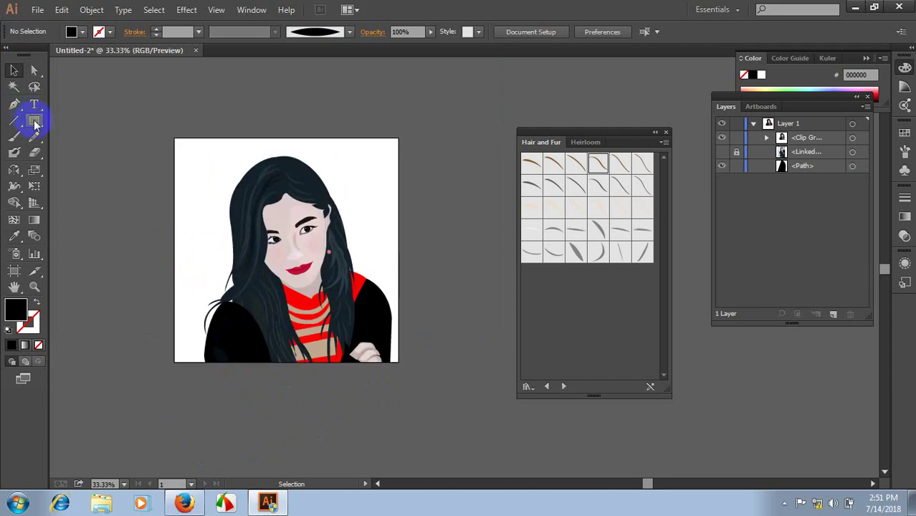
- Draw an artboard-sized rectangle and give it a gradient fill
left_click_drag(34, 121, 79, 126)
left_click_drag(174, 138, 398, 366)
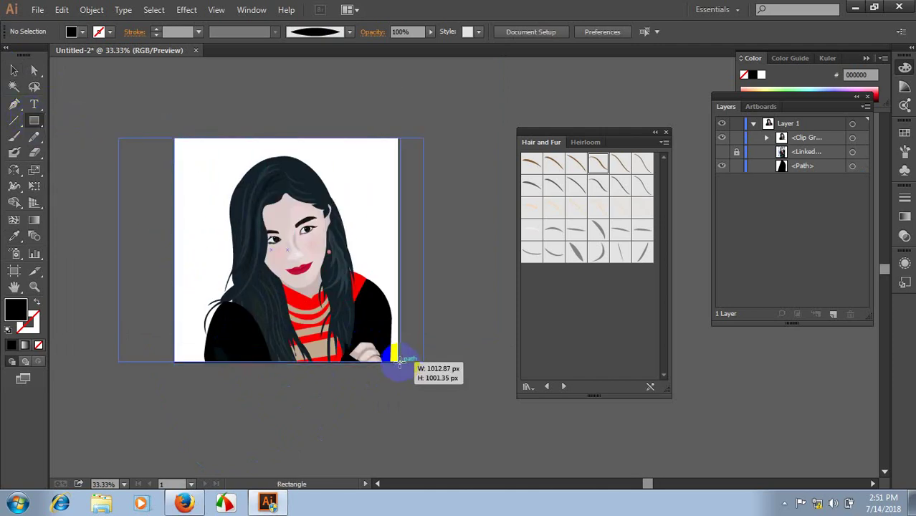
left_click_drag(398, 366, 400, 361)
left_click(24, 344)
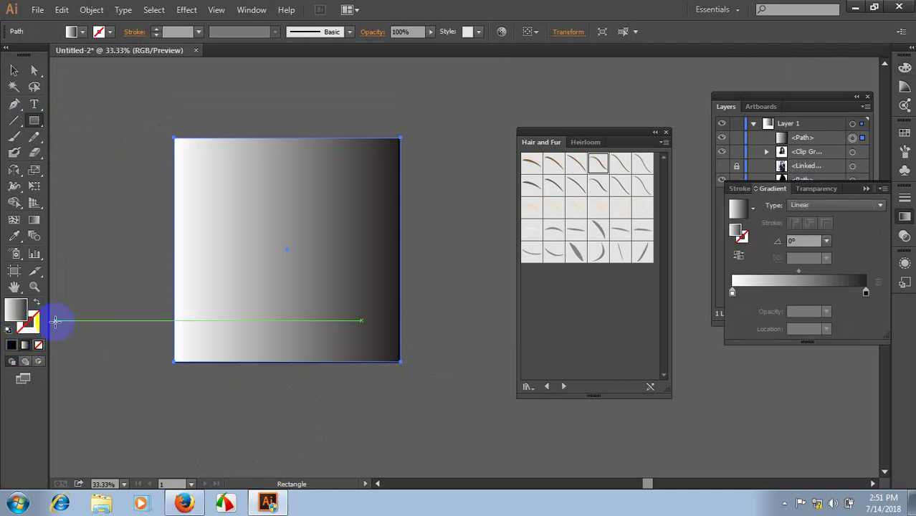
left_click(13, 71)
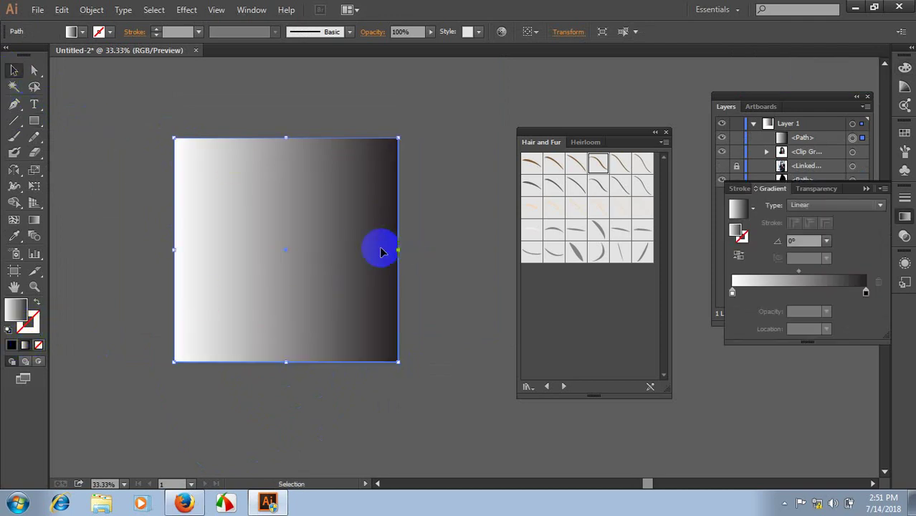
left_click_drag(401, 250, 398, 250)
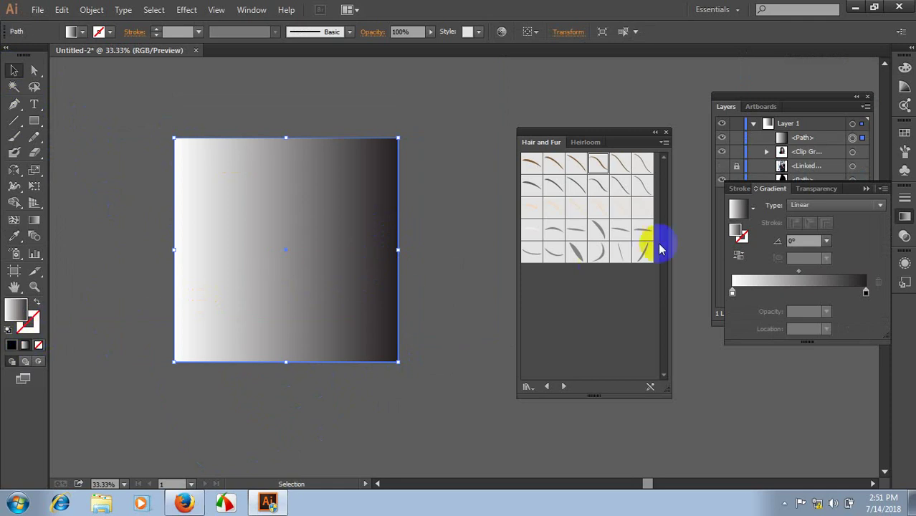
- Make the gradient radial and darken its outer stop to about 60% grey
left_click(808, 206)
left_click(802, 231)
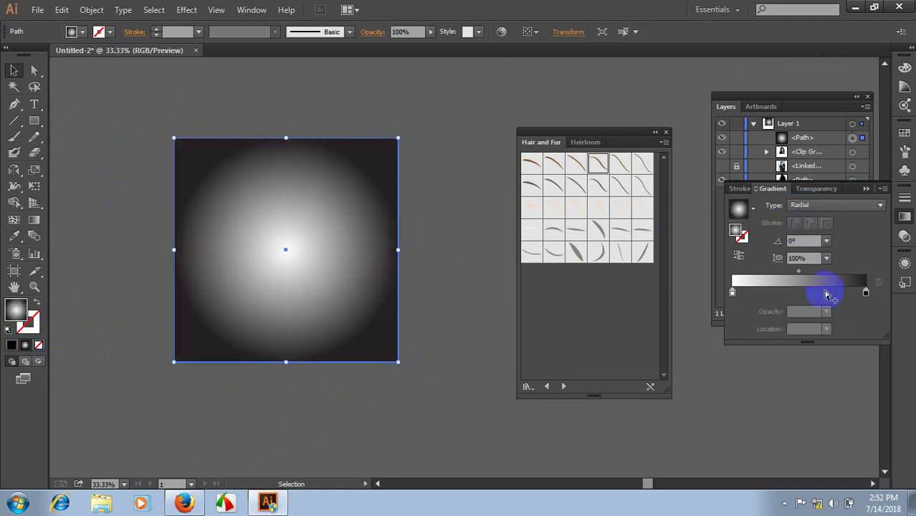
left_click(865, 291)
double_click(865, 291)
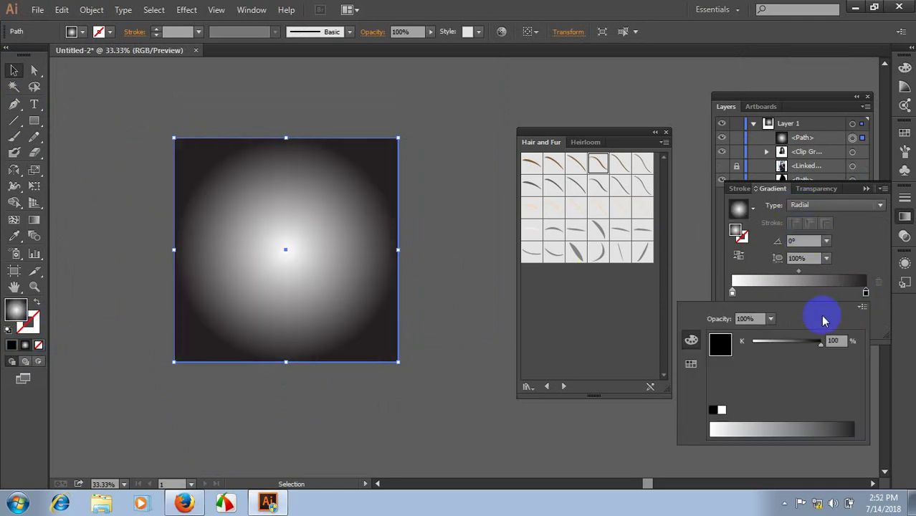
left_click_drag(798, 347, 796, 348)
left_click(552, 286)
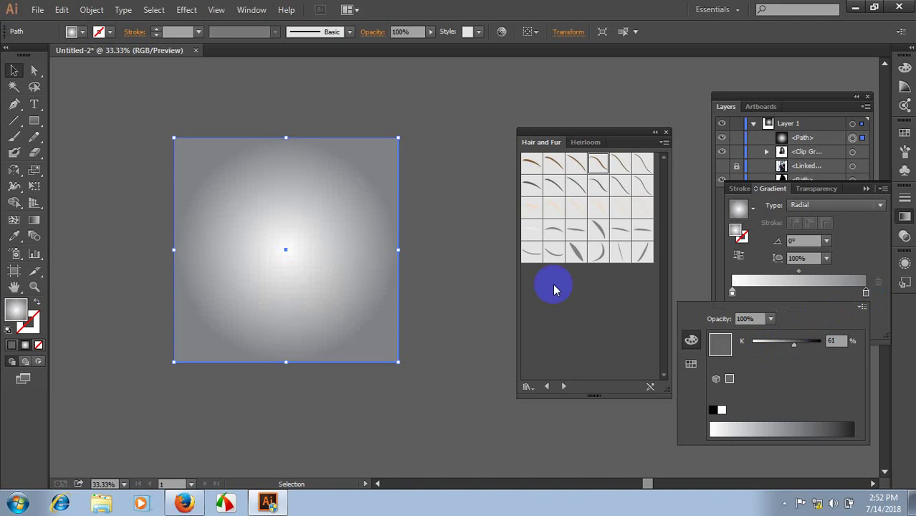
right_click(315, 274)
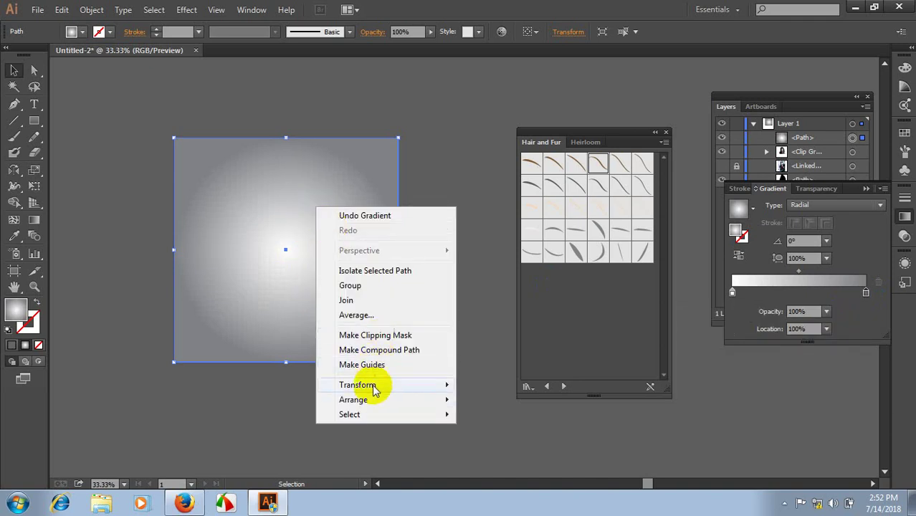
- Send the gradient rectangle to the back and make the centre stop RGB green 00FF00
mouse_move(353, 399)
left_click(500, 444)
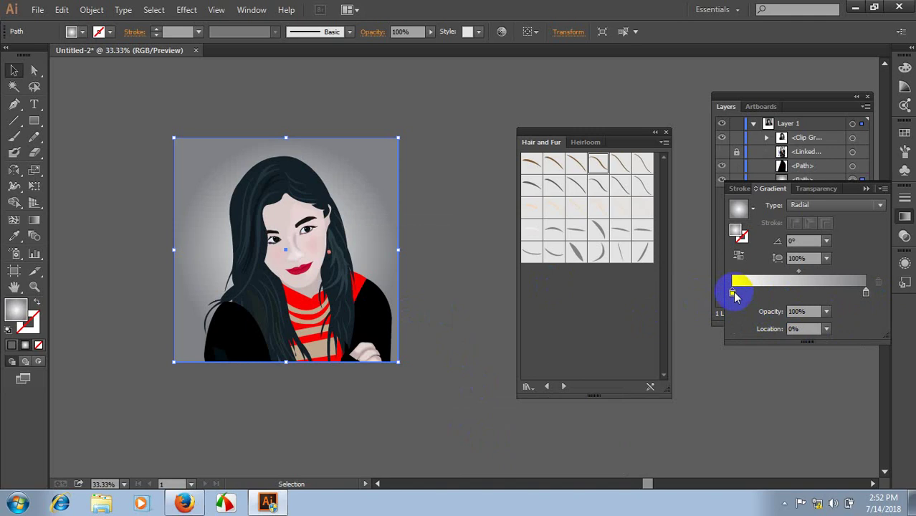
double_click(732, 293)
left_click(863, 307)
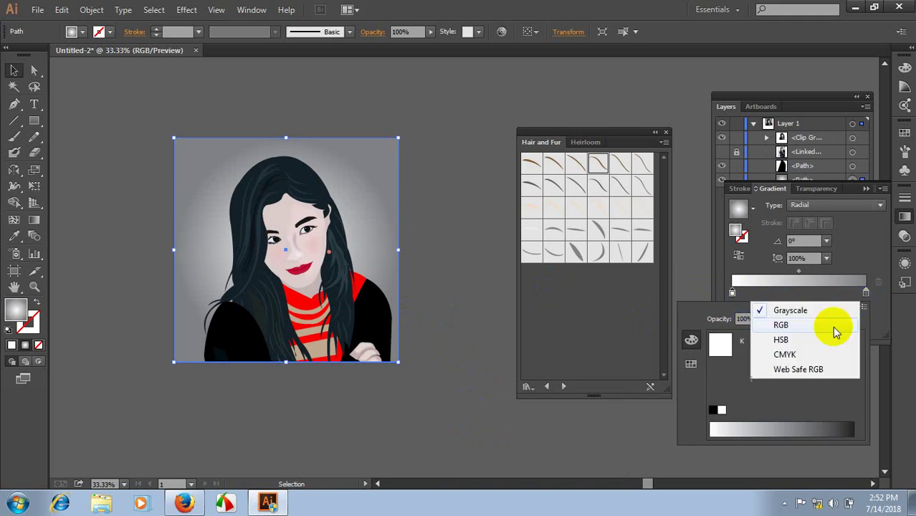
left_click(780, 325)
left_click(749, 387)
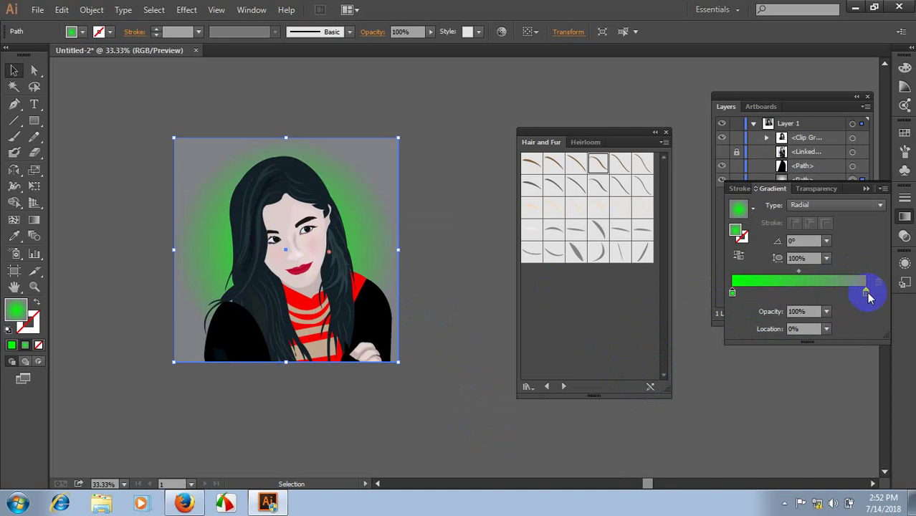
- Set the outer stop to RGB red FF0000 and push the midpoint out to 63.3%
double_click(866, 292)
left_click_drag(788, 342, 752, 342)
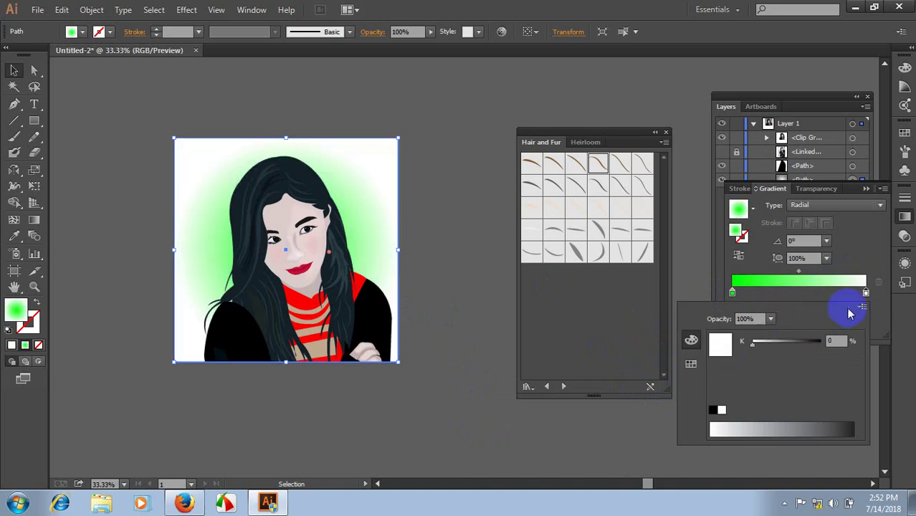
left_click(862, 307)
left_click(784, 324)
left_click_drag(777, 371, 644, 364)
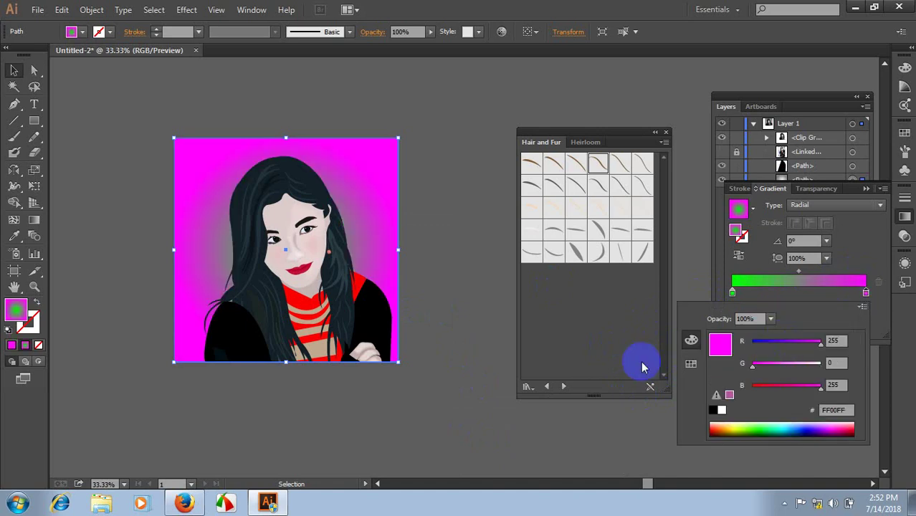
left_click_drag(760, 384, 663, 387)
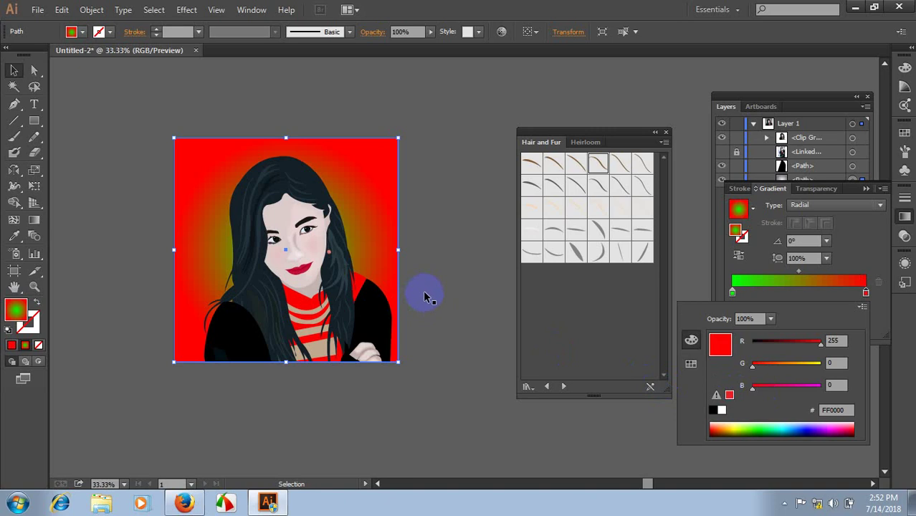
left_click_drag(798, 273, 820, 276)
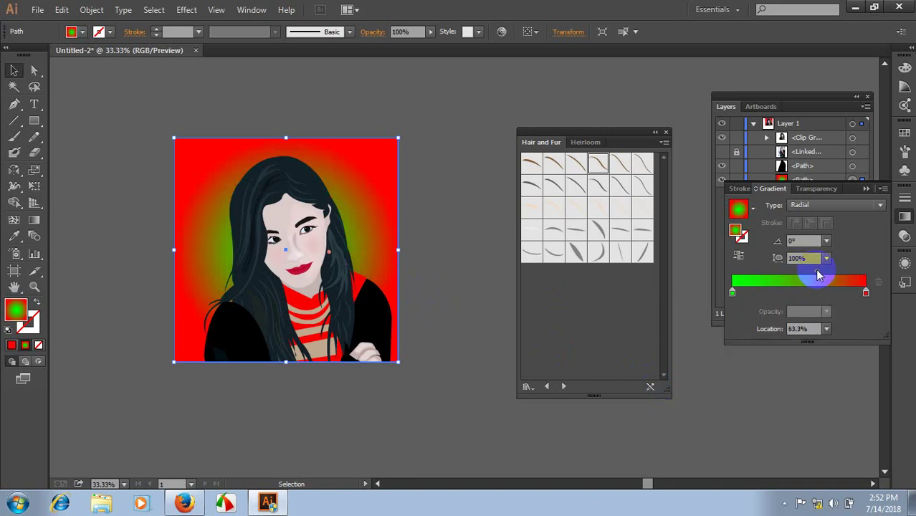
- Deselect, shift the artwork across the canvas and marquee-select everything
left_click(442, 241)
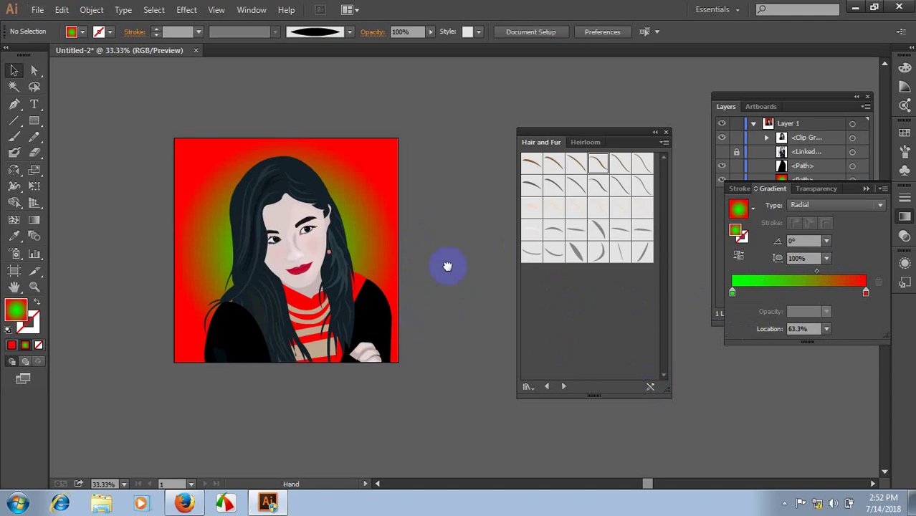
left_click_drag(448, 266, 472, 300)
left_click_drag(147, 170, 477, 437)
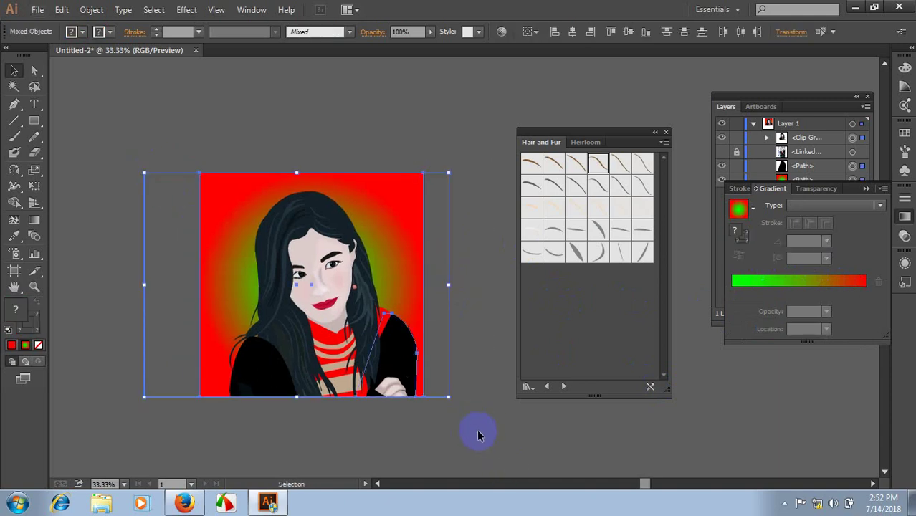
left_click(479, 435)
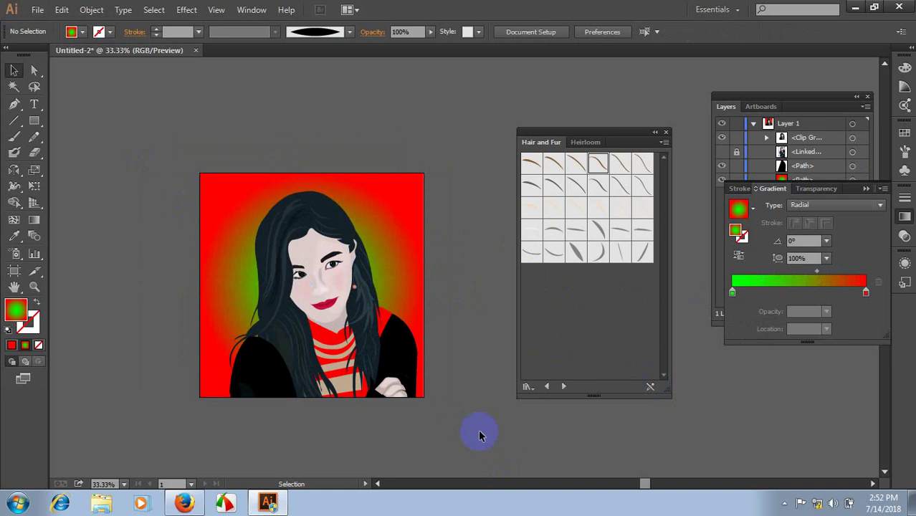
scroll(352, 352, "up", 3)
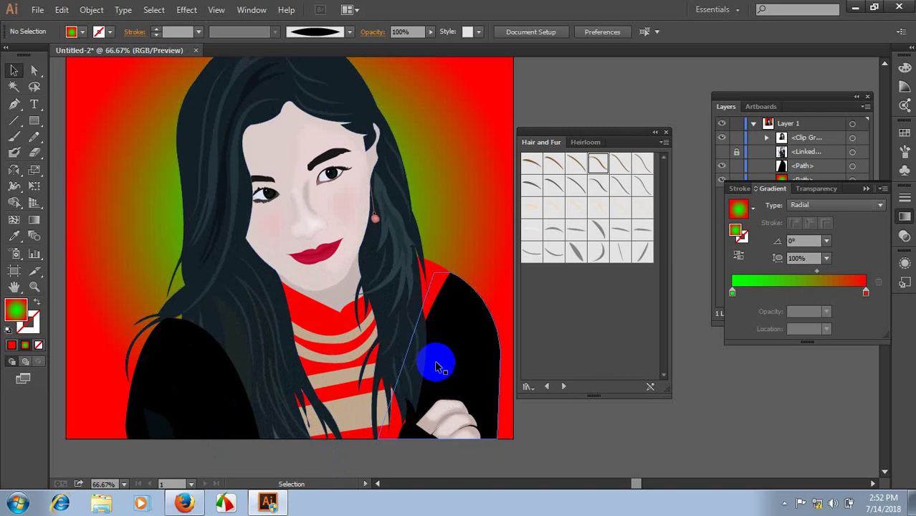
scroll(437, 362, "down", 2)
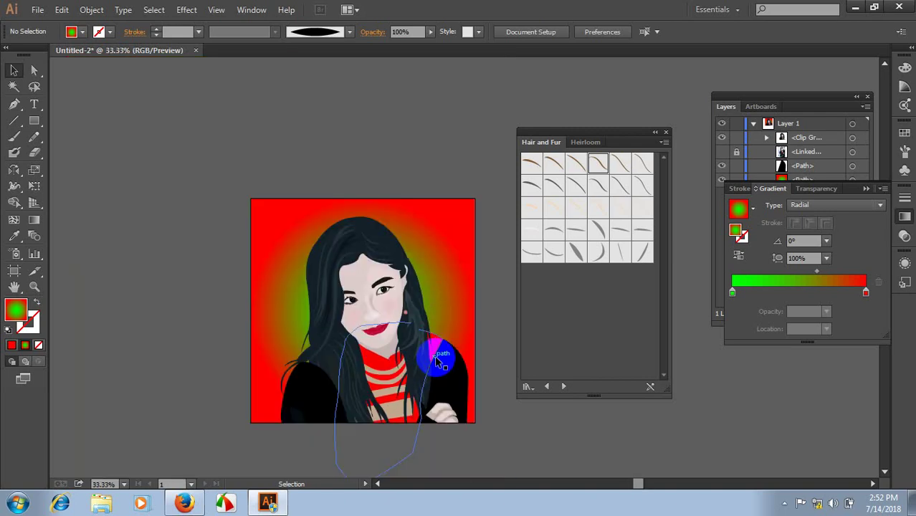
left_click_drag(420, 164, 398, 149)
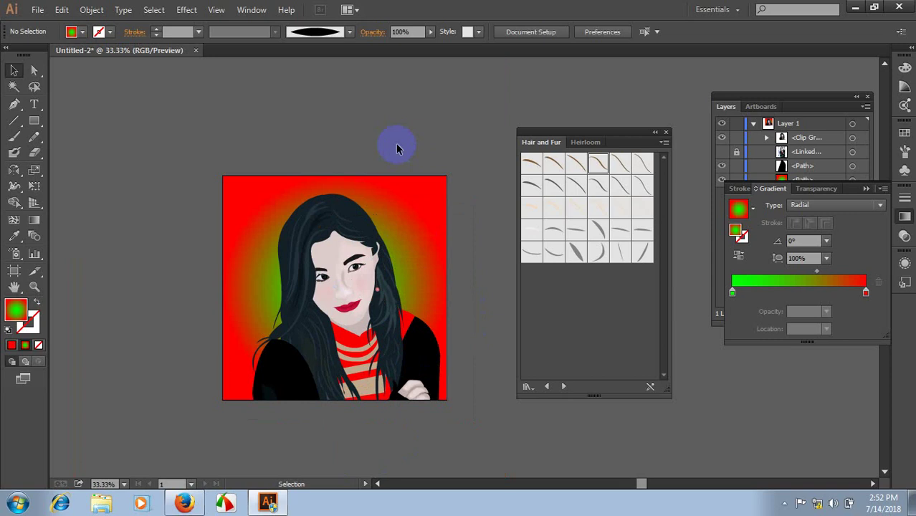
- Export the artwork as a JPEG file named art
left_click(37, 10)
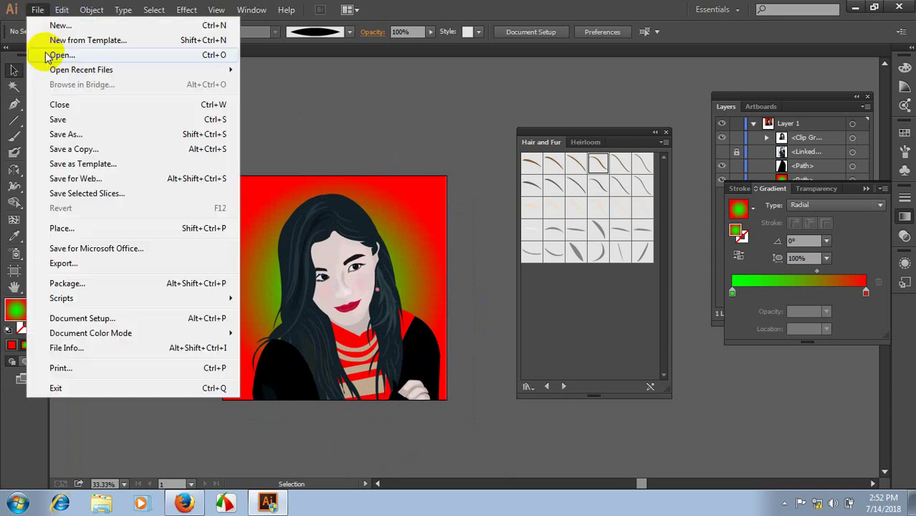
left_click(62, 263)
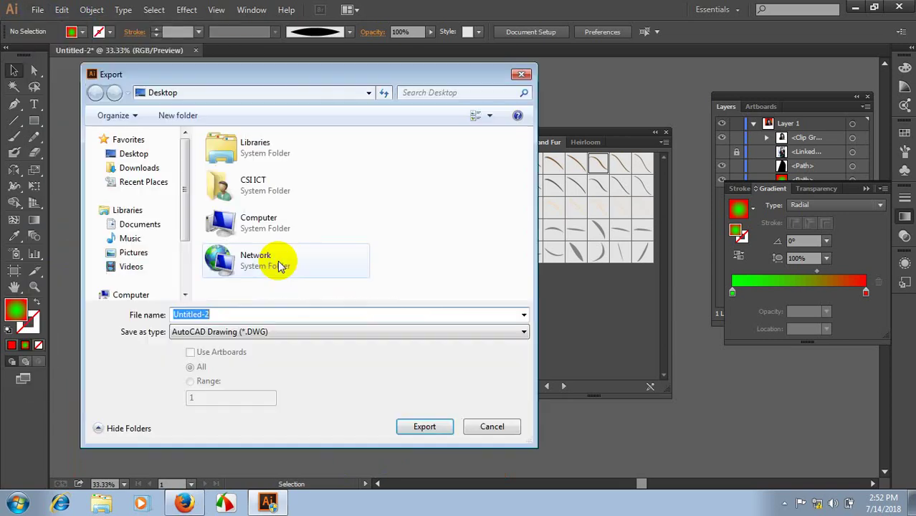
left_click(262, 332)
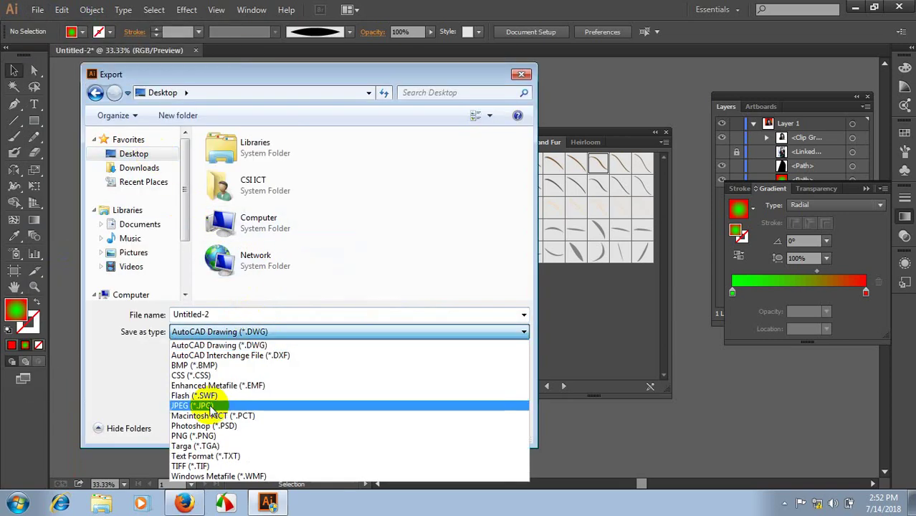
left_click(203, 408)
left_click(225, 316)
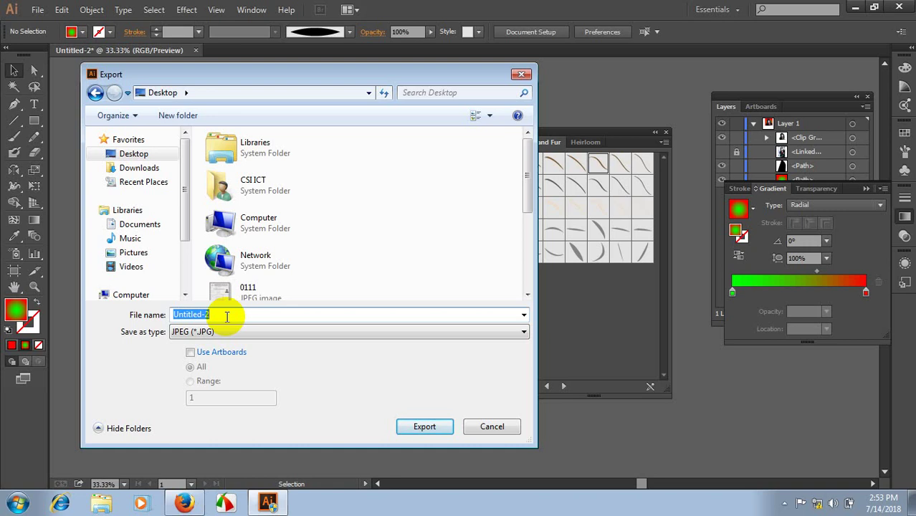
type("art")
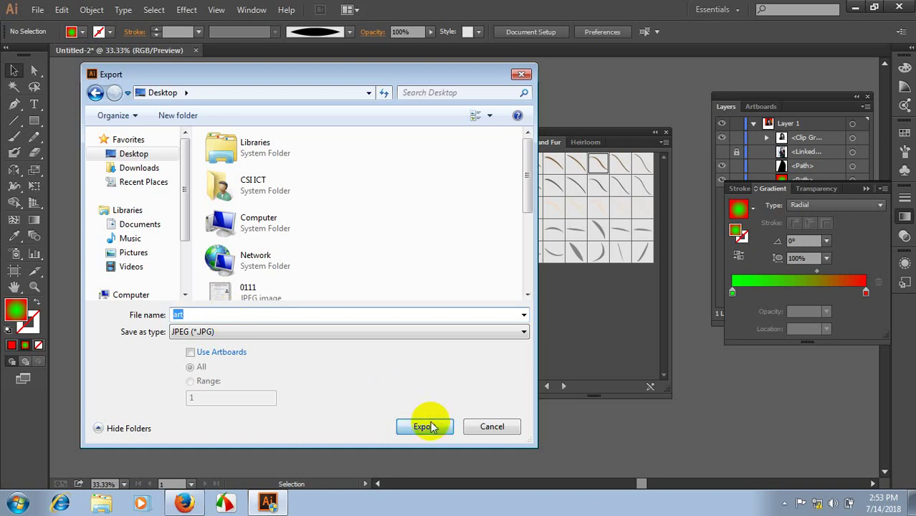
left_click(432, 425)
- Set the JPEG options to High (300 ppi) resolution and quality 10, then confirm
left_click(434, 260)
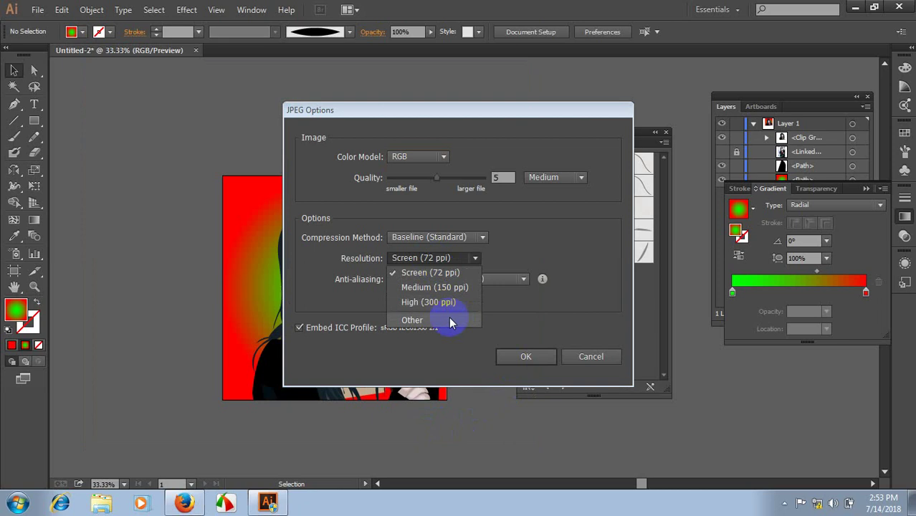
left_click(415, 302)
left_click_drag(440, 191, 502, 187)
left_click(526, 357)
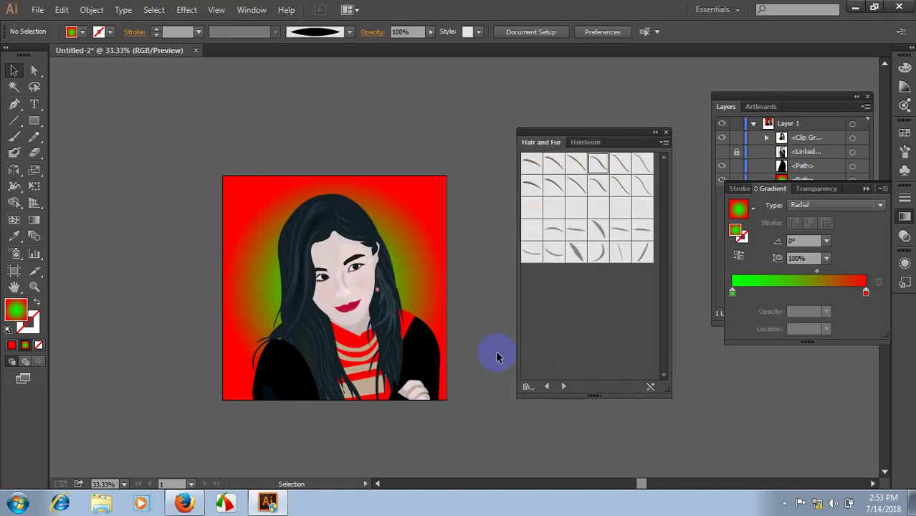
left_click(784, 504)
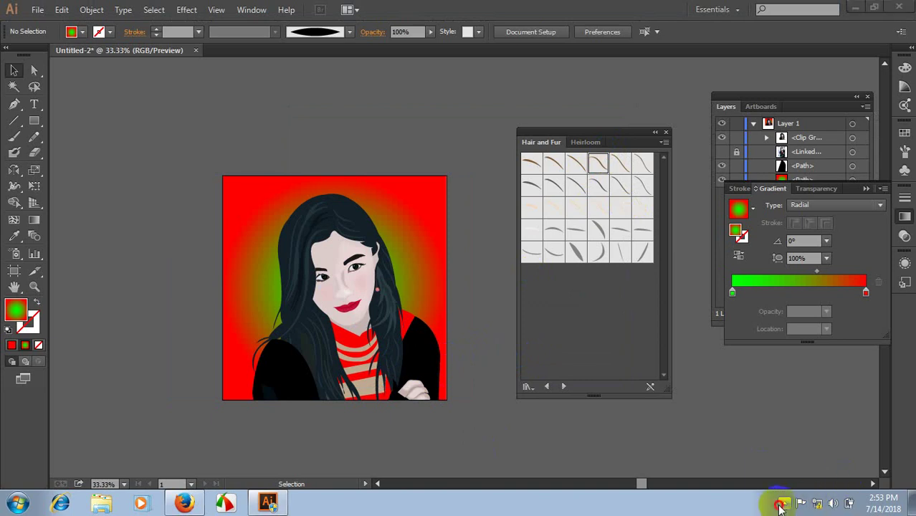